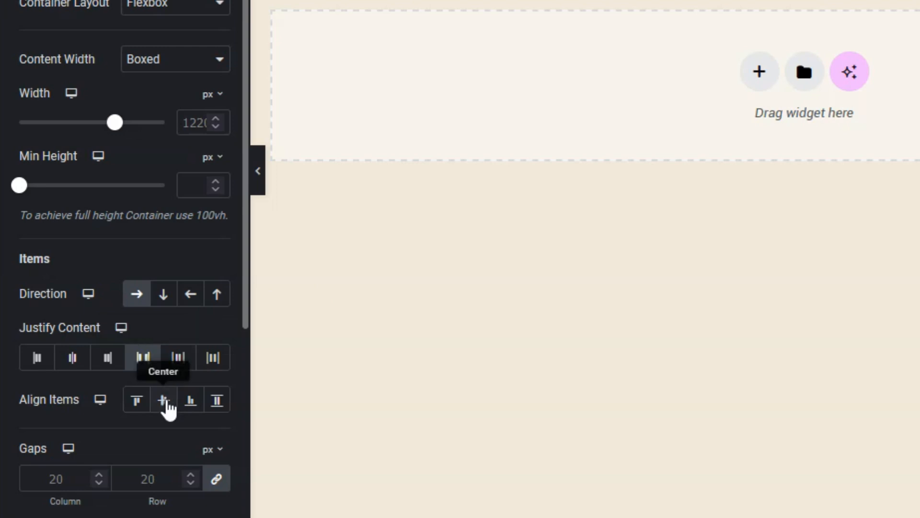
# Step: Center-align the header container's items and set its column and row gaps to 0 px
pyautogui.click(164, 405)
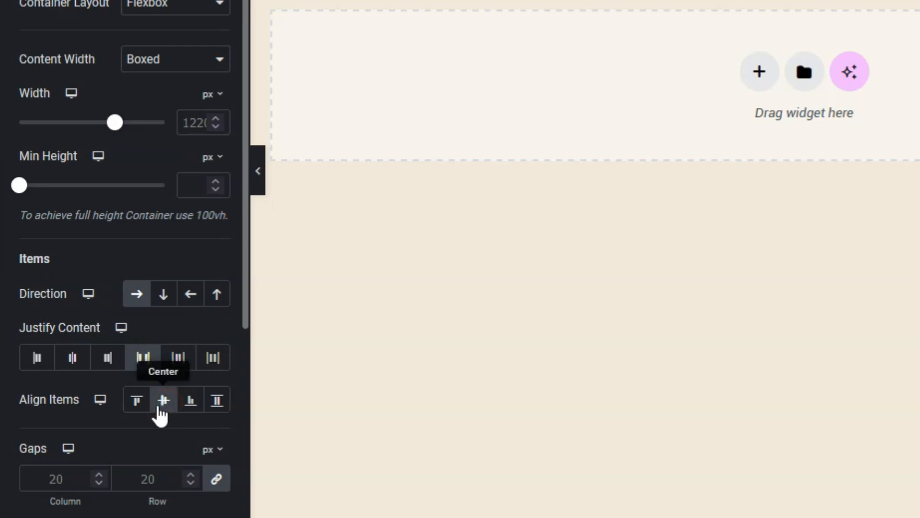
pyautogui.click(52, 479)
pyautogui.press('BackSpace')
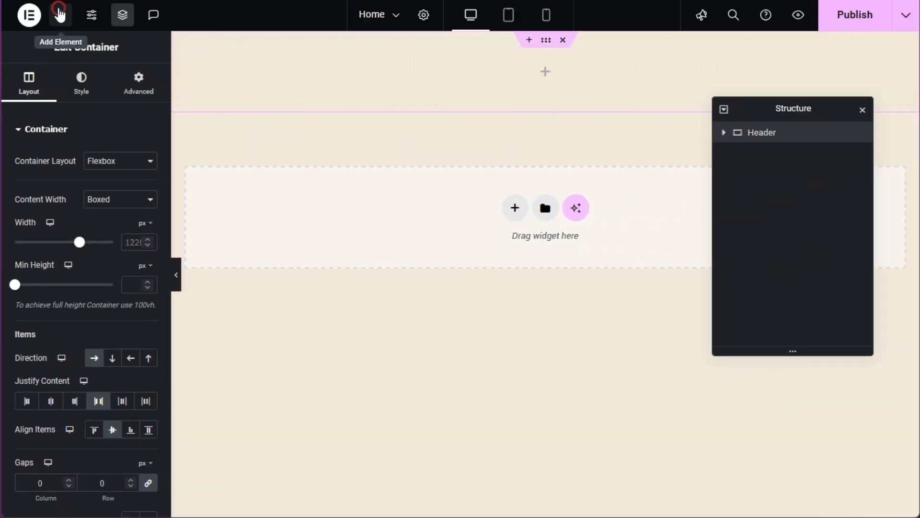
# Step: Add an Image widget to the header container and insert the Sushi Restaurant logo from the media library
pyautogui.click(60, 15)
pyautogui.click(96, 172)
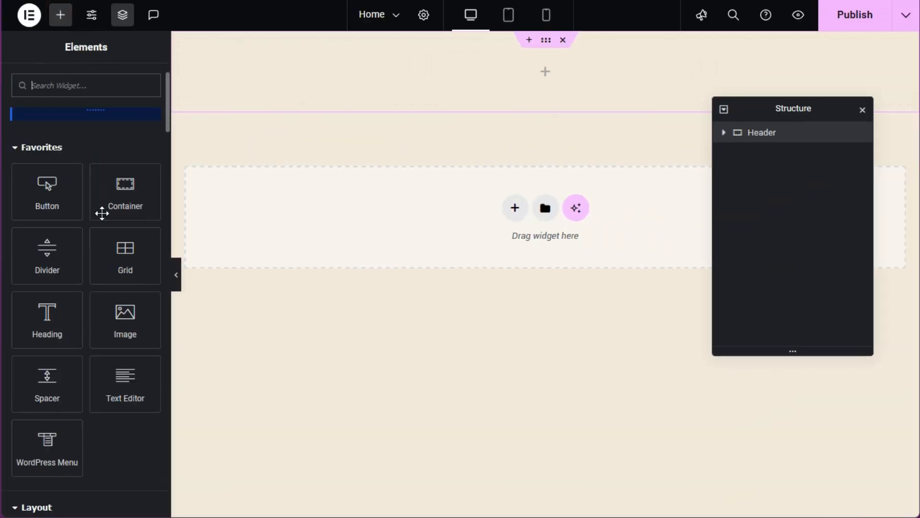
pyautogui.click(115, 329)
pyautogui.click(95, 189)
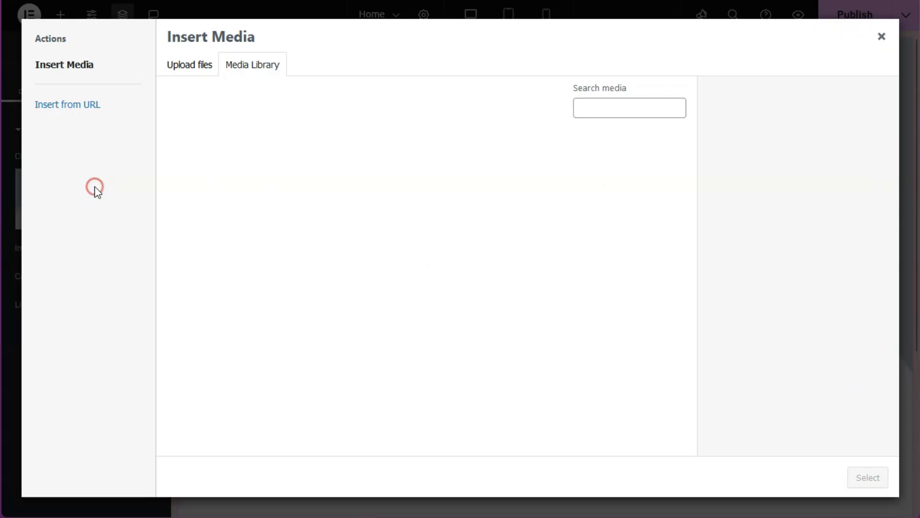
pyautogui.scroll(-15, 686, 243)
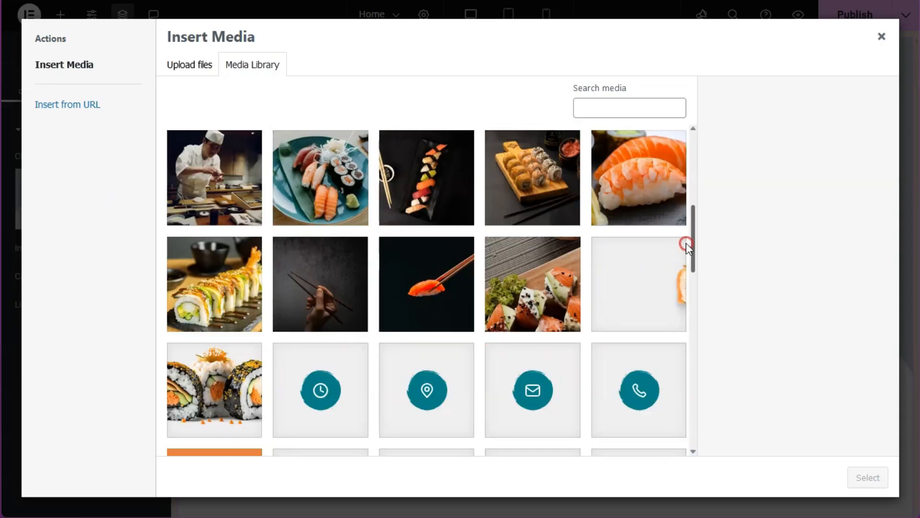
pyautogui.click(215, 208)
pyautogui.click(859, 481)
# Step: Set the logo image's width to 70 px
pyautogui.click(84, 86)
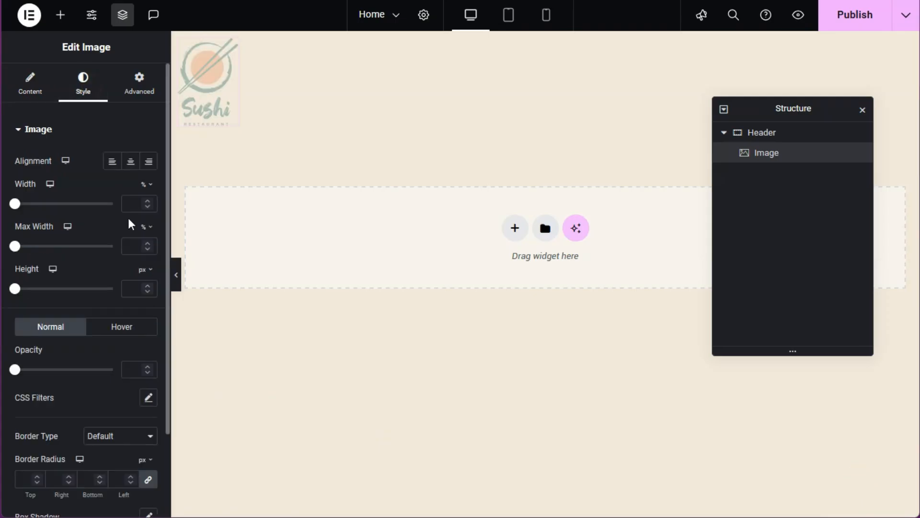
pyautogui.click(129, 201)
pyautogui.click(146, 184)
pyautogui.click(214, 222)
pyautogui.click(195, 246)
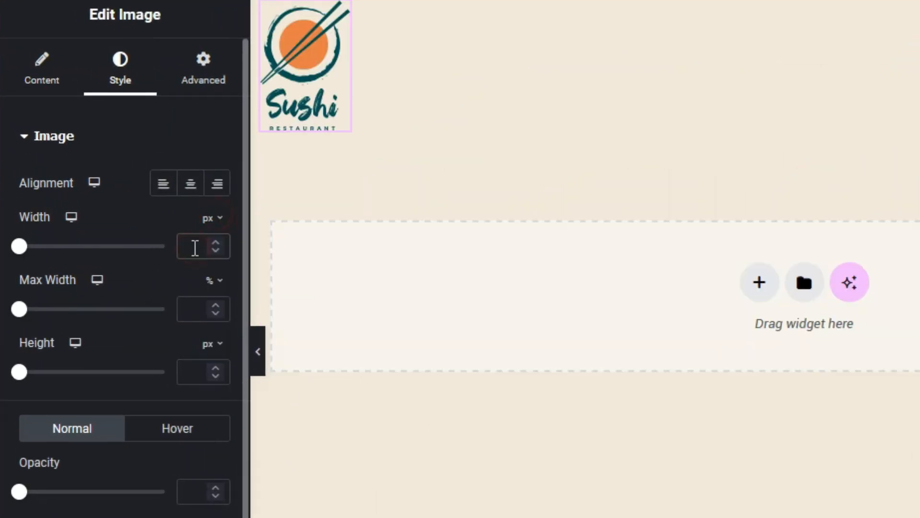
pyautogui.write('70')
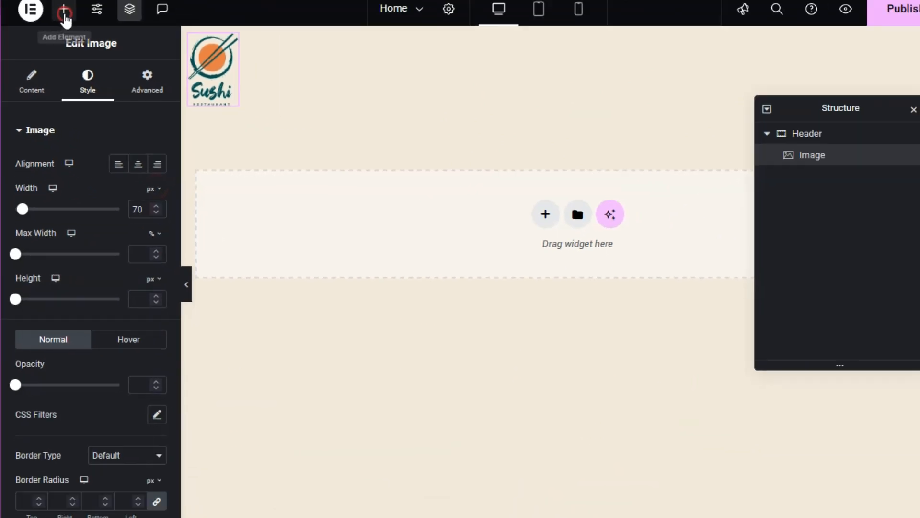
# Step: Add a WordPress Menu widget to the header after the logo image
pyautogui.click(61, 14)
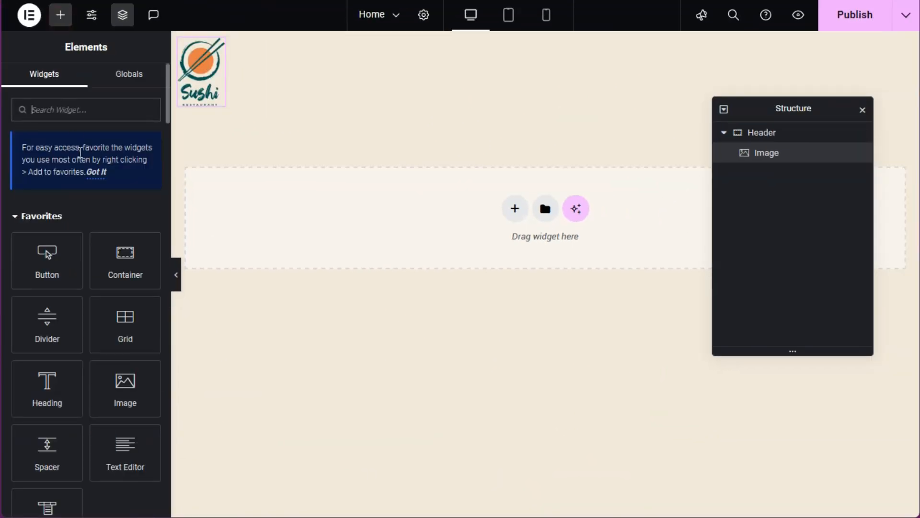
pyautogui.scroll(-2, 91, 152)
pyautogui.scroll(-2, 59, 335)
pyautogui.click(60, 383)
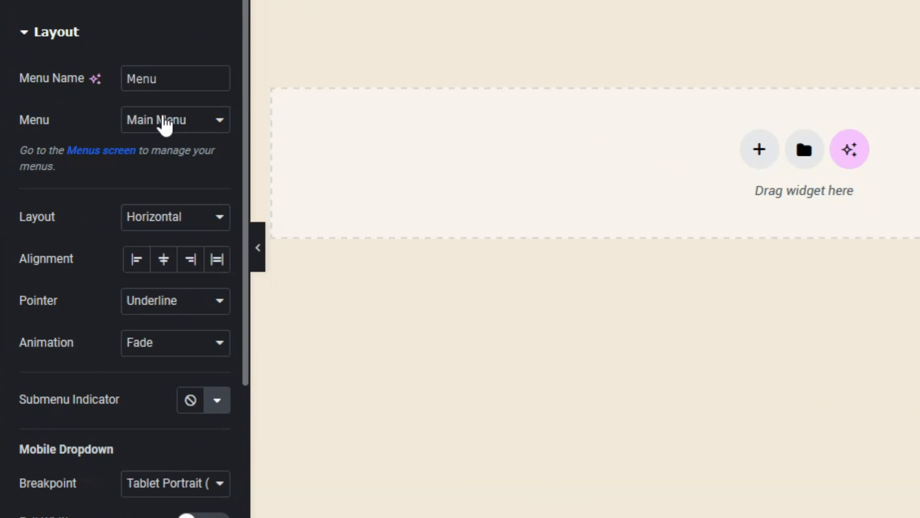
# Step: Set the menu's pointer to None and enable full width for its mobile dropdown
pyautogui.scroll(-2, 165, 140)
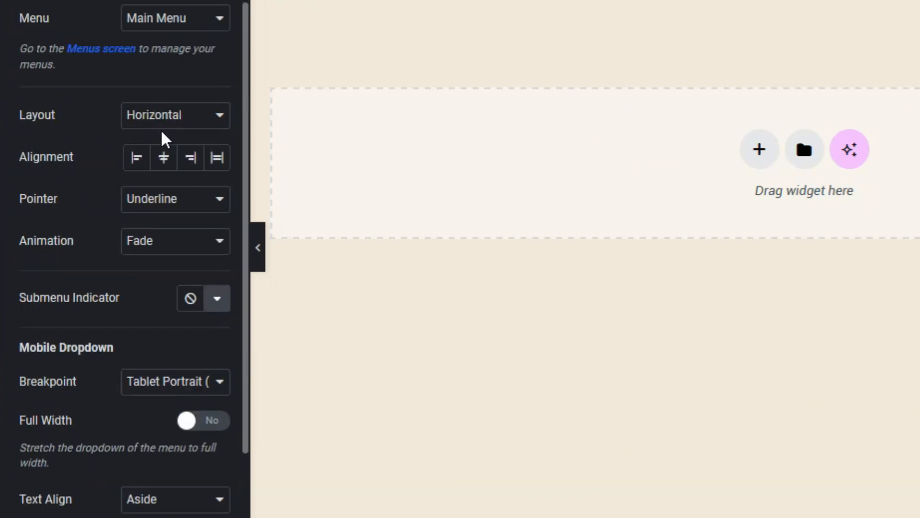
pyautogui.click(156, 200)
pyautogui.click(154, 229)
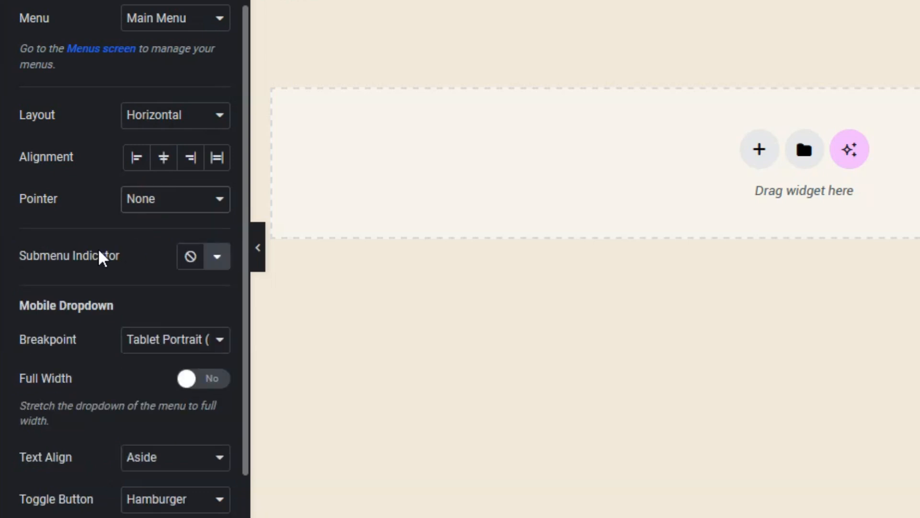
pyautogui.scroll(-2, 102, 259)
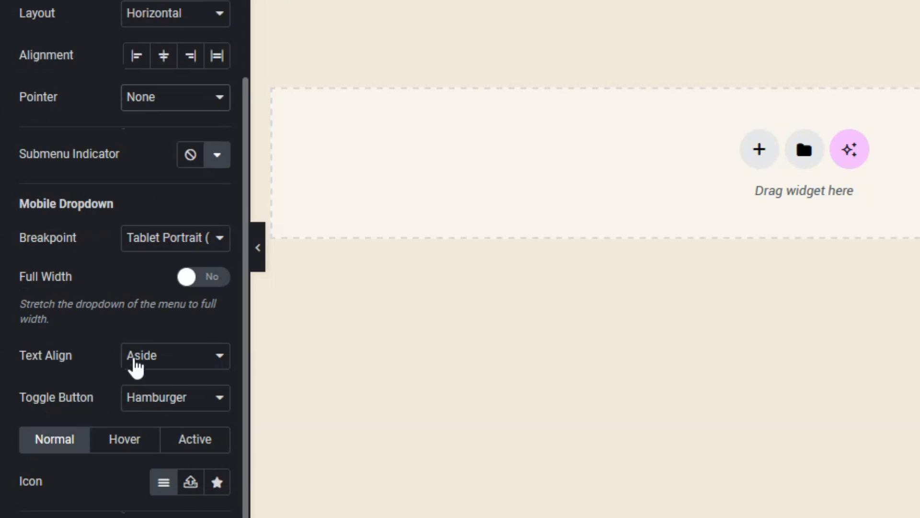
pyautogui.click(213, 279)
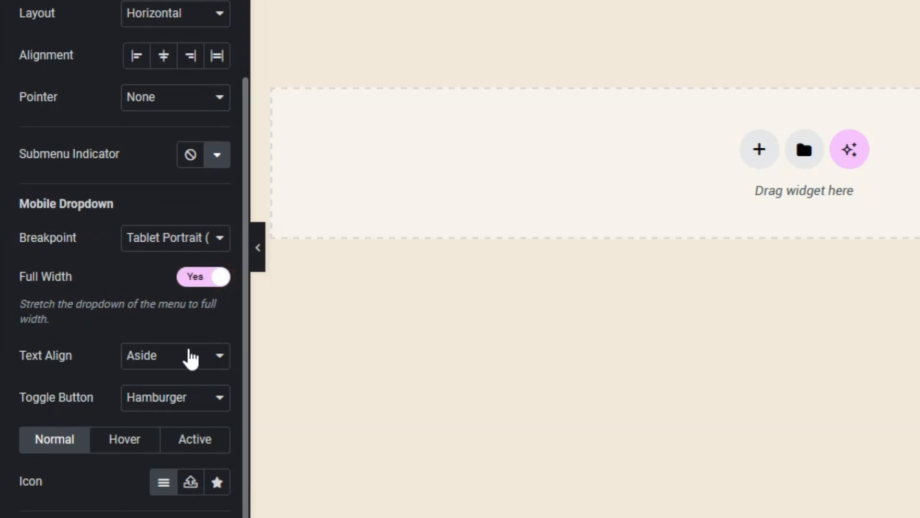
# Step: Set the main menu's typography to Bebas Neue with a 22 px size and a 30 px line height
pyautogui.click(89, 83)
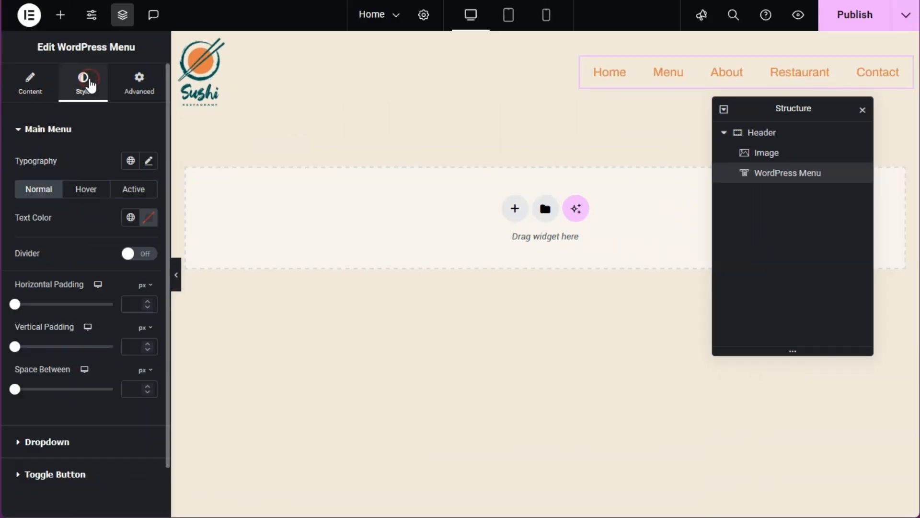
pyautogui.click(149, 161)
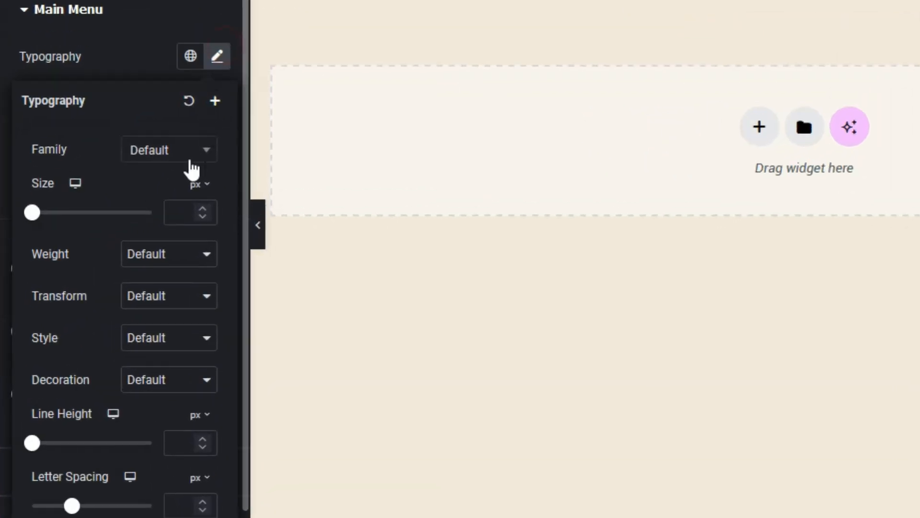
pyautogui.click(175, 150)
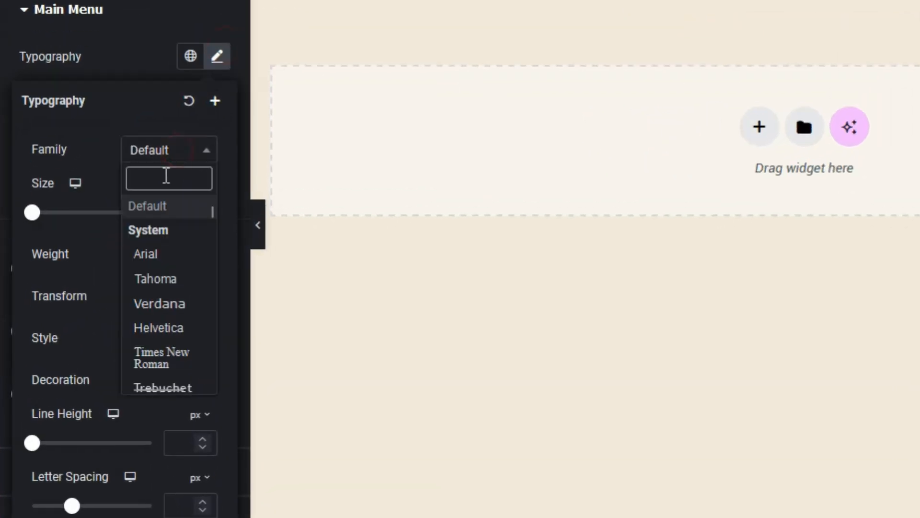
pyautogui.write('bebas')
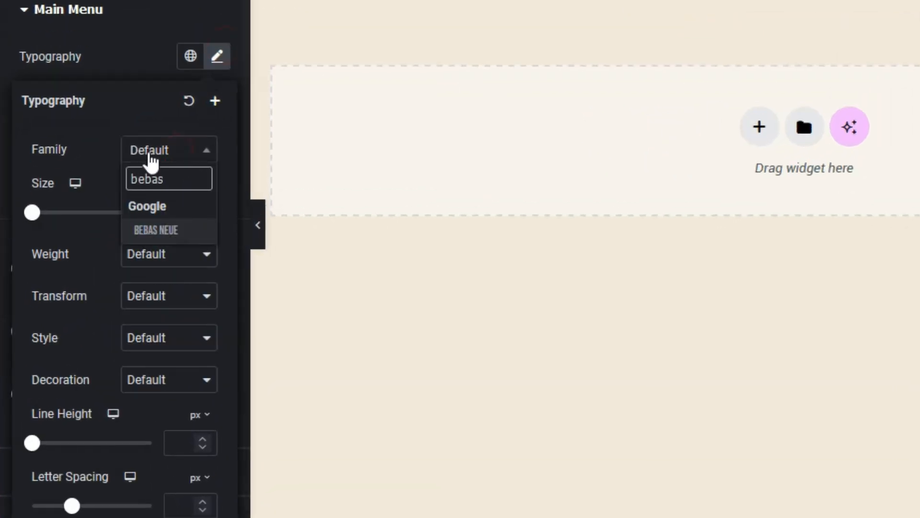
pyautogui.click(158, 231)
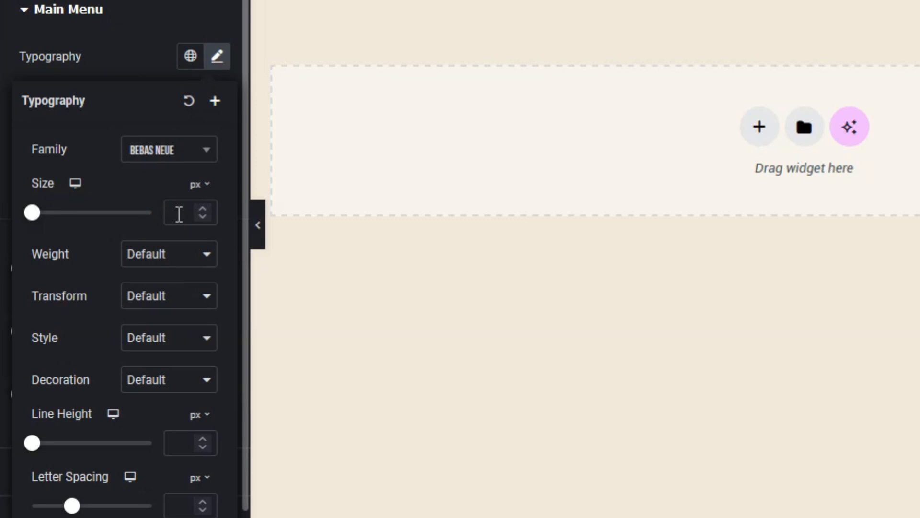
pyautogui.click(179, 213)
pyautogui.write('22')
pyautogui.click(179, 443)
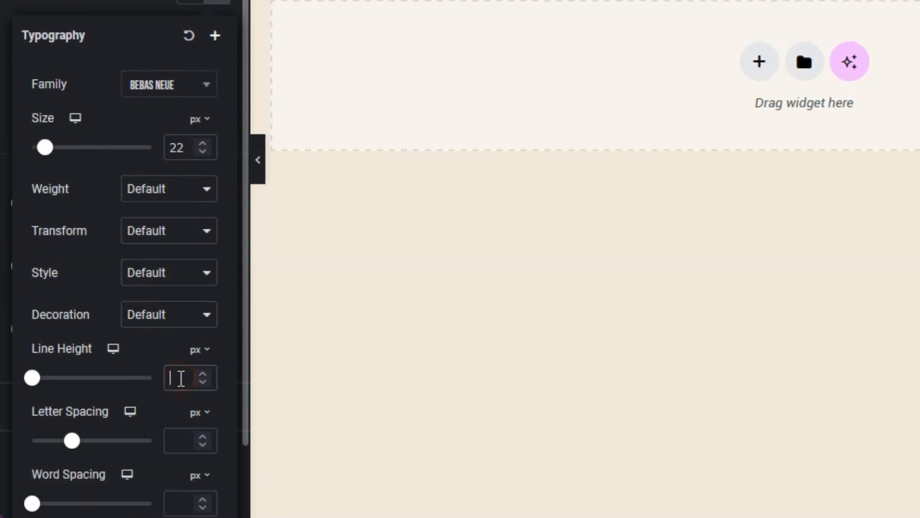
pyautogui.write('30')
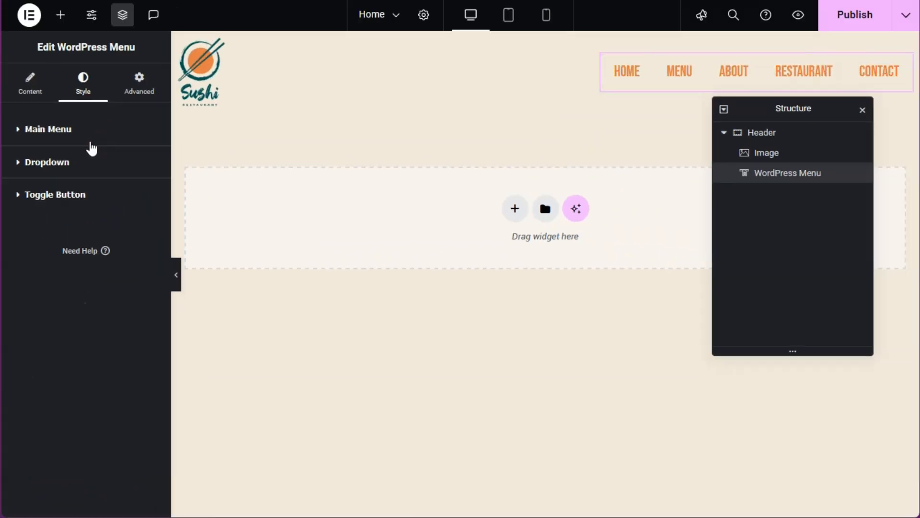
# Step: Apply the dark teal global color to the main menu's text in both the hover and active states
pyautogui.click(87, 129)
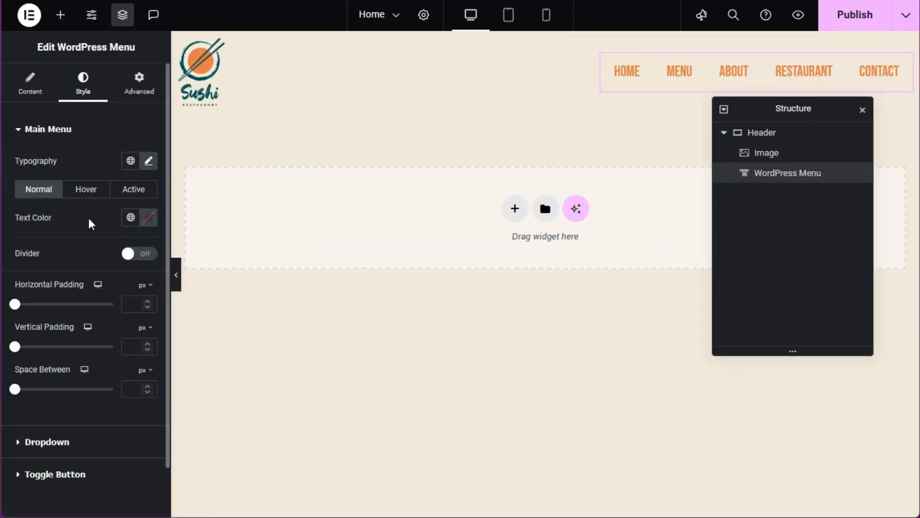
pyautogui.click(86, 191)
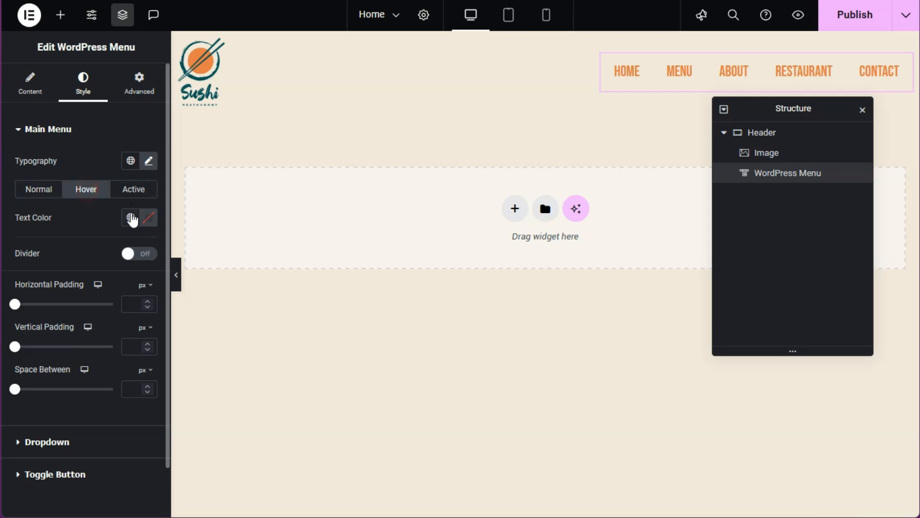
pyautogui.click(130, 218)
pyautogui.click(91, 305)
pyautogui.click(136, 189)
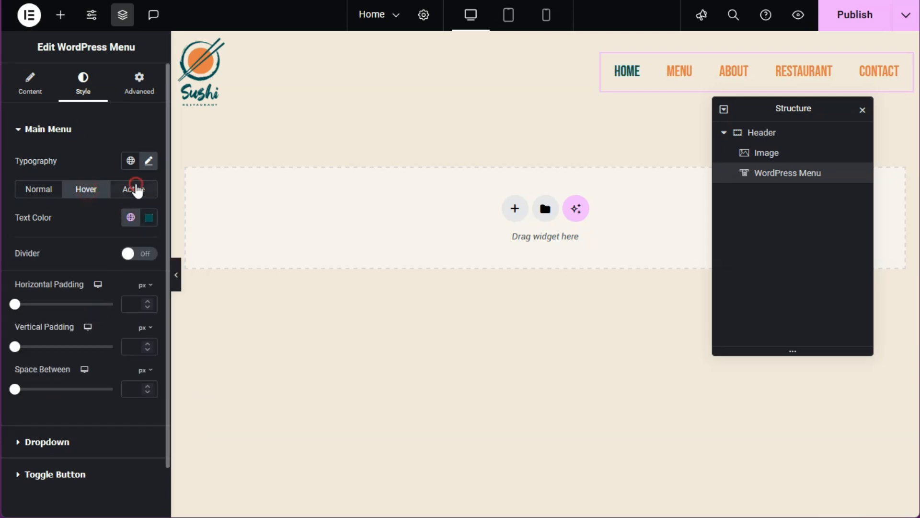
pyautogui.click(131, 217)
pyautogui.click(98, 296)
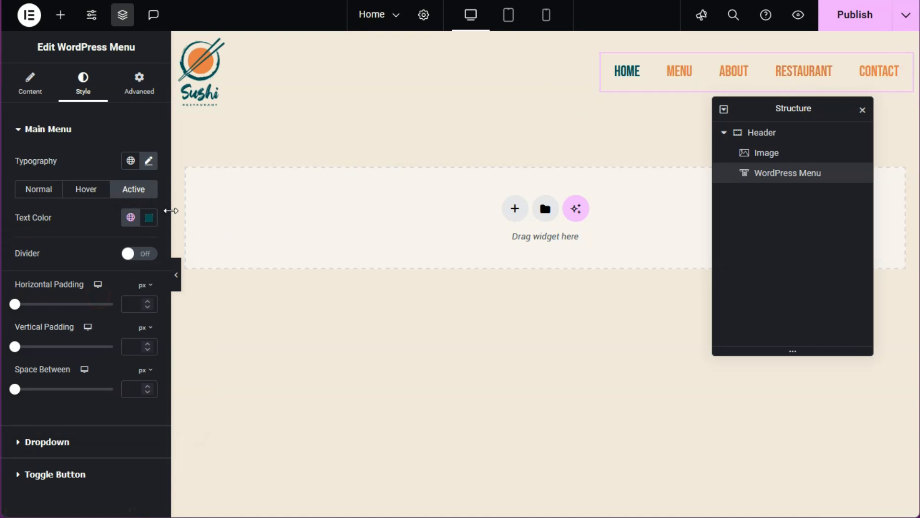
# Step: Add a Button widget to the header and set its text to "Book a Table"
pyautogui.click(60, 15)
pyautogui.scroll(-2, 64, 159)
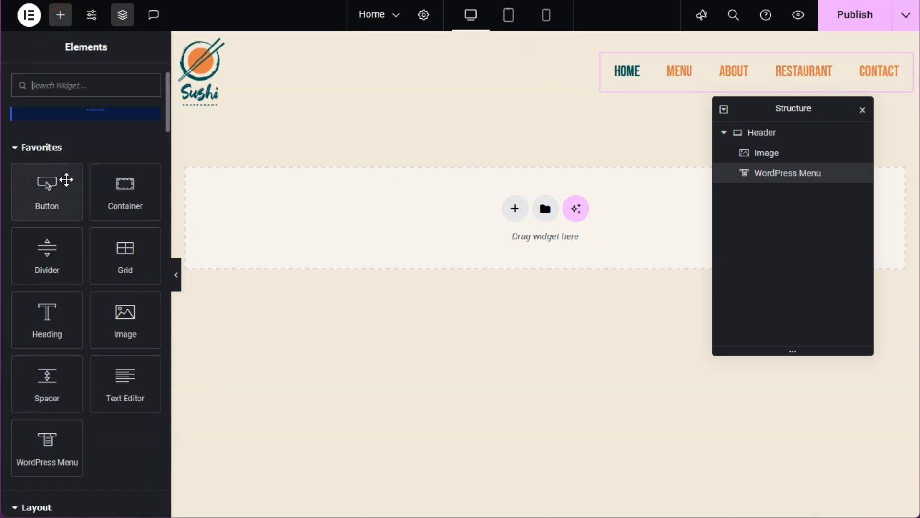
pyautogui.click(50, 191)
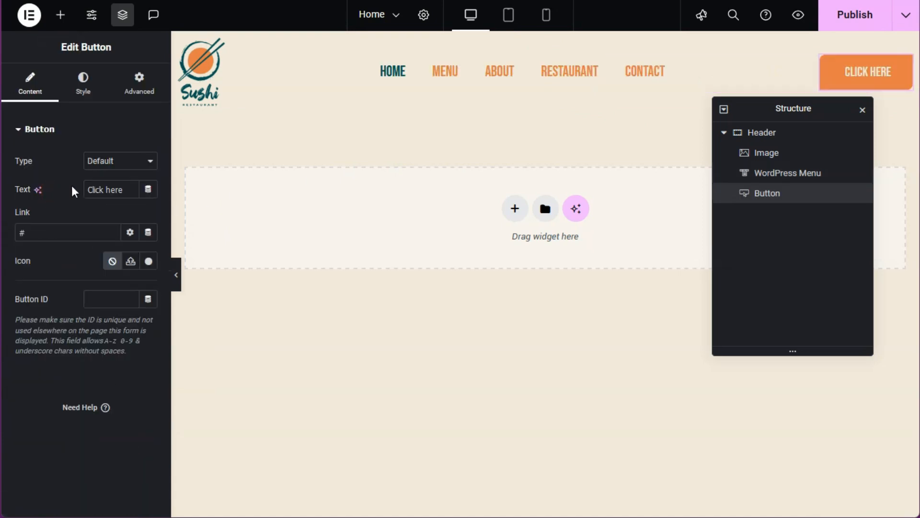
pyautogui.tripleClick(98, 189)
pyautogui.write('B')
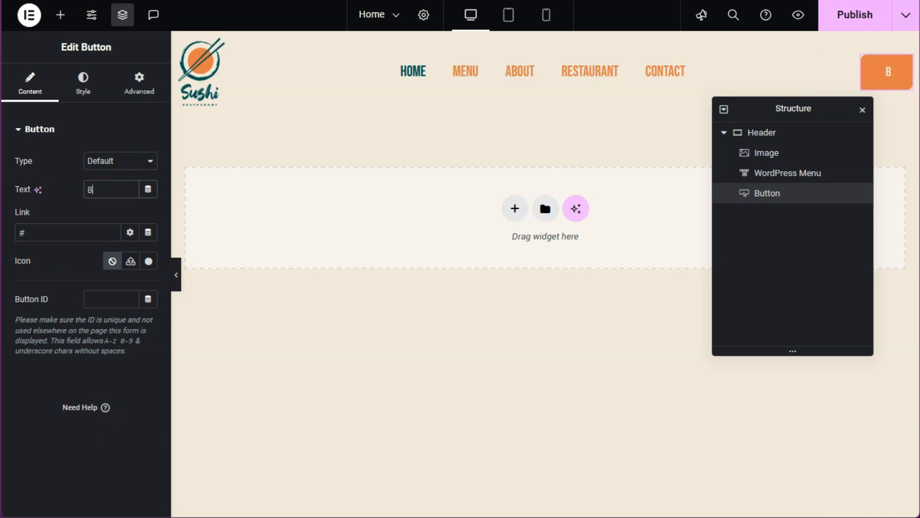
pyautogui.write('ook a Table')
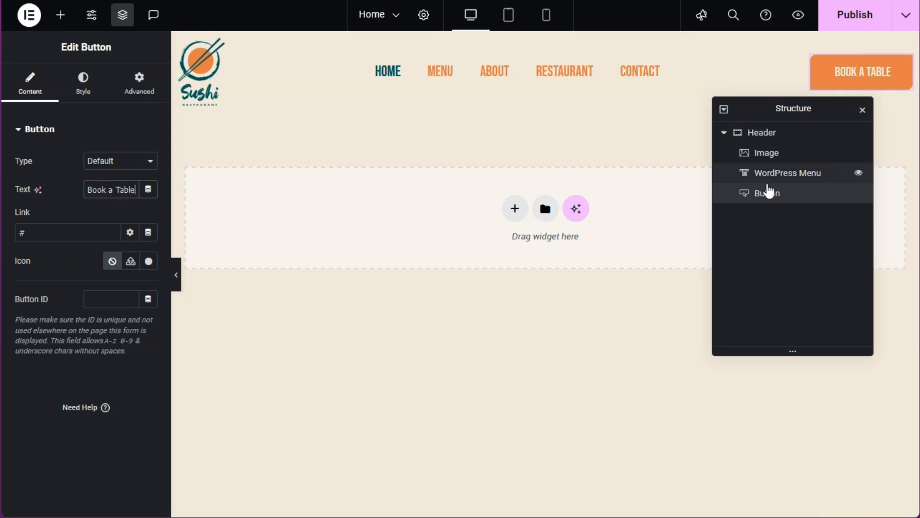
# Step: Review the global button style in Site Settings, including colors, border radius and padding
pyautogui.click(92, 17)
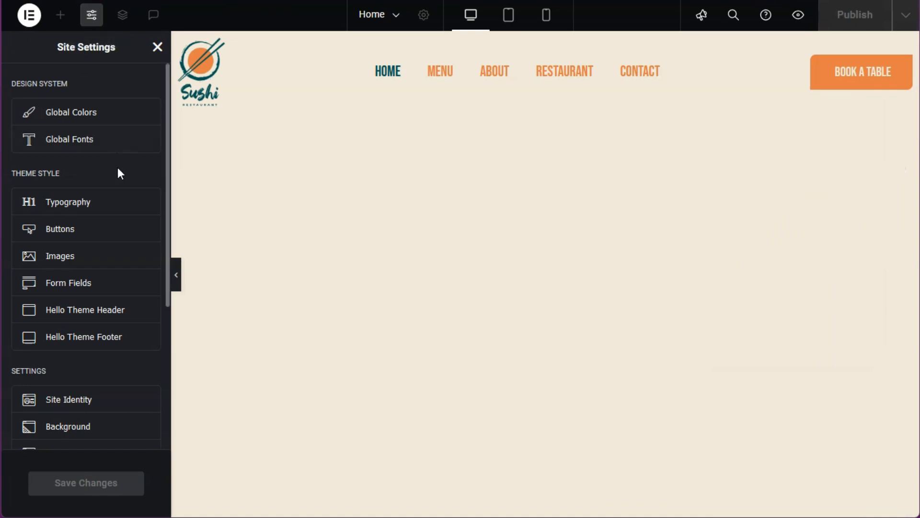
pyautogui.scroll(-3, 139, 185)
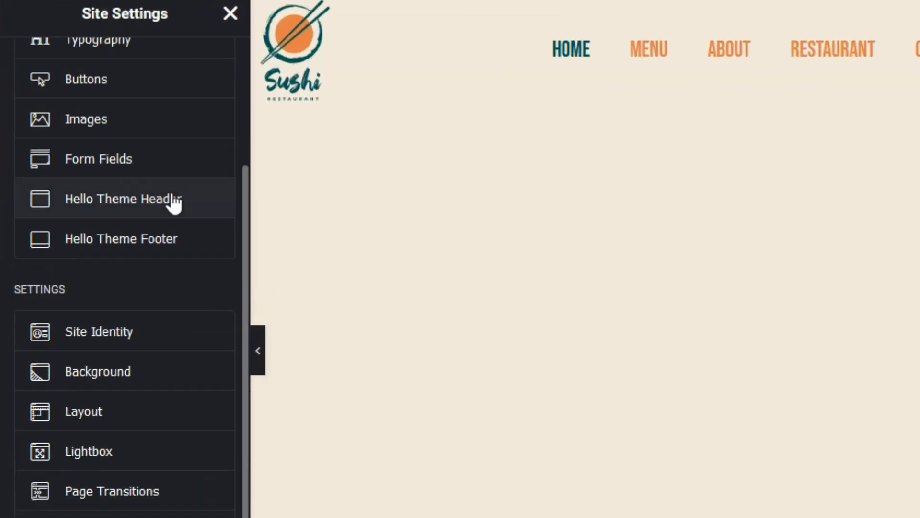
pyautogui.scroll(2, 139, 139)
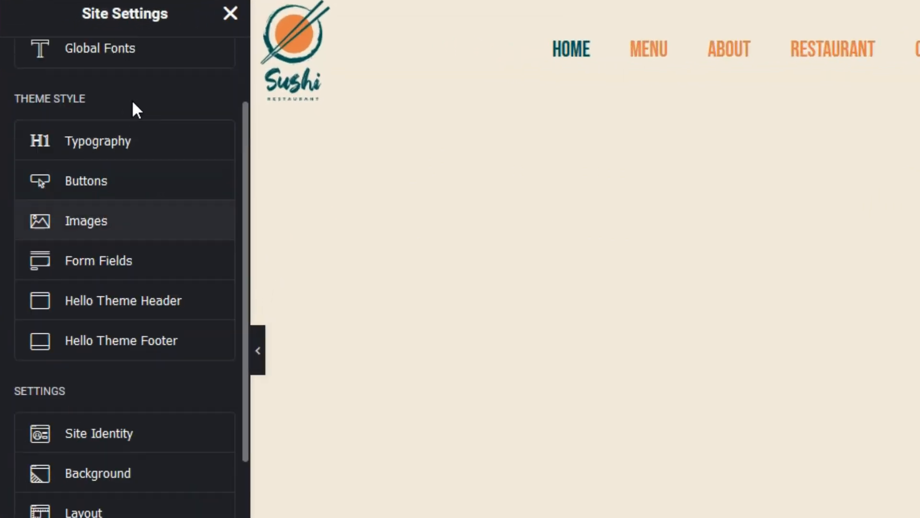
pyautogui.click(101, 186)
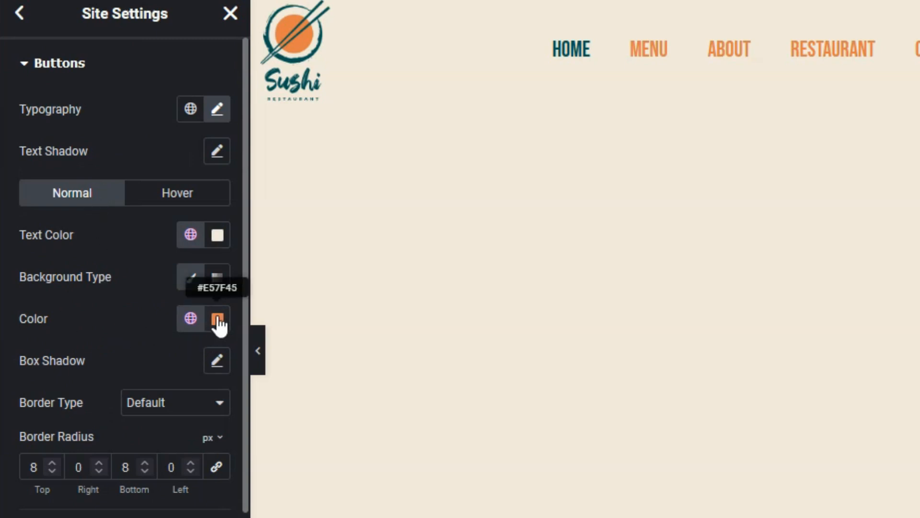
pyautogui.scroll(-2, 156, 338)
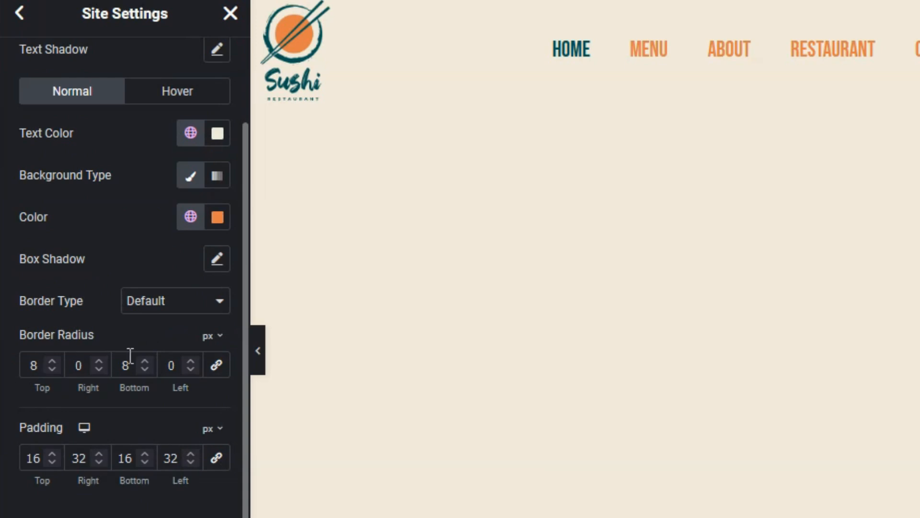
pyautogui.scroll(-1, 130, 355)
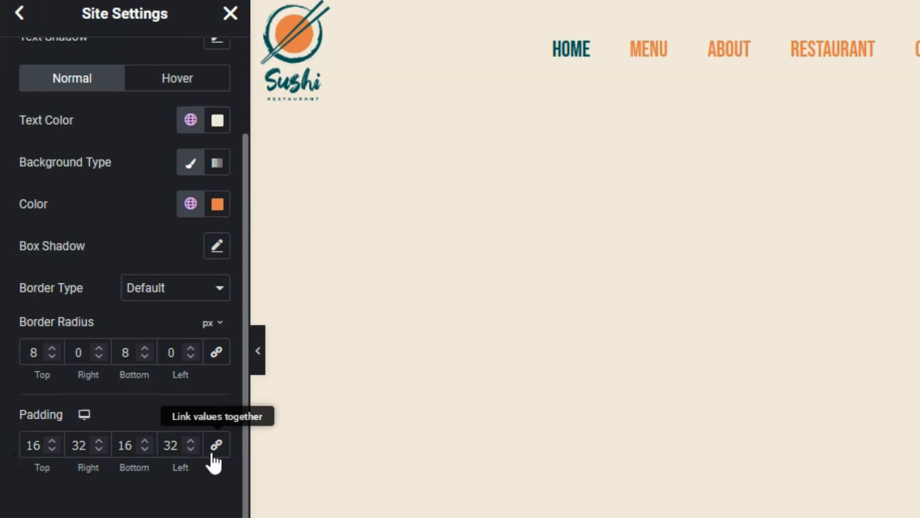
# Step: Review the global button padding for tablet and mobile, return to the desktop view and close Site Settings
pyautogui.click(85, 415)
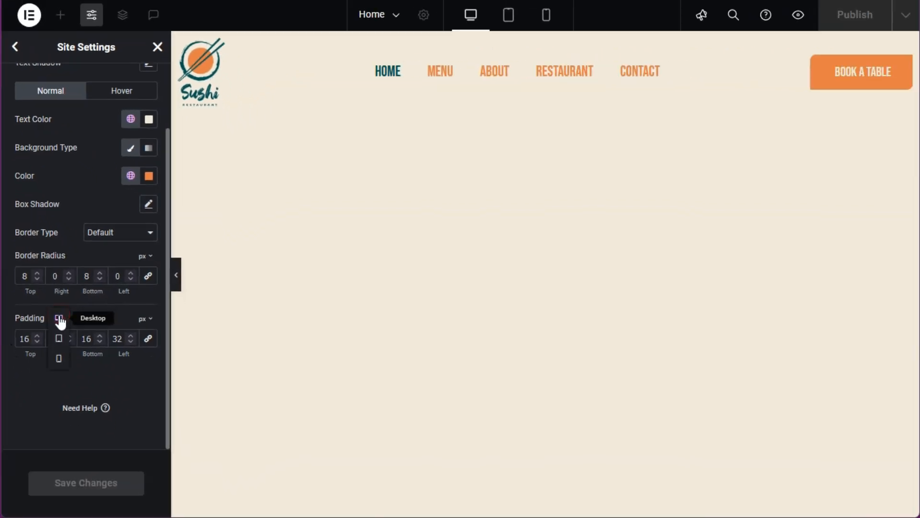
pyautogui.click(58, 339)
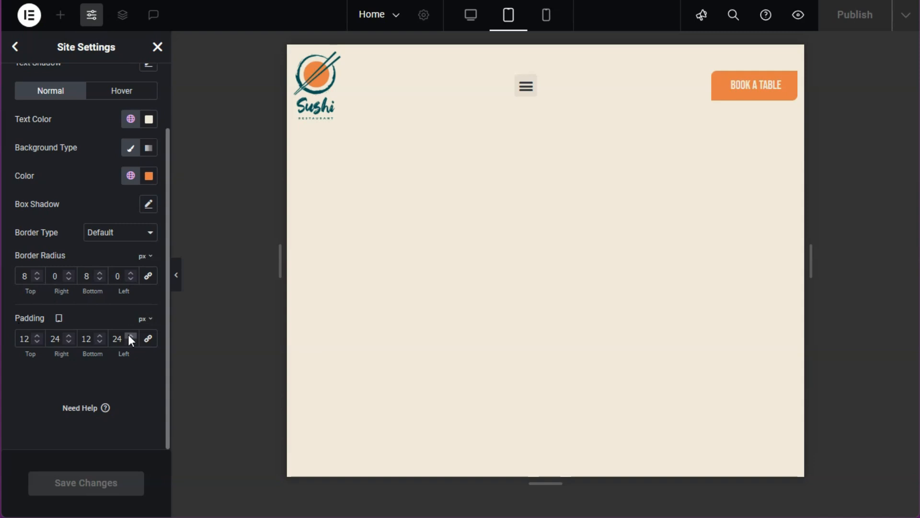
pyautogui.click(58, 318)
pyautogui.click(58, 357)
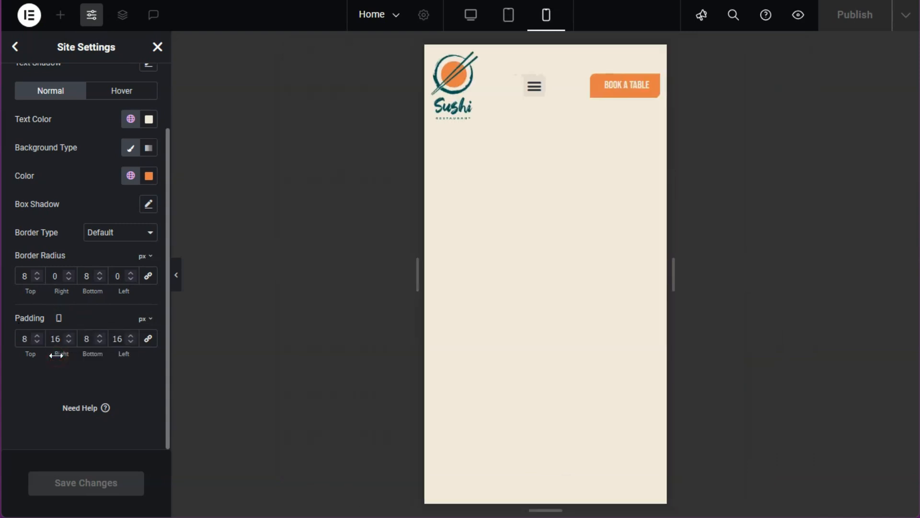
pyautogui.click(60, 321)
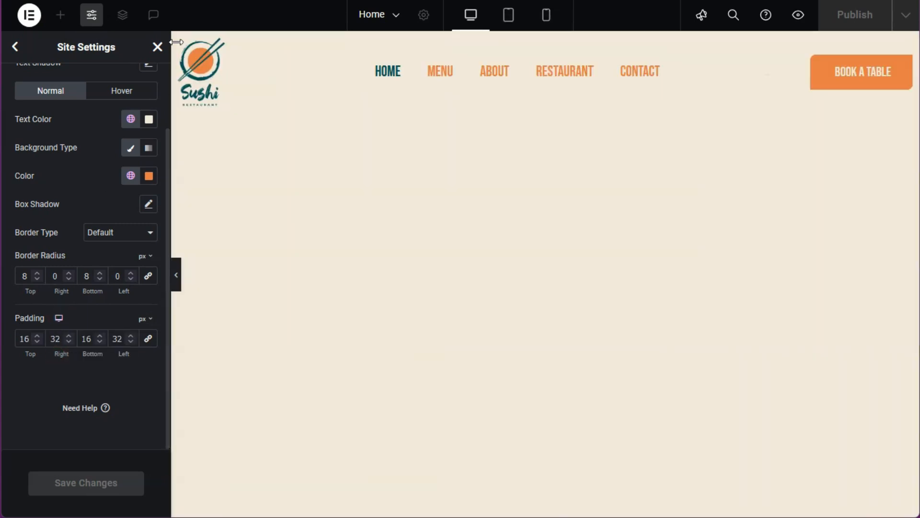
pyautogui.click(157, 46)
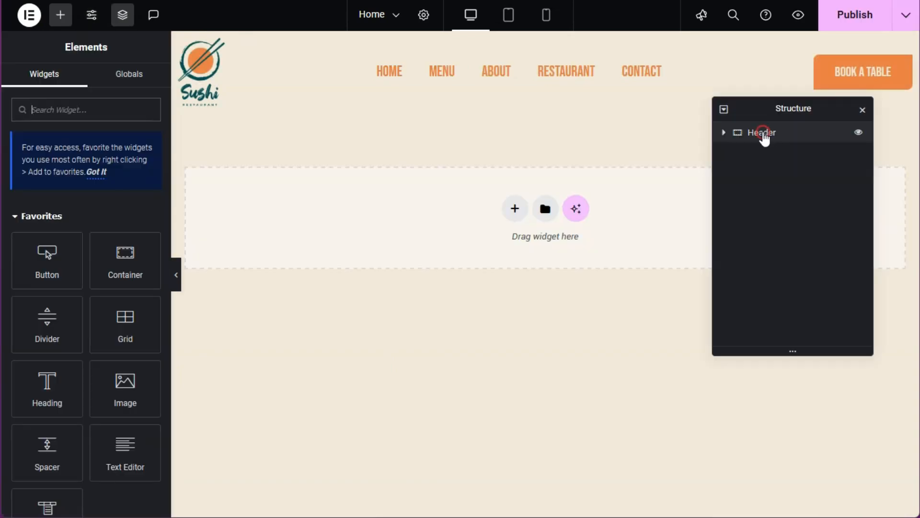
# Step: Try Start, End and Center content justification on the Header container, and return it to Space Between
pyautogui.click(763, 136)
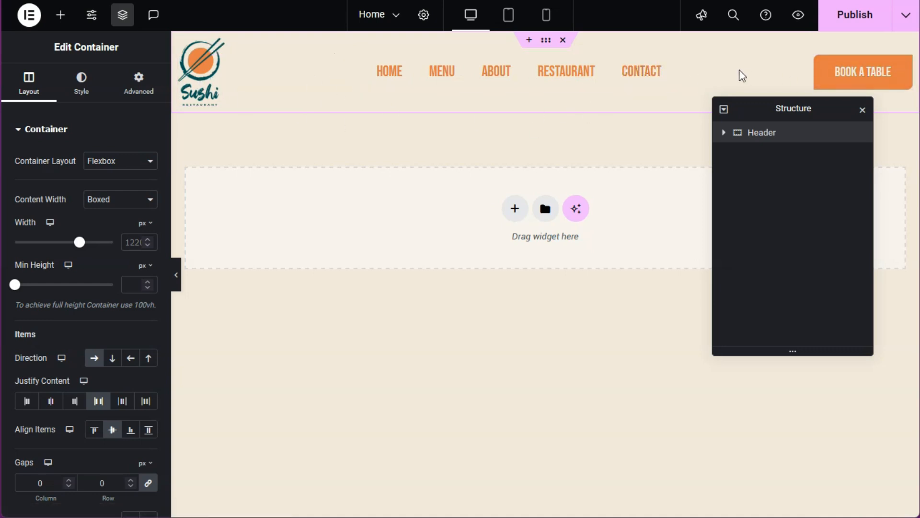
pyautogui.click(27, 404)
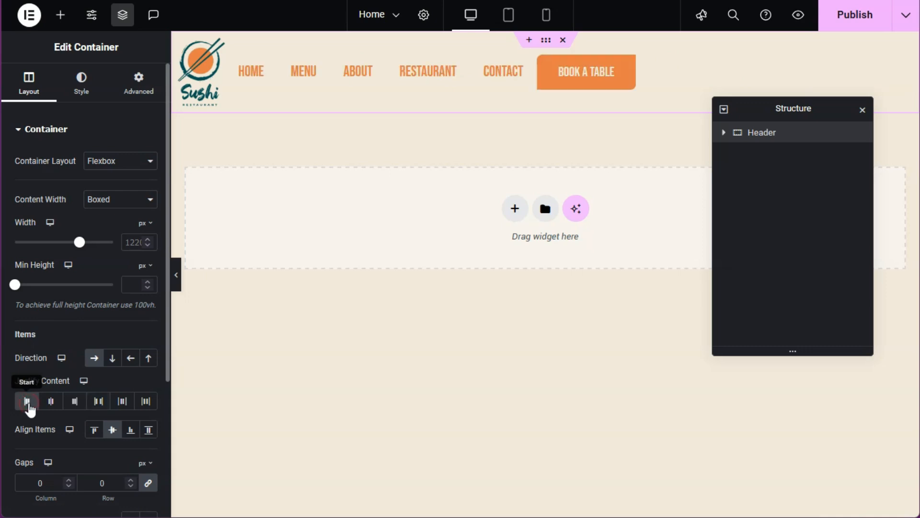
pyautogui.click(76, 404)
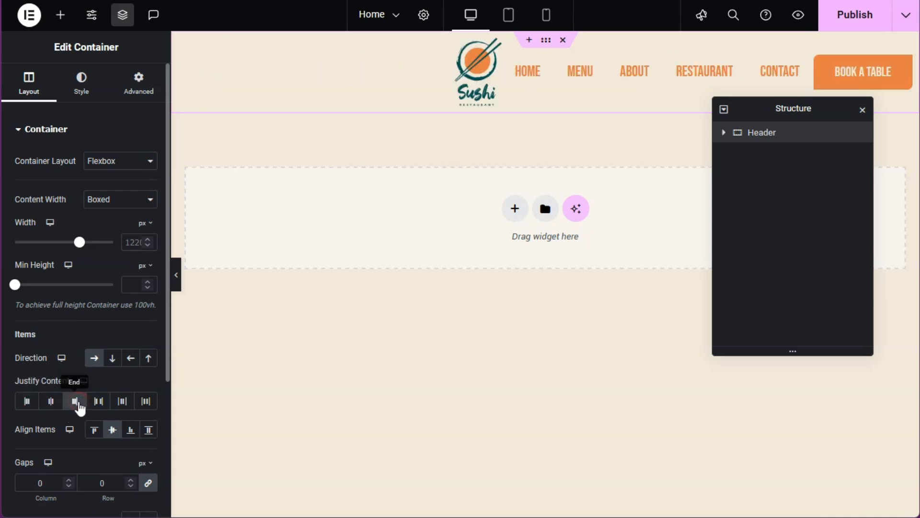
pyautogui.click(51, 402)
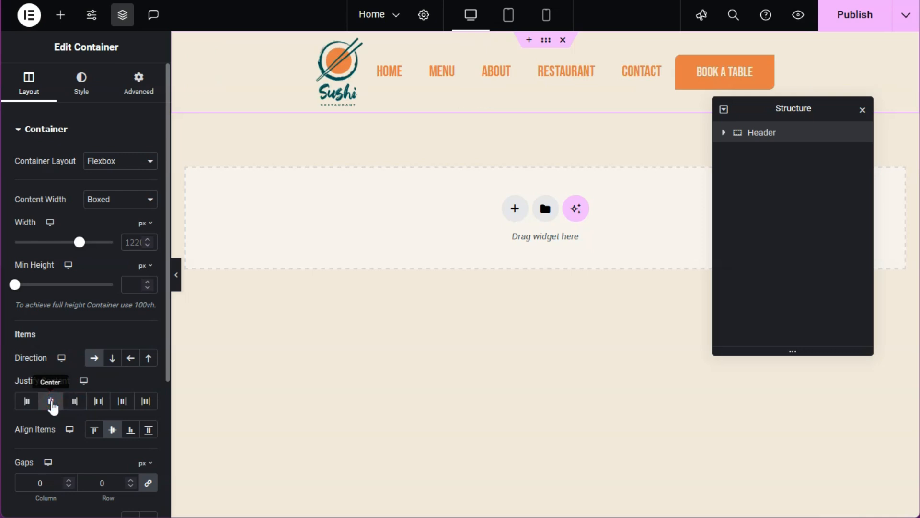
pyautogui.click(98, 402)
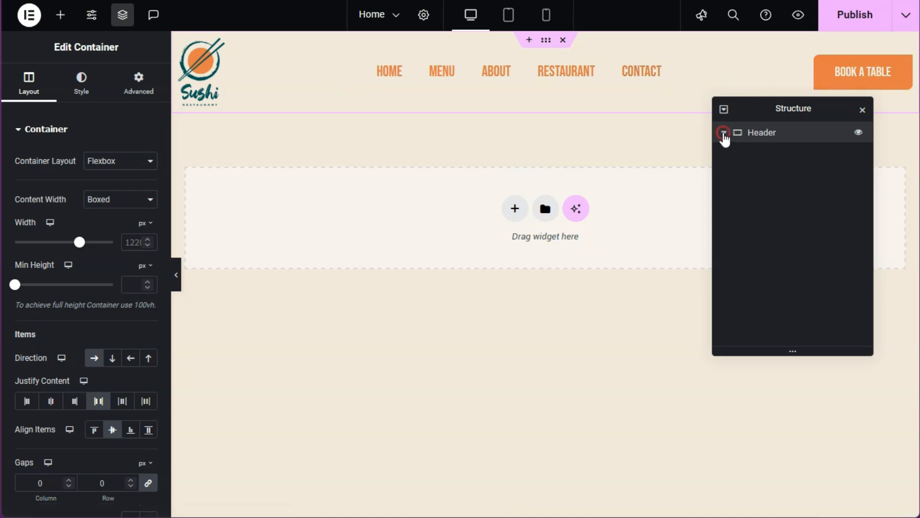
# Step: Set the logo image's width to 60 px for the tablet portrait view
pyautogui.click(723, 133)
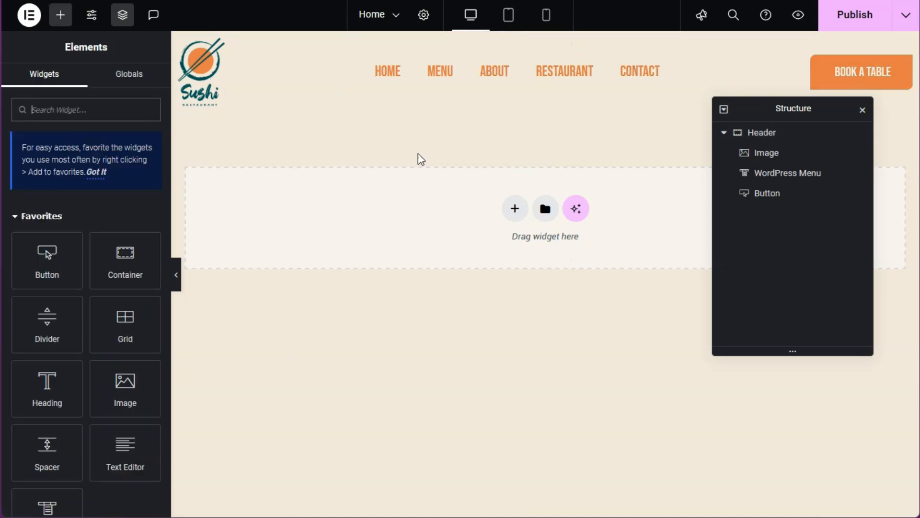
pyautogui.click(506, 17)
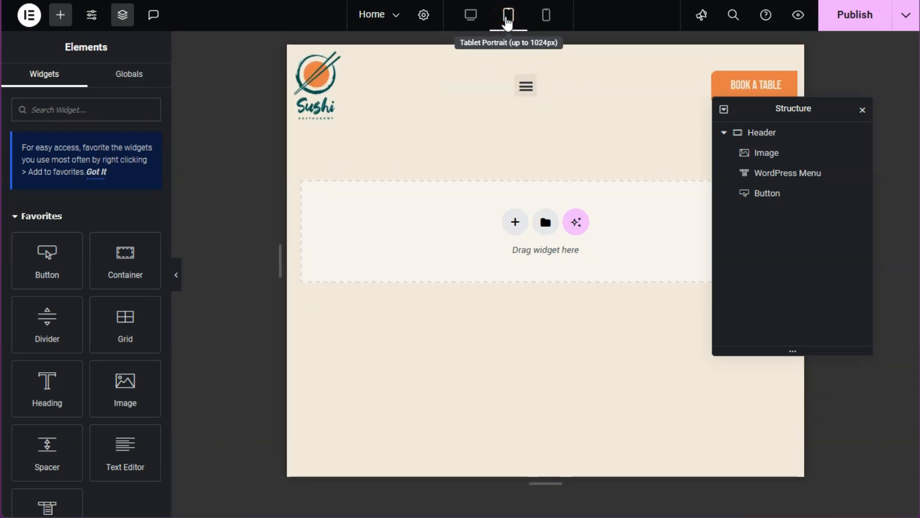
pyautogui.click(316, 84)
pyautogui.click(197, 309)
pyautogui.write('60')
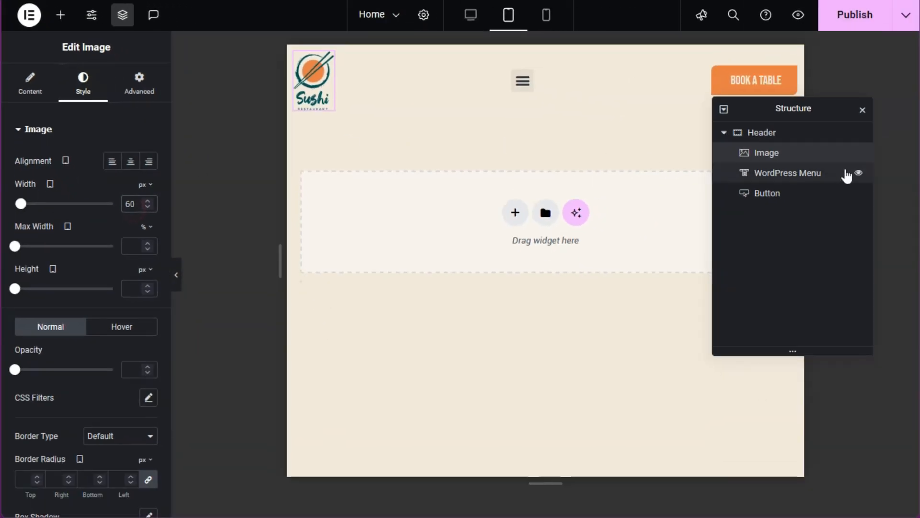
# Step: Justify the Header container's content to Start in the tablet view
pyautogui.click(783, 175)
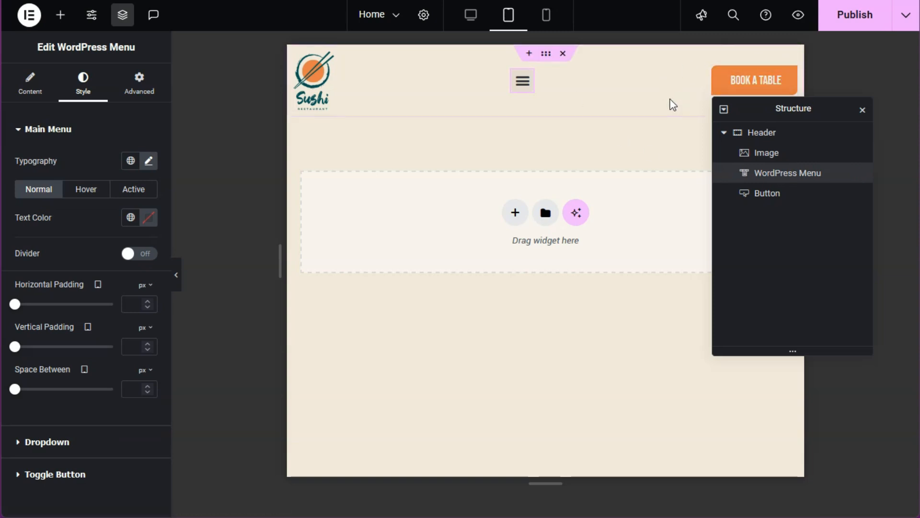
pyautogui.click(762, 133)
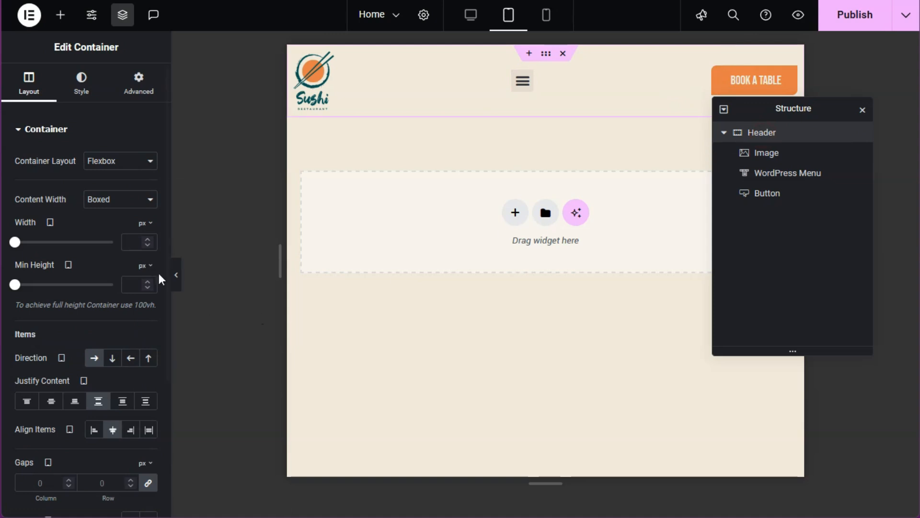
pyautogui.click(98, 401)
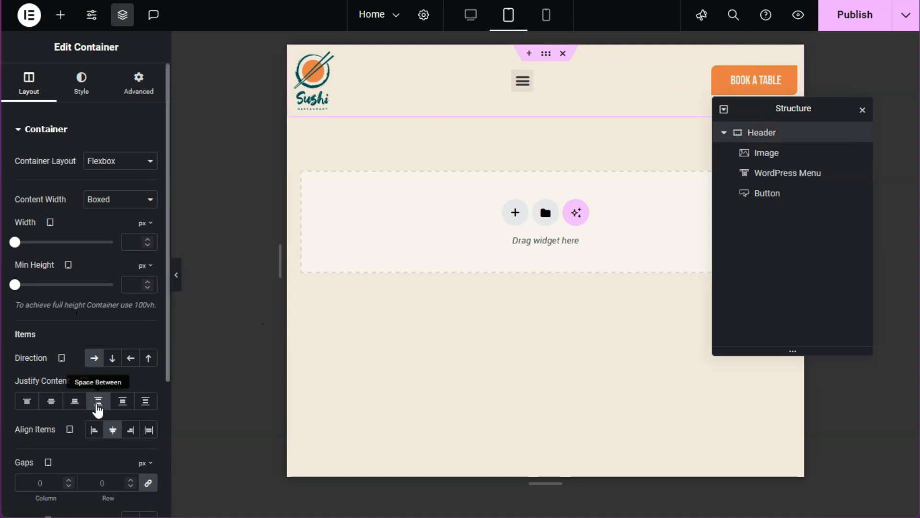
pyautogui.click(23, 402)
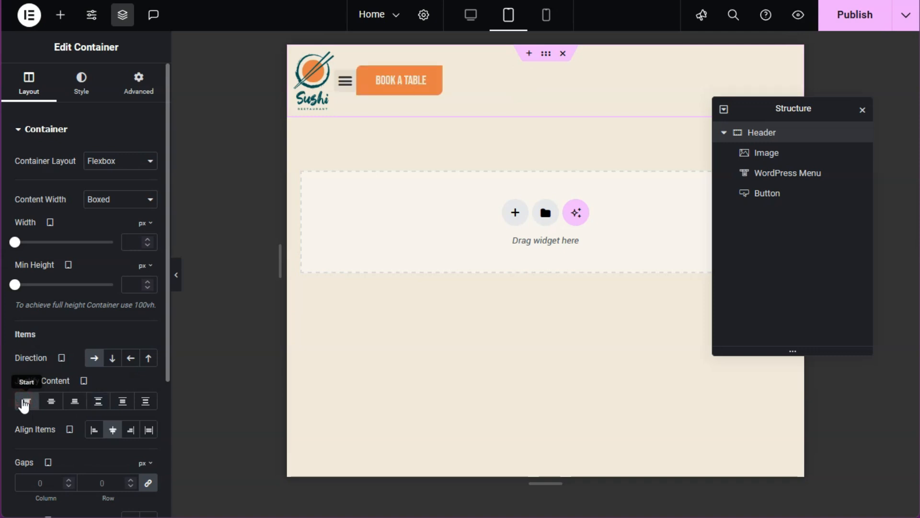
# Step: Set the WordPress Menu widget's size to Grow in the tablet view
pyautogui.click(799, 173)
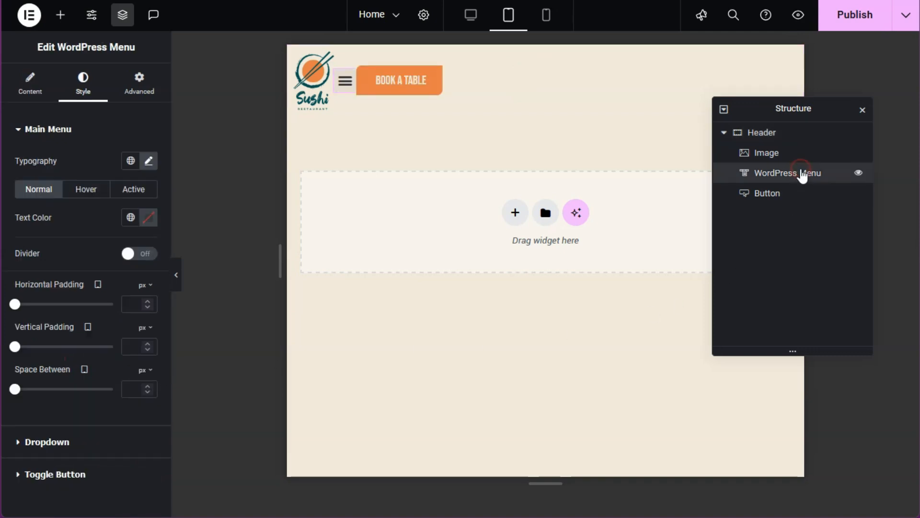
pyautogui.click(139, 81)
pyautogui.scroll(-2, 118, 152)
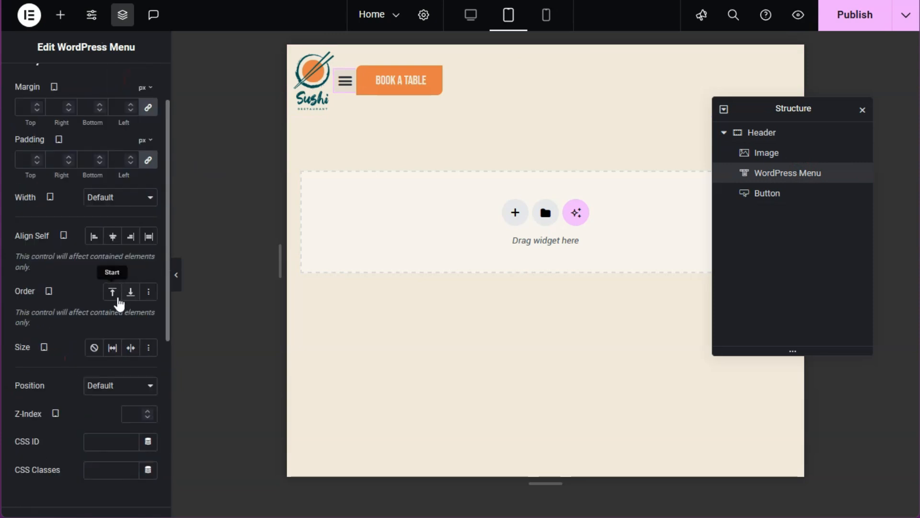
pyautogui.click(111, 348)
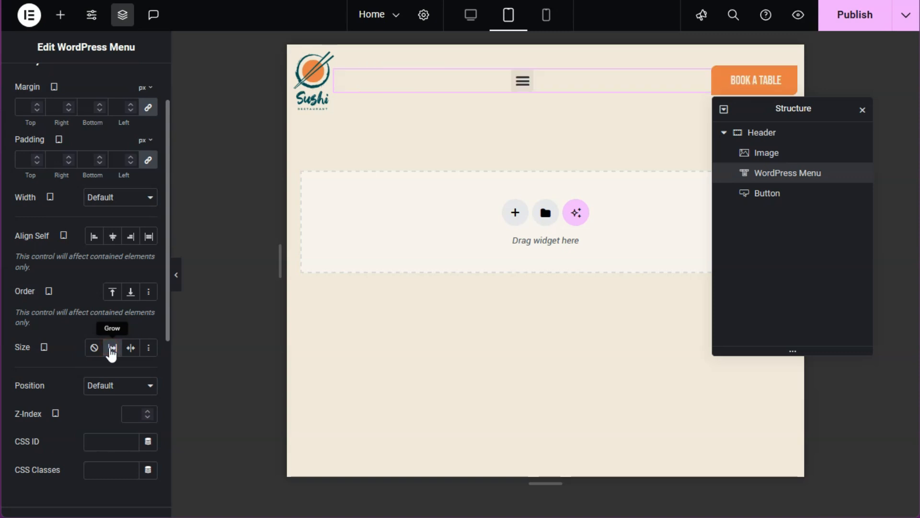
# Step: Align the WordPress Menu's mobile dropdown toggle to the right
pyautogui.scroll(2, 108, 166)
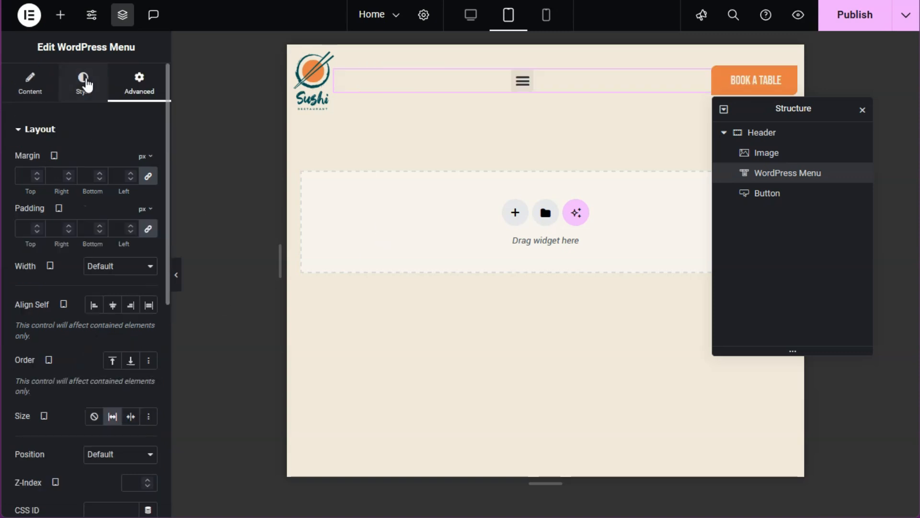
pyautogui.click(28, 86)
pyautogui.scroll(-3, 42, 173)
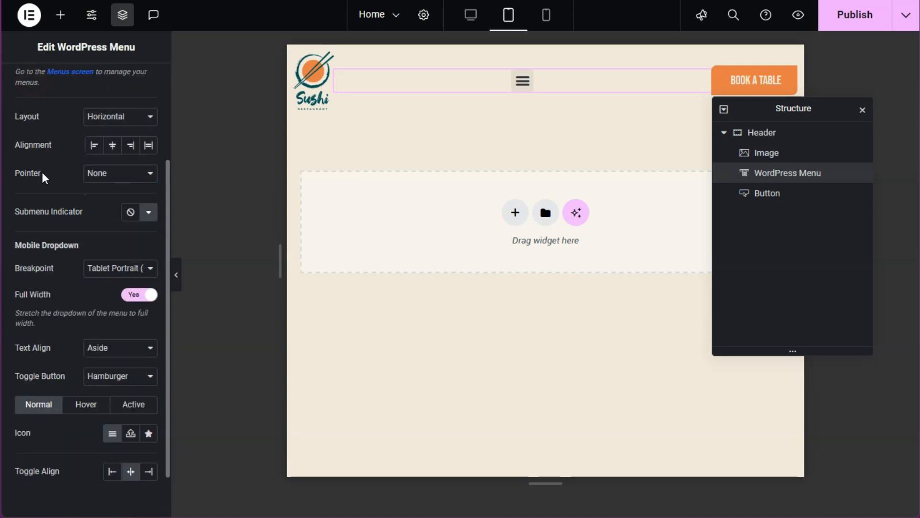
pyautogui.click(150, 472)
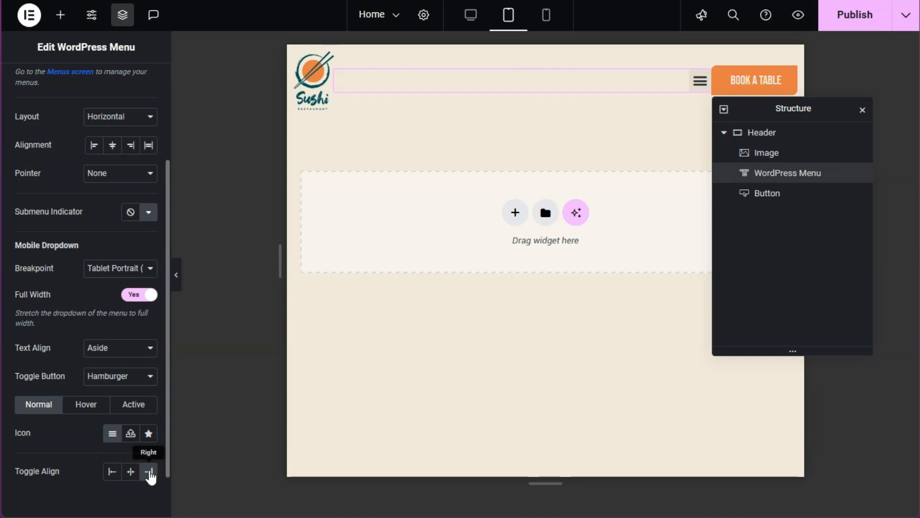
pyautogui.scroll(5, 148, 359)
pyautogui.click(83, 80)
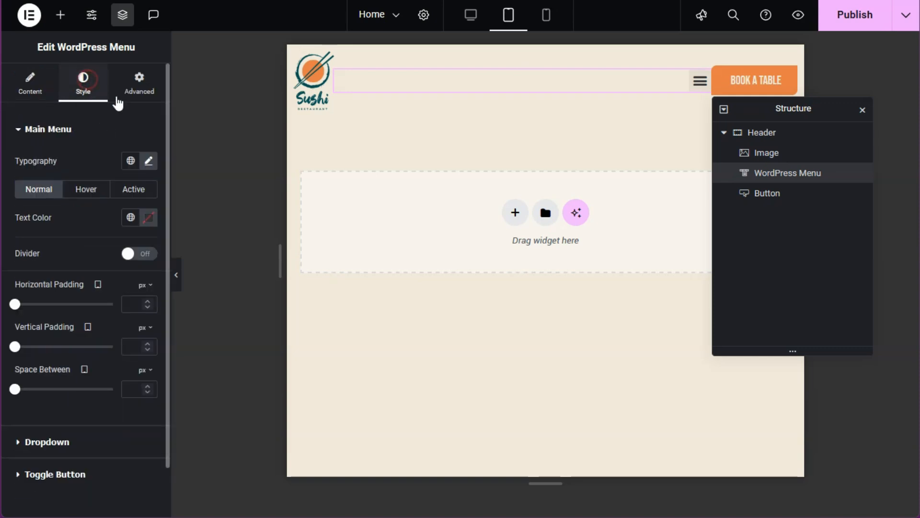
pyautogui.click(147, 89)
pyautogui.click(149, 230)
pyautogui.click(48, 229)
pyautogui.write('10')
# Step: Make the menu toggle button's normal background color fully transparent
pyautogui.click(83, 83)
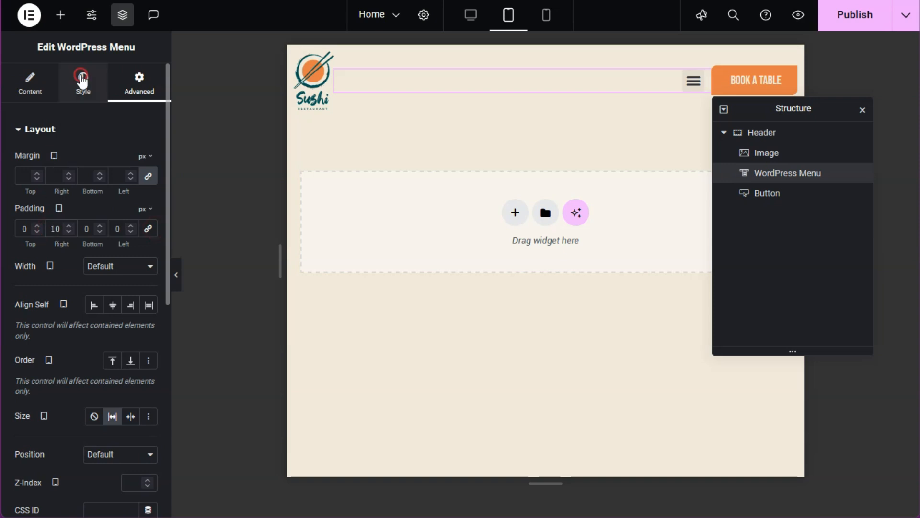
pyautogui.scroll(-2, 82, 287)
pyautogui.click(67, 417)
pyautogui.click(148, 278)
pyautogui.moveTo(227, 455); pyautogui.dragTo(27, 465)
pyautogui.click(26, 465)
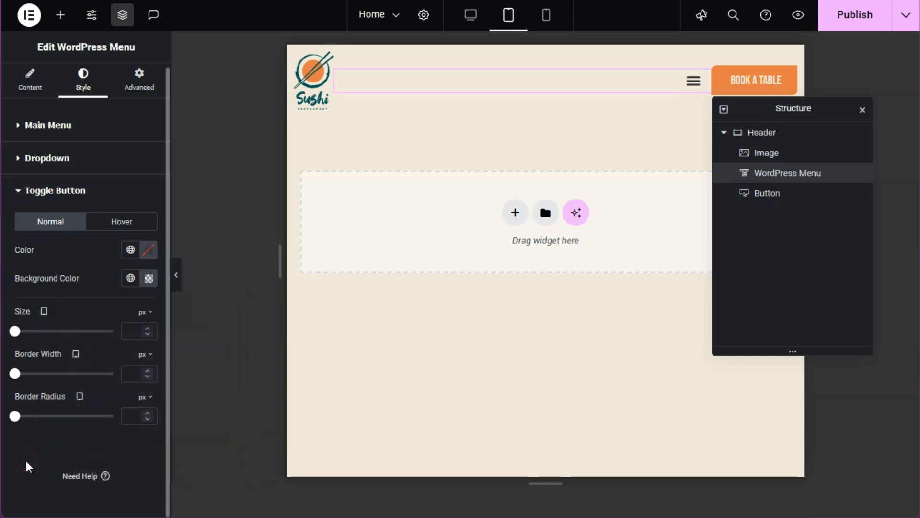
# Step: Apply the Primary global color to the menu toggle button's normal state and the Accent global color to its hover state
pyautogui.click(130, 249)
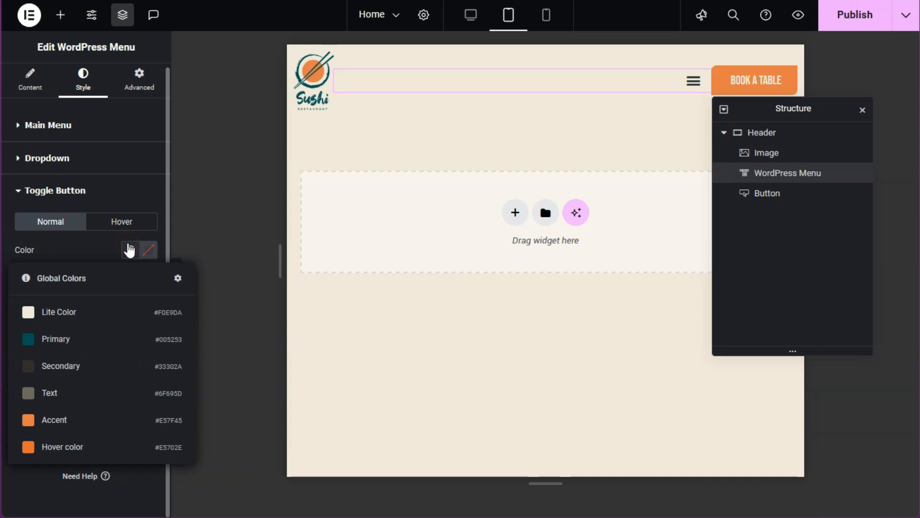
pyautogui.click(113, 338)
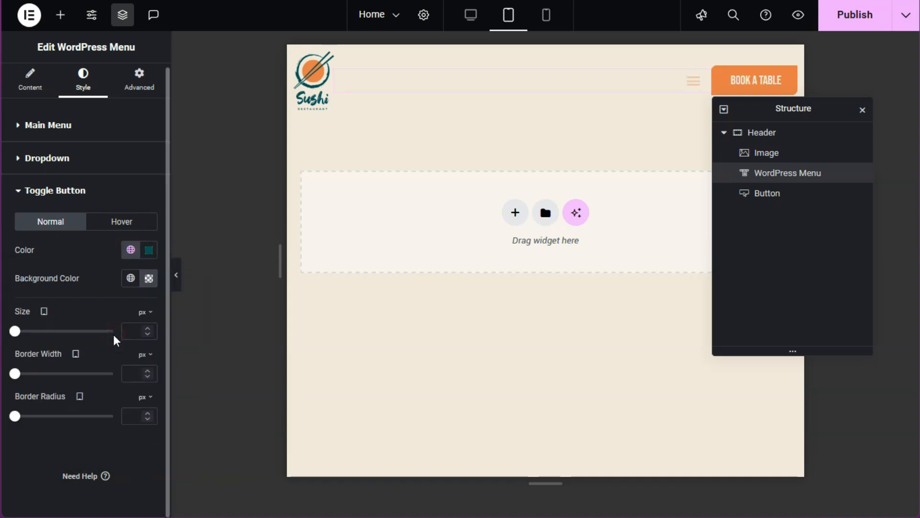
pyautogui.click(137, 226)
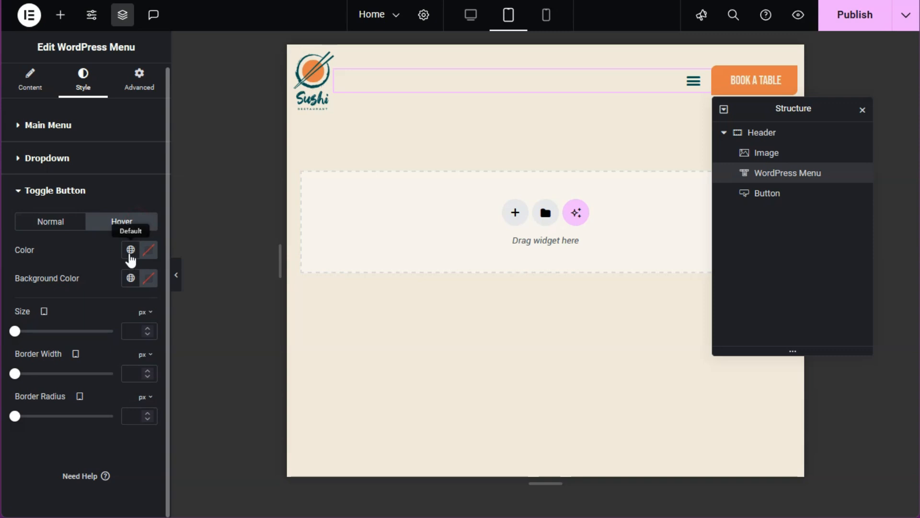
pyautogui.click(129, 254)
pyautogui.click(77, 426)
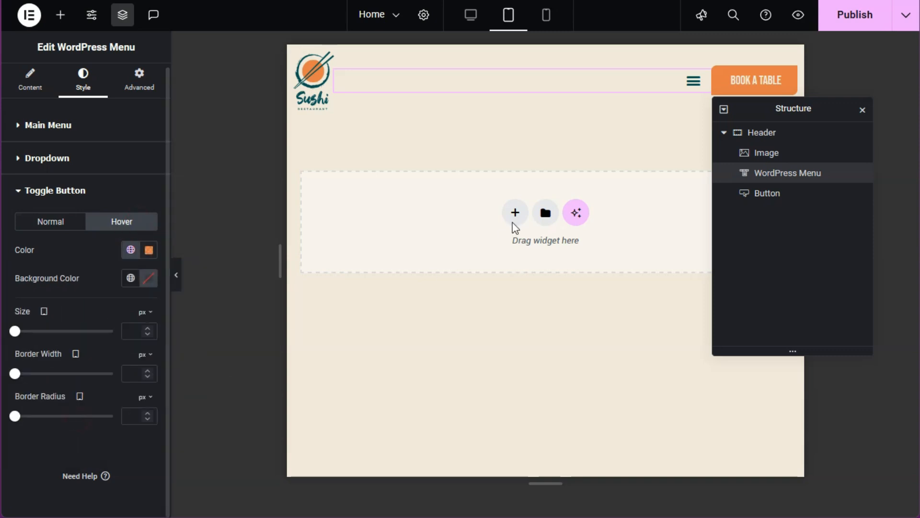
# Step: Review the global colors and the site background color in Site Settings
pyautogui.click(91, 15)
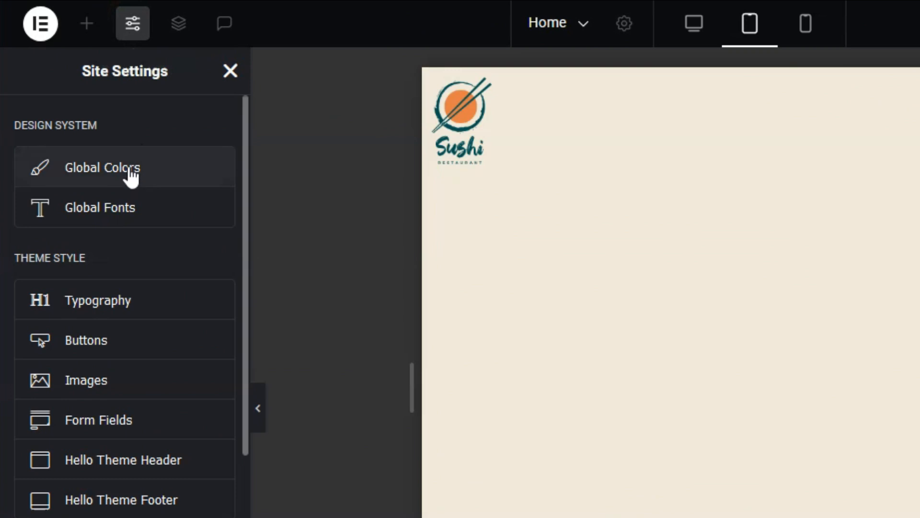
pyautogui.click(130, 173)
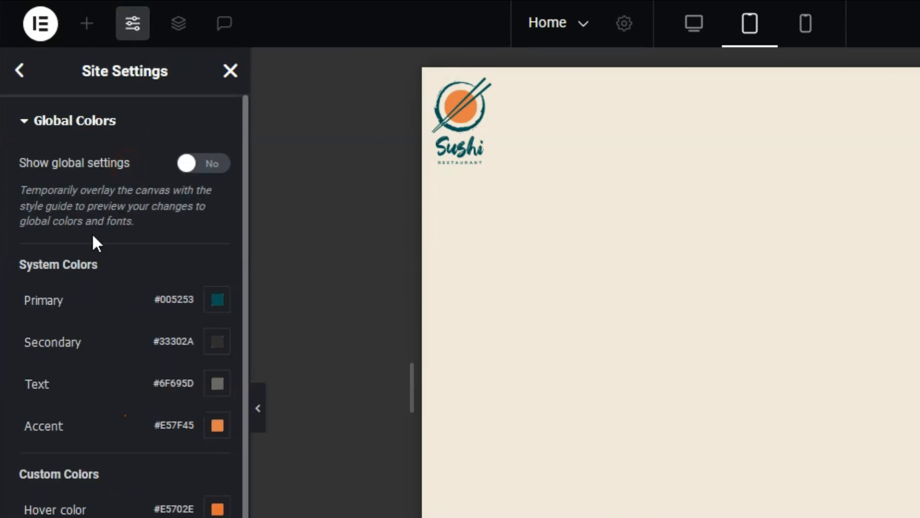
pyautogui.scroll(-2, 94, 249)
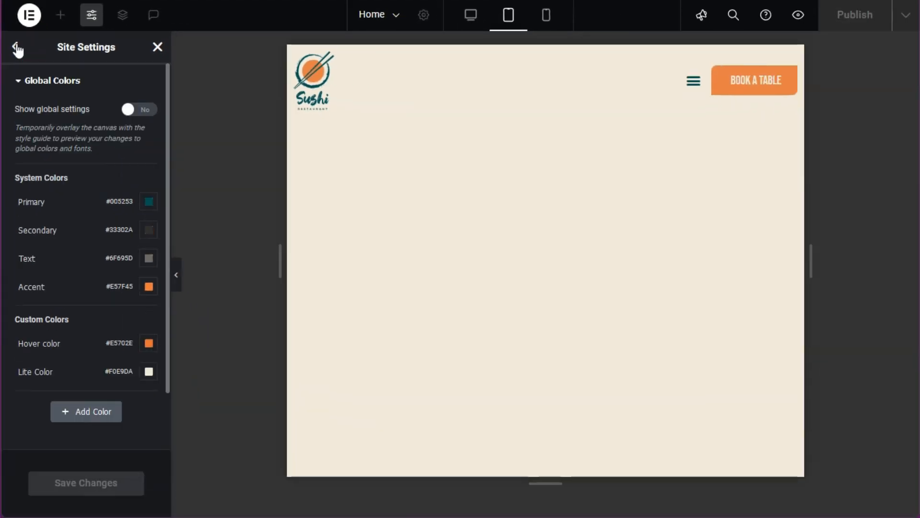
pyautogui.click(19, 71)
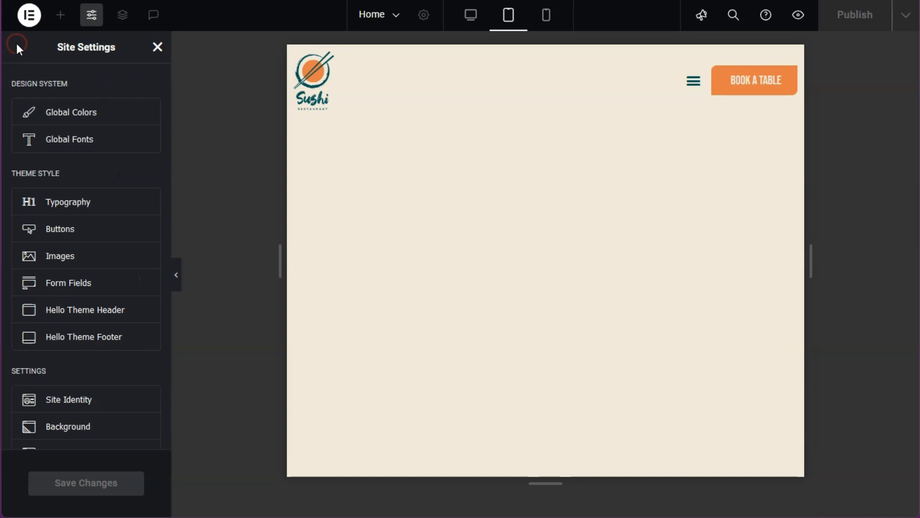
pyautogui.scroll(-3, 75, 159)
pyautogui.click(95, 296)
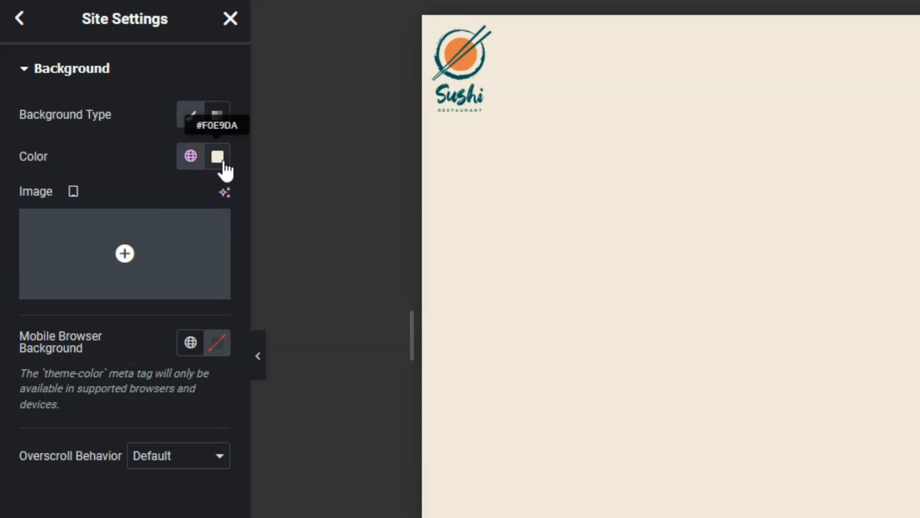
# Step: Return to the Site Settings overview and check the global colors
pyautogui.click(27, 21)
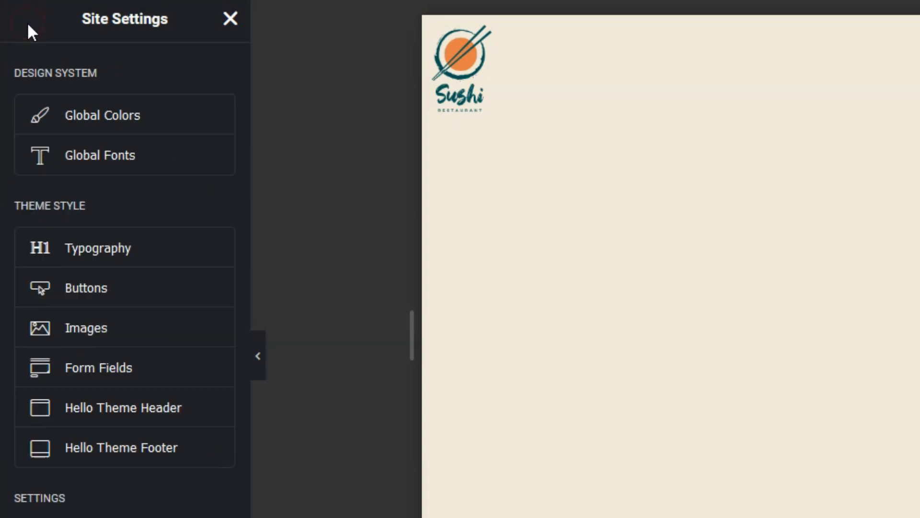
pyautogui.click(119, 117)
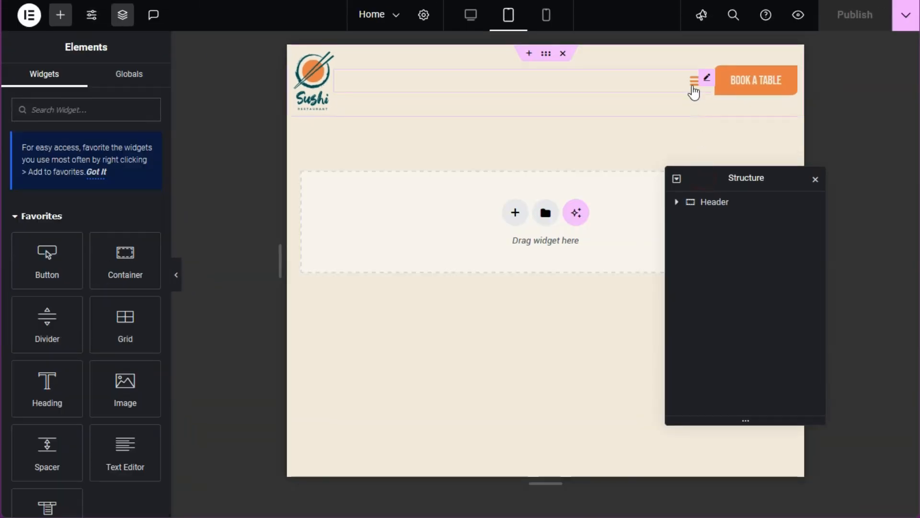
# Step: Expand the WordPress Menu in the tablet layout and set its dropdown distance to 35 px
pyautogui.click(692, 86)
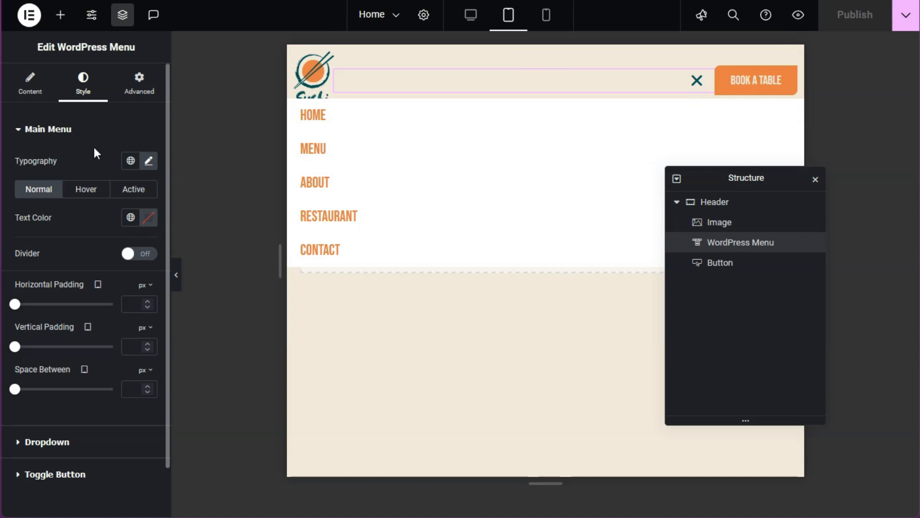
pyautogui.click(54, 474)
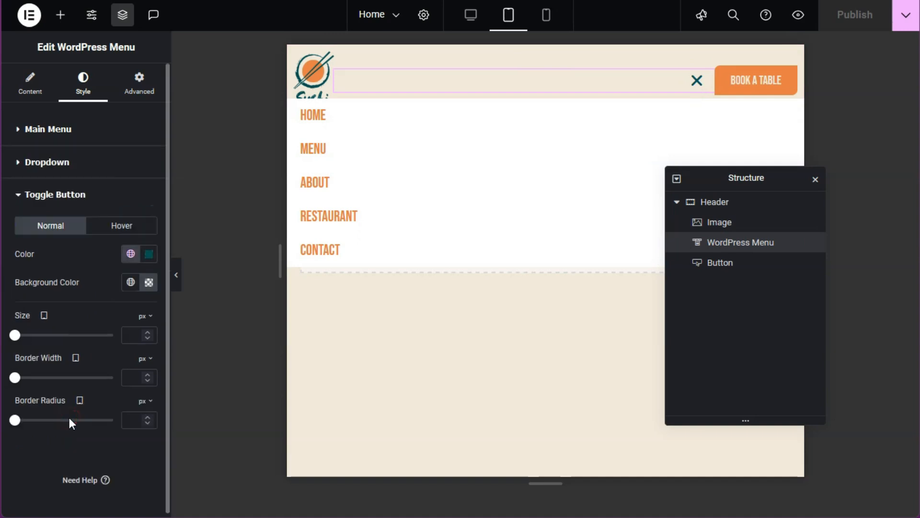
pyautogui.click(55, 163)
pyautogui.scroll(-5, 54, 163)
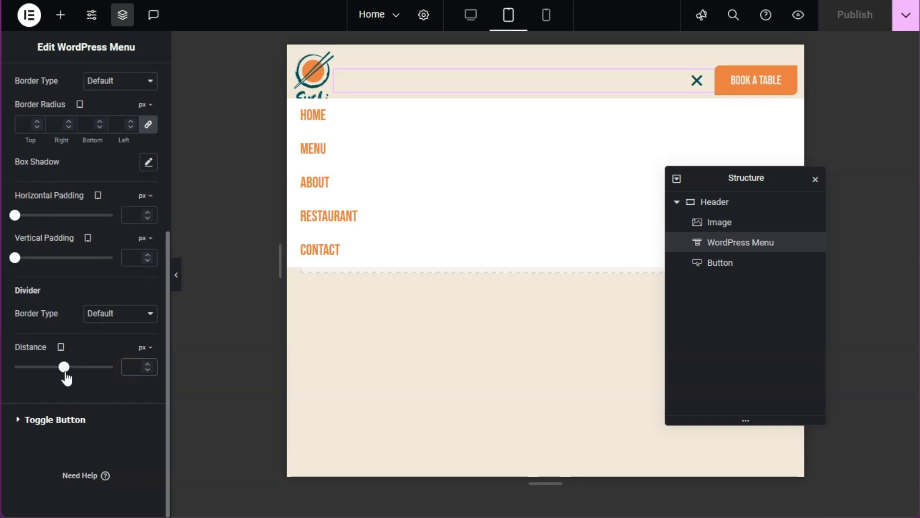
pyautogui.moveTo(65, 368); pyautogui.dragTo(83, 373)
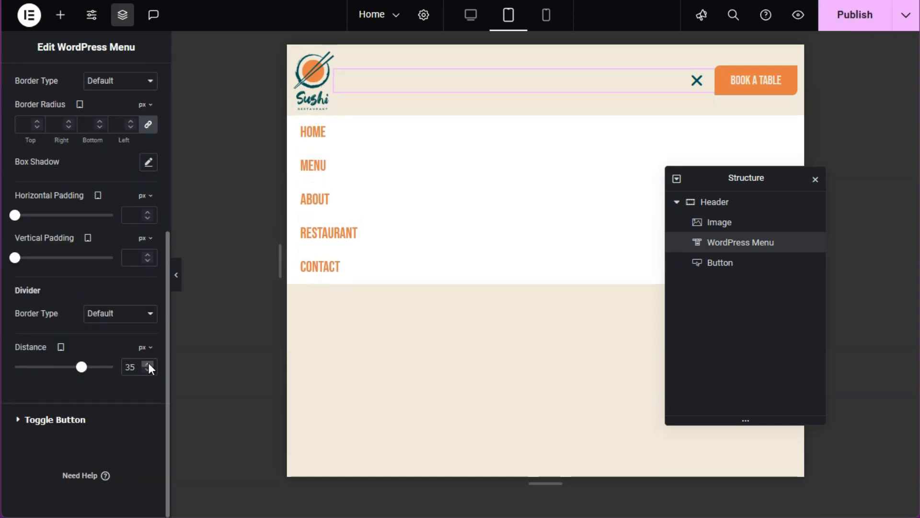
# Step: Give the dropdown menu items a solid divider with a 1 px width and gray color #B6B6B6
pyautogui.click(114, 313)
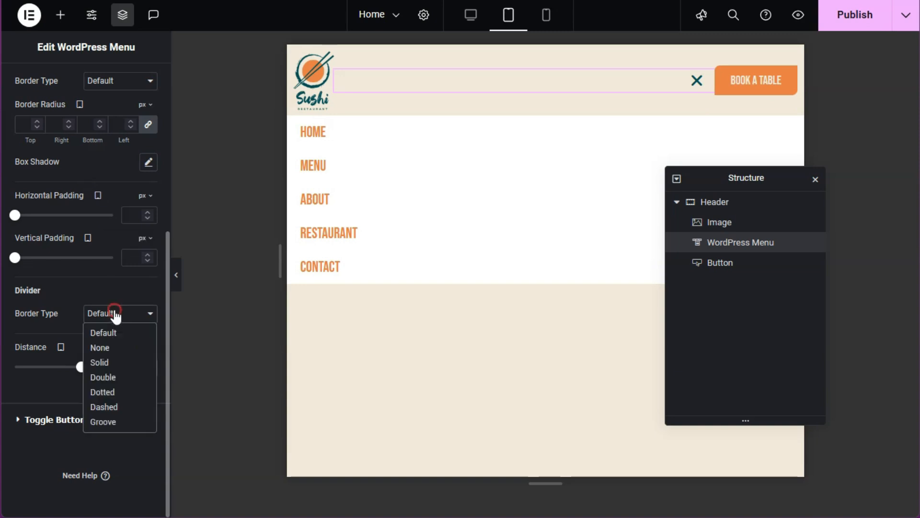
pyautogui.click(104, 366)
pyautogui.click(147, 383)
pyautogui.click(149, 342)
pyautogui.moveTo(113, 223); pyautogui.dragTo(55, 196)
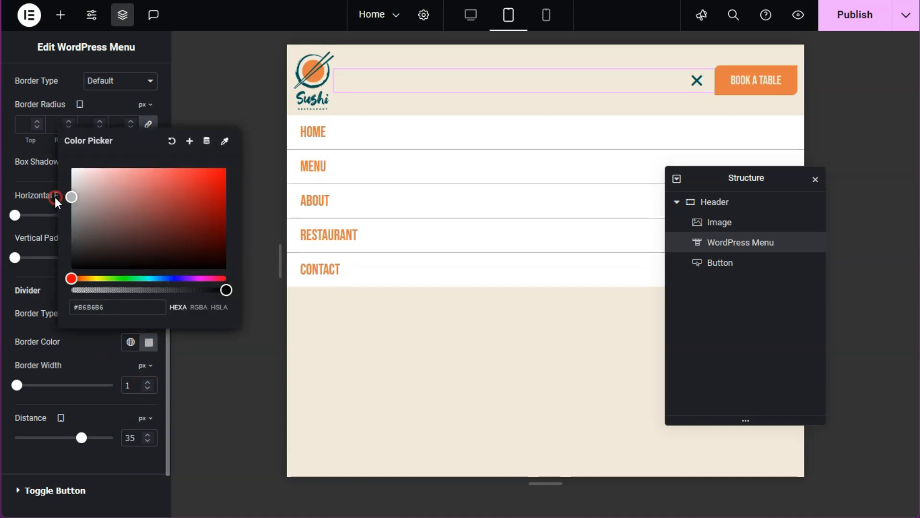
pyautogui.click(55, 197)
pyautogui.scroll(1, 99, 202)
pyautogui.scroll(-3, 98, 203)
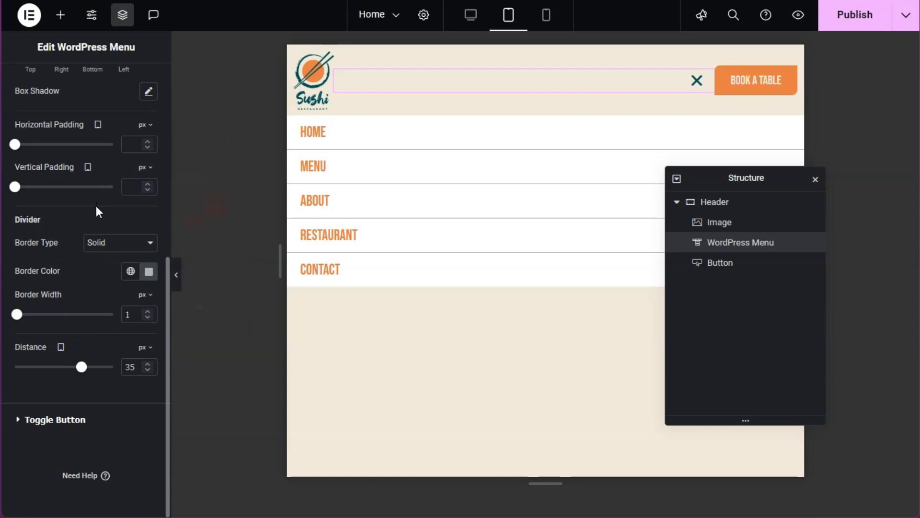
# Step: Apply the Secondary global color to the dropdown's normal text
pyautogui.scroll(7, 96, 207)
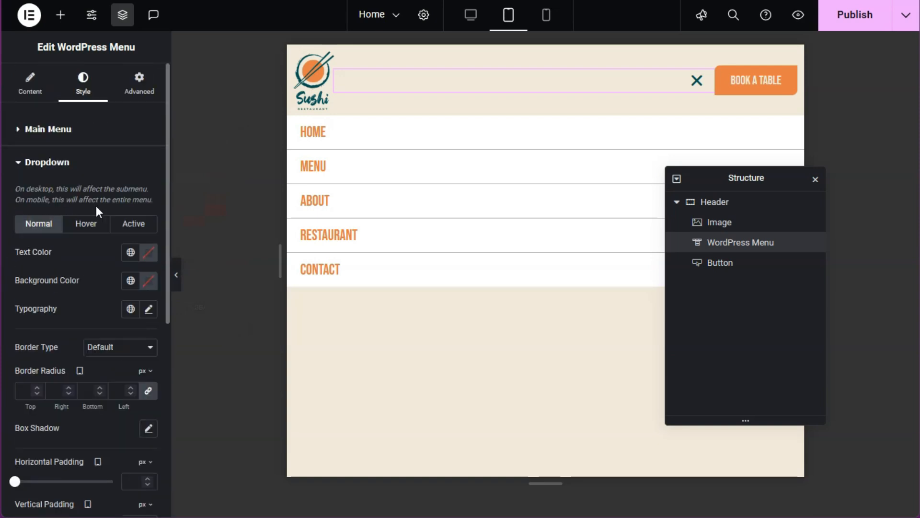
pyautogui.click(129, 252)
pyautogui.click(72, 396)
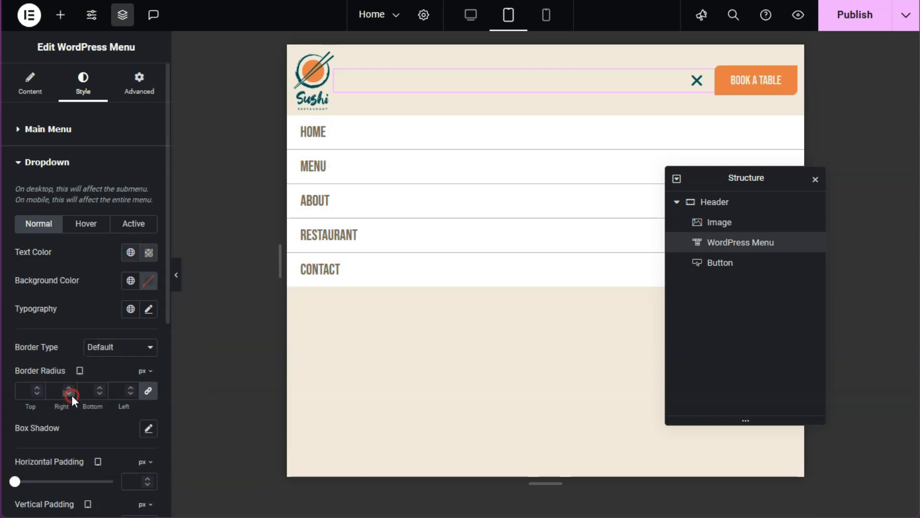
pyautogui.click(129, 254)
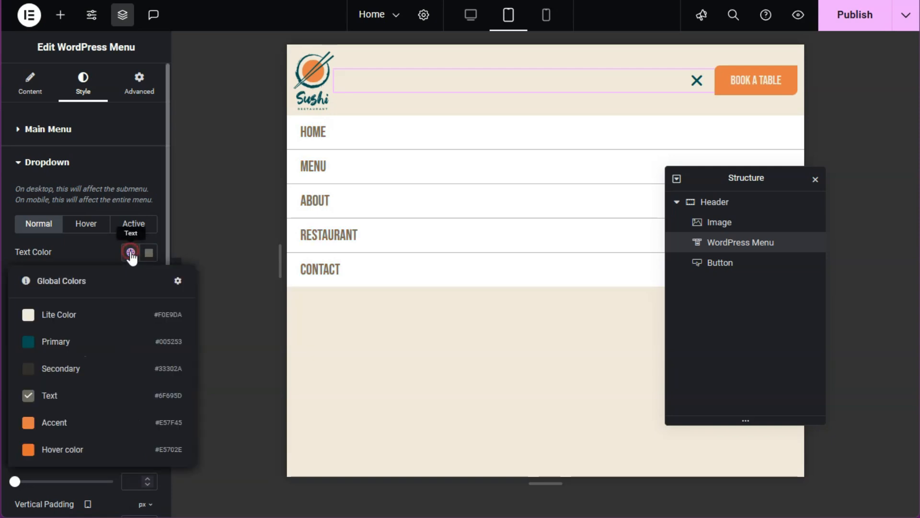
pyautogui.click(91, 373)
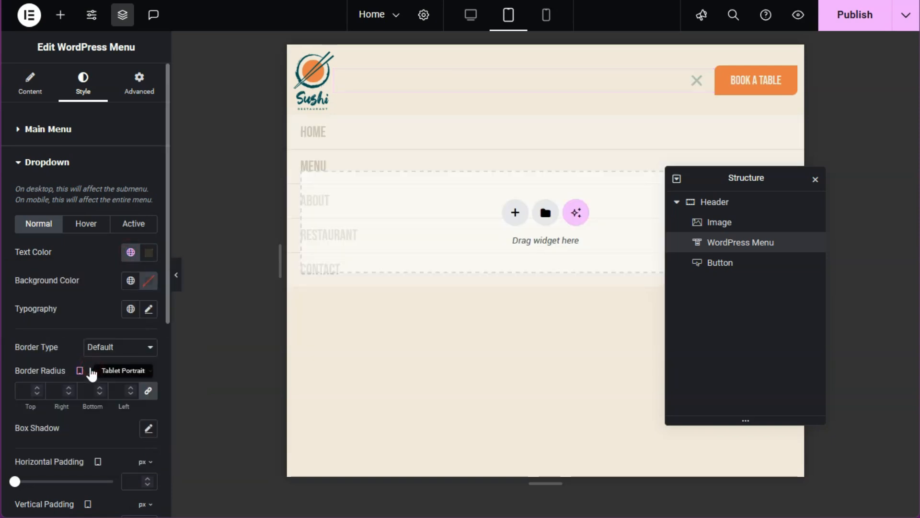
# Step: Reopen the tablet menu and set the dropdown's active text color to #FFFFFF
pyautogui.click(695, 82)
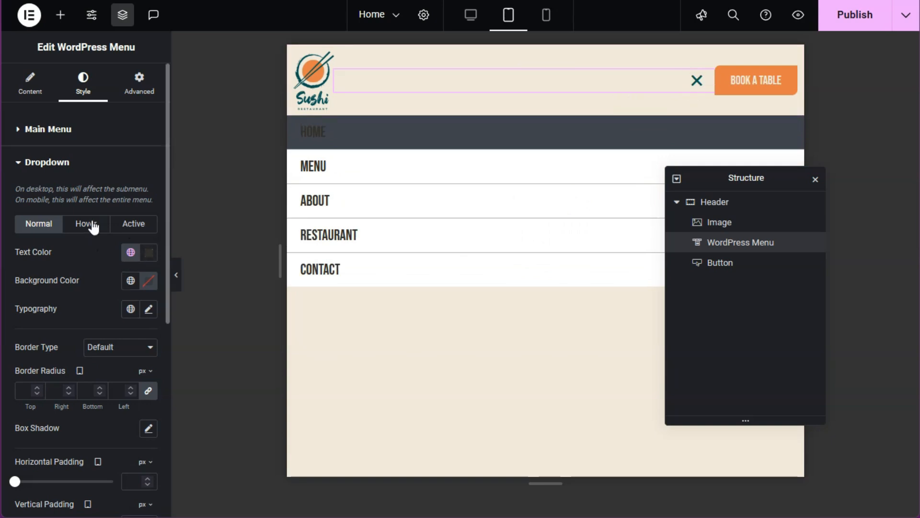
pyautogui.click(133, 224)
pyautogui.click(149, 252)
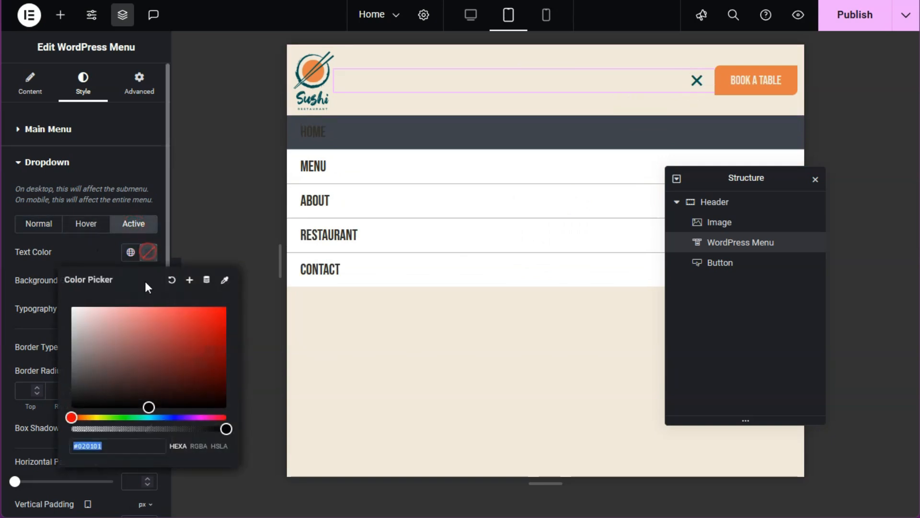
pyautogui.write('#FFFFFF')
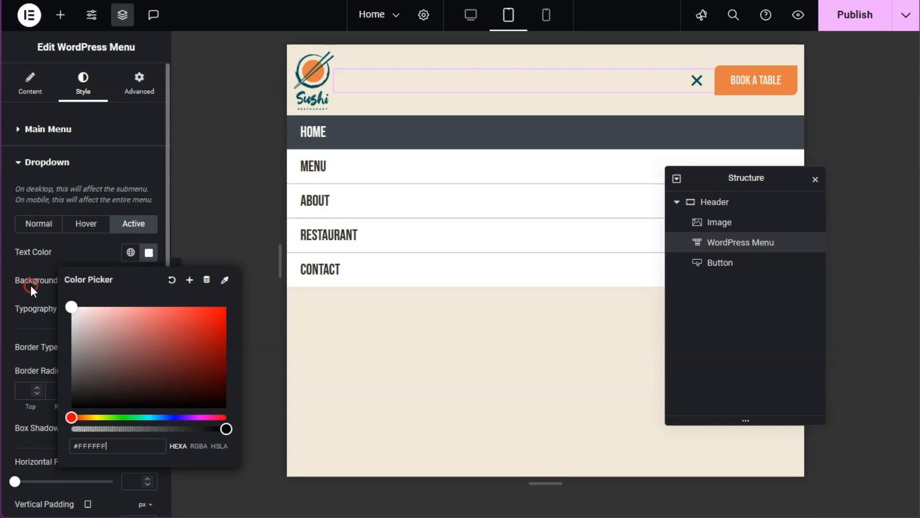
pyautogui.click(85, 244)
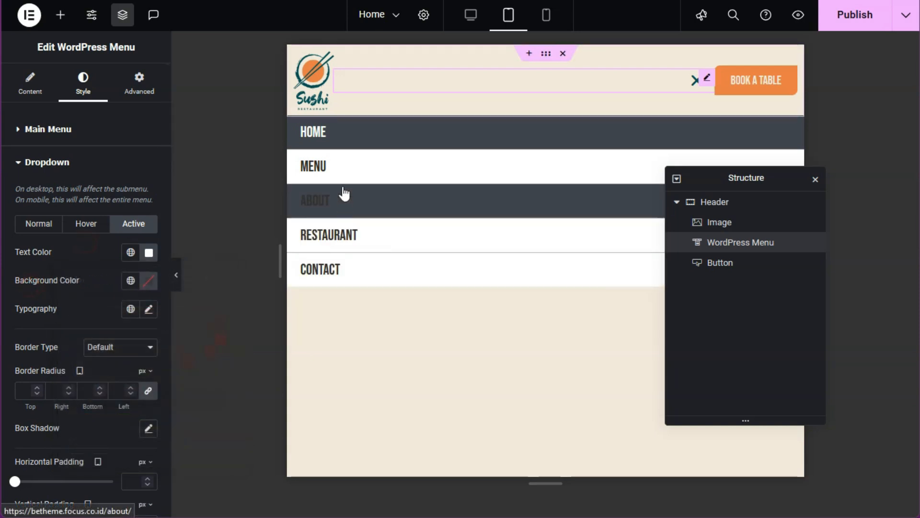
# Step: Set the dropdown's hover background to the Primary global color and its hover text color to #FFFFFF
pyautogui.click(85, 224)
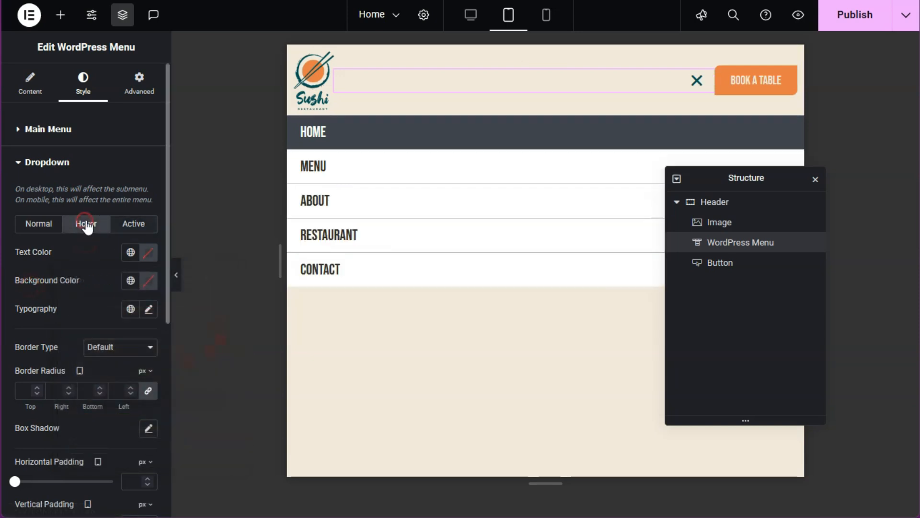
pyautogui.click(130, 281)
pyautogui.click(88, 369)
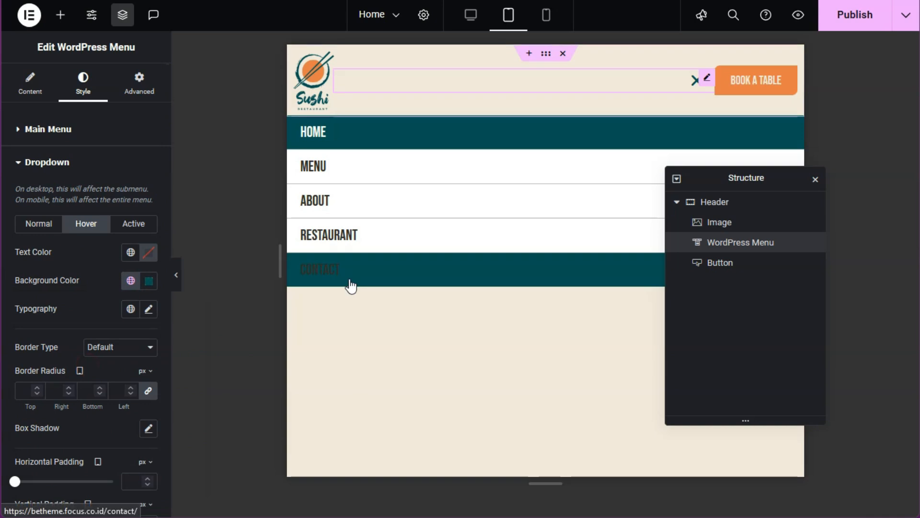
pyautogui.click(147, 259)
pyautogui.moveTo(131, 318); pyautogui.dragTo(24, 284)
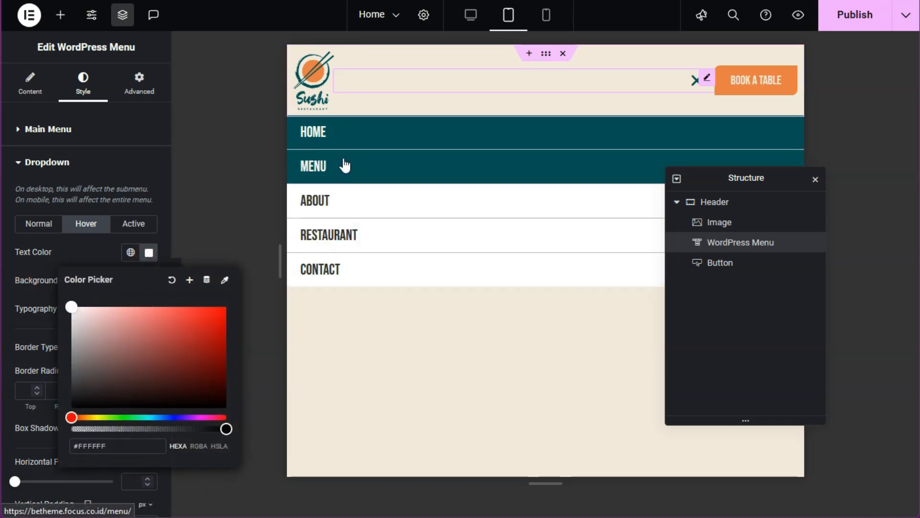
pyautogui.click(91, 242)
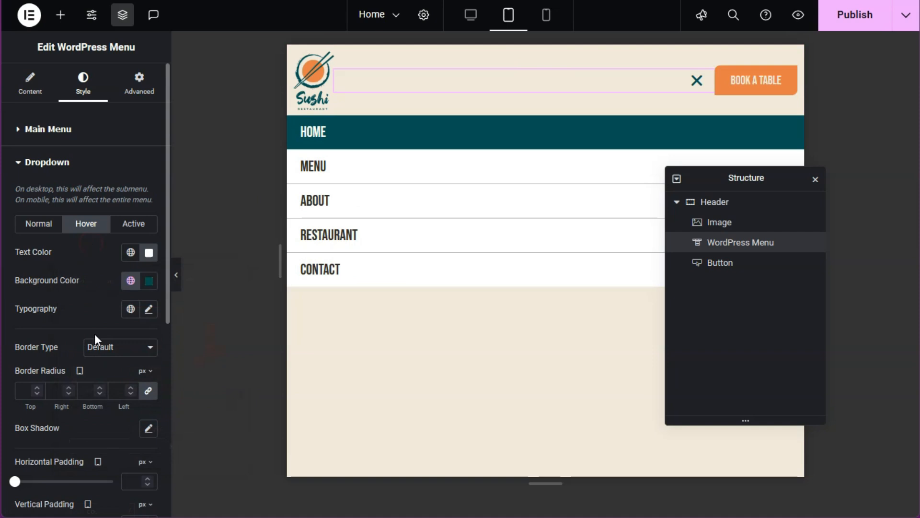
# Step: Add a box shadow to the dropdown and set its color to black at 0.20 opacity
pyautogui.scroll(-2, 96, 339)
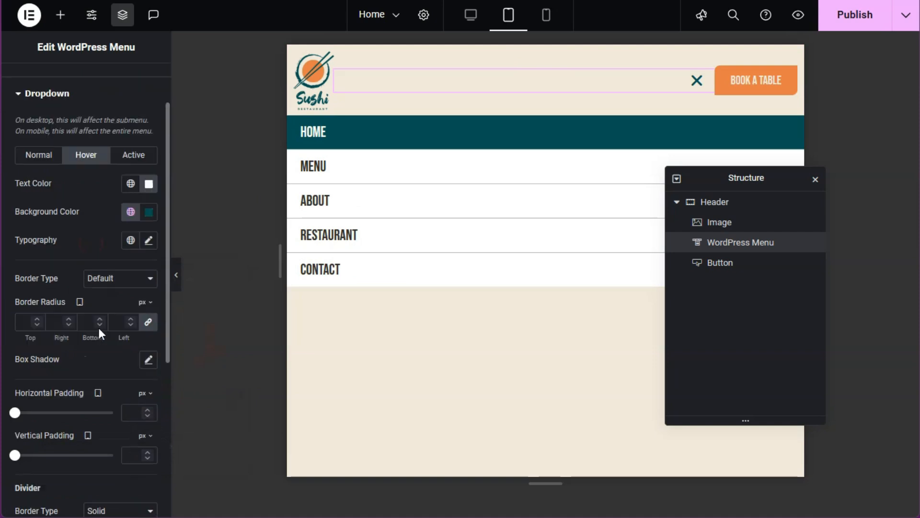
pyautogui.click(148, 359)
pyautogui.scroll(-4, 116, 407)
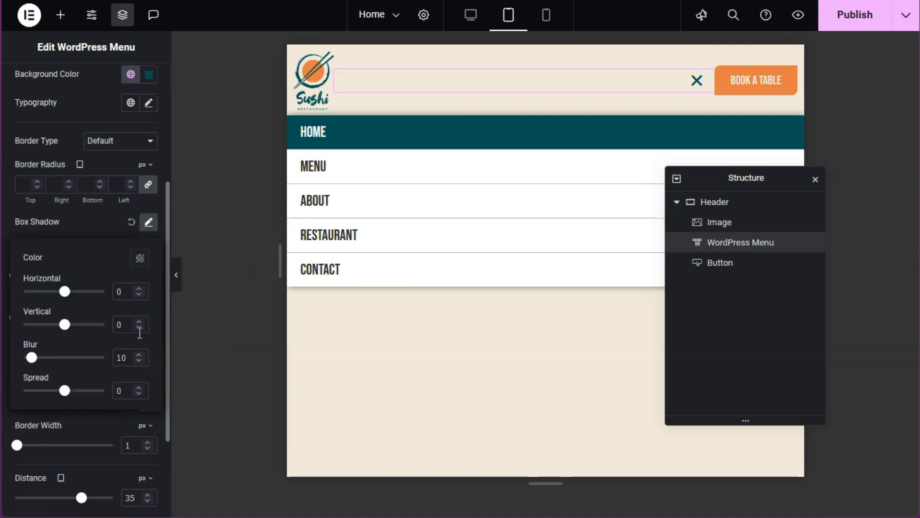
pyautogui.click(141, 259)
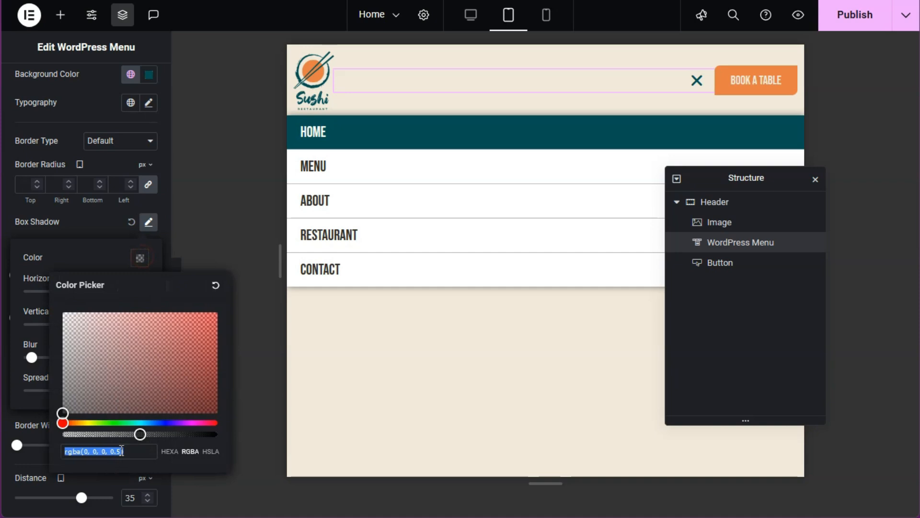
pyautogui.click(120, 450)
pyautogui.press('BackSpace')
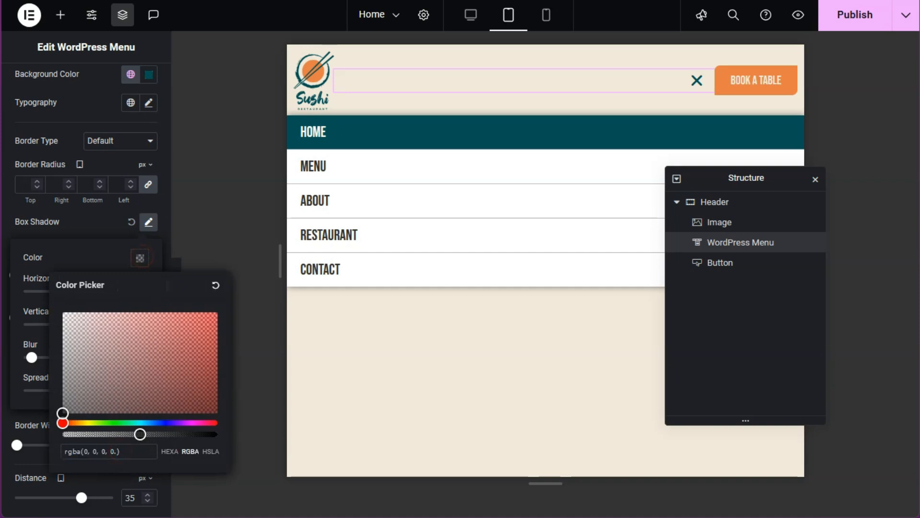
pyautogui.write('20')
pyautogui.press('Return')
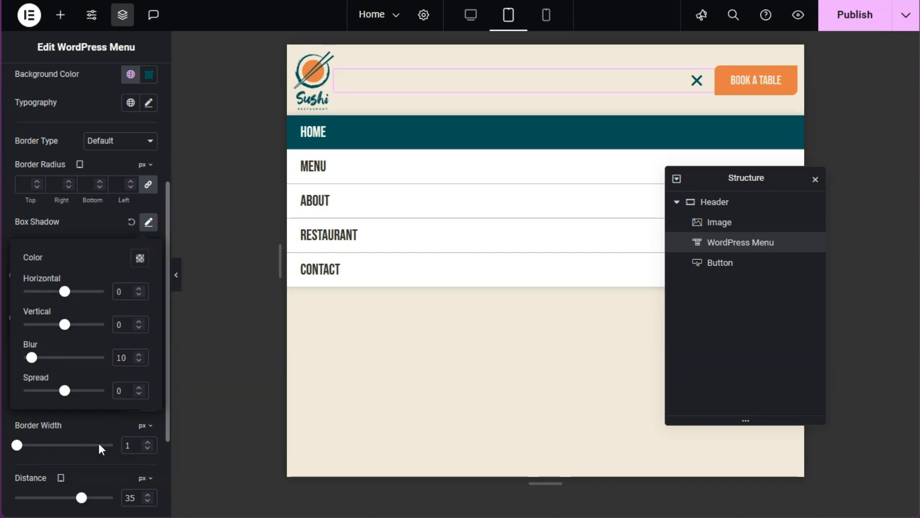
# Step: Set the dropdown shadow's vertical offset to 15 and spread to -7, and move the Structure window clear of the menu
pyautogui.moveTo(130, 326); pyautogui.dragTo(101, 322)
pyautogui.write('15')
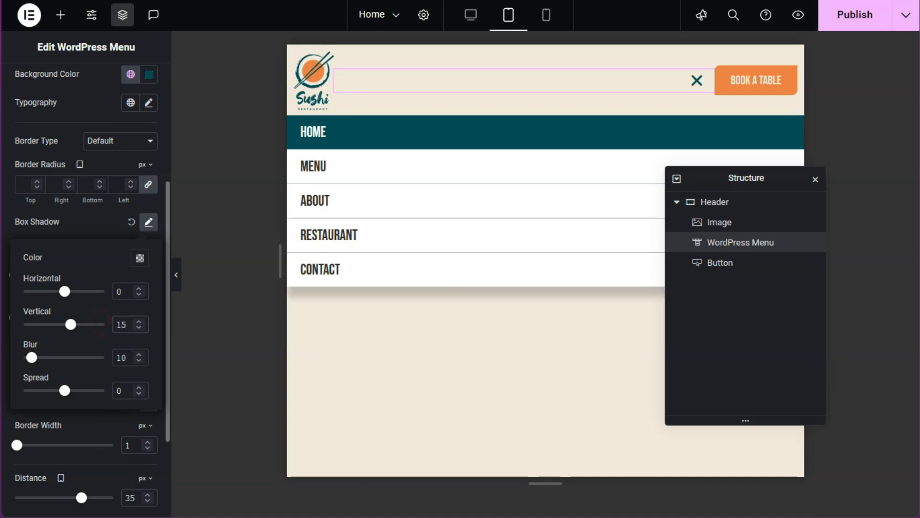
pyautogui.moveTo(123, 389); pyautogui.dragTo(96, 388)
pyautogui.write('-7')
pyautogui.moveTo(744, 178); pyautogui.dragTo(714, 302)
pyautogui.click(528, 359)
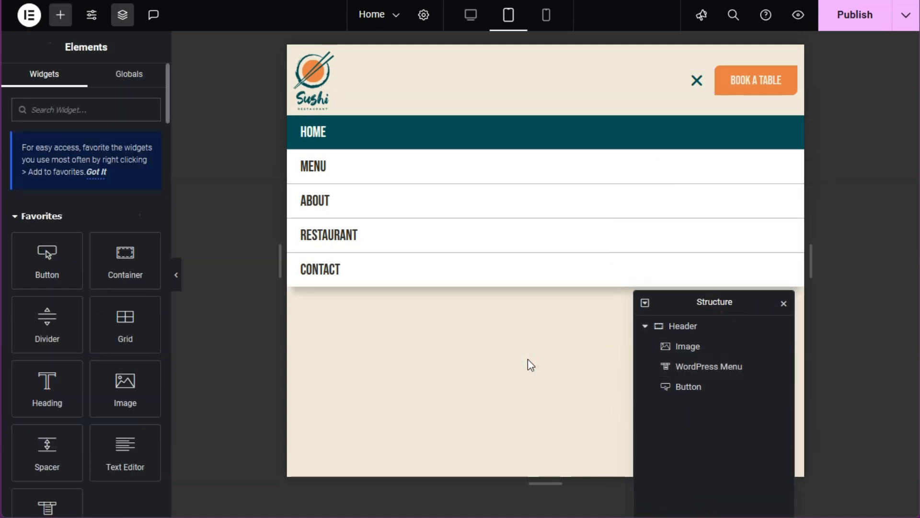
# Step: Switch to the mobile portrait layout and set the logo image width to 50 px
pyautogui.click(548, 22)
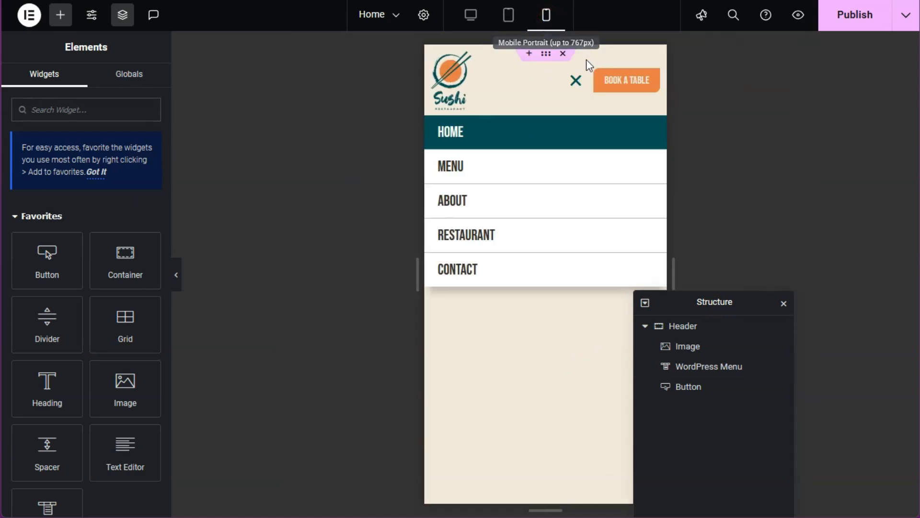
pyautogui.click(465, 60)
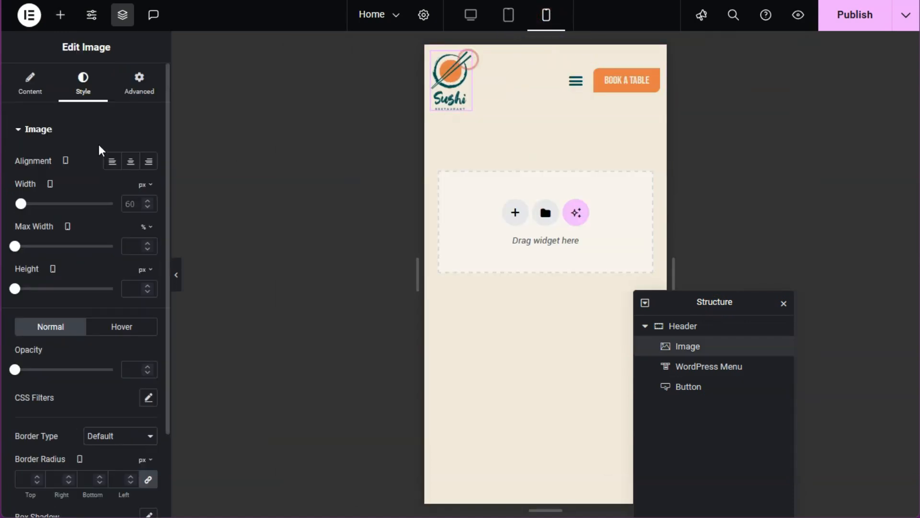
pyautogui.click(138, 204)
pyautogui.write('50')
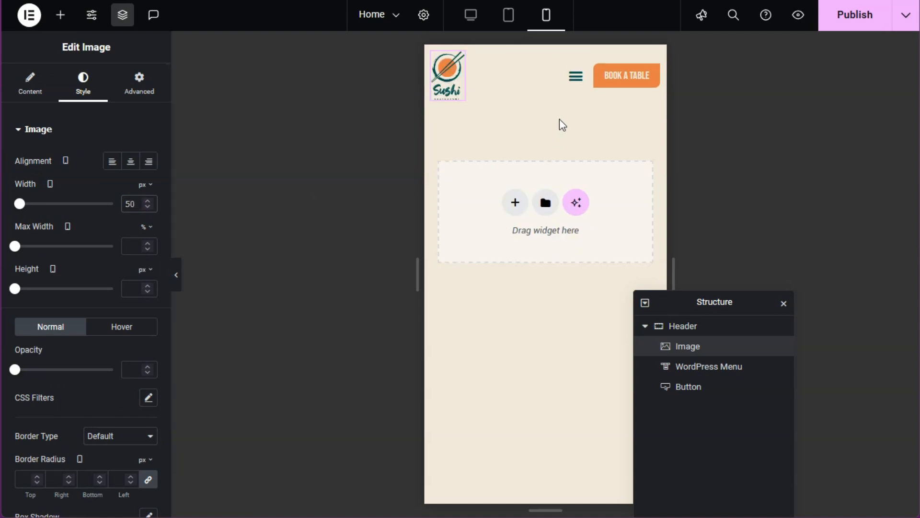
# Step: Set the WordPress Menu dropdown's font size to 20 px in the tablet layout and return to the mobile layout
pyautogui.click(571, 82)
pyautogui.click(59, 447)
pyautogui.scroll(-2, 59, 447)
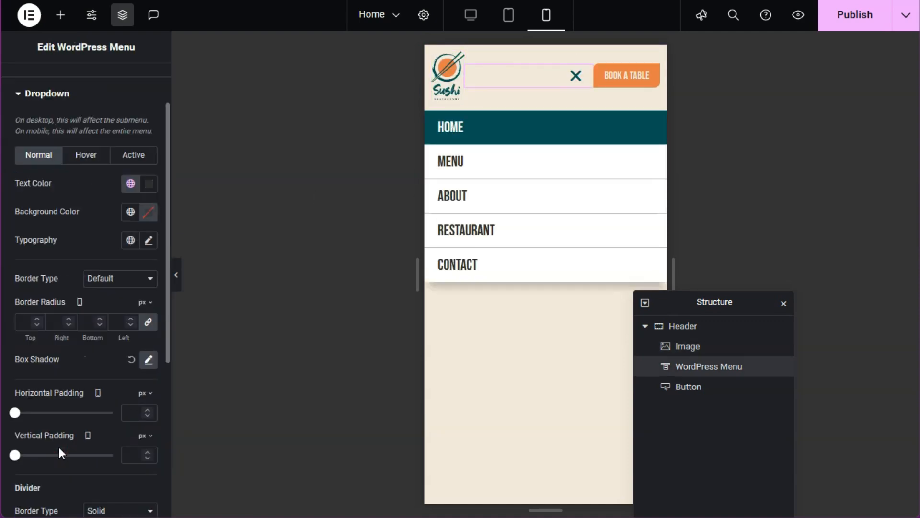
pyautogui.click(507, 19)
pyautogui.click(149, 240)
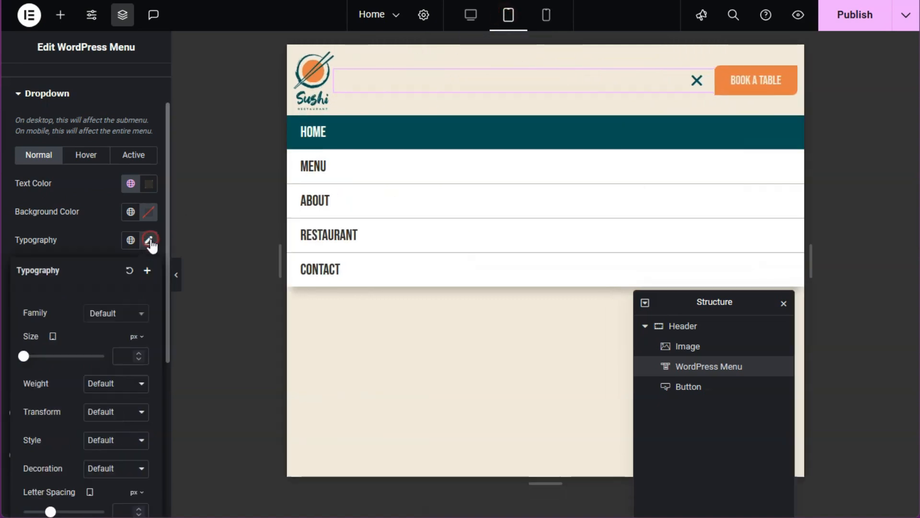
pyautogui.click(124, 351)
pyautogui.write('20')
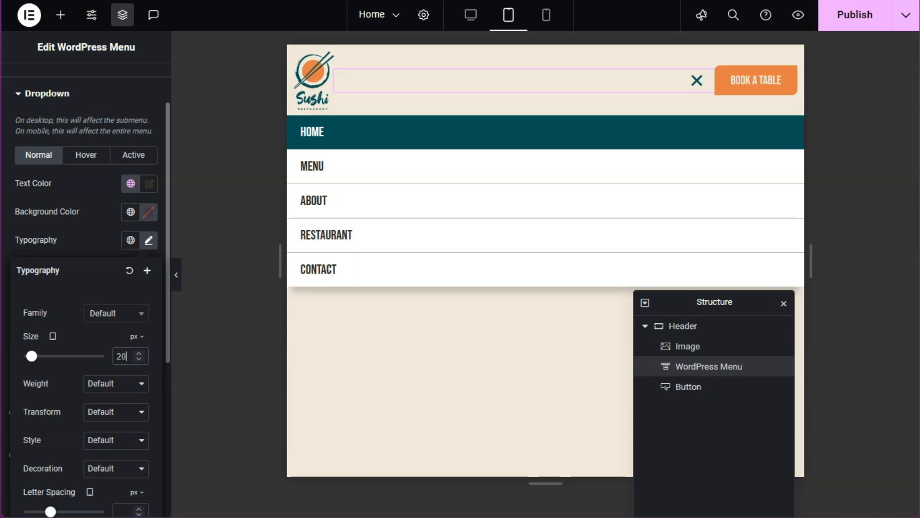
pyautogui.click(546, 15)
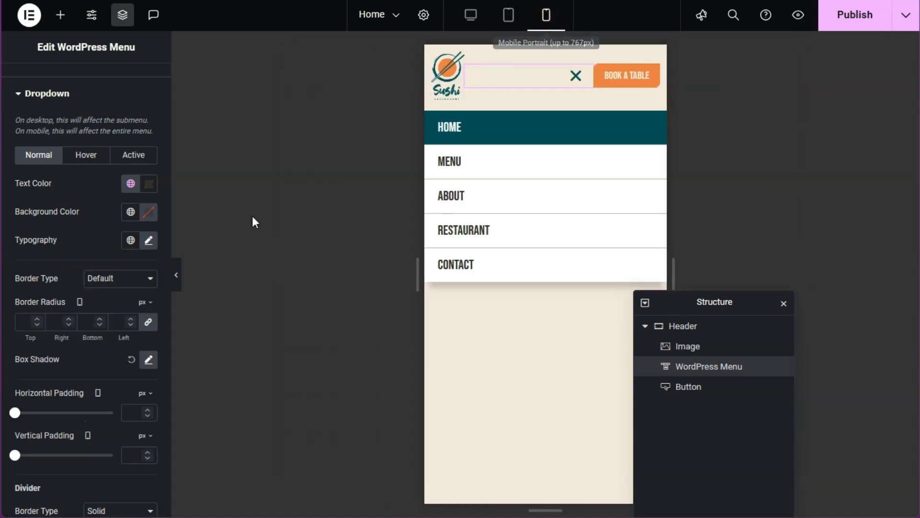
# Step: Set the mobile dropdown's font size to 18 px and its vertical padding to 8 px
pyautogui.click(148, 240)
pyautogui.click(118, 356)
pyautogui.write('18')
pyautogui.scroll(-3, 62, 146)
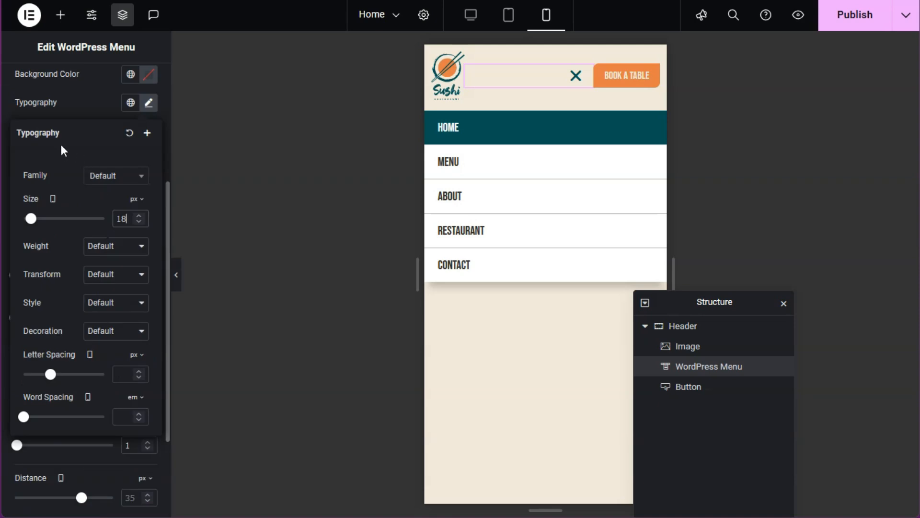
pyautogui.click(102, 110)
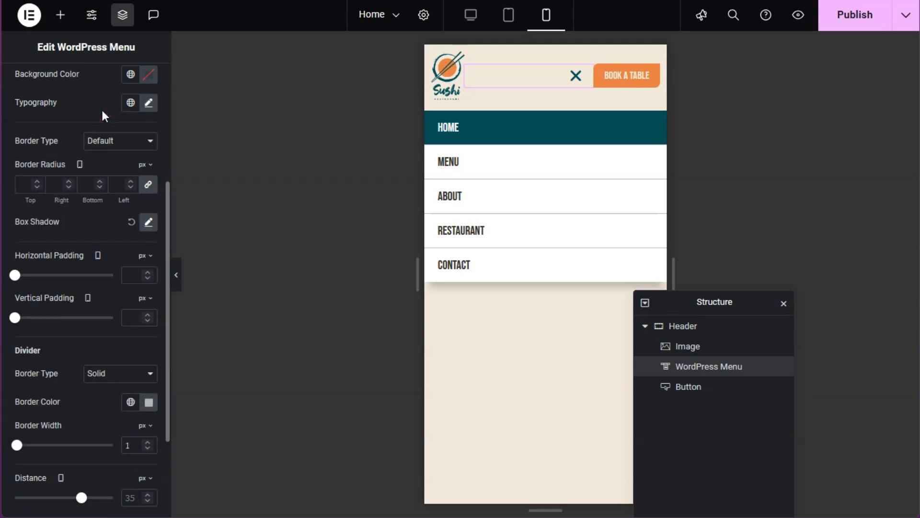
pyautogui.click(134, 315)
pyautogui.write('8')
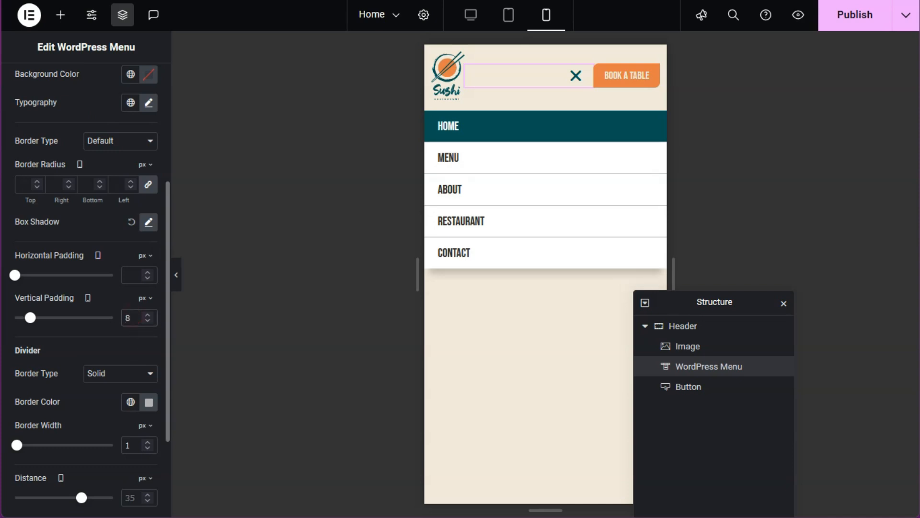
# Step: Reduce the mobile dropdown's distance from the menu toggle to slightly under 27 px
pyautogui.scroll(-3, 72, 249)
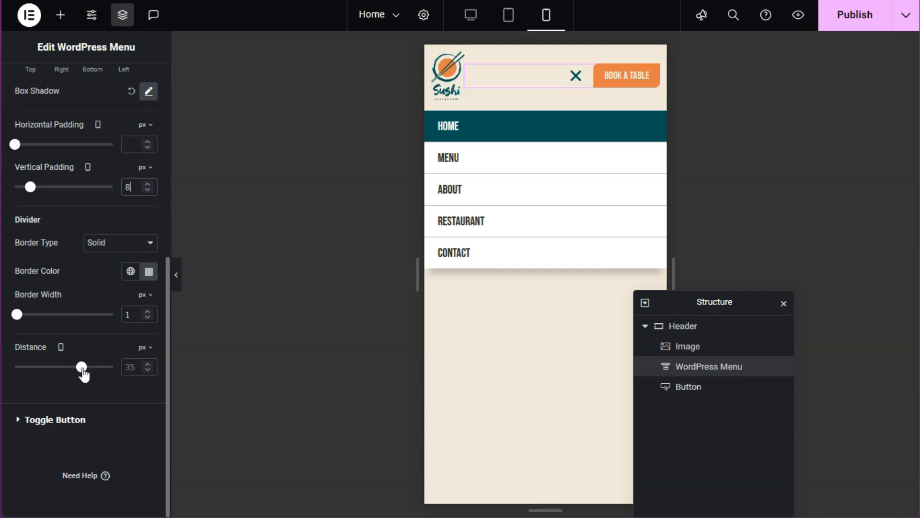
pyautogui.moveTo(83, 372); pyautogui.dragTo(79, 374)
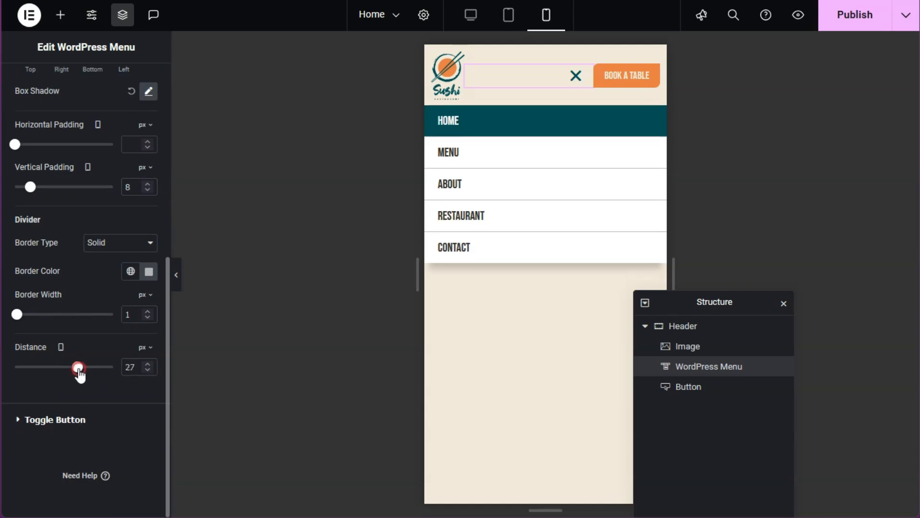
pyautogui.click(147, 372)
pyautogui.click(146, 371)
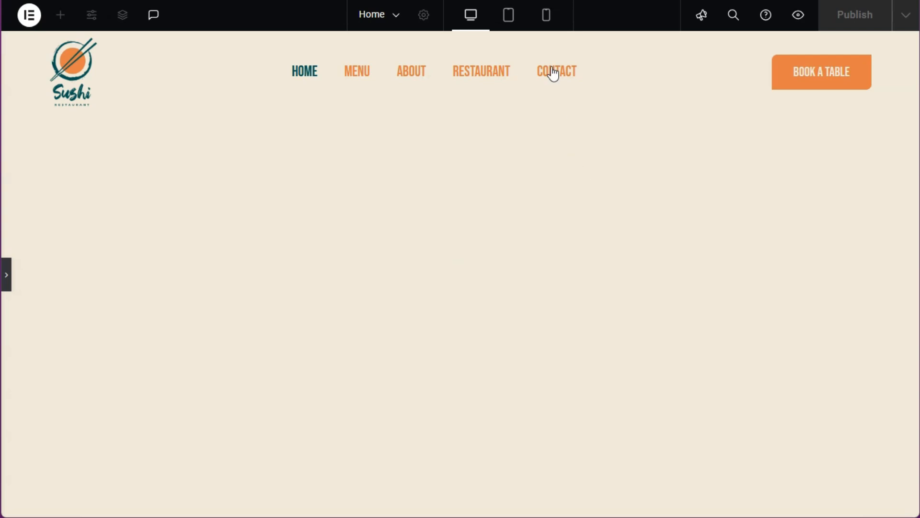
# Step: Preview the header in the tablet and mobile portrait layouts, opening and closing its dropdown menu
pyautogui.click(508, 17)
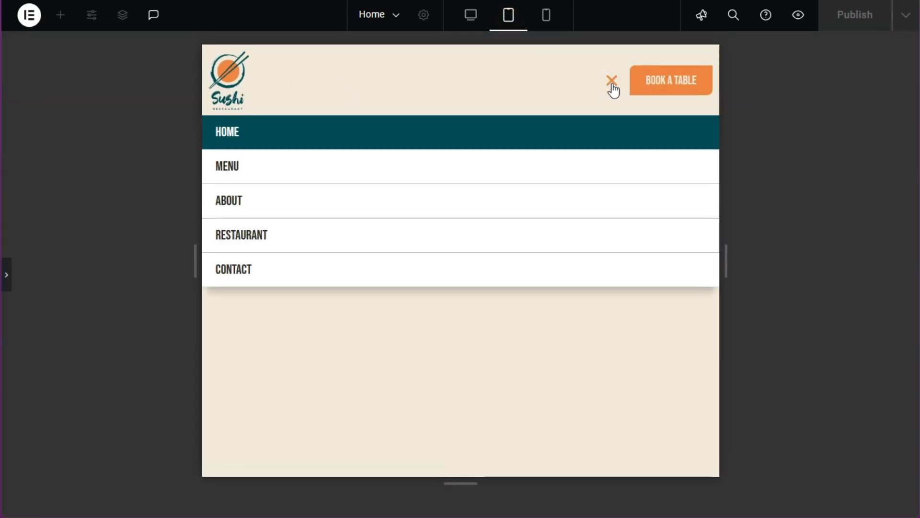
pyautogui.click(613, 85)
pyautogui.click(547, 16)
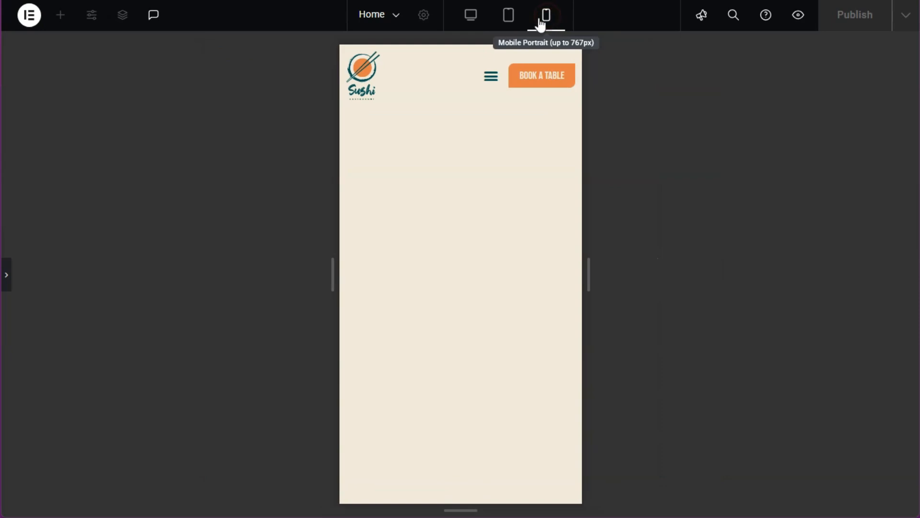
pyautogui.click(488, 83)
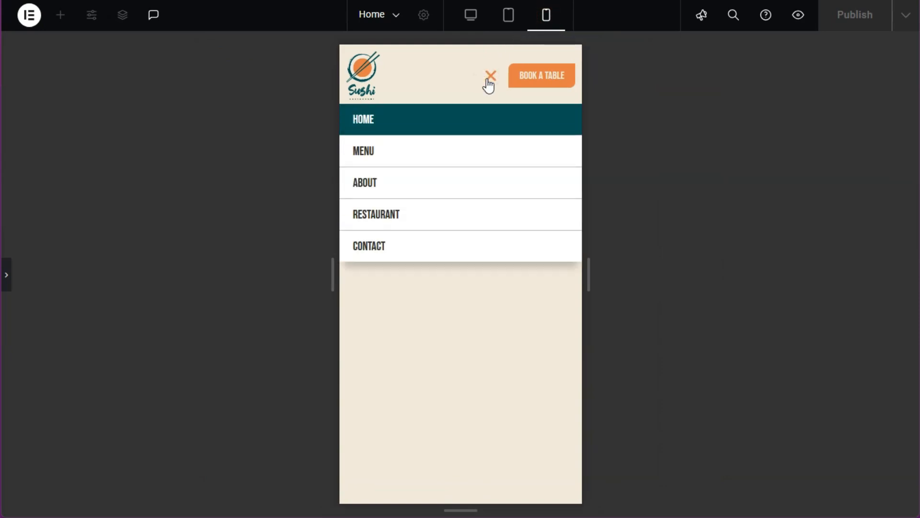
pyautogui.click(488, 82)
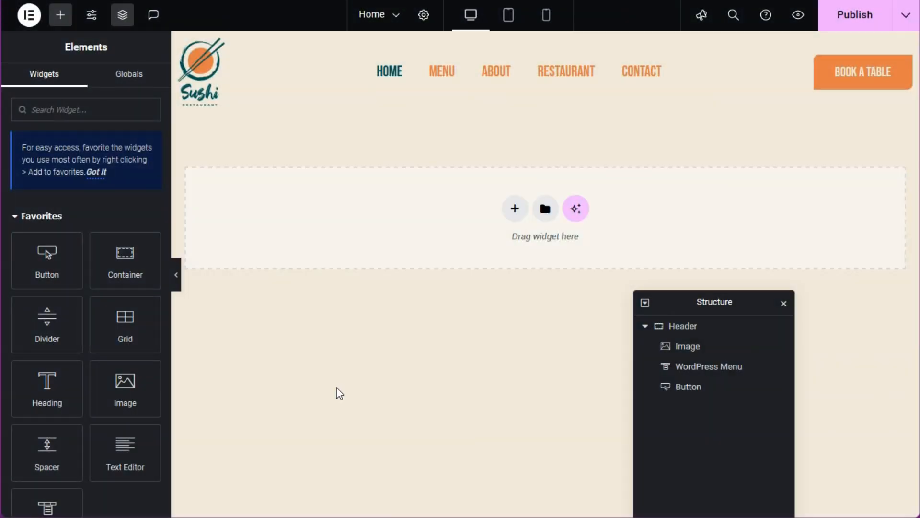
# Step: Add a row-direction container named Hero below the header, with its items aligned to the center
pyautogui.click(644, 326)
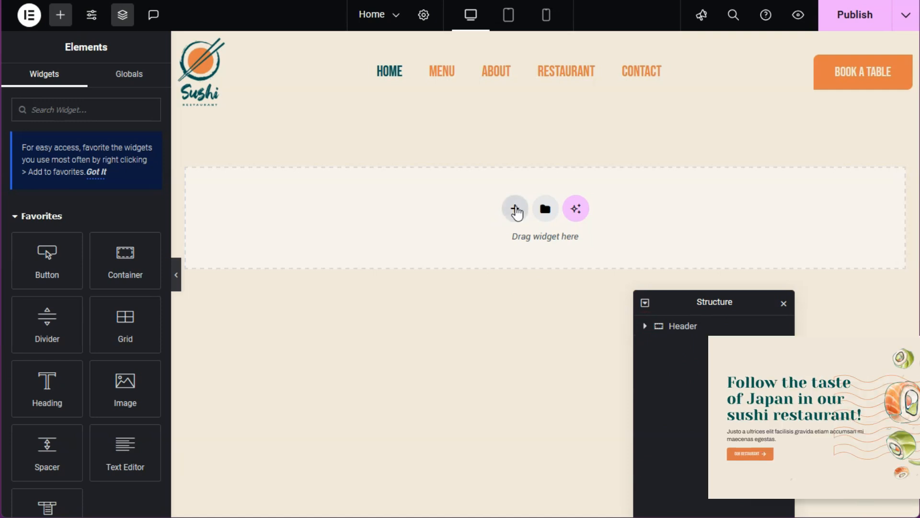
pyautogui.click(515, 208)
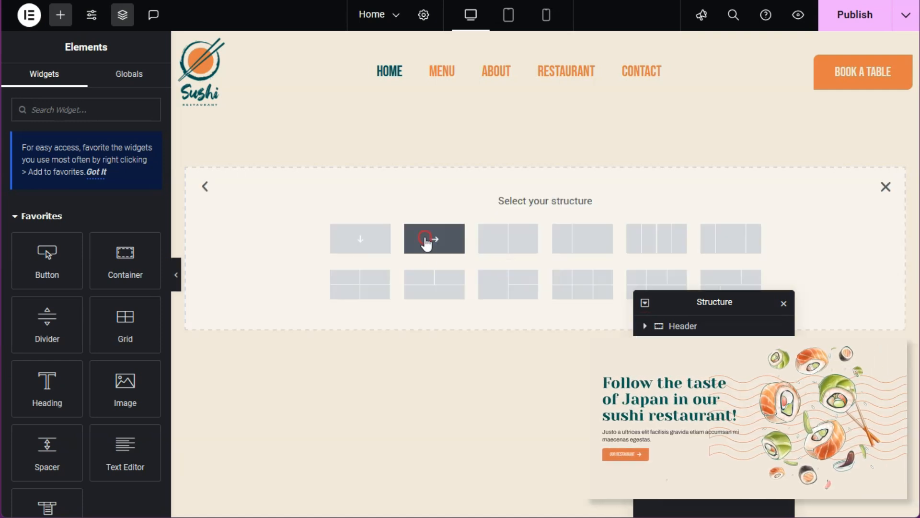
pyautogui.click(426, 242)
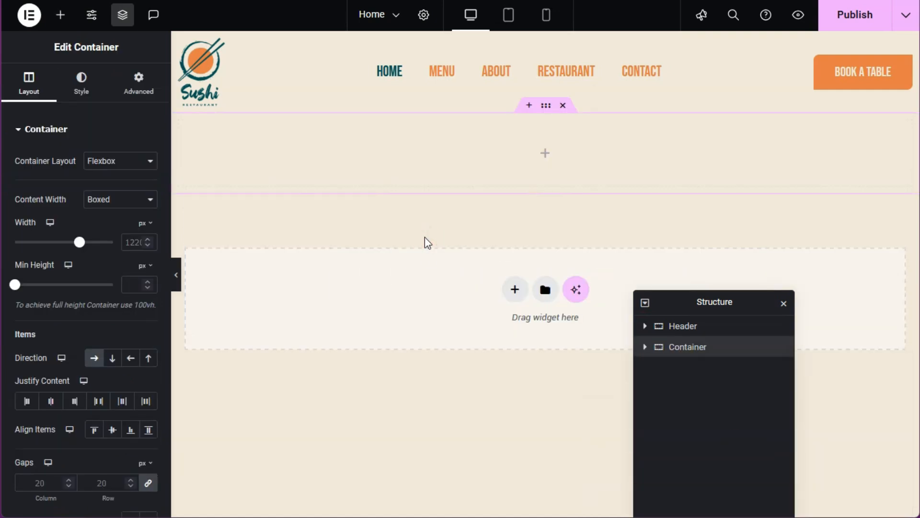
pyautogui.doubleClick(680, 347)
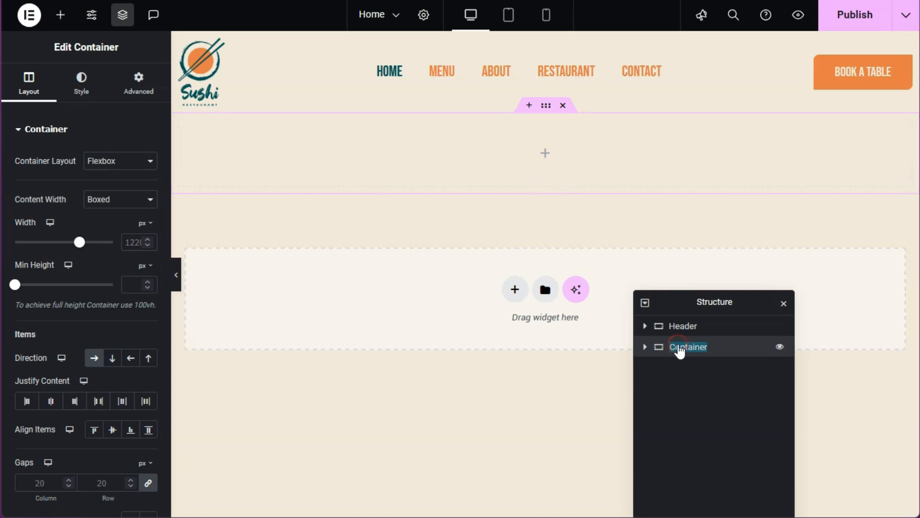
pyautogui.write('Hero')
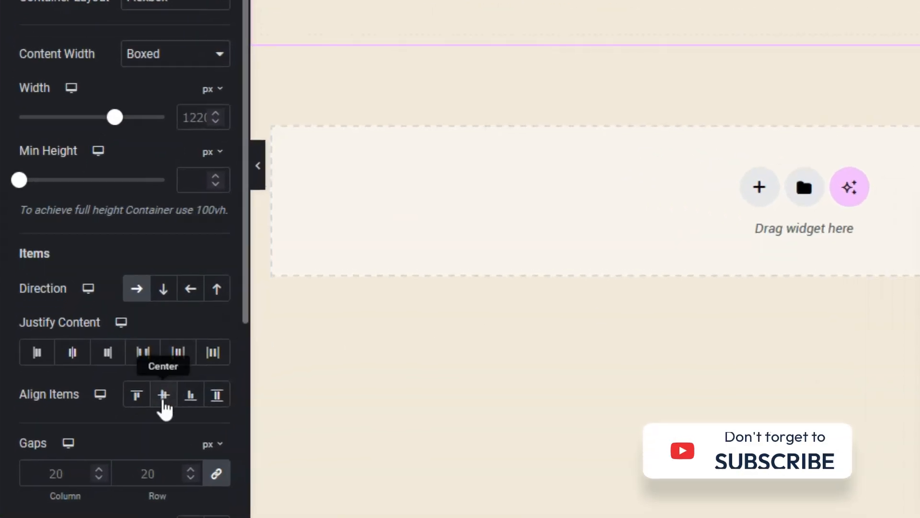
pyautogui.click(113, 431)
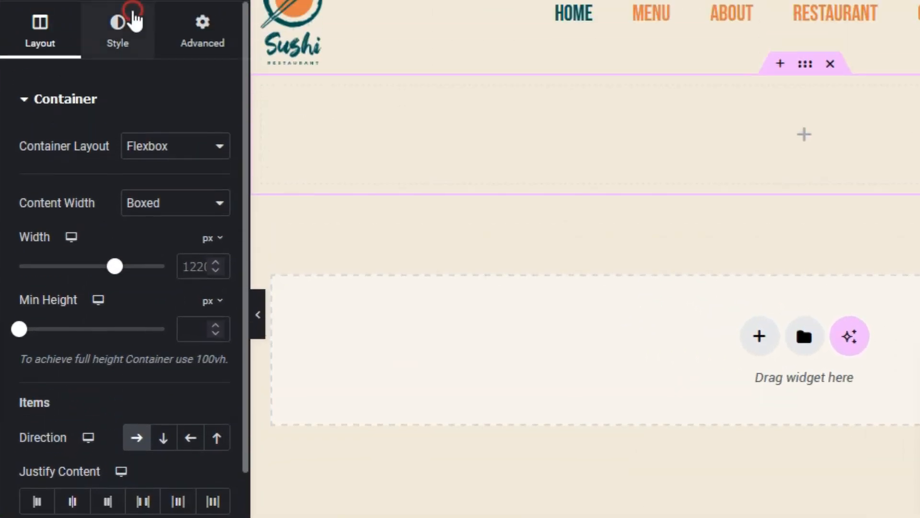
# Step: Give the Hero container a classic background using the orange wave pattern image from the media library
pyautogui.click(130, 17)
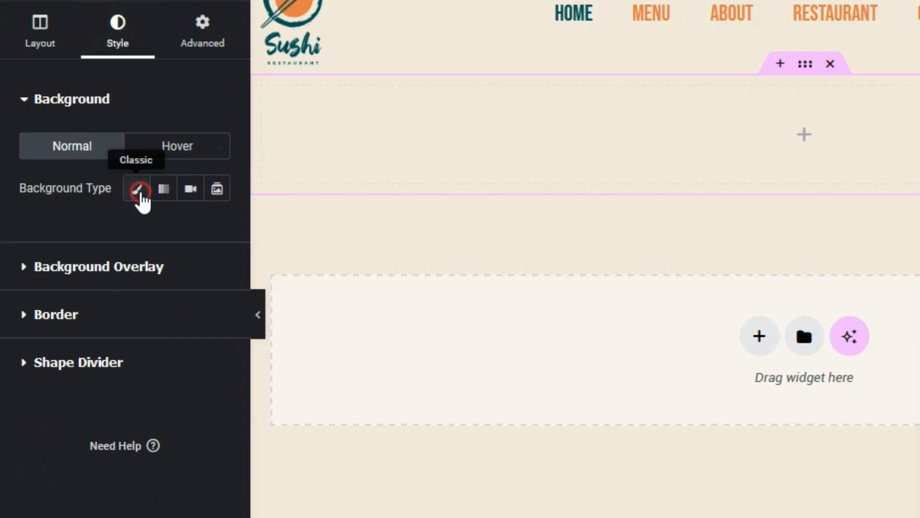
pyautogui.click(136, 188)
pyautogui.click(62, 318)
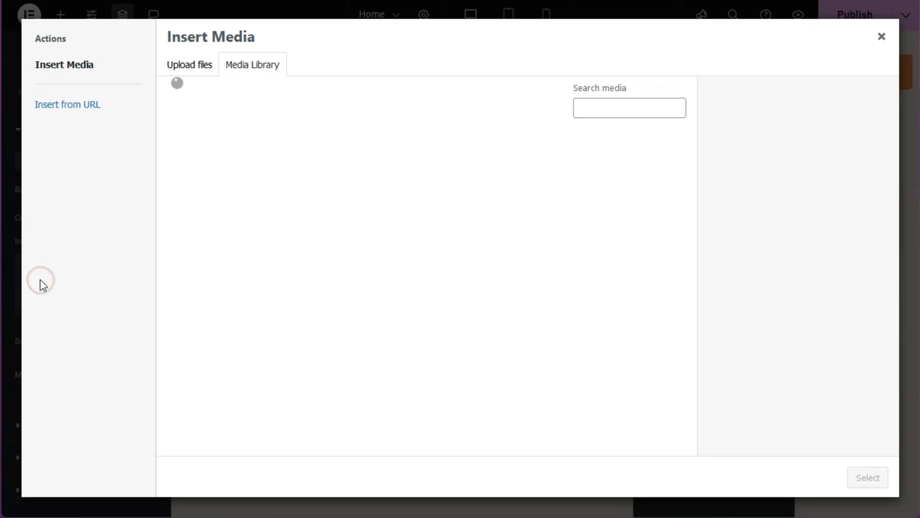
pyautogui.scroll(-10, 471, 321)
pyautogui.click(632, 275)
pyautogui.click(869, 477)
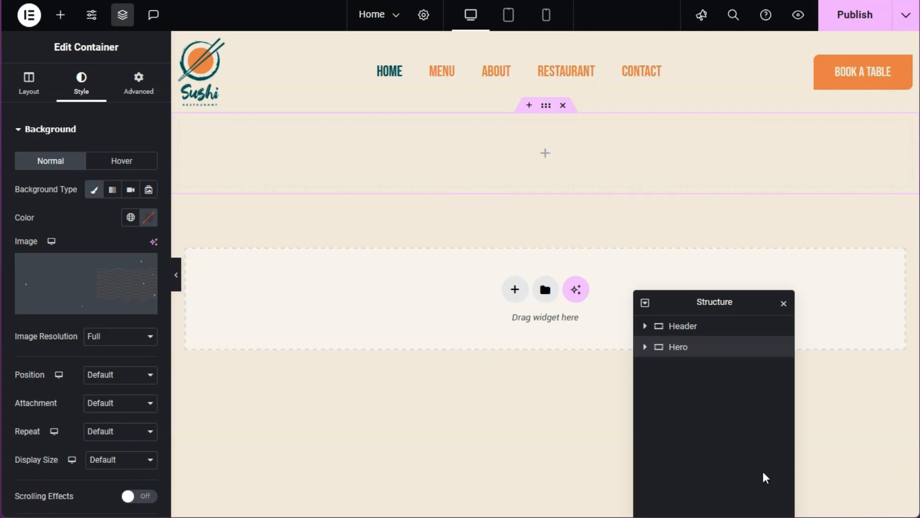
# Step: Set the Hero background image's position to Center Right and its repeat to No-repeat
pyautogui.click(127, 385)
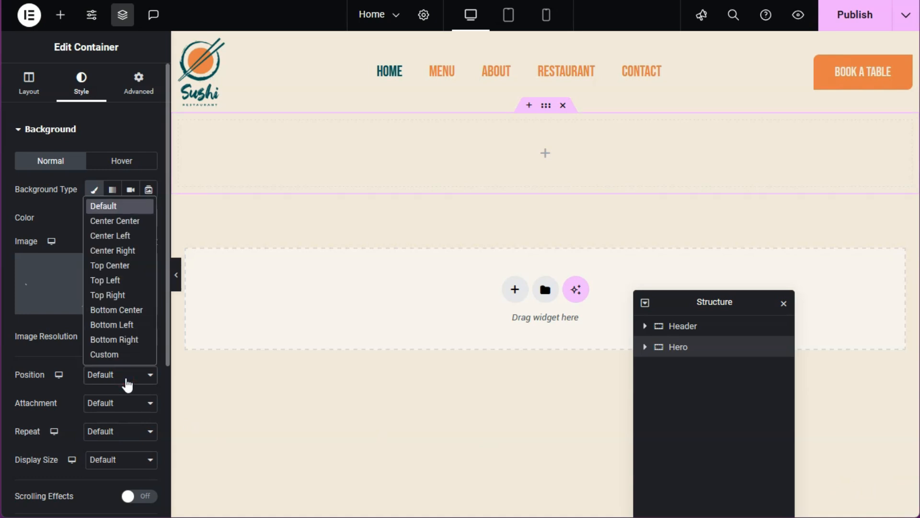
pyautogui.click(133, 252)
pyautogui.scroll(-1, 131, 384)
pyautogui.click(129, 363)
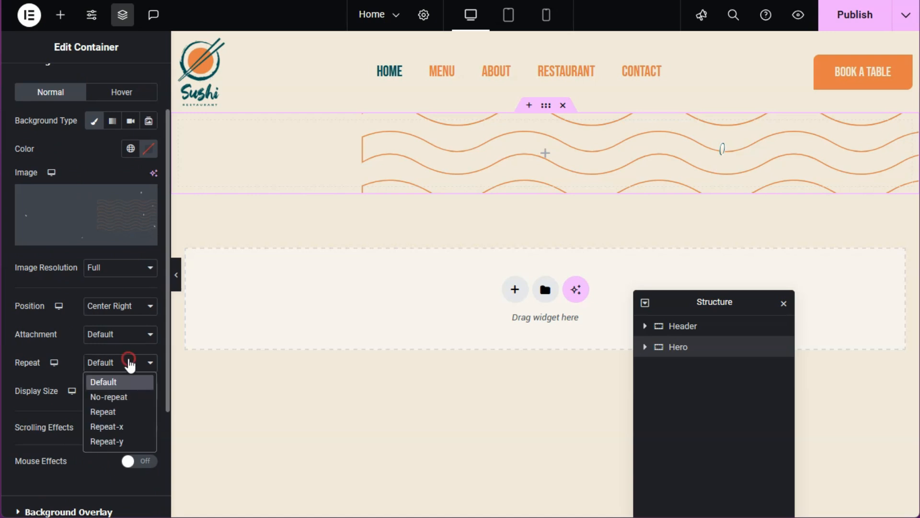
pyautogui.click(129, 398)
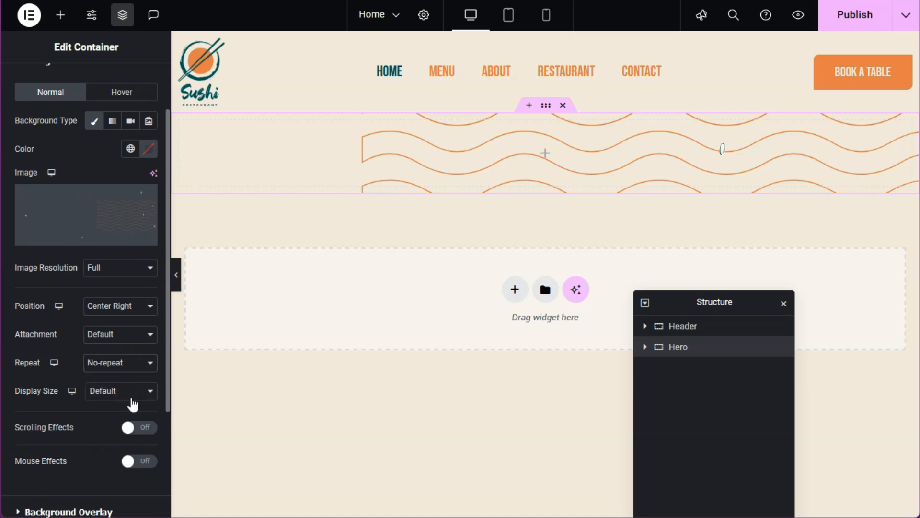
pyautogui.scroll(2, 133, 405)
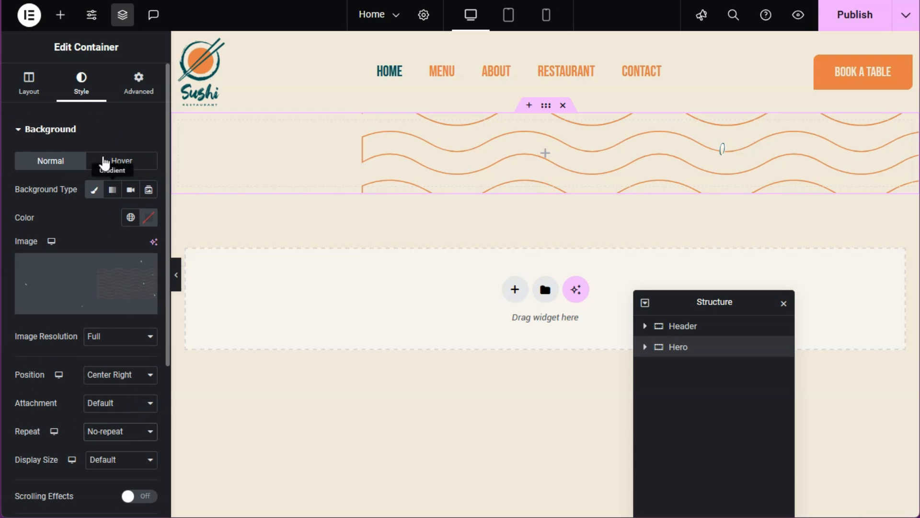
# Step: Rename the container inside Hero as Heading and add a Heading widget to it
pyautogui.click(645, 347)
pyautogui.doubleClick(684, 369)
pyautogui.write('Heading')
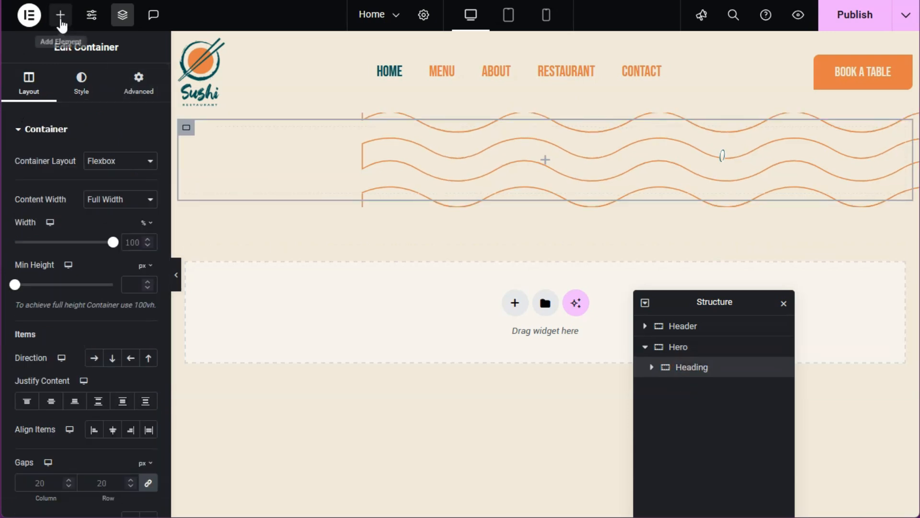
pyautogui.click(61, 14)
pyautogui.scroll(-3, 75, 160)
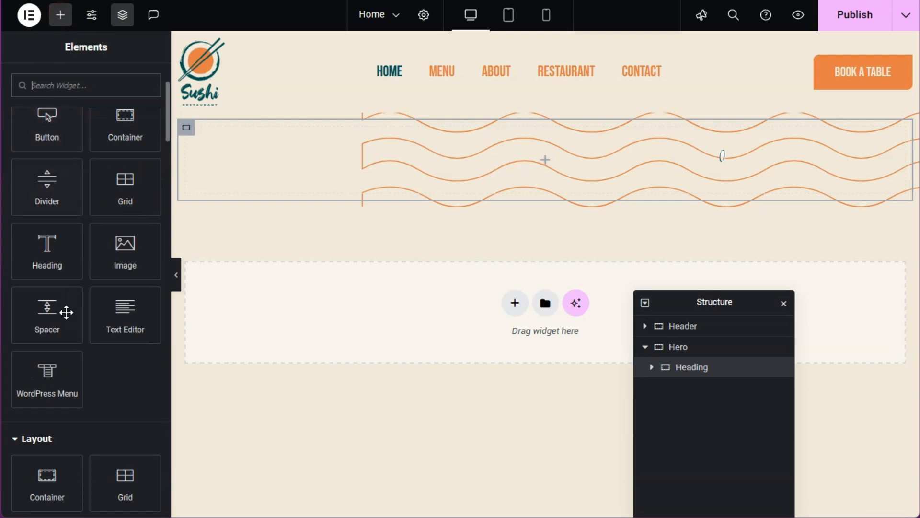
pyautogui.click(50, 261)
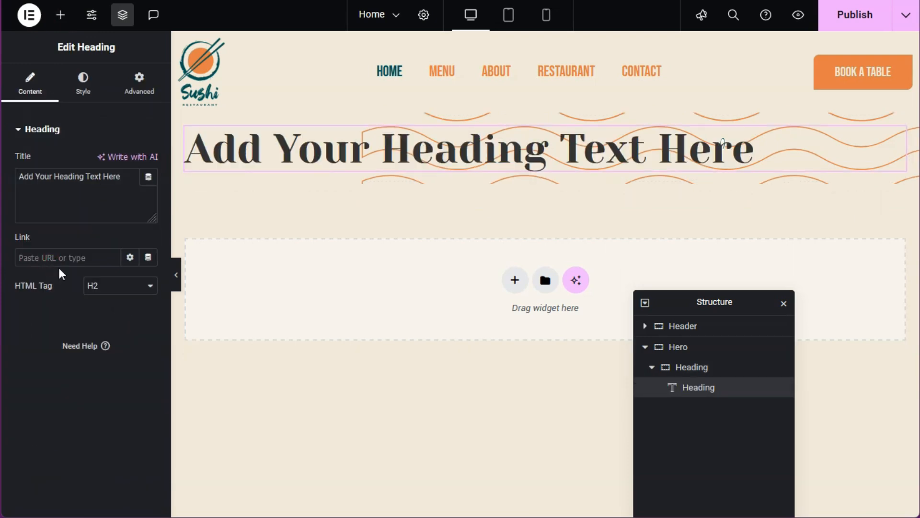
# Step: Set the heading text to "Follow the taste of Japan in our sushi restaurant!" with the H1 HTML tag
pyautogui.tripleClick(66, 179)
pyautogui.write('Follow the taste of Japan in our sushi restaurant!')
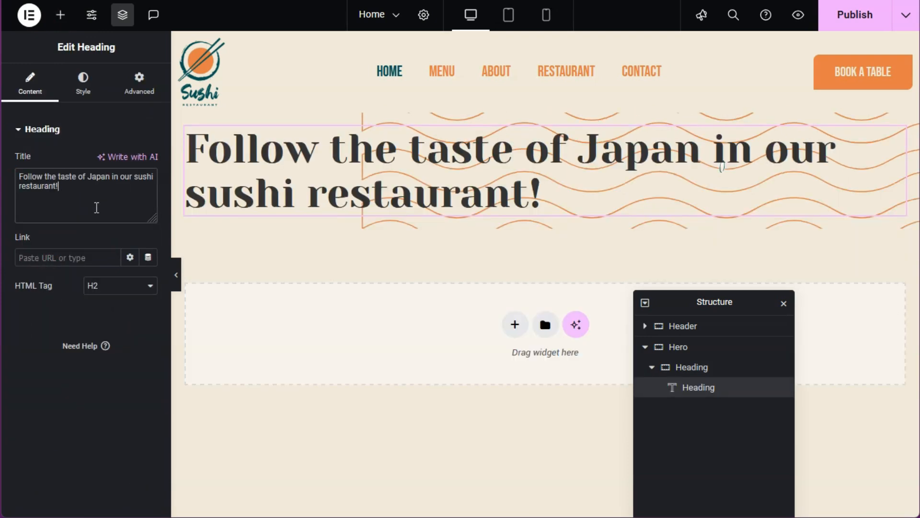
pyautogui.click(124, 285)
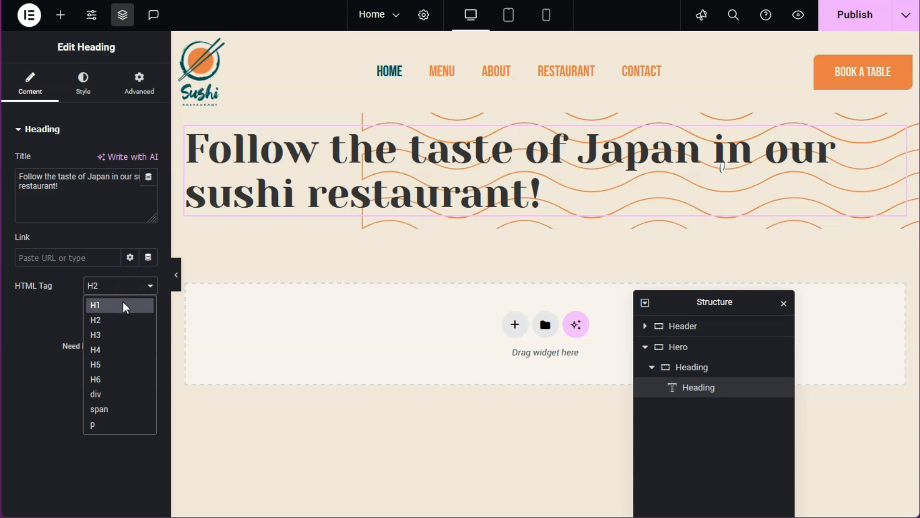
pyautogui.click(123, 302)
# Step: Set the hero heading's text color to the dark teal global color
pyautogui.click(94, 79)
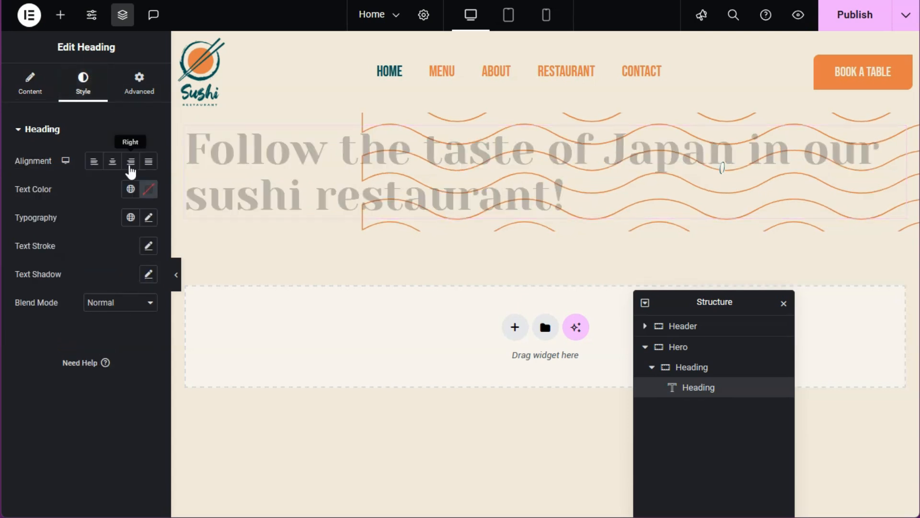
pyautogui.click(130, 189)
pyautogui.click(90, 277)
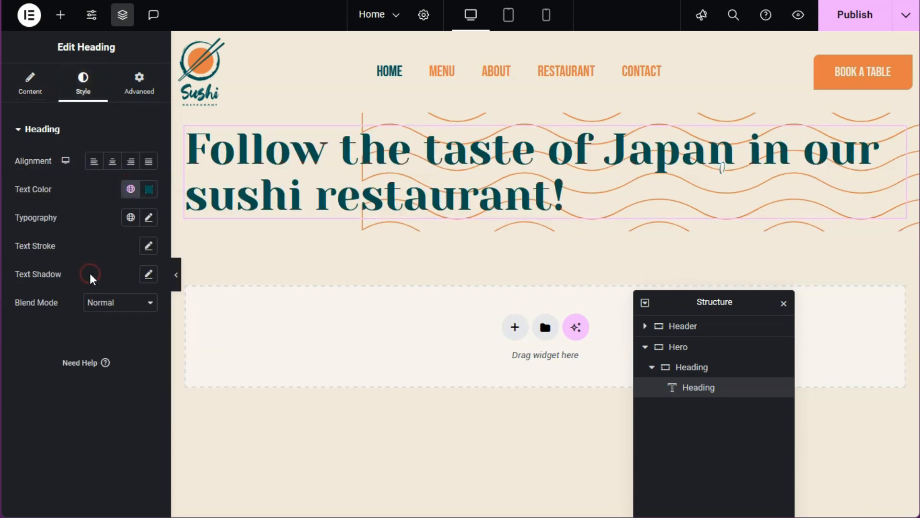
pyautogui.click(29, 87)
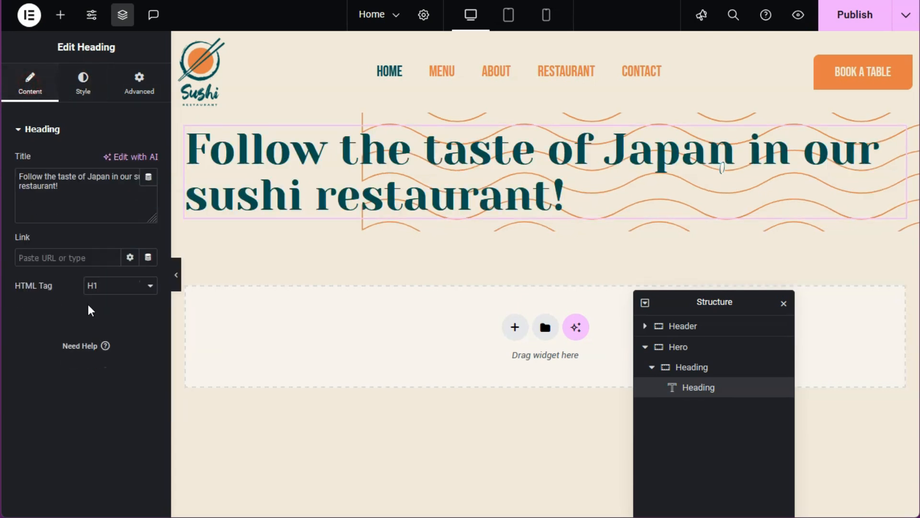
pyautogui.click(87, 87)
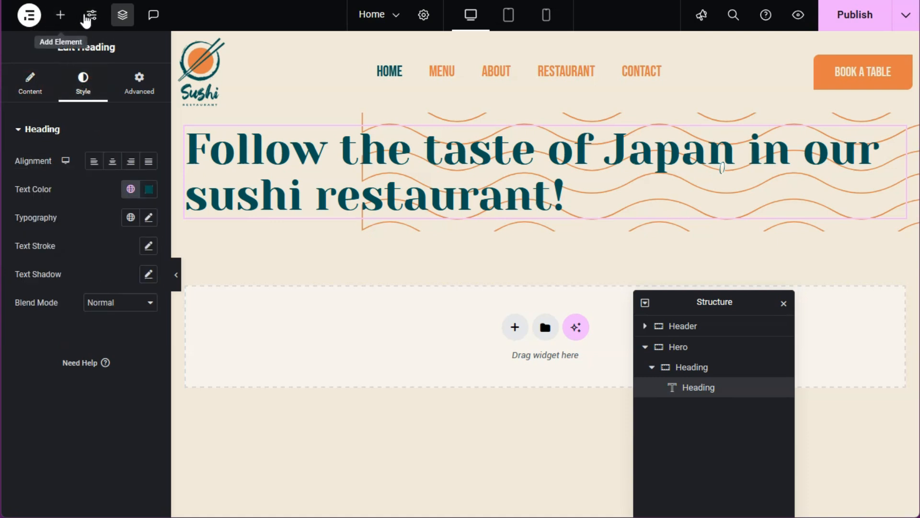
# Step: Examine the site-wide typography settings for links and H1, including the H1 size and line height on desktop, tablet and mobile
pyautogui.click(95, 17)
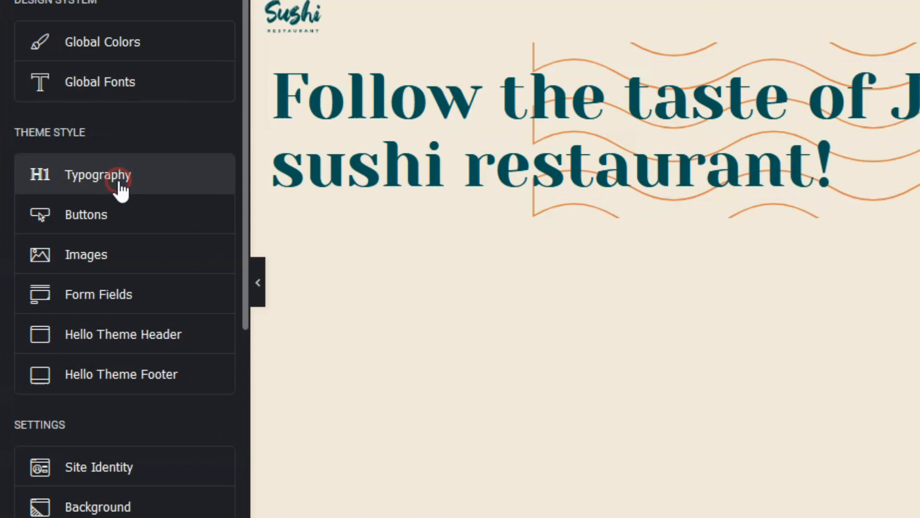
pyautogui.click(82, 205)
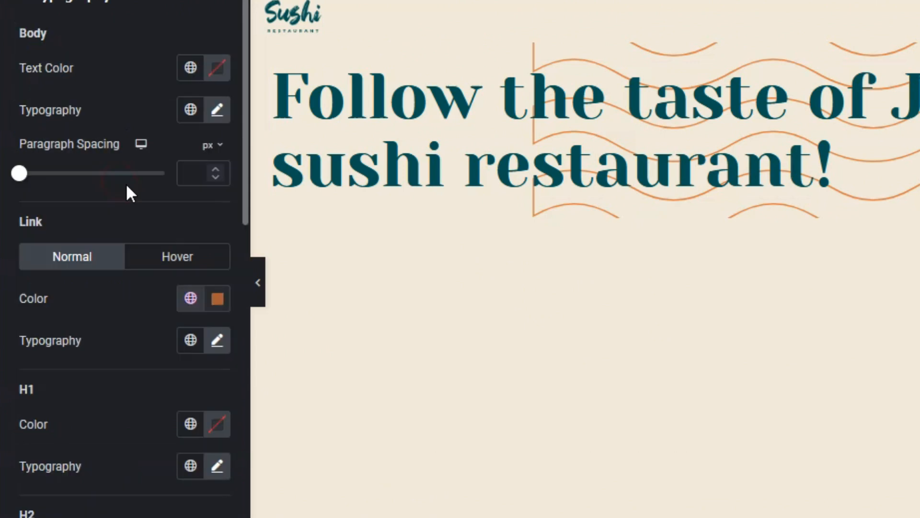
pyautogui.scroll(-4, 127, 185)
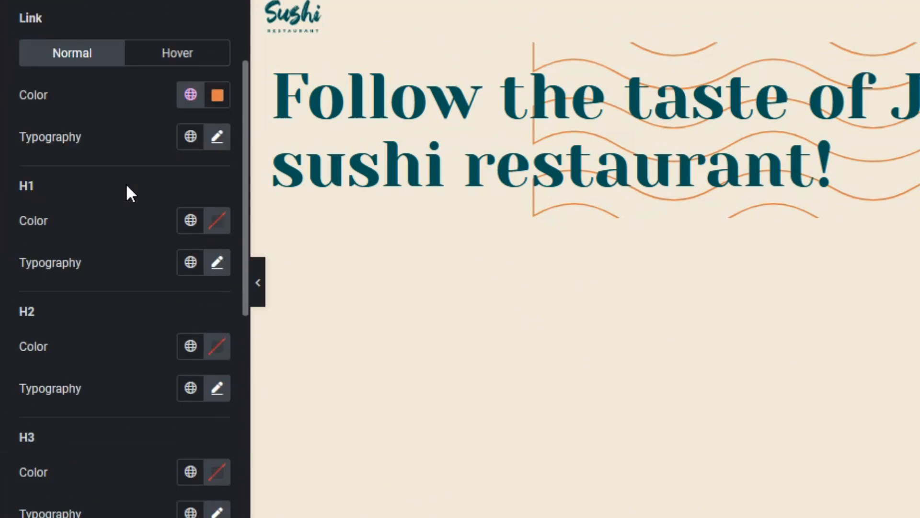
pyautogui.click(205, 56)
pyautogui.click(72, 55)
pyautogui.scroll(-2, 99, 152)
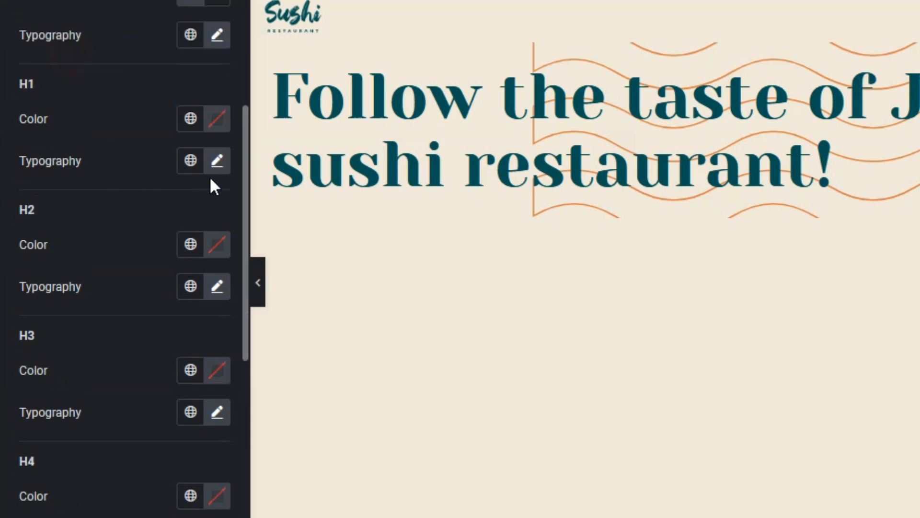
pyautogui.click(218, 162)
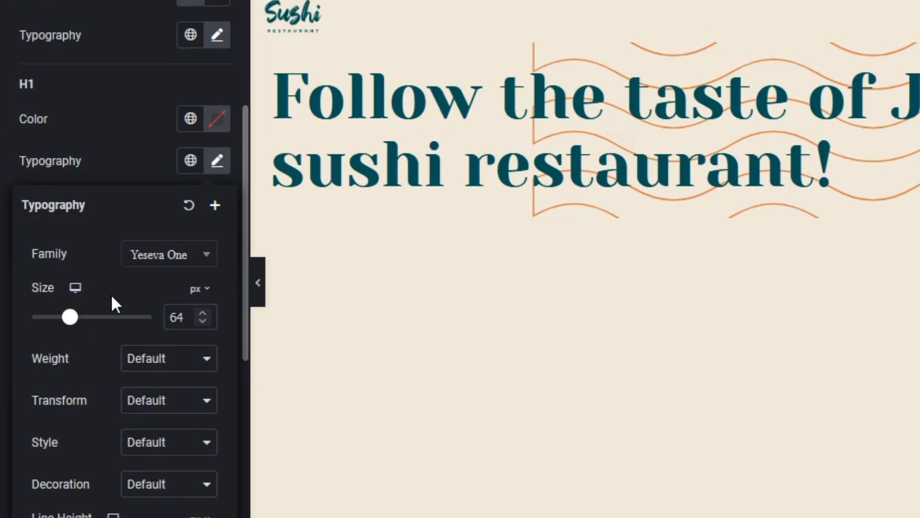
pyautogui.scroll(-2, 112, 297)
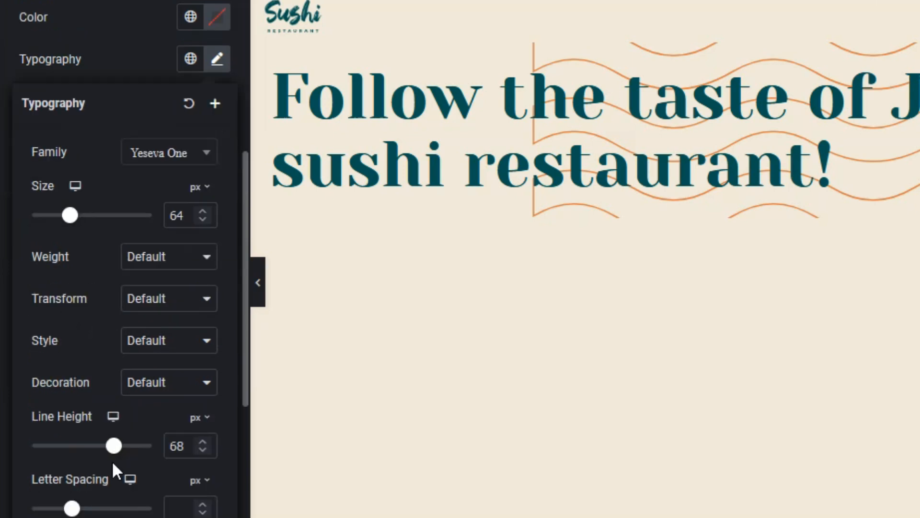
pyautogui.click(75, 187)
pyautogui.click(75, 218)
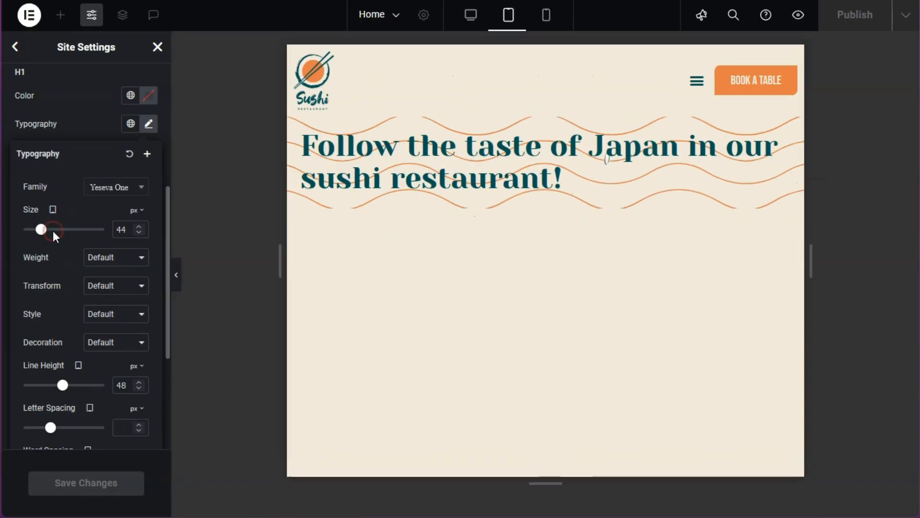
pyautogui.click(75, 187)
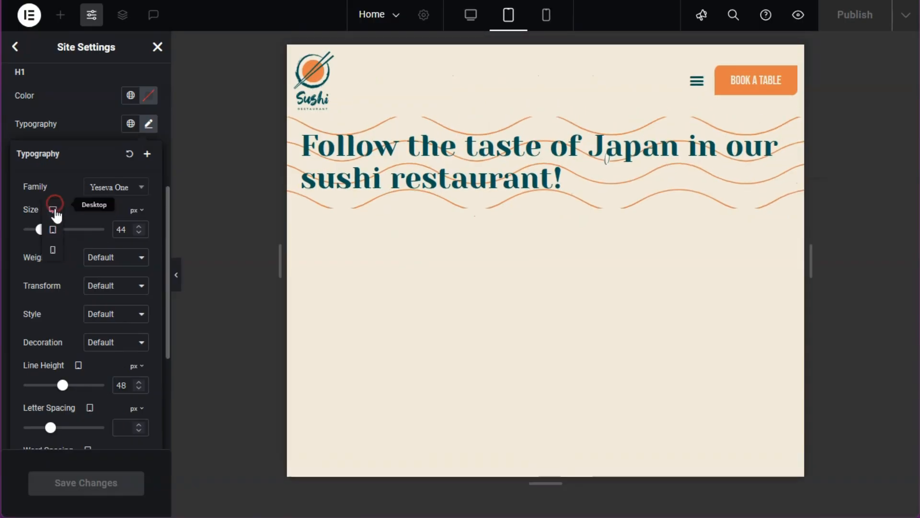
pyautogui.click(53, 250)
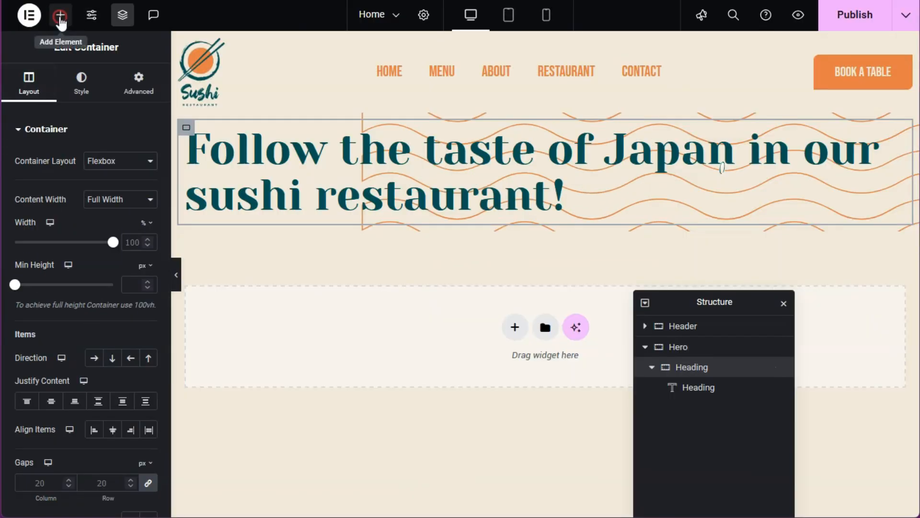
# Step: Add a second Heading widget below the hero heading and set its HTML tag to p
pyautogui.click(61, 15)
pyautogui.scroll(-2, 91, 144)
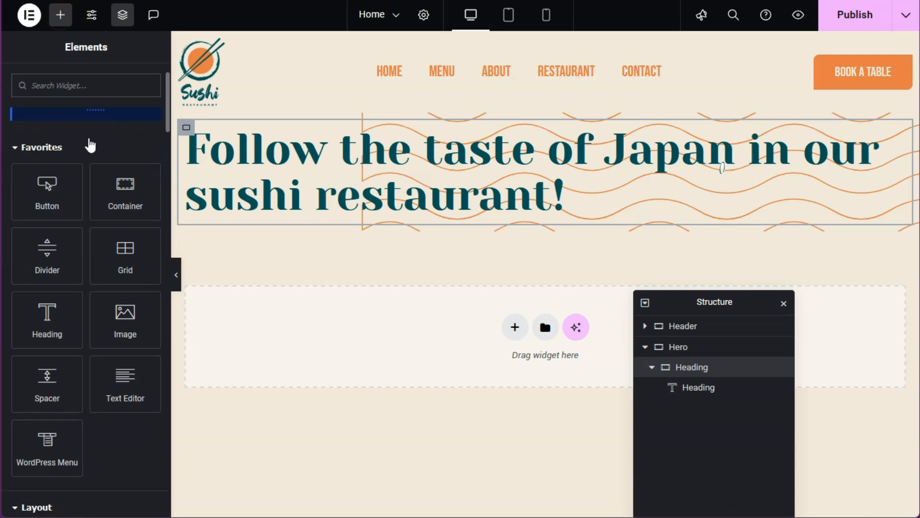
pyautogui.click(56, 330)
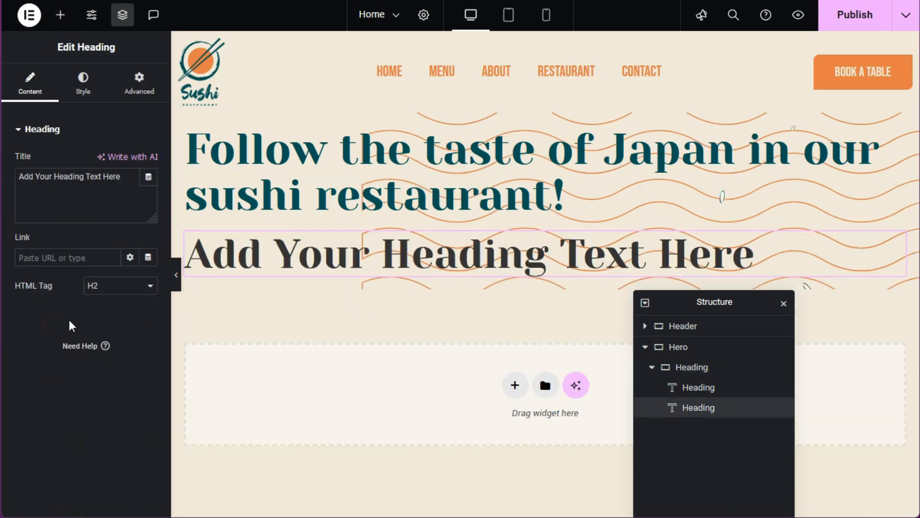
pyautogui.click(120, 285)
pyautogui.click(117, 428)
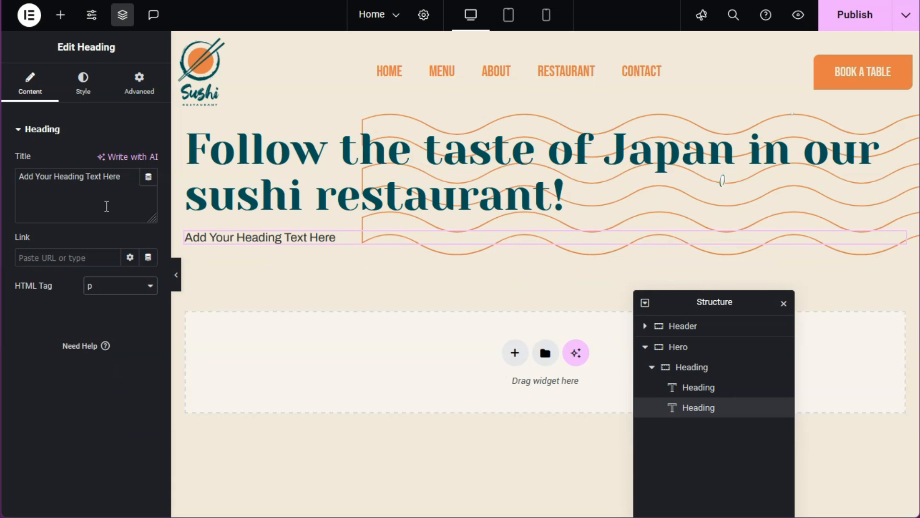
# Step: Set the second heading's title to "Justo a ultrices elit facilisis gravida etiam accumsan mi maecenas egestas."
pyautogui.click(63, 208)
pyautogui.hotkey('ctrl', 'a')
pyautogui.write('Justo a ultrices elit facilisis gravida etiam accumsan mi maecenas egestas.')
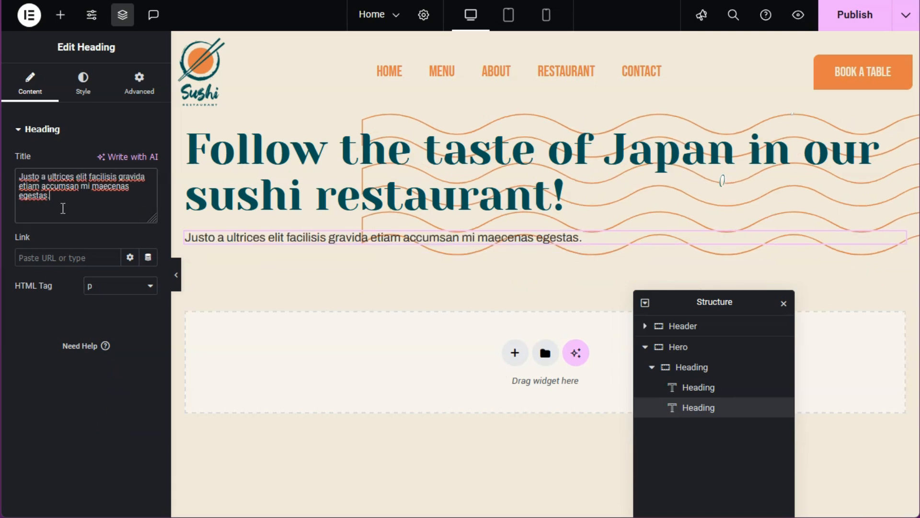
# Step: Apply the Hero content global font to the paragraph text under the hero heading
pyautogui.click(91, 92)
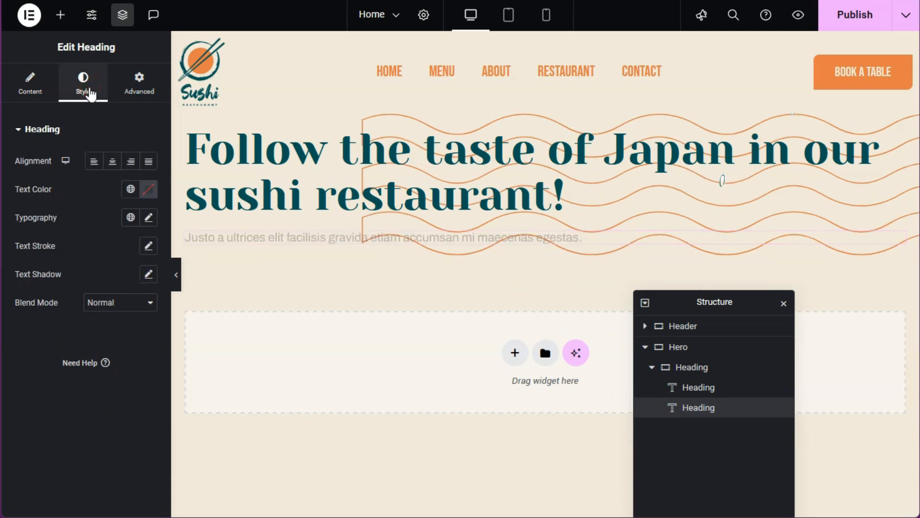
pyautogui.click(150, 218)
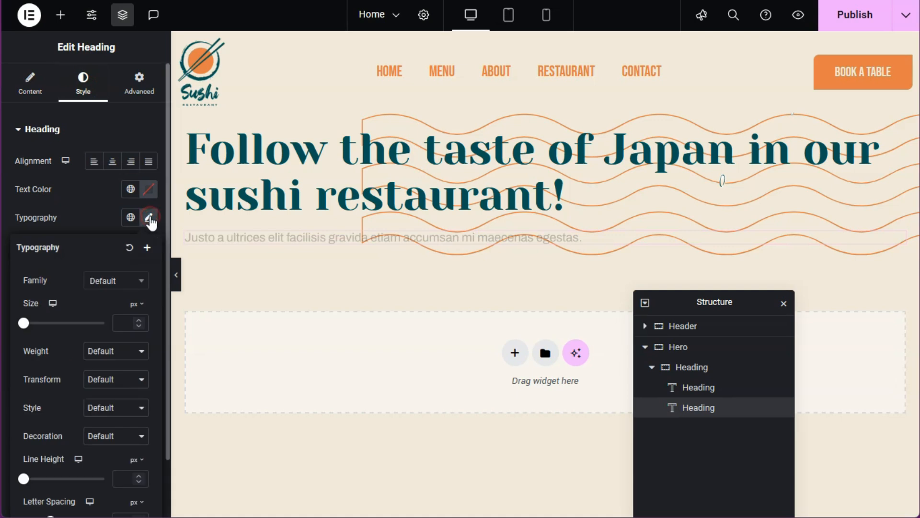
pyautogui.click(128, 218)
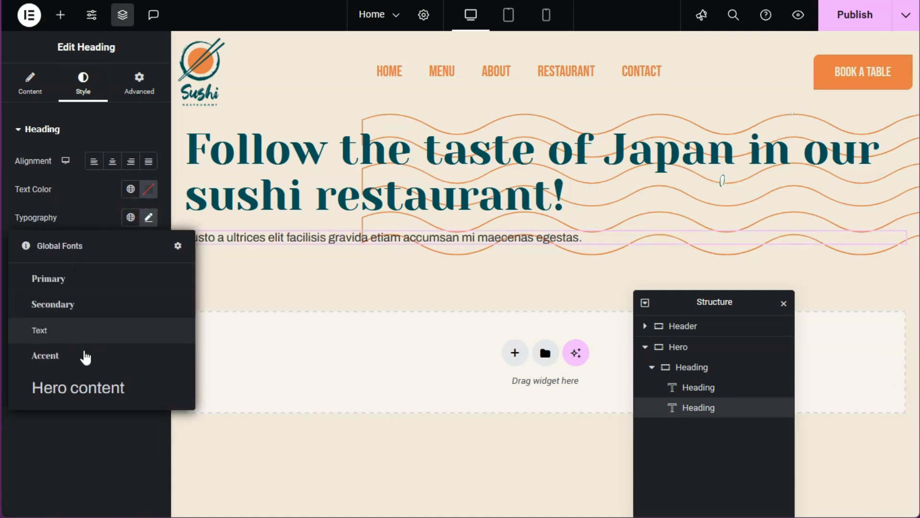
pyautogui.click(77, 397)
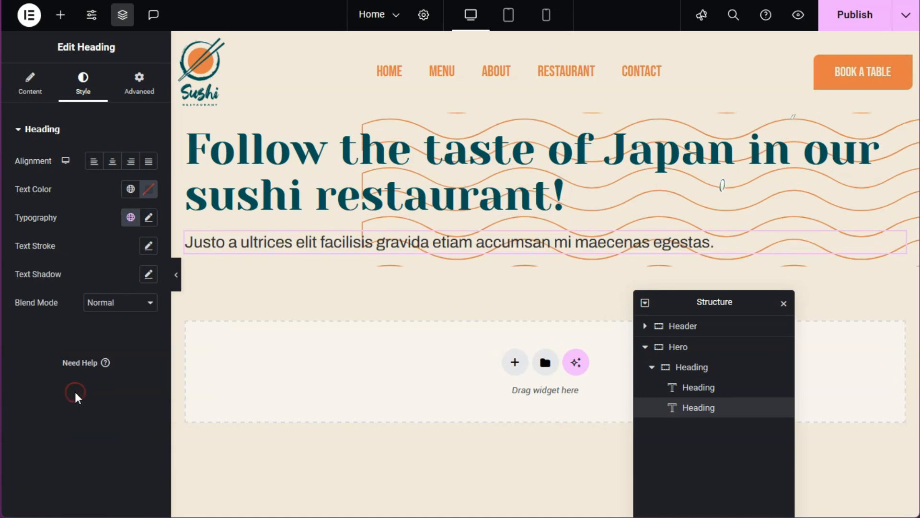
# Step: Review the Hero content global font's size and line height on desktop, tablet and mobile, plus the Text global font's settings
pyautogui.click(91, 16)
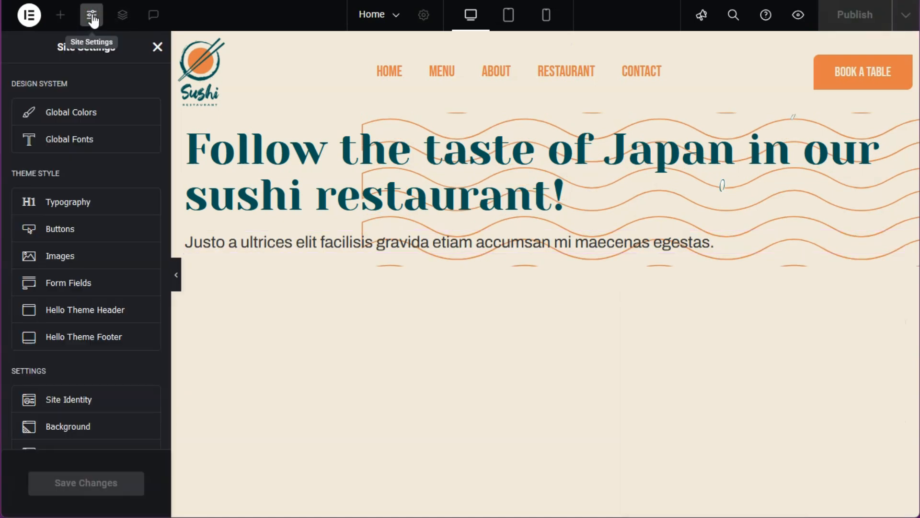
pyautogui.click(74, 141)
pyautogui.scroll(-3, 74, 140)
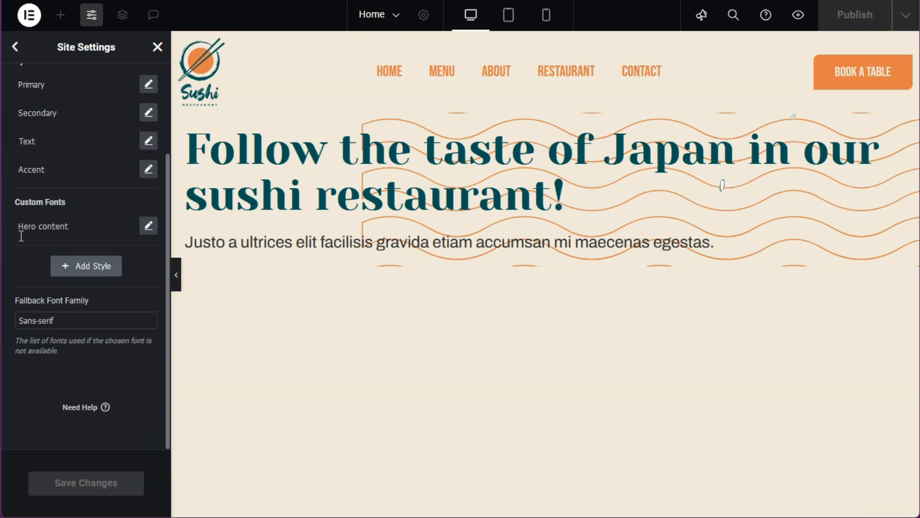
pyautogui.click(149, 229)
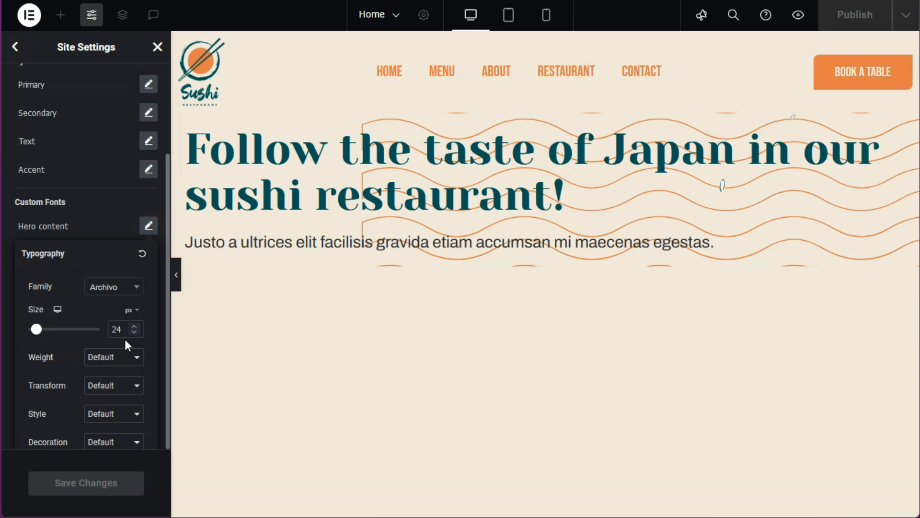
pyautogui.scroll(-2, 125, 340)
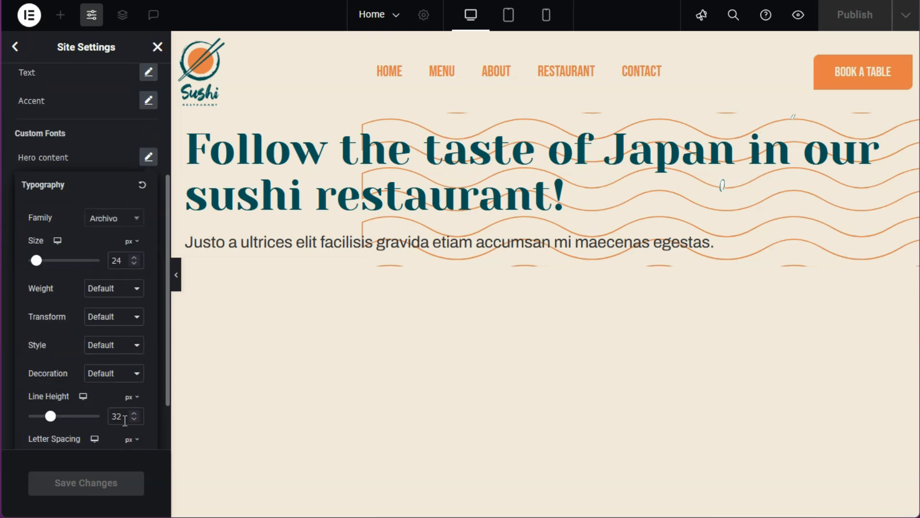
pyautogui.scroll(3, 115, 393)
pyautogui.scroll(-3, 96, 363)
pyautogui.click(58, 241)
pyautogui.click(57, 261)
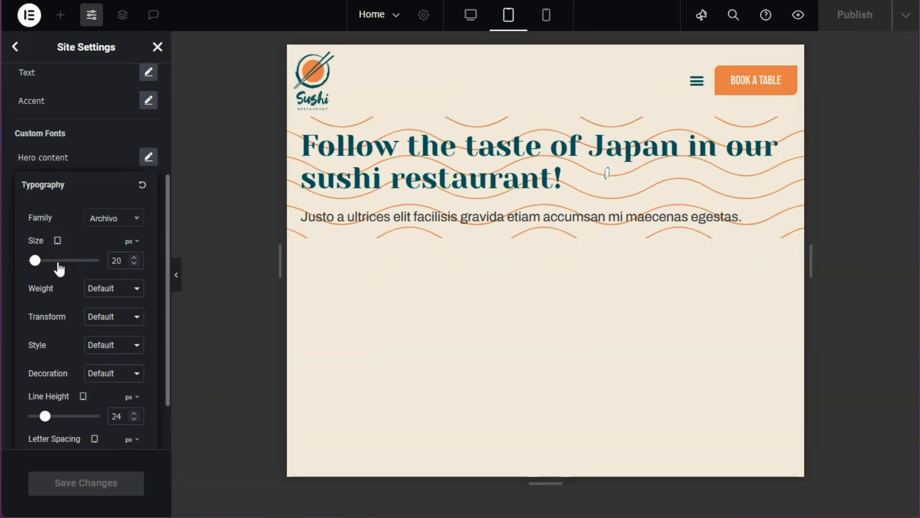
pyautogui.click(58, 242)
pyautogui.click(57, 277)
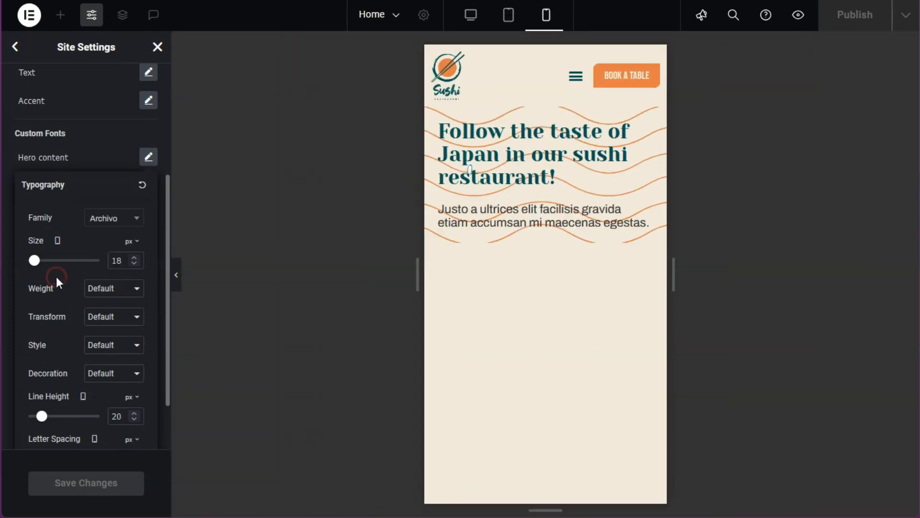
pyautogui.click(113, 138)
pyautogui.scroll(3, 113, 138)
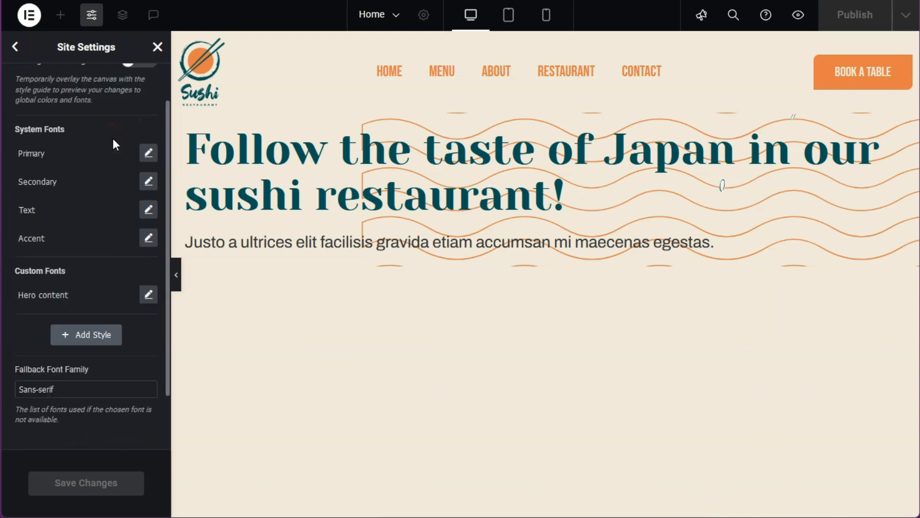
pyautogui.click(150, 211)
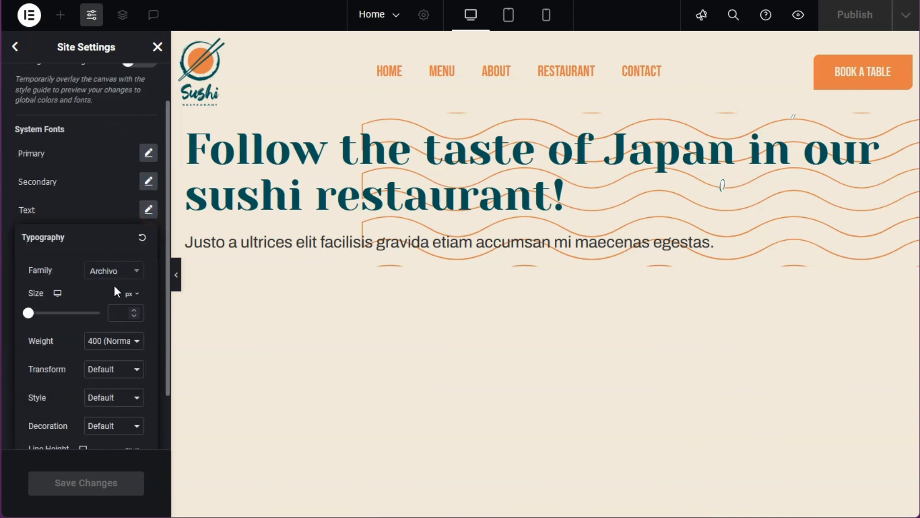
pyautogui.click(158, 46)
# Step: Add a Button widget below the hero paragraph with the text "Our Restaurant"
pyautogui.click(61, 15)
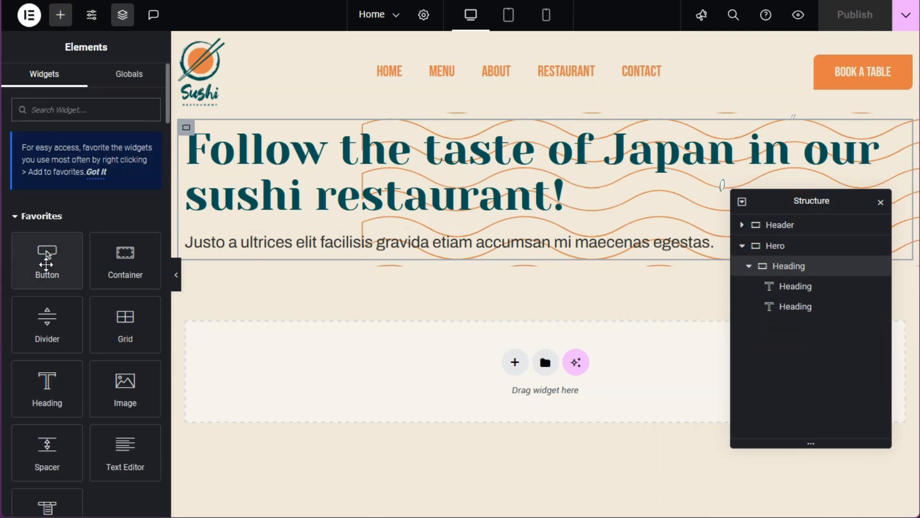
pyautogui.click(47, 254)
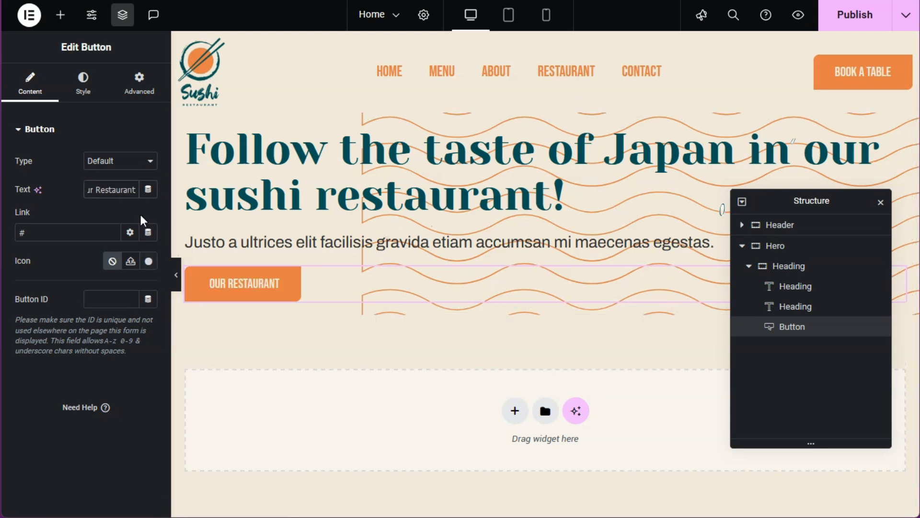
# Step: Give the Our Restaurant button a right arrow icon placed after its text, with 10 px icon spacing
pyautogui.click(148, 260)
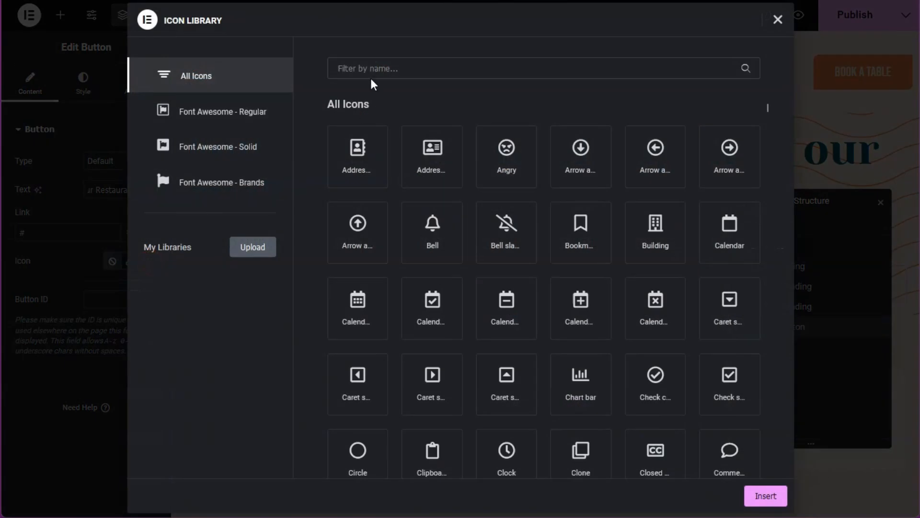
pyautogui.click(371, 68)
pyautogui.write('arrow')
pyautogui.click(505, 313)
pyautogui.click(764, 495)
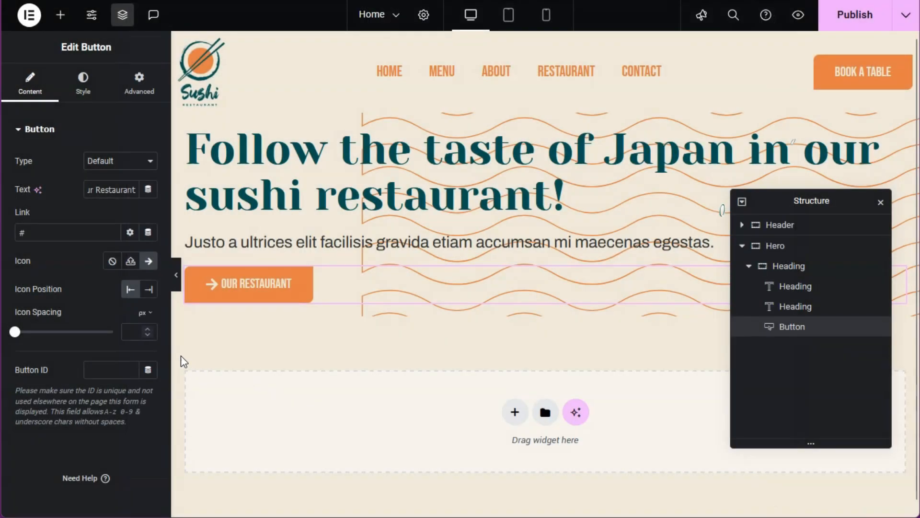
pyautogui.click(148, 290)
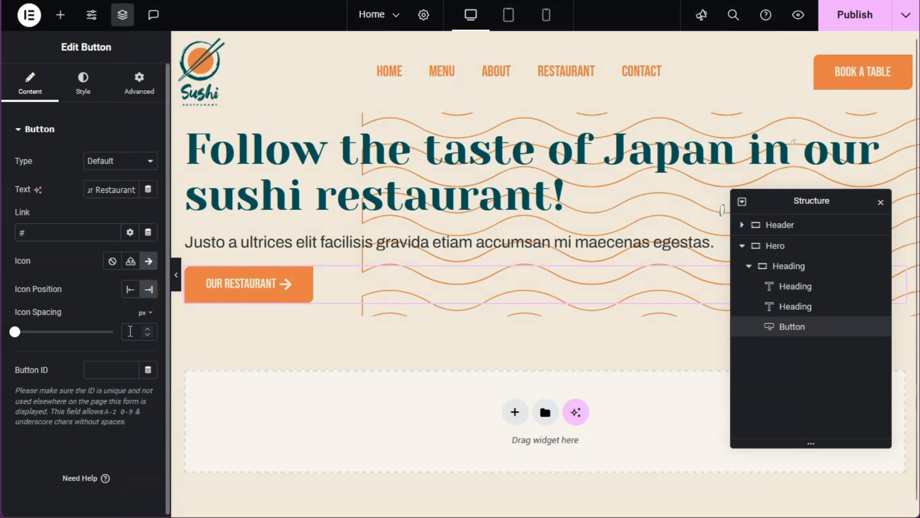
pyautogui.write('10')
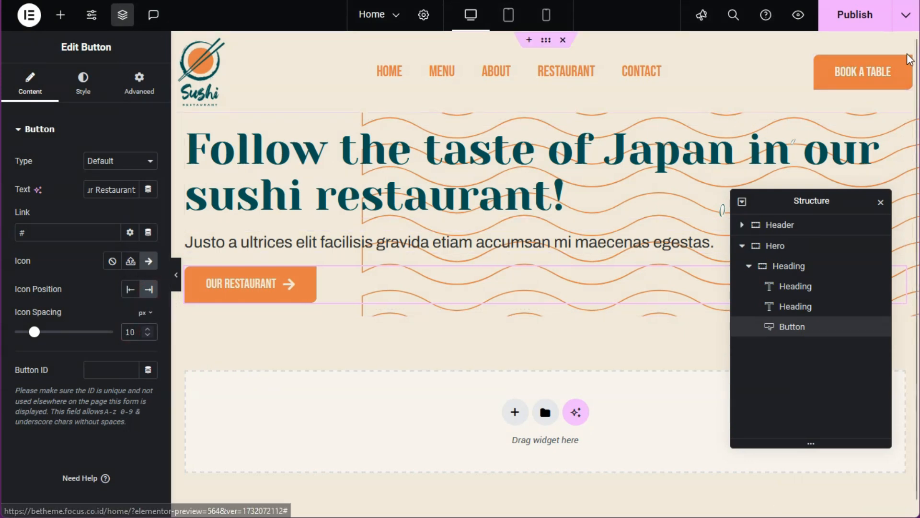
# Step: Set the header's Book a Table button background to the Primary global color
pyautogui.click(905, 69)
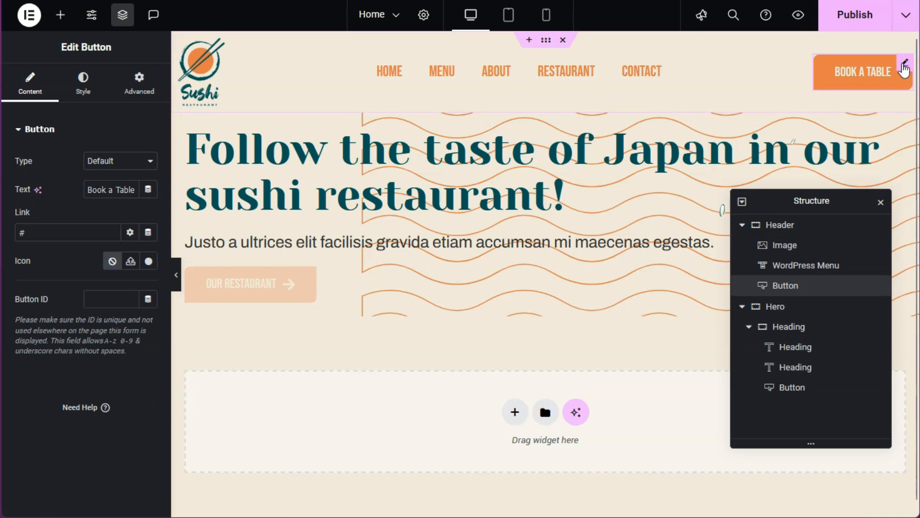
pyautogui.click(99, 90)
pyautogui.scroll(-2, 100, 92)
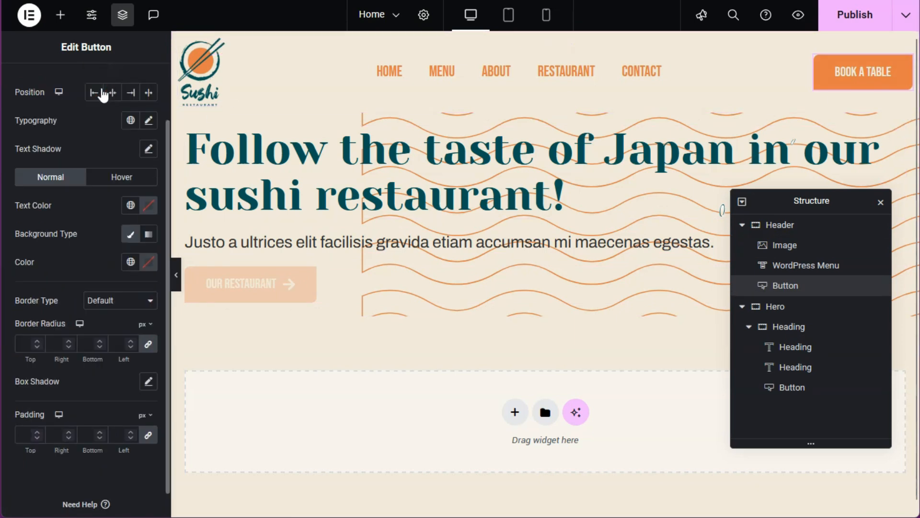
pyautogui.click(129, 233)
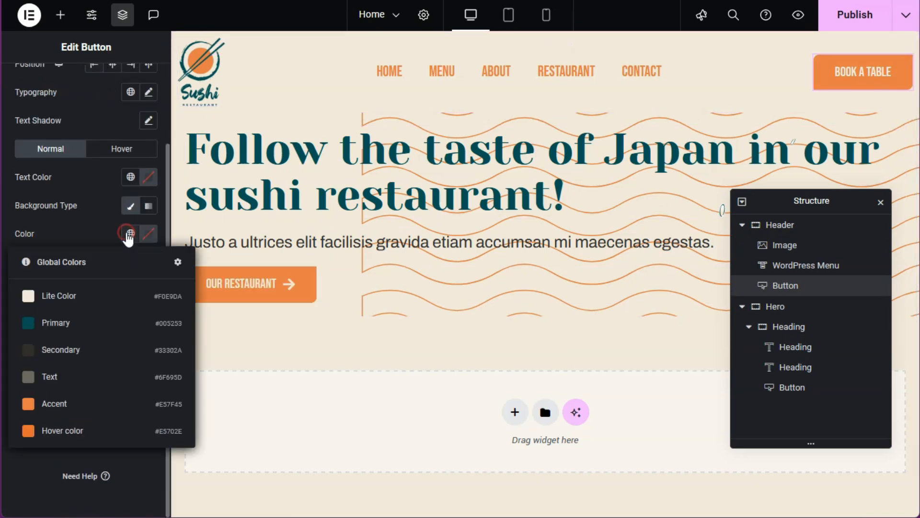
pyautogui.click(88, 322)
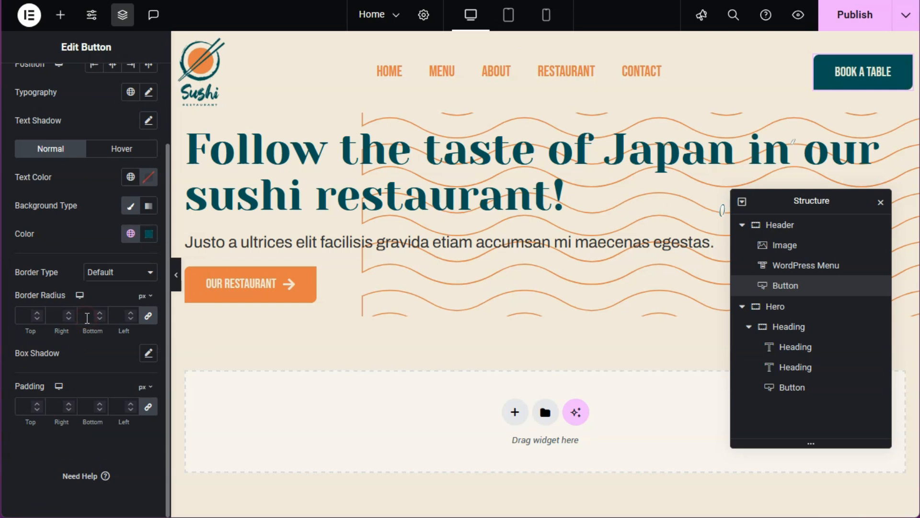
# Step: Set the Book a Table button's hover background to the darker teal #003636 and compare it with the normal state
pyautogui.click(118, 149)
pyautogui.click(130, 233)
pyautogui.click(89, 321)
pyautogui.click(154, 237)
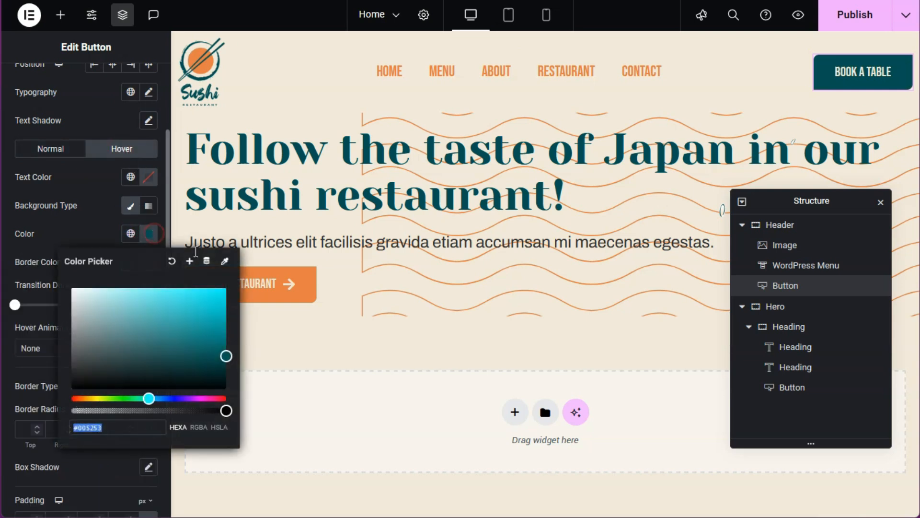
pyautogui.moveTo(226, 356); pyautogui.dragTo(228, 367)
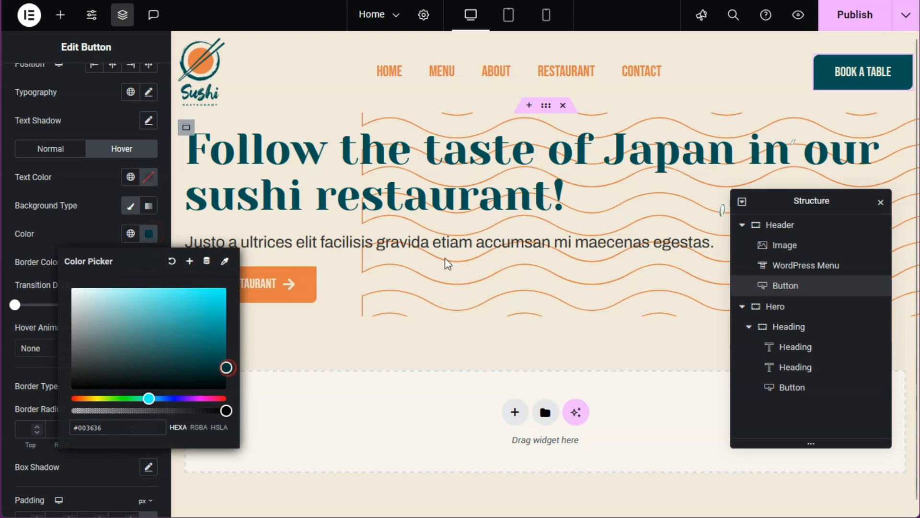
pyautogui.click(831, 81)
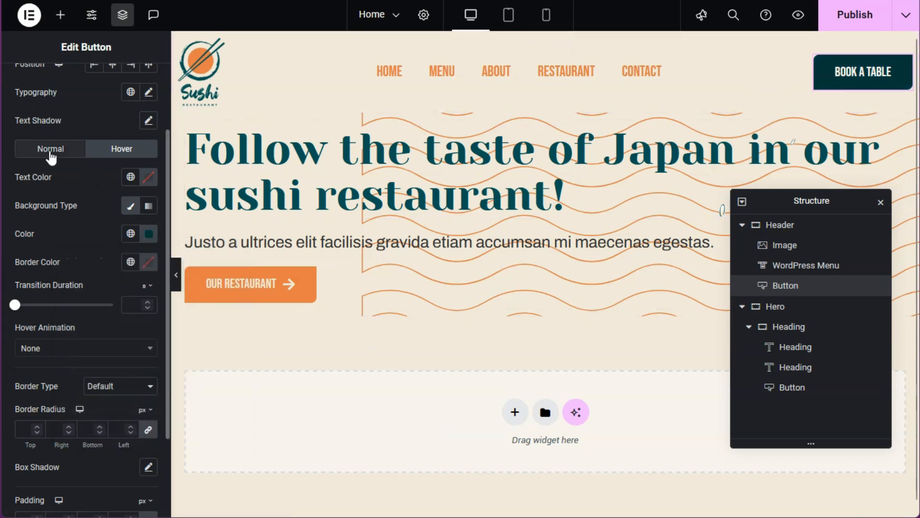
pyautogui.click(50, 148)
pyautogui.click(114, 150)
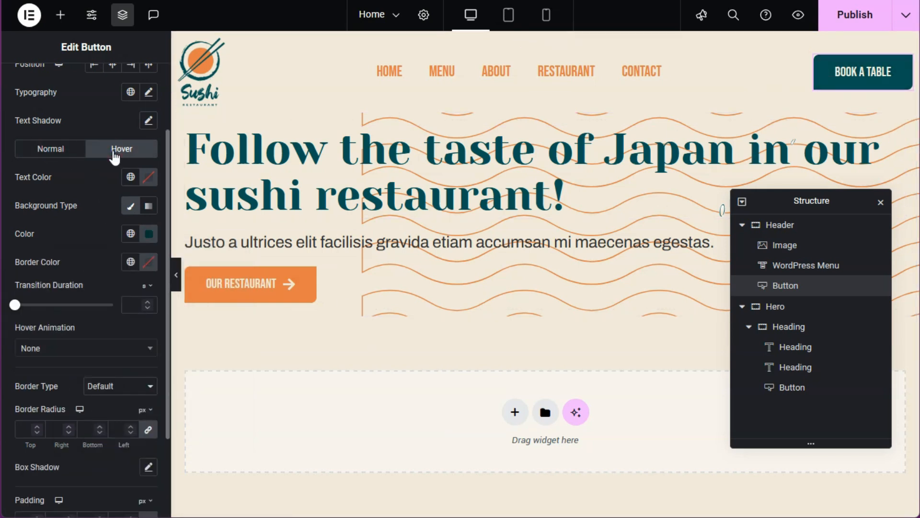
# Step: Add a second container beside the Heading container inside Hero and name it Image
pyautogui.click(742, 225)
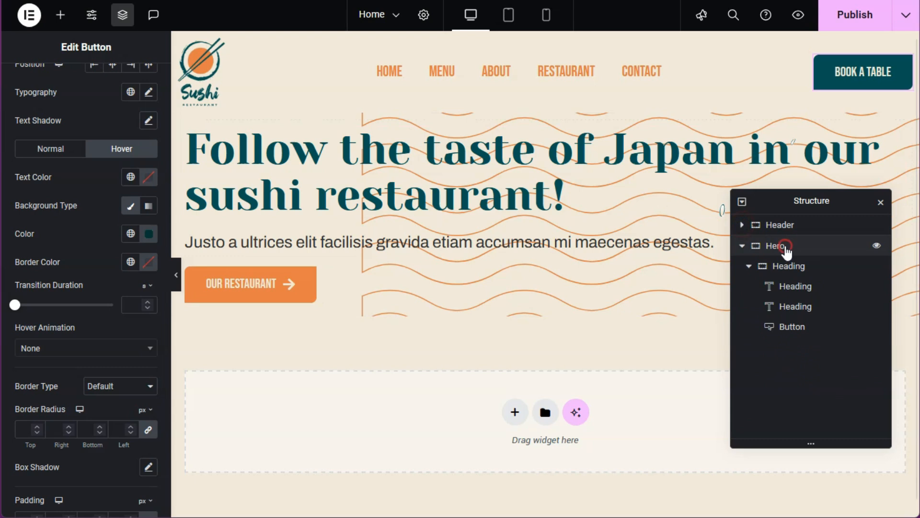
pyautogui.click(785, 246)
pyautogui.click(750, 266)
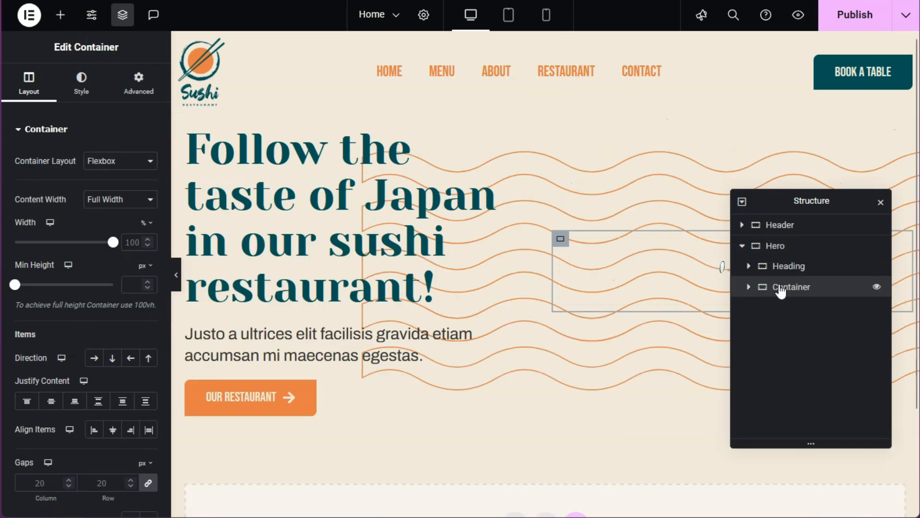
pyautogui.doubleClick(781, 288)
pyautogui.write('Image')
pyautogui.press('Return')
# Step: Add an Image widget to the Hero's Image container and choose the sushi rolls with chopsticks picture
pyautogui.click(60, 15)
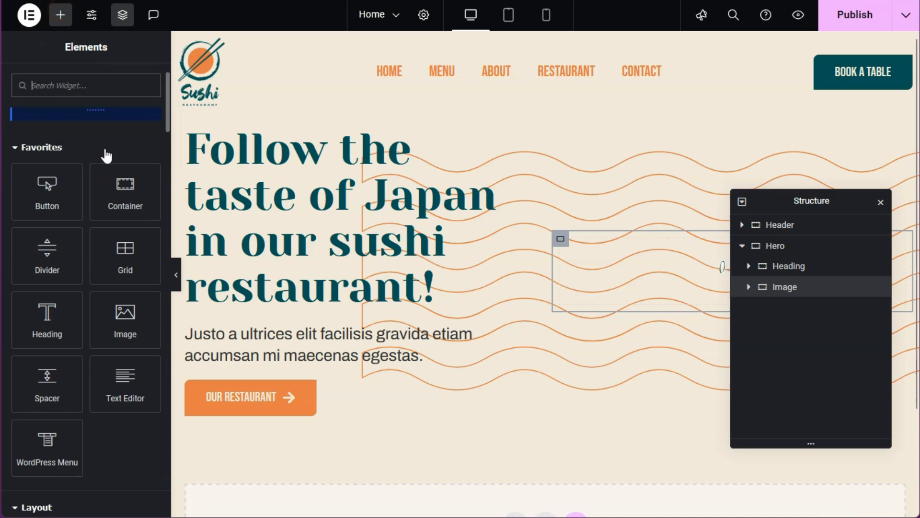
pyautogui.click(118, 319)
pyautogui.click(99, 185)
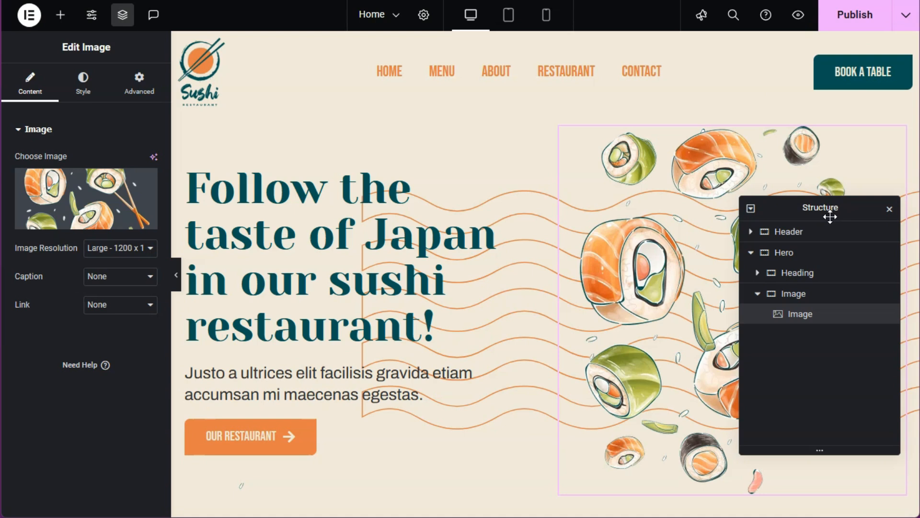
# Step: Set the Hero container's tablet padding to 5% on the right and left and 0 on the top and bottom
pyautogui.click(508, 17)
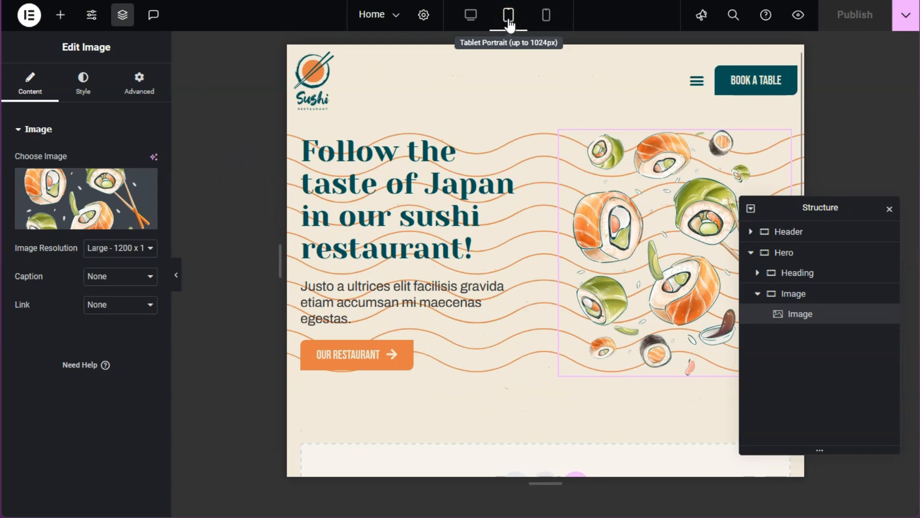
pyautogui.click(785, 254)
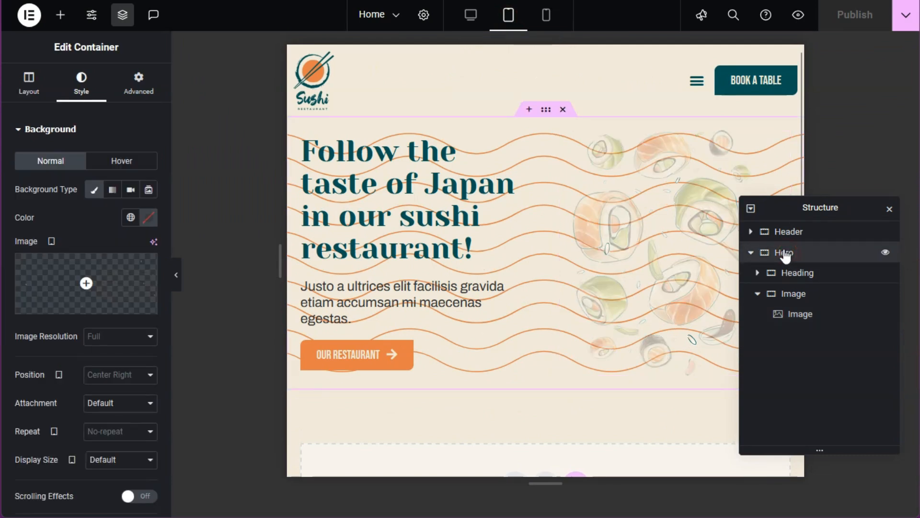
pyautogui.click(142, 83)
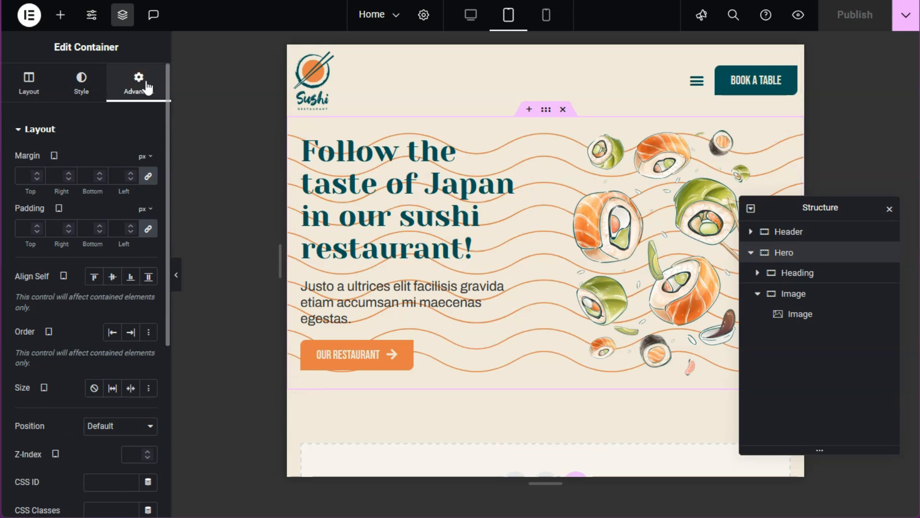
pyautogui.click(144, 209)
pyautogui.click(144, 228)
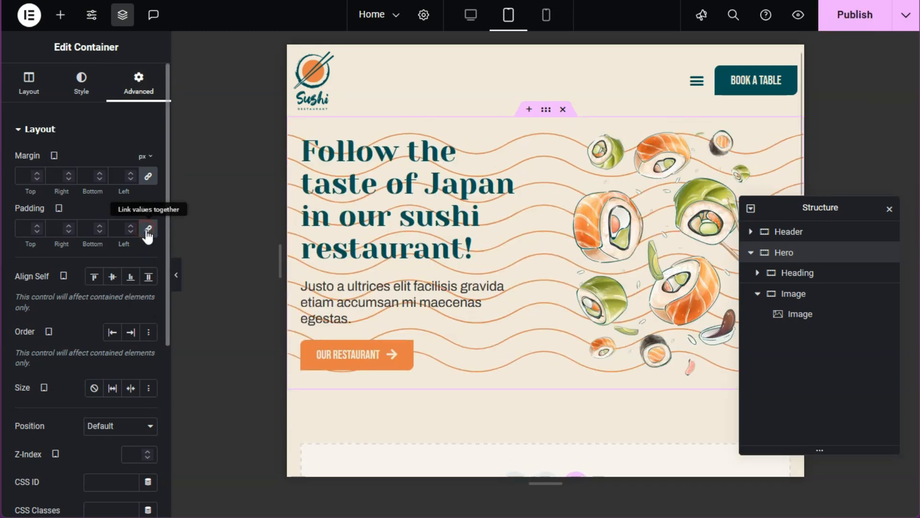
pyautogui.doubleClick(55, 230)
pyautogui.click(27, 228)
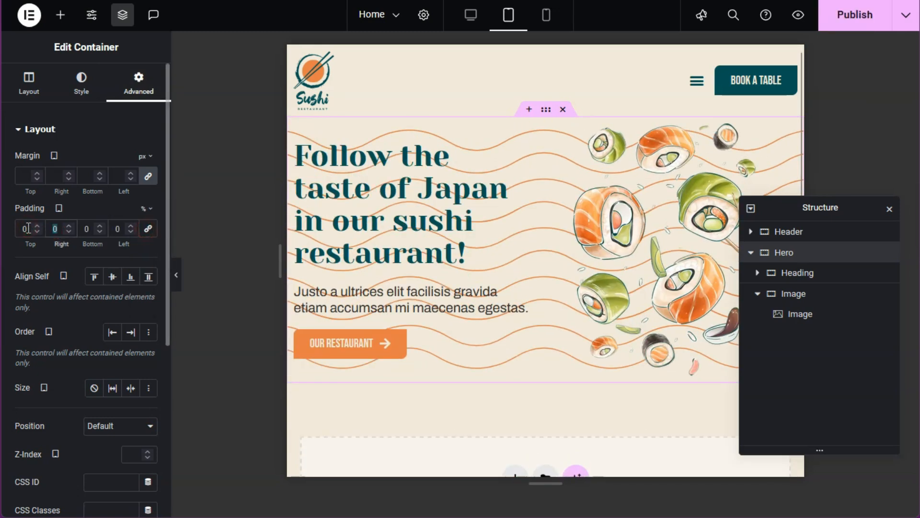
pyautogui.write('5')
pyautogui.doubleClick(118, 229)
pyautogui.write('5')
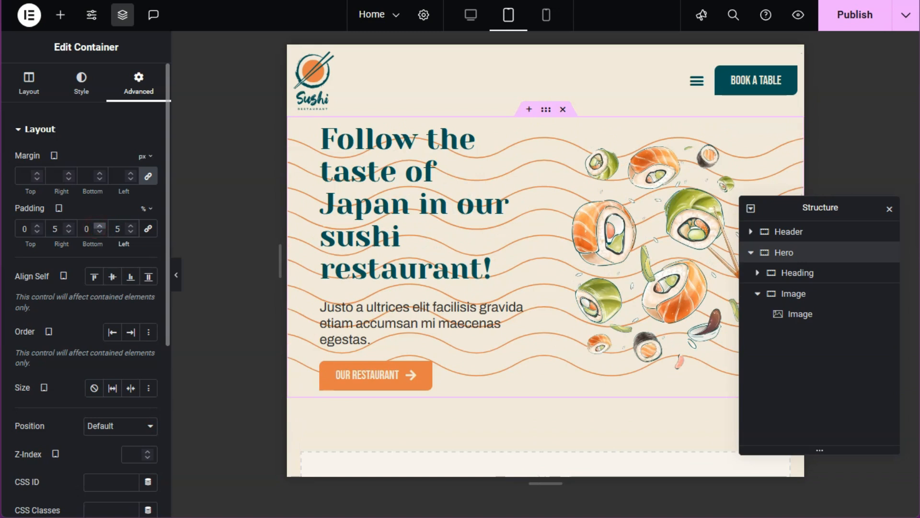
# Step: Set the Header container's tablet padding to 1% top and bottom and 5% right and left
pyautogui.click(792, 235)
pyautogui.click(142, 89)
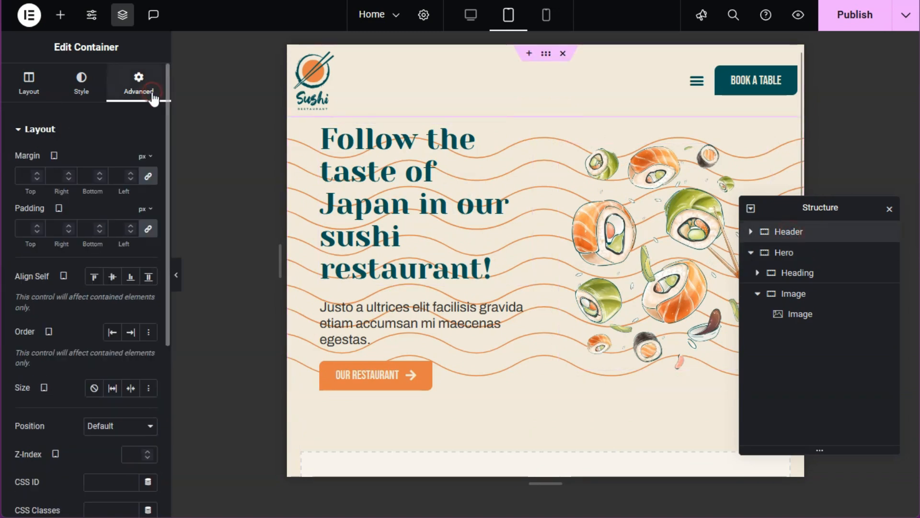
pyautogui.click(144, 210)
pyautogui.click(146, 228)
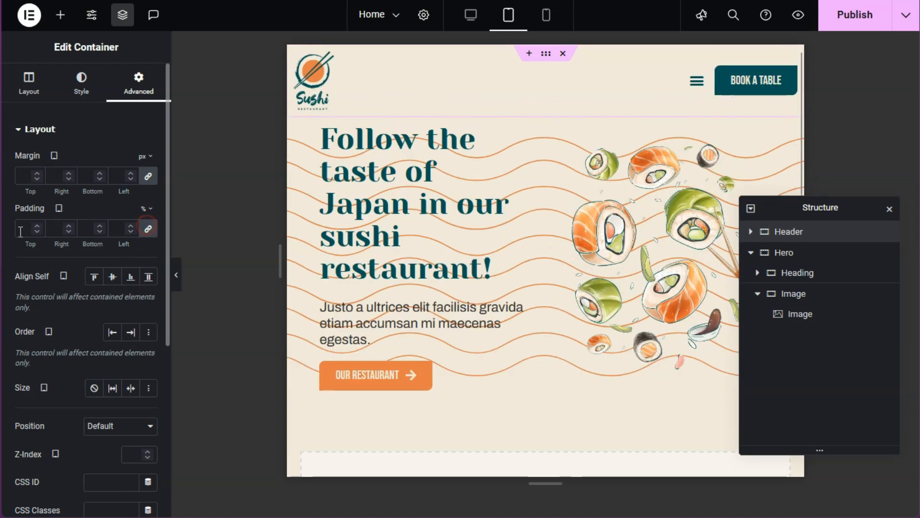
pyautogui.click(148, 228)
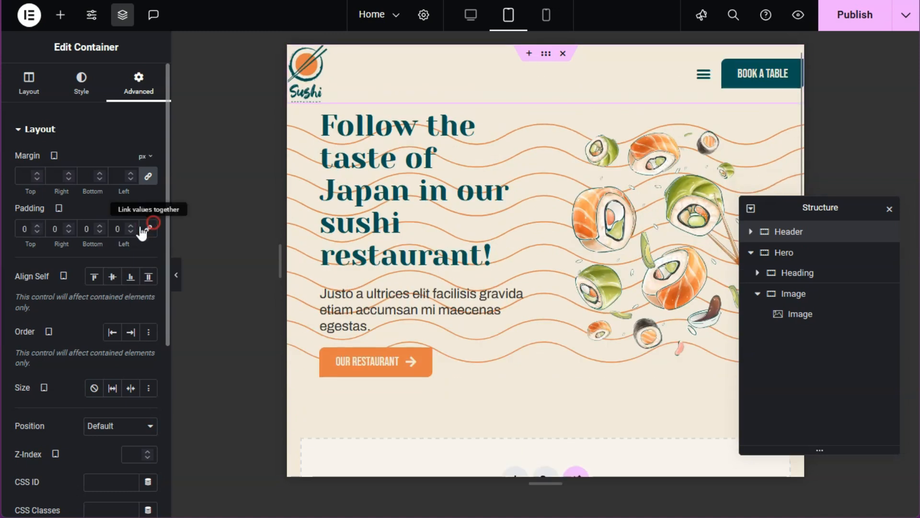
pyautogui.click(37, 225)
pyautogui.click(99, 226)
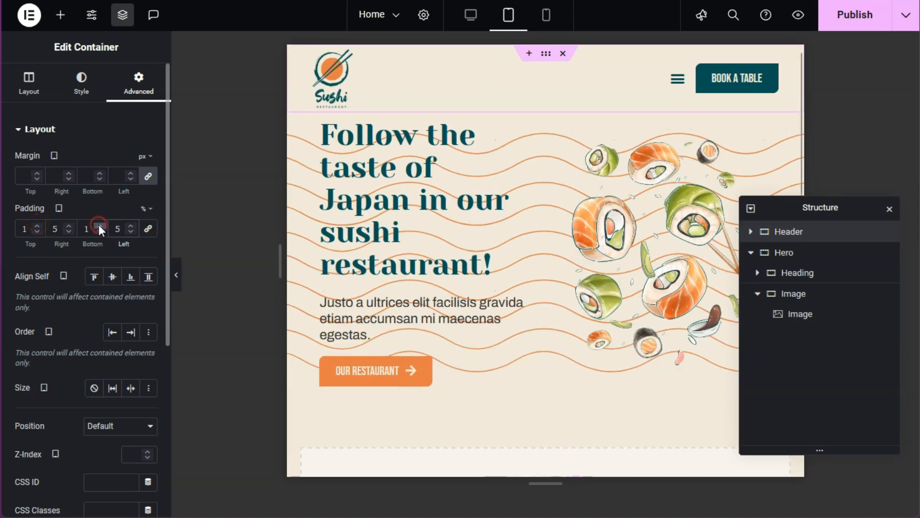
# Step: Set the Hero container's mobile padding to 8% on the right and left and 0 on the top and bottom
pyautogui.click(788, 256)
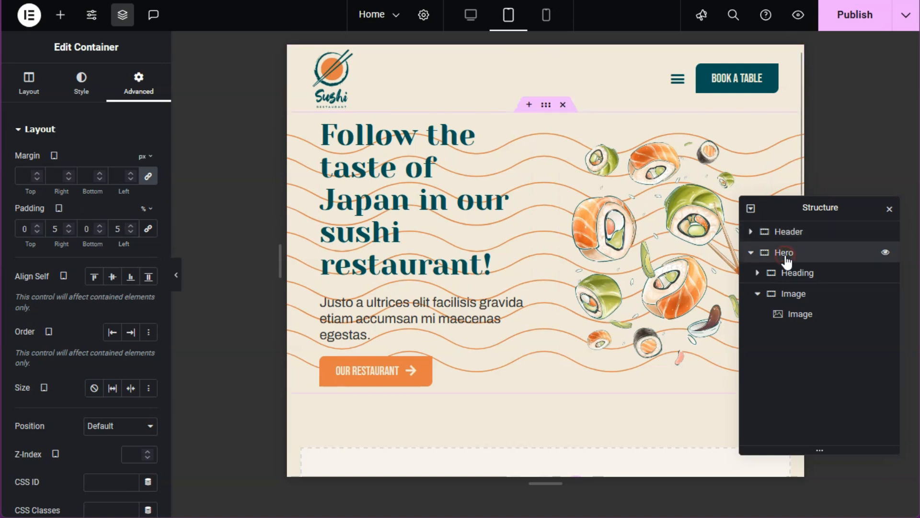
pyautogui.click(547, 17)
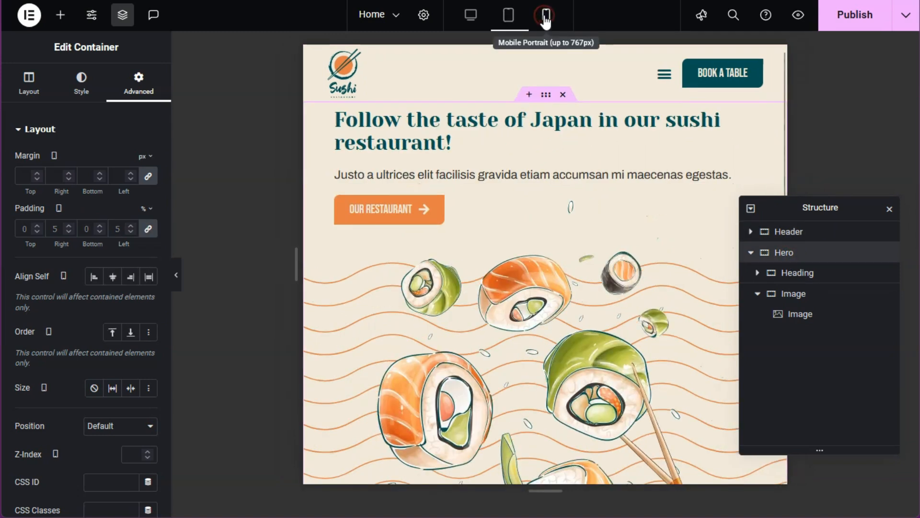
pyautogui.click(150, 230)
pyautogui.click(56, 229)
pyautogui.write('8')
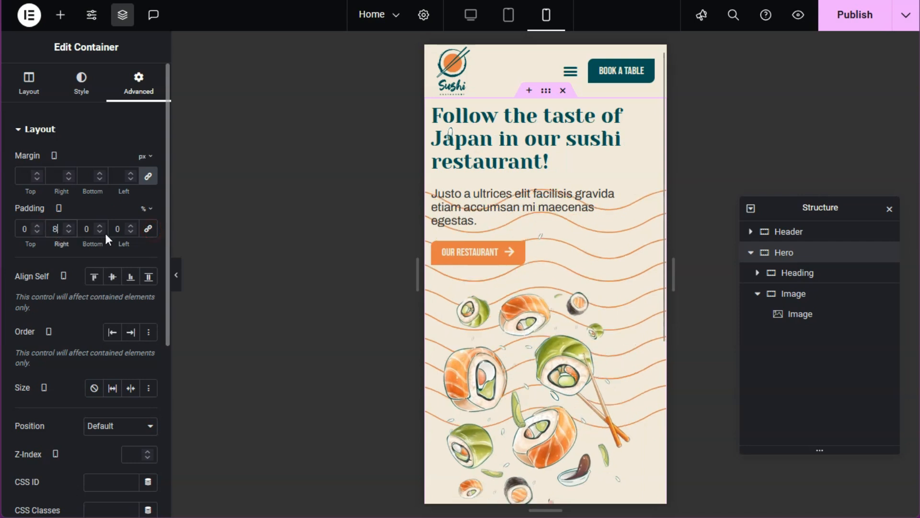
pyautogui.press('Tab')
pyautogui.press('Tab')
pyautogui.write('8')
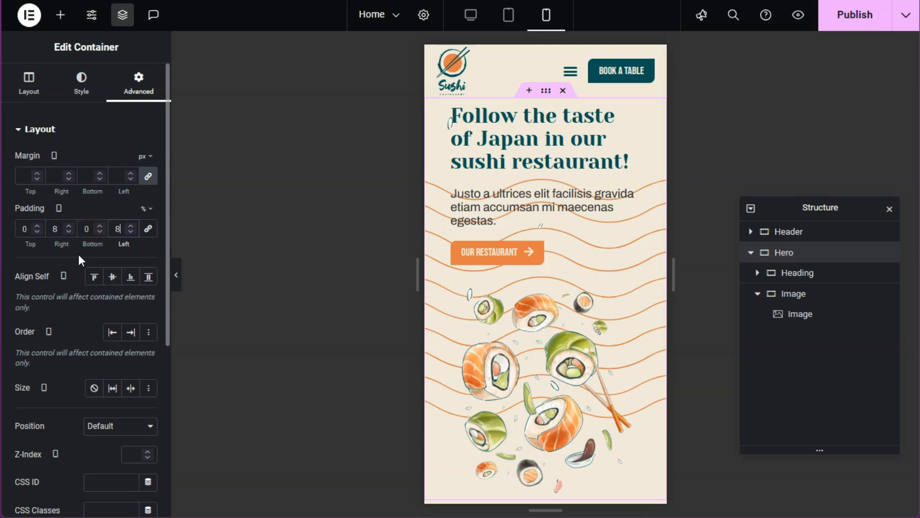
# Step: Set the Header container's mobile padding to 8% on the right and left, and raise the top padding by one increment
pyautogui.click(786, 231)
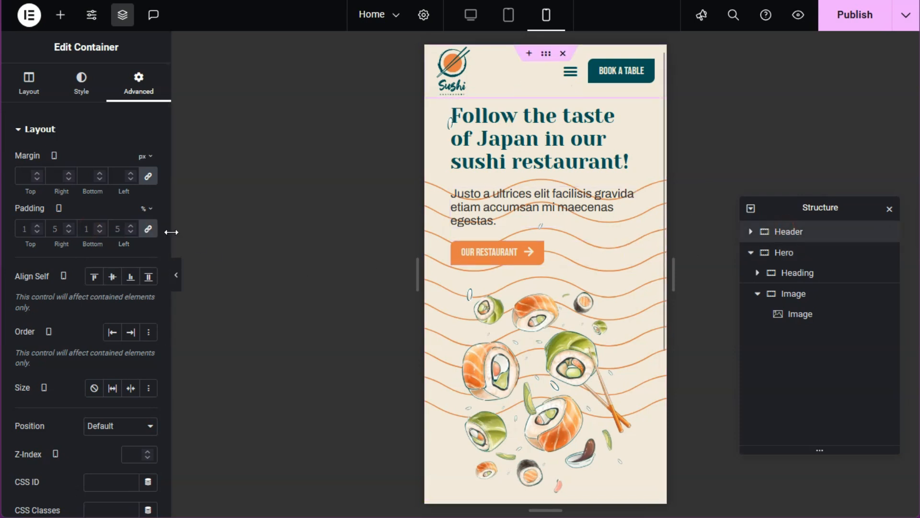
pyautogui.click(147, 230)
pyautogui.doubleClick(57, 228)
pyautogui.click(18, 226)
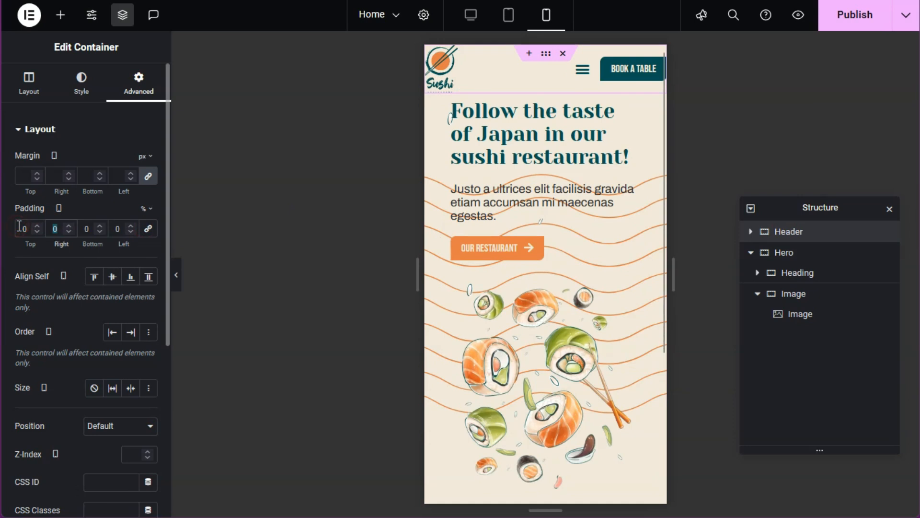
pyautogui.write('8')
pyautogui.doubleClick(119, 229)
pyautogui.write('8')
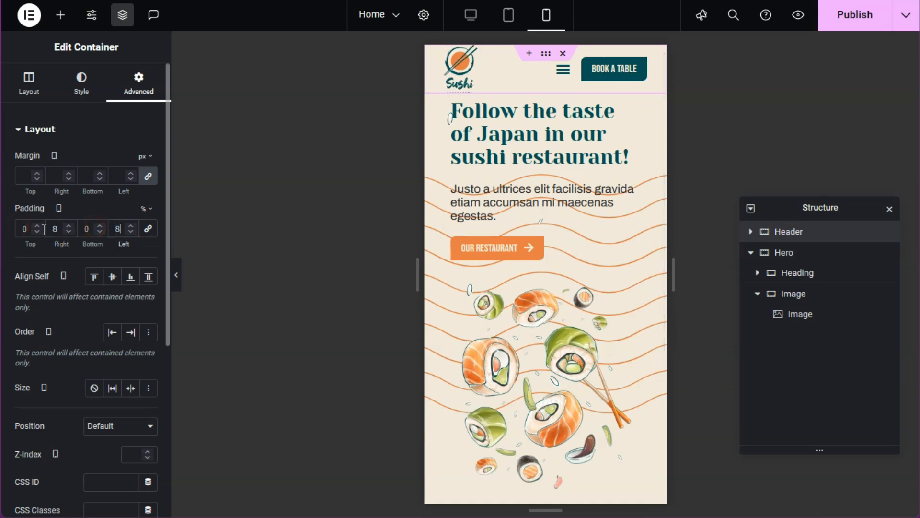
pyautogui.click(37, 226)
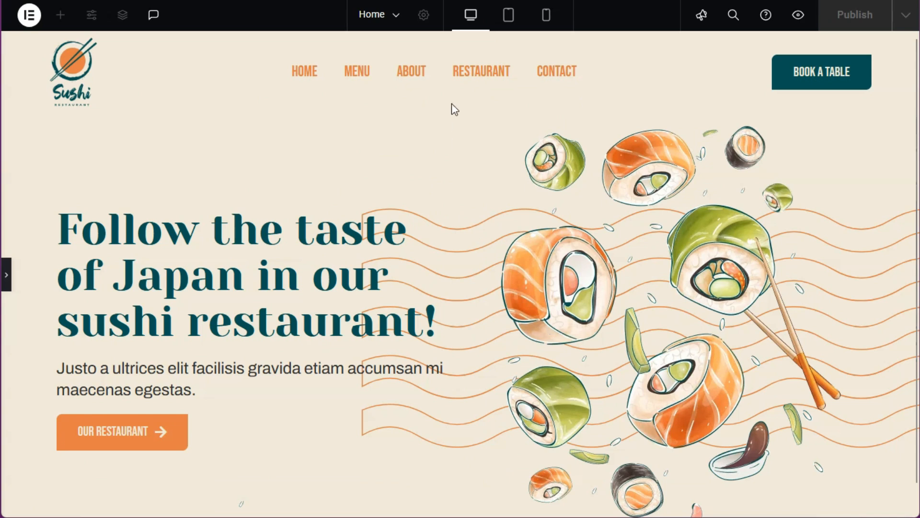
# Step: Preview the header and hero section in the tablet and mobile layouts
pyautogui.click(509, 21)
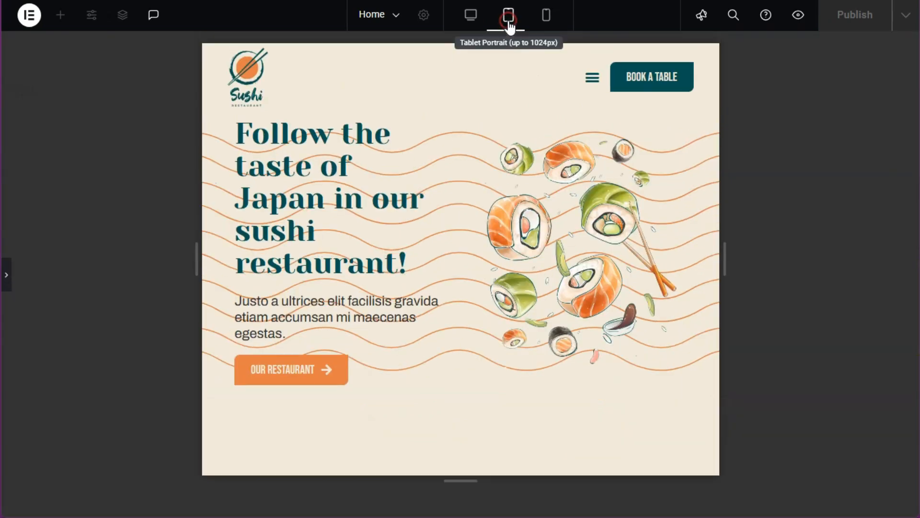
pyautogui.click(545, 24)
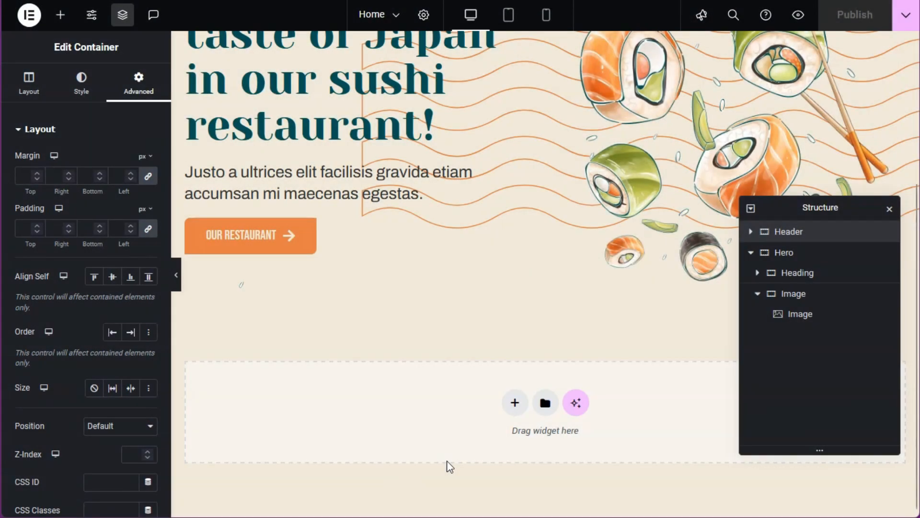
# Step: Add a Flexbox container with column direction below the Hero and name it Chef Specials
pyautogui.click(516, 404)
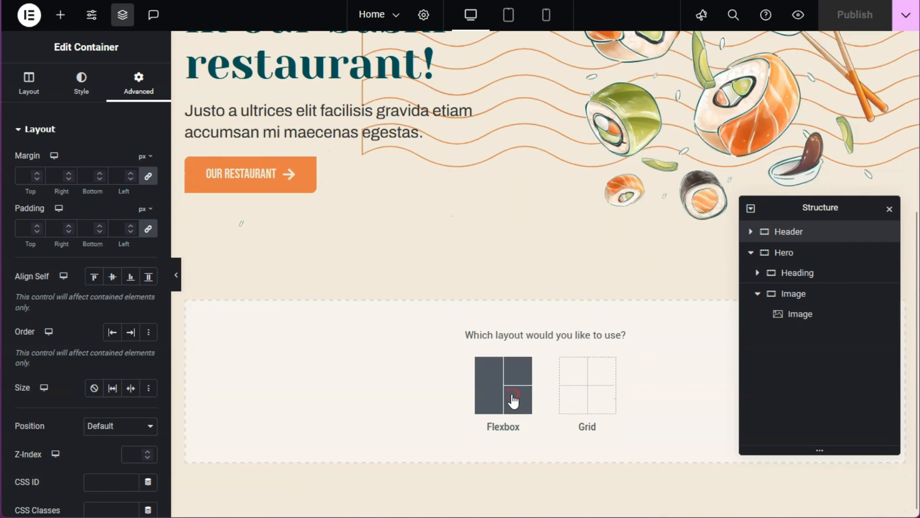
pyautogui.click(513, 400)
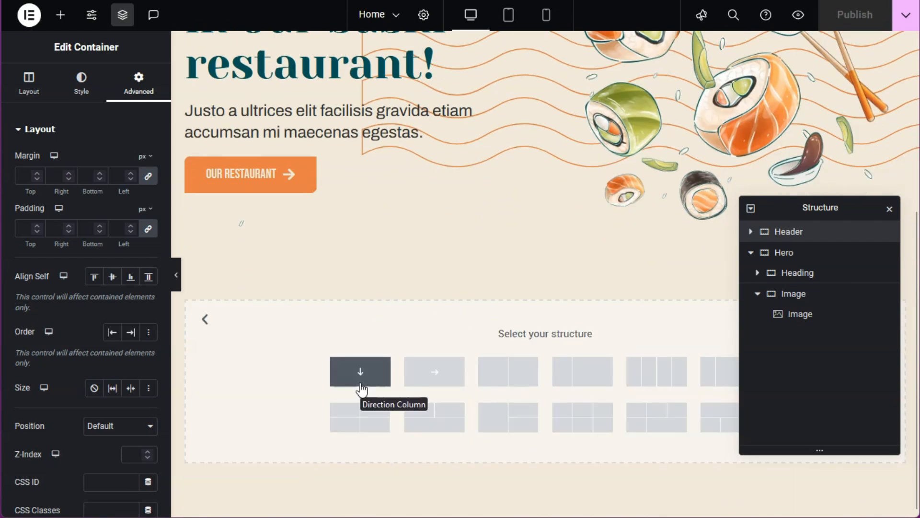
pyautogui.click(360, 373)
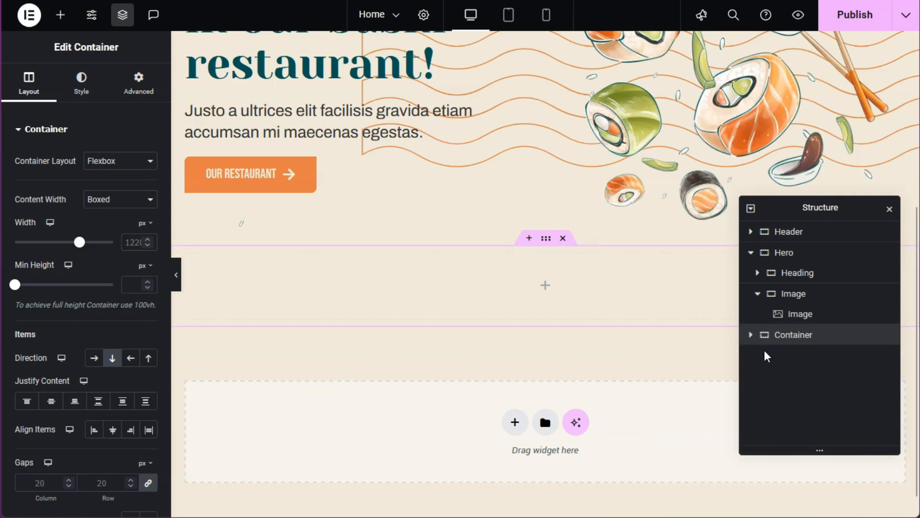
pyautogui.doubleClick(790, 335)
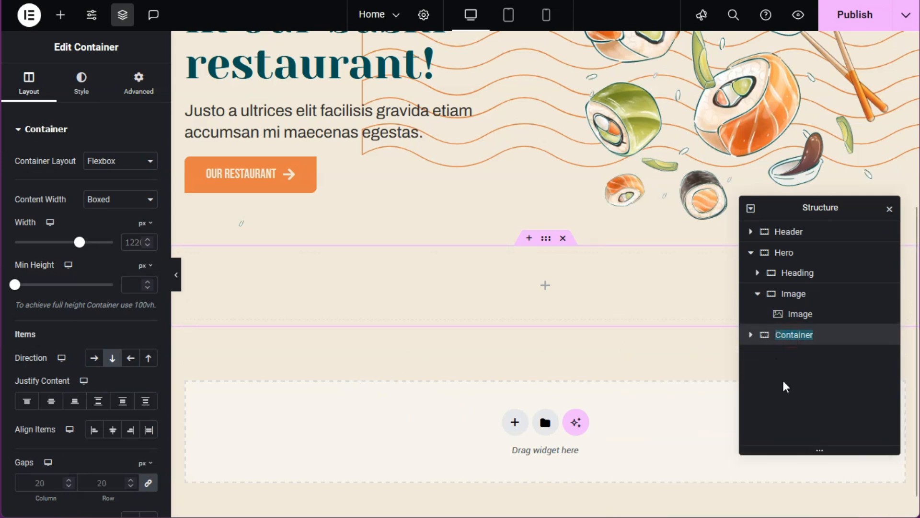
pyautogui.write('Chef Specials')
pyautogui.press('Return')
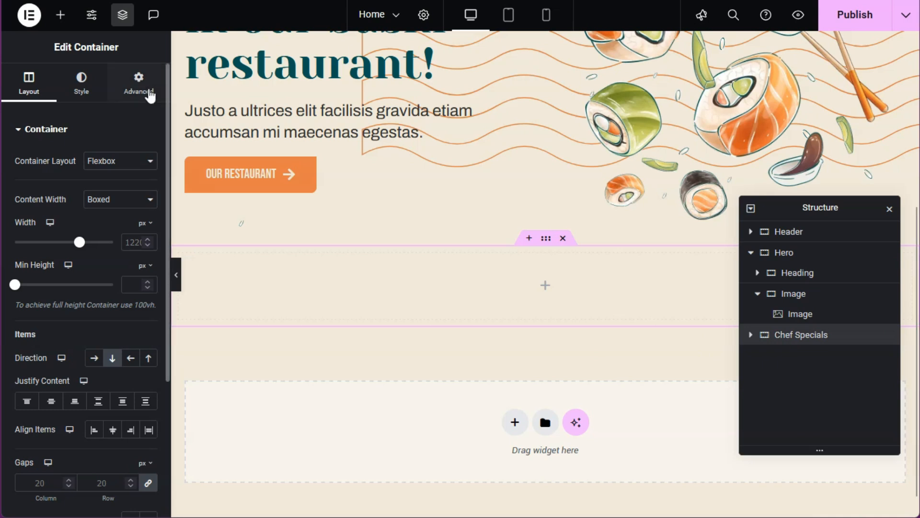
# Step: Add an Image widget to the Chef Specials container and insert the small sushi-and-chopsticks icon from the media library
pyautogui.click(60, 14)
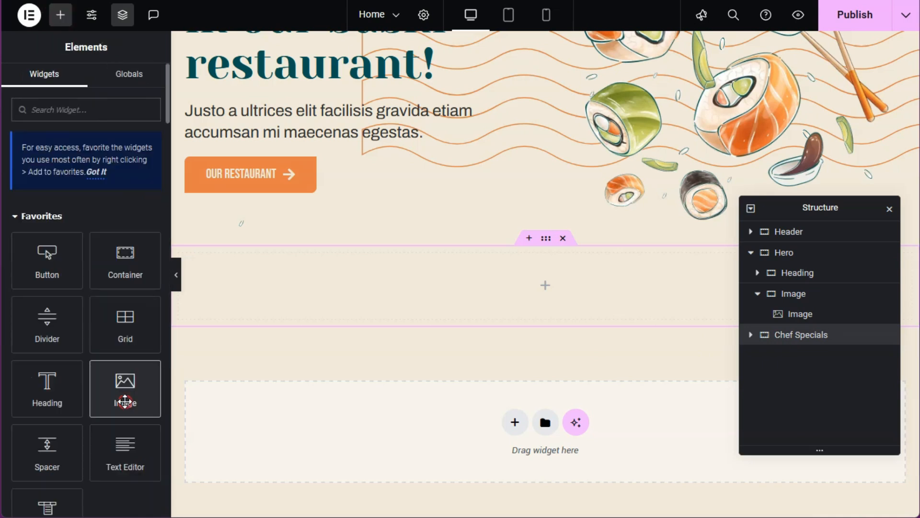
pyautogui.click(125, 399)
pyautogui.click(114, 205)
pyautogui.scroll(-10, 499, 308)
pyautogui.click(318, 292)
pyautogui.click(867, 477)
# Step: Set the width of the icon image in the Chef Specials container to 60 px
pyautogui.click(82, 84)
pyautogui.click(145, 184)
pyautogui.click(144, 184)
pyautogui.click(129, 203)
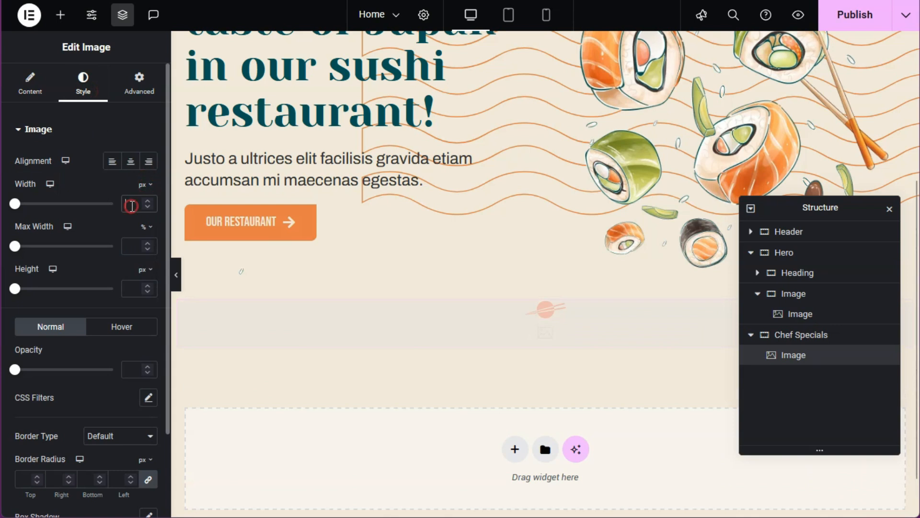
pyautogui.write('60')
# Step: Add a Heading widget below the icon with the text "Our chef’s specials"
pyautogui.click(60, 15)
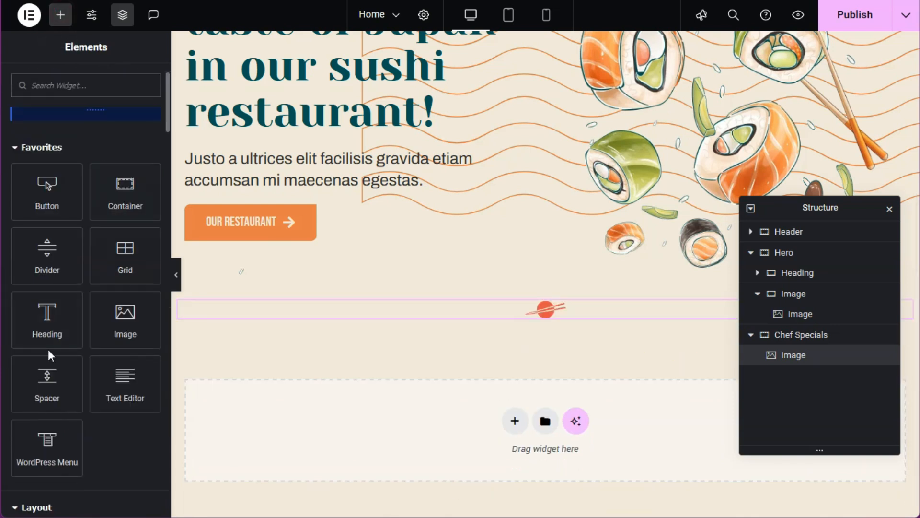
pyautogui.click(48, 329)
pyautogui.write('Our chef’s specials')
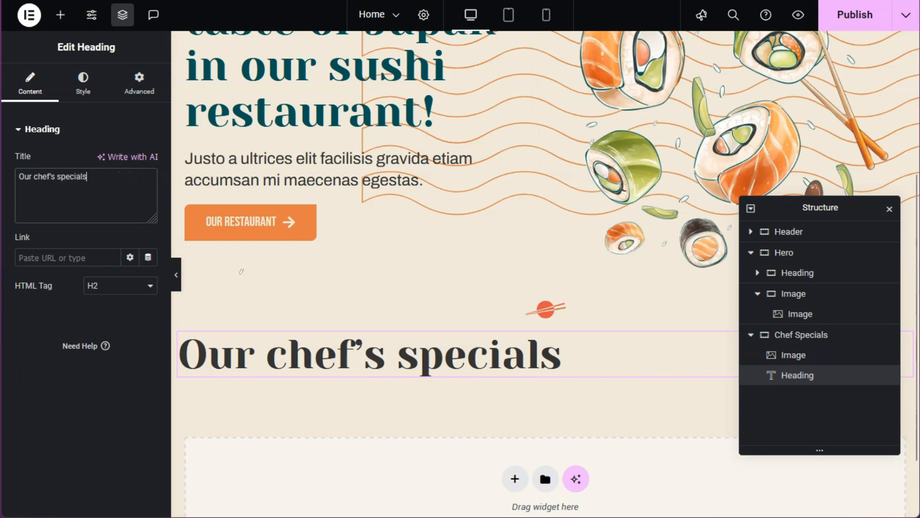
# Step: Give the "Our chef’s specials" heading the global Primary text color and center alignment
pyautogui.click(83, 84)
pyautogui.click(130, 189)
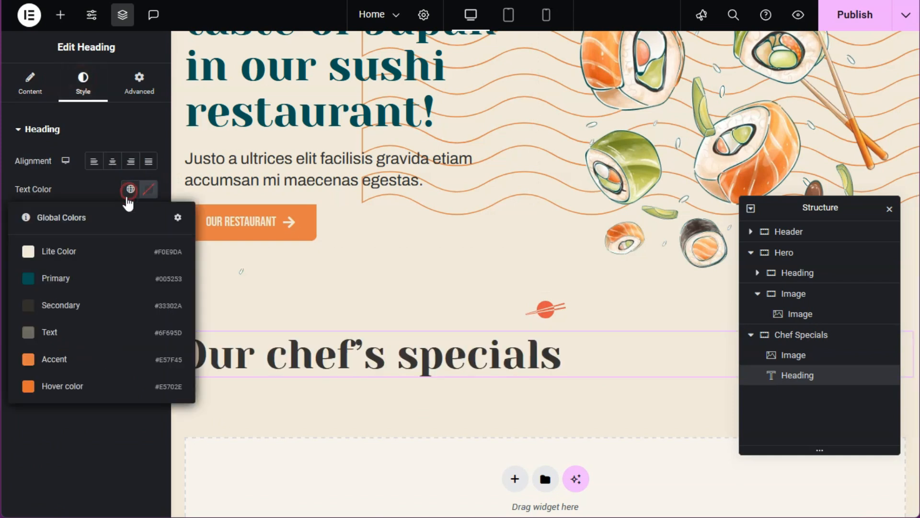
pyautogui.click(111, 278)
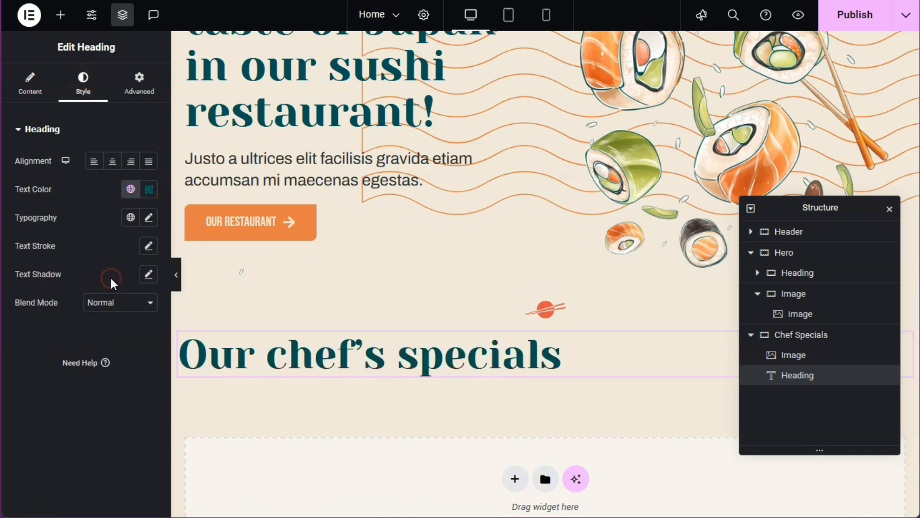
pyautogui.click(112, 163)
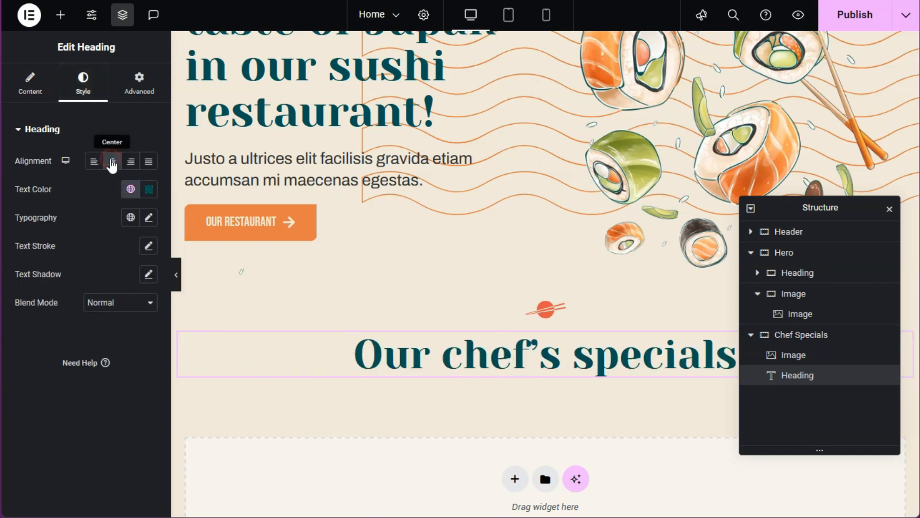
# Step: Add a second Heading widget reading "Mattis nibh odio sed urna. Turpis suspendisse ullamcorper" and set its HTML tag to p
pyautogui.click(61, 15)
pyautogui.scroll(-3, 66, 148)
pyautogui.click(46, 252)
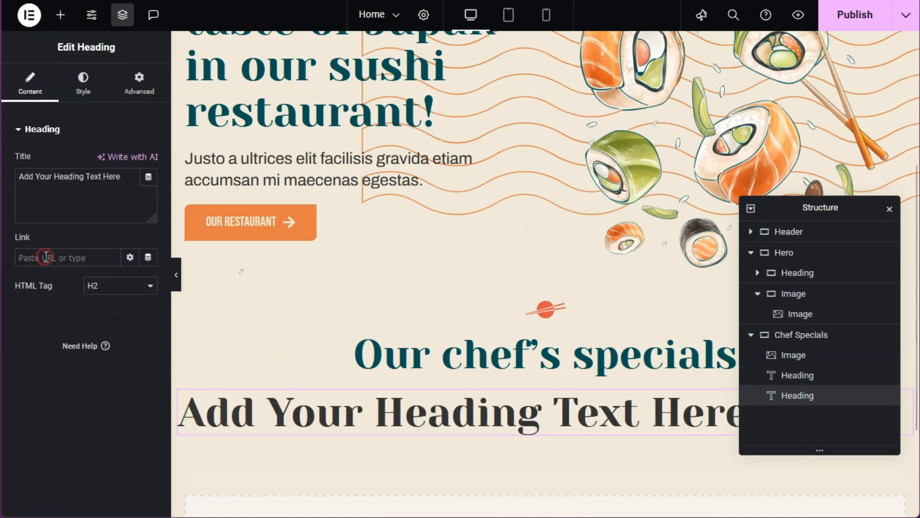
pyautogui.write('Mattis nibh odio sed urna. Turpis suspendisse ullamcorper')
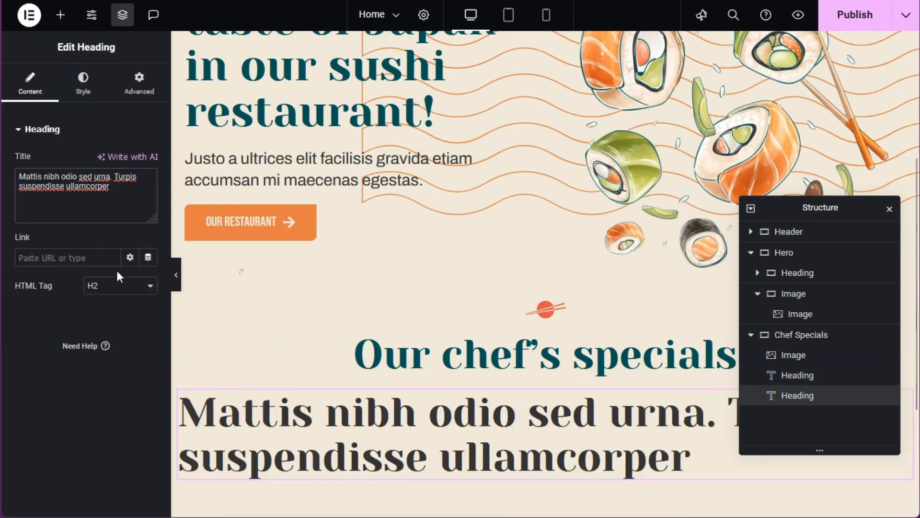
pyautogui.click(108, 287)
pyautogui.click(113, 425)
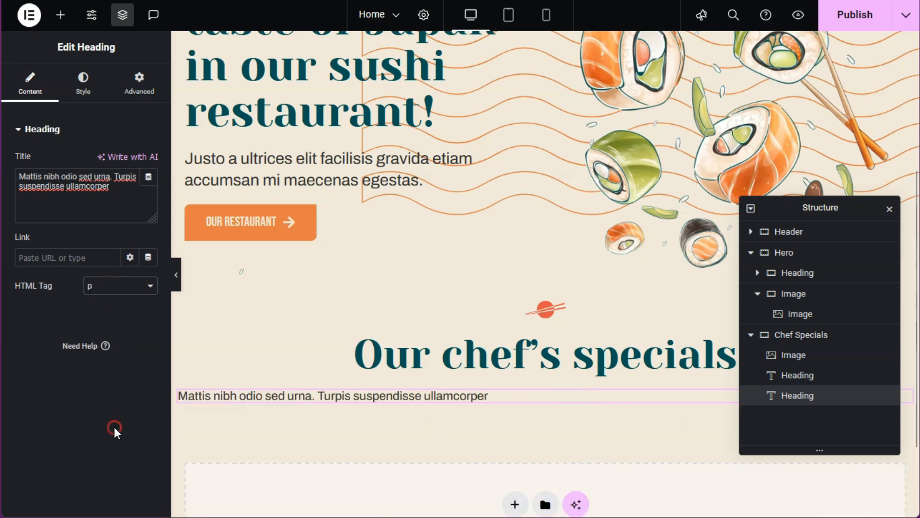
# Step: Center the "Mattis nibh odio" text and apply the Hero content global font to it
pyautogui.click(89, 90)
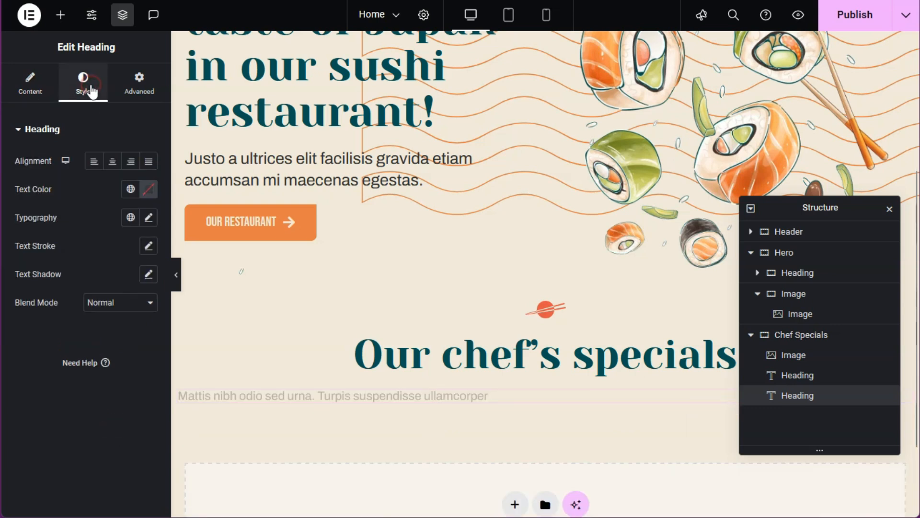
pyautogui.click(114, 164)
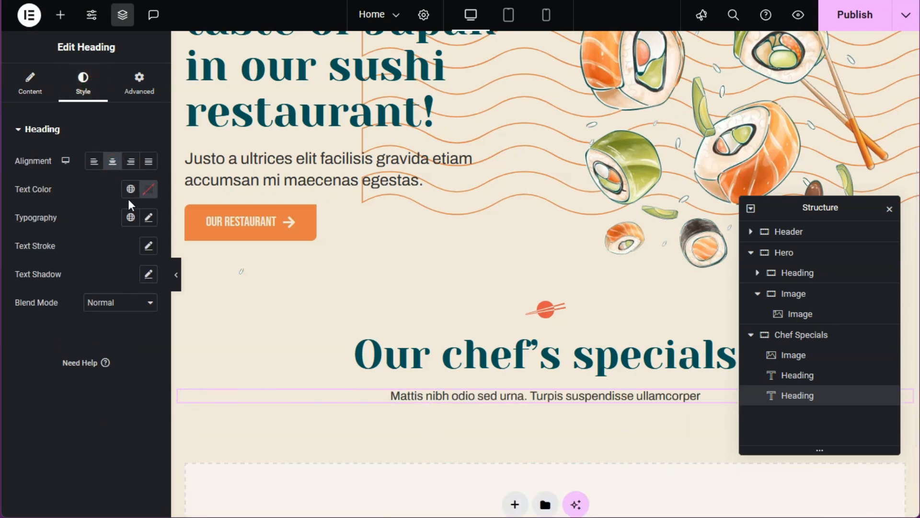
pyautogui.click(131, 217)
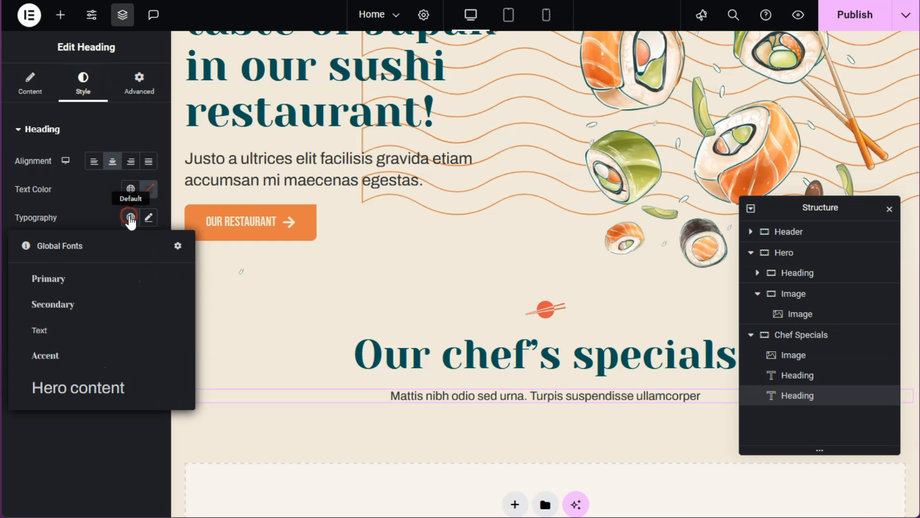
pyautogui.click(106, 393)
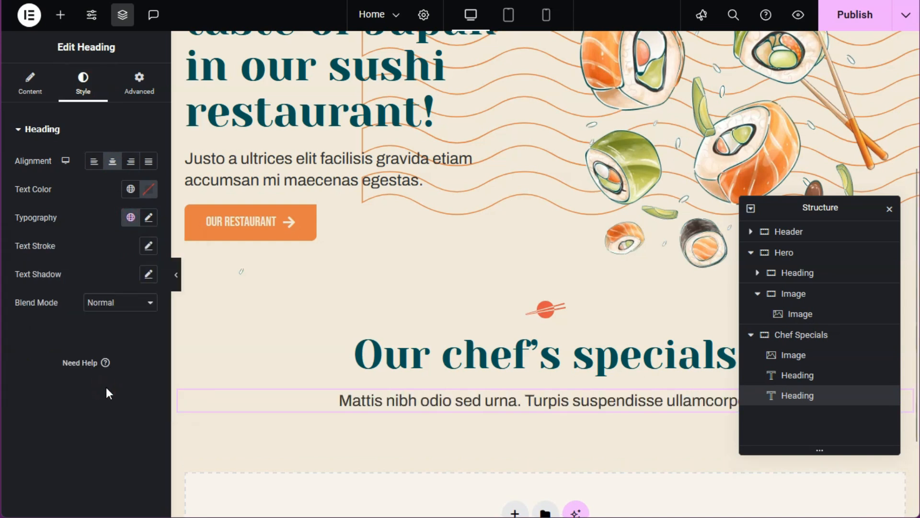
# Step: Add a container below the Chef Specials text and set its direction to horizontal row
pyautogui.click(60, 14)
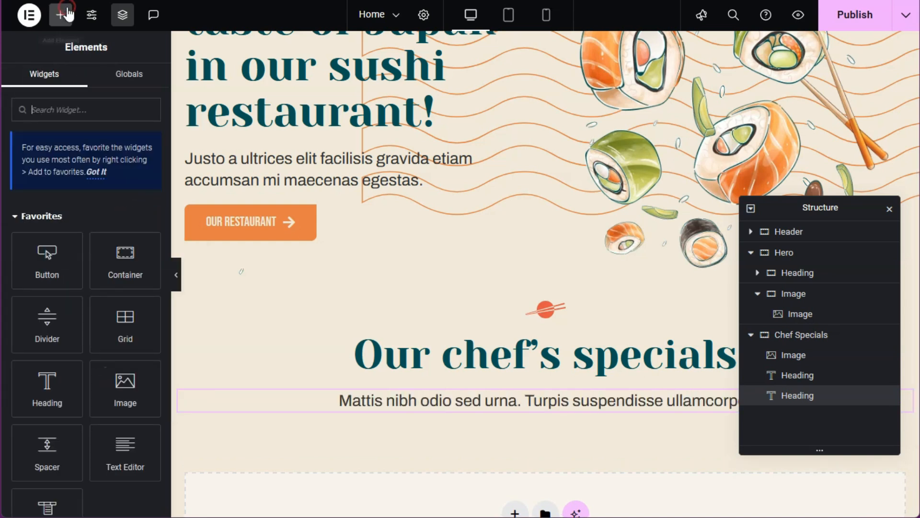
pyautogui.click(128, 277)
pyautogui.scroll(-3, 93, 264)
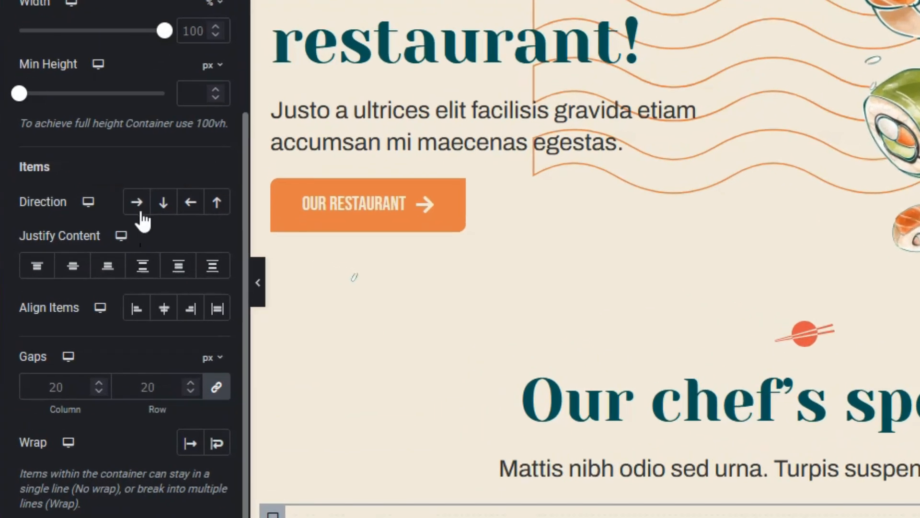
pyautogui.click(138, 203)
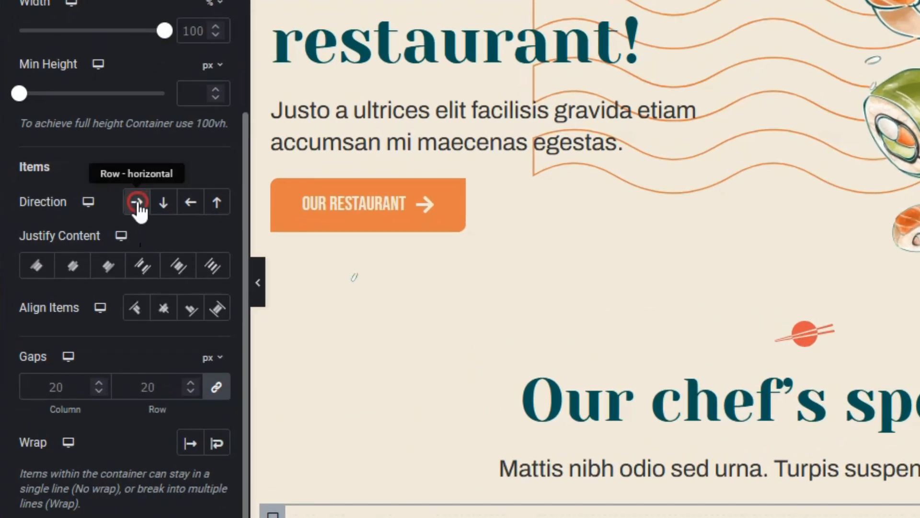
# Step: Unlink the new container's margins and set the top and bottom margins to 5%
pyautogui.scroll(5, 123, 107)
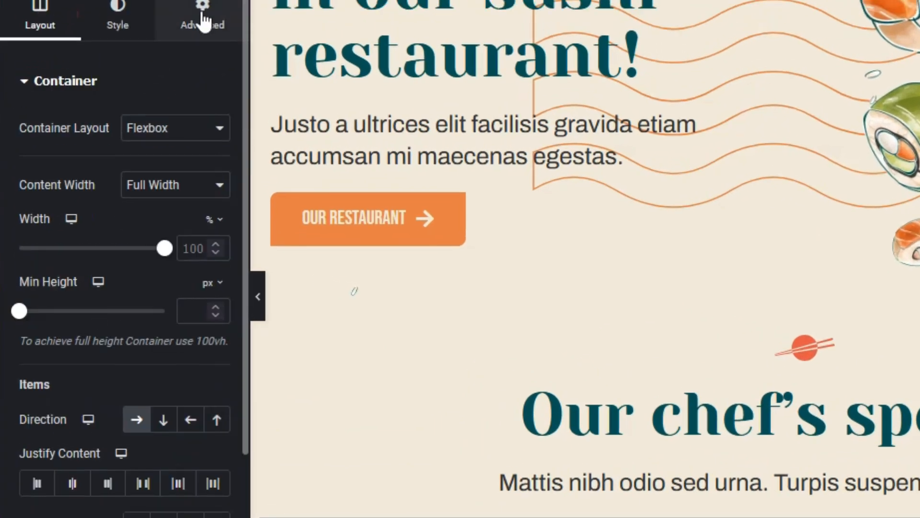
pyautogui.click(202, 22)
pyautogui.click(216, 207)
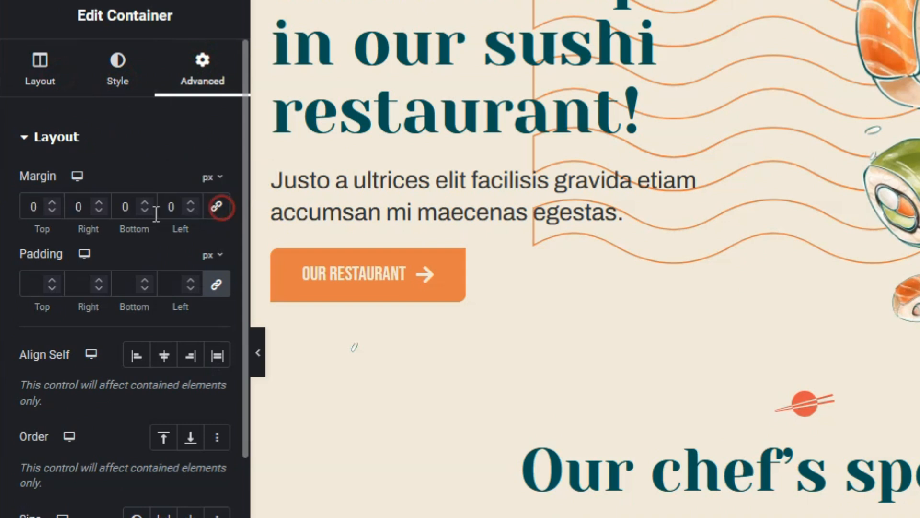
pyautogui.moveTo(26, 210); pyautogui.dragTo(57, 217)
pyautogui.hotkey('shift', '5')
pyautogui.write('5')
pyautogui.moveTo(132, 203); pyautogui.dragTo(83, 203)
pyautogui.write('5')
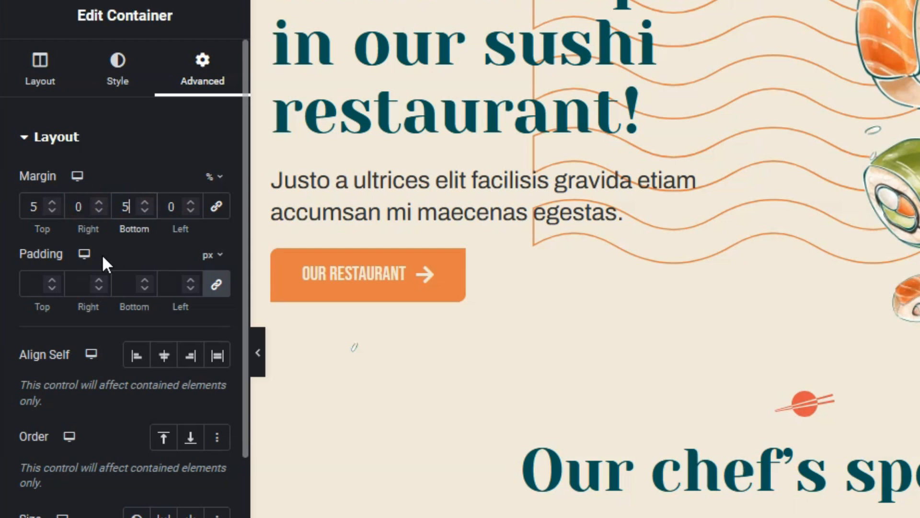
# Step: Set the container's padding to 0 on all sides and rename it Content
pyautogui.click(30, 283)
pyautogui.write('0')
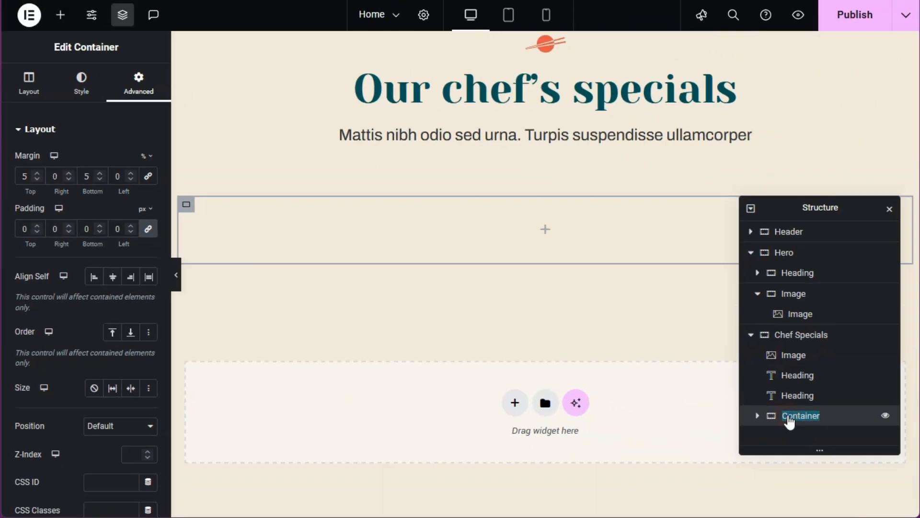
pyautogui.write('Content')
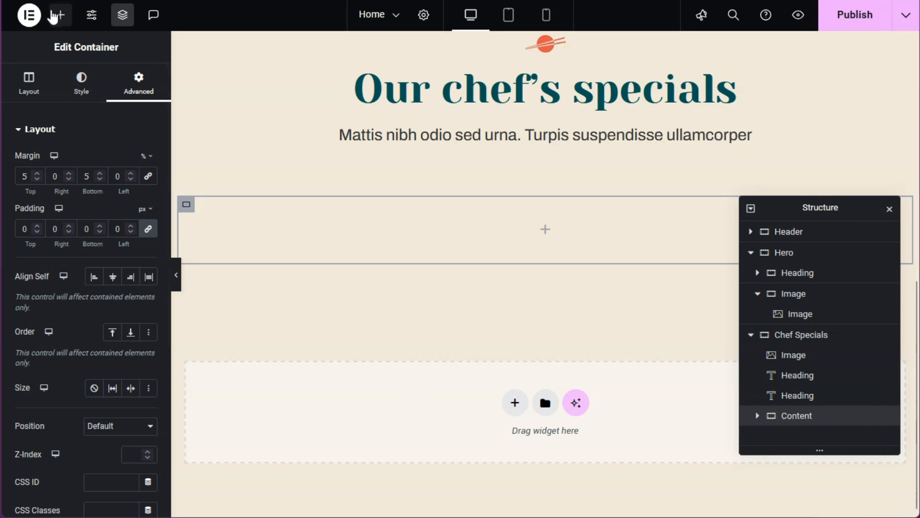
# Step: Add a container inside the Content container and name it L Content
pyautogui.click(61, 14)
pyautogui.click(115, 272)
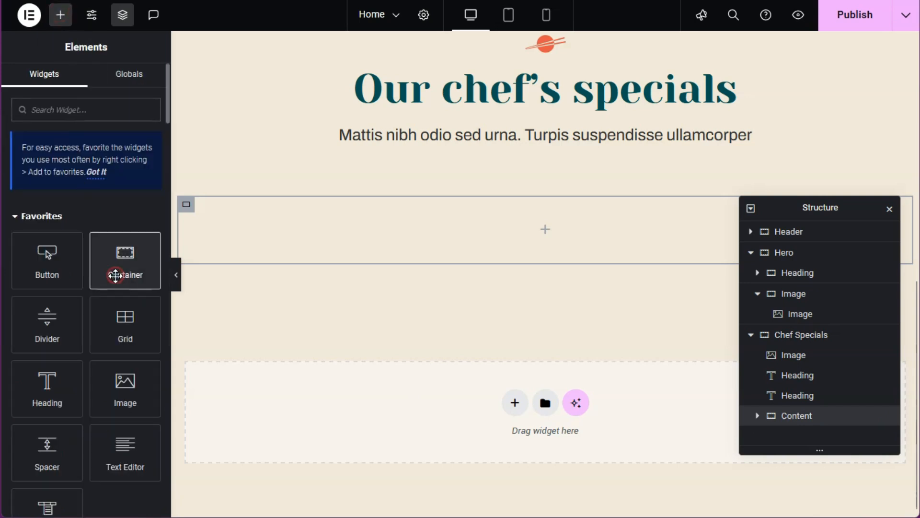
pyautogui.doubleClick(803, 436)
pyautogui.write('L Content')
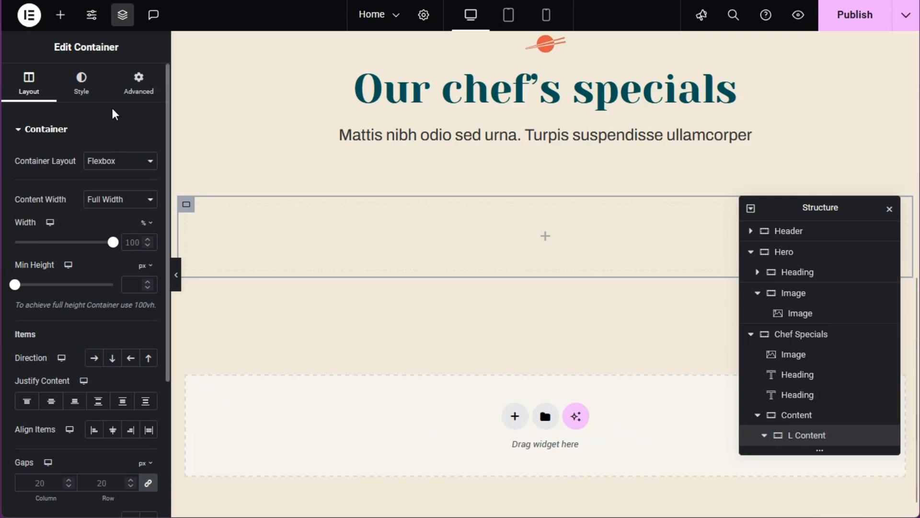
# Step: Give the L Content container a classic background in white
pyautogui.click(81, 84)
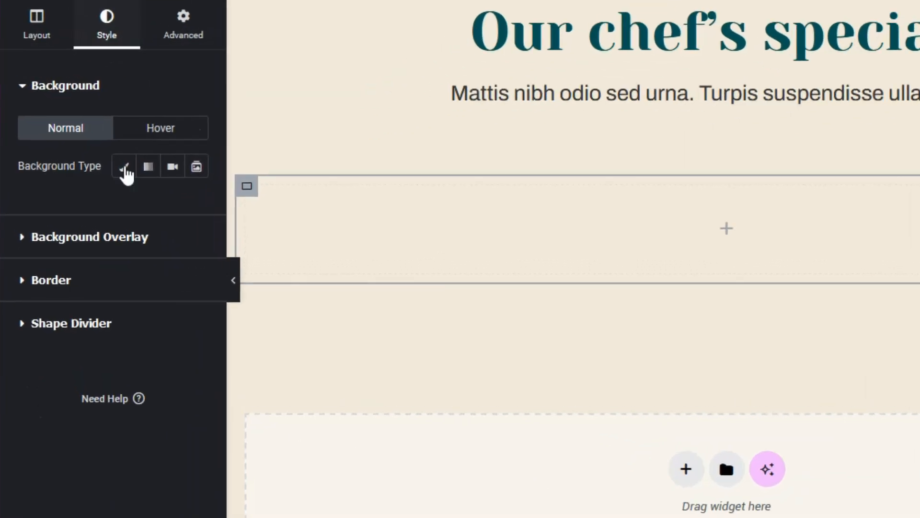
pyautogui.click(94, 190)
pyautogui.click(217, 198)
pyautogui.moveTo(170, 298); pyautogui.dragTo(22, 234)
pyautogui.click(72, 187)
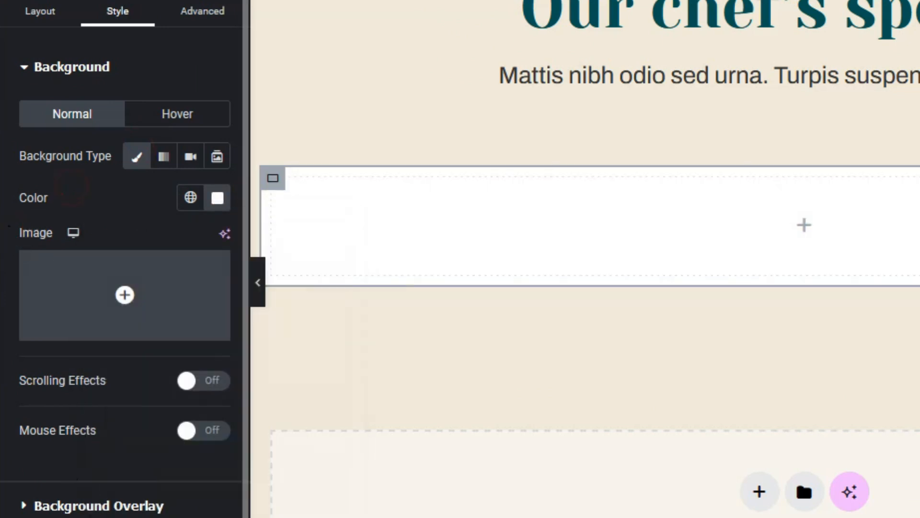
# Step: Set the L Content container's border radius to 24 px for top and bottom and 0 for right and left, with the values unlinked
pyautogui.click(90, 517)
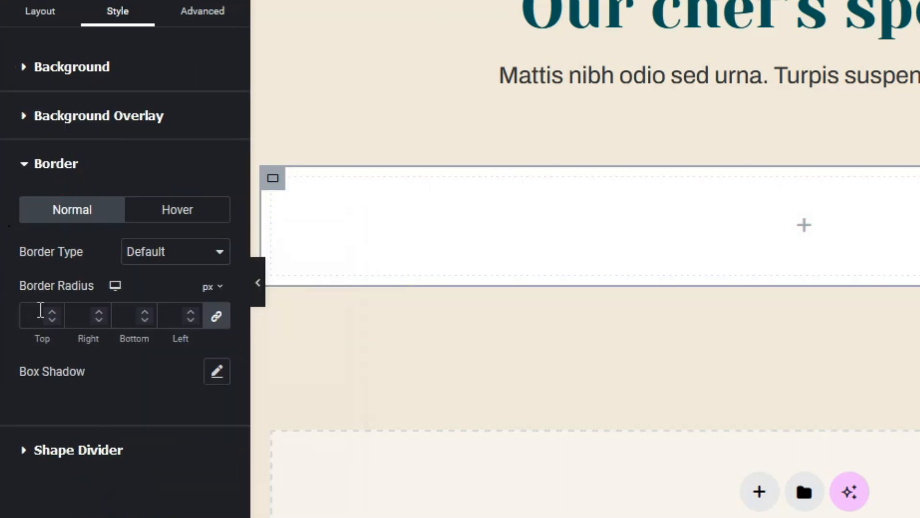
pyautogui.click(39, 312)
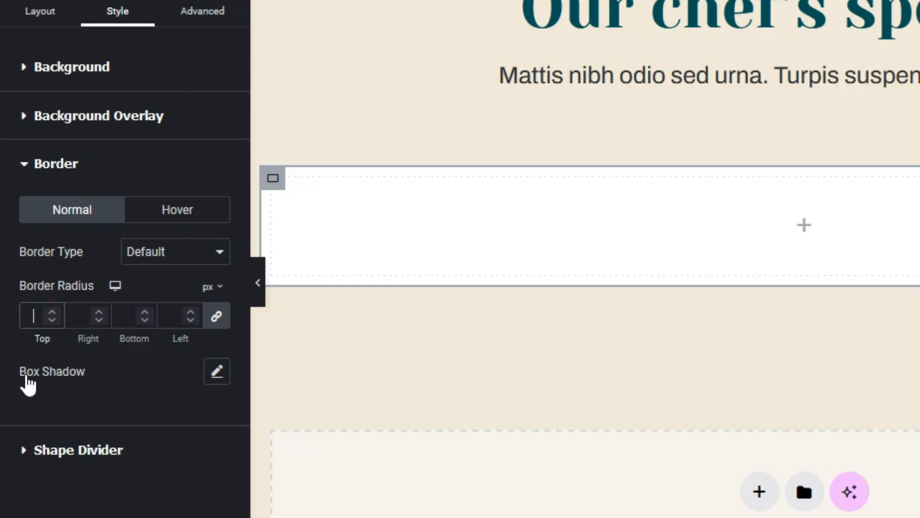
pyautogui.write('24')
pyautogui.click(216, 316)
pyautogui.doubleClick(88, 317)
pyautogui.write('0')
pyautogui.doubleClick(168, 316)
pyautogui.write('0')
pyautogui.click(123, 317)
# Step: Set the L Content container's padding to 40 px on all sides
pyautogui.click(202, 10)
pyautogui.click(27, 298)
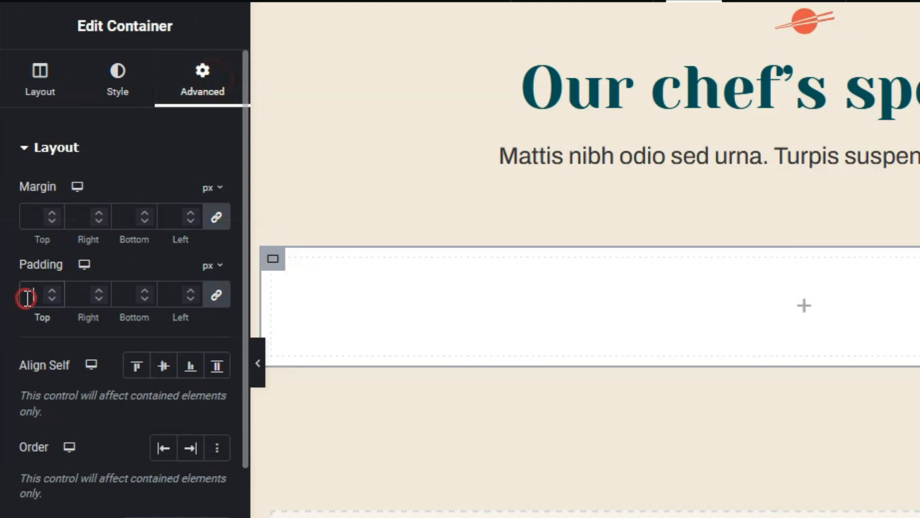
pyautogui.write('40')
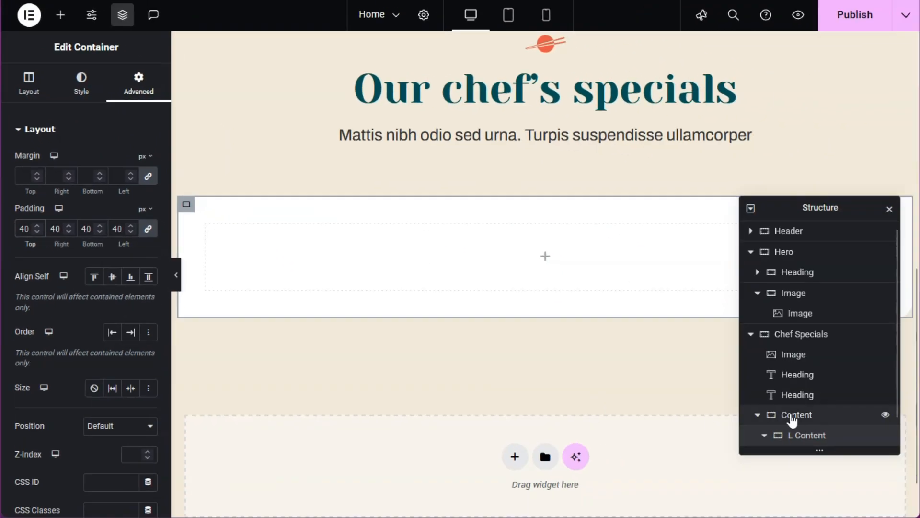
# Step: Add a second container inside the Content container, beside L Content, and name it R Content
pyautogui.click(794, 415)
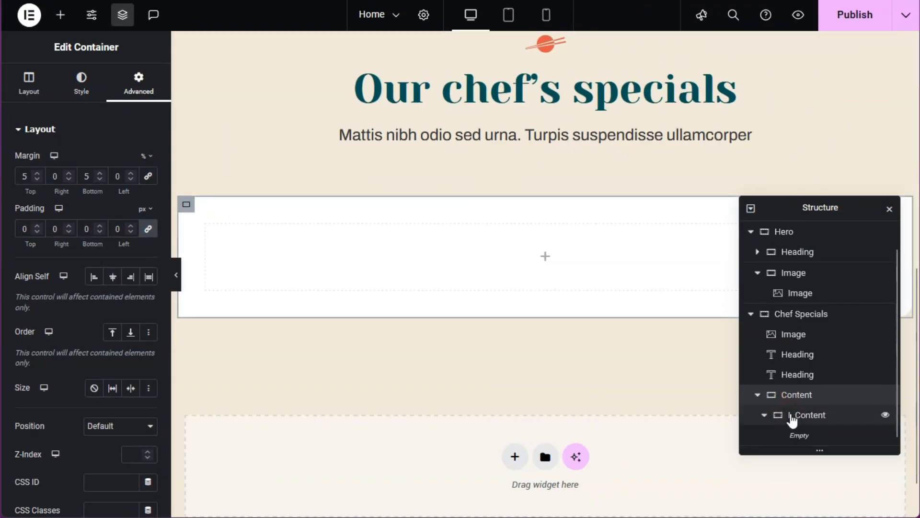
pyautogui.click(60, 15)
pyautogui.click(124, 266)
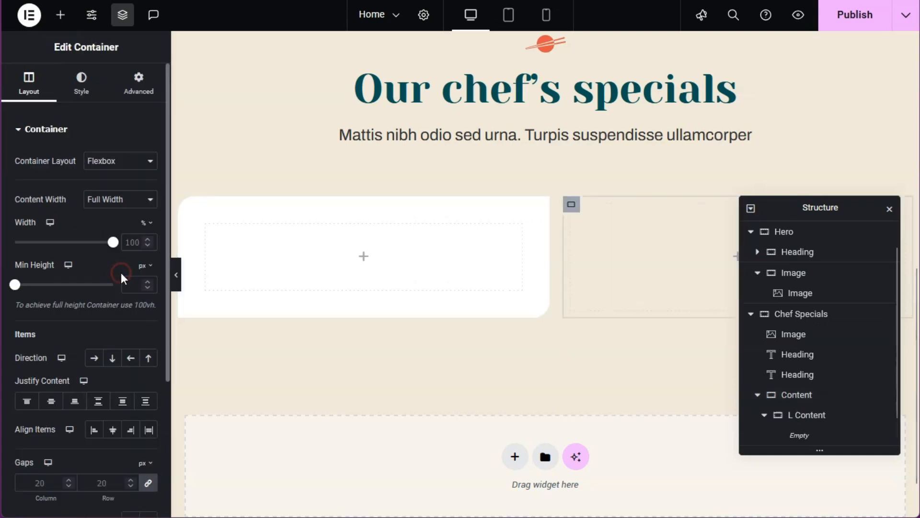
pyautogui.doubleClick(797, 436)
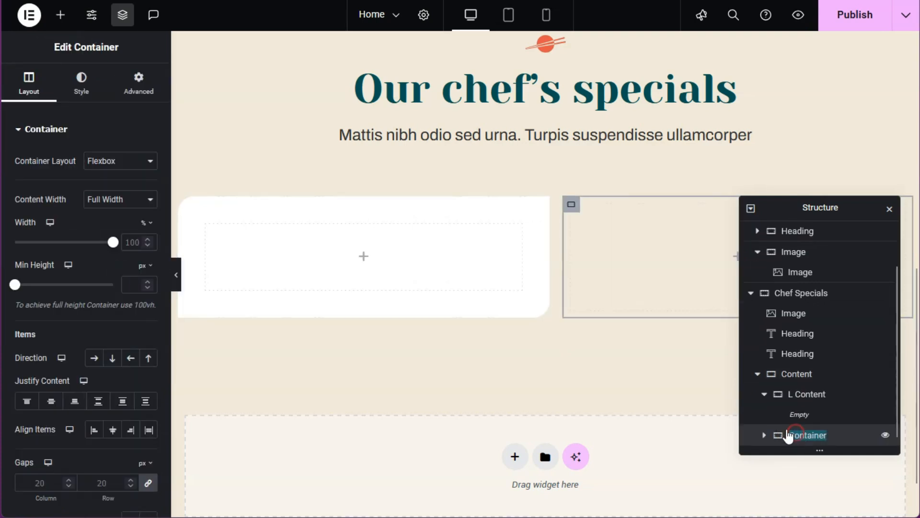
pyautogui.write('R Content')
pyautogui.press('Return')
# Step: Add the noodle bowl illustration from the media library to the L Content container and set its width to 80%
pyautogui.click(808, 398)
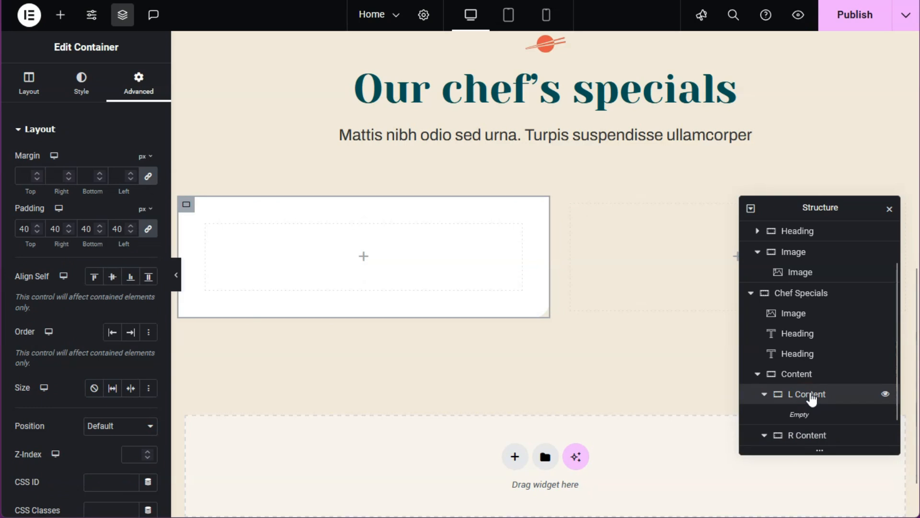
pyautogui.click(61, 15)
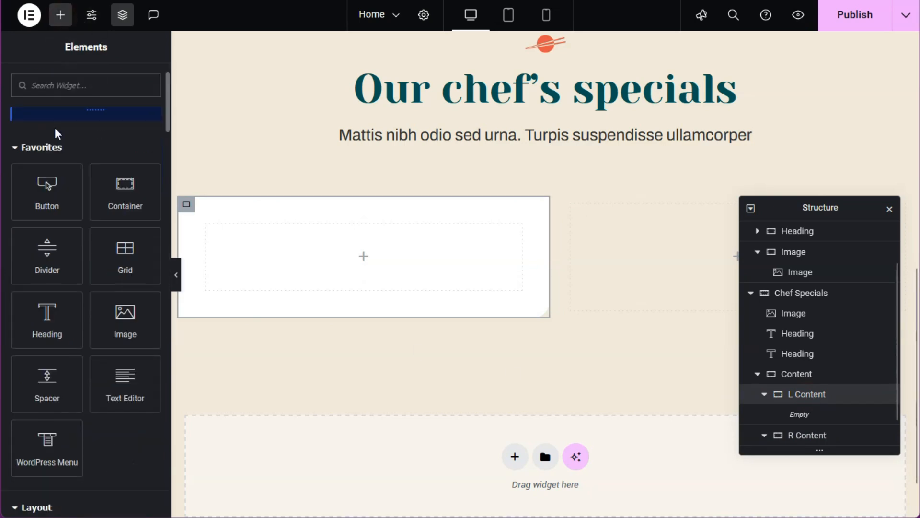
pyautogui.click(125, 320)
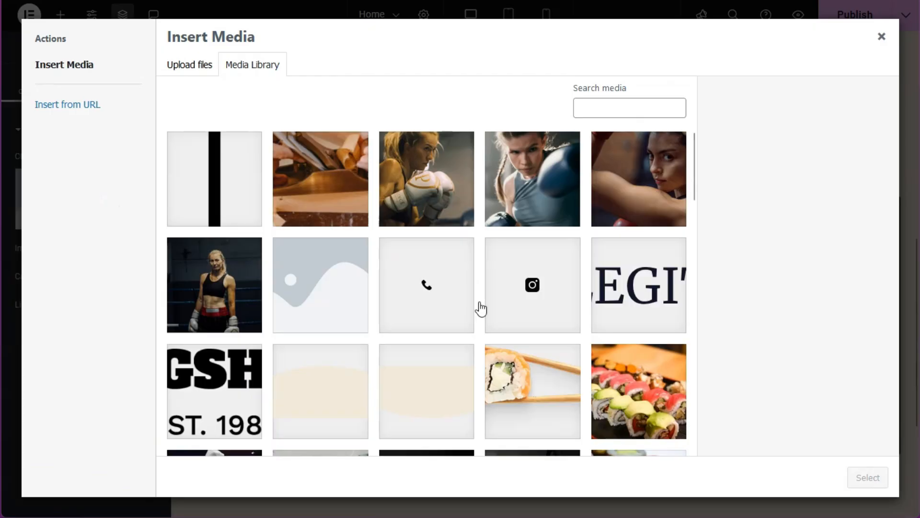
pyautogui.scroll(-10, 481, 309)
pyautogui.click(470, 308)
pyautogui.click(867, 477)
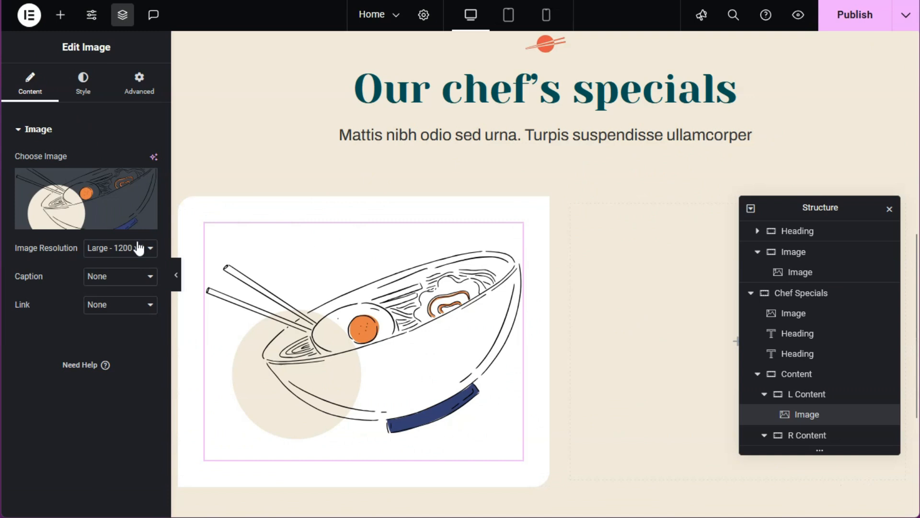
pyautogui.click(83, 86)
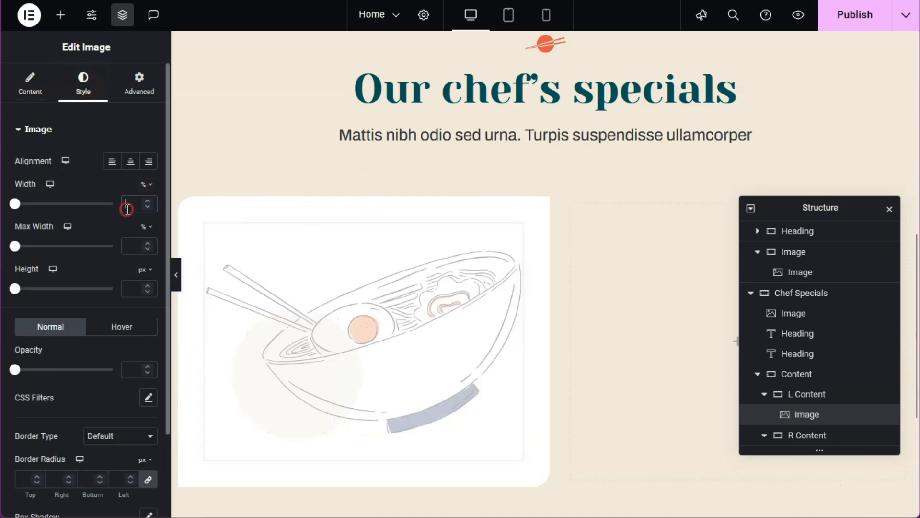
pyautogui.write('80')
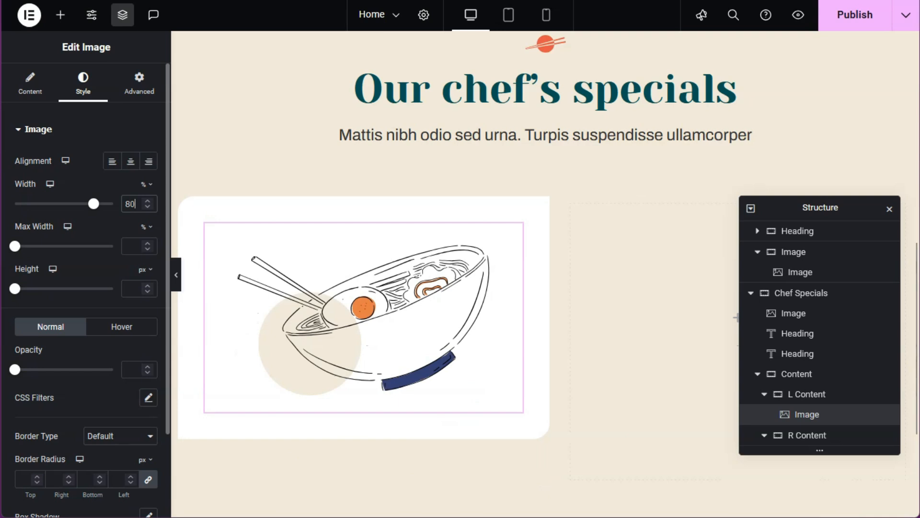
# Step: Add an H3 heading below the noodle bowl image in L Content and give it the dark teal global text color
pyautogui.click(65, 16)
pyautogui.click(96, 171)
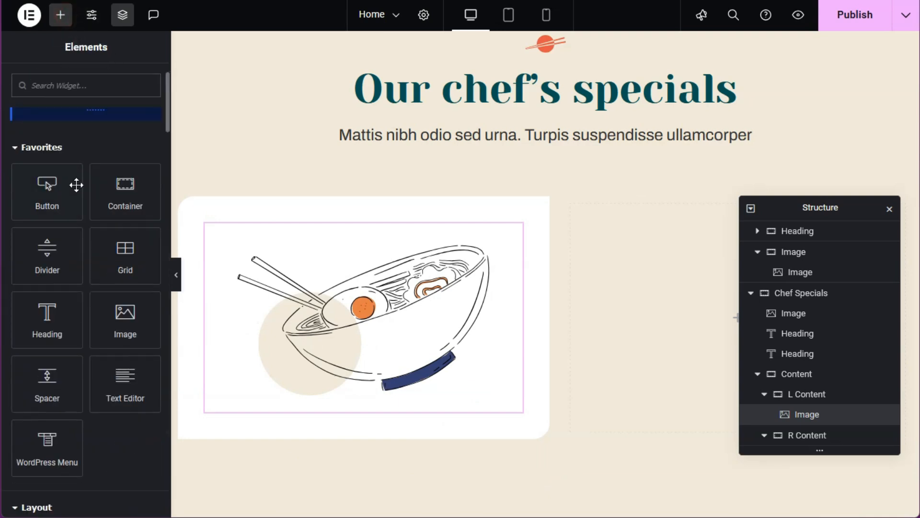
pyautogui.click(50, 328)
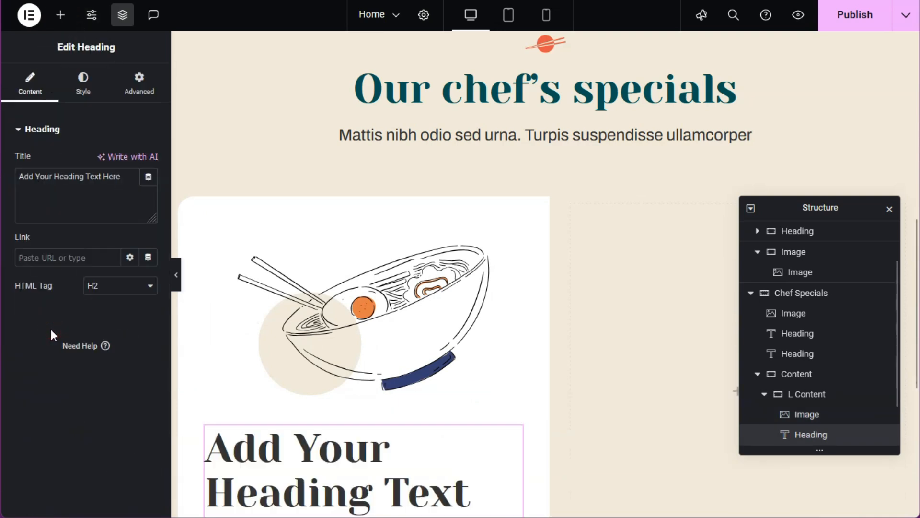
pyautogui.click(112, 287)
pyautogui.click(103, 337)
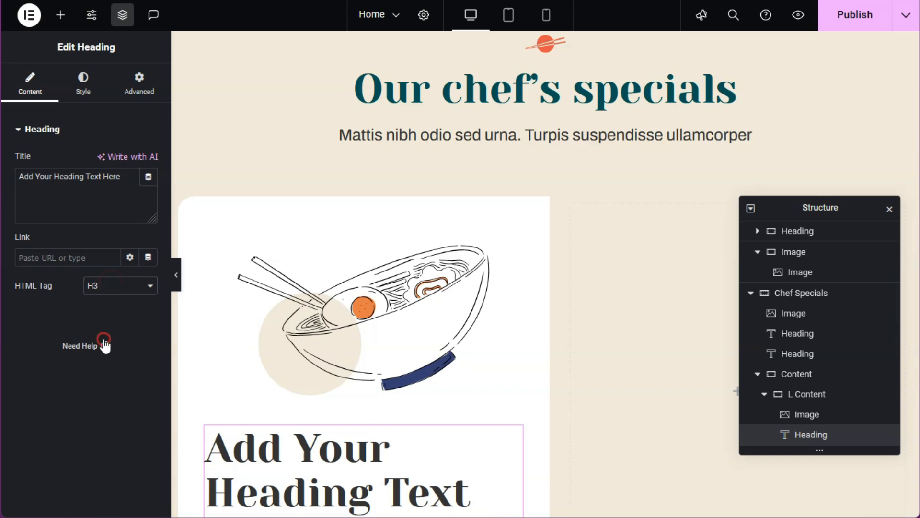
pyautogui.click(83, 82)
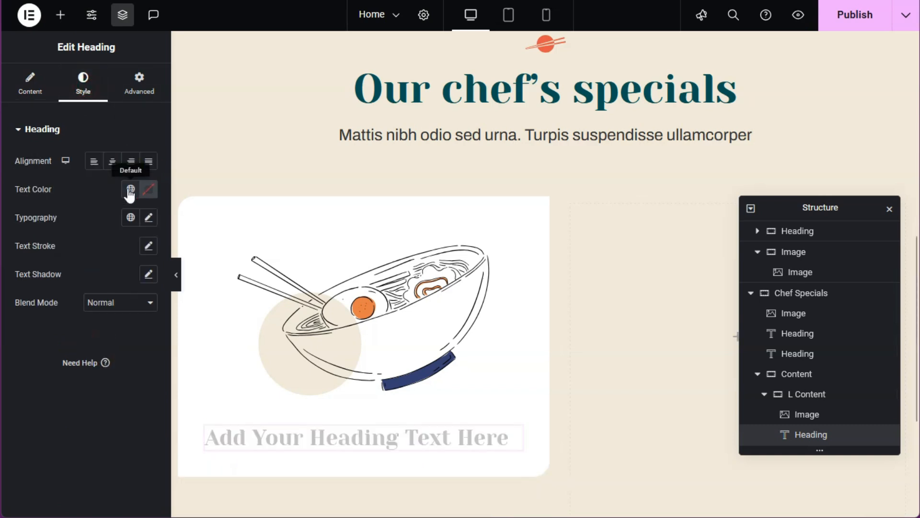
pyautogui.click(130, 190)
pyautogui.click(99, 276)
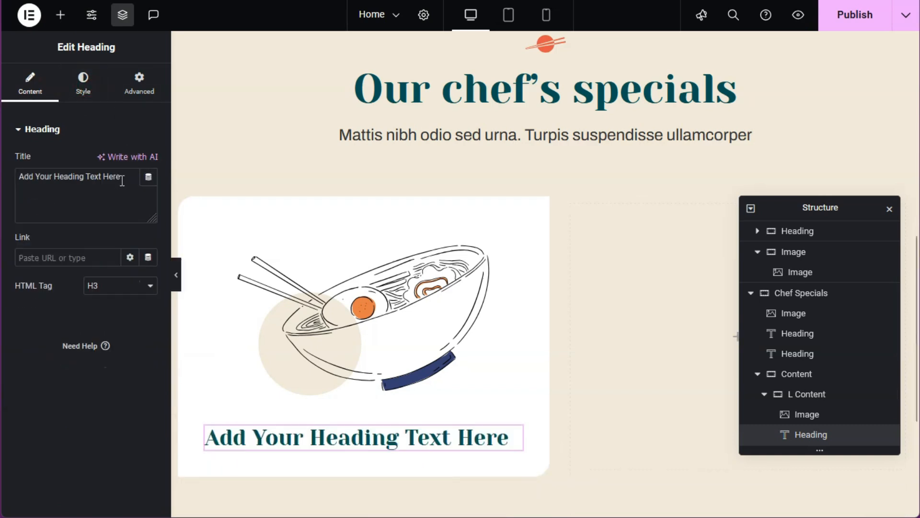
# Step: Set the new L Content heading's title to "Mattis nibh odio sed urna. Turpis suspendisse"
pyautogui.hotkey('ctrl', 'a')
pyautogui.press('BackSpace')
pyautogui.write('Mattis nibh odio sed urna. Turpis suspendisse')
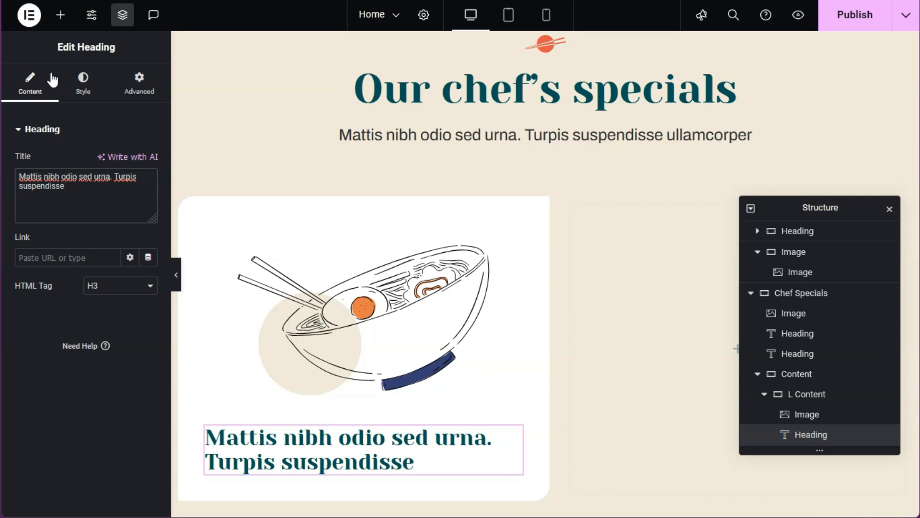
# Step: Add a Text Editor with the default placeholder paragraph below the heading in L Content and open its style settings
pyautogui.click(61, 16)
pyautogui.scroll(-3, 135, 251)
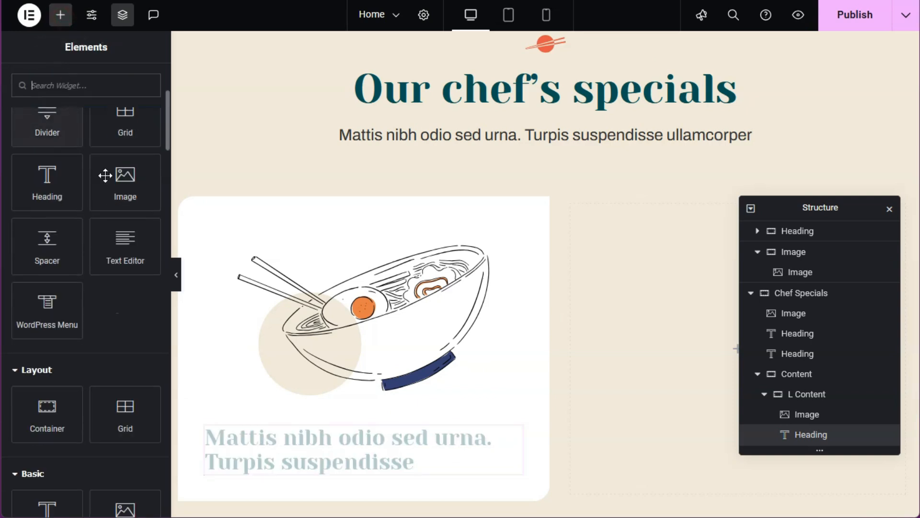
pyautogui.click(135, 251)
pyautogui.click(83, 84)
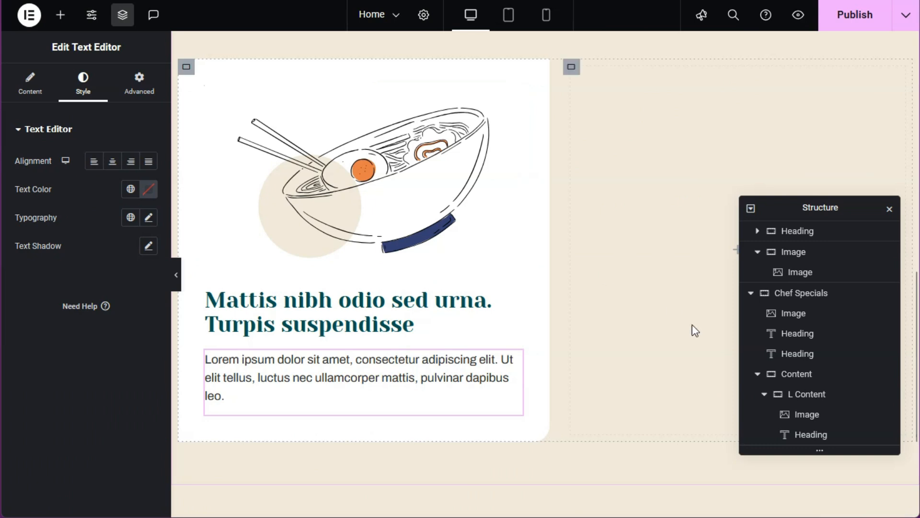
# Step: Set the R Content container's padding to 0 px on all sides
pyautogui.click(765, 393)
pyautogui.click(801, 416)
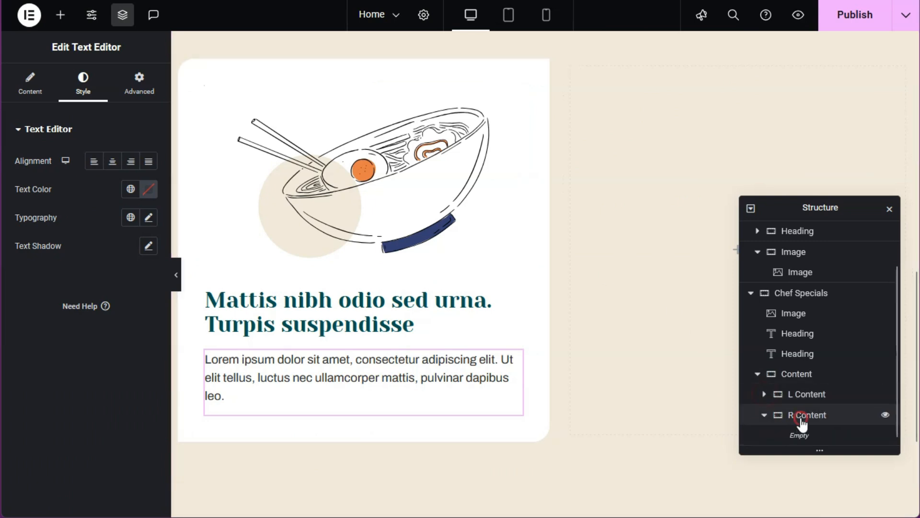
pyautogui.click(136, 85)
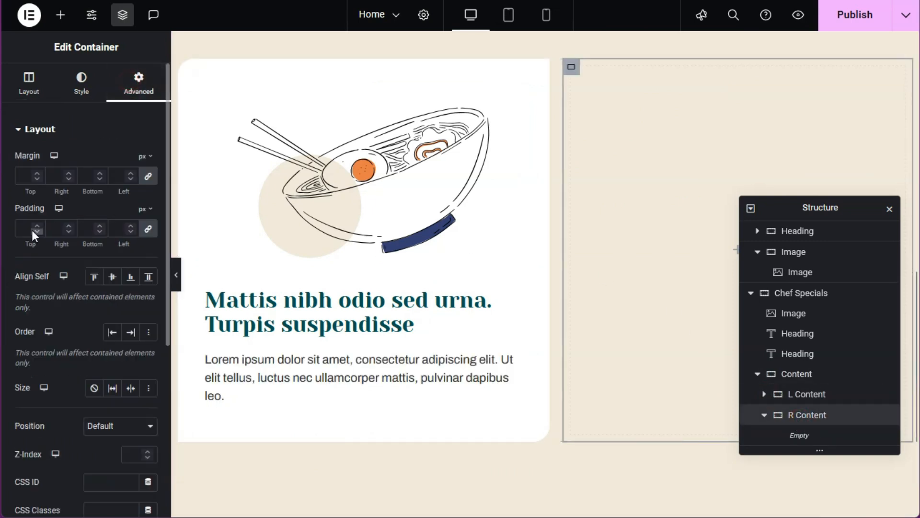
pyautogui.click(24, 235)
pyautogui.write('0')
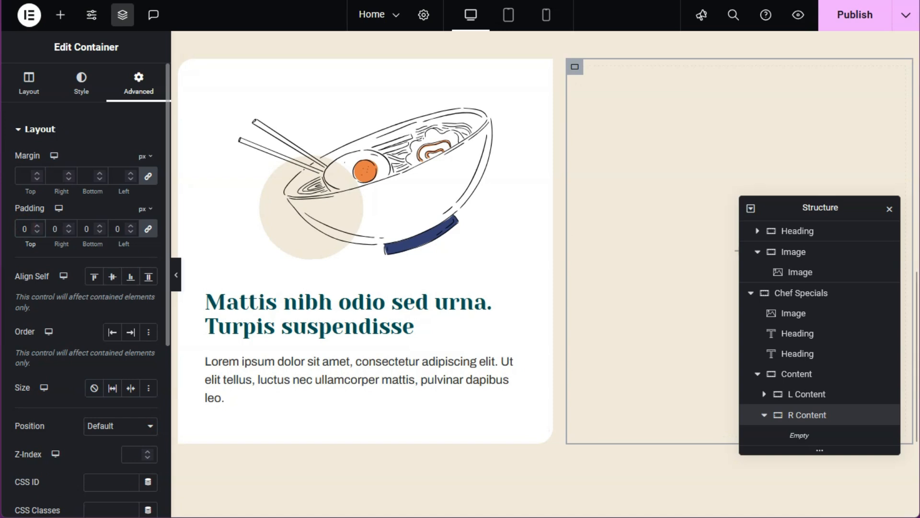
# Step: Add a container inside R Content and name it R1 Content
pyautogui.click(61, 15)
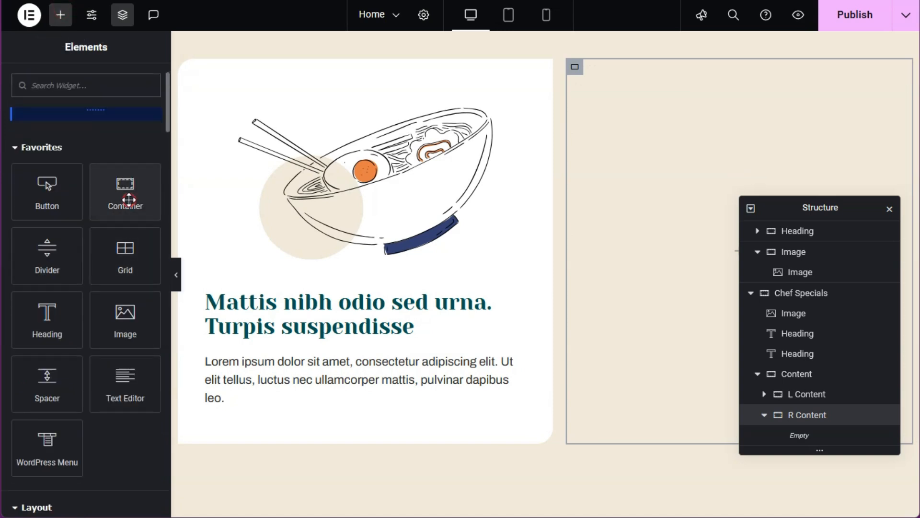
pyautogui.click(129, 199)
pyautogui.doubleClick(811, 433)
pyautogui.write('R1')
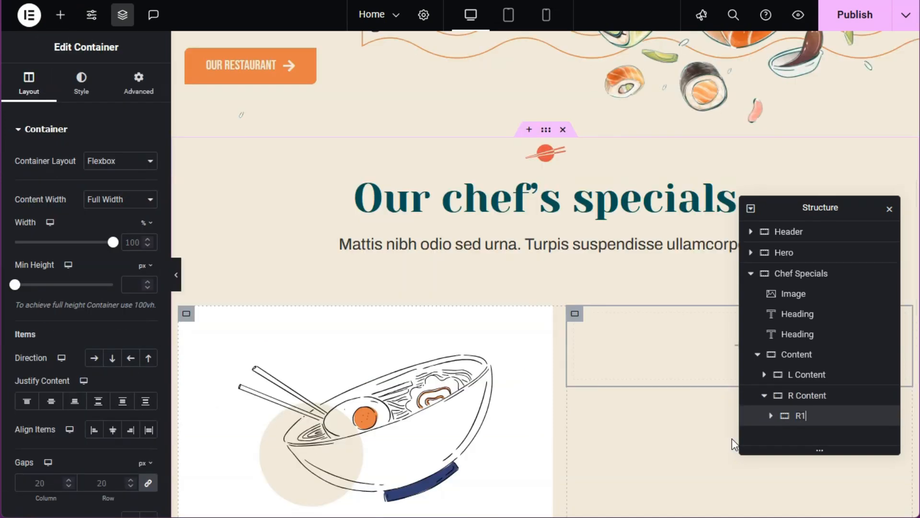
pyautogui.write(' Content')
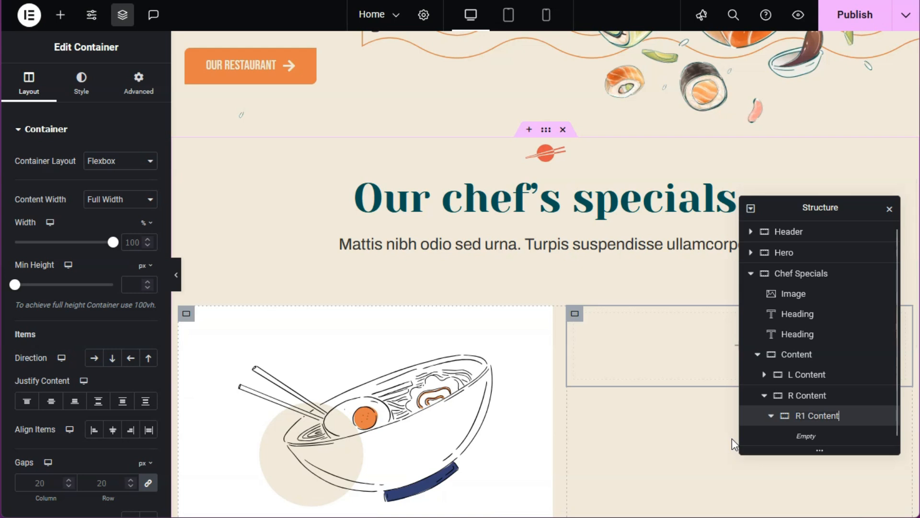
pyautogui.press('Return')
# Step: Give the R1 Content container a classic background in white, #FFFFFF
pyautogui.click(87, 84)
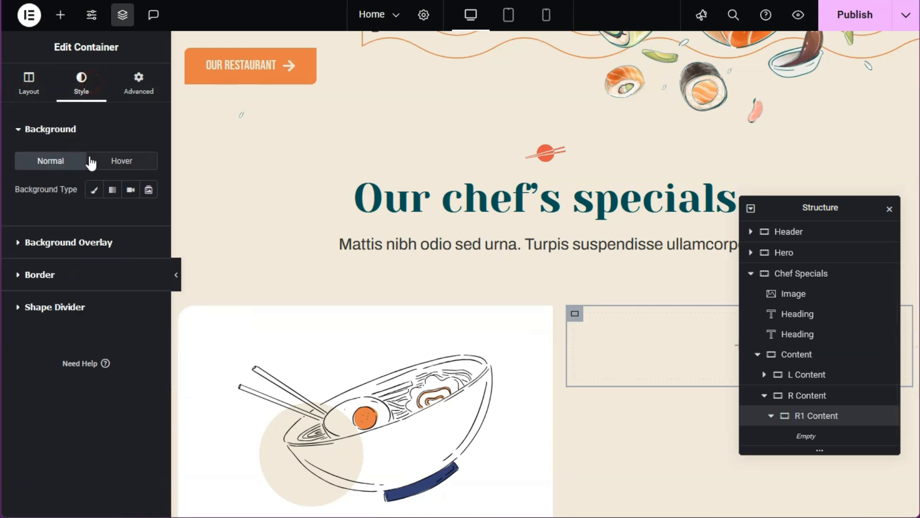
pyautogui.click(93, 190)
pyautogui.click(153, 220)
pyautogui.moveTo(120, 323); pyautogui.dragTo(19, 234)
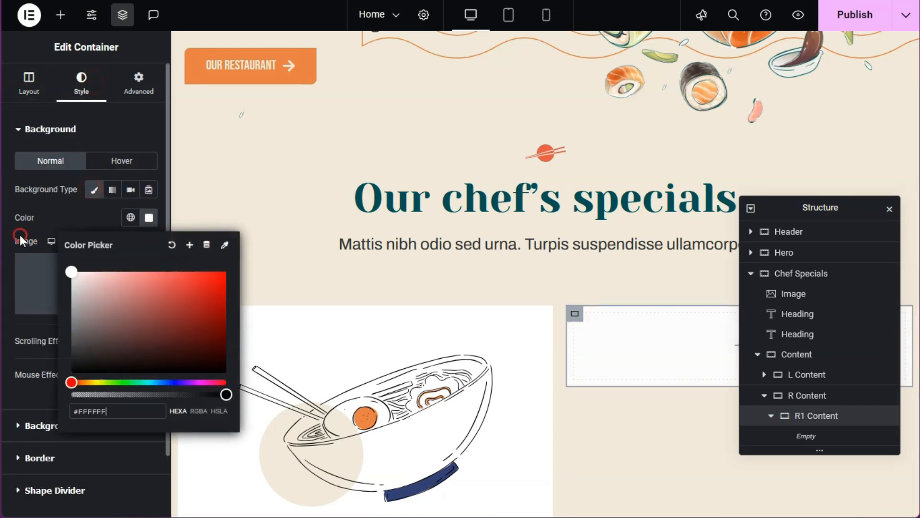
pyautogui.click(60, 216)
# Step: Set R1 Content's border radius to 18 px, unlinking the values so only the top-left and bottom-right corners are rounded
pyautogui.click(48, 389)
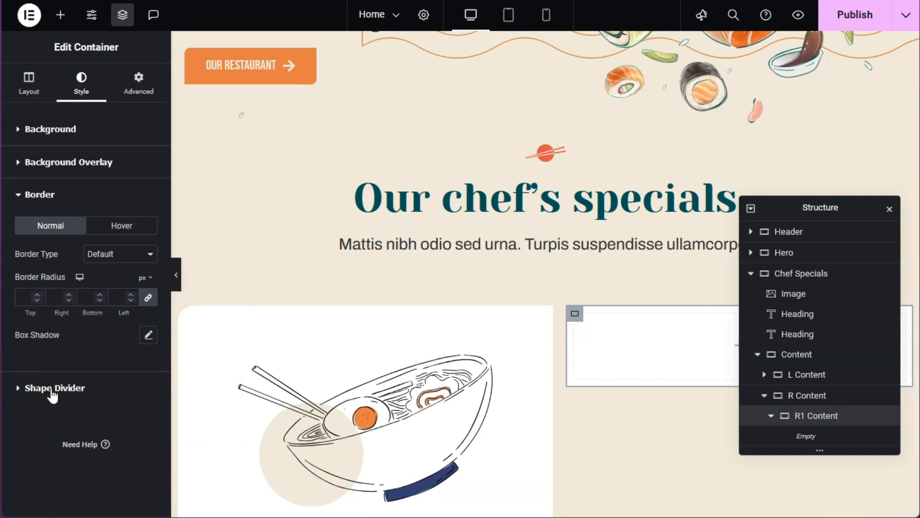
pyautogui.click(24, 297)
pyautogui.write('18')
pyautogui.click(148, 297)
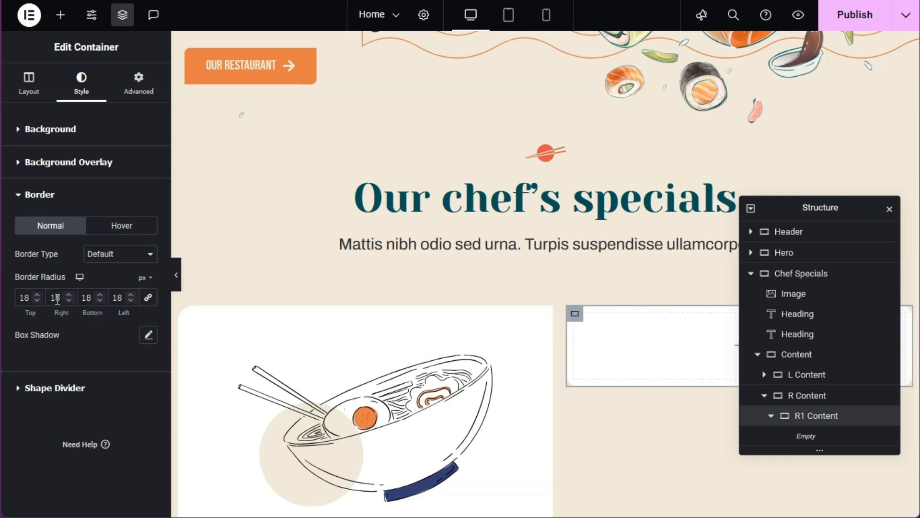
pyautogui.moveTo(61, 294); pyautogui.dragTo(42, 295)
# Step: Set R1 Content's padding to 25 px on all sides and its items' direction to a horizontal row
pyautogui.click(120, 78)
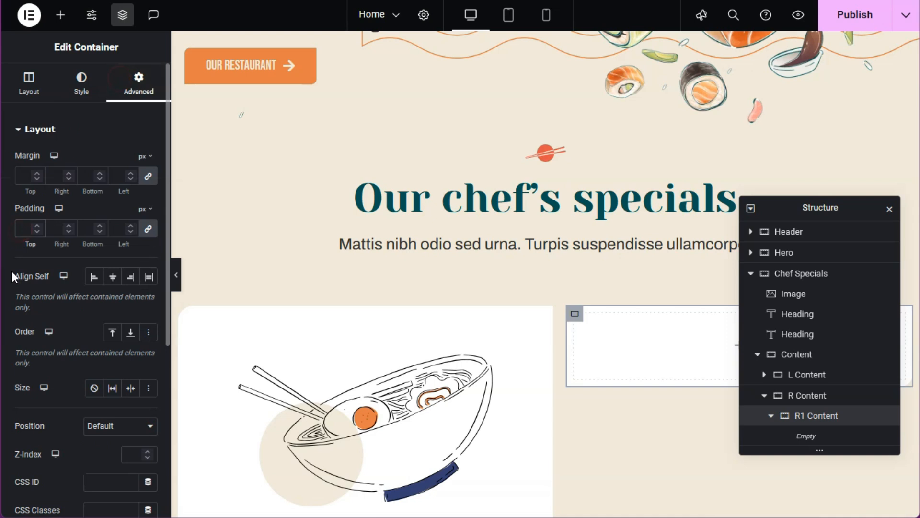
pyautogui.write('25')
pyautogui.click(29, 81)
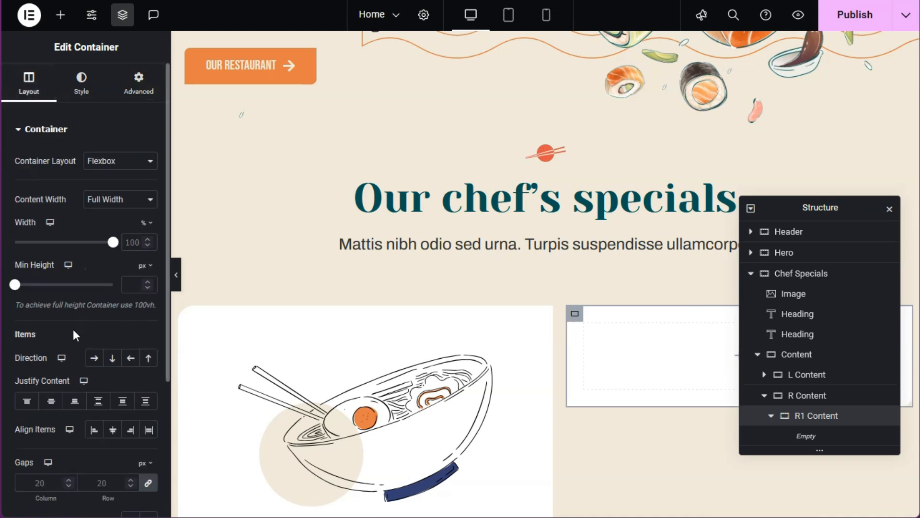
pyautogui.click(90, 358)
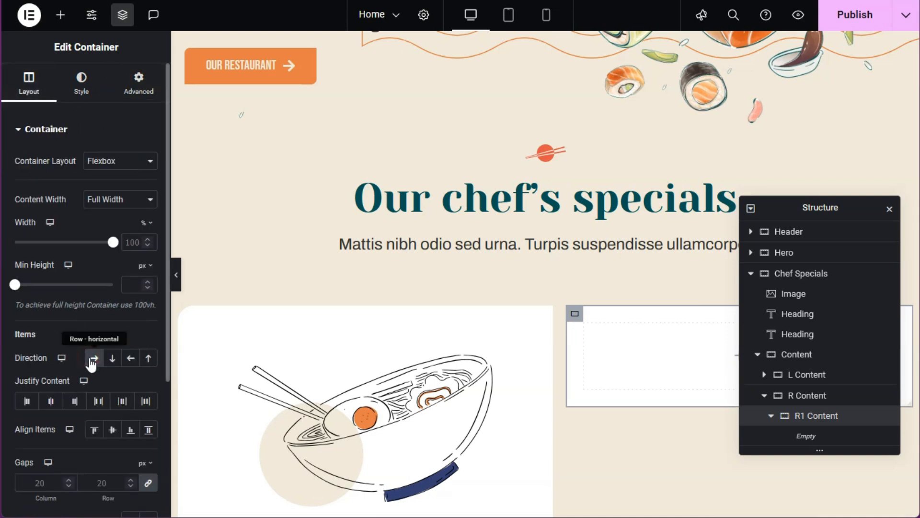
# Step: Add the salmon nigiri illustration from the media library to R1 Content and set its width to 150 px
pyautogui.click(61, 14)
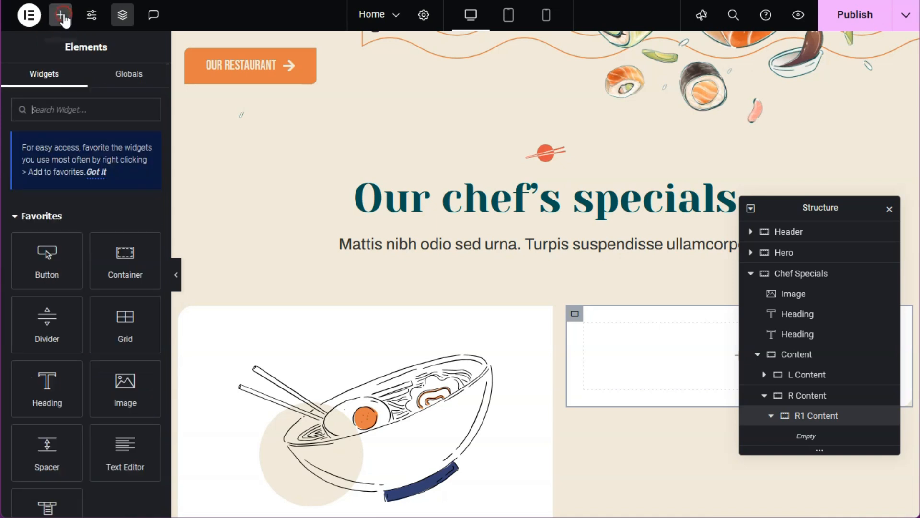
pyautogui.click(121, 326)
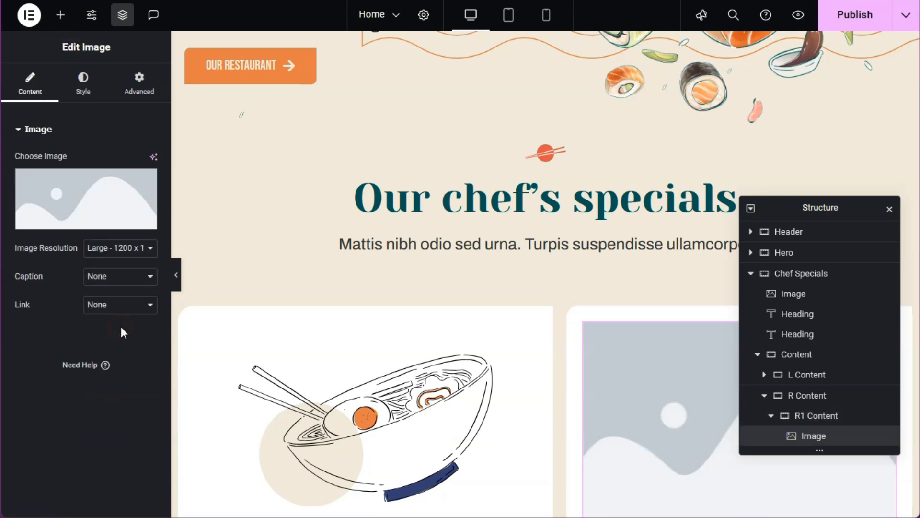
pyautogui.scroll(-5, 298, 285)
pyautogui.doubleClick(214, 331)
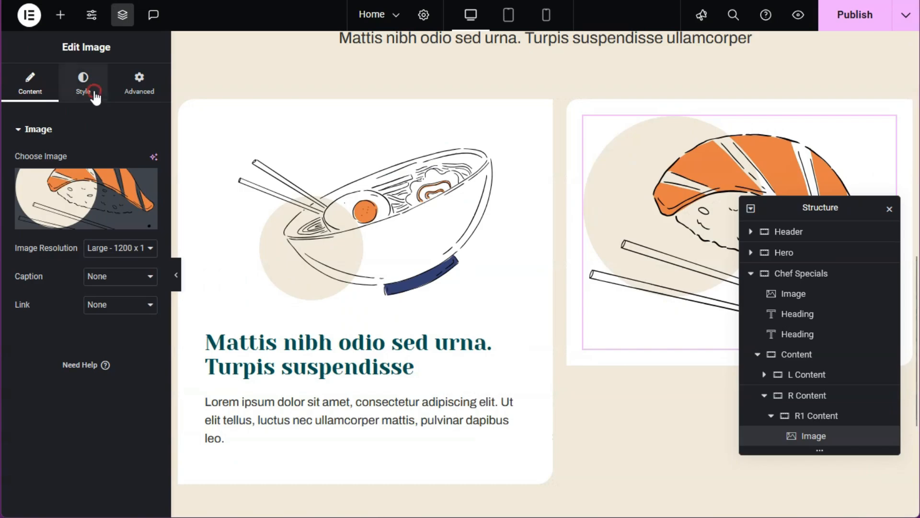
pyautogui.click(88, 89)
pyautogui.click(134, 203)
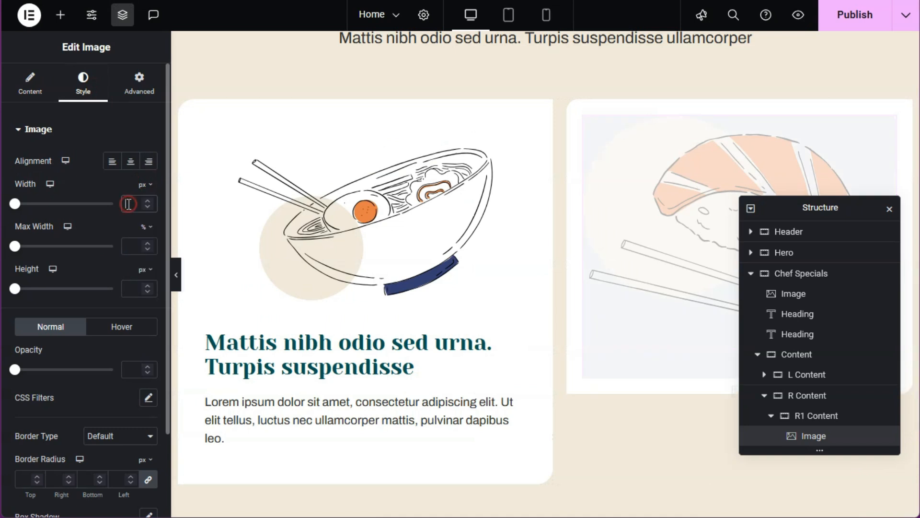
pyautogui.write('150')
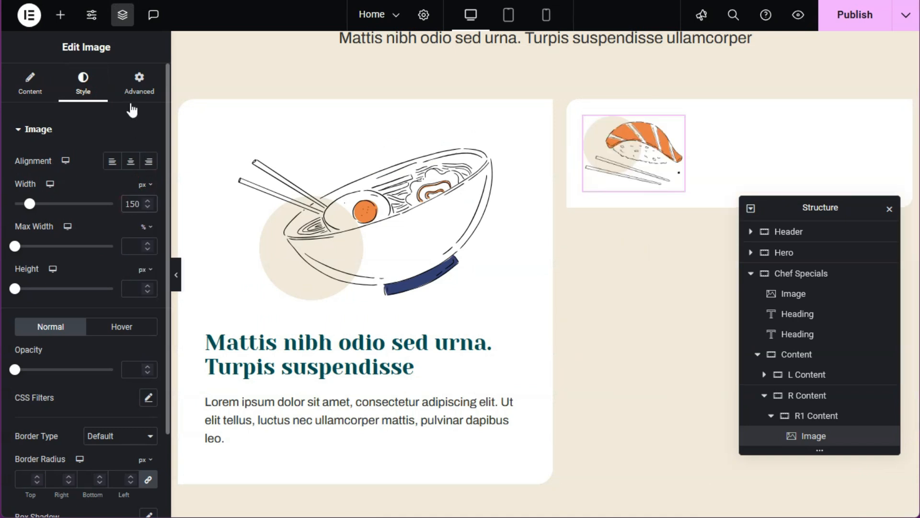
# Step: Add a container beside the salmon nigiri image in R1 Content and remove its padding
pyautogui.click(60, 15)
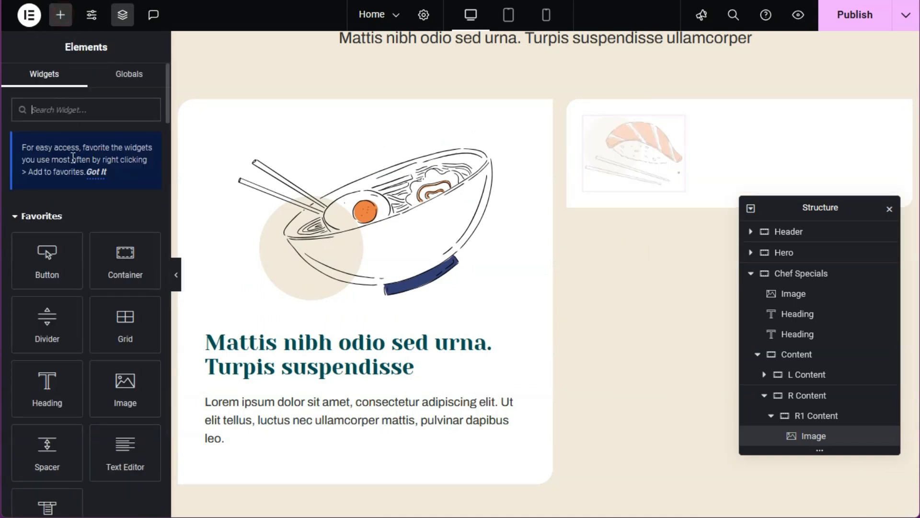
pyautogui.click(121, 254)
pyautogui.click(138, 81)
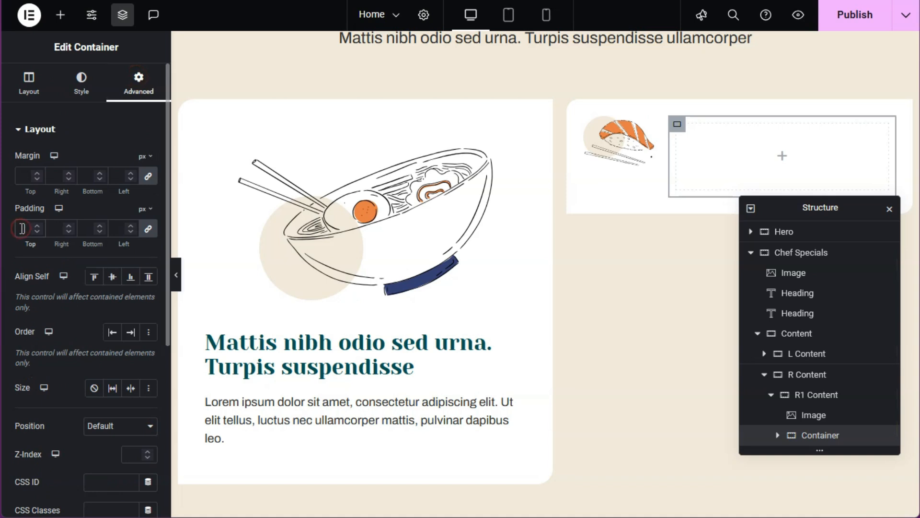
# Step: Add a heading to the container beside the salmon nigiri image, with the H4 HTML tag and the global dark teal text colour
pyautogui.click(61, 15)
pyautogui.scroll(-3, 67, 144)
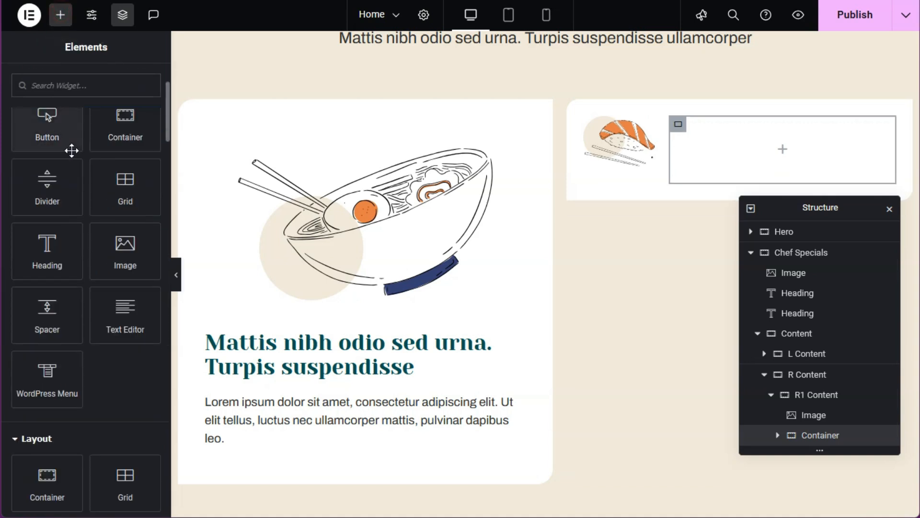
pyautogui.click(56, 259)
pyautogui.click(118, 286)
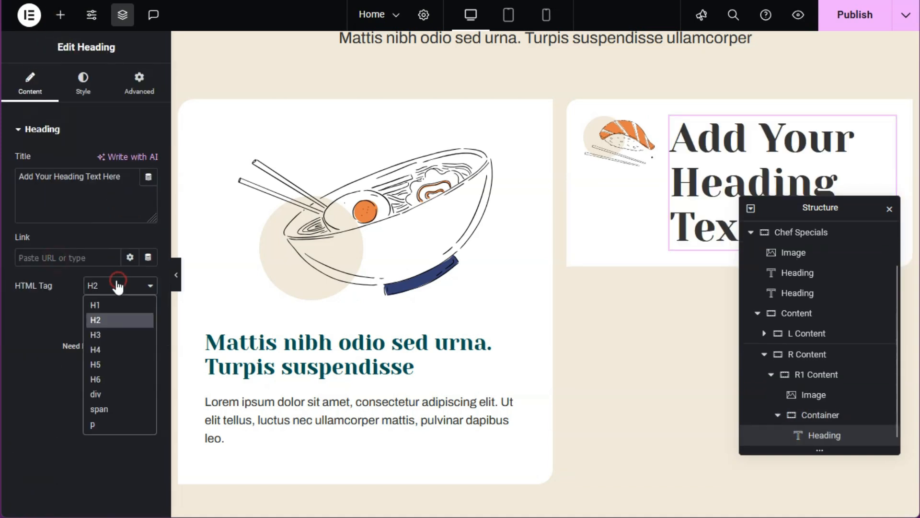
pyautogui.click(110, 352)
pyautogui.click(83, 80)
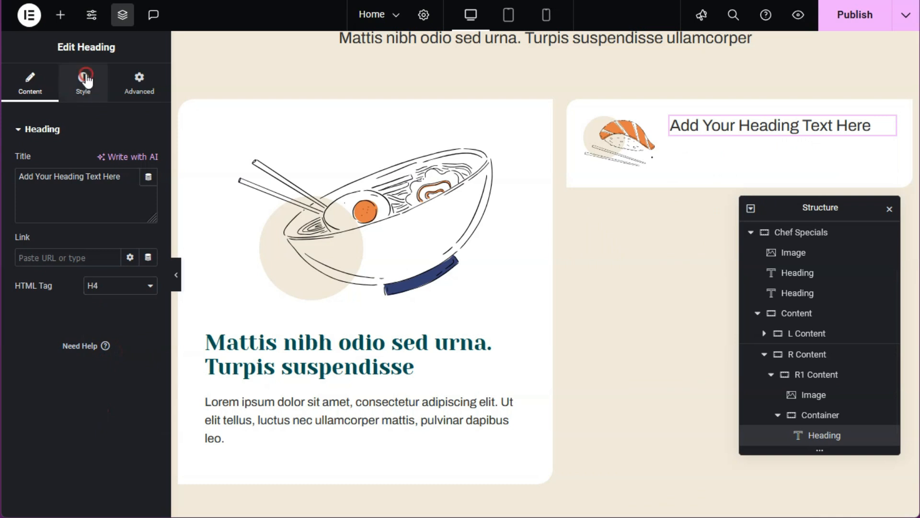
pyautogui.click(131, 189)
pyautogui.click(93, 280)
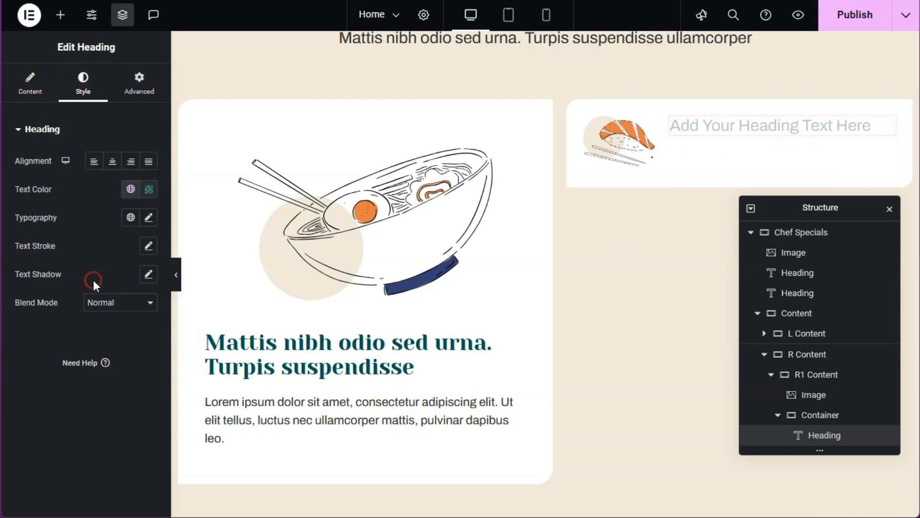
# Step: Set the new heading's title to "Pellentesque fringilla vesti bulum amet porta"
pyautogui.click(53, 91)
pyautogui.moveTo(126, 176); pyautogui.dragTo(7, 173)
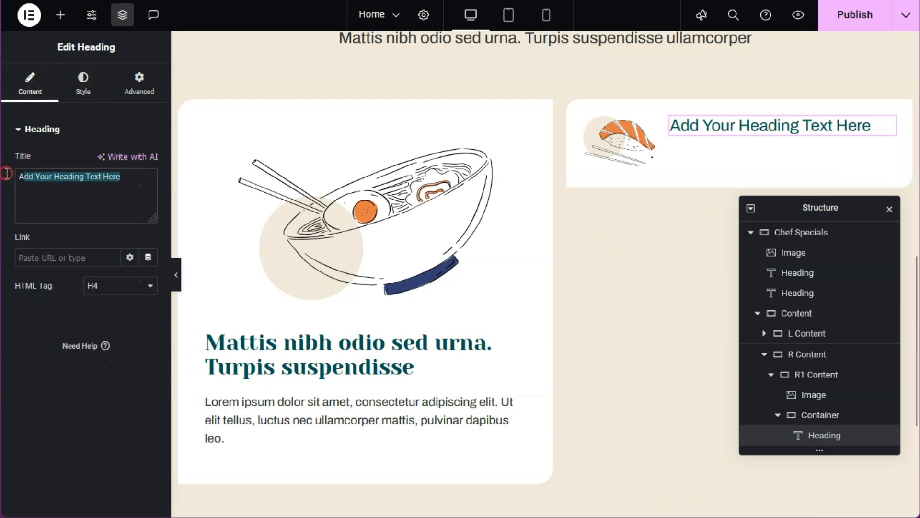
pyautogui.write('Pellentesque fringilla vesti bulum amet porta')
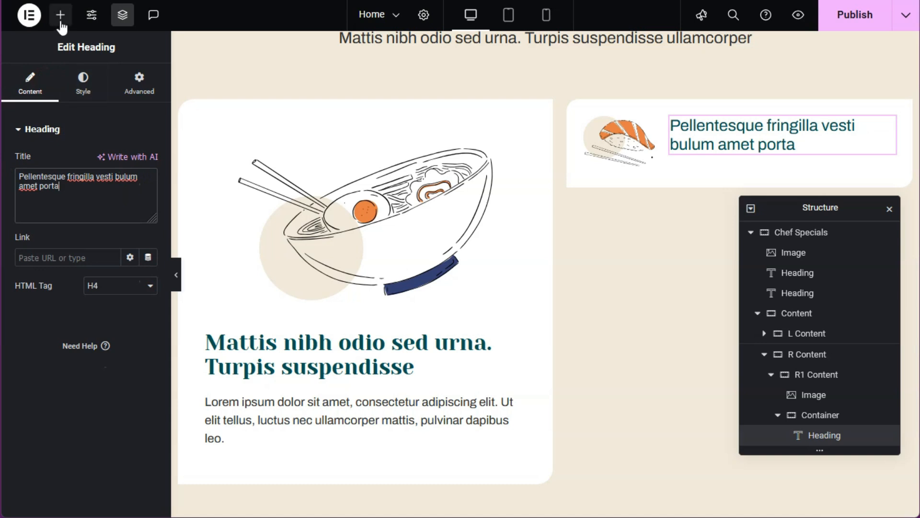
# Step: Add a text editor below the heading reading "Class felis sollicitudin porta augue adipiscing. Venenatis diam lectus" and collapse R1 Content in the structure
pyautogui.click(60, 21)
pyautogui.scroll(-3, 74, 203)
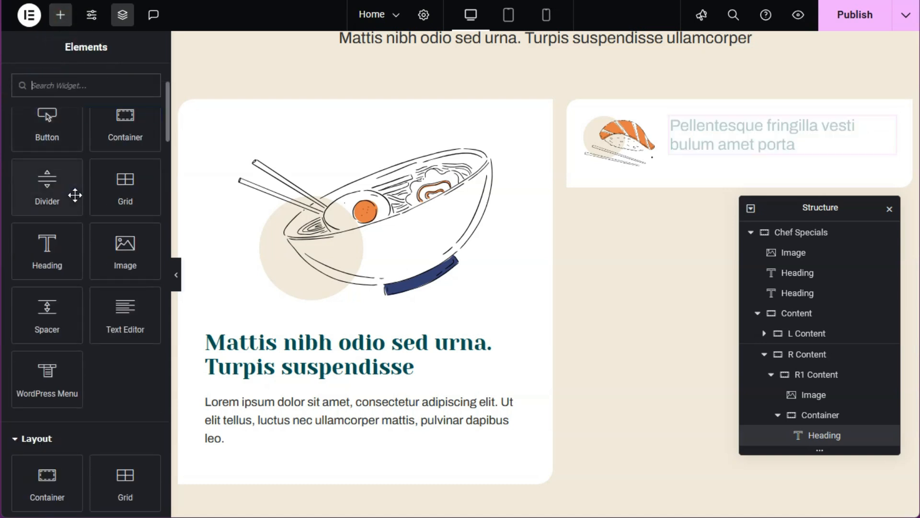
pyautogui.click(114, 329)
pyautogui.hotkey('ctrl', 'a')
pyautogui.write('Class felis sollicitudin porta augue adipiscing. Venenatis diam lectus')
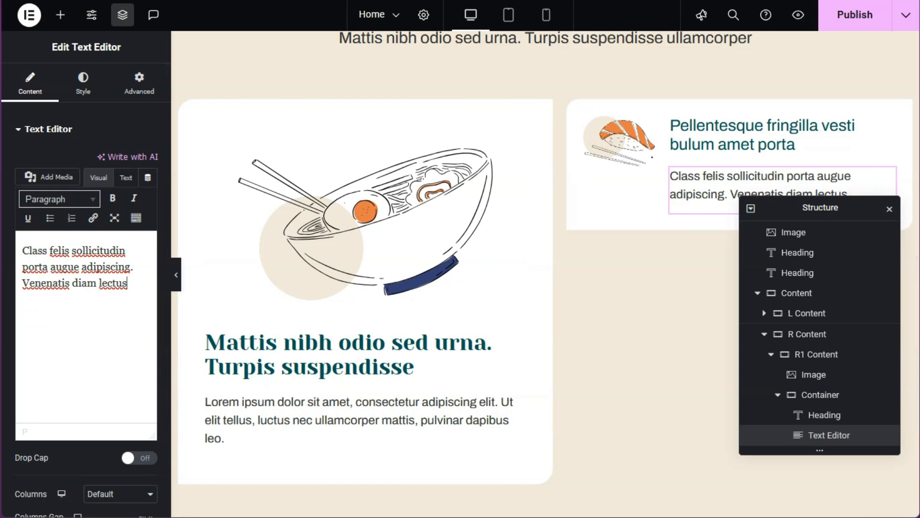
pyautogui.moveTo(801, 209); pyautogui.dragTo(784, 244)
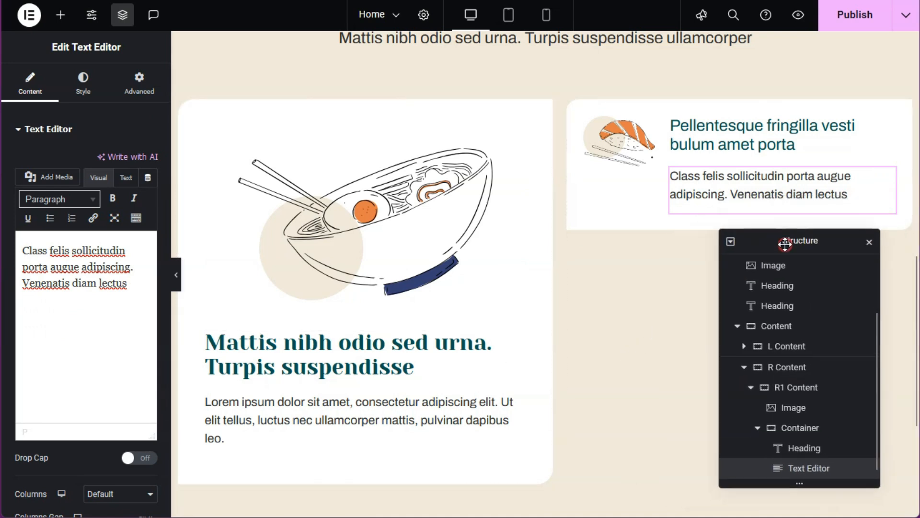
pyautogui.click(751, 388)
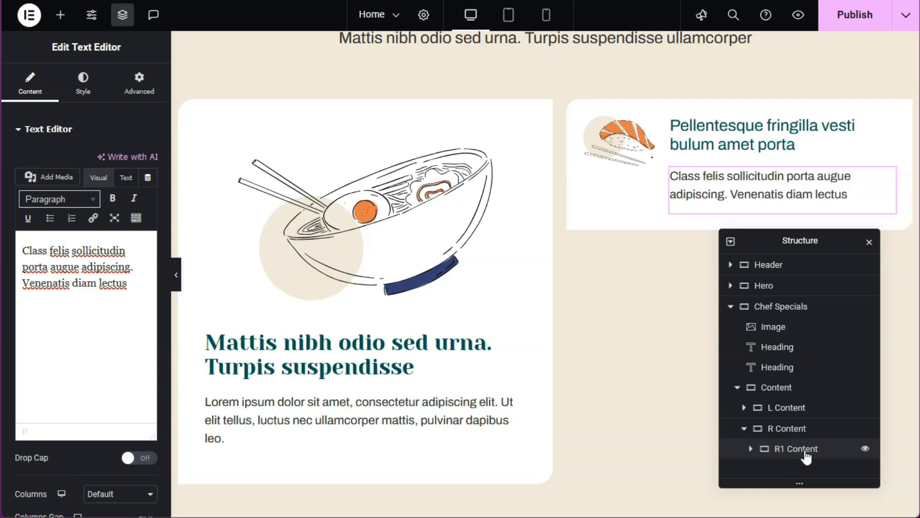
# Step: Set Chef Specials' left and right padding to 5% for tablet and 8% for mobile, with zero top and bottom padding
pyautogui.hotkey('ctrl', 'shift', 'm')
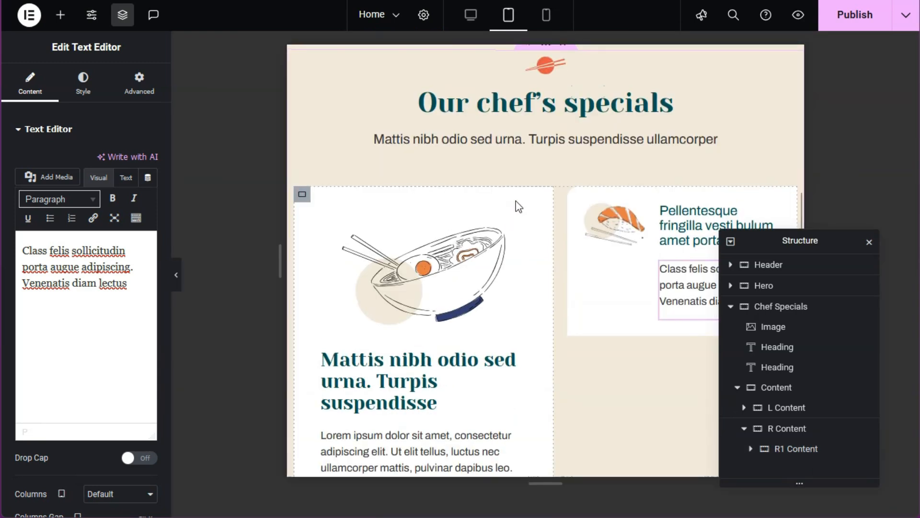
pyautogui.click(779, 307)
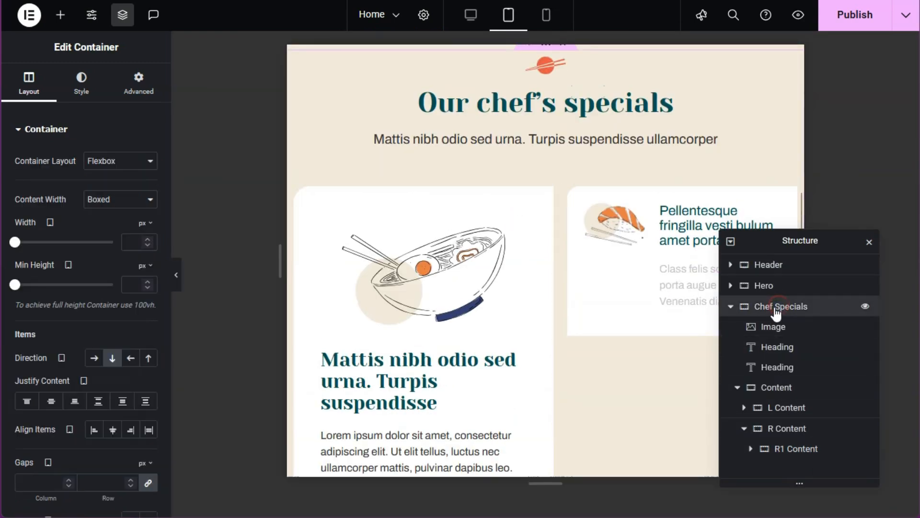
pyautogui.click(138, 81)
pyautogui.click(148, 229)
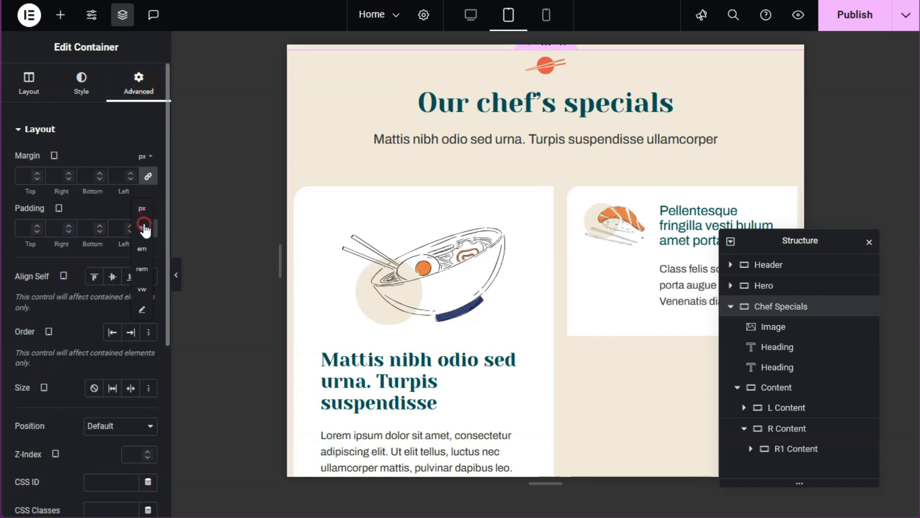
pyautogui.doubleClick(57, 228)
pyautogui.write('5')
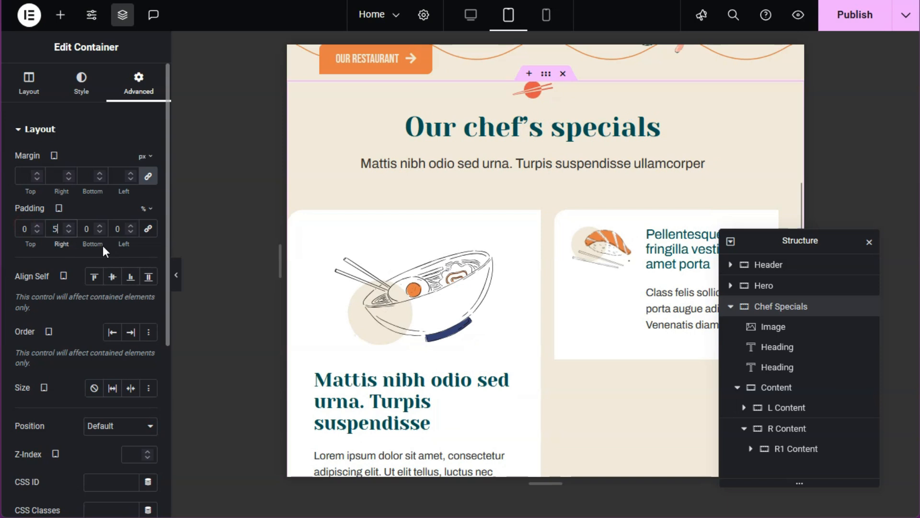
pyautogui.doubleClick(122, 229)
pyautogui.write('5')
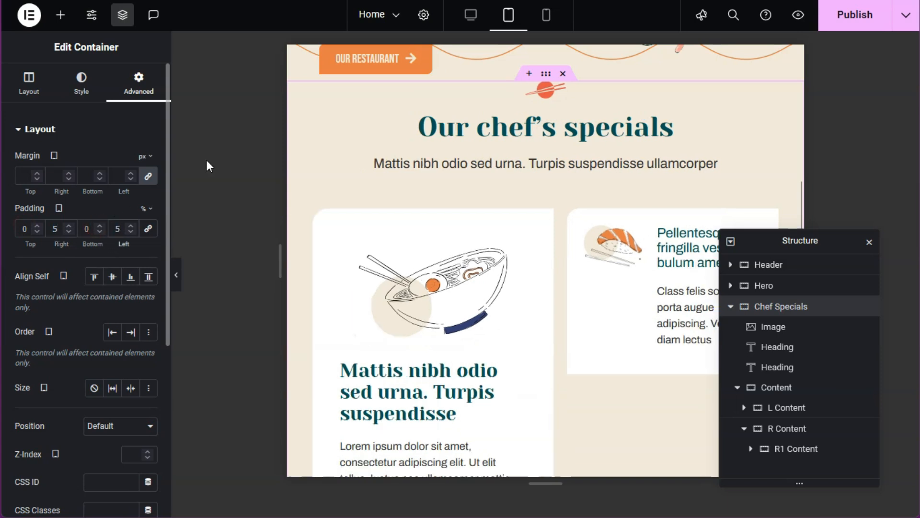
pyautogui.click(546, 15)
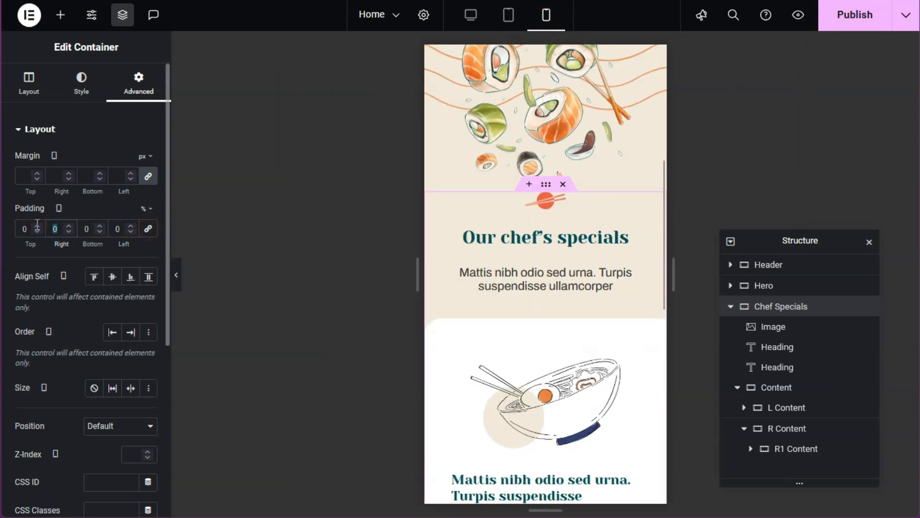
pyautogui.write('8')
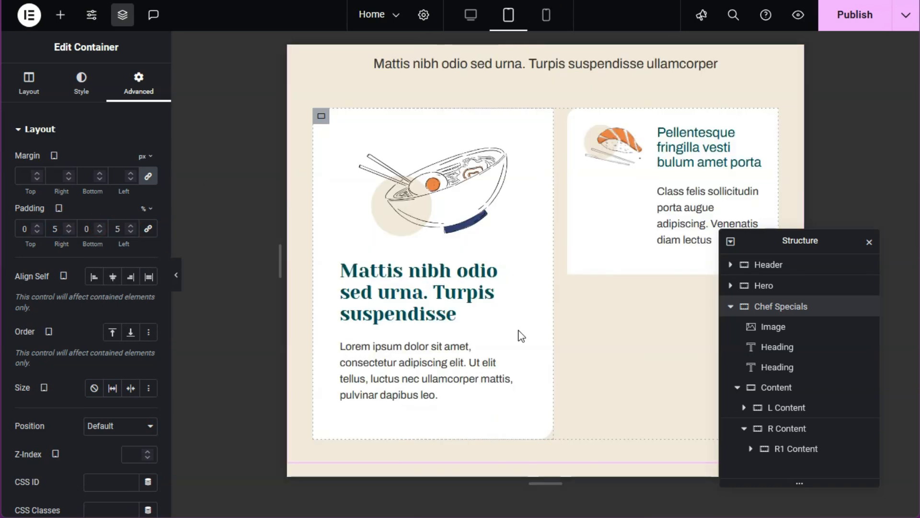
# Step: Set the salmon nigiri image's width to 120 px for tablet and 80 px for mobile
pyautogui.click(509, 14)
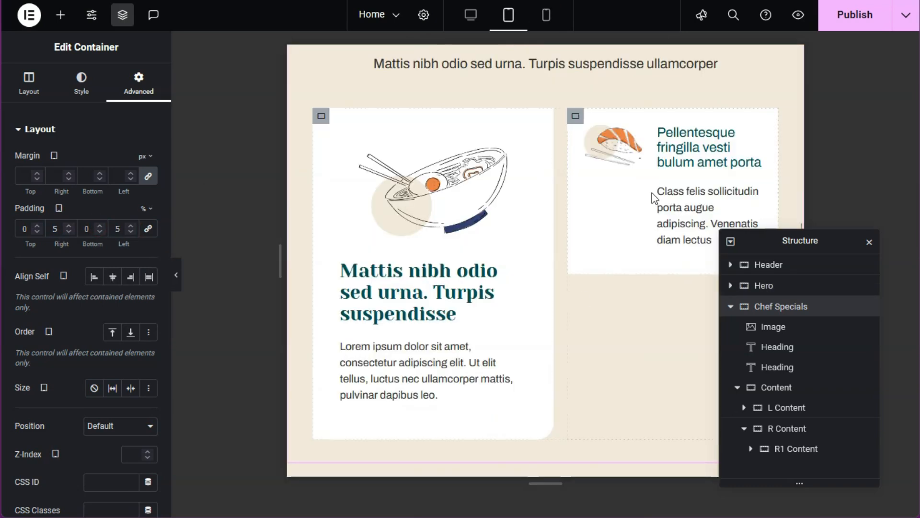
pyautogui.click(636, 136)
pyautogui.click(127, 205)
pyautogui.write('120')
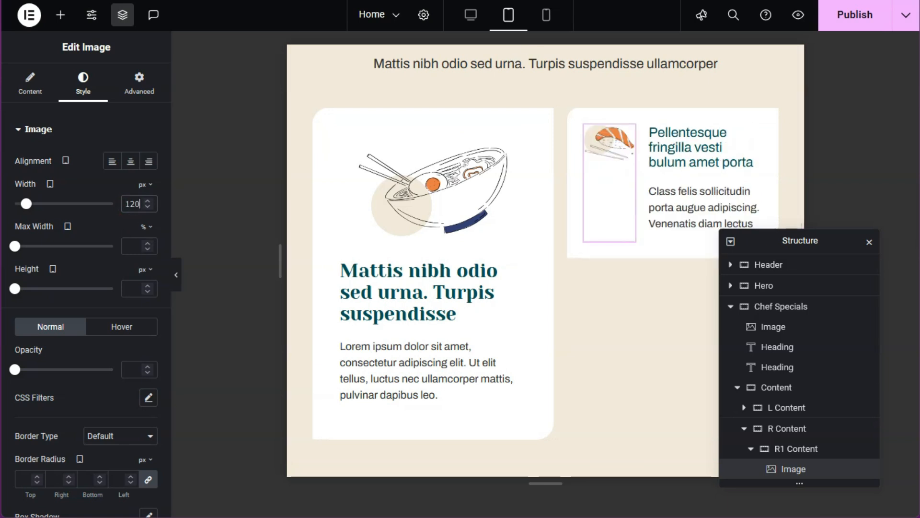
pyautogui.click(546, 17)
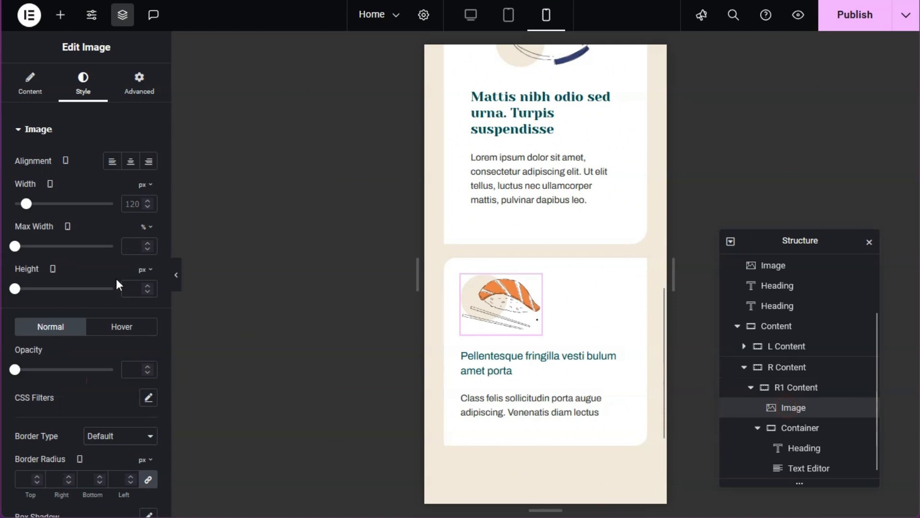
pyautogui.write('80')
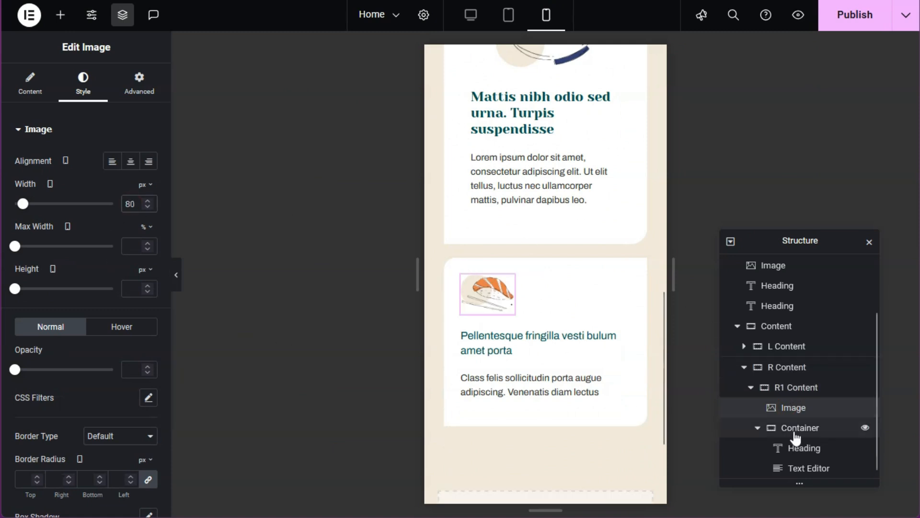
# Step: Set R1 Content to No Wrap for mobile and change the salmon nigiri image's mobile width to 100 px
pyautogui.click(792, 391)
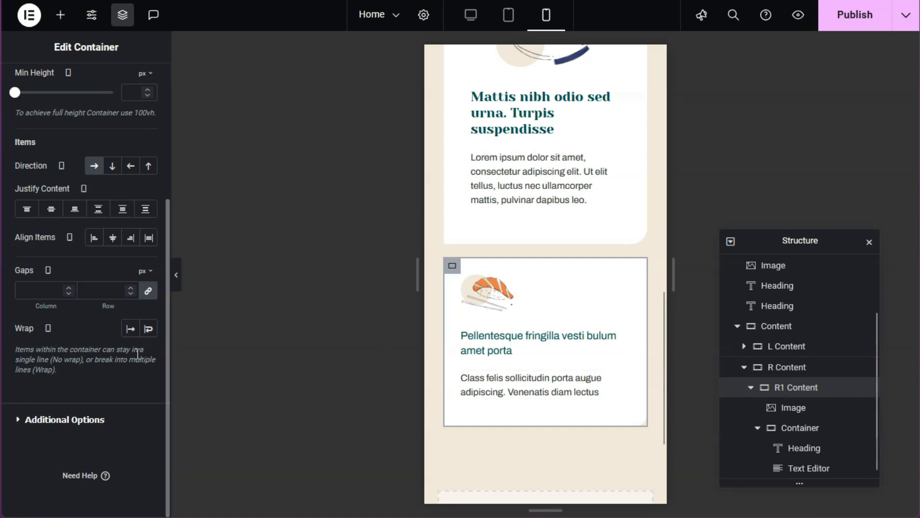
pyautogui.click(131, 329)
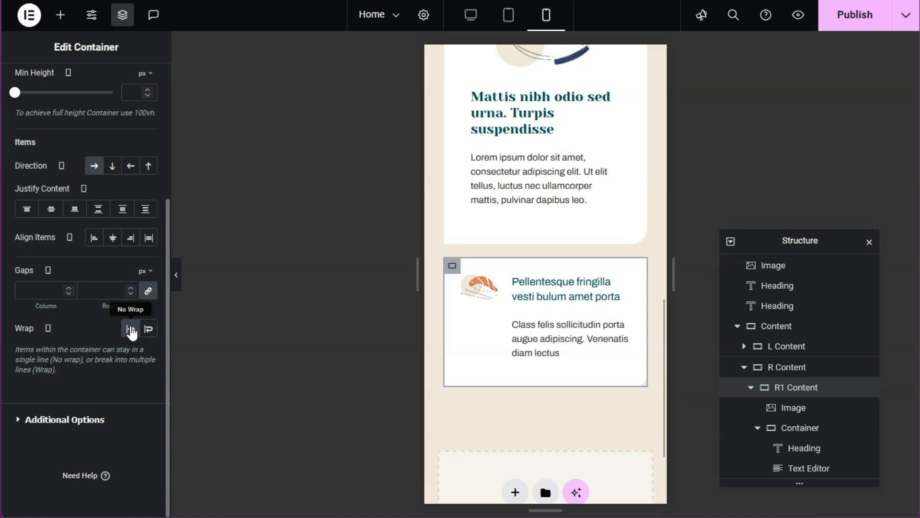
pyautogui.click(803, 408)
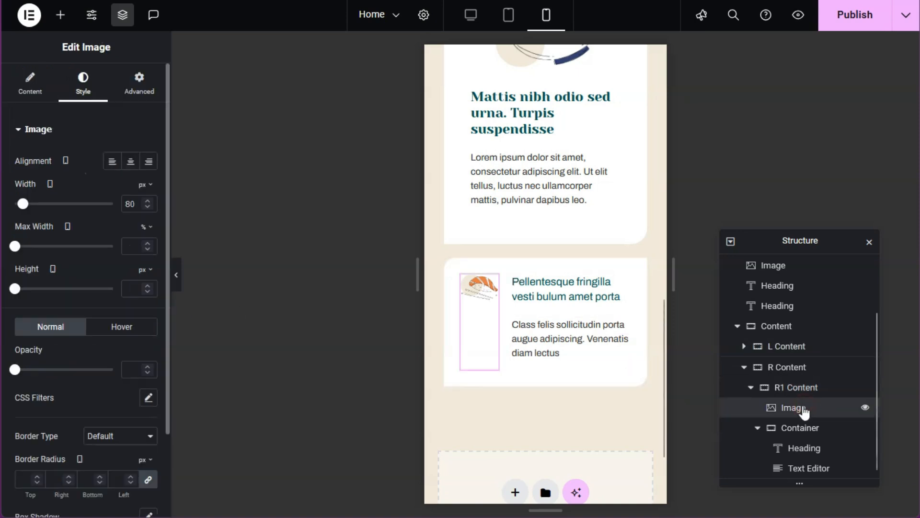
pyautogui.doubleClick(137, 205)
pyautogui.write('100')
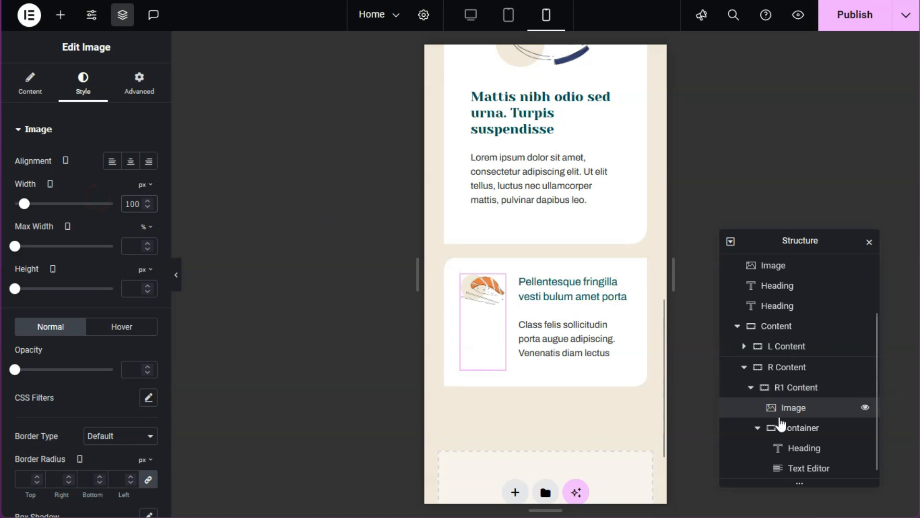
# Step: Set the gaps of the text container inside R1 Content to 5 px for mobile
pyautogui.click(797, 428)
pyautogui.scroll(-3, 111, 346)
pyautogui.scroll(3, 111, 336)
pyautogui.click(29, 85)
pyautogui.scroll(-4, 54, 227)
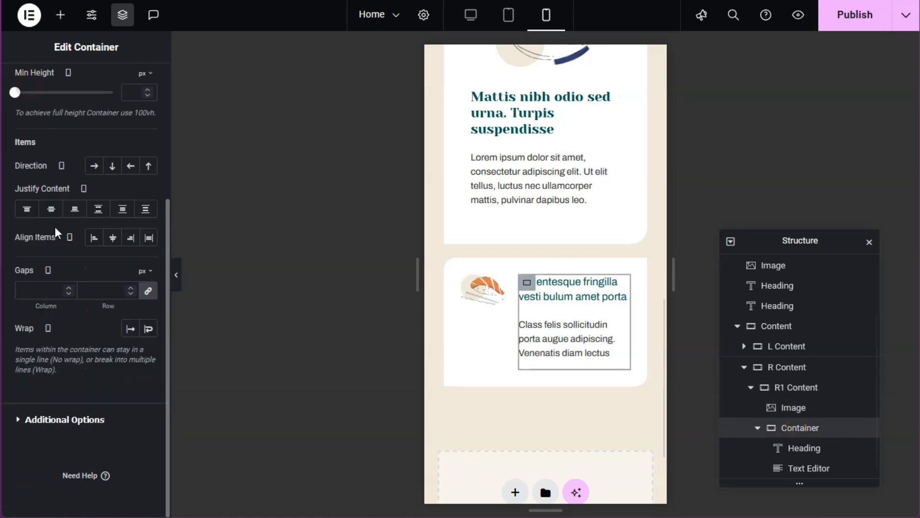
pyautogui.click(40, 291)
pyautogui.write('5')
# Step: Preview the cards in the mobile and tablet layouts, and set the text container's gaps to 10 px for tablet
pyautogui.hotkey('ctrl', 'p')
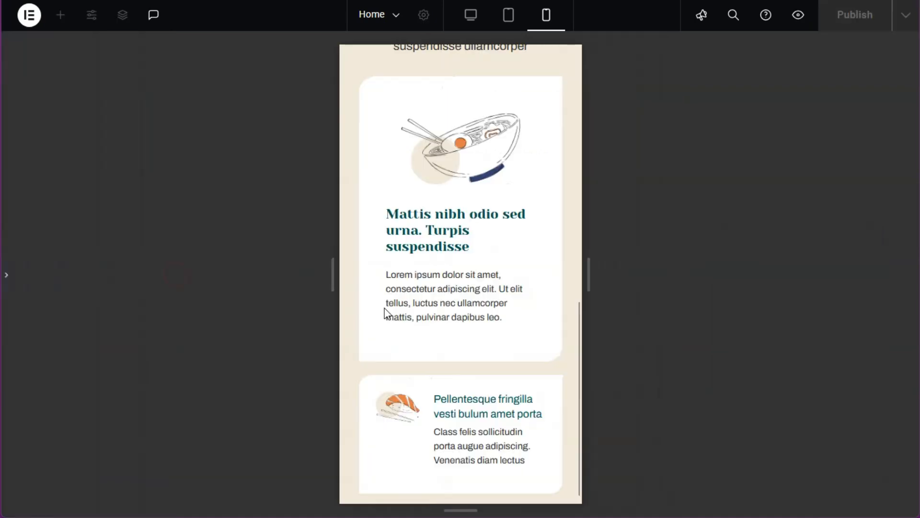
pyautogui.click(512, 23)
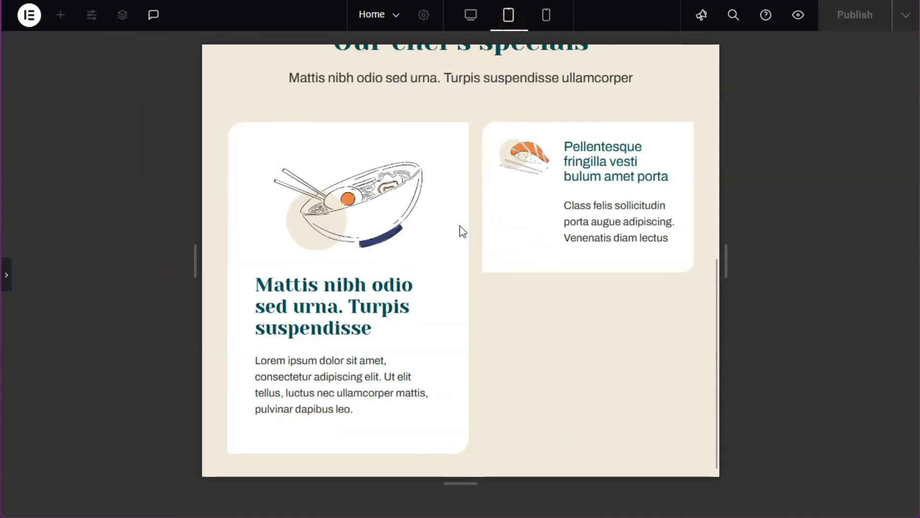
pyautogui.hotkey('ctrl', 'p')
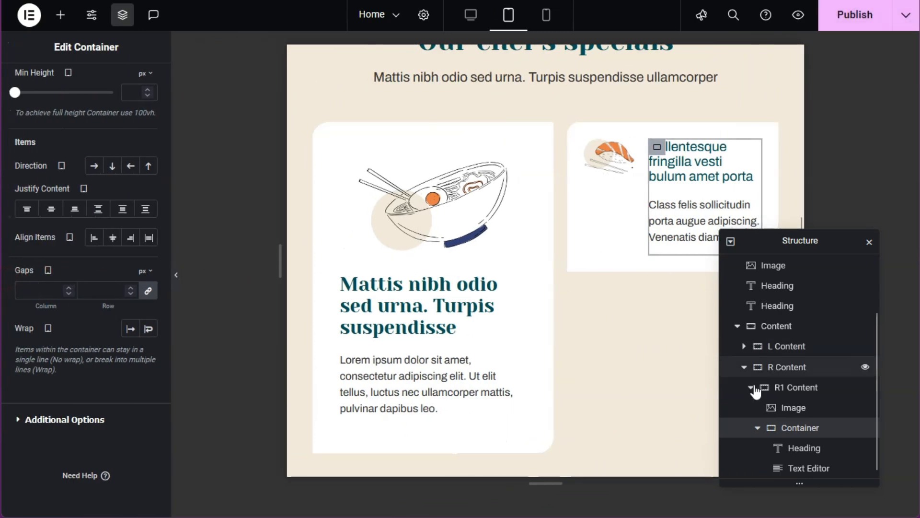
pyautogui.click(34, 288)
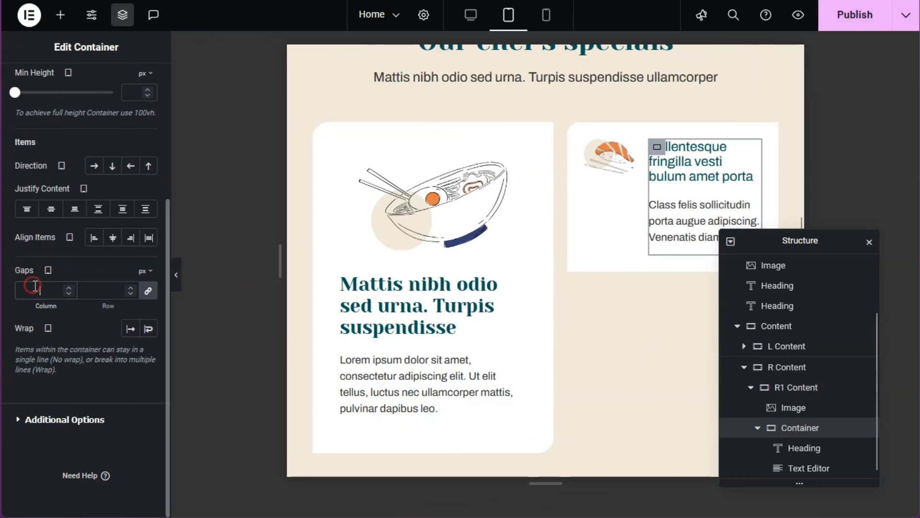
pyautogui.write('10')
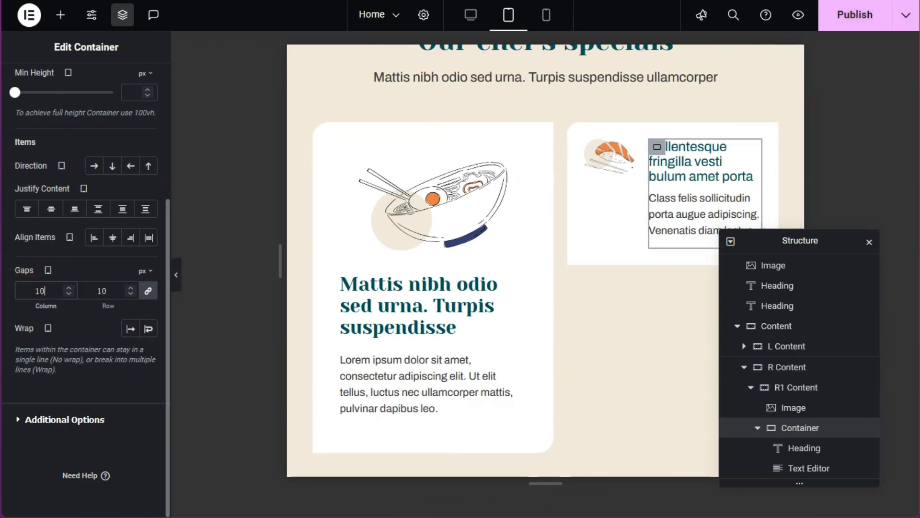
# Step: Duplicate the R1 Content card twice in the desktop view so R Content holds three cards
pyautogui.click(354, 222)
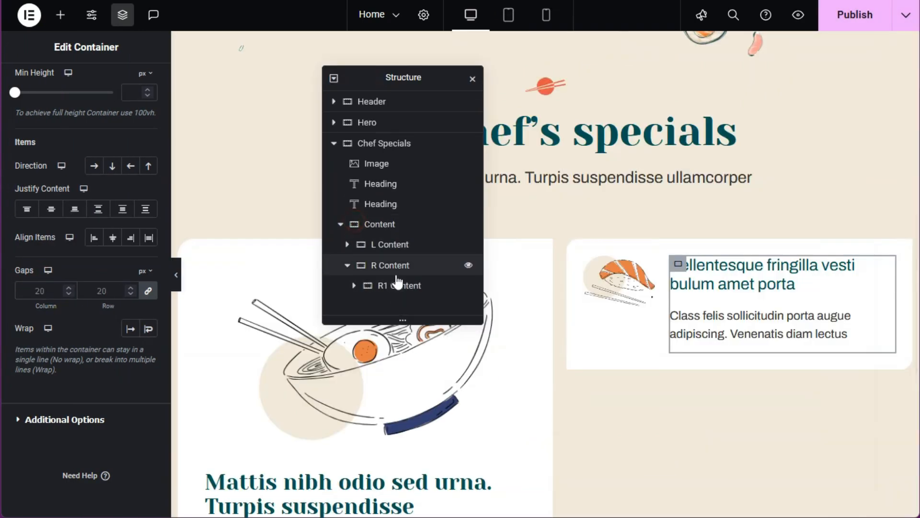
pyautogui.click(391, 284)
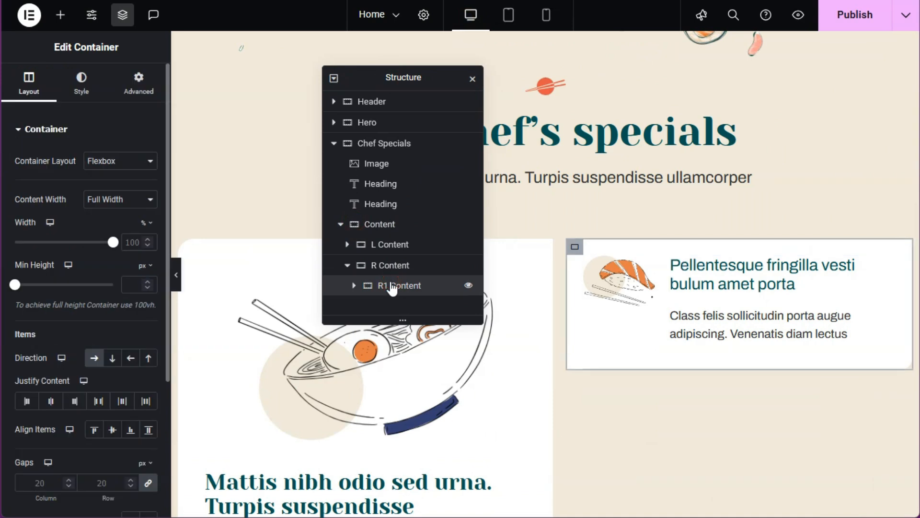
pyautogui.rightClick(392, 285)
pyautogui.click(438, 185)
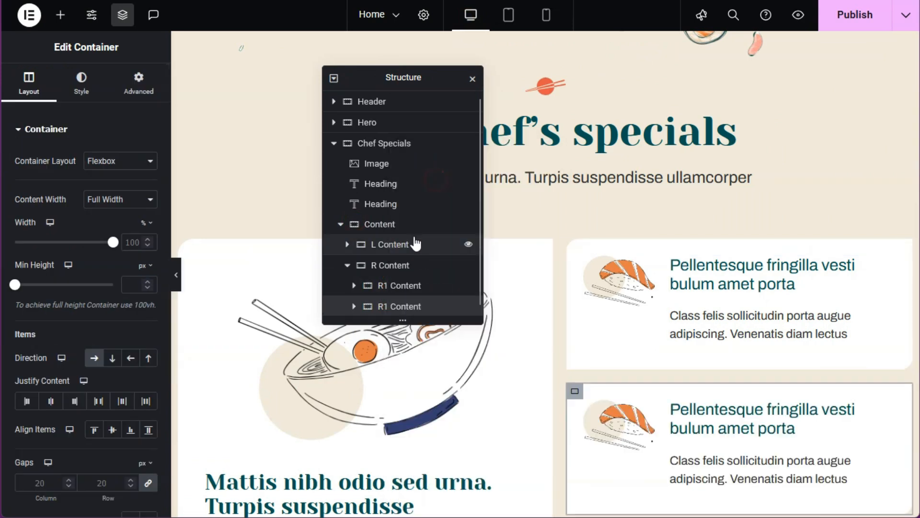
pyautogui.rightClick(404, 304)
pyautogui.click(438, 179)
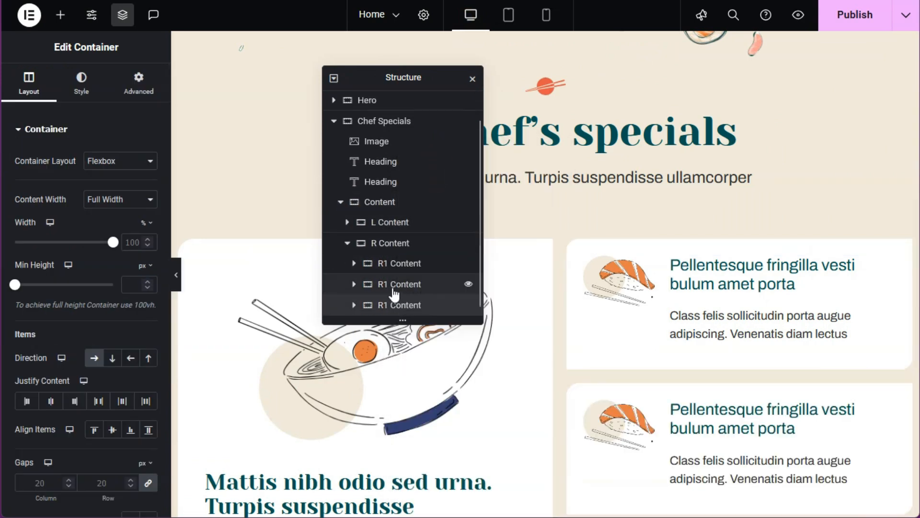
# Step: Preview the Chef Specials section and its three cards in the desktop, tablet and mobile layouts
pyautogui.scroll(-3, 723, 400)
pyautogui.hotkey('ctrl', 'p')
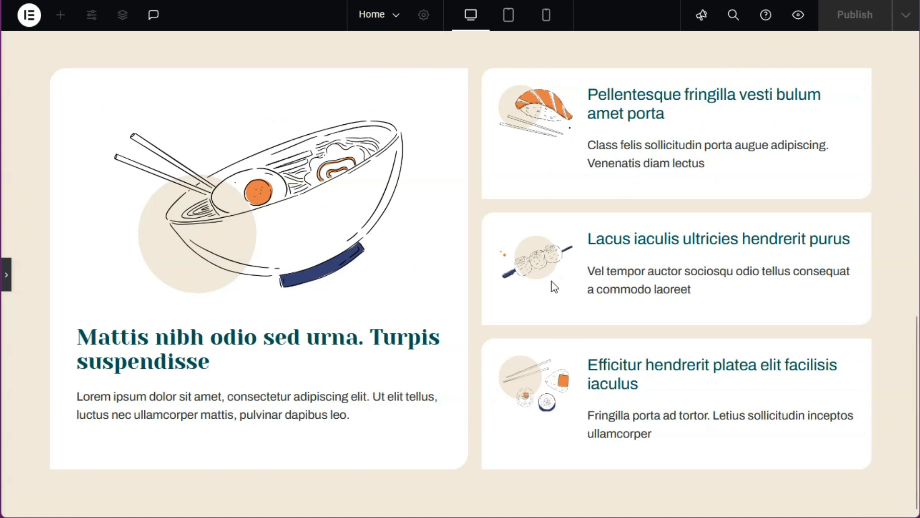
pyautogui.scroll(5, 555, 287)
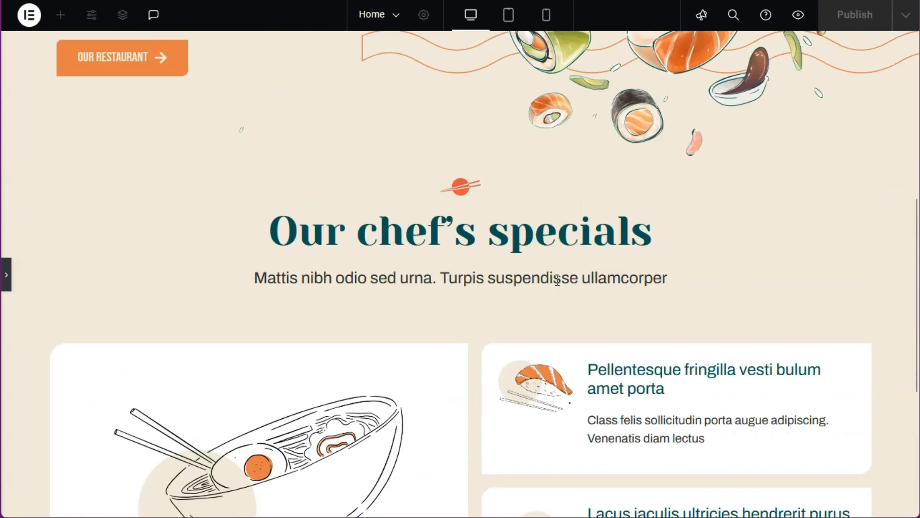
pyautogui.scroll(-3, 557, 281)
pyautogui.scroll(-2, 556, 283)
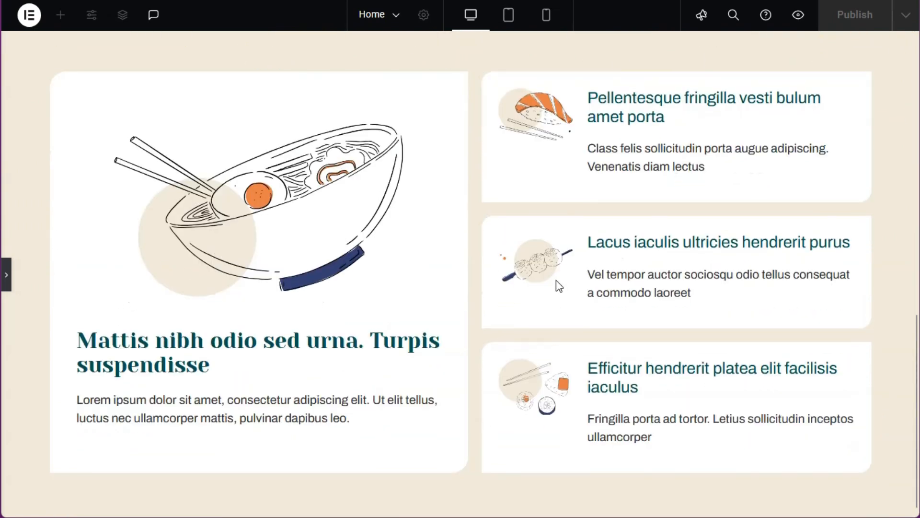
pyautogui.click(509, 14)
pyautogui.scroll(-4, 562, 226)
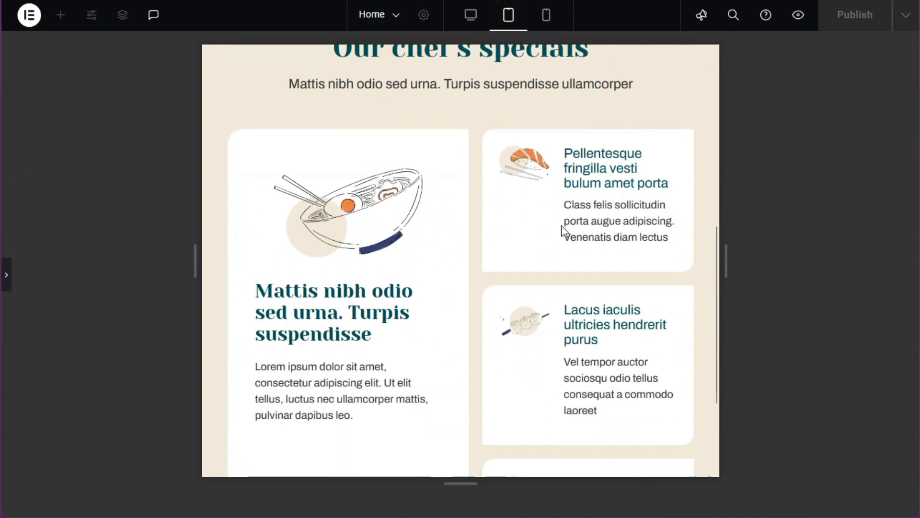
pyautogui.scroll(4, 552, 144)
pyautogui.click(545, 17)
pyautogui.scroll(-8, 534, 191)
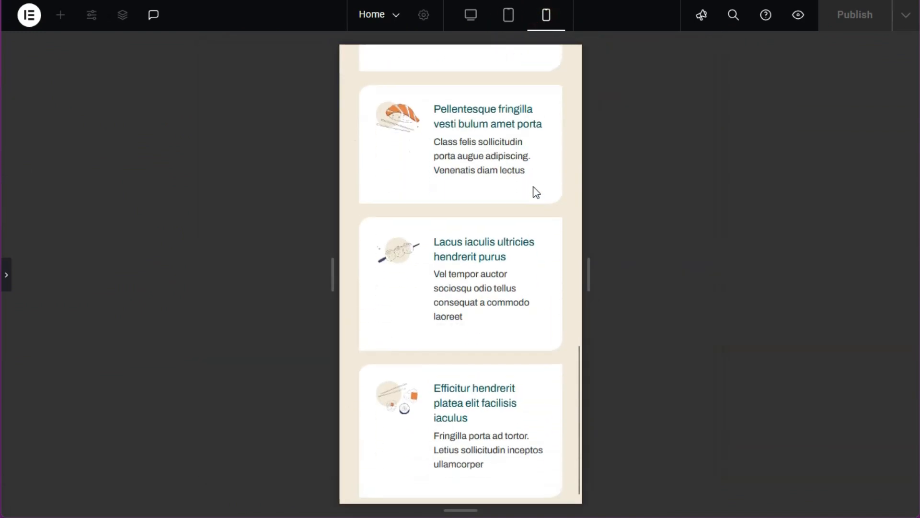
pyautogui.scroll(3, 501, 95)
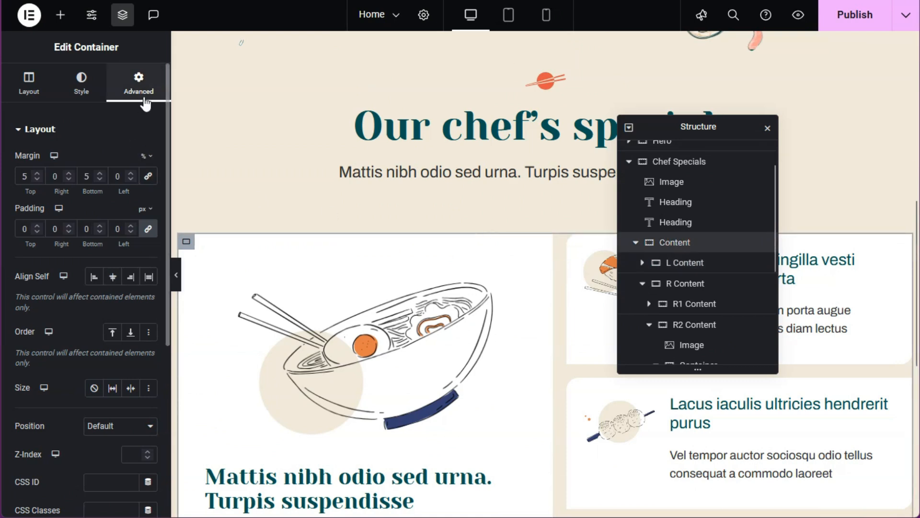
# Step: Switch the Content container's margin from percent to pixels and set its top margin to 30 px for desktop
pyautogui.click(150, 177)
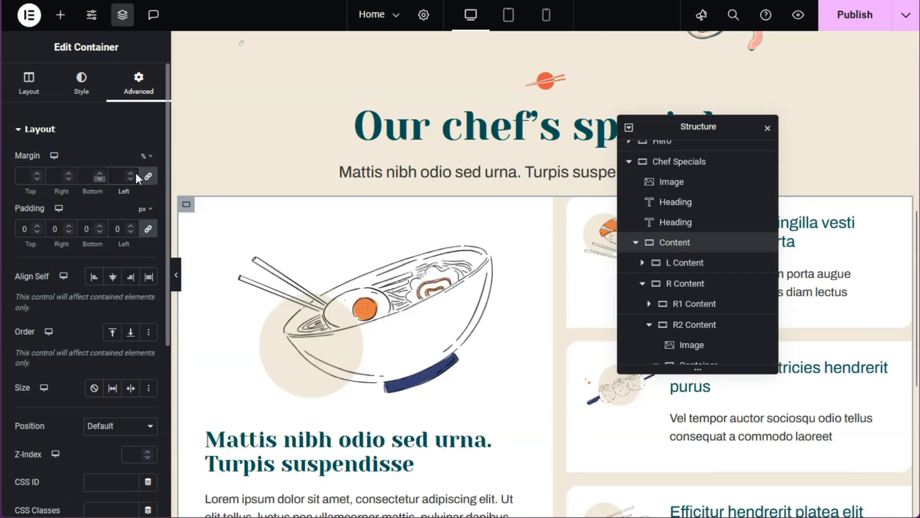
pyautogui.click(146, 155)
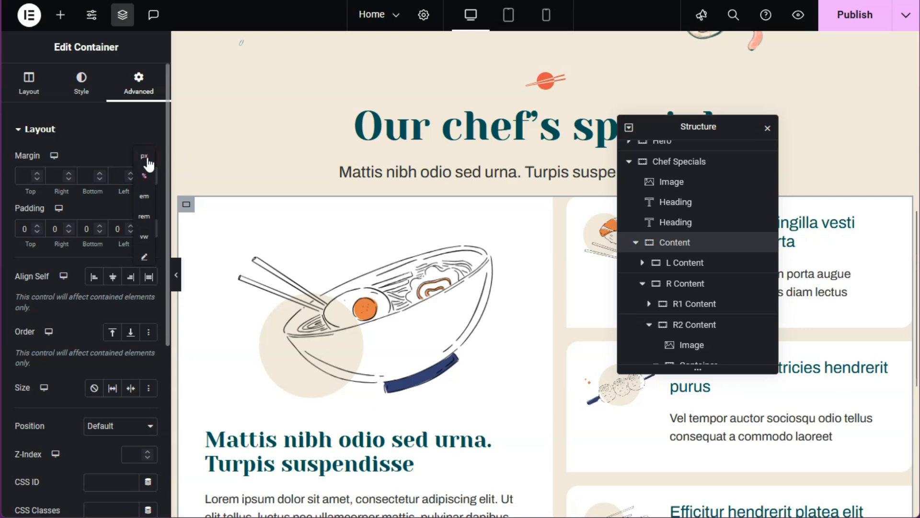
pyautogui.click(144, 179)
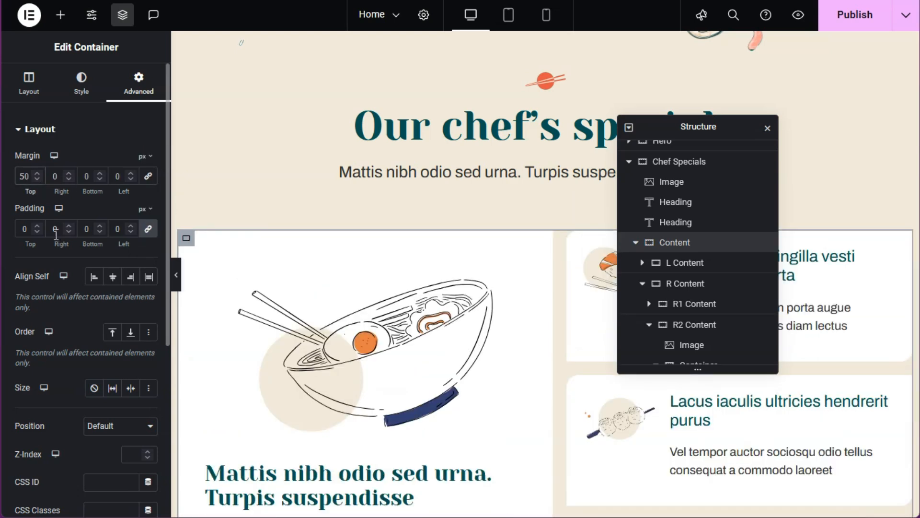
pyautogui.press('BackSpace')
pyautogui.write('3')
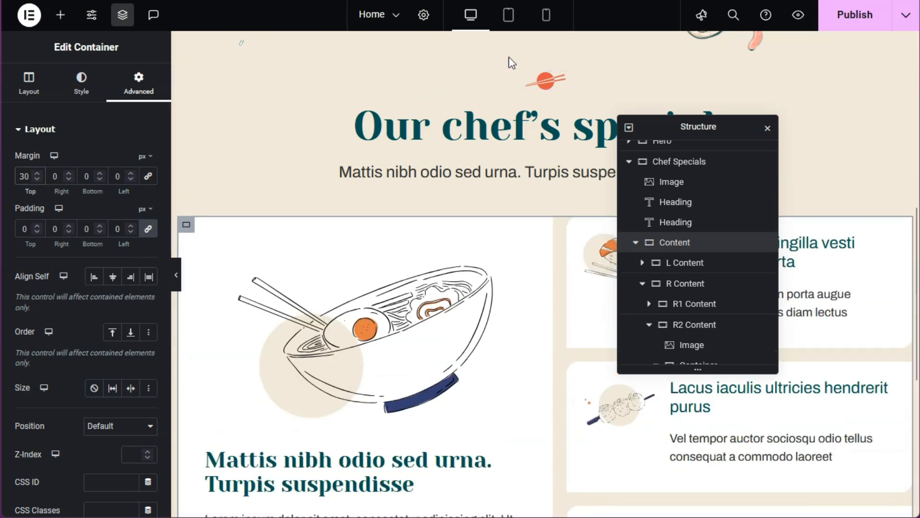
# Step: Set the Content container's top margin to 20 px for tablet and 10 px for mobile, and publish the page
pyautogui.click(21, 176)
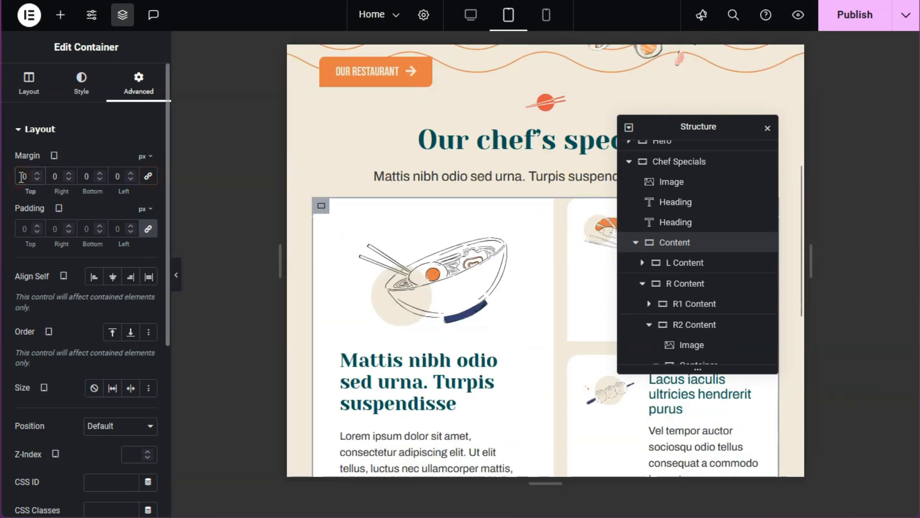
pyautogui.write('2')
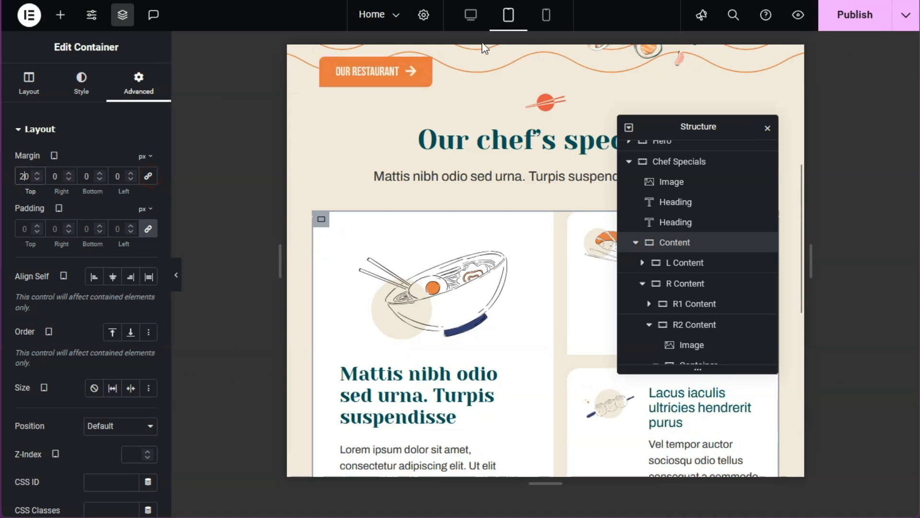
pyautogui.click(546, 15)
pyautogui.click(148, 176)
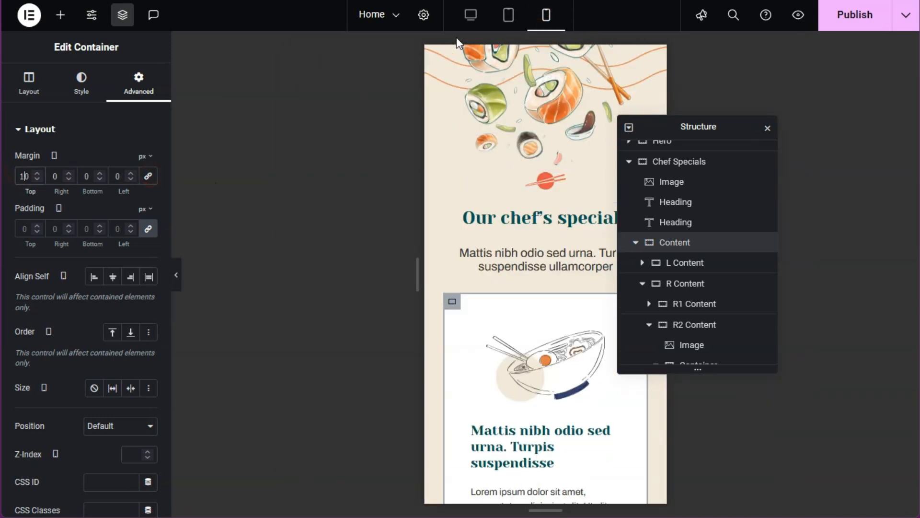
pyautogui.click(470, 15)
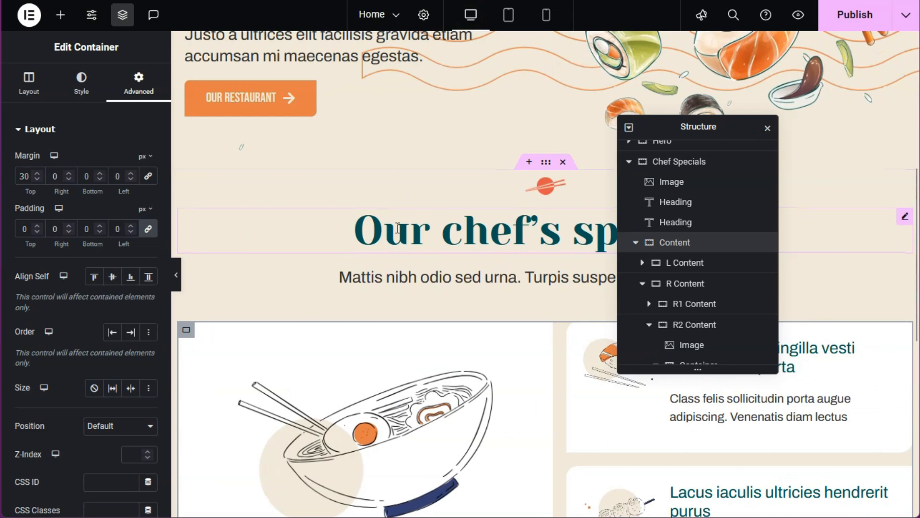
pyautogui.scroll(2, 396, 227)
pyautogui.click(854, 19)
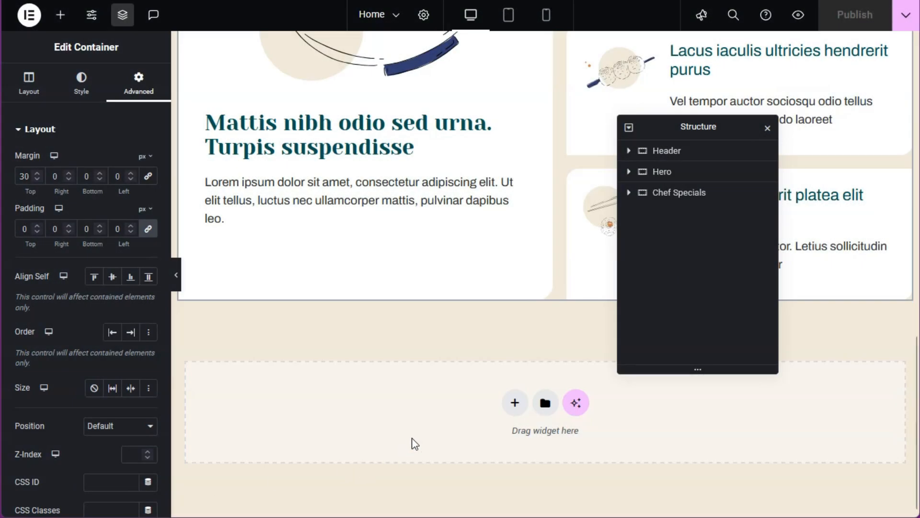
# Step: Add a single-column flexbox container named Image below Chef Specials and set its content width to Full Width
pyautogui.click(514, 403)
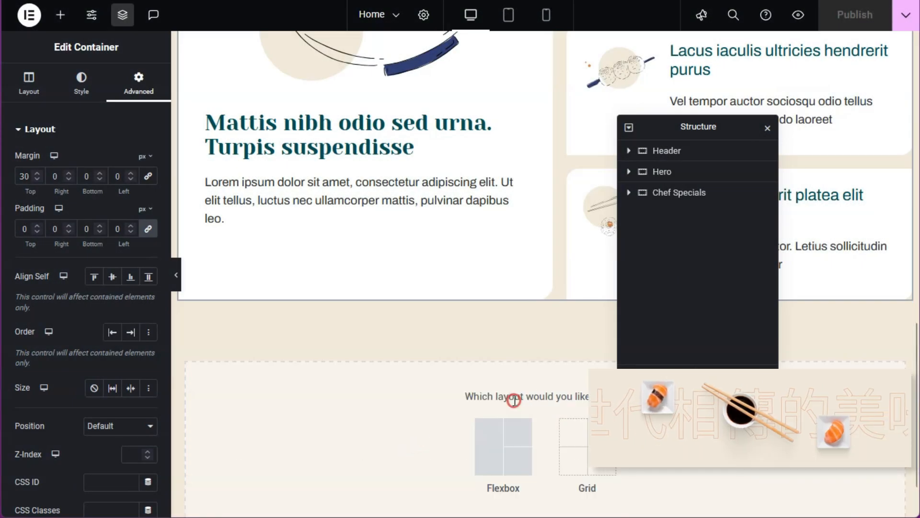
pyautogui.click(500, 392)
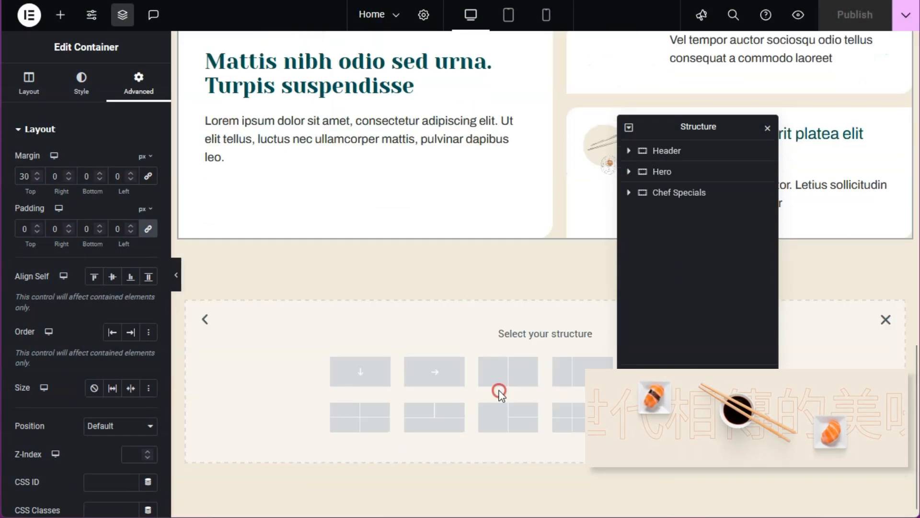
pyautogui.click(342, 381)
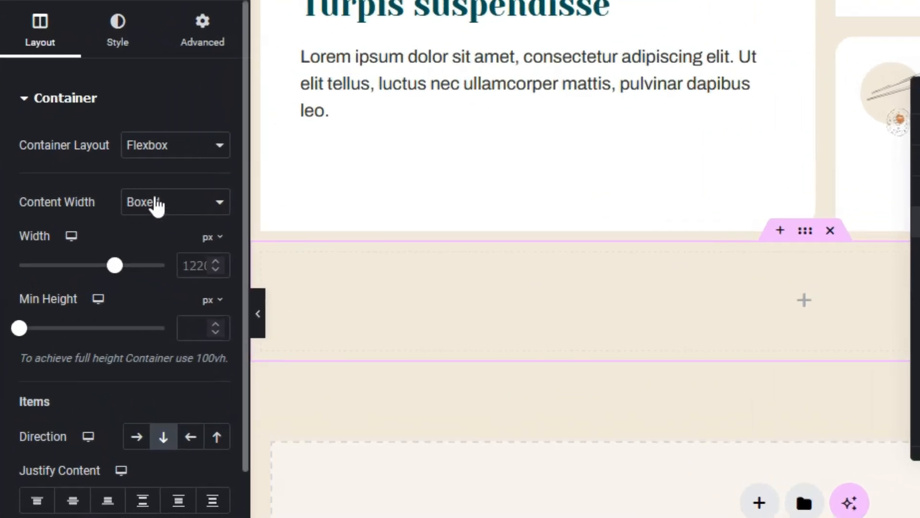
pyautogui.click(103, 199)
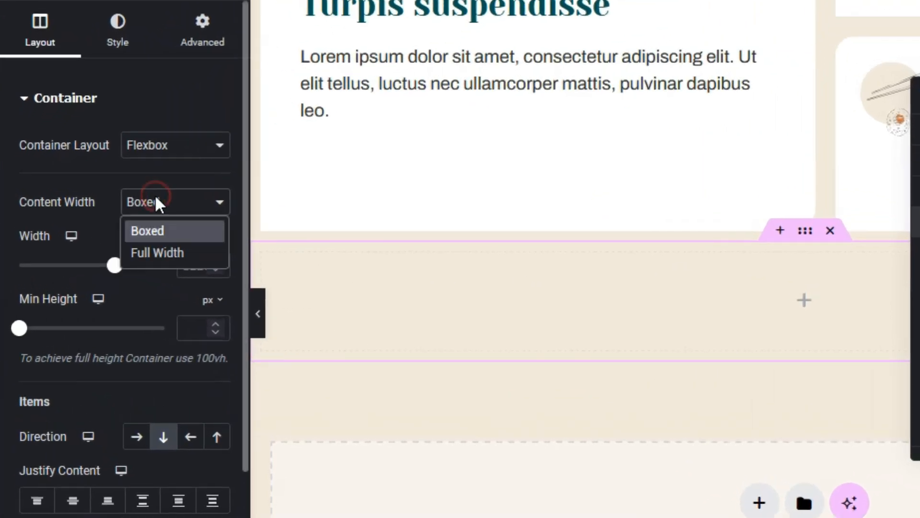
pyautogui.click(144, 251)
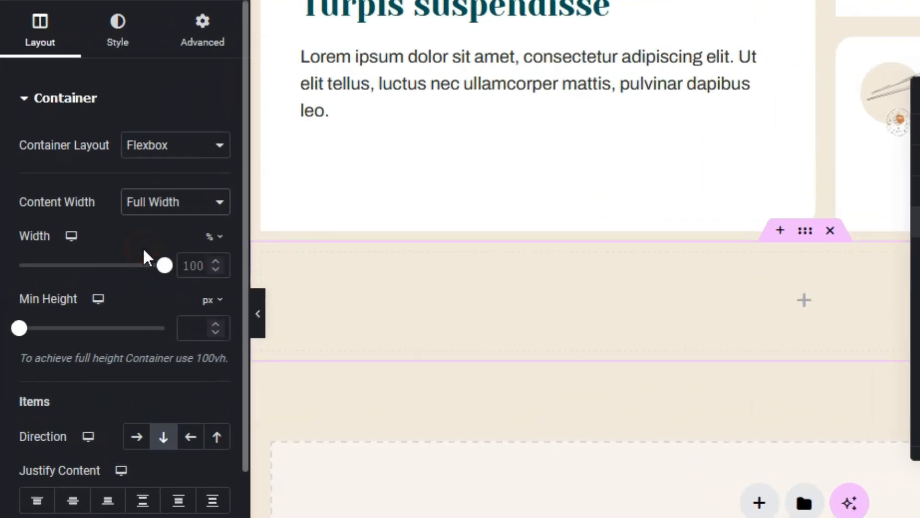
# Step: Set the Image container's padding to 0 and its top and bottom margins to 5%
pyautogui.click(202, 52)
pyautogui.click(26, 248)
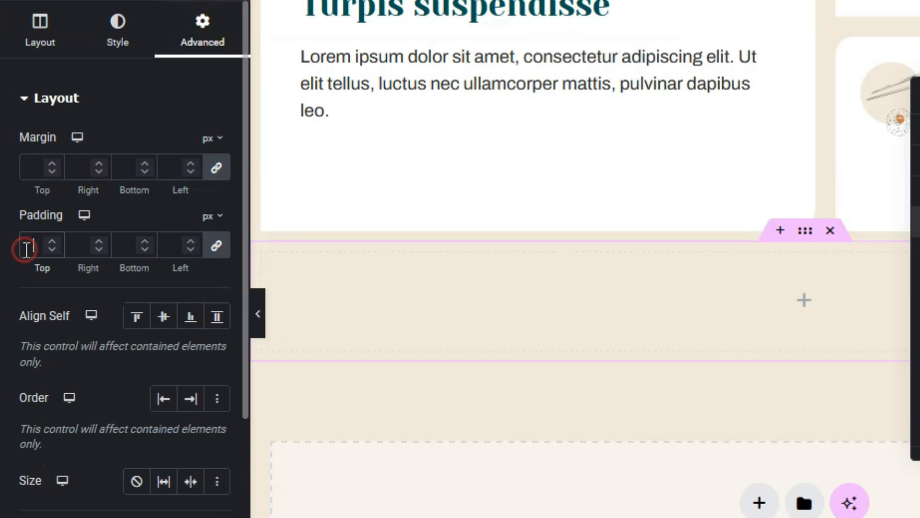
pyautogui.write('0')
pyautogui.click(214, 138)
pyautogui.click(214, 159)
pyautogui.click(215, 170)
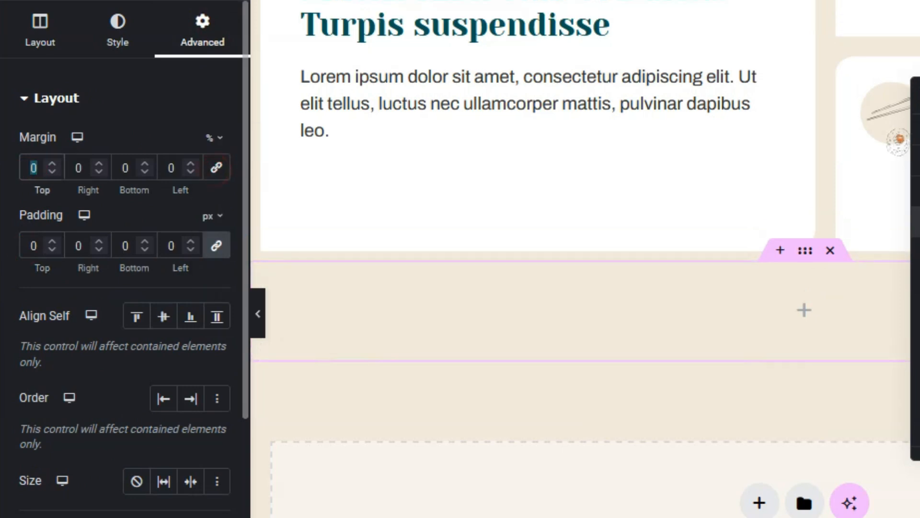
pyautogui.write('5')
pyautogui.click(128, 168)
pyautogui.write('5')
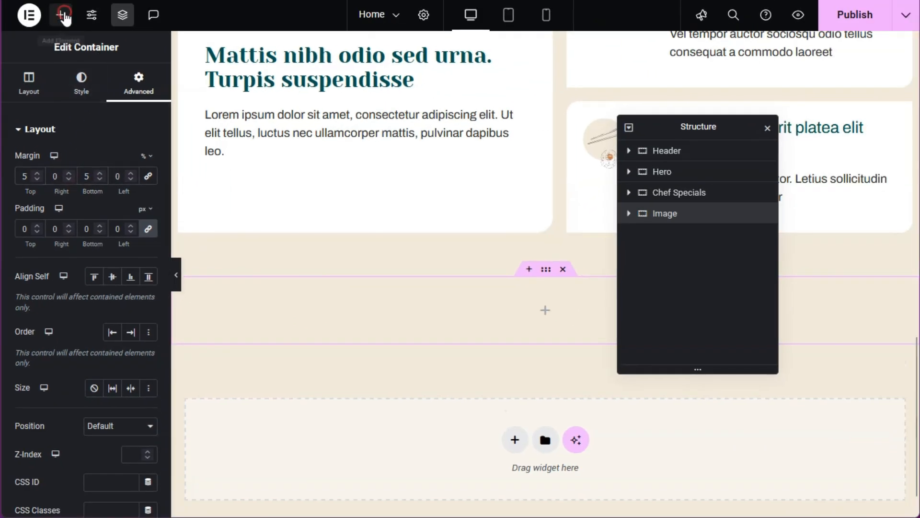
# Step: Insert the sushi plates and soy sauce banner as an image in the Image container, and preview it for tablet and mobile
pyautogui.click(60, 15)
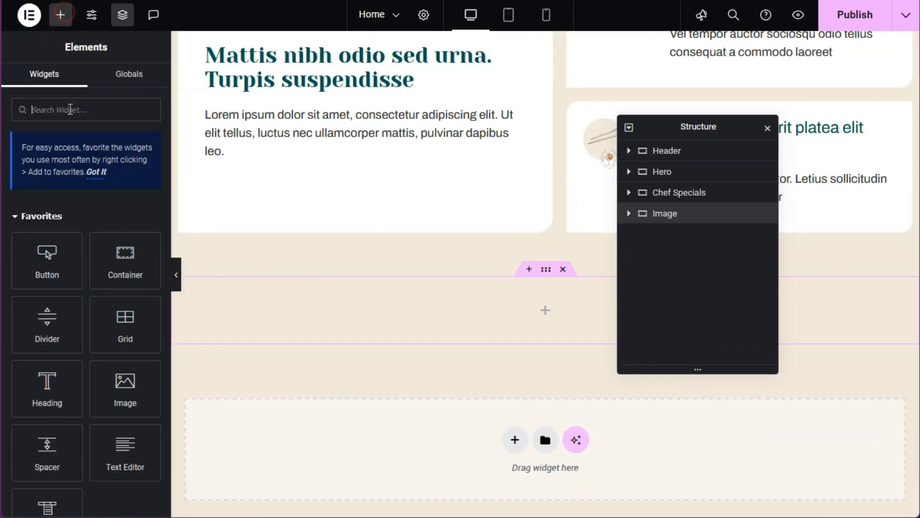
pyautogui.click(123, 388)
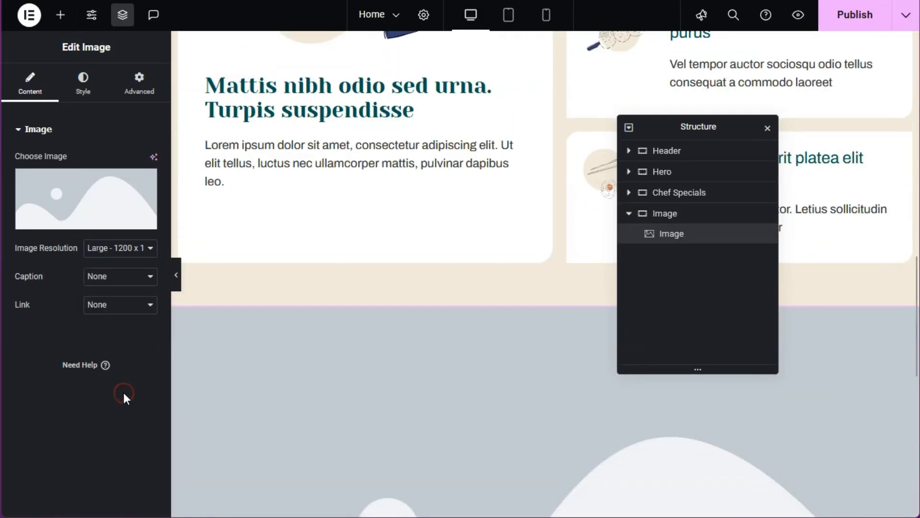
pyautogui.click(100, 202)
pyautogui.scroll(-10, 437, 335)
pyautogui.click(320, 404)
pyautogui.click(867, 477)
pyautogui.scroll(-3, 383, 279)
pyautogui.scroll(2, 458, 126)
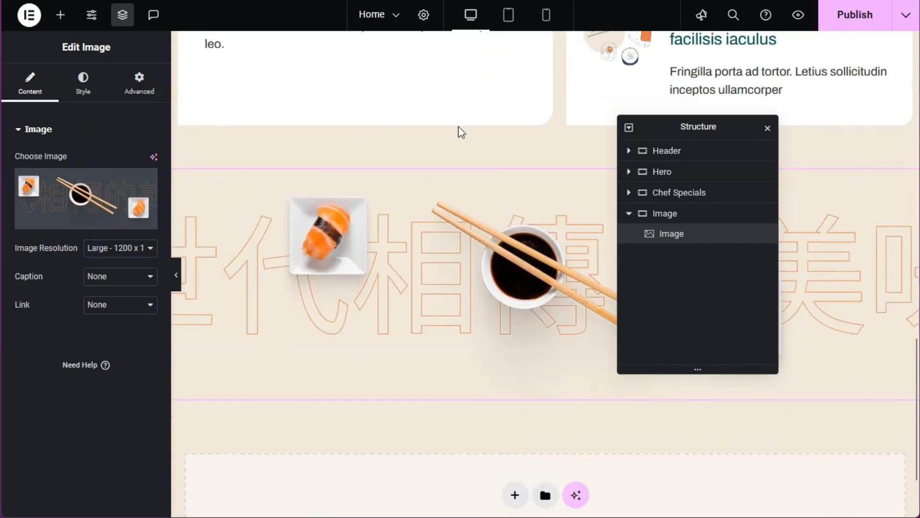
pyautogui.click(509, 14)
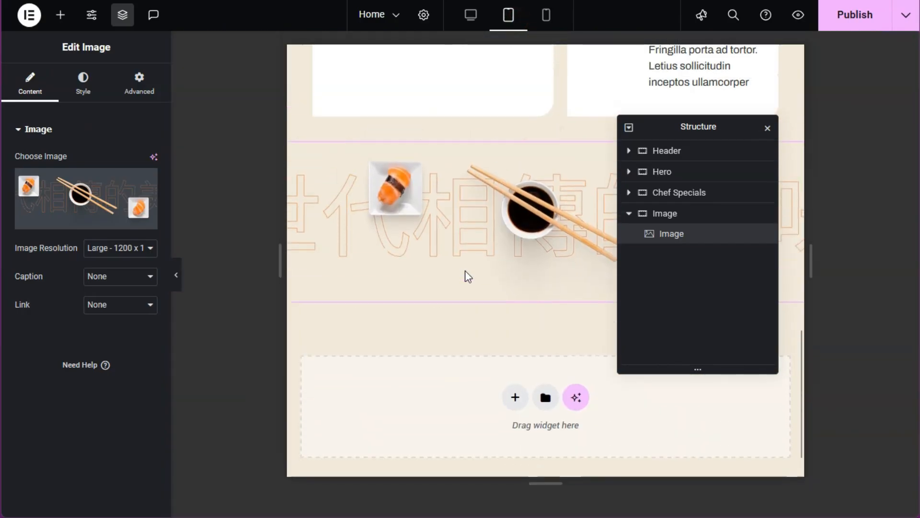
pyautogui.click(547, 15)
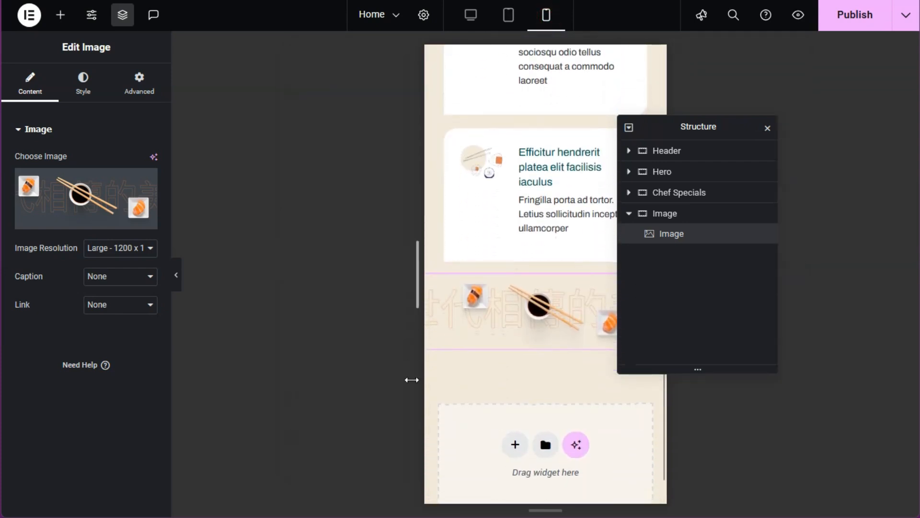
pyautogui.click(471, 15)
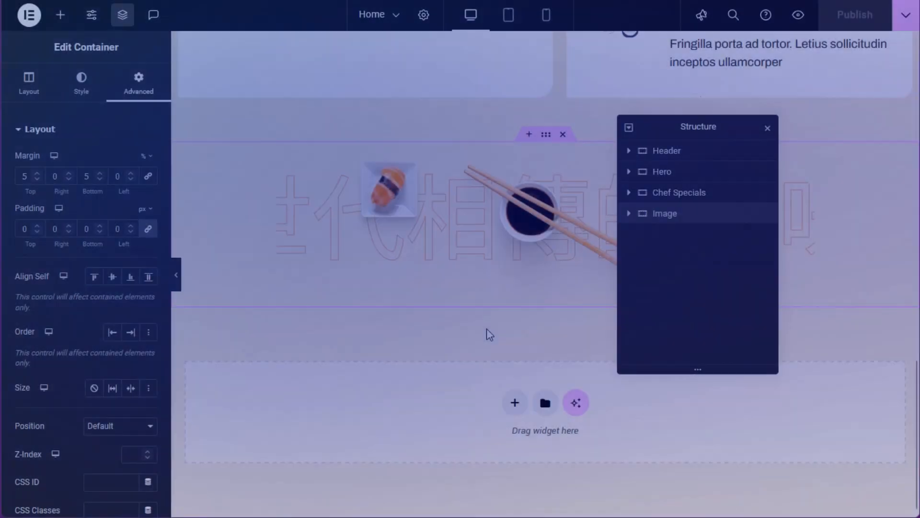
# Step: Add a vertical flexbox container below the Image section and set its content width to Full Width
pyautogui.click(517, 406)
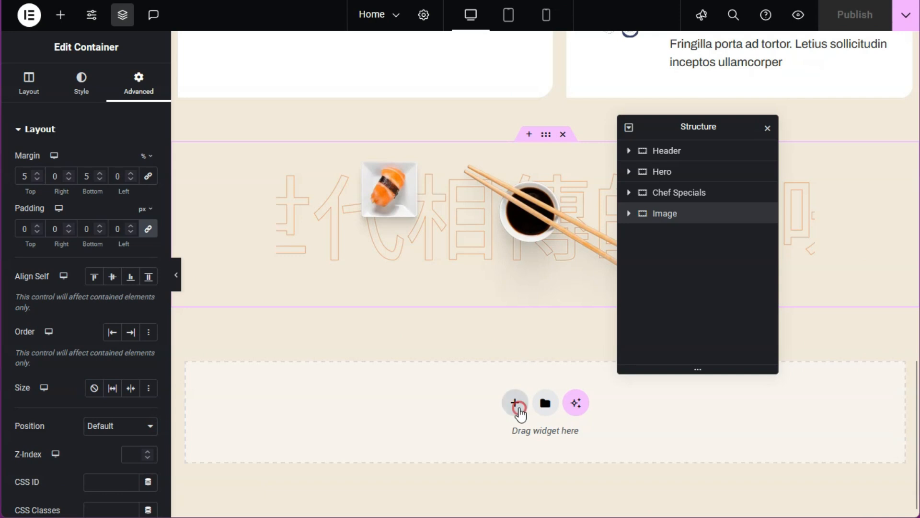
pyautogui.click(507, 432)
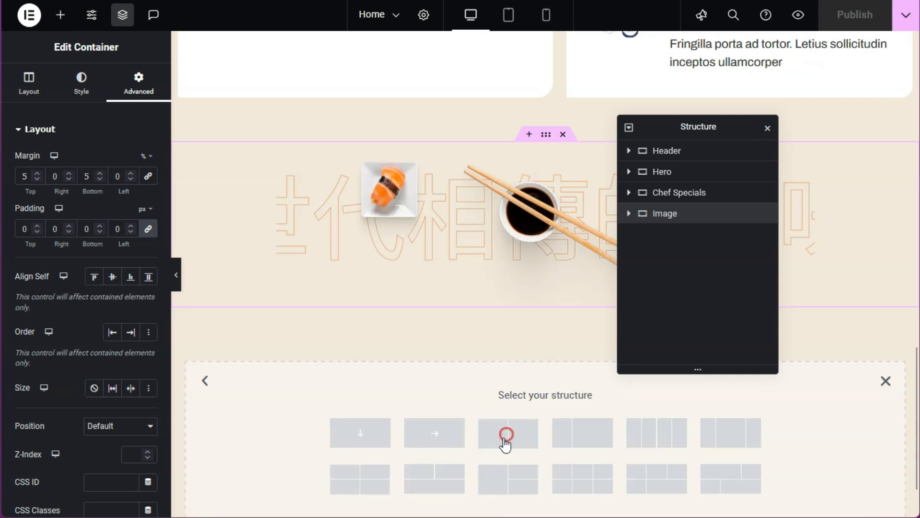
pyautogui.click(369, 445)
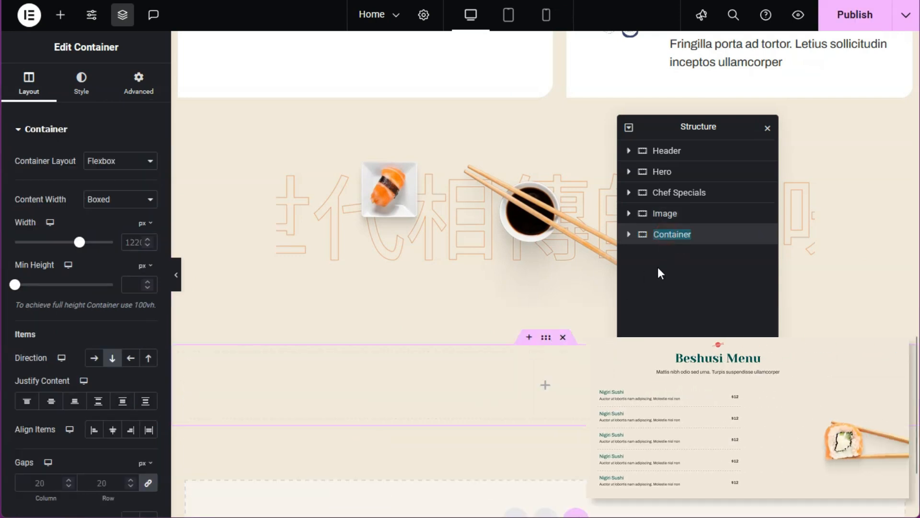
pyautogui.click(114, 198)
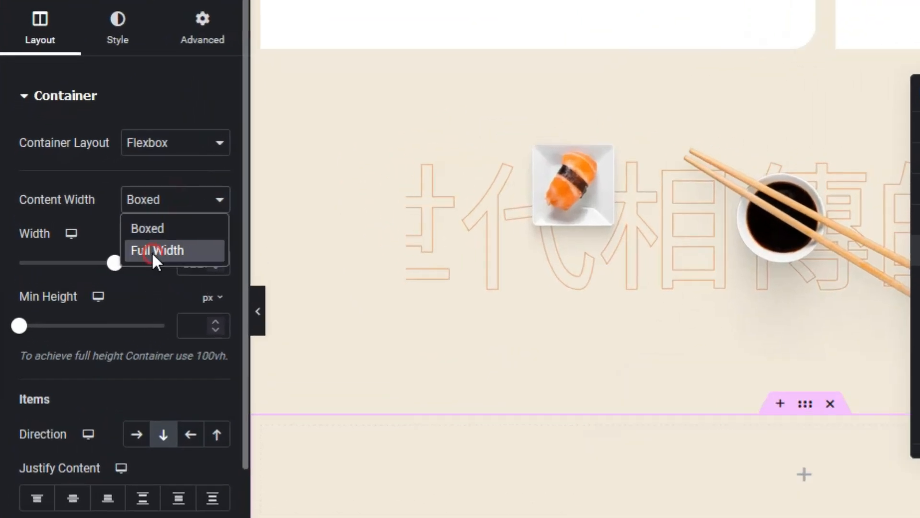
pyautogui.click(105, 234)
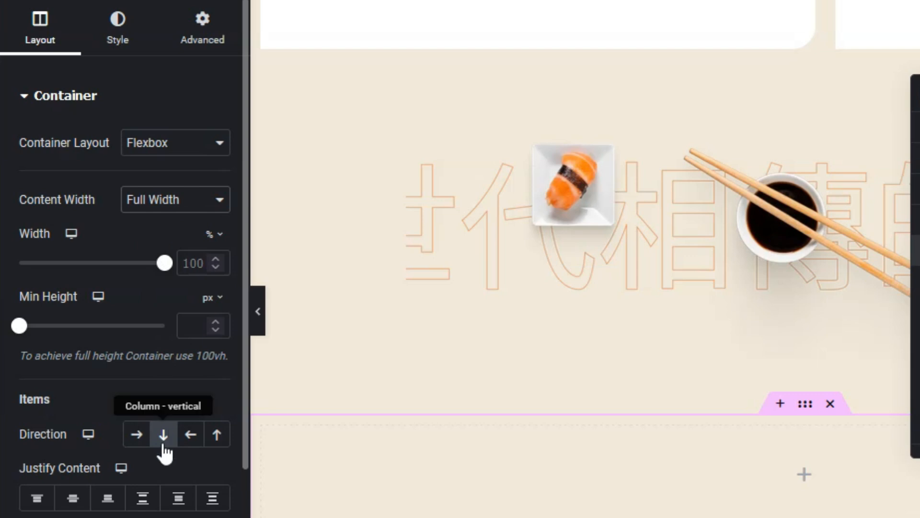
# Step: Set the new bottom container's top and bottom margins to 5%, with the sides unlinked
pyautogui.click(223, 33)
pyautogui.click(214, 136)
pyautogui.click(210, 167)
pyautogui.click(216, 165)
pyautogui.write('5')
pyautogui.press('Tab')
pyautogui.press('Tab')
pyautogui.write('5')
# Step: Add a nested container inside the Beshusi Menu section and name it heading
pyautogui.click(88, 0)
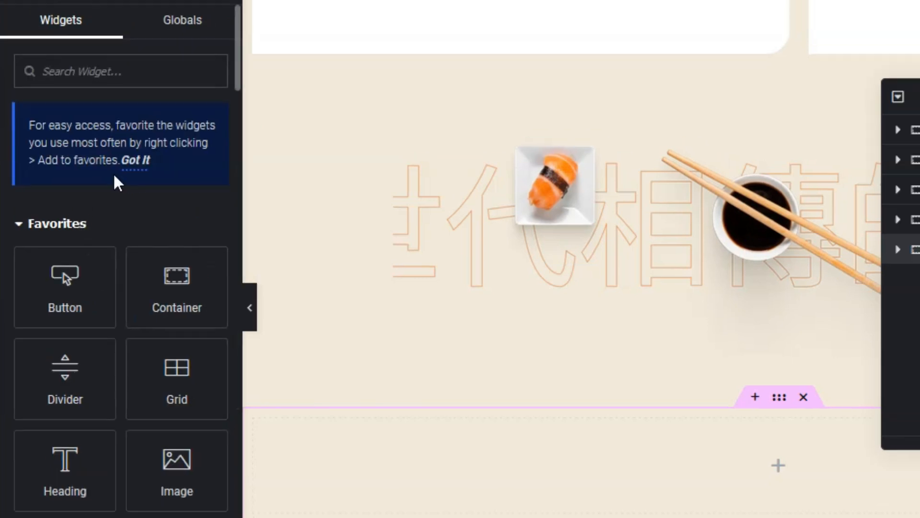
pyautogui.click(121, 267)
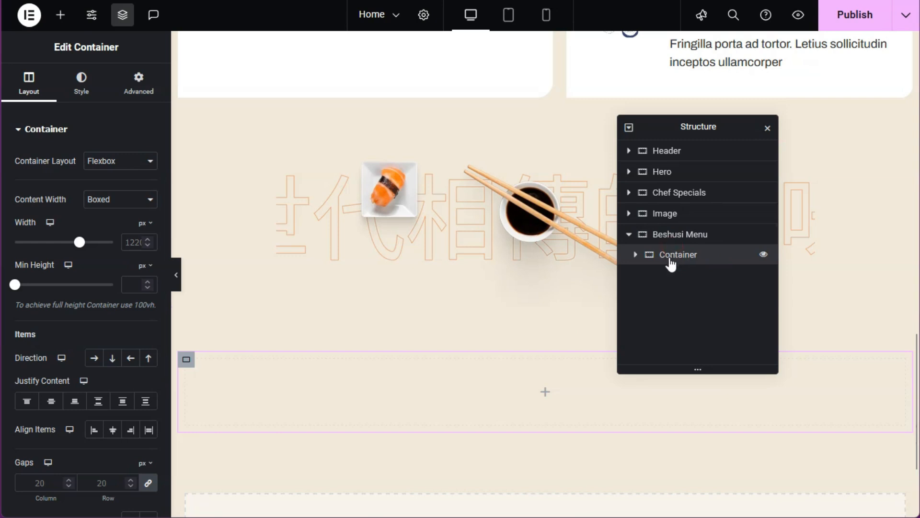
pyautogui.write('heading')
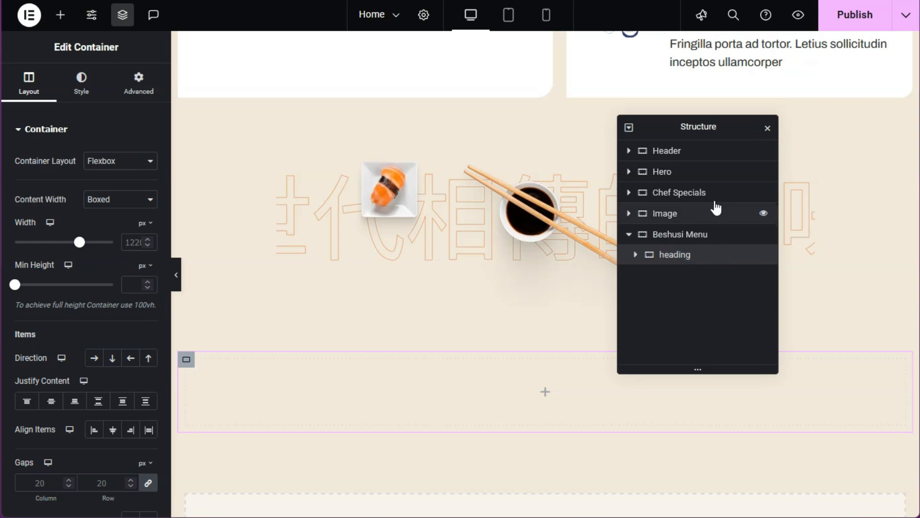
# Step: Copy the small logo image and both headings from the Chef Specials section into the heading container
pyautogui.scroll(5, 551, 204)
pyautogui.scroll(8, 551, 204)
pyautogui.click(545, 294)
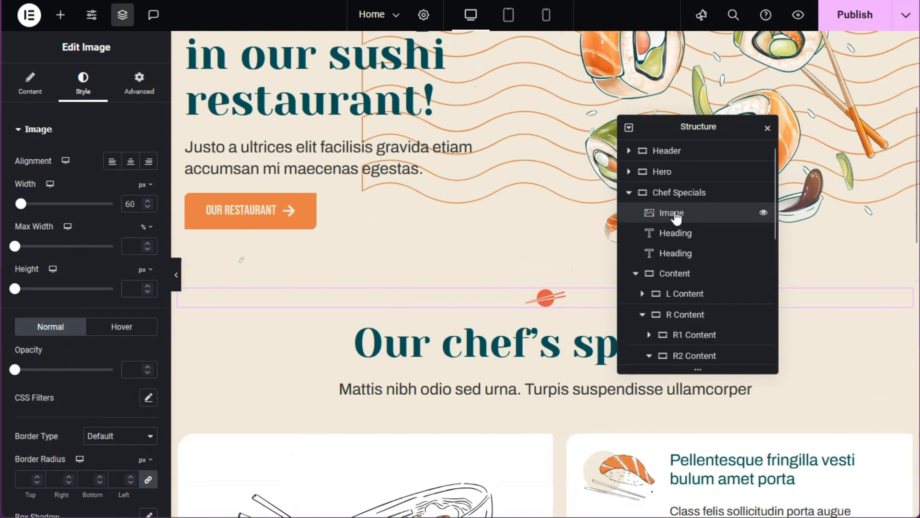
pyautogui.rightClick(680, 352)
pyautogui.click(699, 261)
pyautogui.scroll(3, 710, 222)
pyautogui.rightClick(671, 233)
pyautogui.click(709, 267)
pyautogui.scroll(-5, 695, 288)
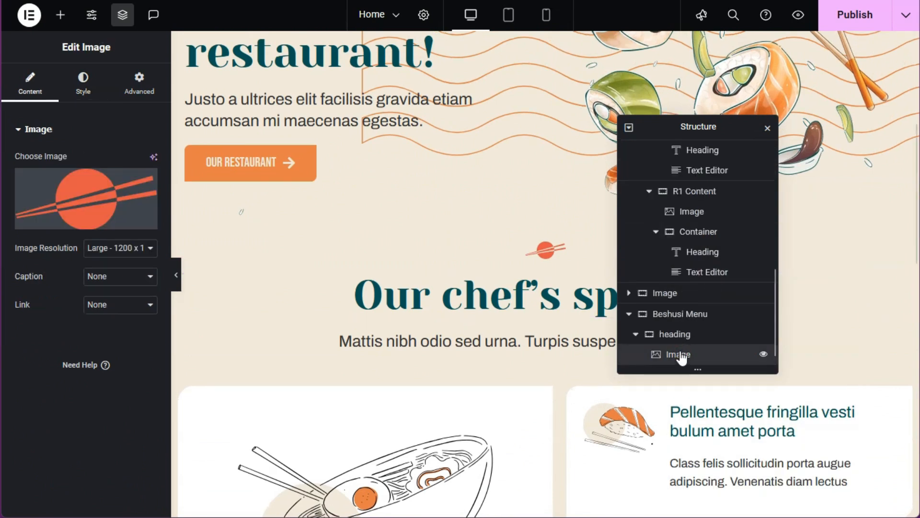
pyautogui.rightClick(678, 354)
pyautogui.click(699, 262)
pyautogui.scroll(-5, 696, 288)
# Step: Change the title of the first copied heading to "Beshusi Menu"
pyautogui.click(692, 355)
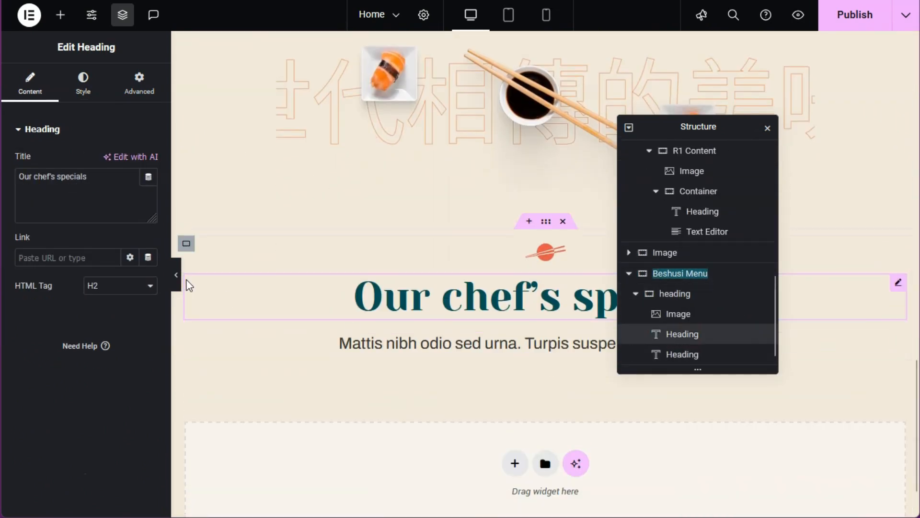
pyautogui.tripleClick(90, 180)
pyautogui.write('Beshusi Menu')
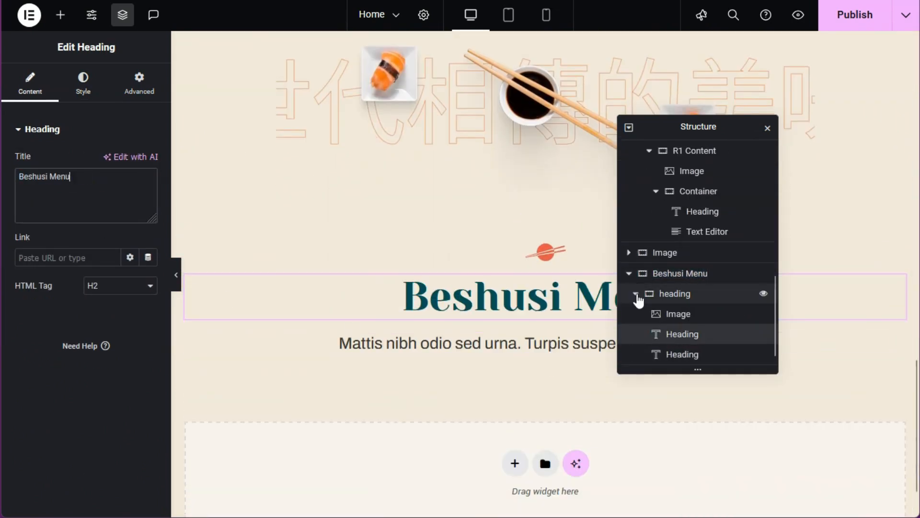
# Step: Add a second container inside the Beshusi Menu section, below the heading container, and name it Content
pyautogui.scroll(3, 671, 311)
pyautogui.click(673, 354)
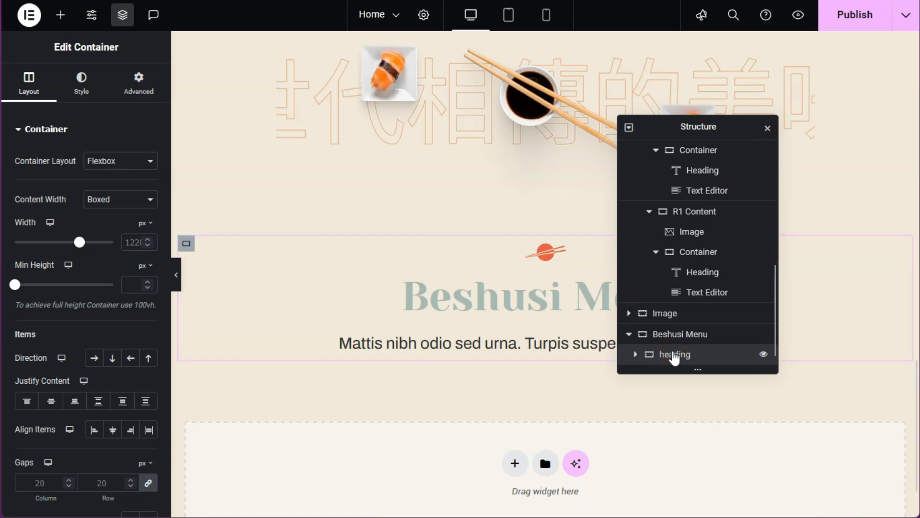
pyautogui.click(677, 334)
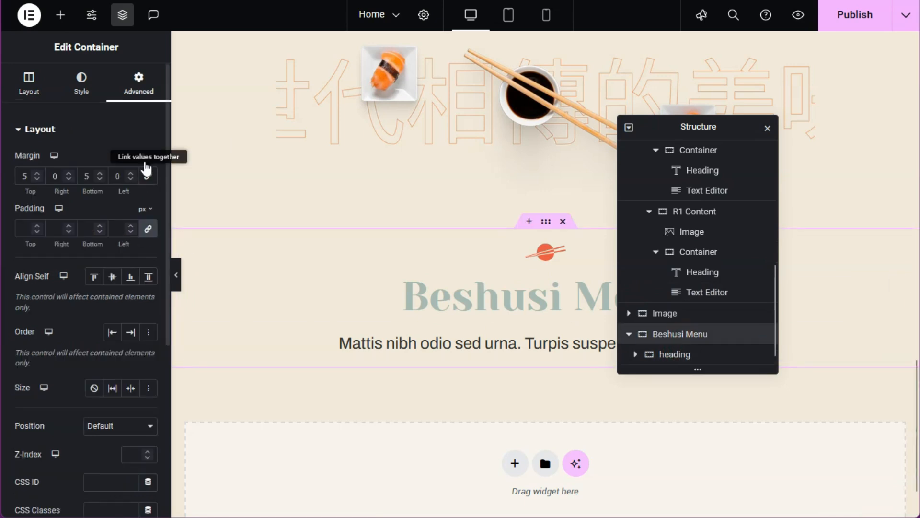
pyautogui.click(62, 18)
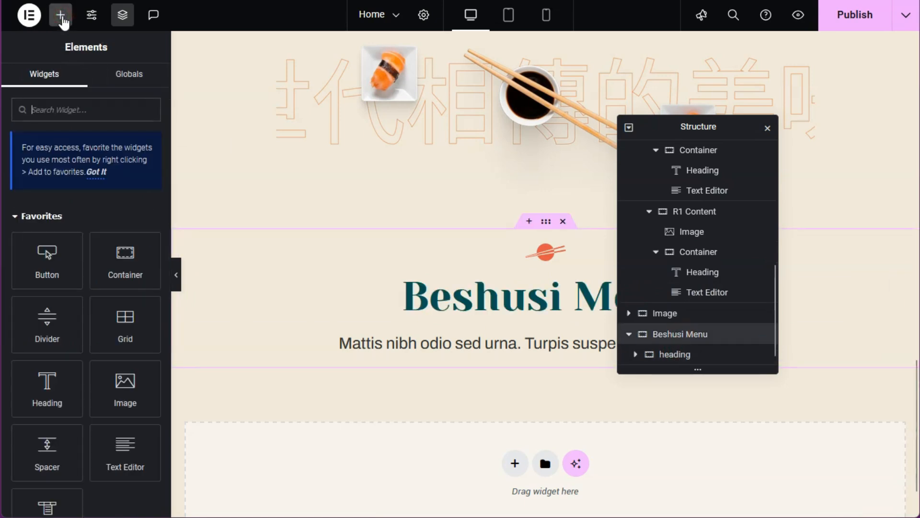
pyautogui.click(125, 263)
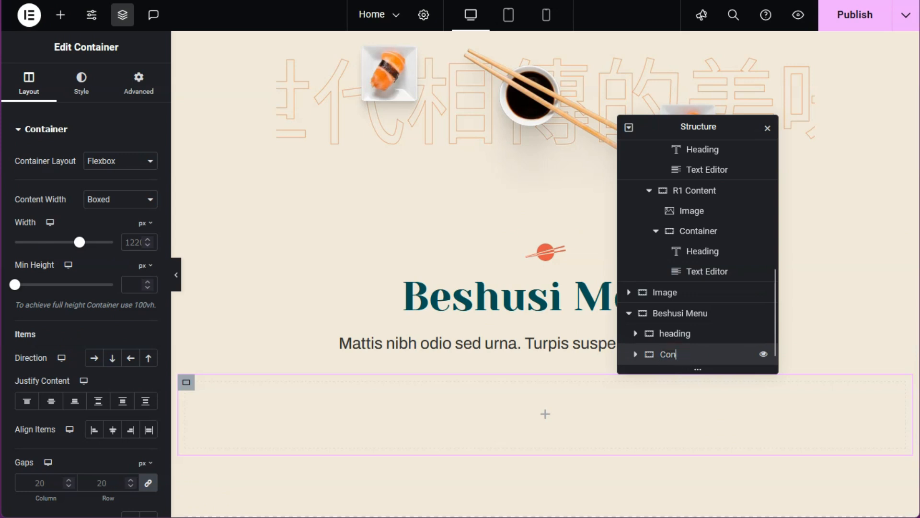
pyautogui.click(623, 354)
# Step: Set the Content container's top margin to 20 px with sides unlinked, and its padding to 0
pyautogui.click(139, 84)
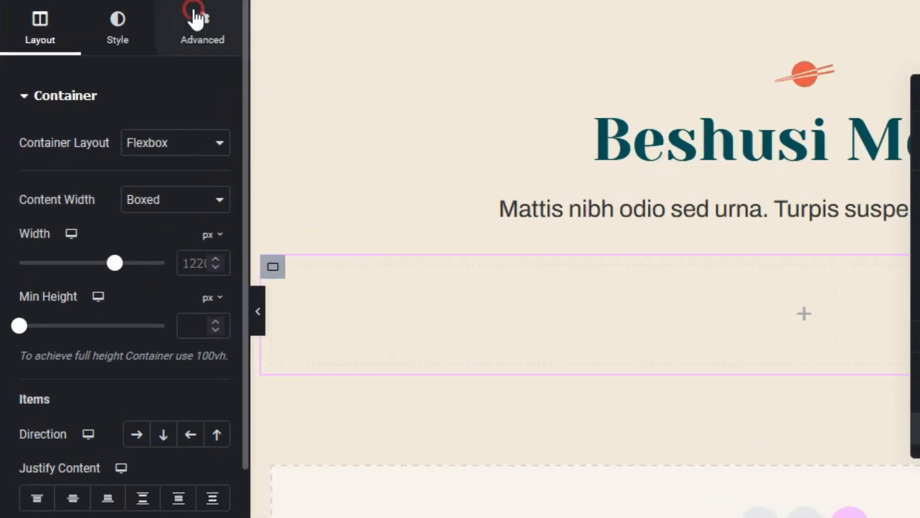
pyautogui.click(216, 165)
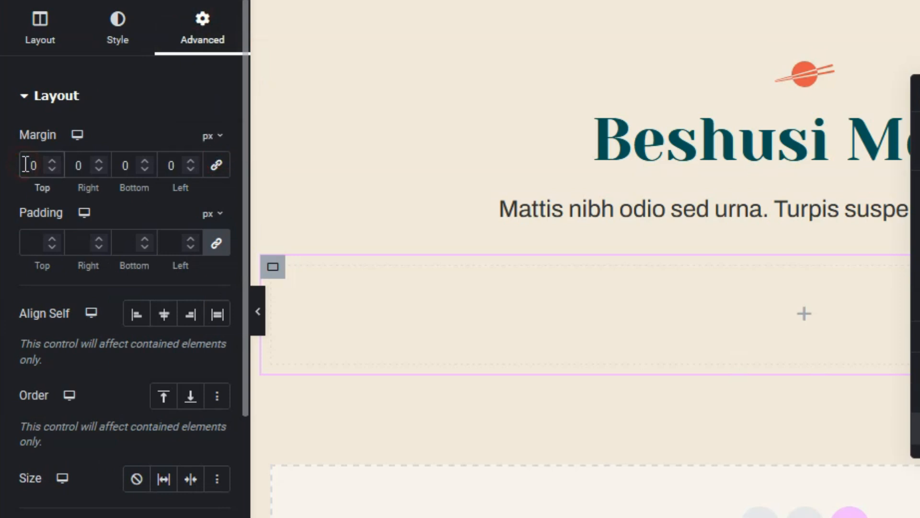
pyautogui.click(25, 165)
pyautogui.write('20')
pyautogui.click(26, 243)
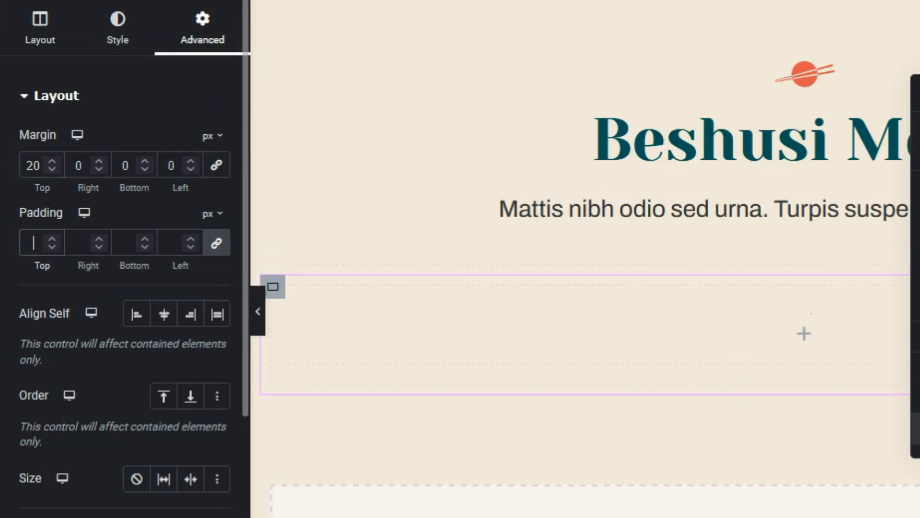
pyautogui.write('0')
# Step: Give the Content container a classic background using the image of a sushi roll held by chopsticks
pyautogui.click(108, 41)
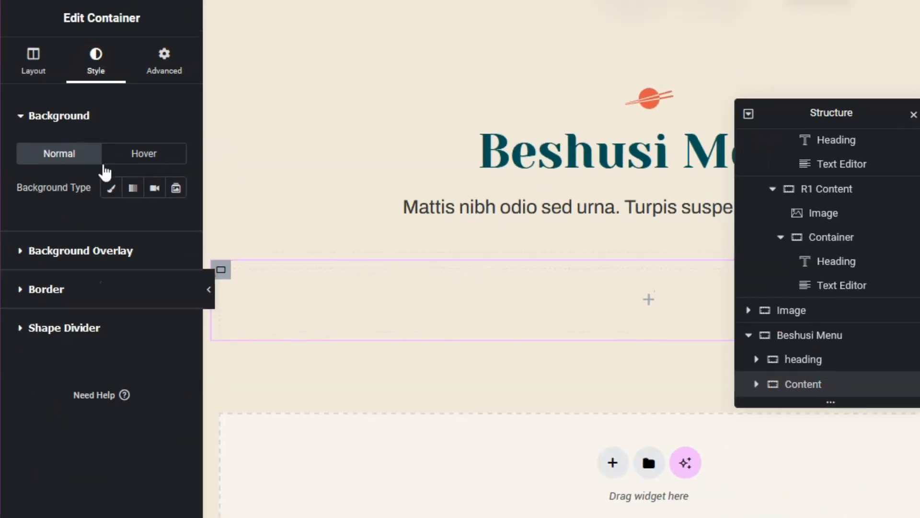
pyautogui.click(111, 187)
pyautogui.click(62, 292)
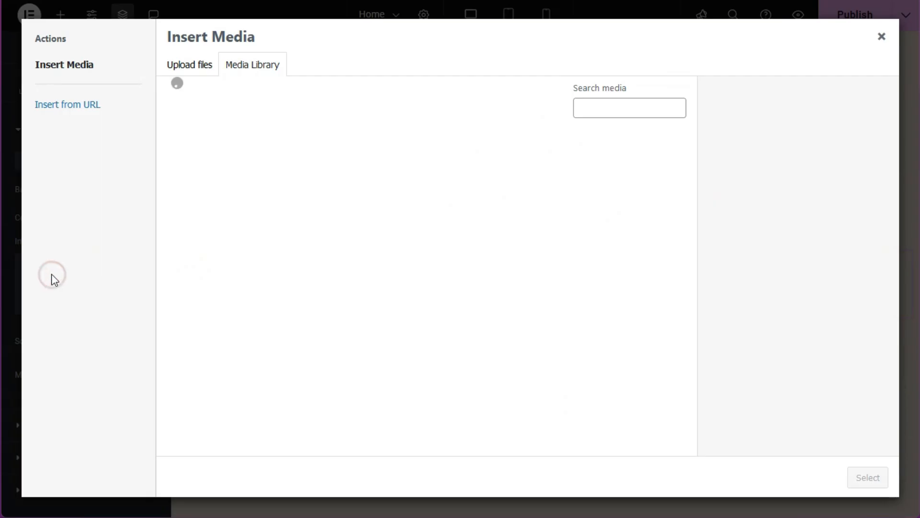
pyautogui.scroll(-5, 510, 257)
pyautogui.scroll(5, 509, 256)
pyautogui.scroll(-6, 507, 263)
pyautogui.click(639, 280)
pyautogui.click(868, 477)
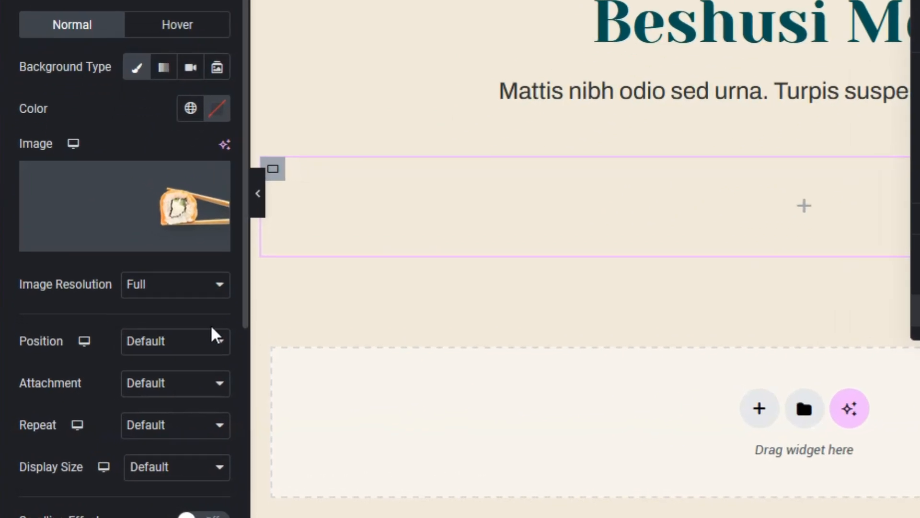
# Step: Set the background image to Large - 1200 x 1200 resolution, Center Right position and No-repeat
pyautogui.click(171, 285)
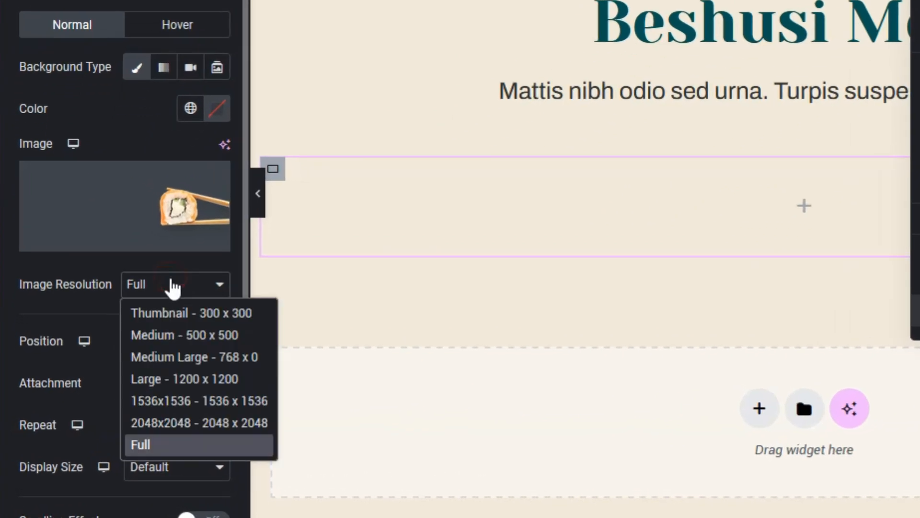
pyautogui.click(185, 382)
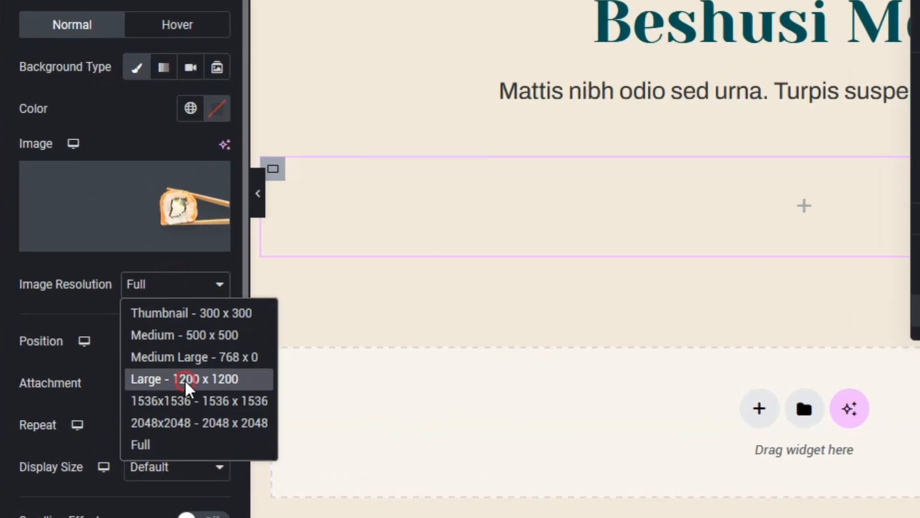
pyautogui.click(182, 353)
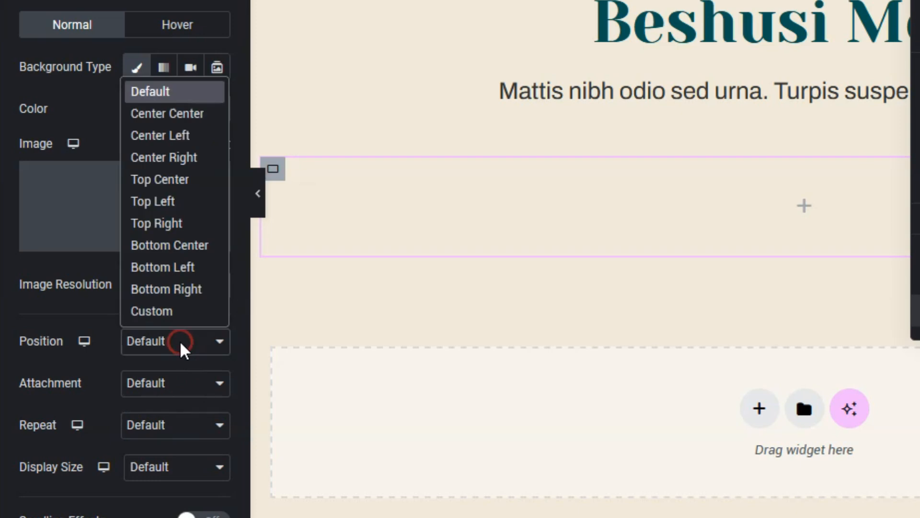
pyautogui.click(194, 165)
pyautogui.click(161, 430)
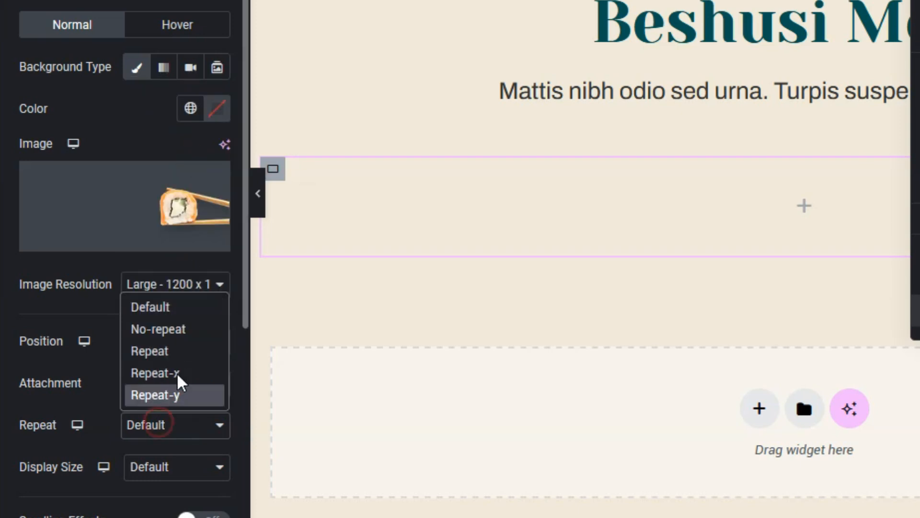
pyautogui.click(184, 330)
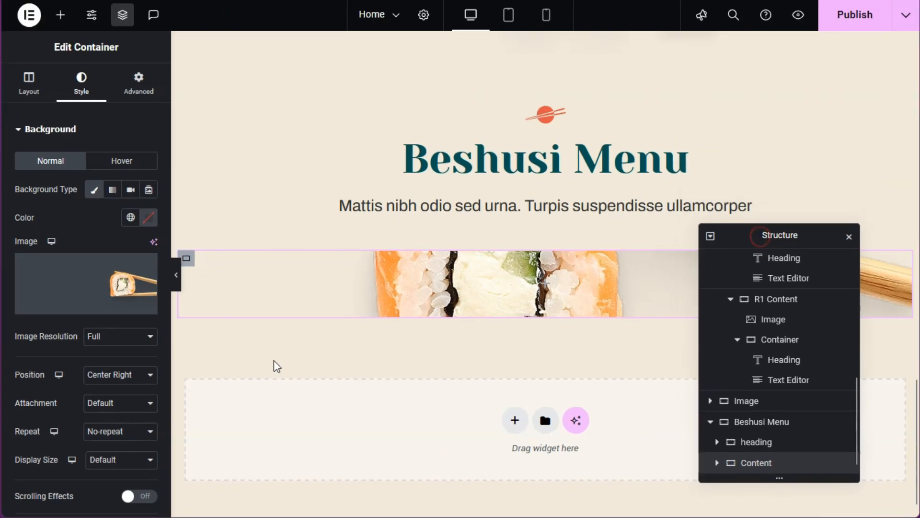
pyautogui.click(121, 338)
pyautogui.click(113, 401)
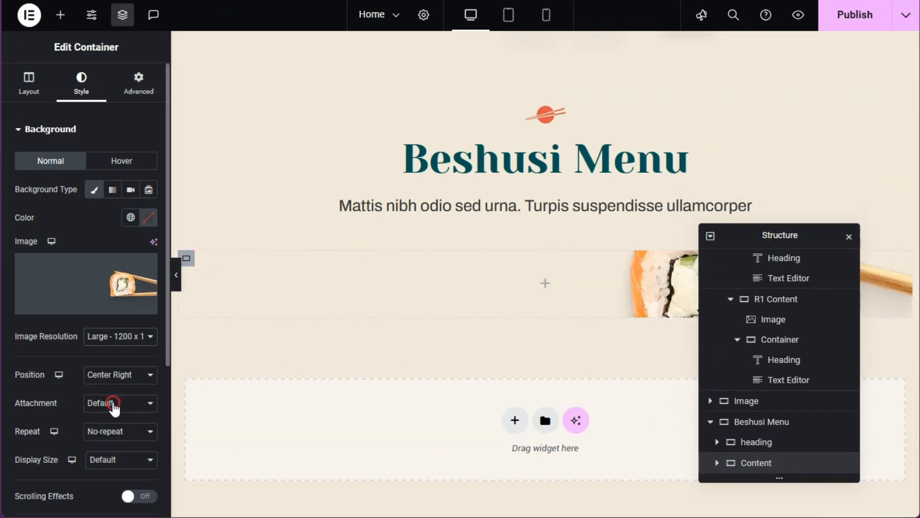
# Step: Add a nested container inside the Content container and name it Menu
pyautogui.moveTo(754, 227); pyautogui.dragTo(375, 229)
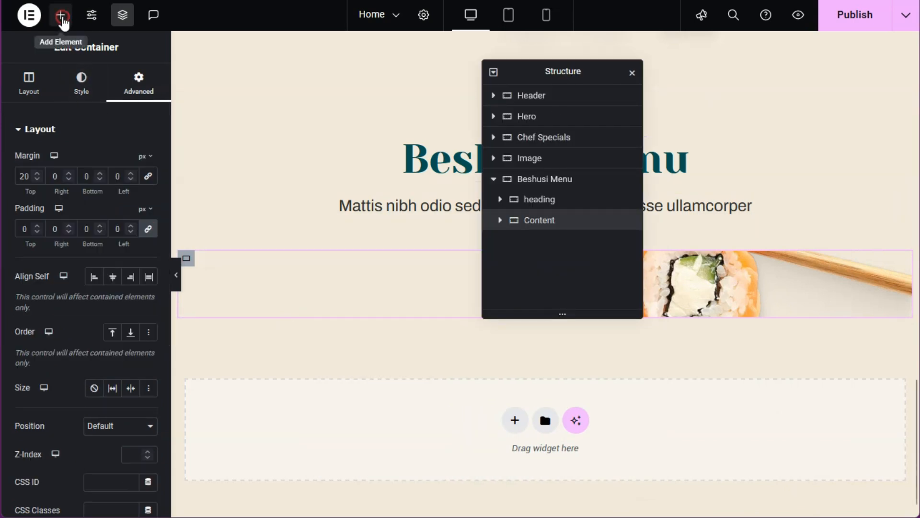
pyautogui.click(60, 14)
pyautogui.click(120, 189)
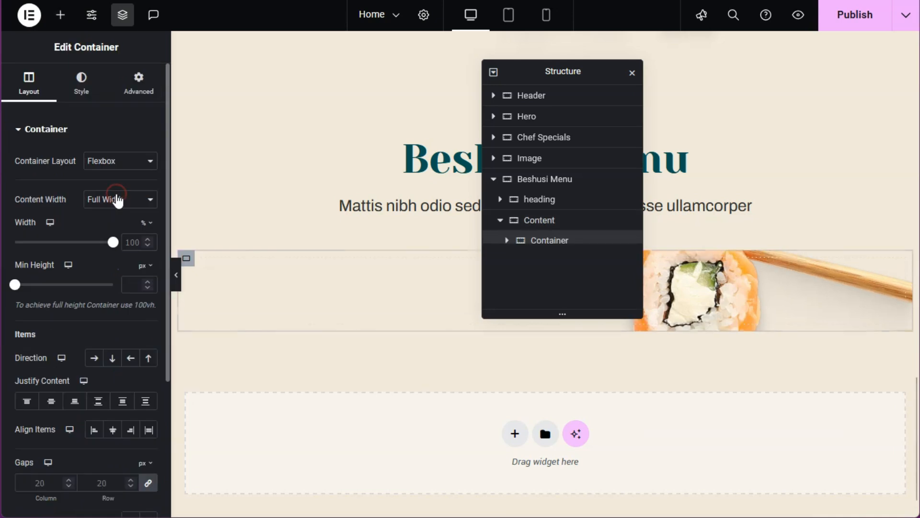
pyautogui.doubleClick(543, 240)
pyautogui.write('Menu')
pyautogui.press('Return')
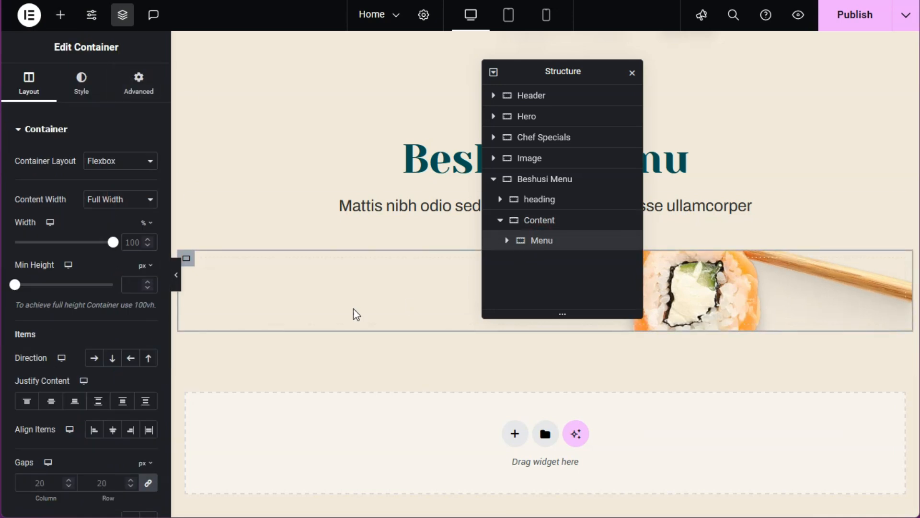
# Step: Set the Menu container's width to 60% and its column and row gaps to 0
pyautogui.click(134, 242)
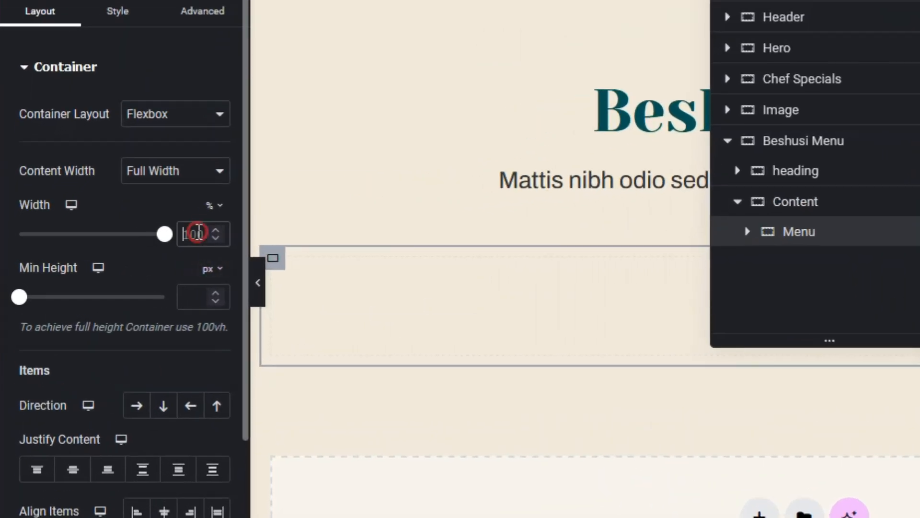
pyautogui.write('60')
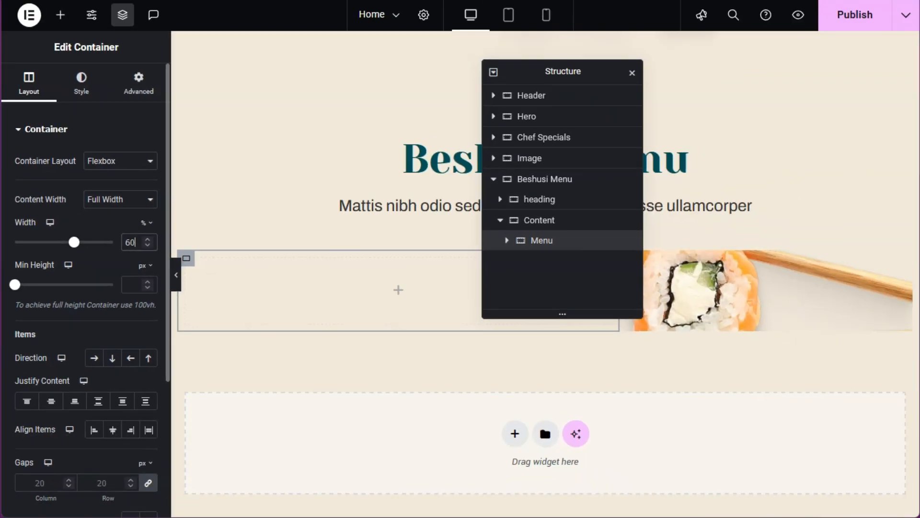
pyautogui.scroll(-2, 48, 395)
pyautogui.click(39, 415)
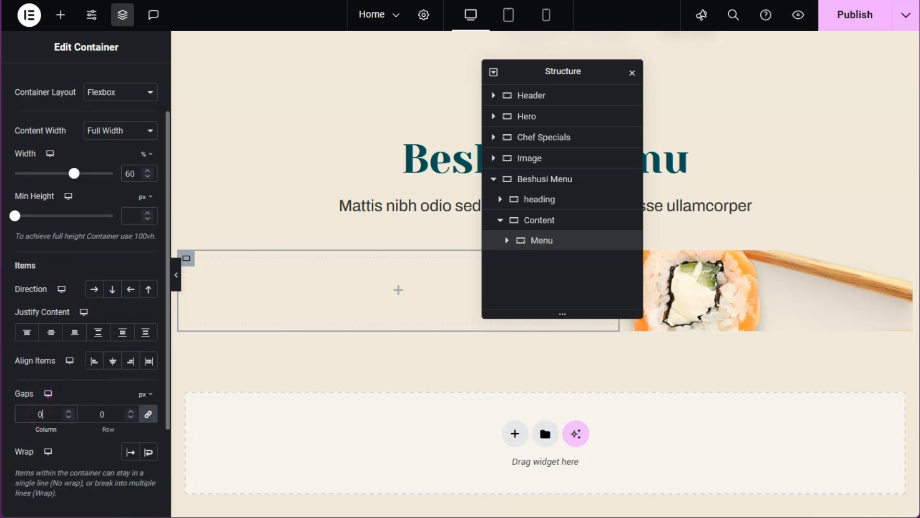
# Step: Add a nested container inside the Menu container and name it Menu 1
pyautogui.click(60, 14)
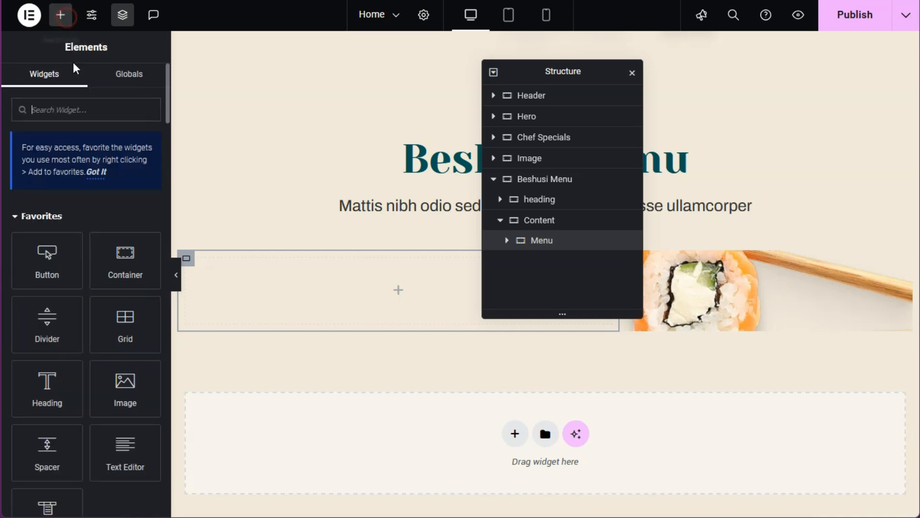
pyautogui.click(125, 261)
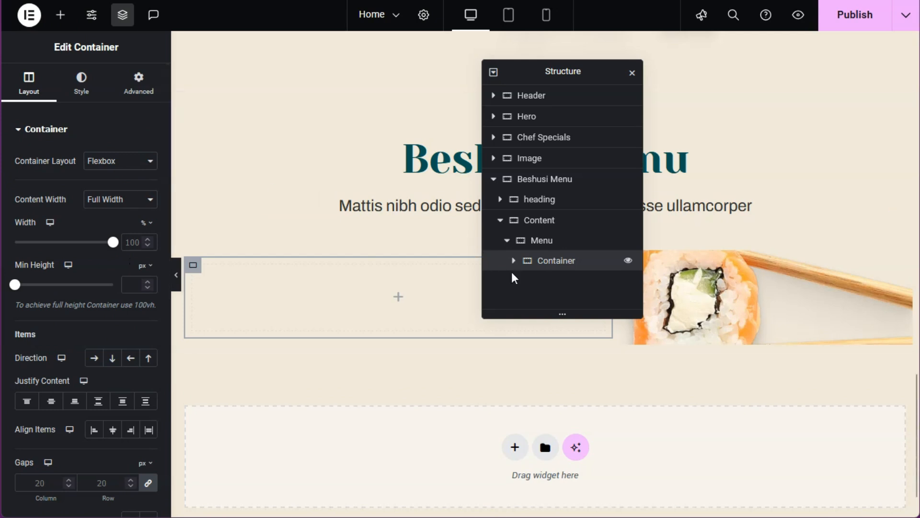
pyautogui.write('Menu 1')
pyautogui.press('Return')
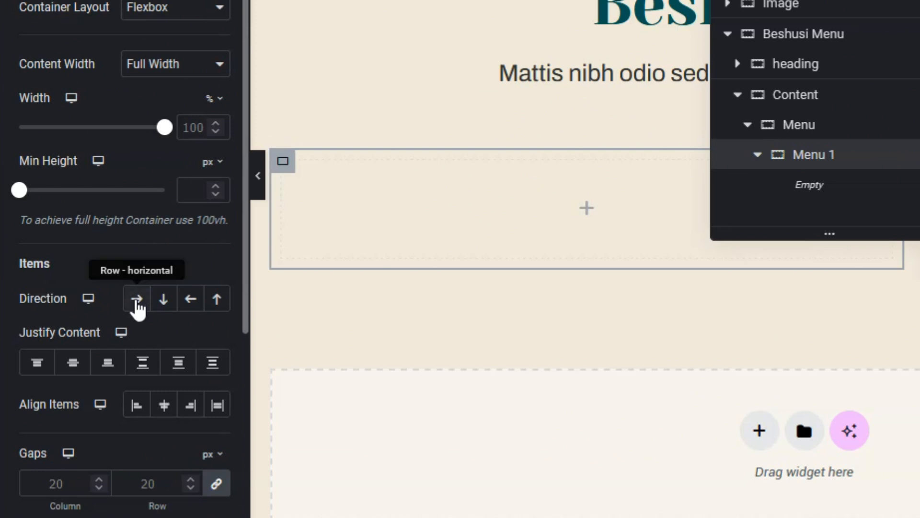
# Step: Set the Menu 1 container to a horizontal row direction with its items aligned to the center
pyautogui.click(94, 359)
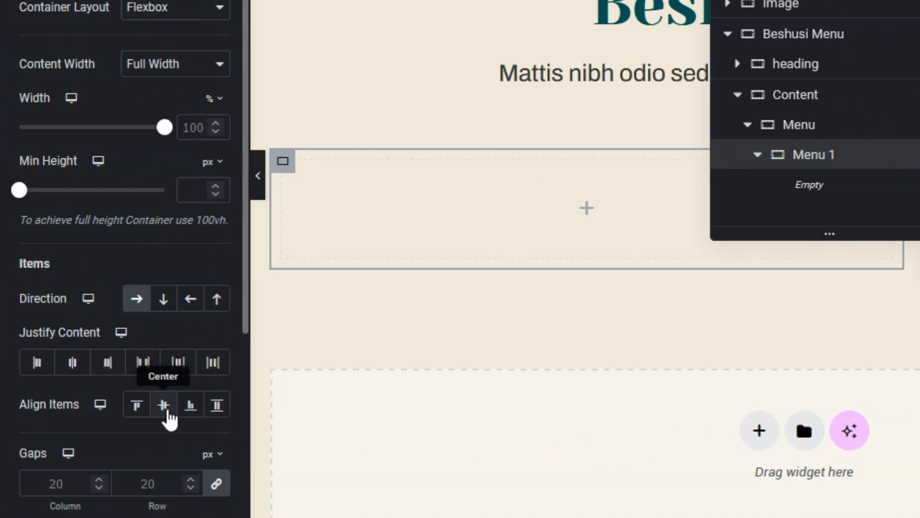
pyautogui.click(167, 410)
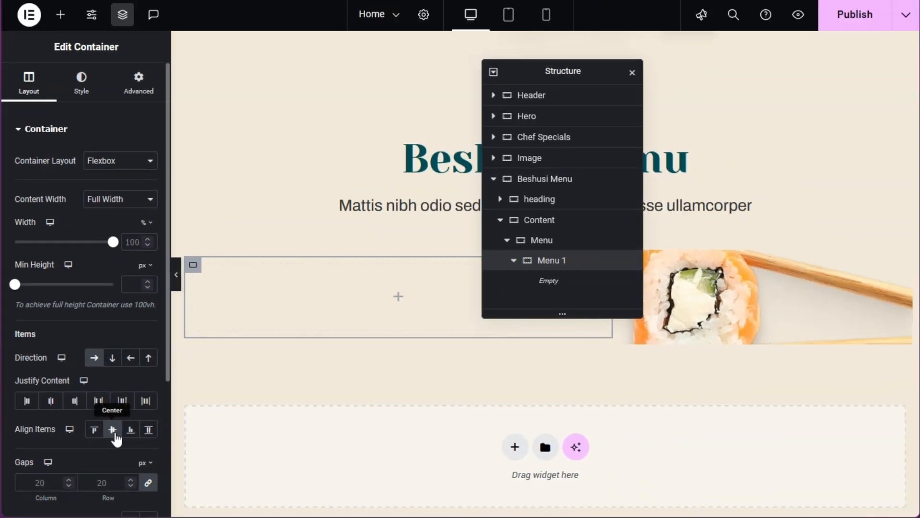
pyautogui.scroll(-5, 168, 412)
pyautogui.scroll(5, 115, 430)
# Step: Give the Menu 1 container a dashed gray border, 2 px wide on the bottom and 0 on the other sides
pyautogui.click(78, 85)
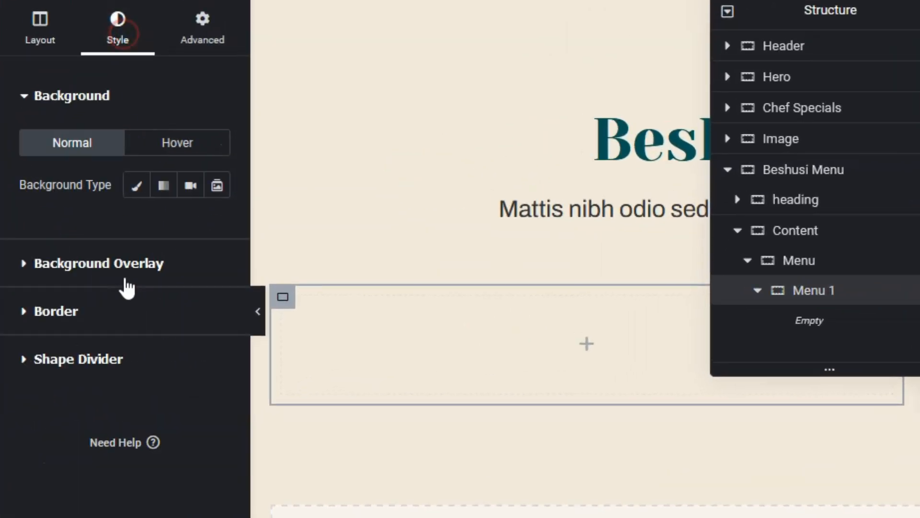
pyautogui.click(56, 311)
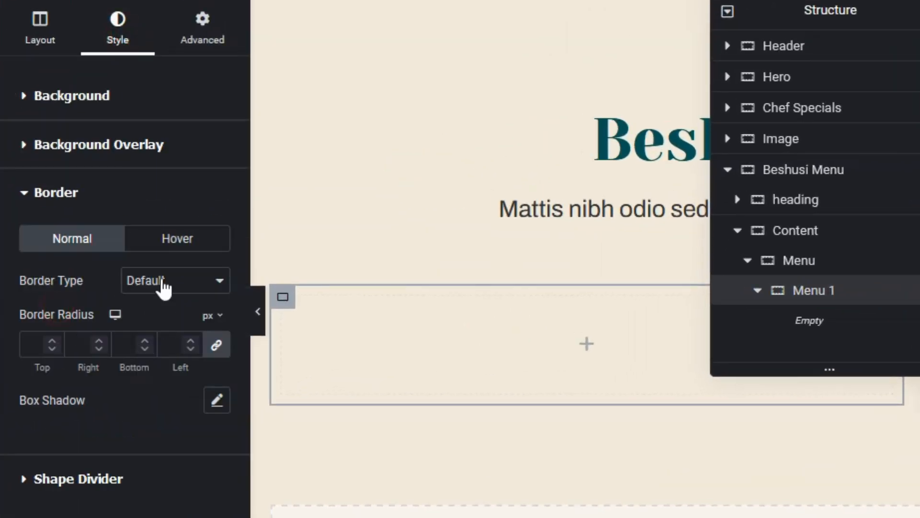
pyautogui.click(163, 287)
pyautogui.click(160, 419)
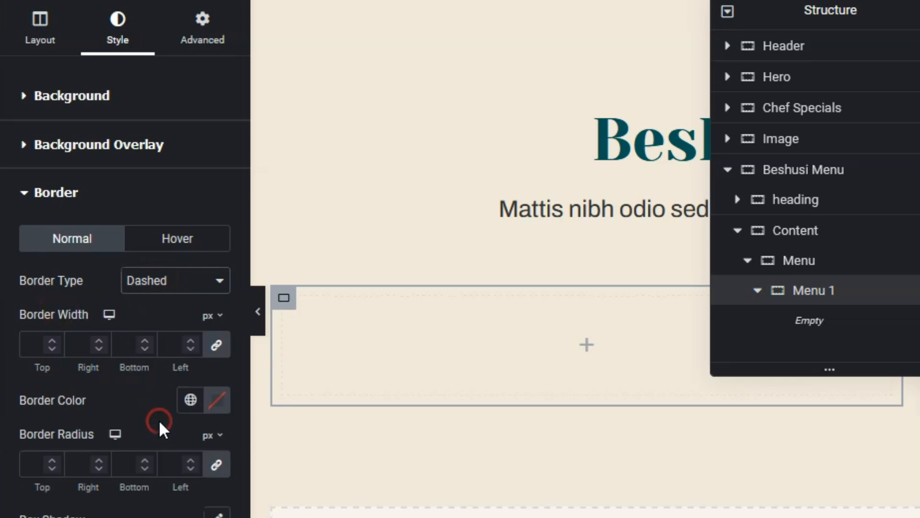
pyautogui.click(216, 344)
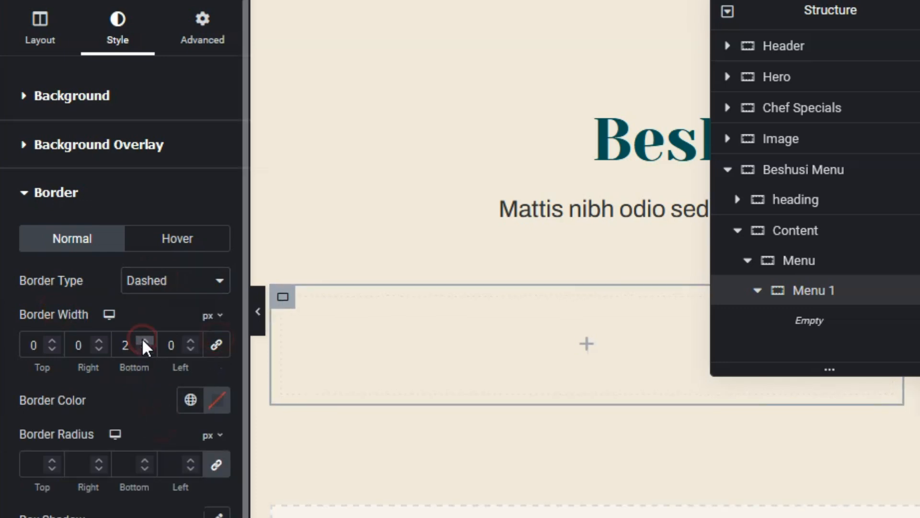
pyautogui.click(220, 404)
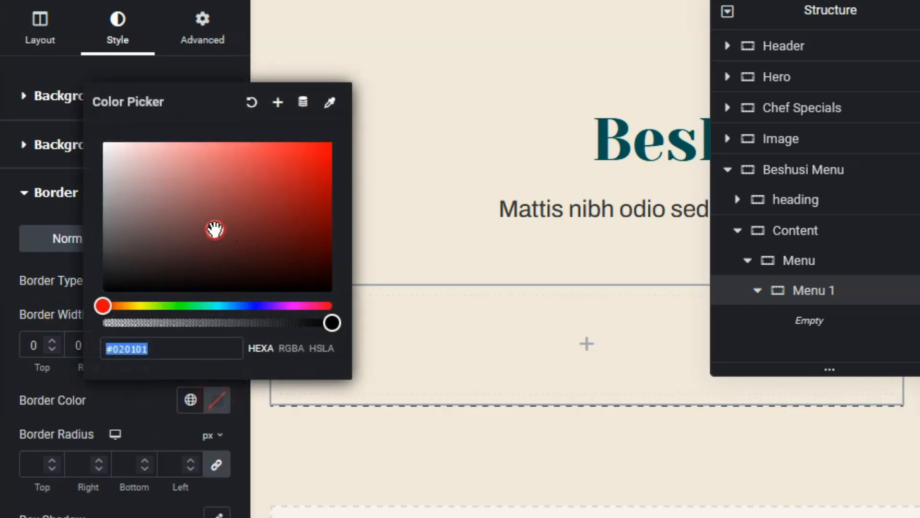
pyautogui.click(100, 188)
pyautogui.press('Return')
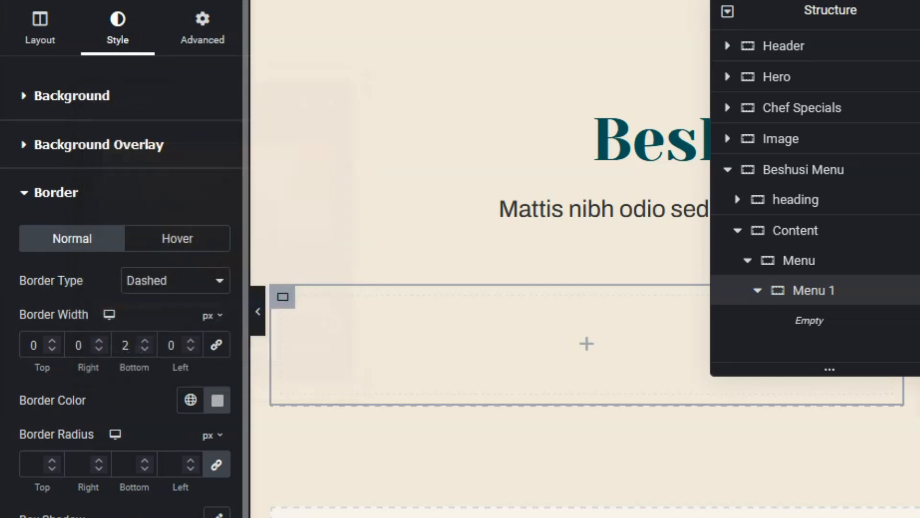
# Step: Set the Menu 1 container's bottom margin to 10 px, unlinked from the other sides, which stay at 0
pyautogui.click(204, 22)
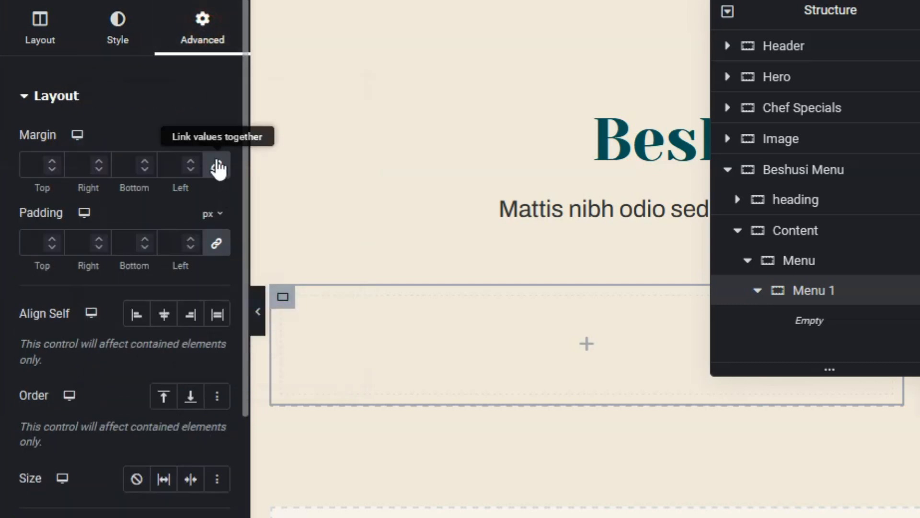
pyautogui.click(216, 163)
pyautogui.click(117, 165)
pyautogui.write('10')
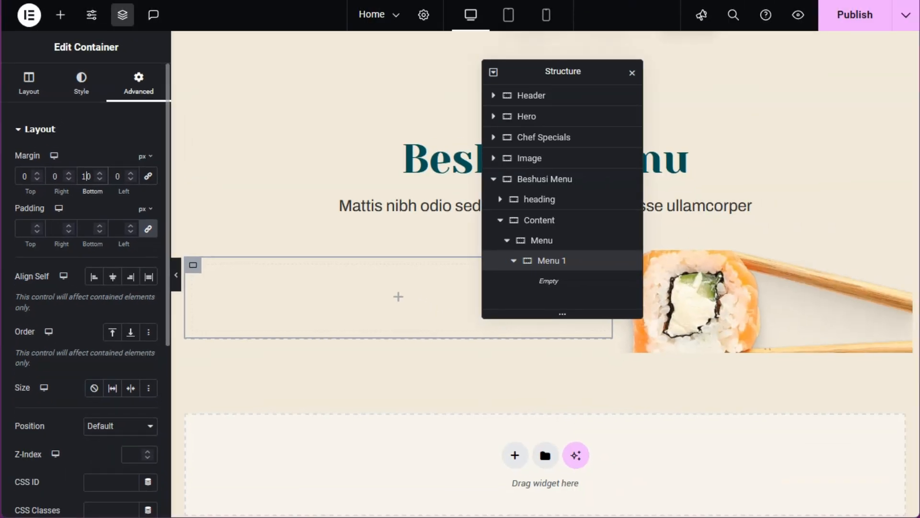
# Step: Add a nested container inside the Menu 1 container and name it List
pyautogui.click(60, 15)
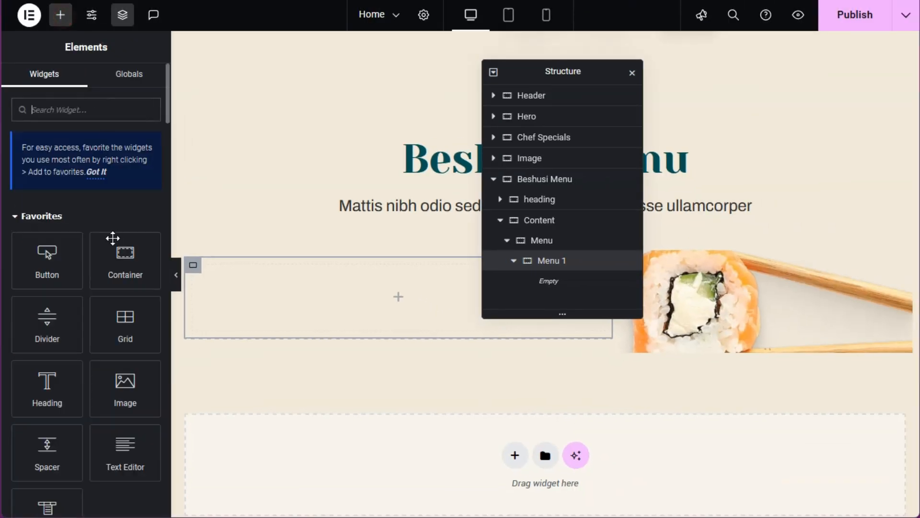
pyautogui.click(119, 269)
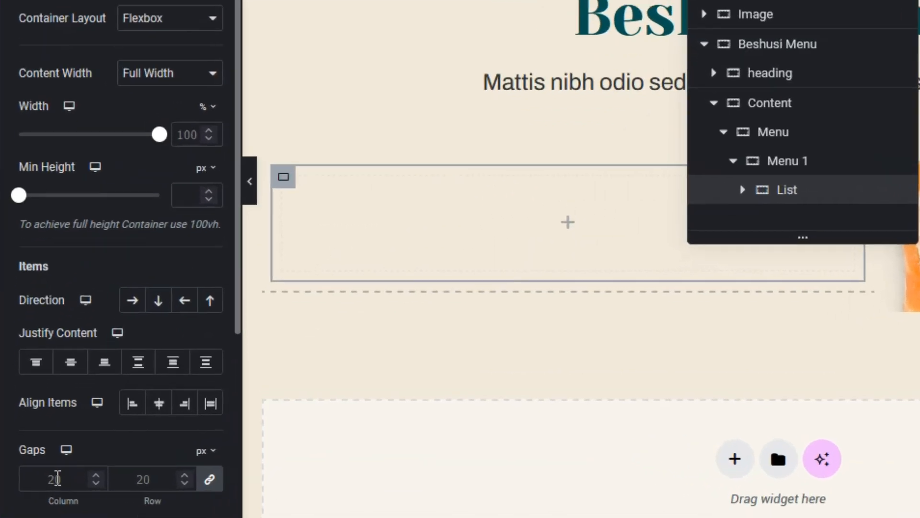
# Step: Set the List container's gaps to 5 px and its padding to 0 px on all sides
pyautogui.click(27, 482)
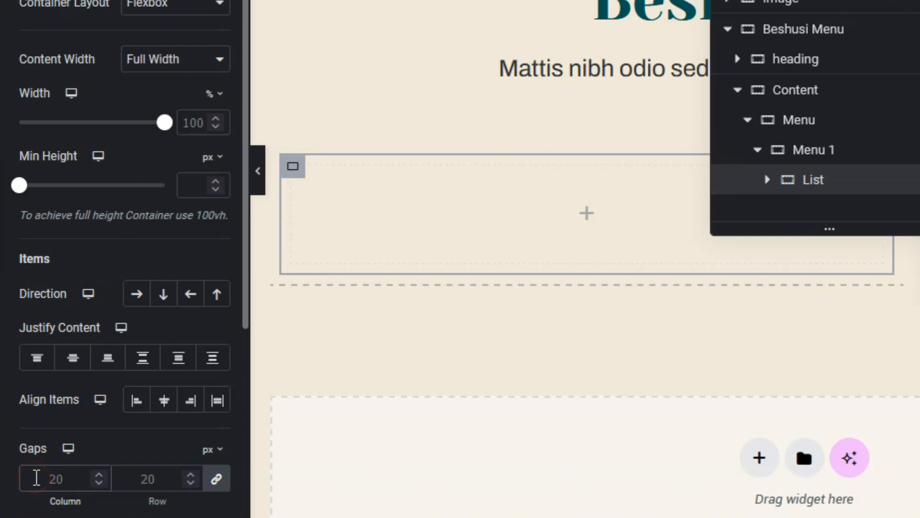
pyautogui.write('5')
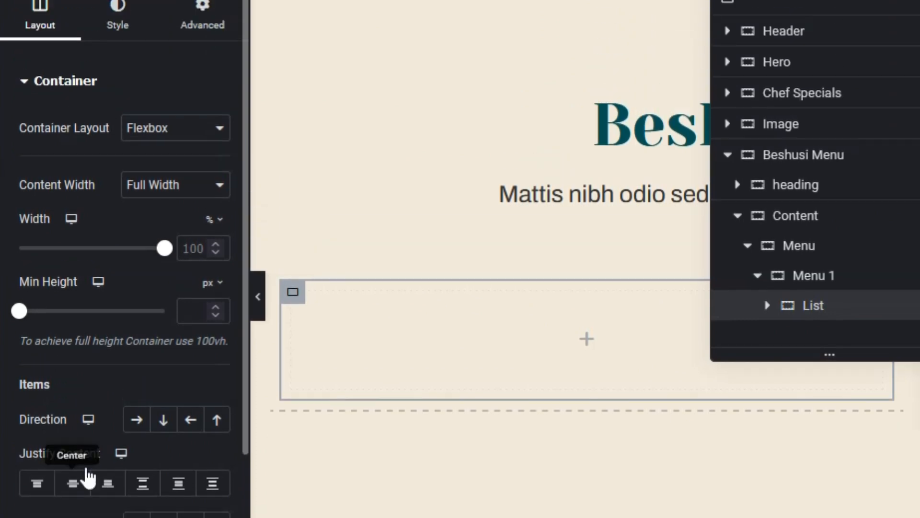
pyautogui.click(192, 39)
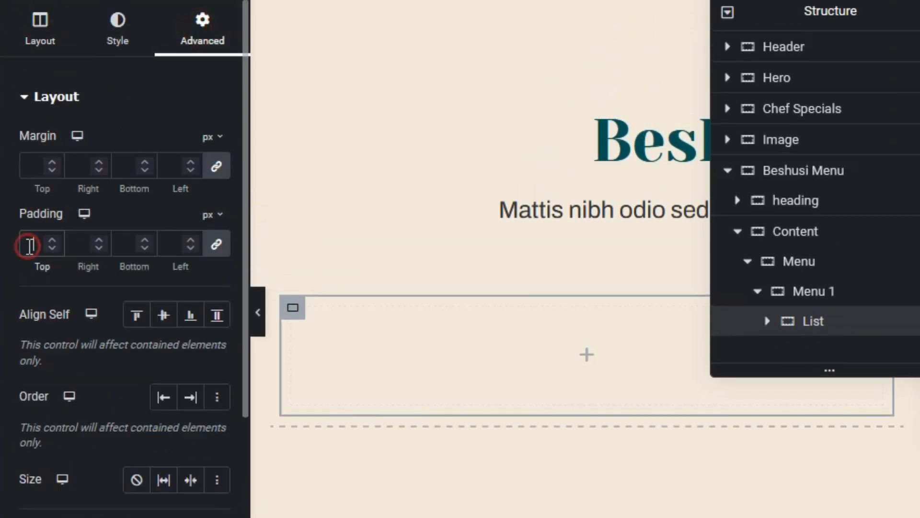
pyautogui.click(29, 247)
pyautogui.write('0')
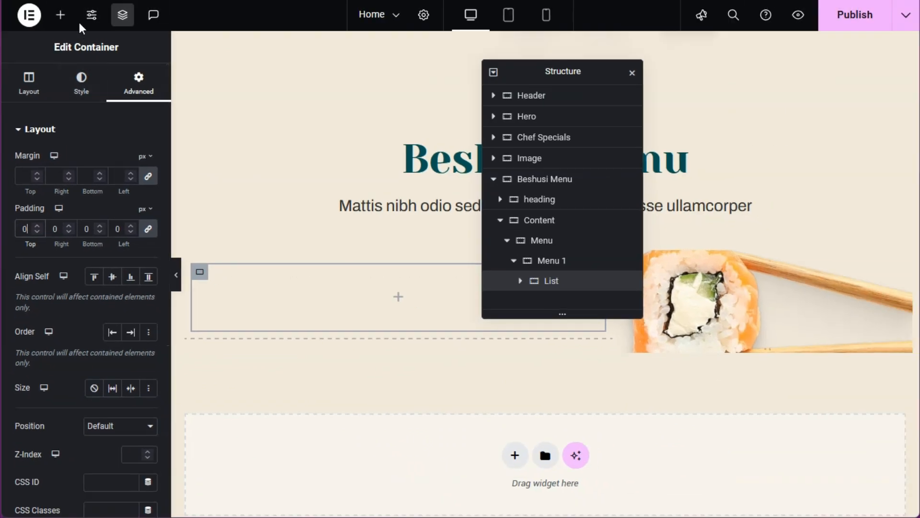
# Step: Add a Heading widget to the List container and set its HTML tag to H4
pyautogui.click(60, 14)
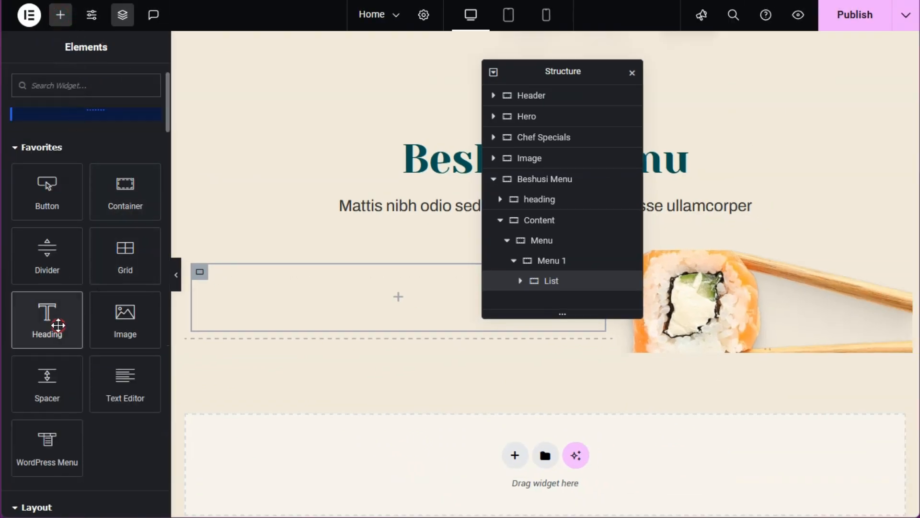
pyautogui.click(55, 325)
pyautogui.click(113, 284)
pyautogui.click(117, 350)
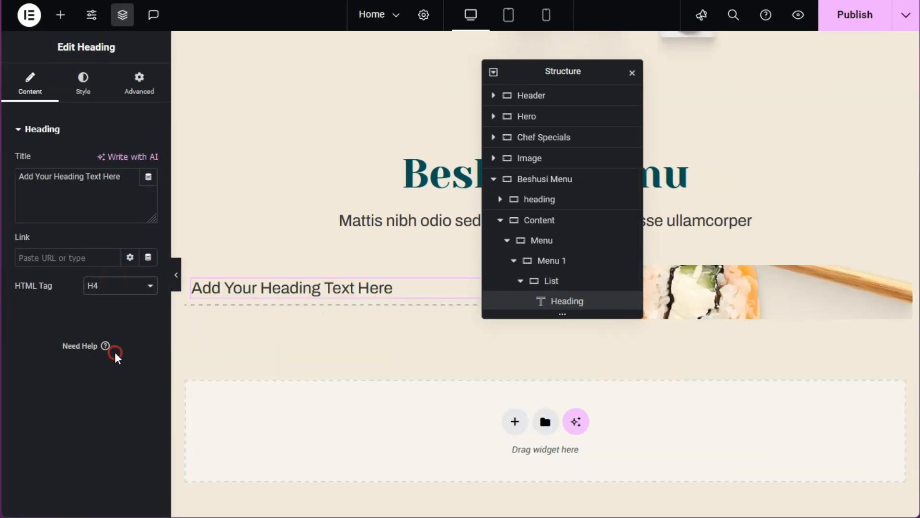
# Step: Apply the dark teal global text color to the heading and change its title to "Nigiri Sushi"
pyautogui.click(85, 82)
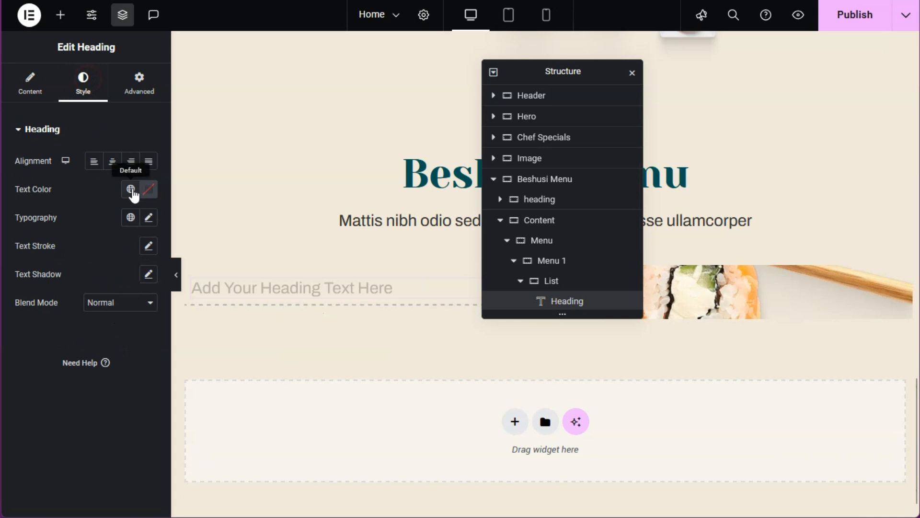
pyautogui.click(133, 194)
pyautogui.click(97, 285)
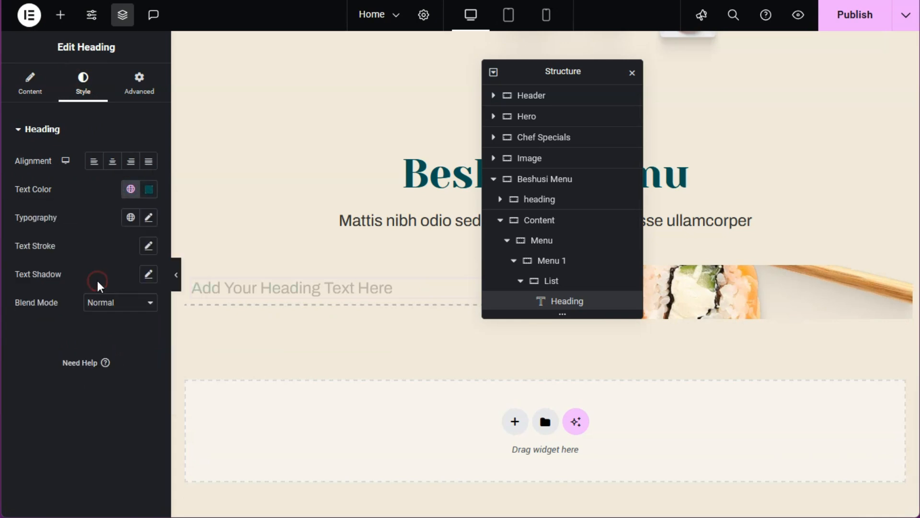
pyautogui.click(30, 84)
pyautogui.tripleClick(133, 180)
pyautogui.write('Nigiri Sushi')
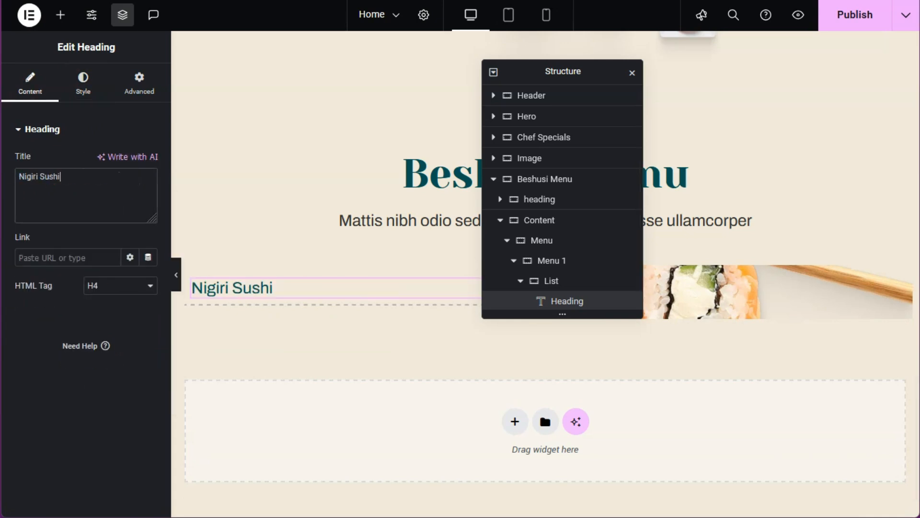
# Step: Add a Text Editor widget below the heading with the text "Auctor ut lobortis nam adipiscing. Molestie nisl non"
pyautogui.click(62, 16)
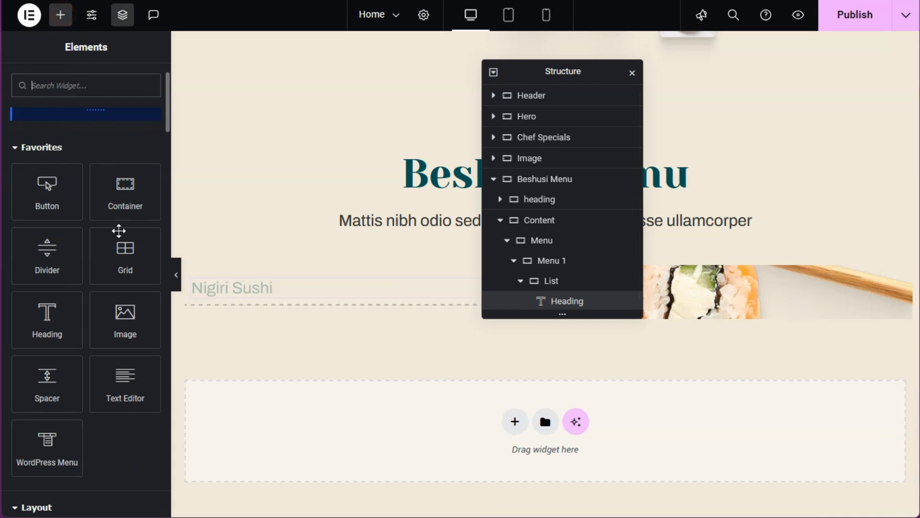
pyautogui.click(129, 382)
pyautogui.moveTo(129, 383); pyautogui.dragTo(16, 257)
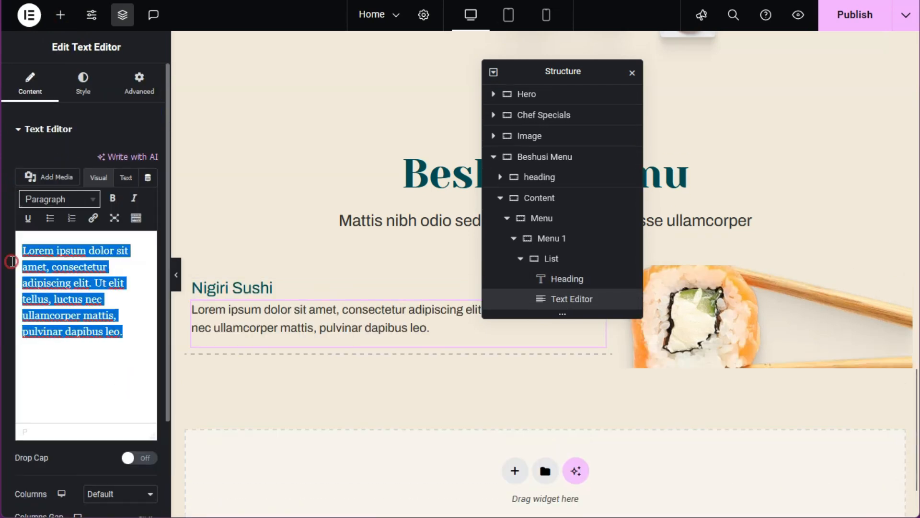
pyautogui.write('Auctor ut lobortis nam adipiscing. Molestie nisl non')
# Step: Add a Heading widget to the Menu 1 container beside the List container and set its HTML tag to H5
pyautogui.click(188, 293)
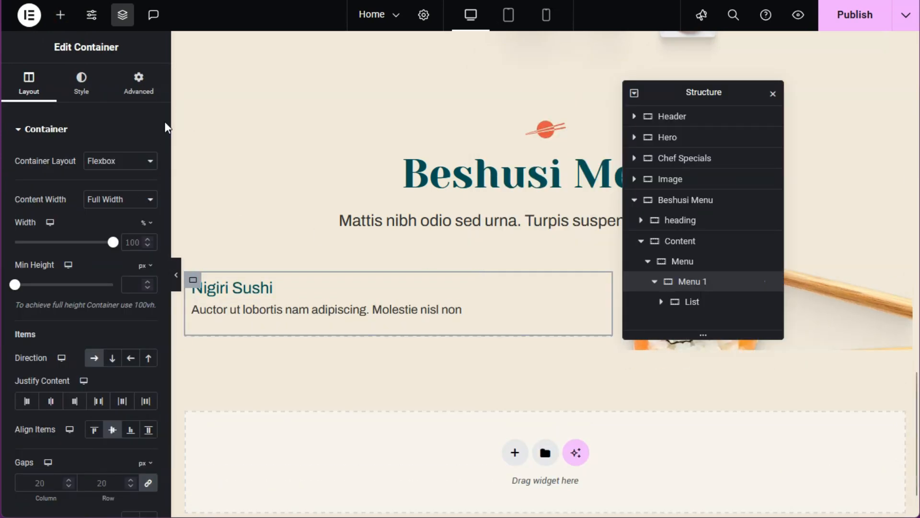
pyautogui.click(60, 15)
pyautogui.scroll(-1, 89, 157)
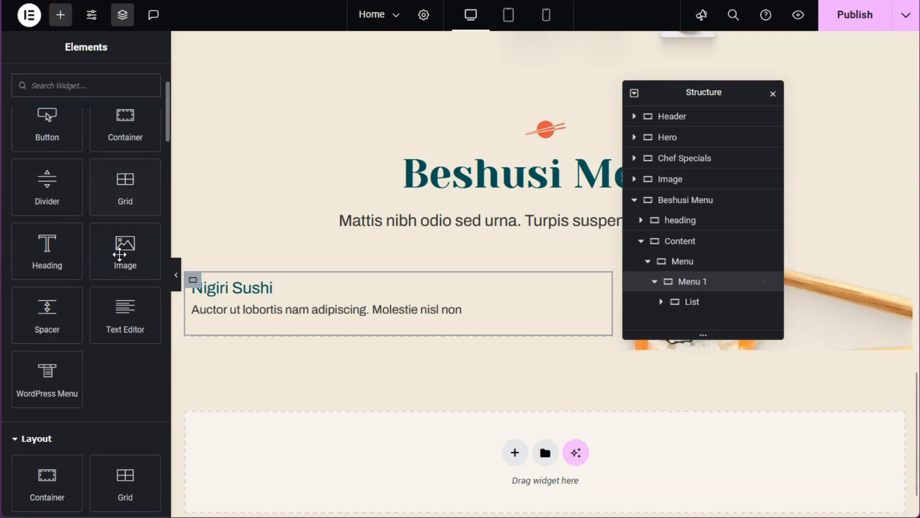
pyautogui.click(47, 244)
pyautogui.click(111, 285)
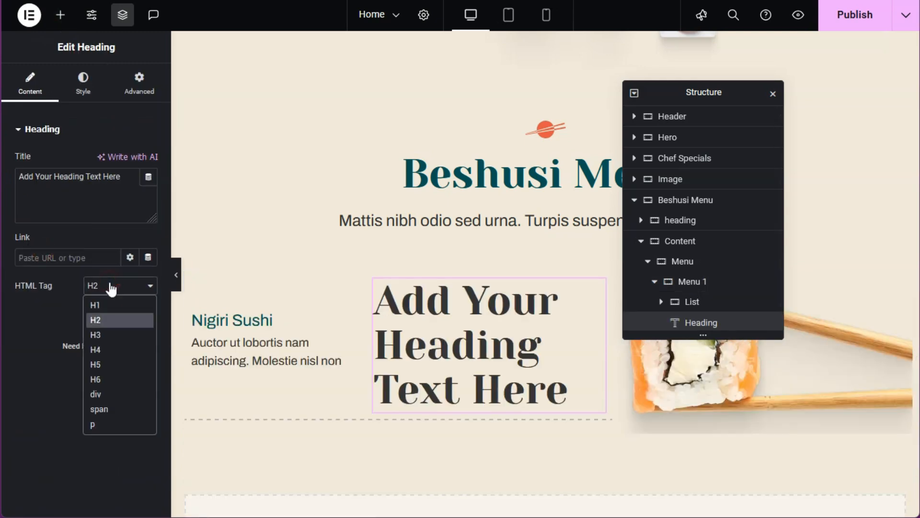
pyautogui.click(120, 364)
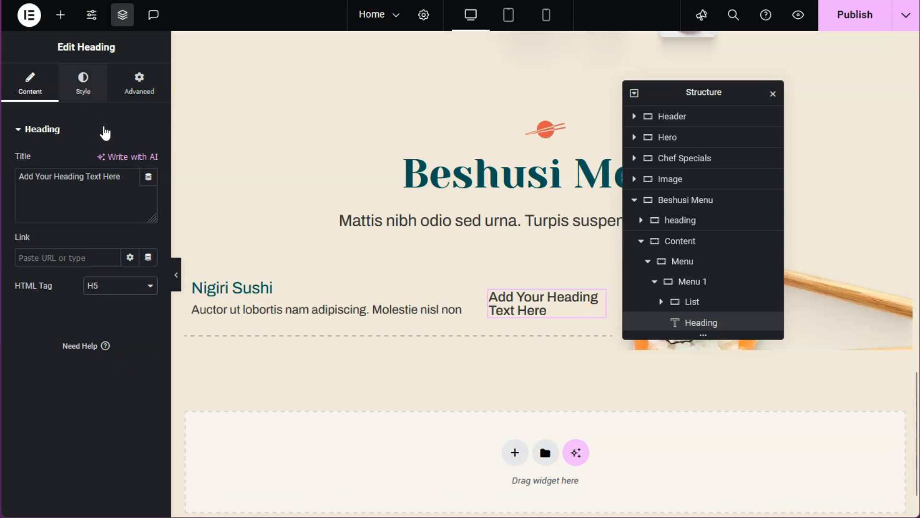
# Step: Change the H5 heading's title to "$12" and set its font weight to 700 (Bold)
pyautogui.moveTo(123, 176); pyautogui.dragTo(19, 172)
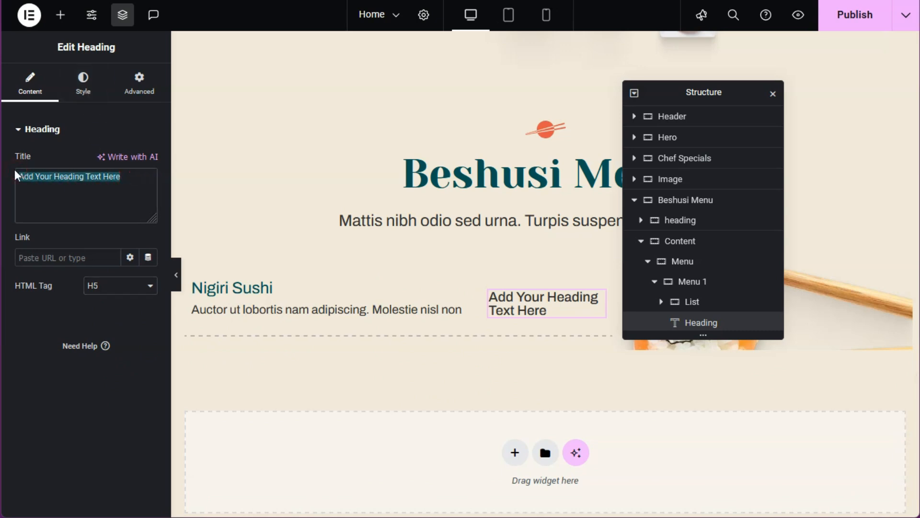
pyautogui.write('$12')
pyautogui.click(83, 84)
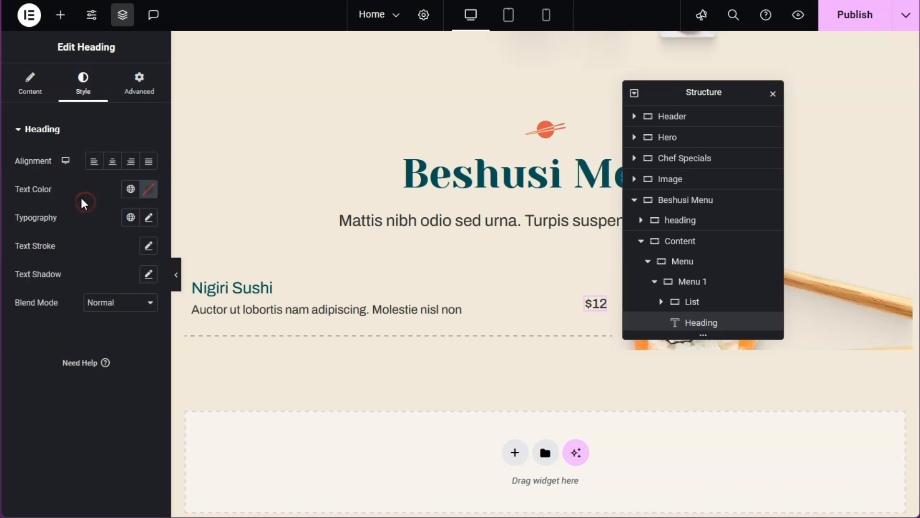
pyautogui.click(149, 218)
pyautogui.click(120, 352)
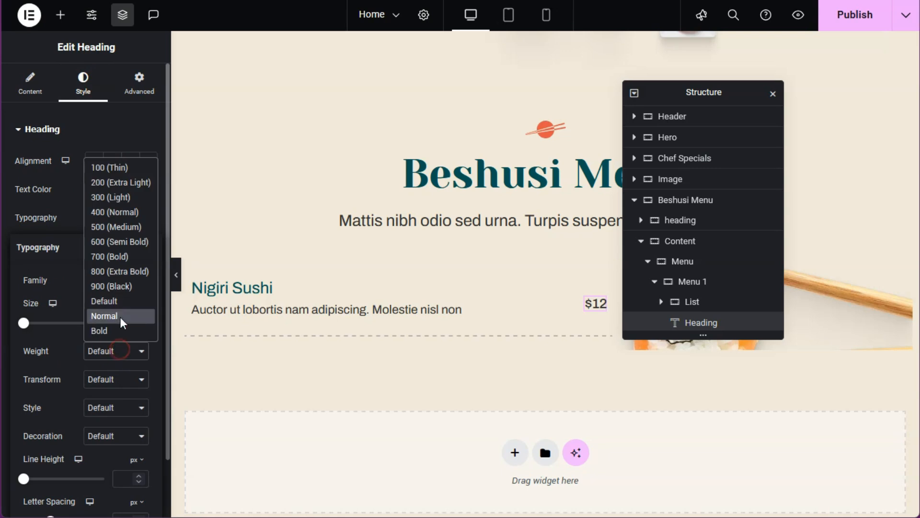
pyautogui.click(123, 254)
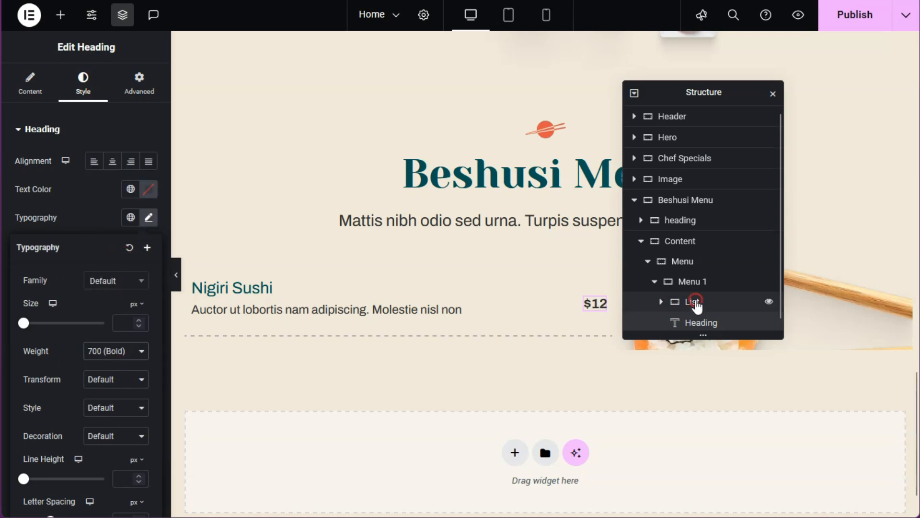
# Step: Set the List container's width to 80% and justify the Menu 1 container's content with Space Between
pyautogui.click(695, 302)
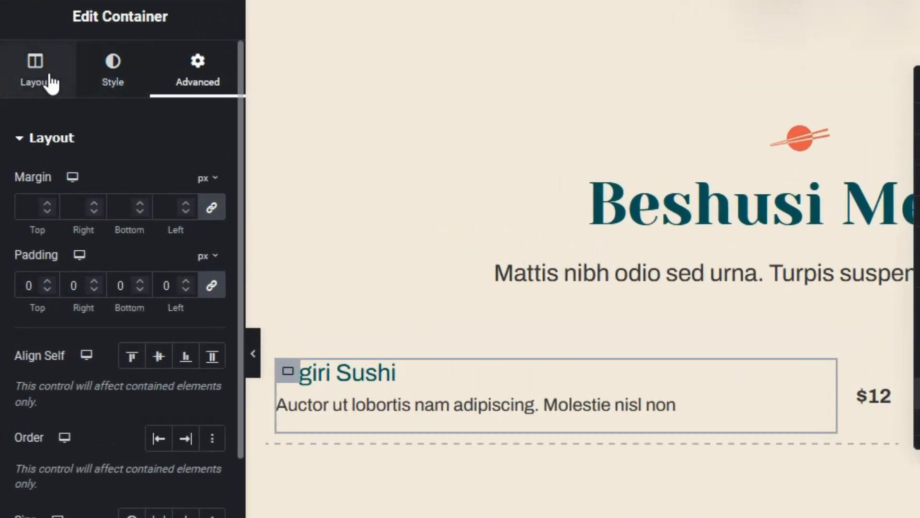
pyautogui.click(101, 76)
pyautogui.click(42, 77)
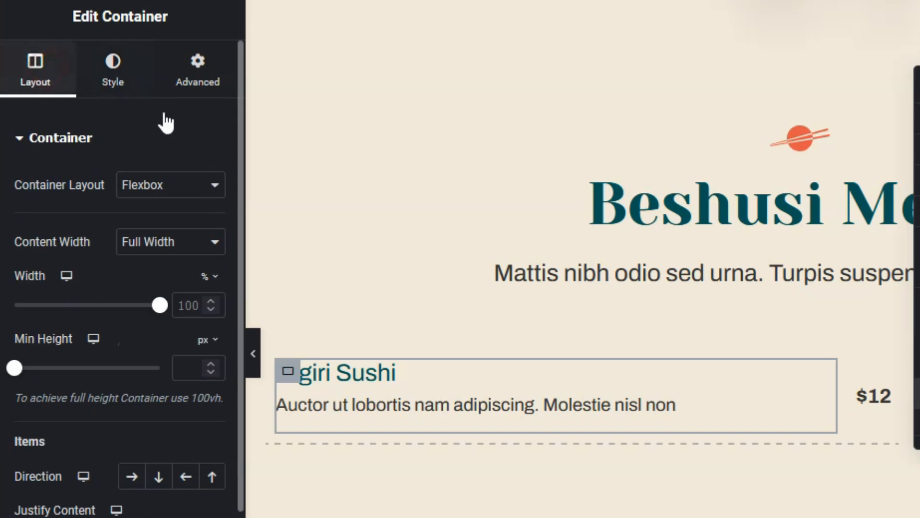
pyautogui.click(187, 305)
pyautogui.write('80')
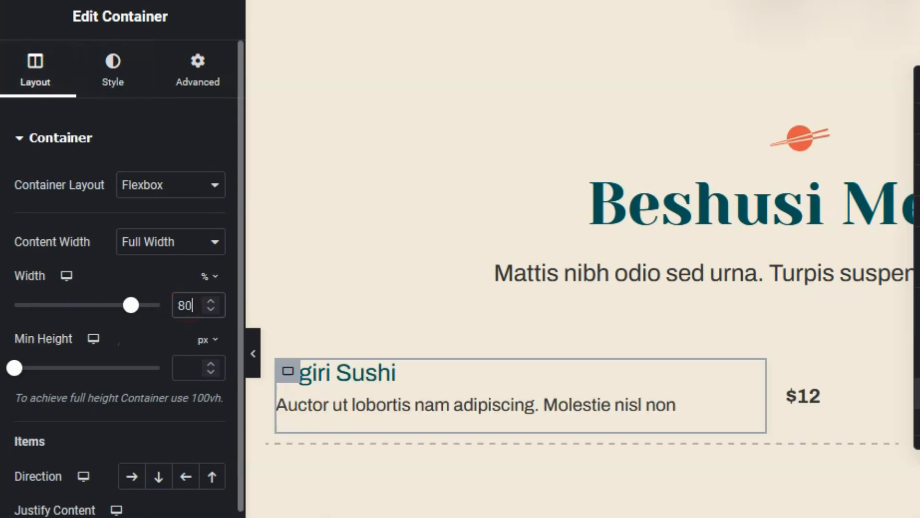
pyautogui.press('BackSpace')
pyautogui.press('BackSpace')
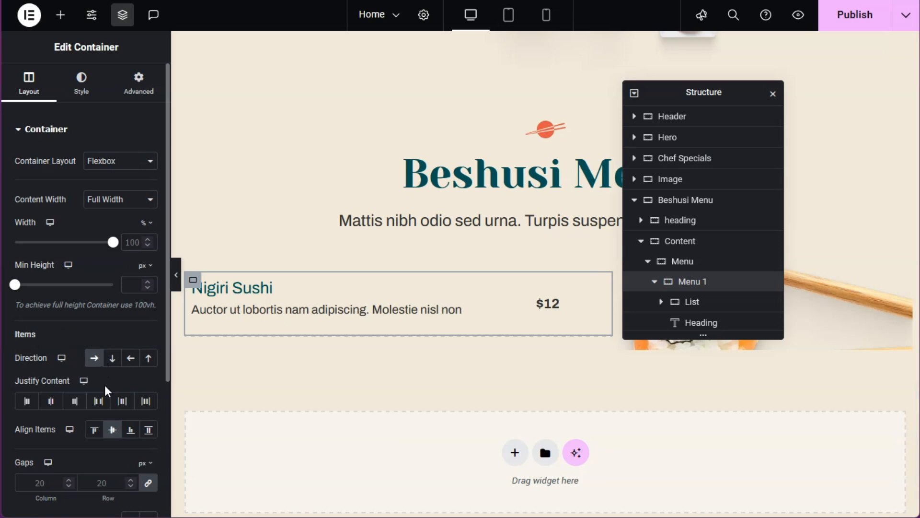
pyautogui.click(99, 402)
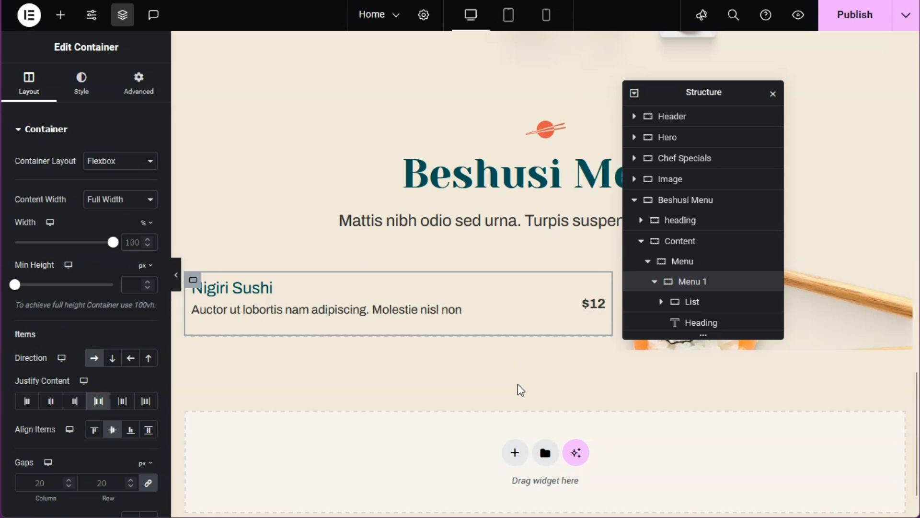
pyautogui.click(689, 286)
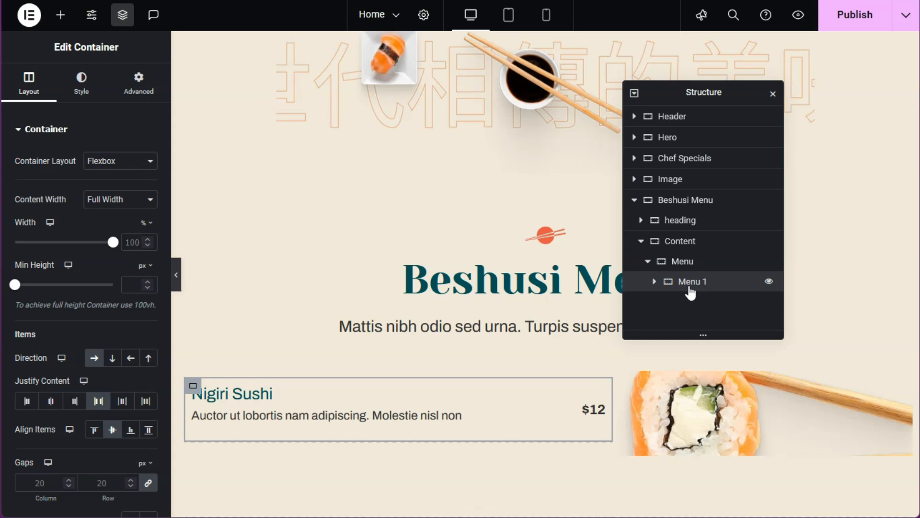
# Step: In the tablet layout, set the Beshusi Menu heading container's padding to 5% right and left, with 0 top and bottom
pyautogui.click(508, 17)
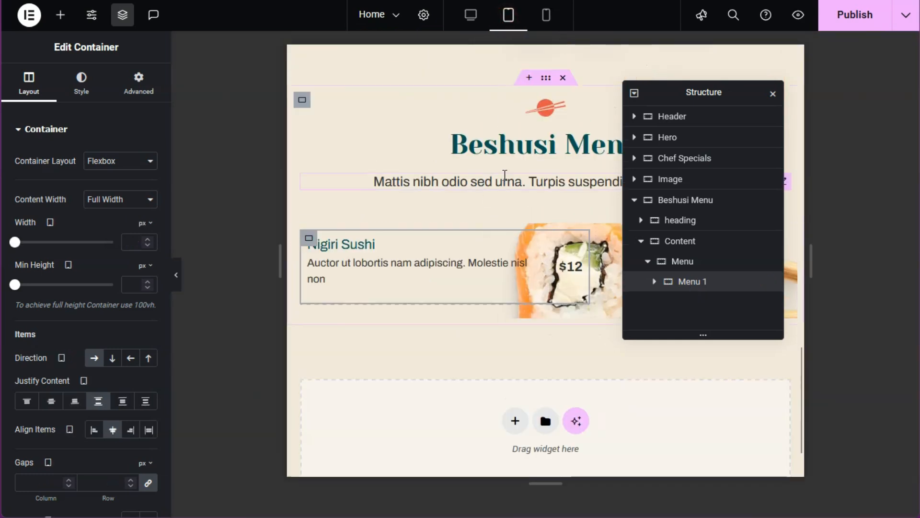
pyautogui.scroll(3, 482, 231)
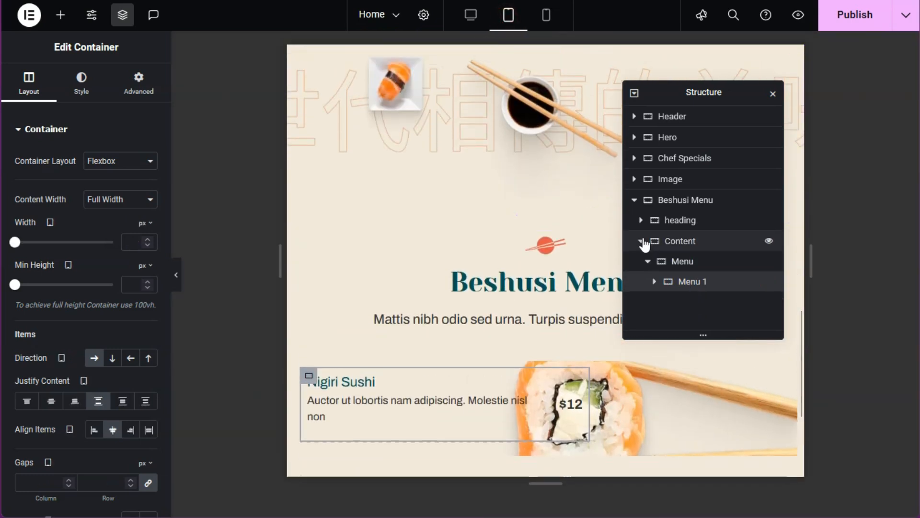
pyautogui.click(673, 221)
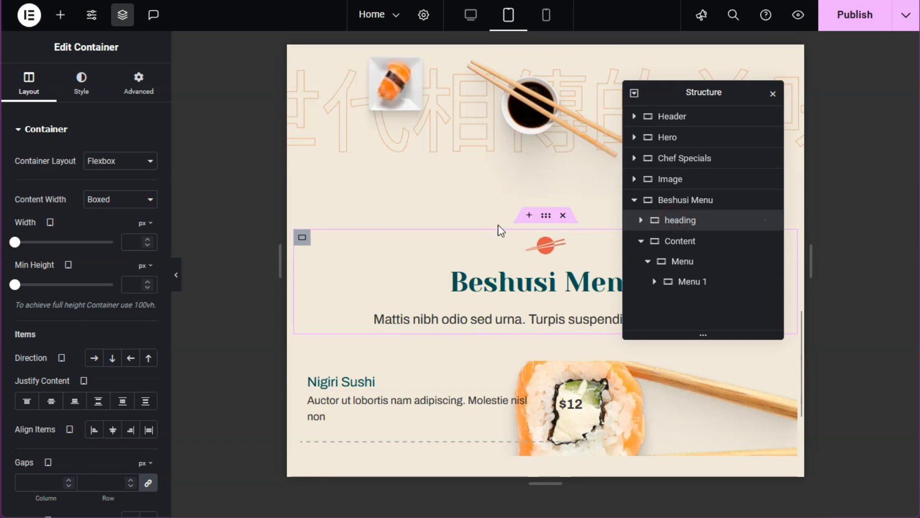
pyautogui.click(144, 83)
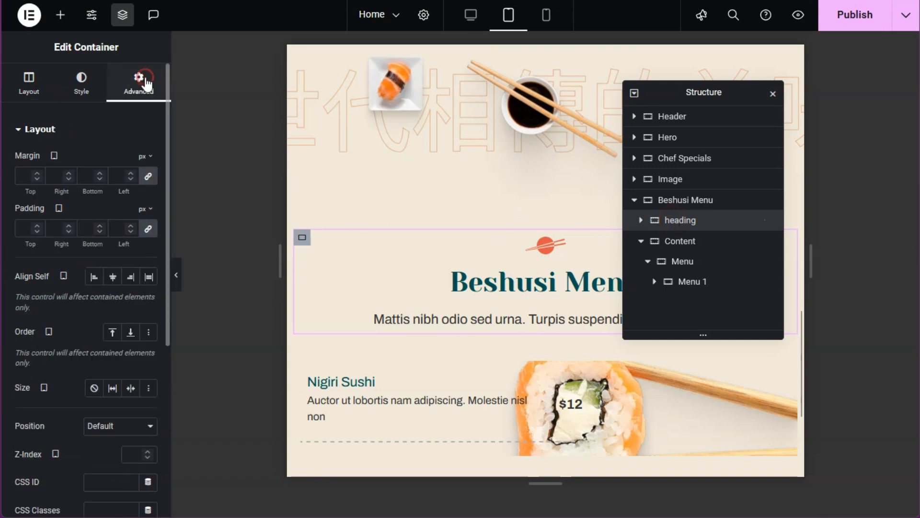
pyautogui.click(146, 209)
pyautogui.click(144, 219)
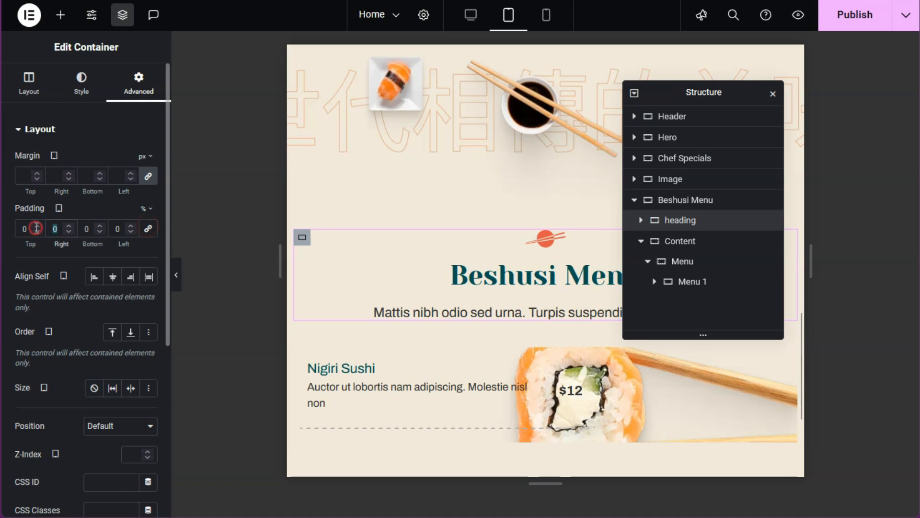
pyautogui.write('5')
pyautogui.press('Tab')
pyautogui.press('Tab')
pyautogui.write('5')
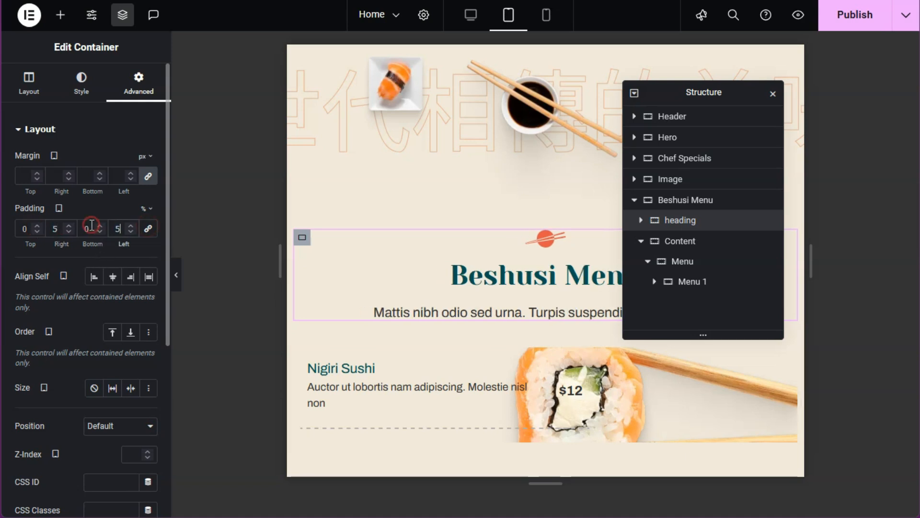
# Step: Switch to the mobile layout and unlink the heading container's padding values for editing
pyautogui.click(545, 18)
pyautogui.click(152, 229)
pyautogui.click(24, 228)
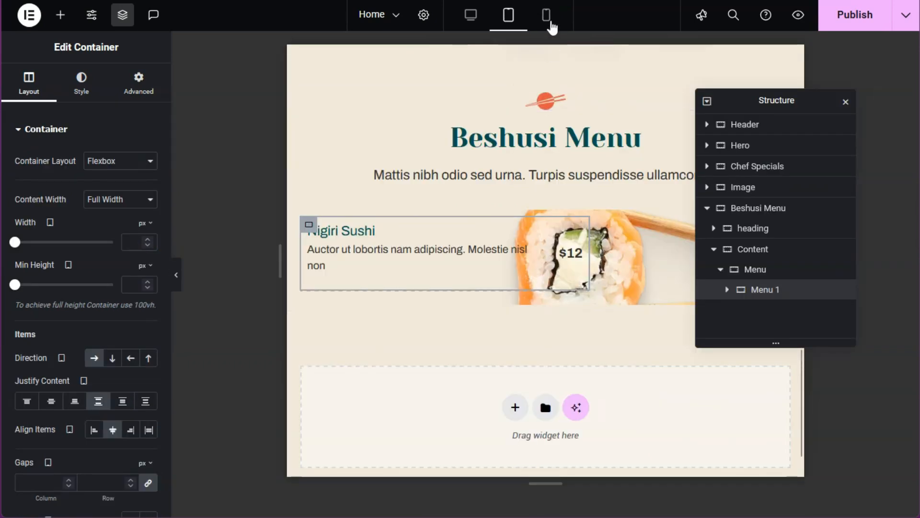
# Step: In the mobile layout, set the Menu 1 container's items to No Wrap
pyautogui.click(547, 16)
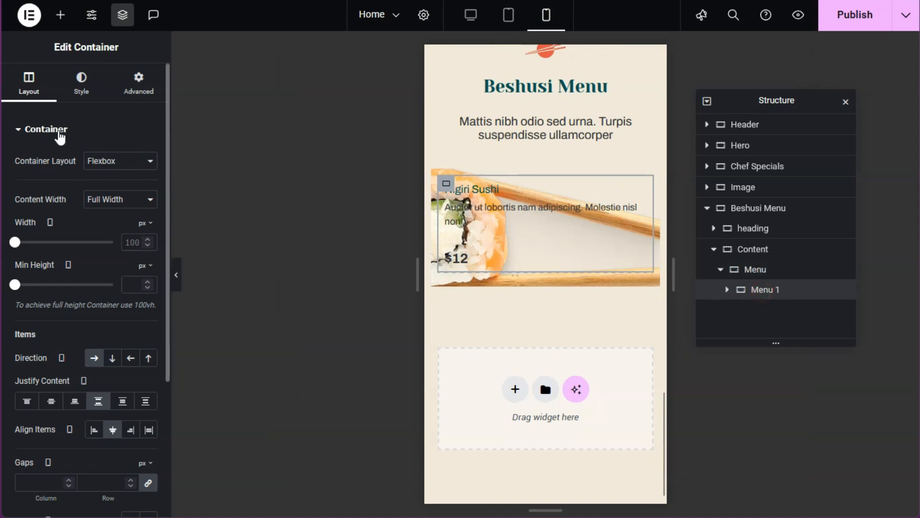
pyautogui.scroll(-4, 43, 144)
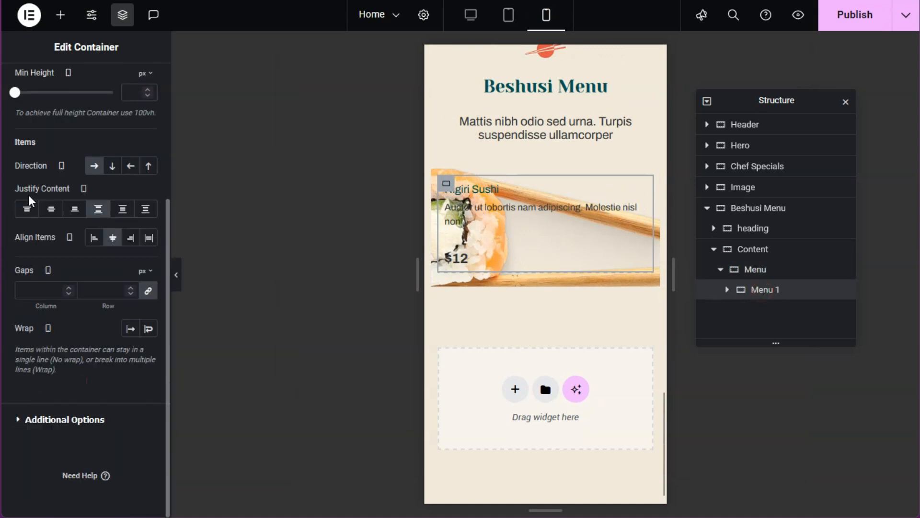
pyautogui.click(131, 329)
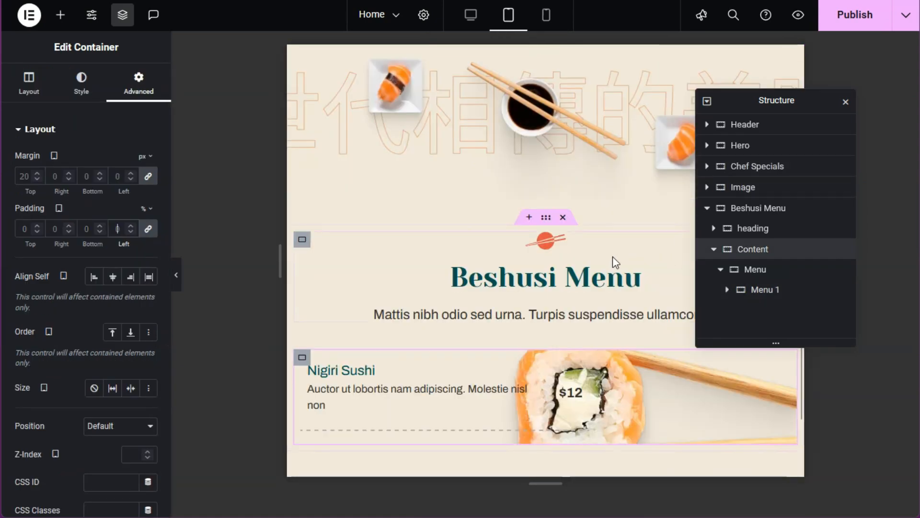
# Step: In the tablet layout, set the Content container's padding to 3% right and left, with 0 top and bottom
pyautogui.click(148, 229)
pyautogui.click(58, 229)
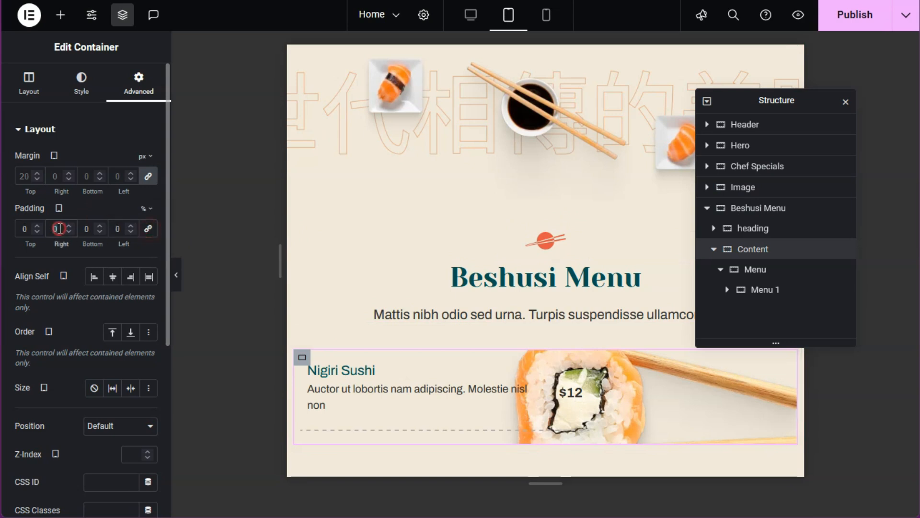
pyautogui.write('3')
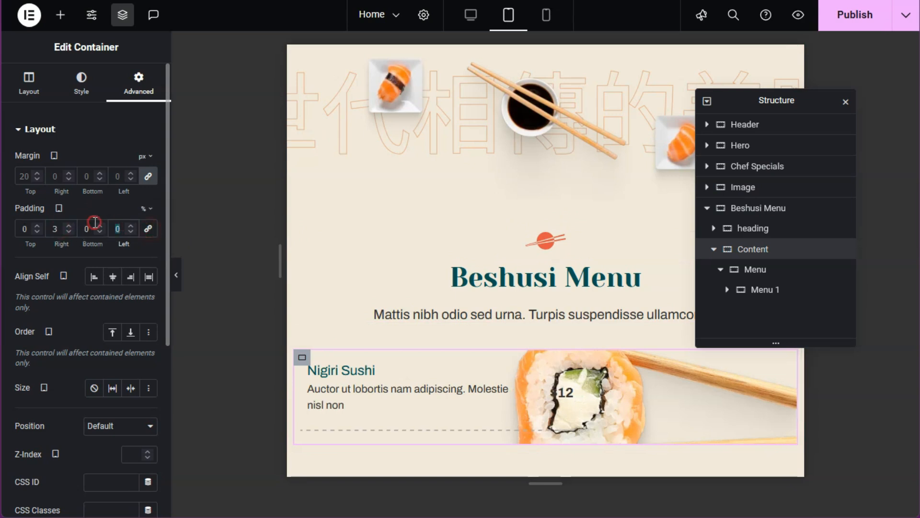
pyautogui.click(180, 279)
pyautogui.click(538, 24)
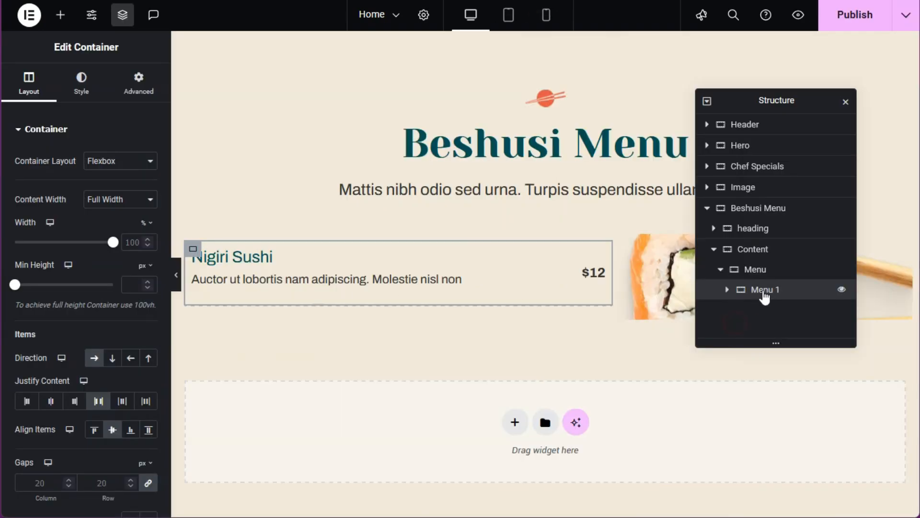
# Step: Duplicate the Menu 1 container four times in the Menu container to build a list of five menu items
pyautogui.rightClick(759, 290)
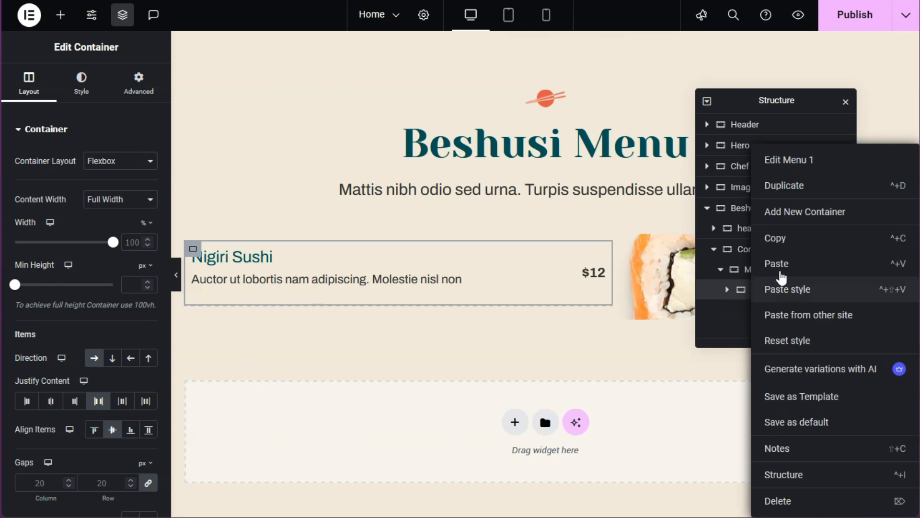
pyautogui.click(808, 192)
pyautogui.rightClick(762, 312)
pyautogui.click(798, 191)
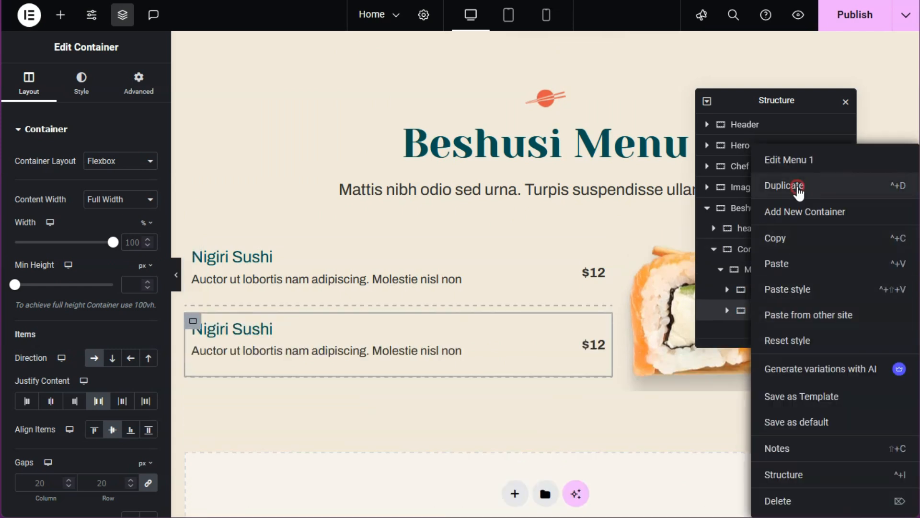
pyautogui.rightClick(762, 331)
pyautogui.click(784, 186)
pyautogui.rightClick(760, 336)
pyautogui.click(785, 186)
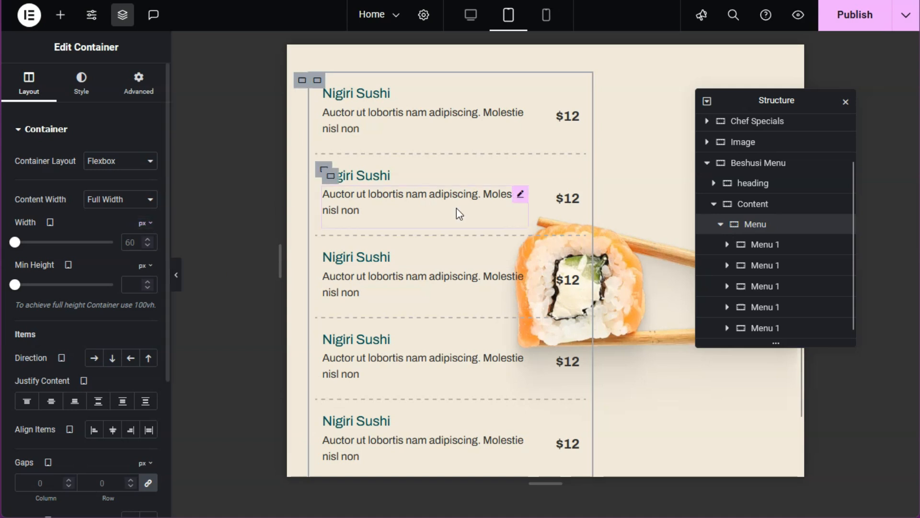
# Step: In the tablet layout, set the Menu container's width to 70%
pyautogui.click(144, 223)
pyautogui.click(143, 241)
pyautogui.click(130, 241)
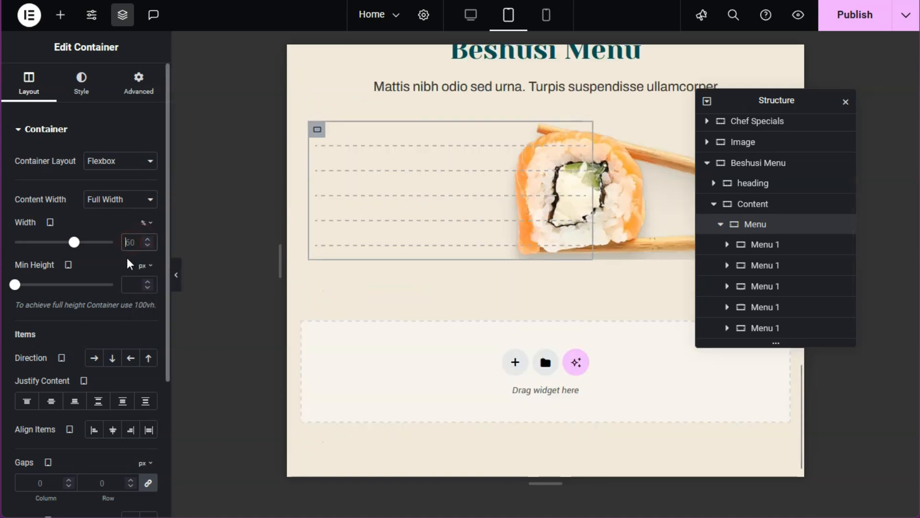
pyautogui.write('70')
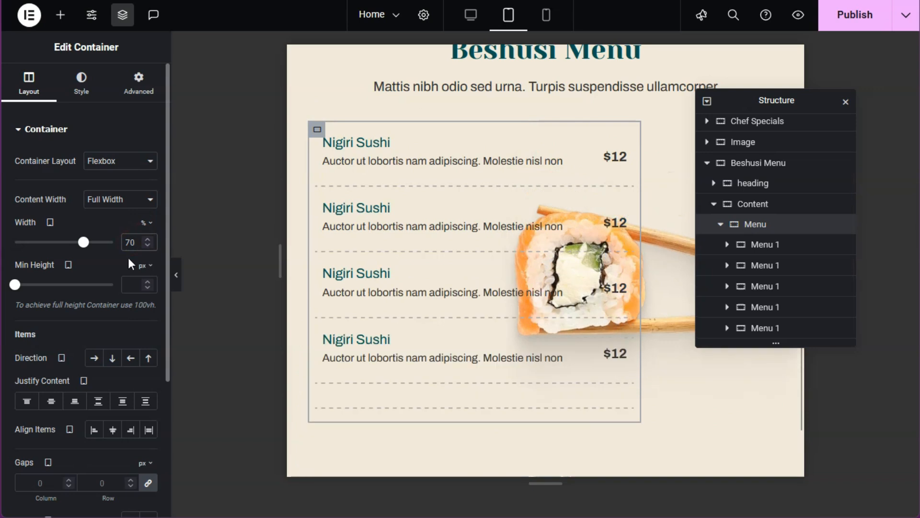
# Step: In the tablet layout, give the Content container's background image a Custom display size with a width of 100%
pyautogui.click(750, 205)
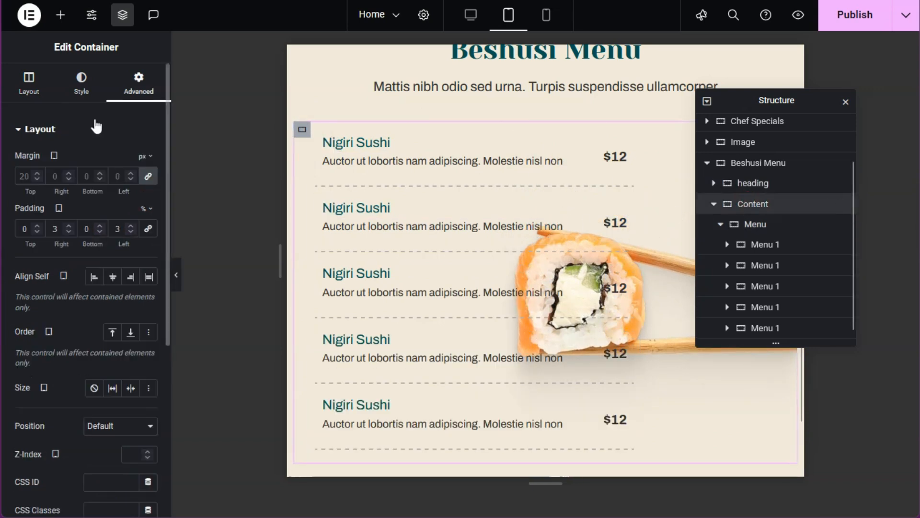
pyautogui.click(81, 81)
pyautogui.scroll(-3, 123, 135)
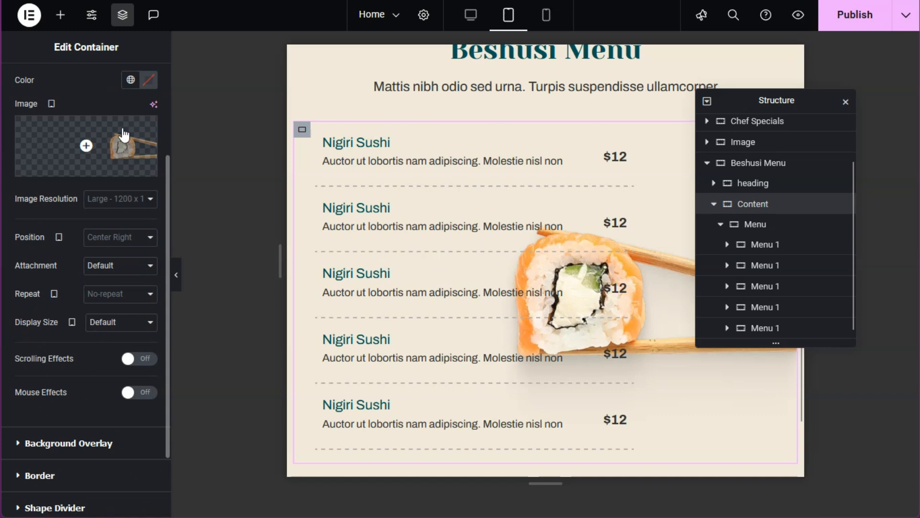
pyautogui.click(100, 326)
pyautogui.click(100, 402)
pyautogui.click(143, 346)
pyautogui.click(132, 364)
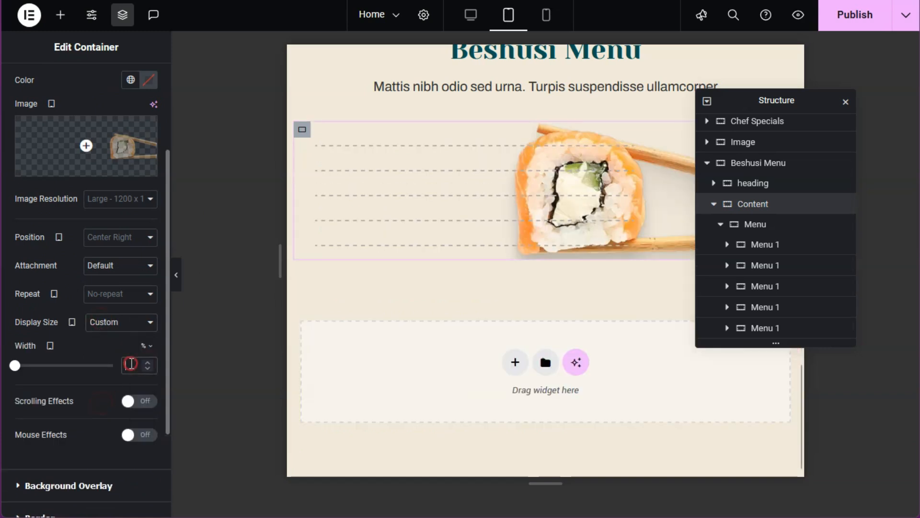
pyautogui.write('100')
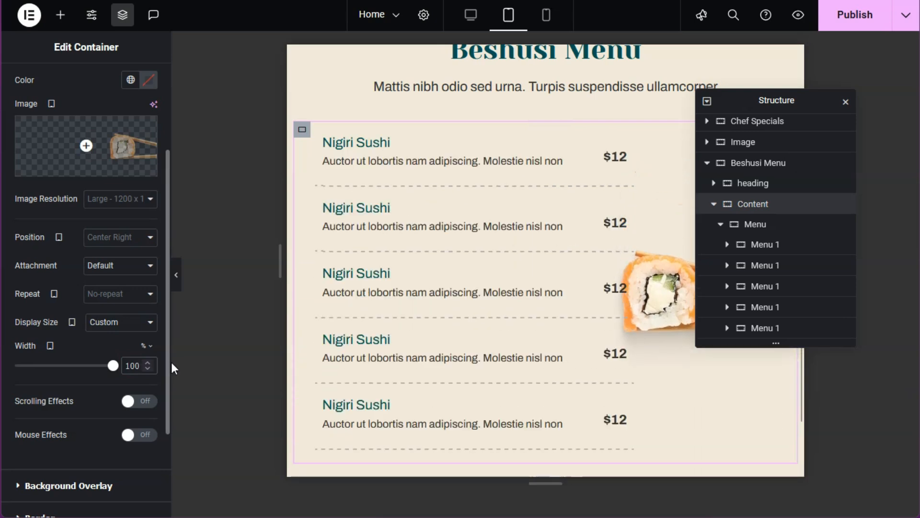
# Step: Set the border type of the last Menu 1 container to None
pyautogui.moveTo(742, 102); pyautogui.dragTo(759, 127)
pyautogui.scroll(3, 620, 293)
pyautogui.scroll(-4, 620, 292)
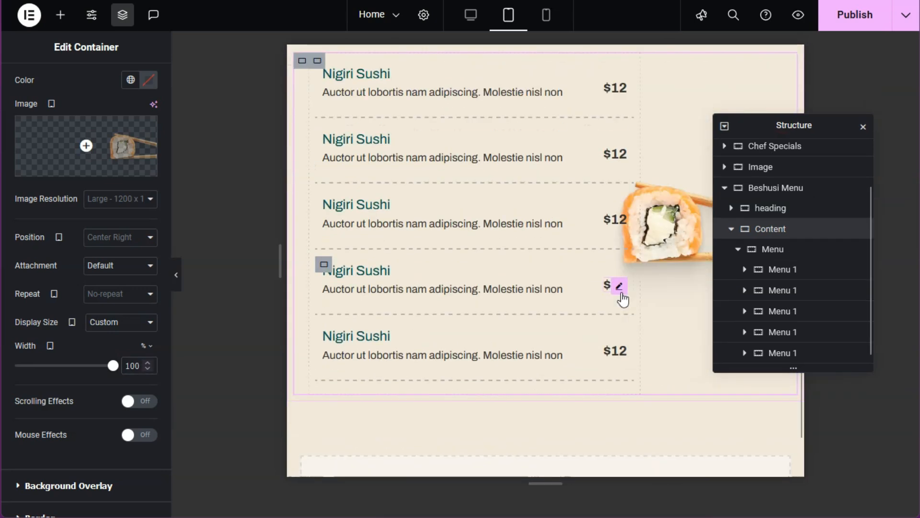
pyautogui.click(778, 354)
pyautogui.click(78, 78)
pyautogui.click(50, 275)
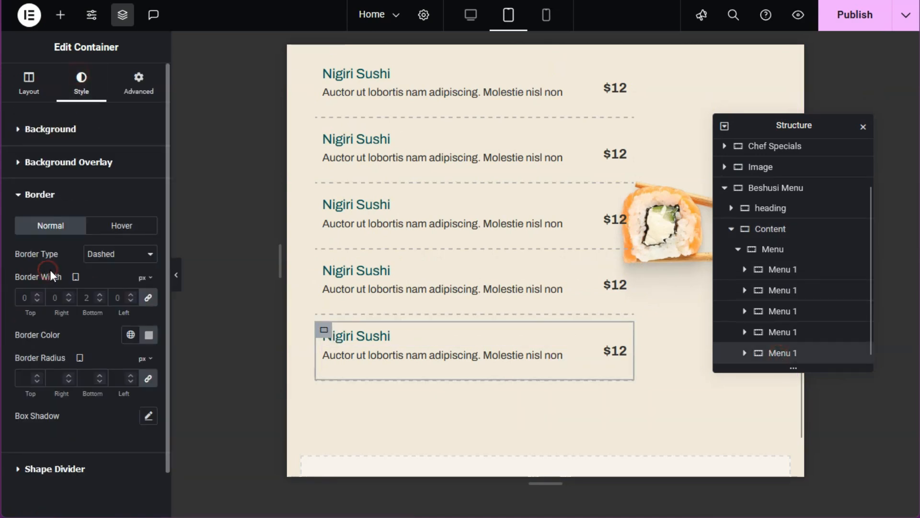
pyautogui.click(120, 255)
pyautogui.click(99, 288)
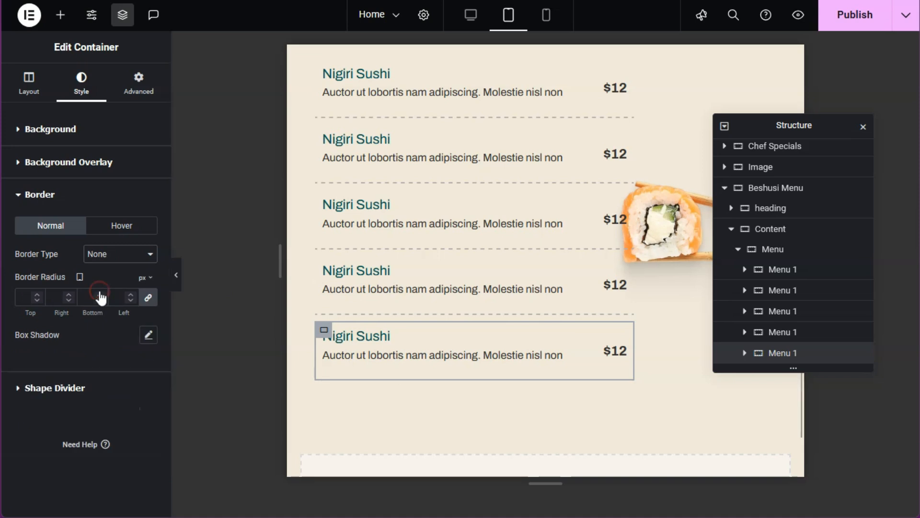
# Step: In the mobile layout, set the Content container's background image width to 500 px and preview the section in the tablet layout
pyautogui.click(546, 14)
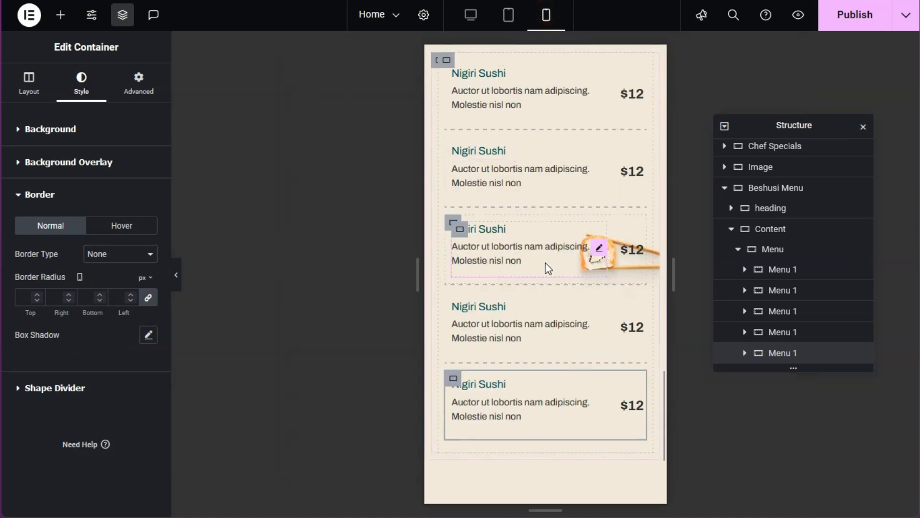
pyautogui.click(784, 231)
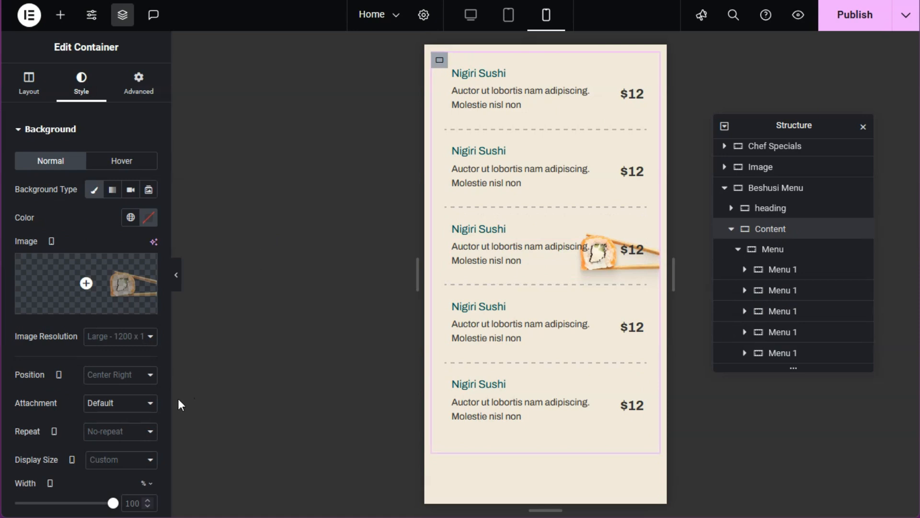
pyautogui.click(145, 484)
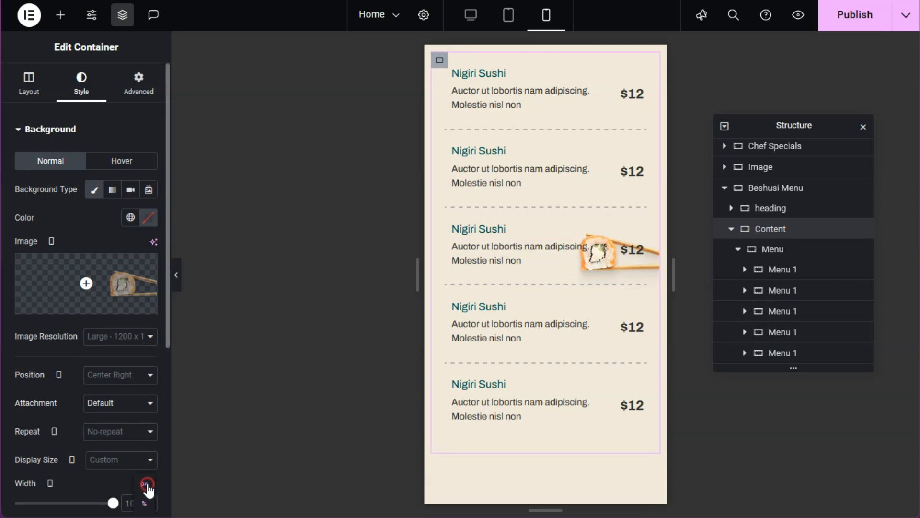
pyautogui.scroll(-4, 137, 464)
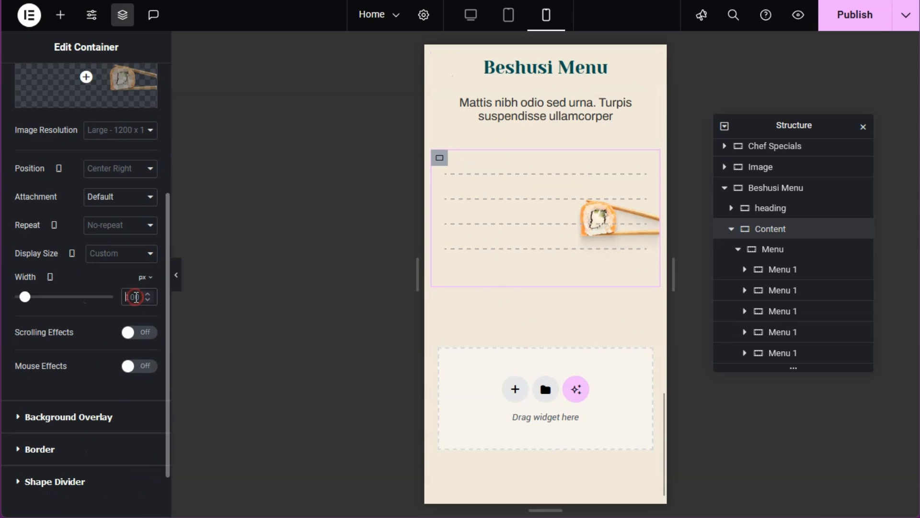
pyautogui.write('500')
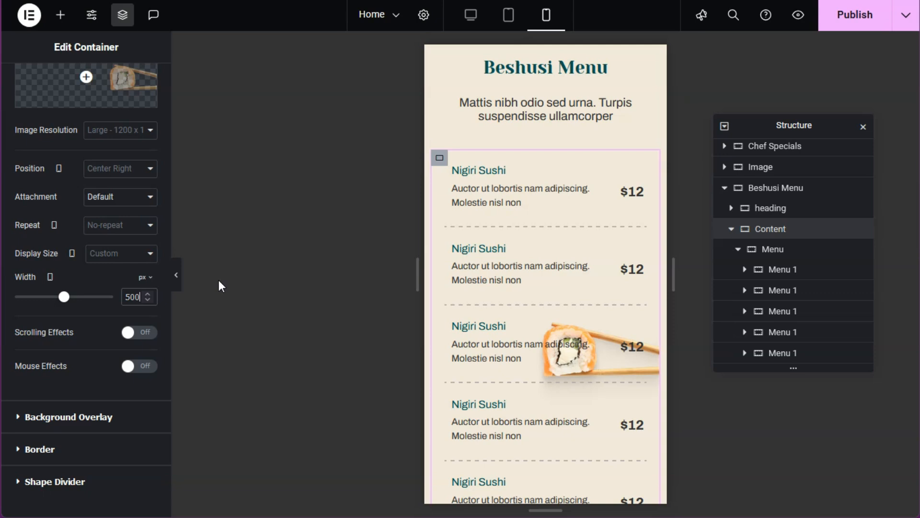
pyautogui.click(177, 275)
pyautogui.click(508, 22)
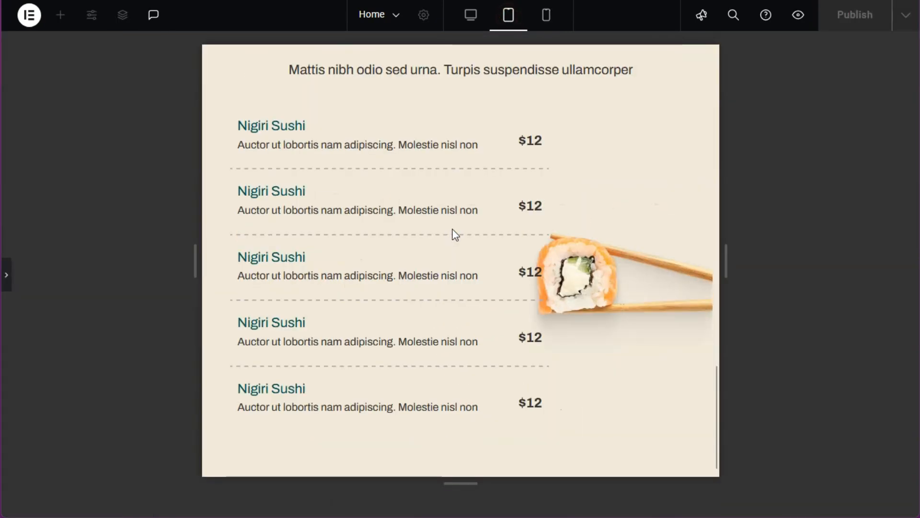
pyautogui.scroll(5, 454, 234)
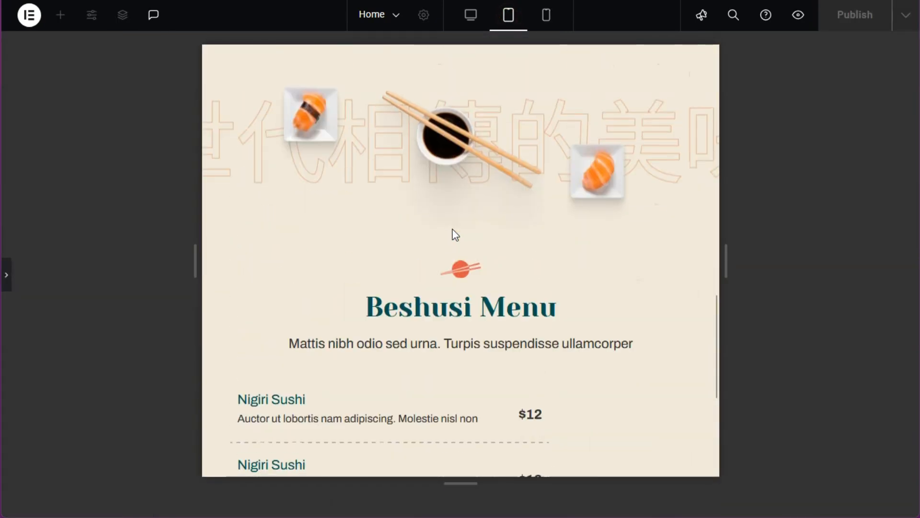
pyautogui.click(7, 276)
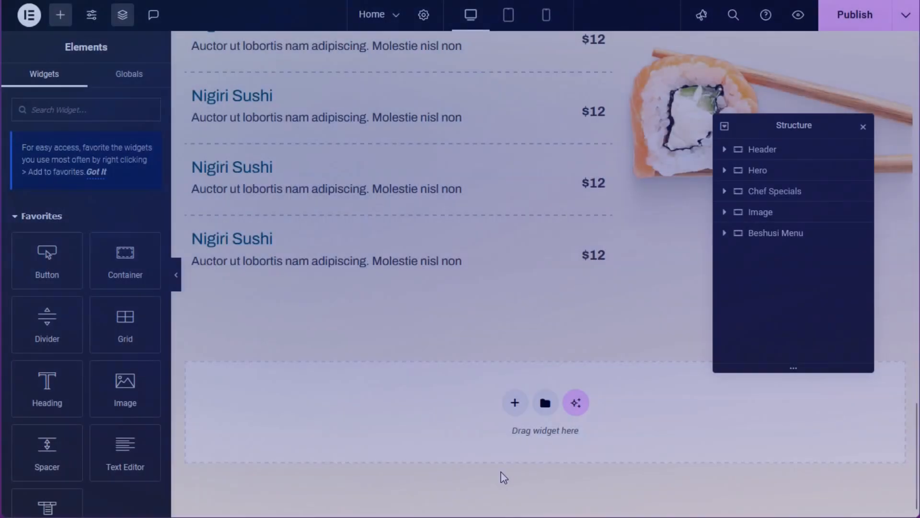
# Step: Add a new single container with column direction below the Beshusi Menu section and rename it Perfection
pyautogui.click(515, 402)
pyautogui.click(492, 452)
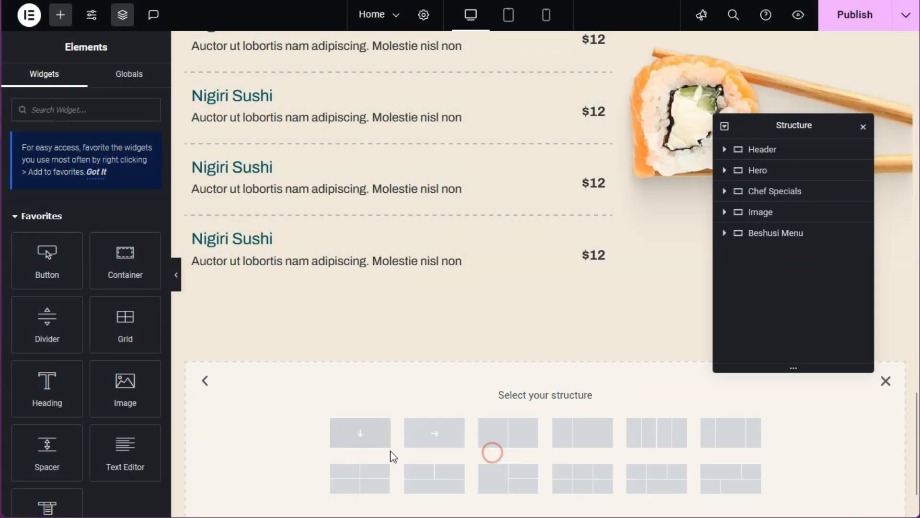
pyautogui.click(360, 431)
pyautogui.doubleClick(763, 254)
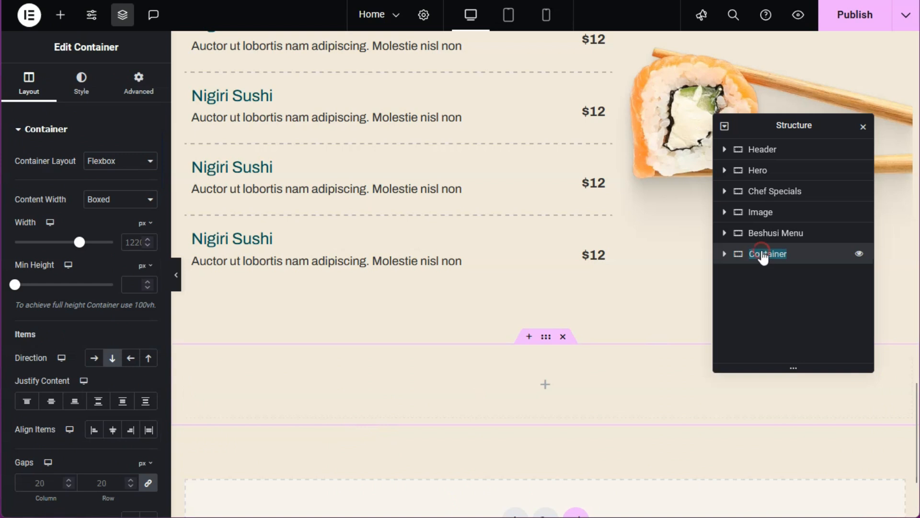
pyautogui.write('Perfection')
pyautogui.press('Return')
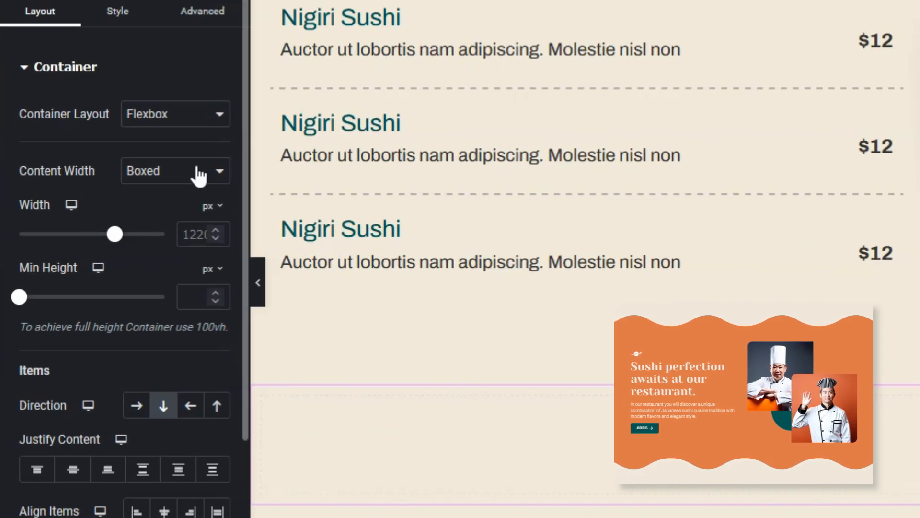
# Step: Set the Perfection container's content width to Full Width and its margin to 5% top and bottom, with 0 right and left
pyautogui.click(120, 197)
pyautogui.click(153, 221)
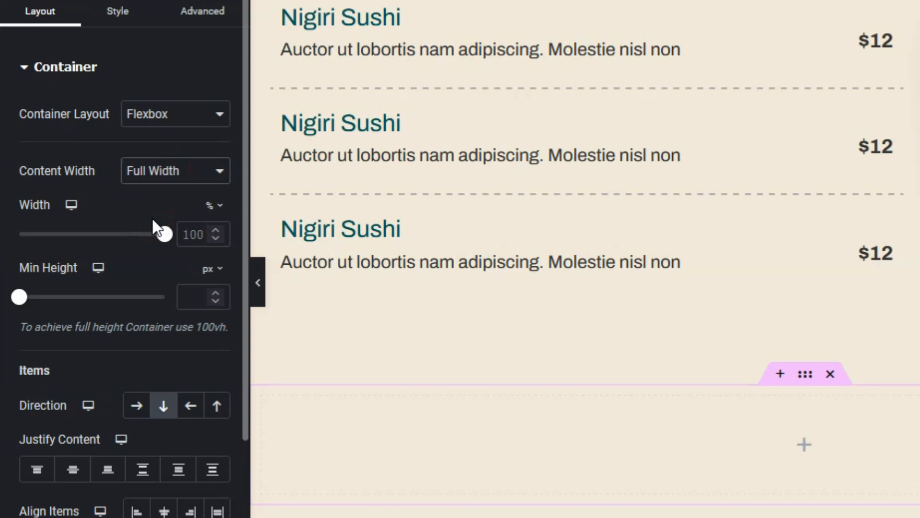
pyautogui.click(205, 14)
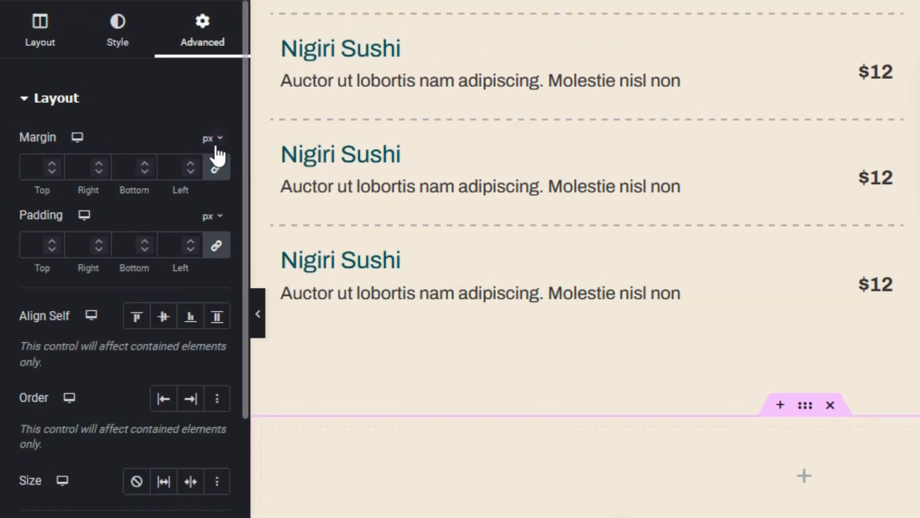
pyautogui.click(213, 116)
pyautogui.click(209, 167)
pyautogui.click(216, 168)
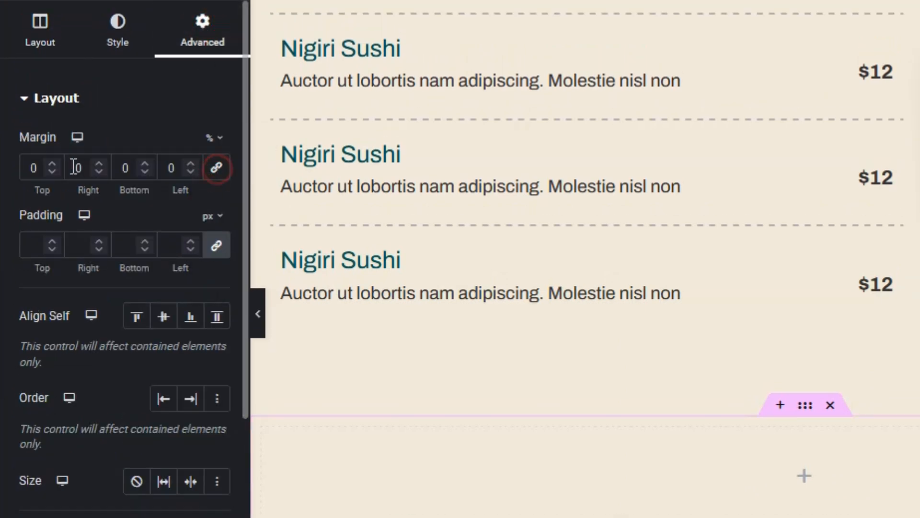
pyautogui.click(52, 164)
pyautogui.click(52, 163)
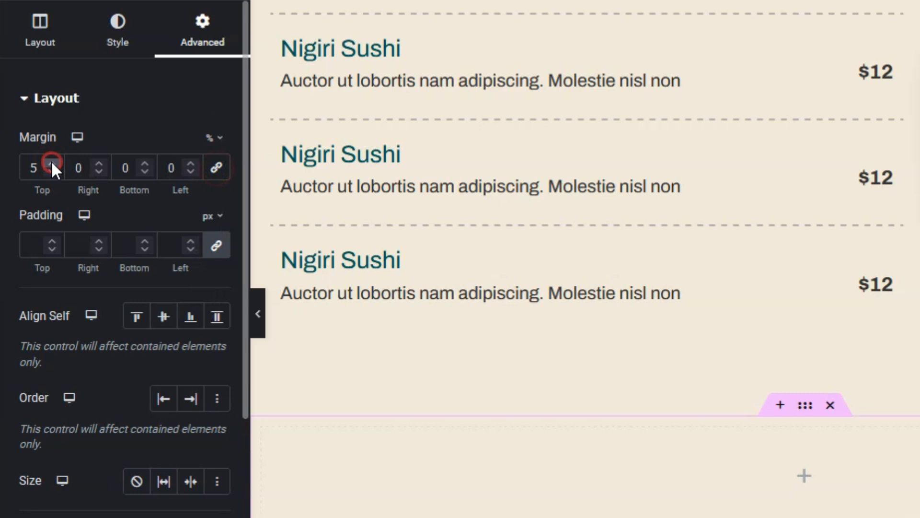
pyautogui.click(144, 164)
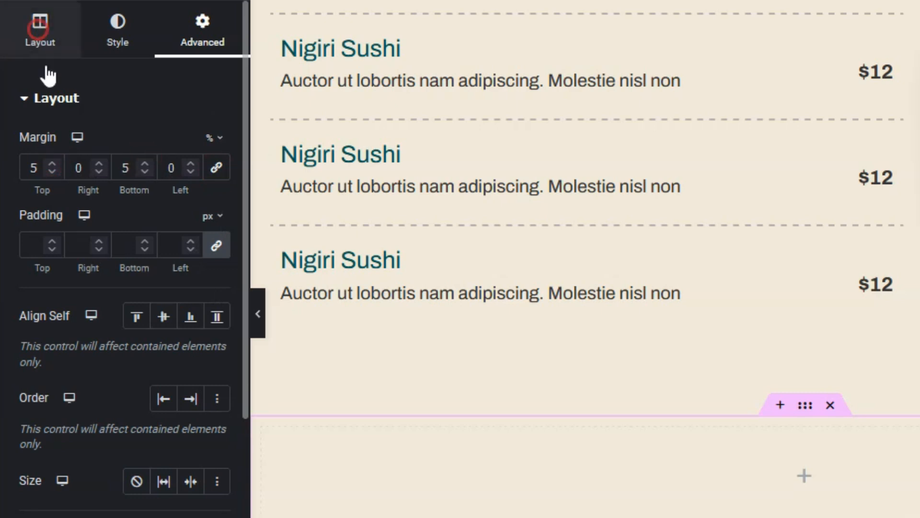
# Step: Set the Perfection container's gaps to 0 px and its padding to 0 px on all sides
pyautogui.click(42, 52)
pyautogui.scroll(-5, 82, 284)
pyautogui.click(51, 336)
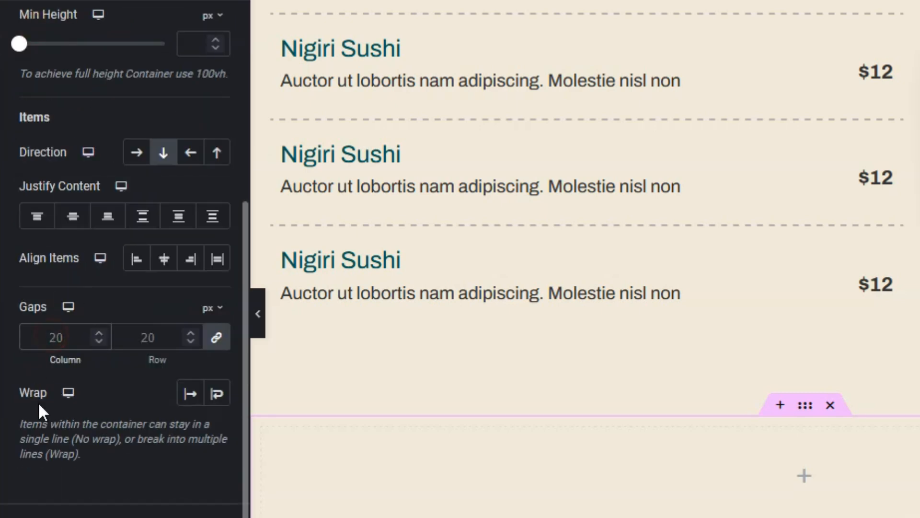
pyautogui.write('0')
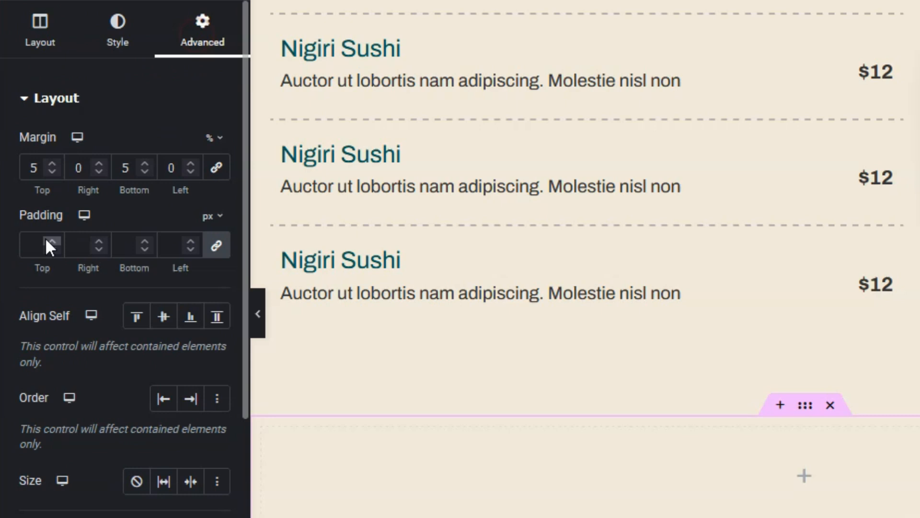
pyautogui.click(33, 244)
pyautogui.write('0')
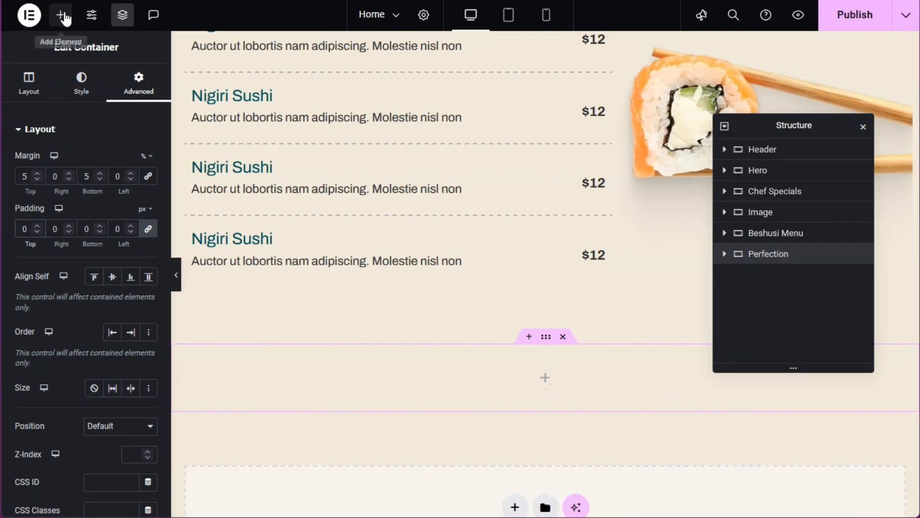
# Step: Add a new container inside the Perfection container and rename it Wave 1
pyautogui.click(60, 15)
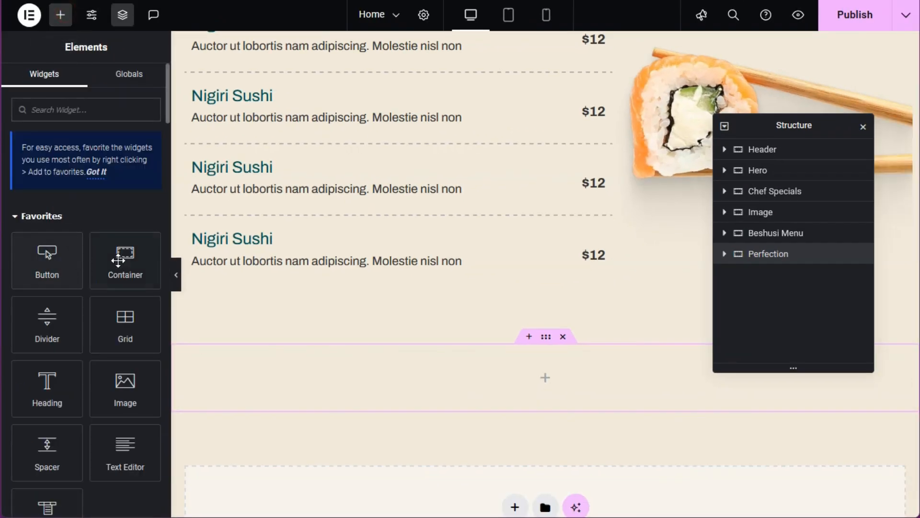
pyautogui.moveTo(107, 267); pyautogui.dragTo(612, 264)
pyautogui.doubleClick(771, 275)
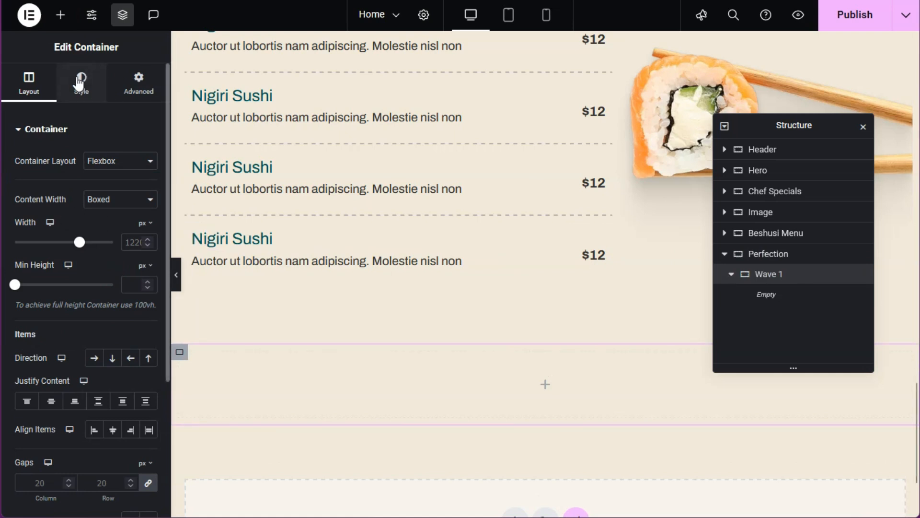
# Step: Give the Wave 1 container a classic background in the global Accent color
pyautogui.click(81, 82)
pyautogui.click(92, 191)
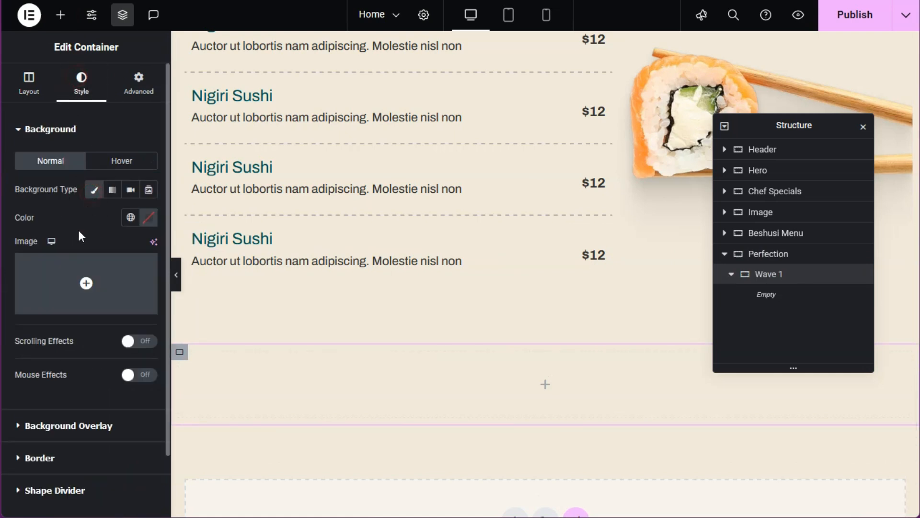
pyautogui.click(147, 217)
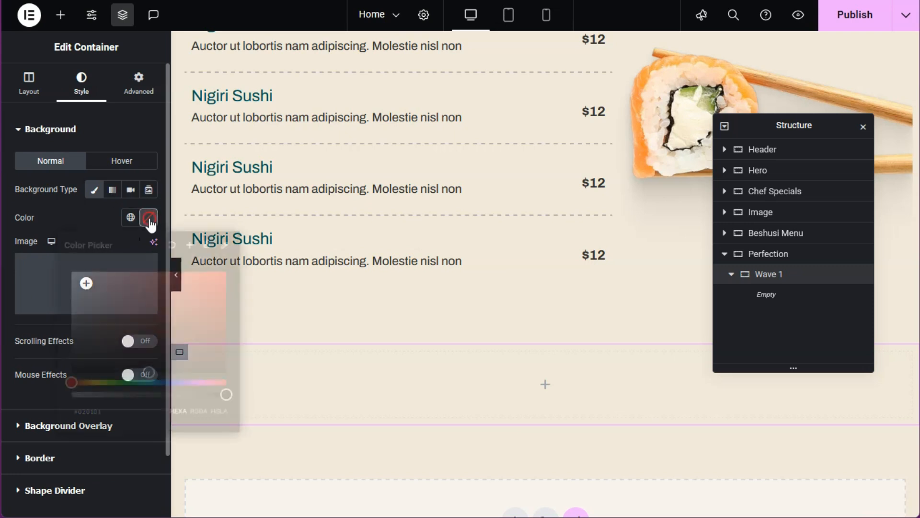
pyautogui.click(131, 218)
pyautogui.click(73, 390)
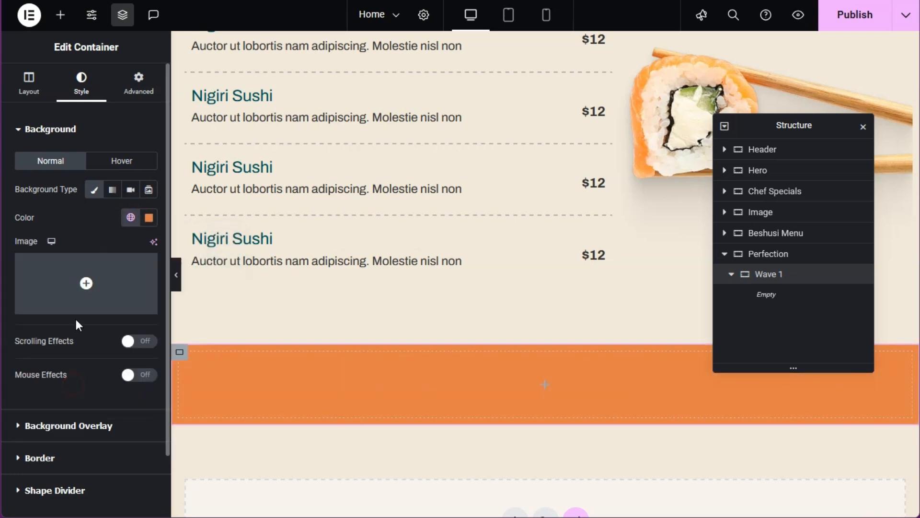
# Step: Add the cream wave image as Wave 1's background, with position Top Center and repeat set to Repeat-x
pyautogui.click(66, 277)
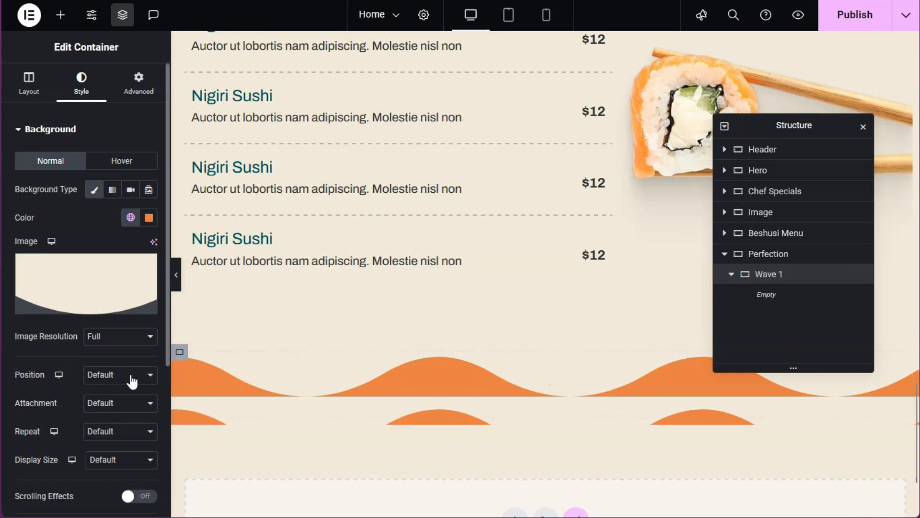
pyautogui.scroll(-2, 132, 376)
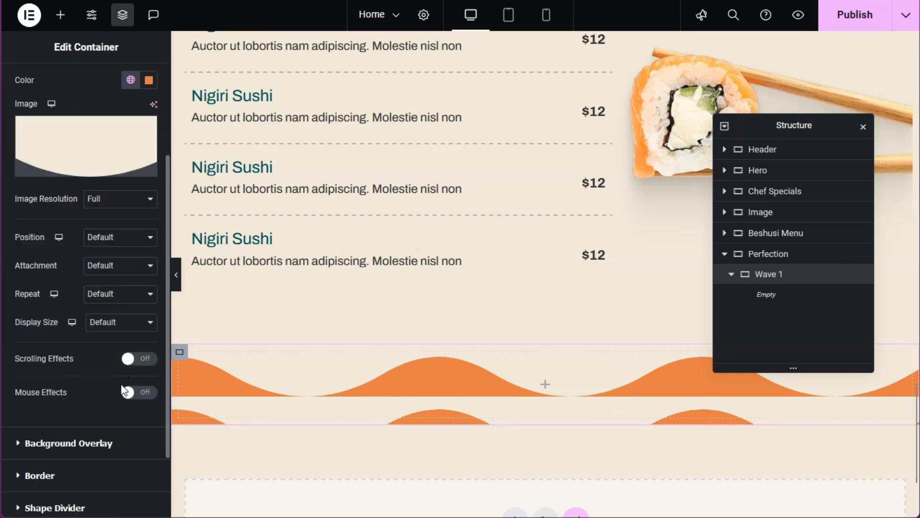
pyautogui.click(123, 238)
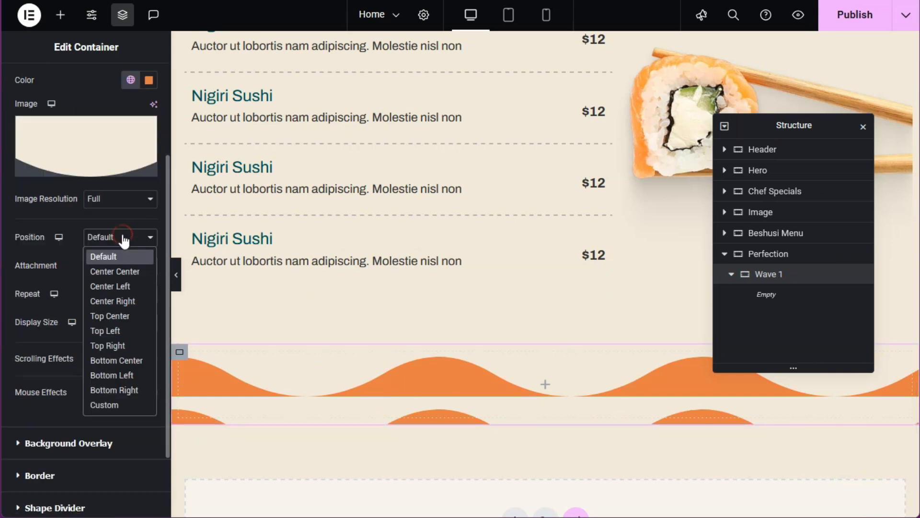
pyautogui.click(119, 315)
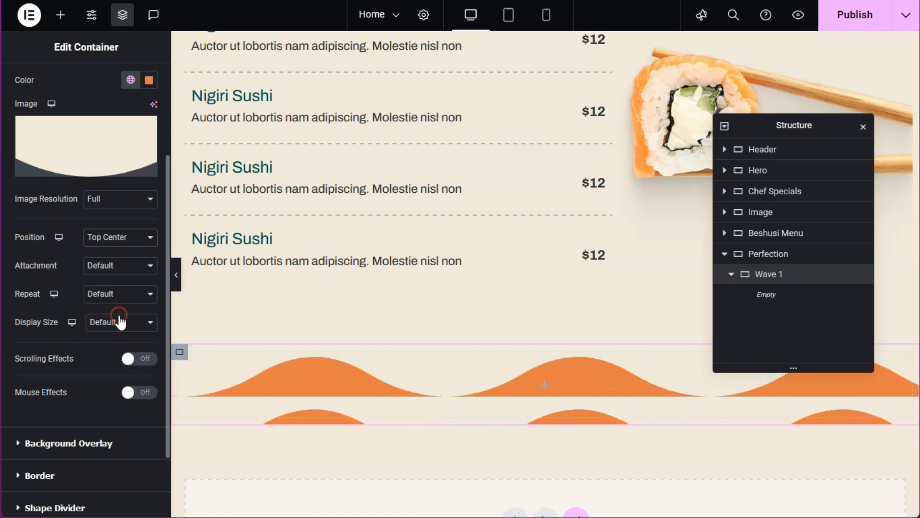
pyautogui.click(123, 321)
pyautogui.click(126, 294)
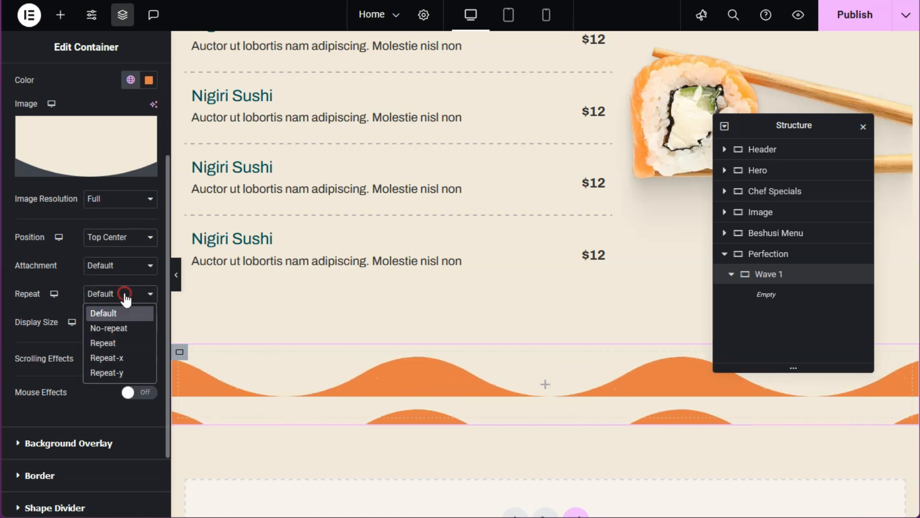
pyautogui.click(116, 355)
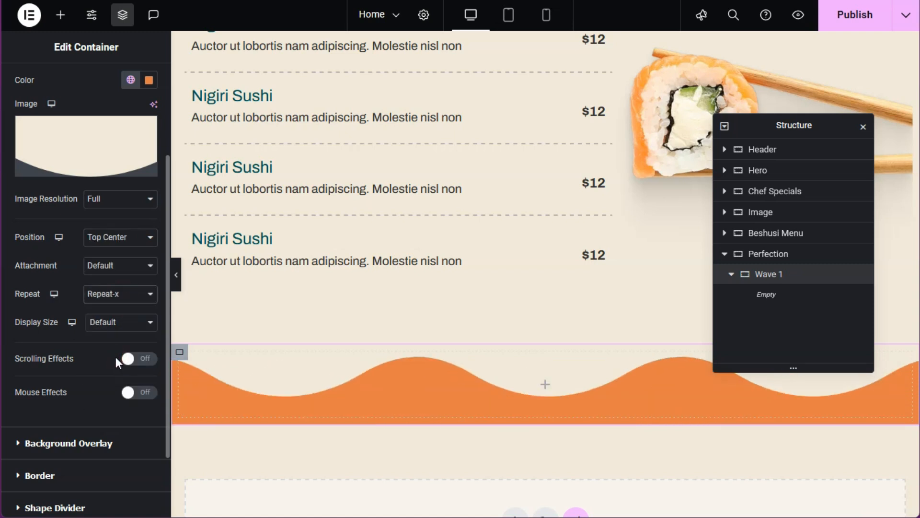
# Step: Insert a Spacer into the Wave 1 container and set its space to 120 px
pyautogui.click(68, 17)
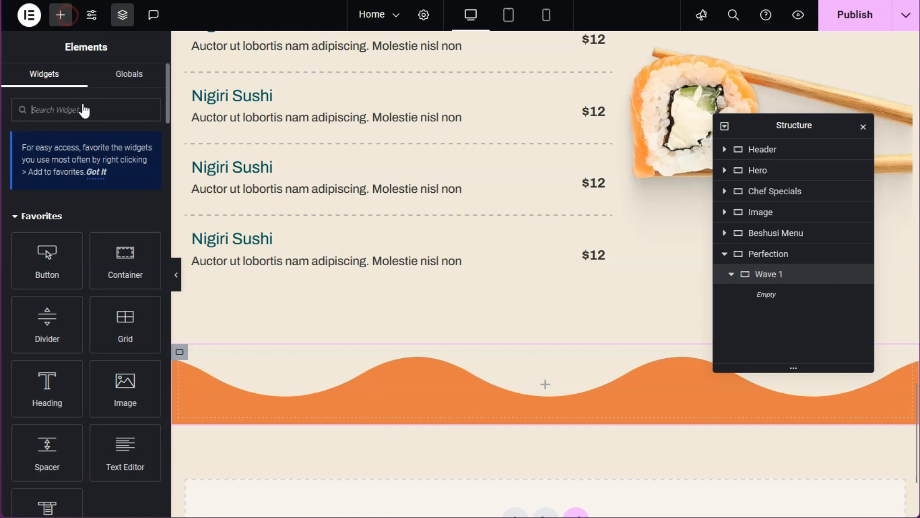
pyautogui.scroll(-3, 90, 170)
pyautogui.click(45, 334)
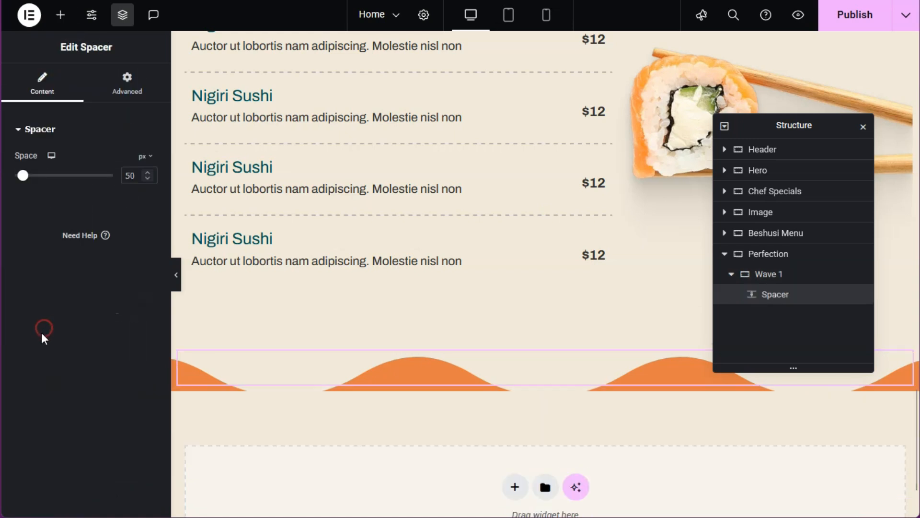
pyautogui.doubleClick(129, 175)
pyautogui.write('120')
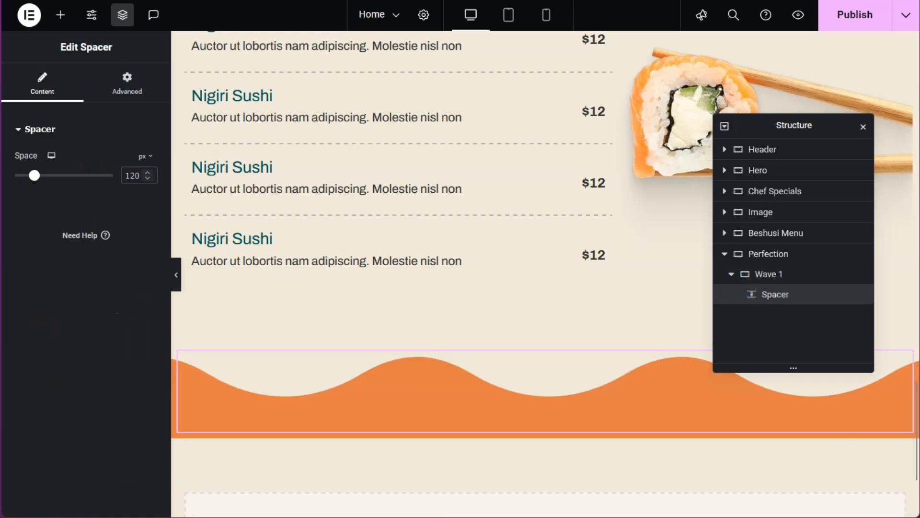
# Step: Add a second container inside Perfection, below Wave 1, and rename it Content
pyautogui.click(734, 276)
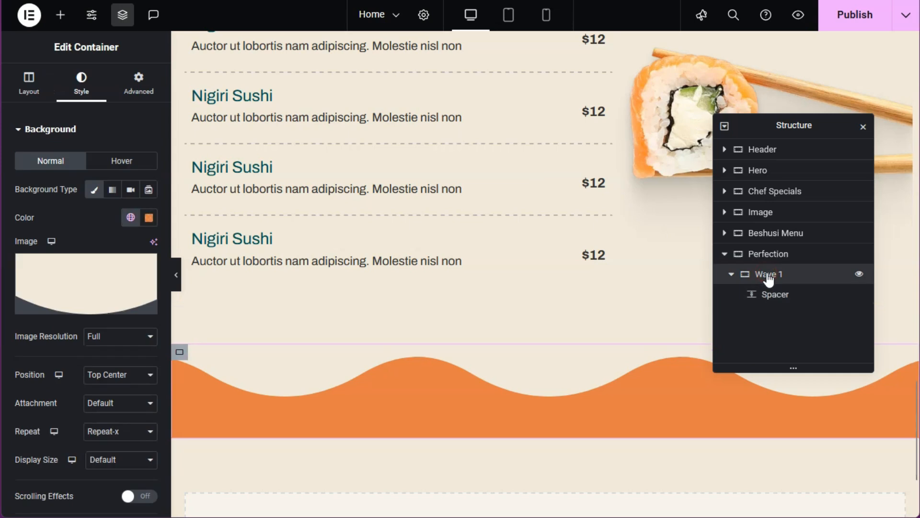
pyautogui.click(732, 274)
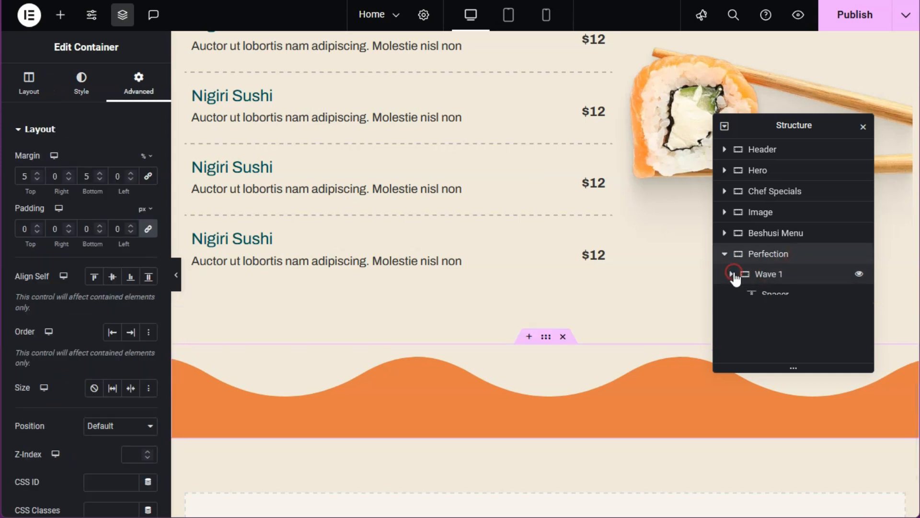
pyautogui.click(60, 15)
pyautogui.click(117, 261)
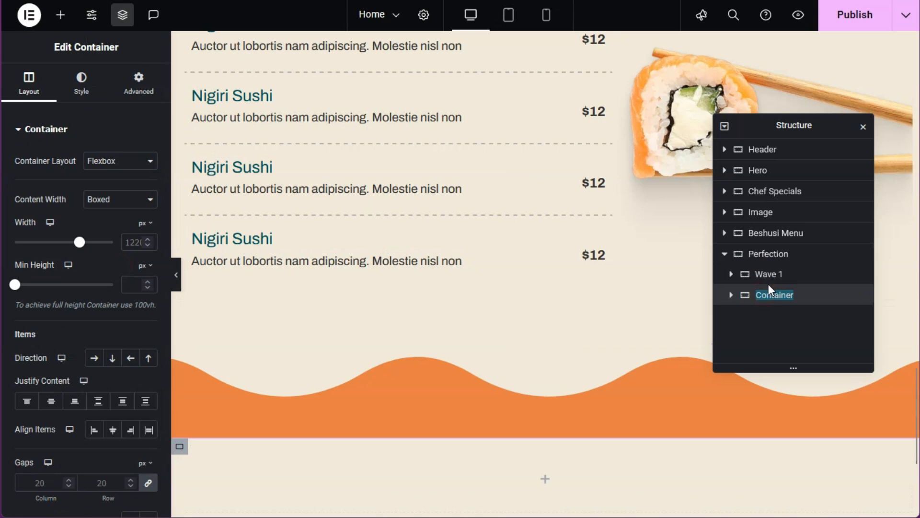
# Step: Set the Content container's background to the global Accent color and its direction to Row - horizontal
pyautogui.click(80, 82)
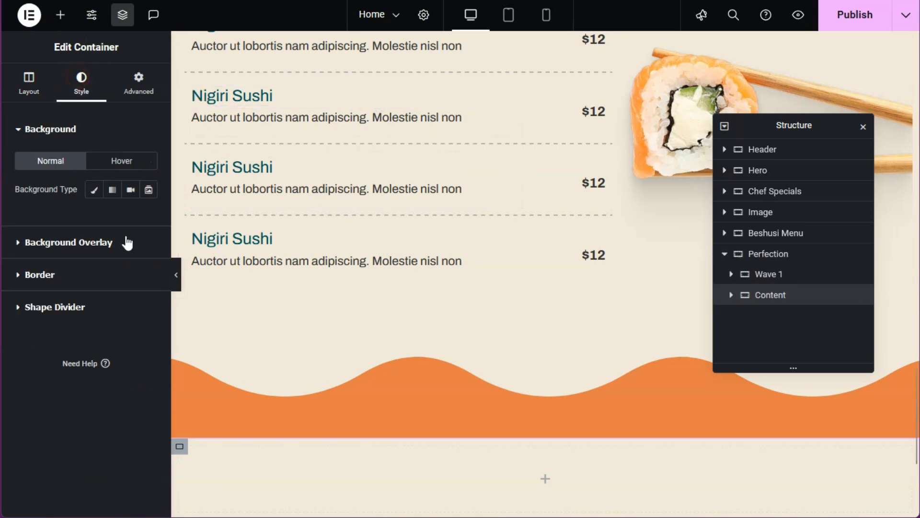
pyautogui.click(94, 190)
pyautogui.click(130, 218)
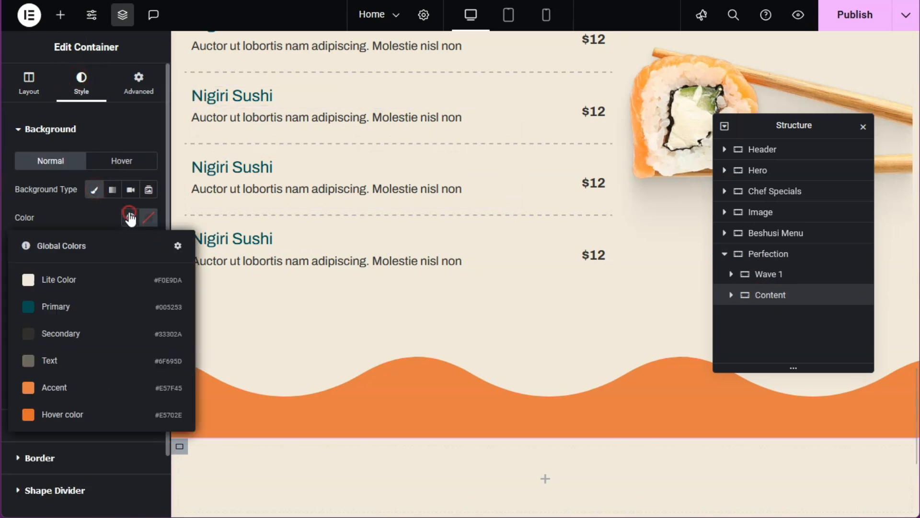
pyautogui.click(77, 385)
pyautogui.click(28, 82)
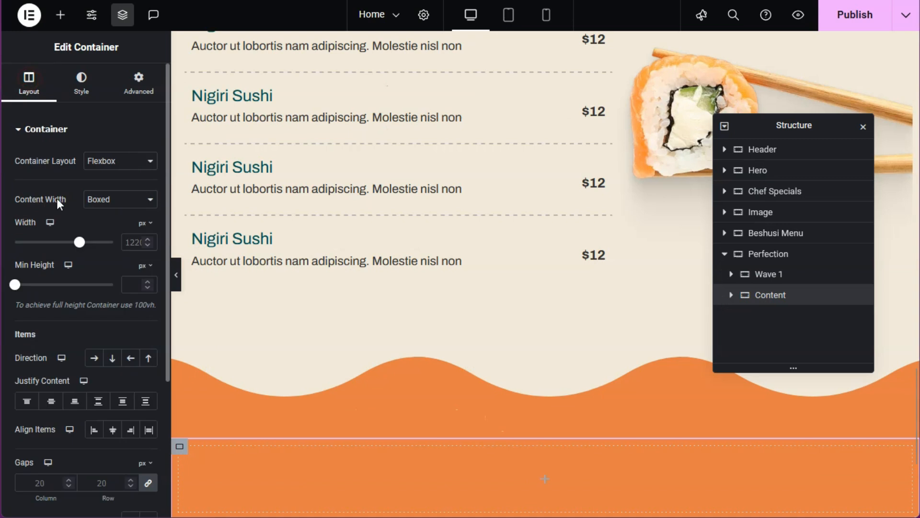
pyautogui.click(94, 290)
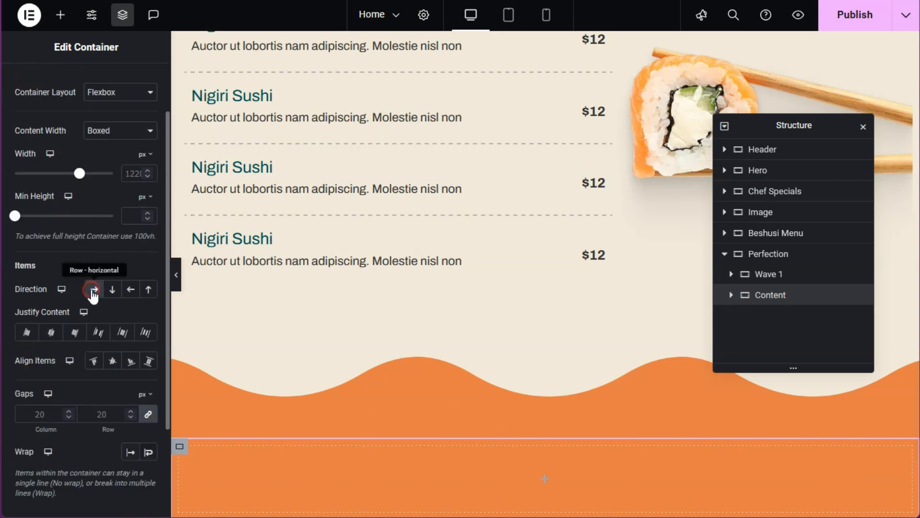
# Step: Add two containers inside the Content container and rename them Heading and Image
pyautogui.click(61, 15)
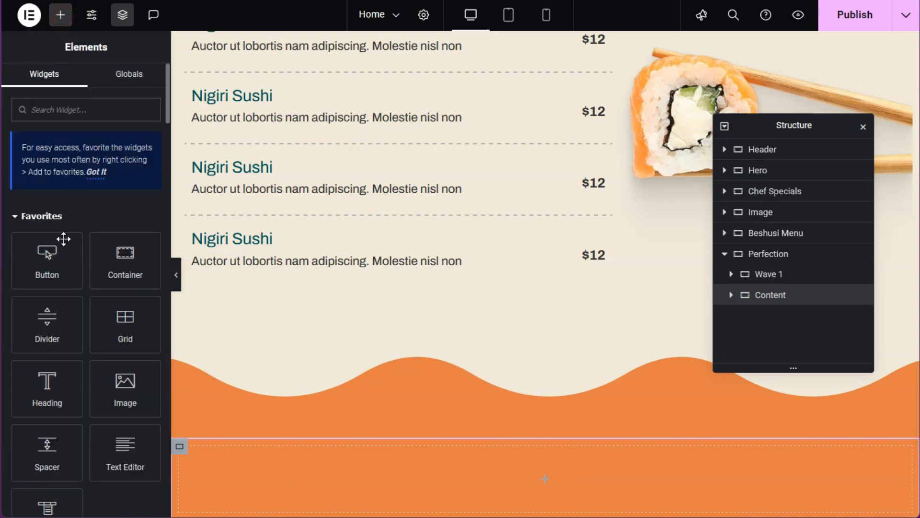
pyautogui.click(127, 269)
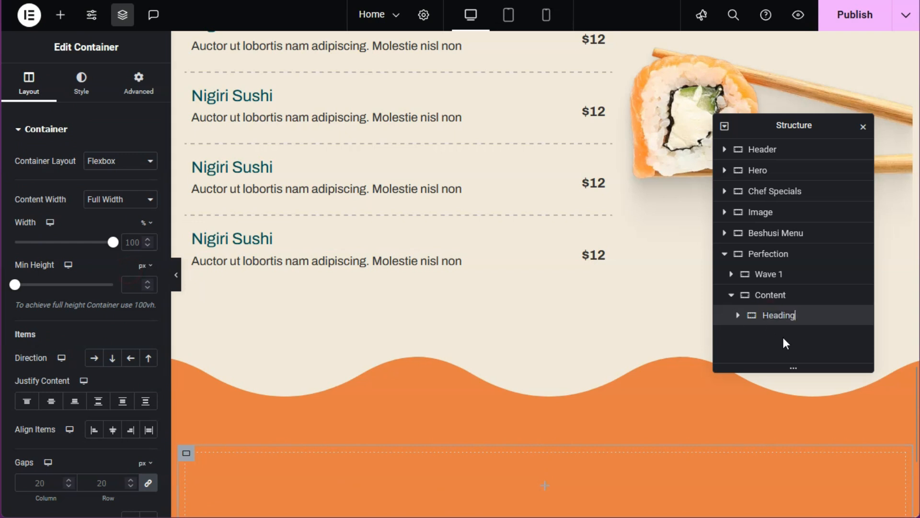
pyautogui.click(60, 15)
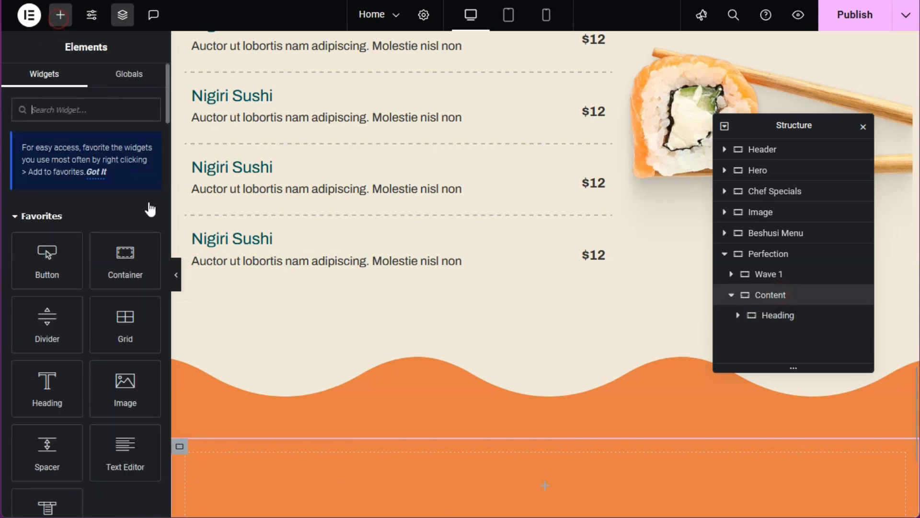
pyautogui.click(126, 269)
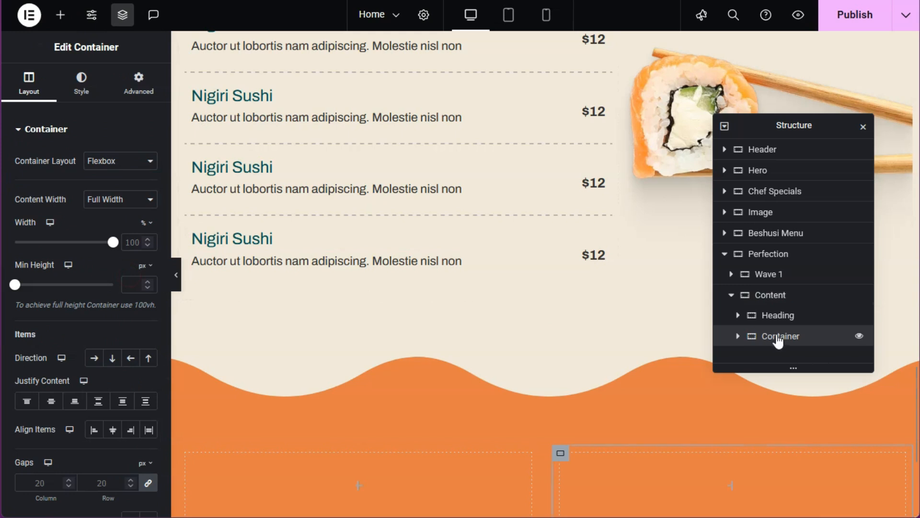
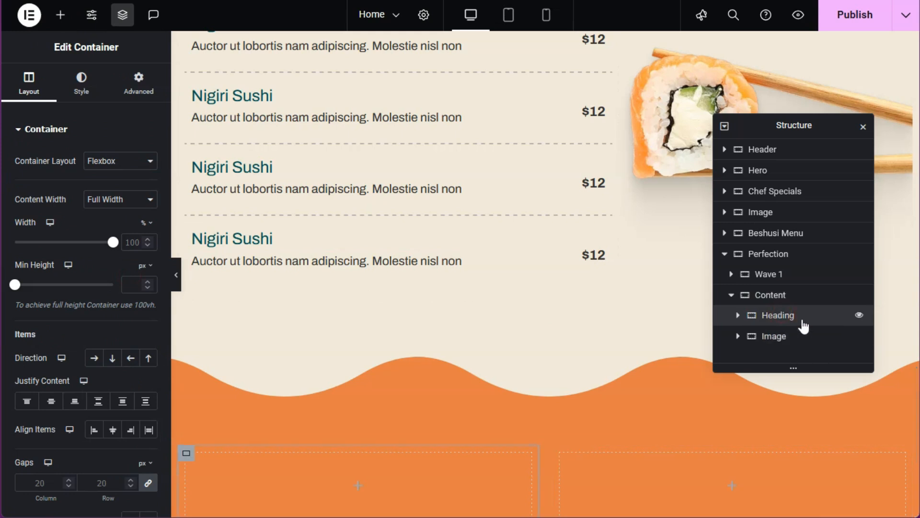
# Step: Copy the sushi icon image from the Beshusi Menu section and paste it into Perfection's Heading container
pyautogui.scroll(5, 640, 344)
pyautogui.scroll(4, 635, 347)
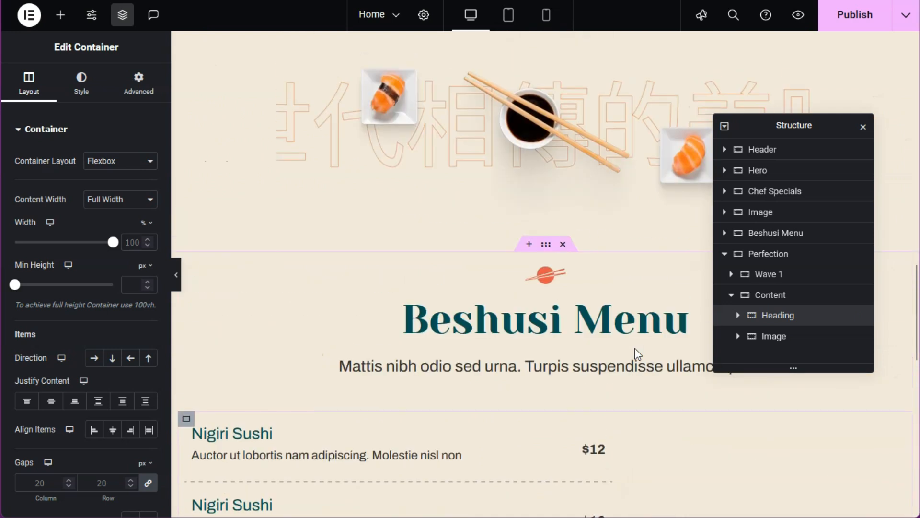
pyautogui.click(545, 278)
pyautogui.rightClick(777, 274)
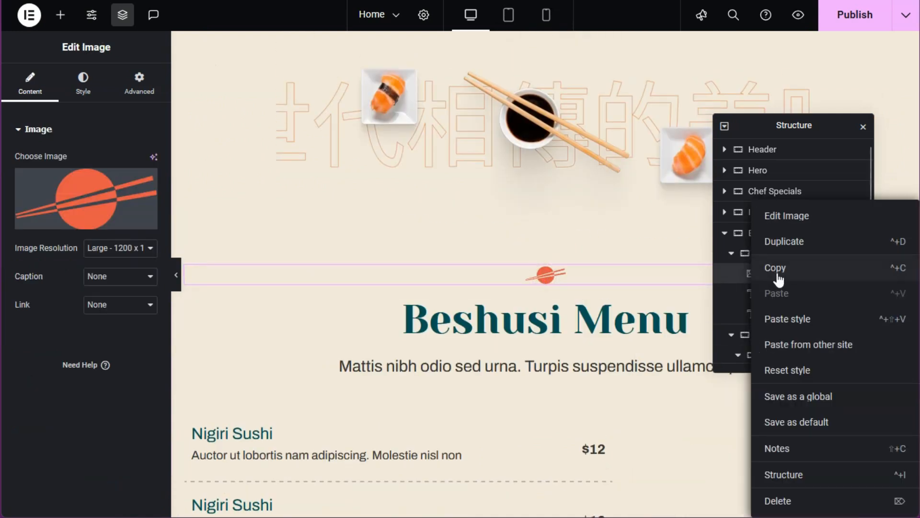
pyautogui.click(779, 268)
pyautogui.click(725, 331)
pyautogui.hotkey('ctrl', 'v')
# Step: Copy the Beshusi Menu title and its subtitle heading into Perfection's Heading container, below the icon image
pyautogui.click(786, 263)
pyautogui.moveTo(786, 263); pyautogui.dragTo(797, 297)
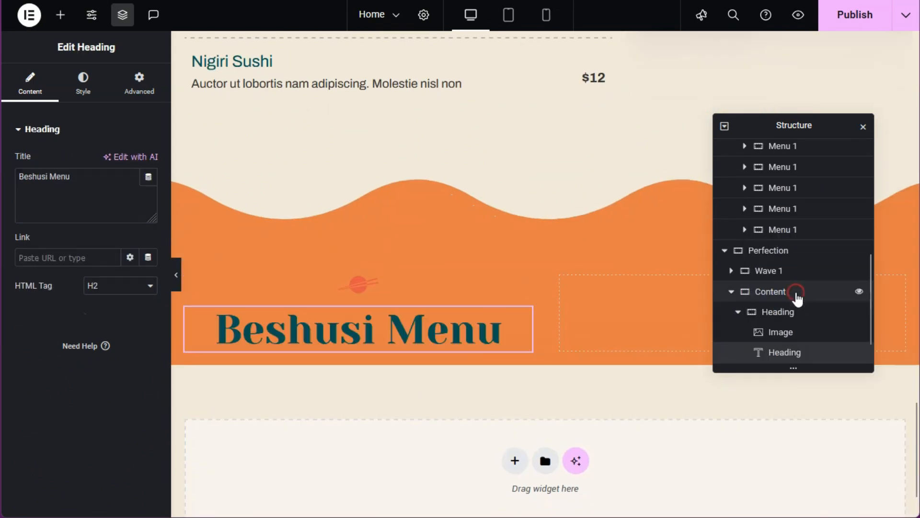
pyautogui.scroll(5, 797, 299)
pyautogui.click(781, 312)
pyautogui.hotkey('ctrl', 'c')
pyautogui.scroll(-5, 780, 312)
pyautogui.rightClick(783, 332)
pyautogui.click(772, 292)
# Step: Replace the copied icon in the Heading container with the white version from the media library and align it left
pyautogui.click(777, 311)
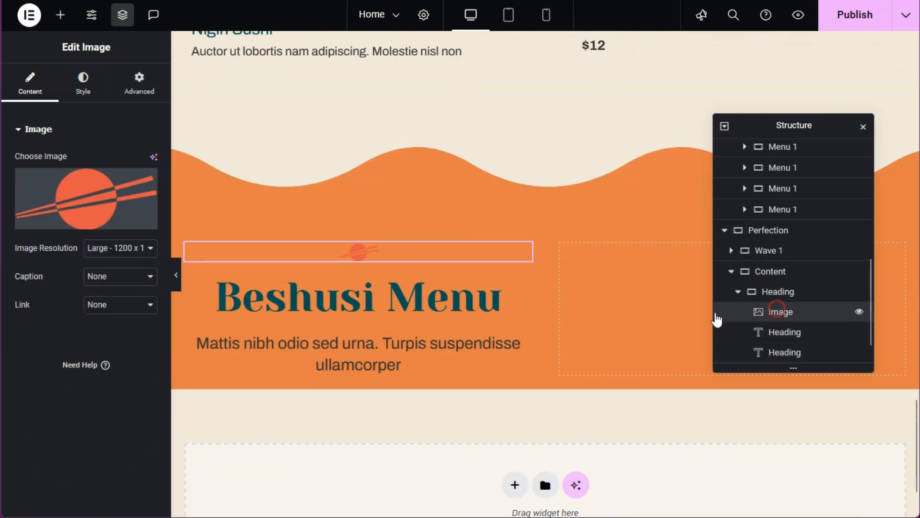
pyautogui.click(54, 172)
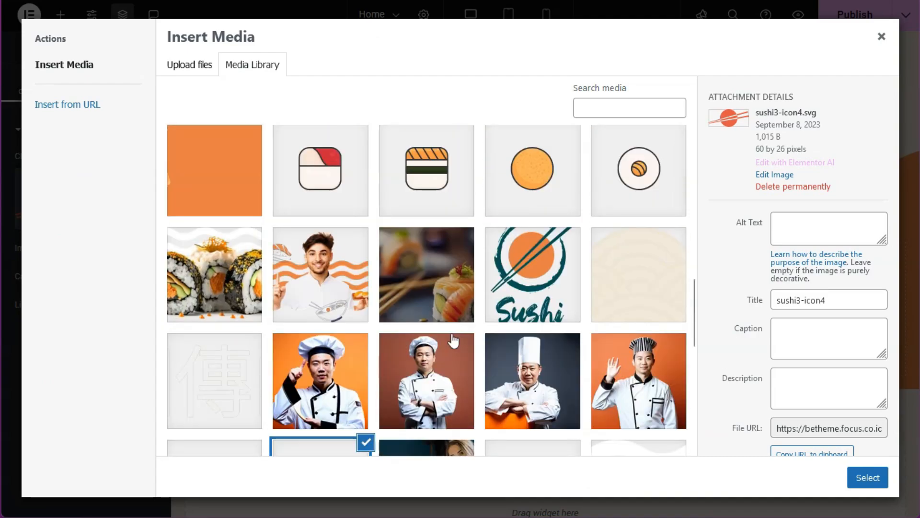
pyautogui.scroll(-5, 472, 288)
pyautogui.click(868, 477)
pyautogui.click(83, 84)
pyautogui.click(114, 163)
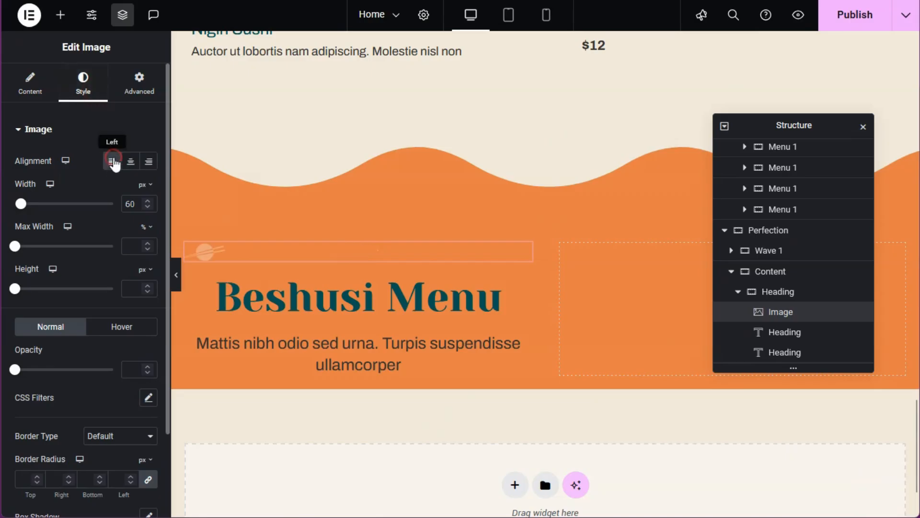
# Step: Set the text color of the copied Beshusi Menu title in the Perfection section to the global Lite Color
pyautogui.click(520, 281)
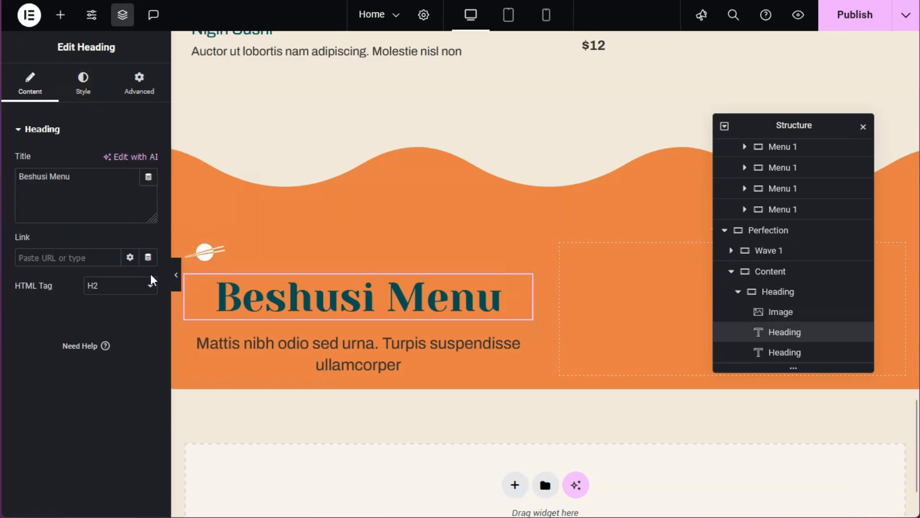
pyautogui.click(83, 84)
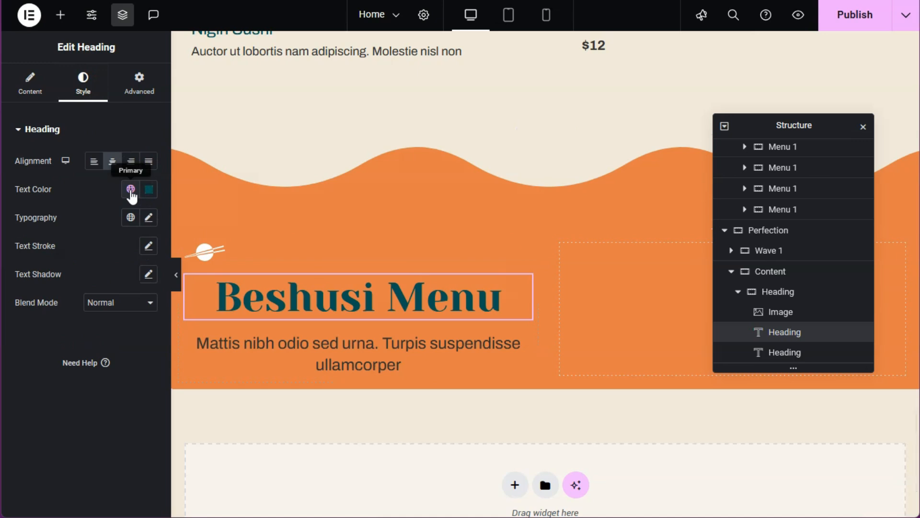
pyautogui.click(131, 191)
pyautogui.click(86, 254)
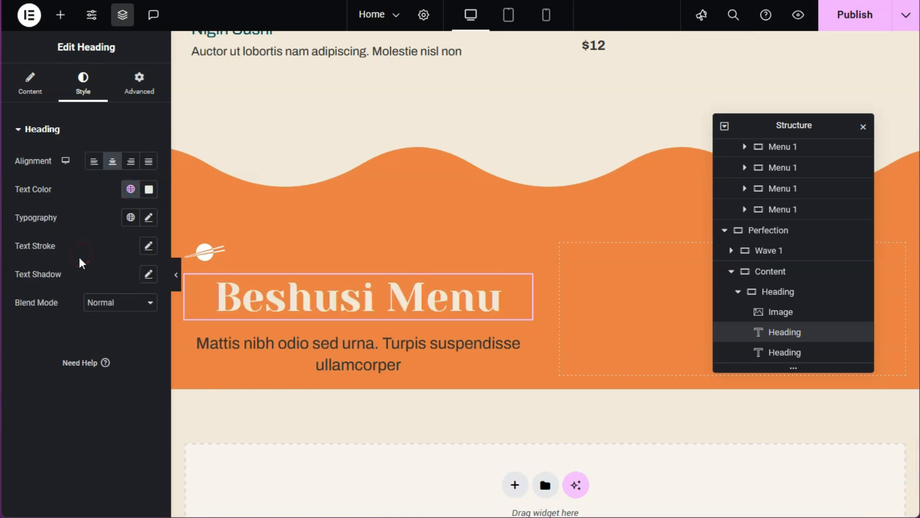
# Step: Left-align the Perfection section's title and subtitle, and set the subtitle's text color to the global Lite Color
pyautogui.click(93, 162)
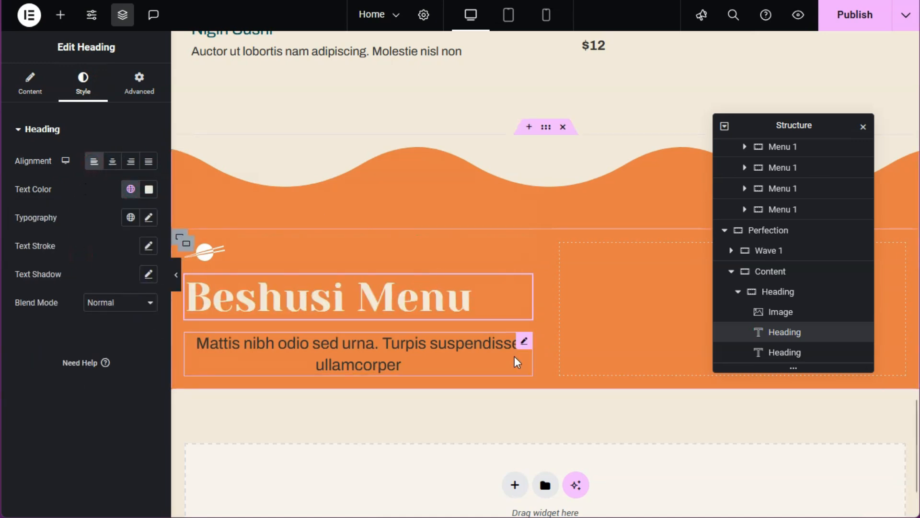
pyautogui.click(523, 341)
pyautogui.click(84, 85)
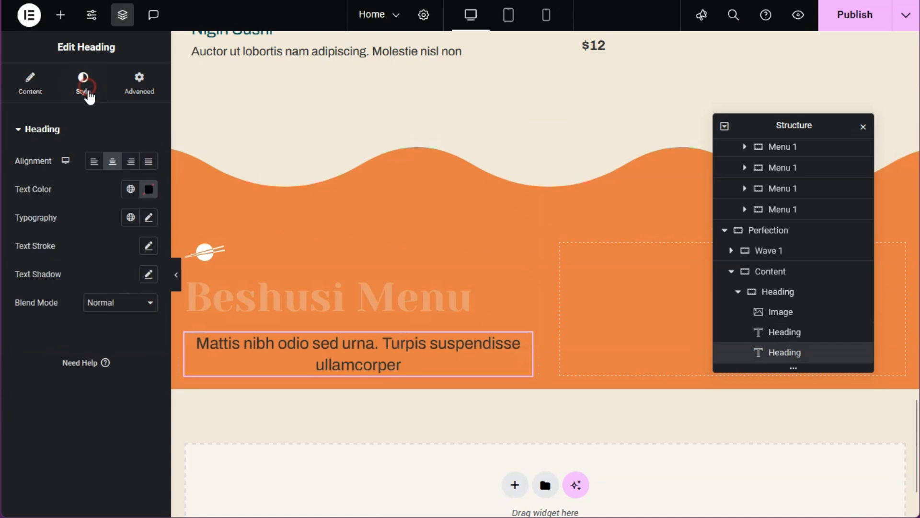
pyautogui.click(131, 188)
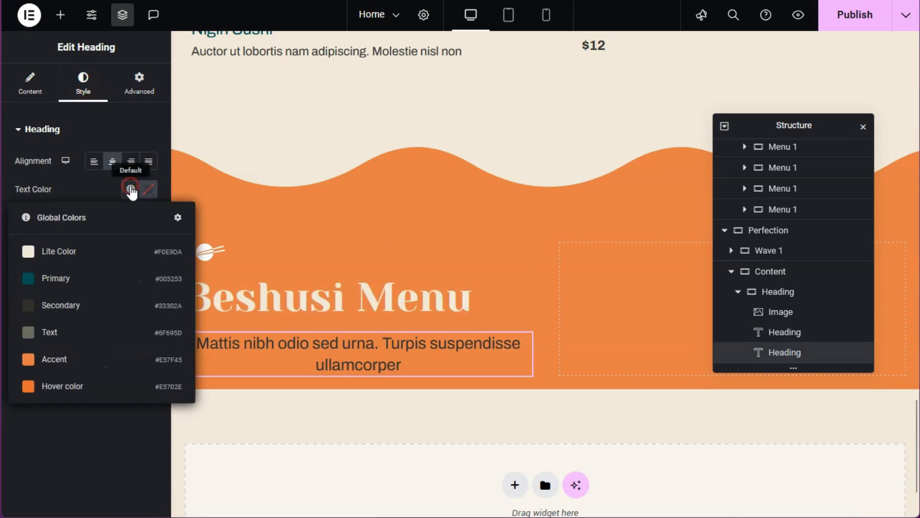
pyautogui.click(93, 252)
pyautogui.click(95, 163)
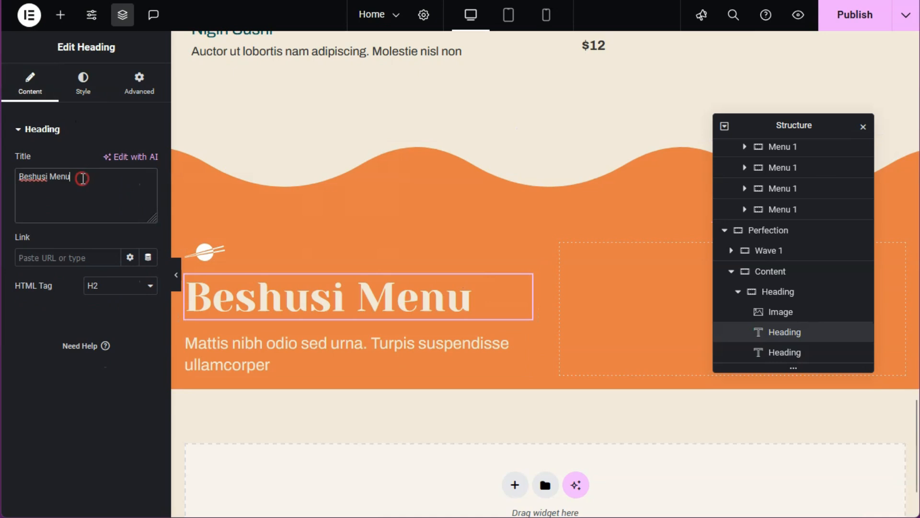
# Step: Replace the Perfection section's title text with "Sushi perfection awaits at our restaurant."
pyautogui.write('Sushi perfection awaits at our restaurant.')
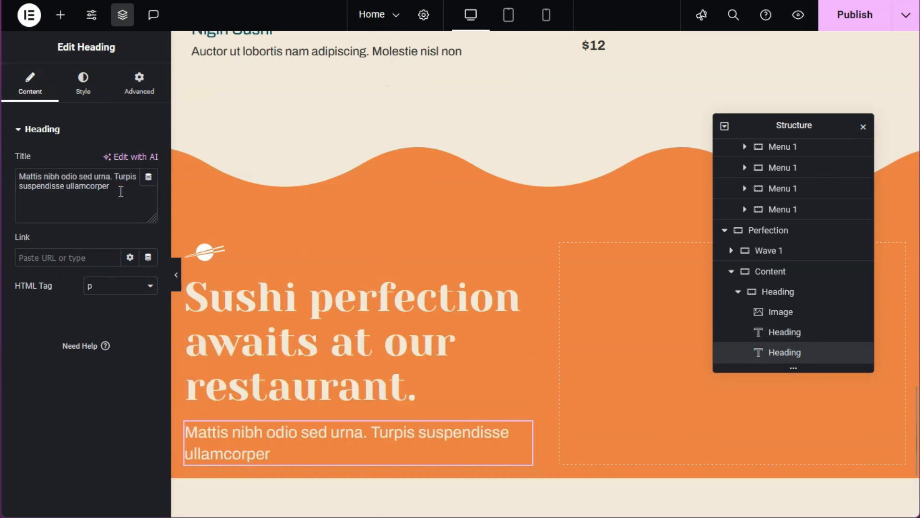
# Step: Set the subtitle to "In our restaurant you will discover a unique combination of Japanese sushi cuisine tradition with modern flavors and elegant style."
pyautogui.hotkey('ctrl', 'a')
pyautogui.write('In our restaurant you will discover a unique combination of Japanese sushi cuisine tradition with modern flavors and elegant style.')
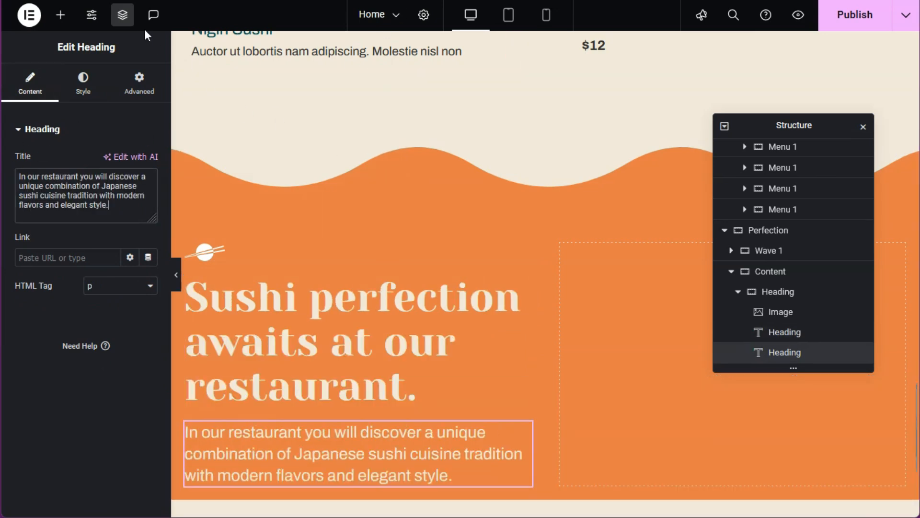
# Step: Add a button below the Perfection subtitle with the global Primary background color and the text "About Us"
pyautogui.click(60, 15)
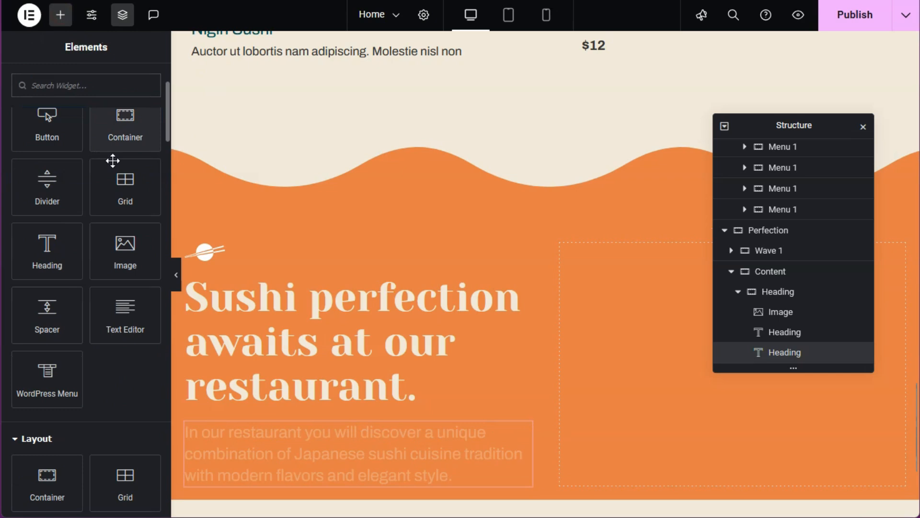
pyautogui.click(58, 127)
pyautogui.click(89, 94)
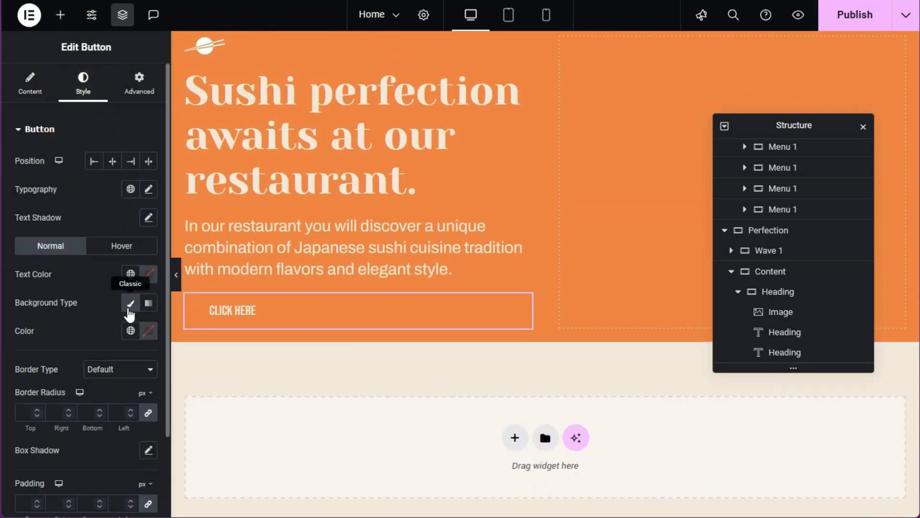
pyautogui.click(130, 331)
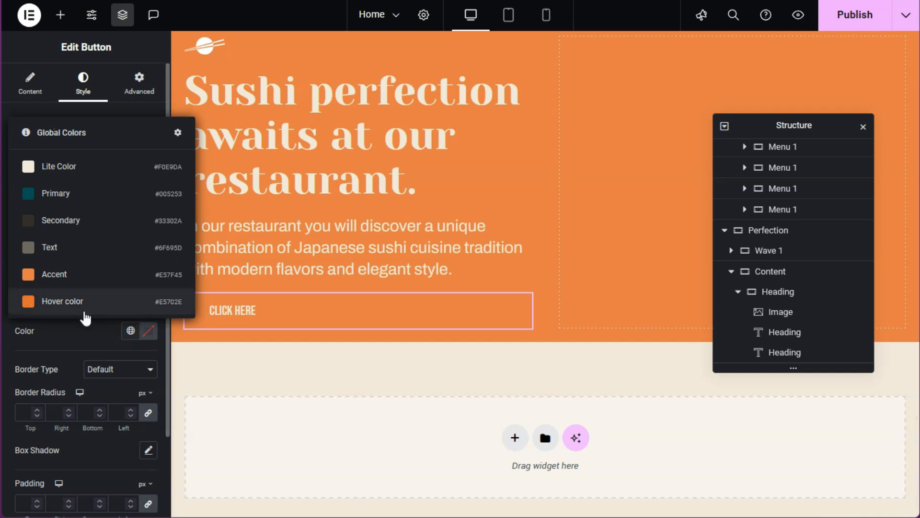
pyautogui.click(57, 193)
pyautogui.click(89, 189)
pyautogui.write('About Us')
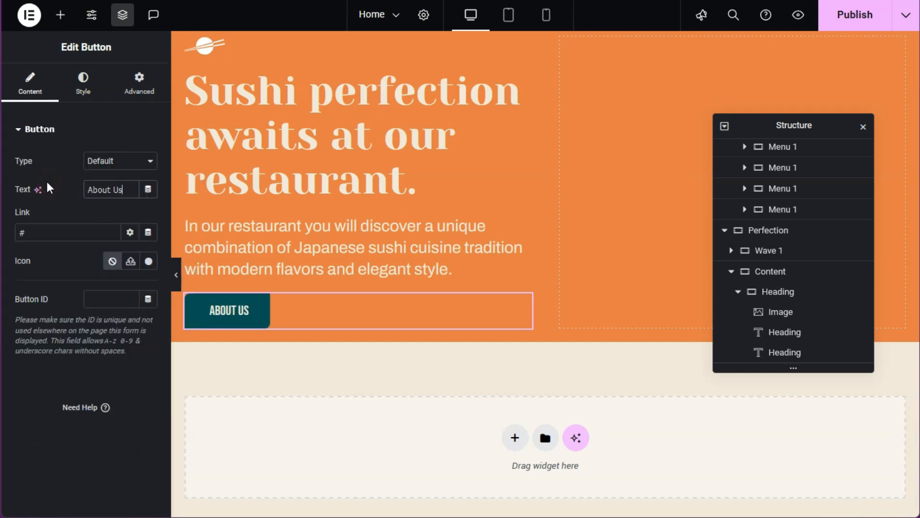
# Step: Add a right-arrow icon from the icon library after the About Us button's text, with 10 px icon spacing
pyautogui.click(149, 262)
pyautogui.click(407, 69)
pyautogui.write('arrow')
pyautogui.click(501, 307)
pyautogui.click(761, 501)
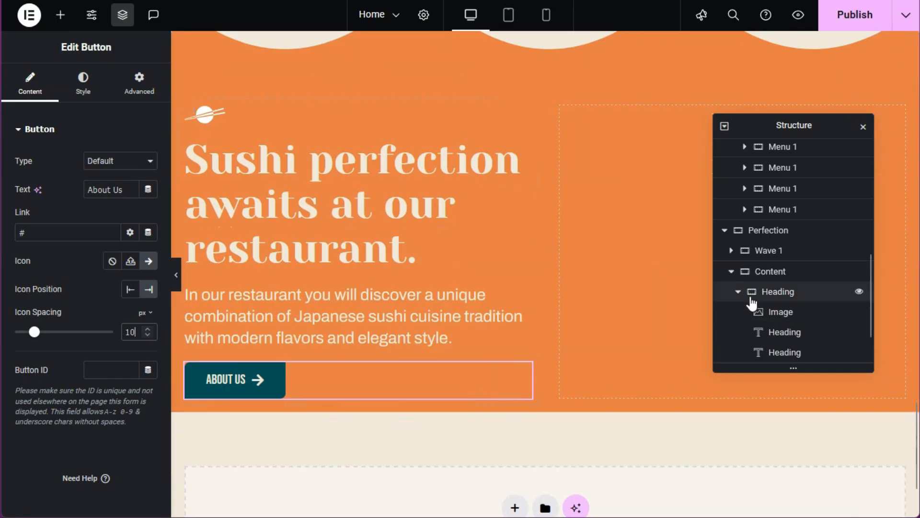
# Step: Add an image widget to Perfection's Image container and choose the picture of the two chefs
pyautogui.click(740, 292)
pyautogui.click(773, 353)
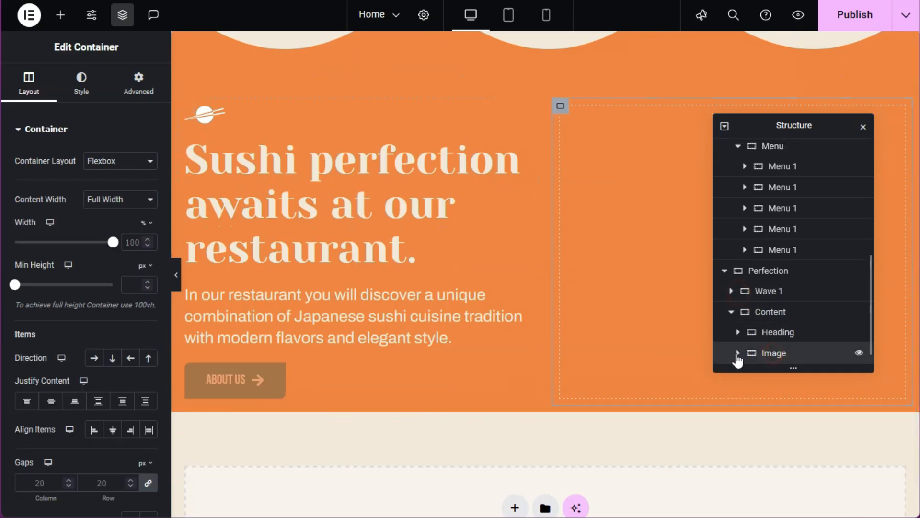
pyautogui.click(59, 15)
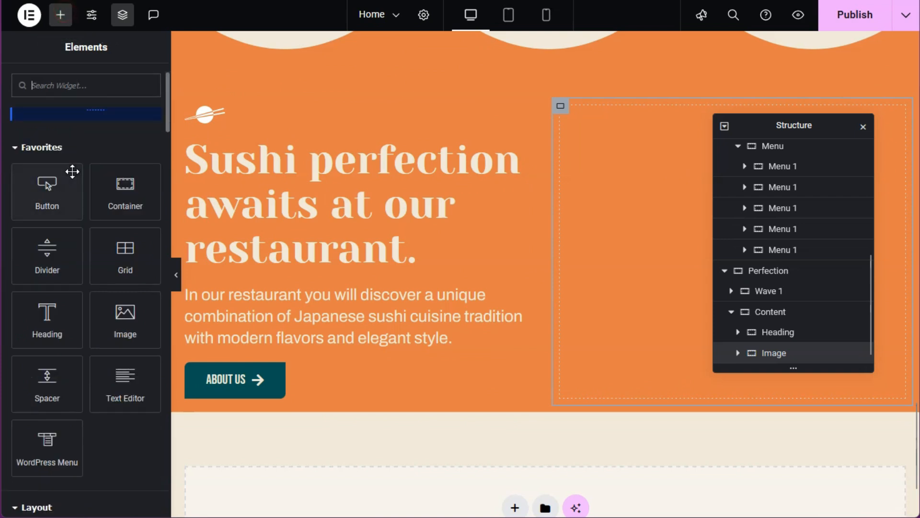
pyautogui.click(118, 333)
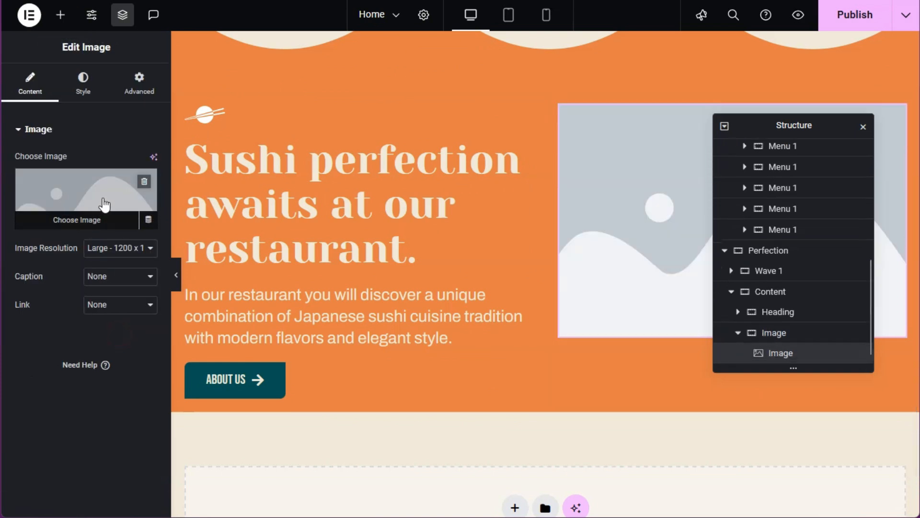
pyautogui.click(103, 207)
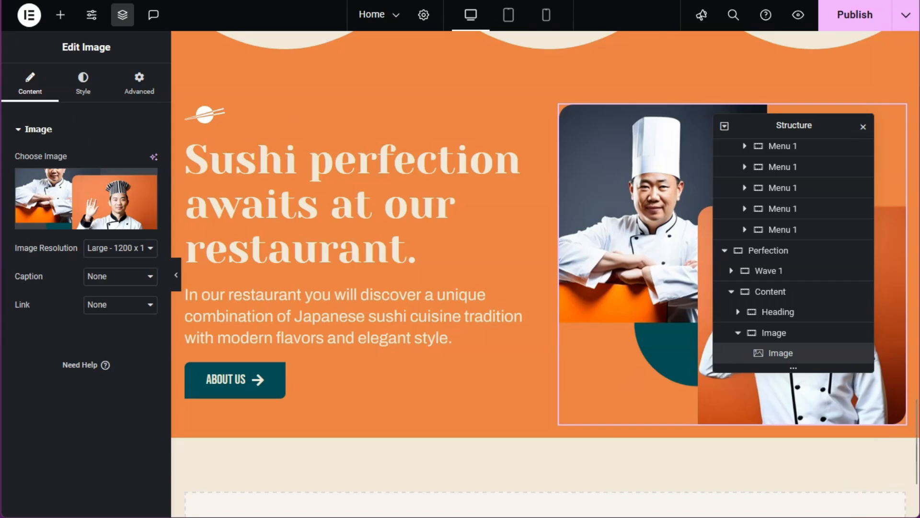
# Step: Set Align Items to Center for Perfection's Content container and collapse it in the structure
pyautogui.click(767, 293)
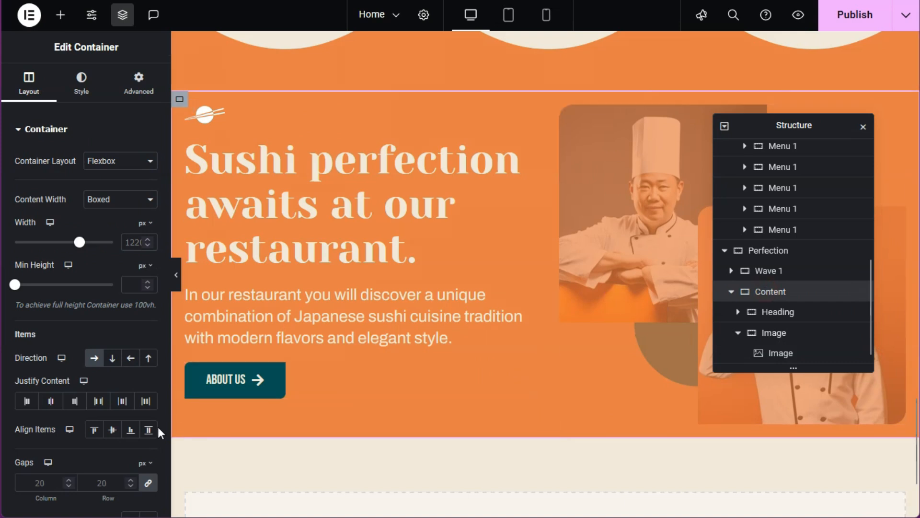
pyautogui.click(113, 430)
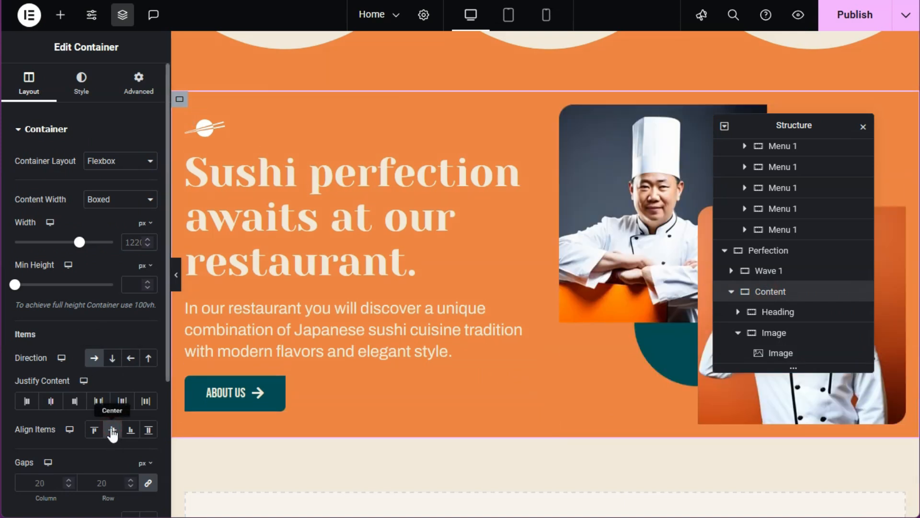
pyautogui.click(731, 292)
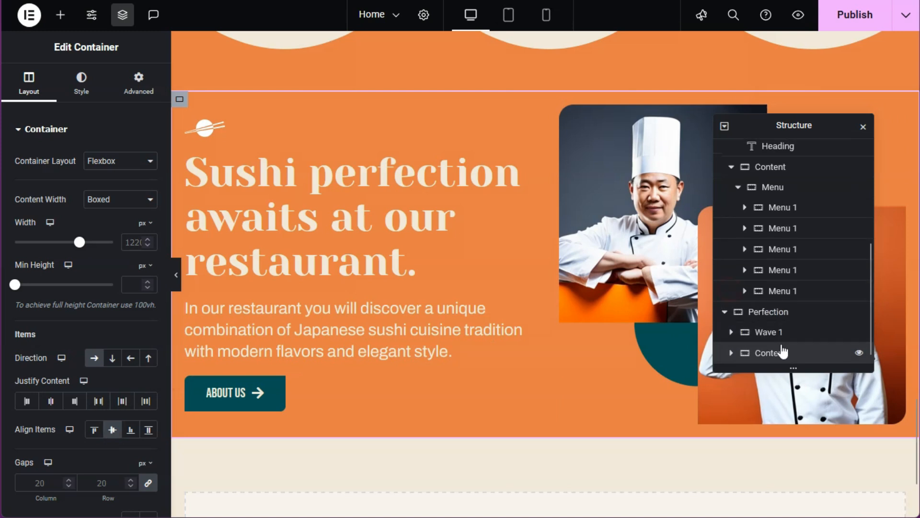
# Step: Duplicate the Wave 1 container, place the copy below Perfection's Content container and rename it Wave 2
pyautogui.click(761, 332)
pyautogui.rightClick(766, 332)
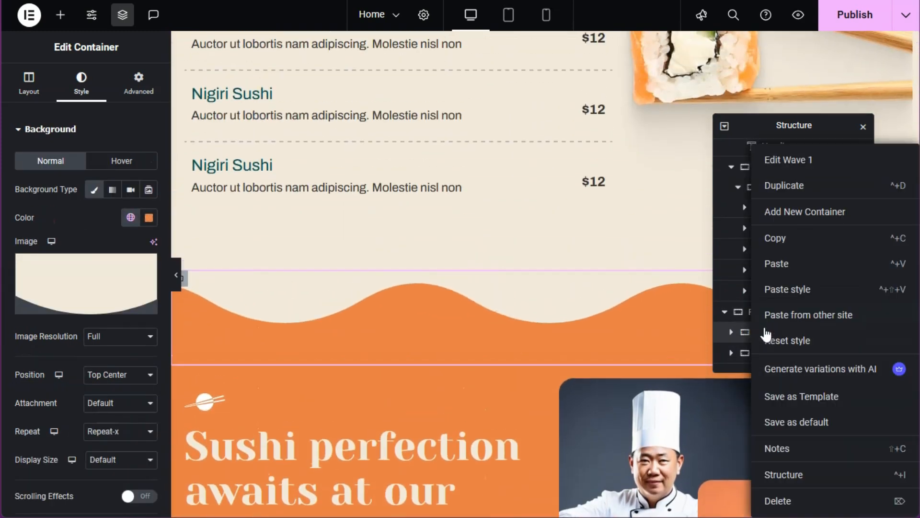
pyautogui.click(805, 187)
pyautogui.scroll(-1, 801, 294)
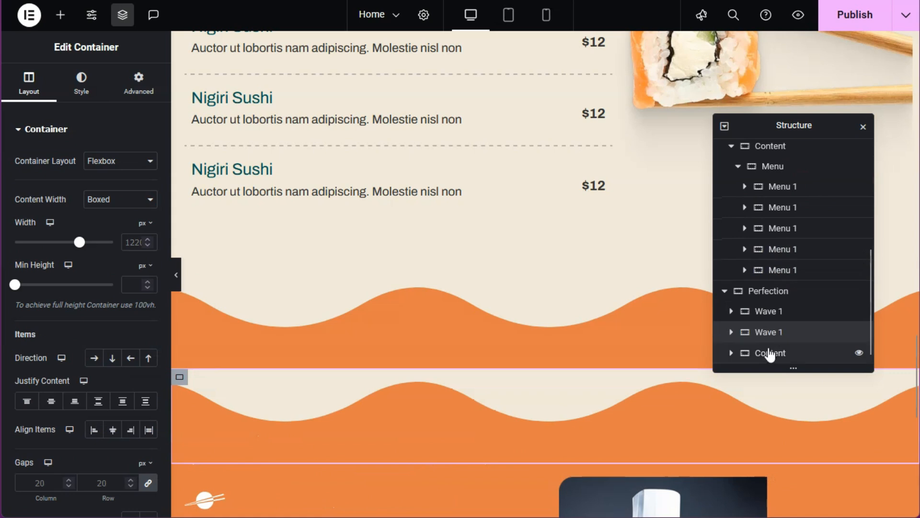
pyautogui.moveTo(769, 353); pyautogui.dragTo(780, 331)
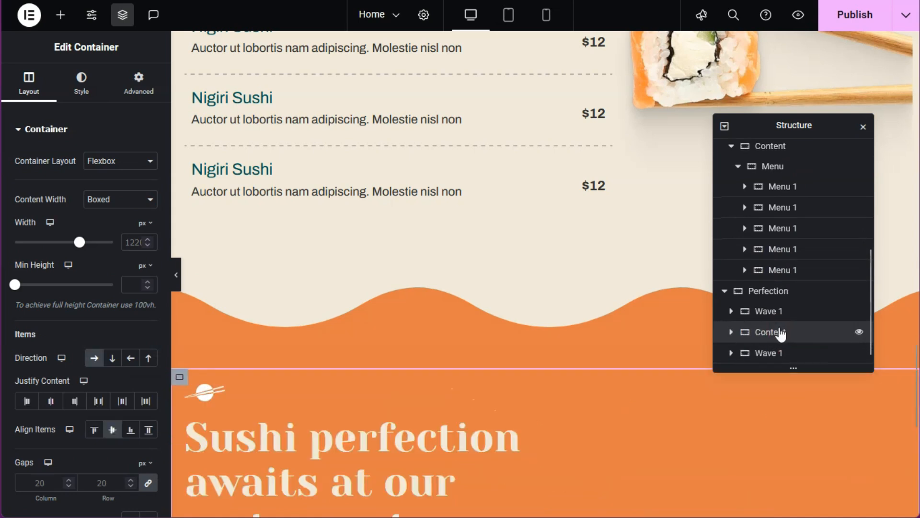
pyautogui.doubleClick(780, 355)
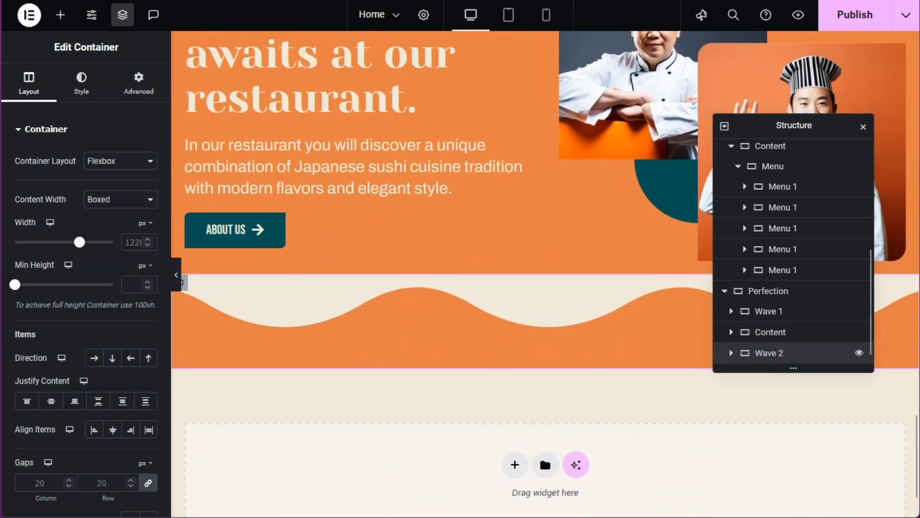
# Step: Replace Wave 2's background image with the bottom wave separator from the media library and set its position to Bottom Center
pyautogui.click(91, 88)
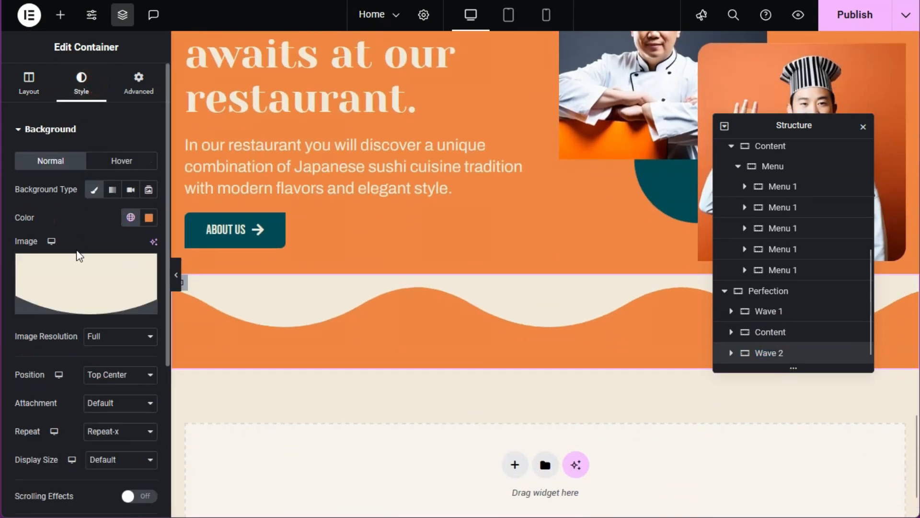
pyautogui.click(69, 267)
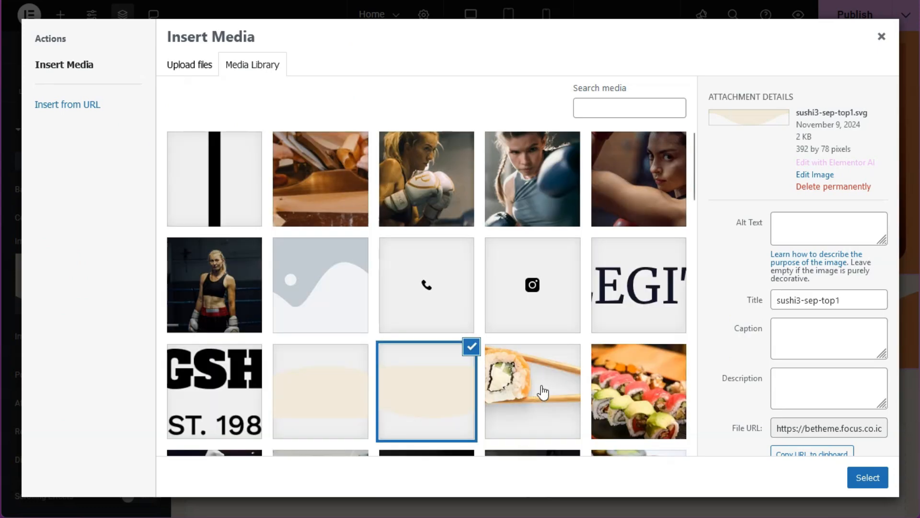
pyautogui.scroll(-2, 479, 288)
pyautogui.click(321, 326)
pyautogui.click(868, 477)
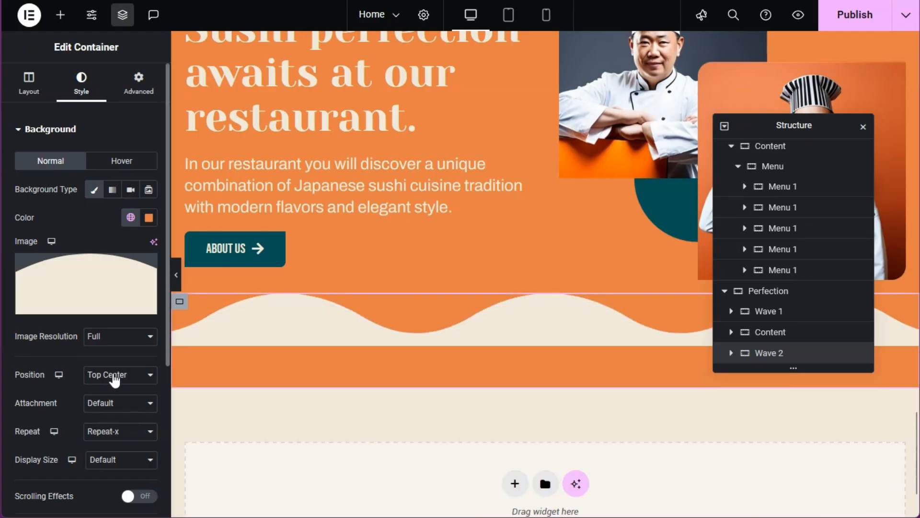
pyautogui.click(114, 377)
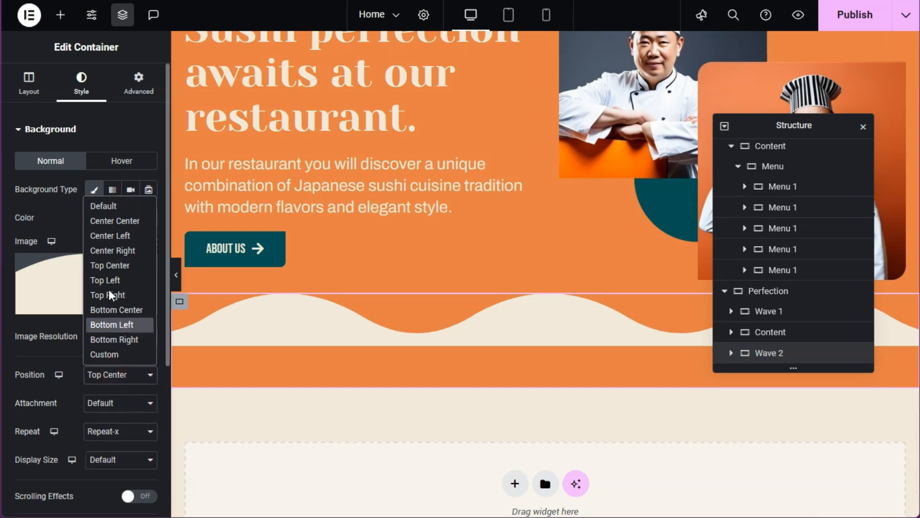
pyautogui.click(127, 310)
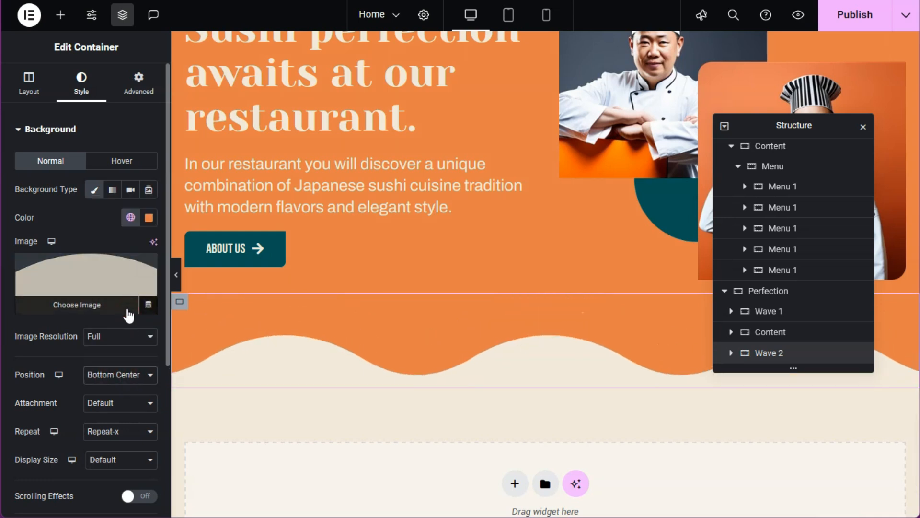
# Step: In the tablet view, set the height of the spacer inside Wave 1 to 100 px
pyautogui.scroll(4, 542, 386)
pyautogui.scroll(-3, 541, 386)
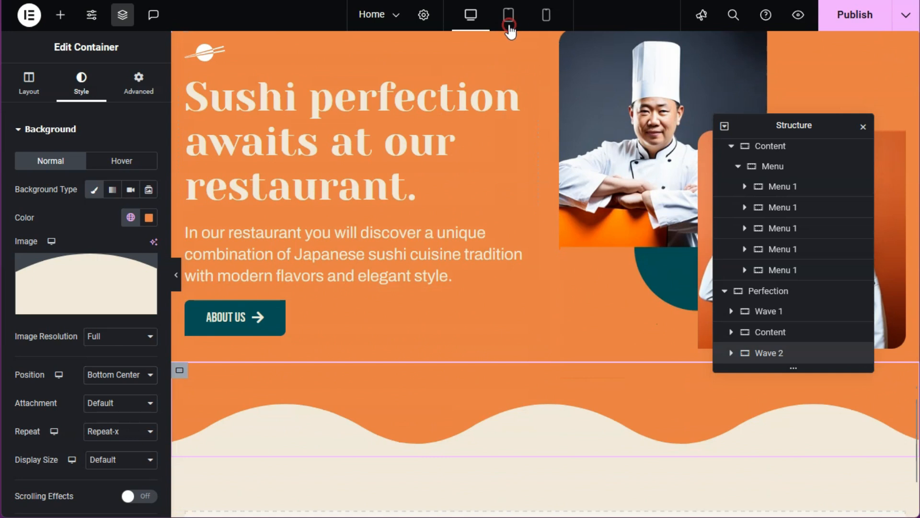
pyautogui.click(509, 24)
pyautogui.scroll(4, 508, 212)
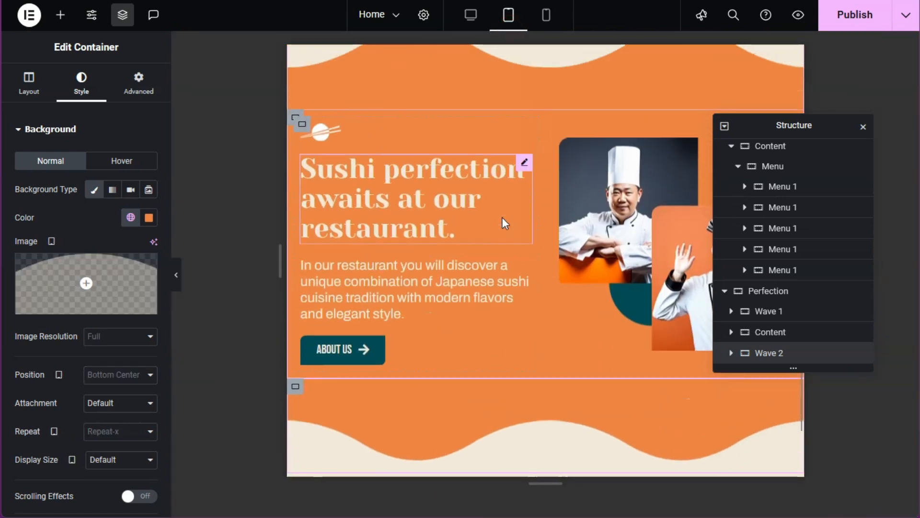
pyautogui.scroll(3, 513, 257)
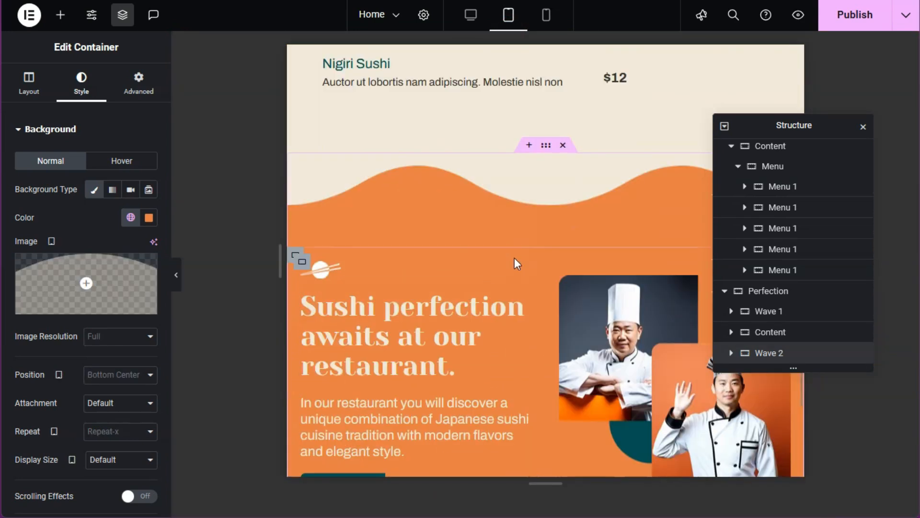
pyautogui.click(548, 145)
pyautogui.click(732, 147)
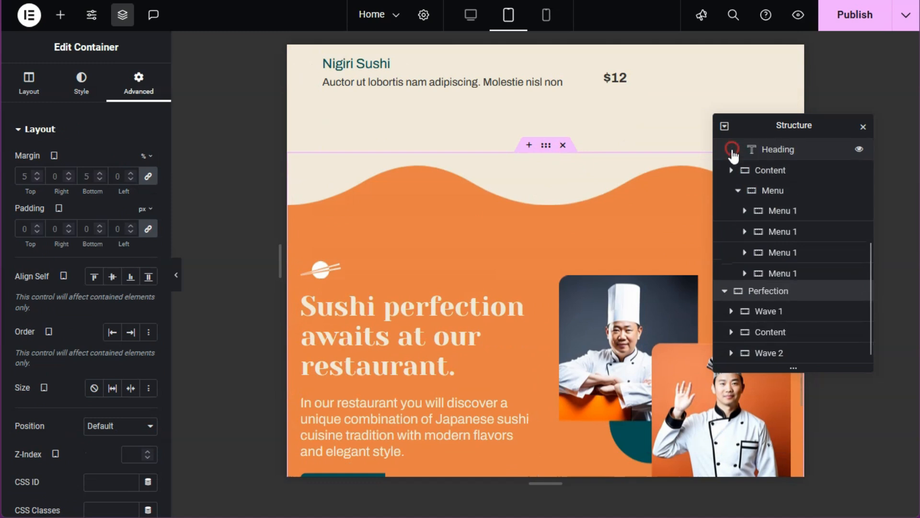
pyautogui.click(730, 311)
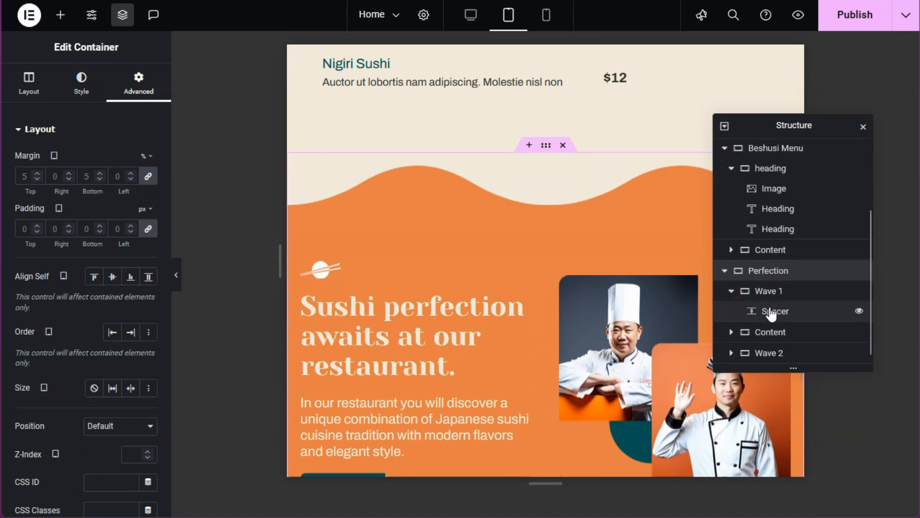
pyautogui.click(770, 311)
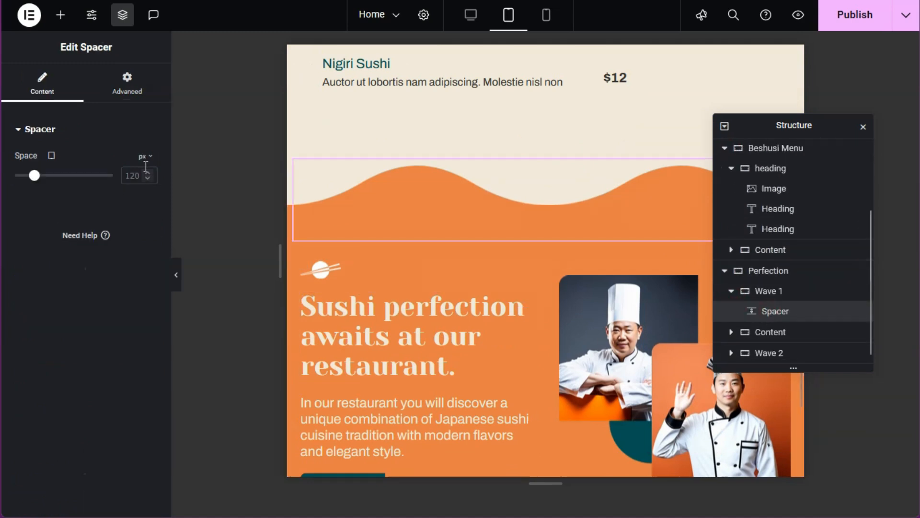
pyautogui.write('100')
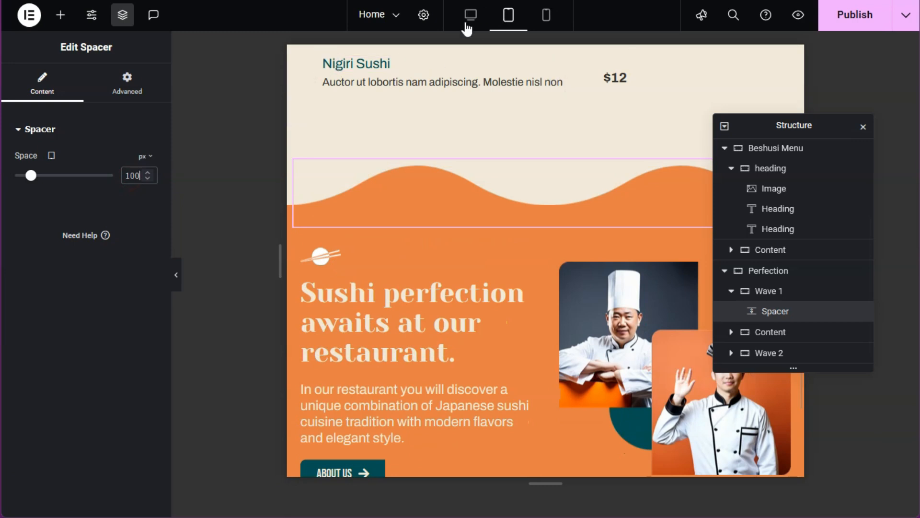
# Step: In the mobile view, set the height of the spacer inside Wave 1 to 80 px
pyautogui.click(549, 16)
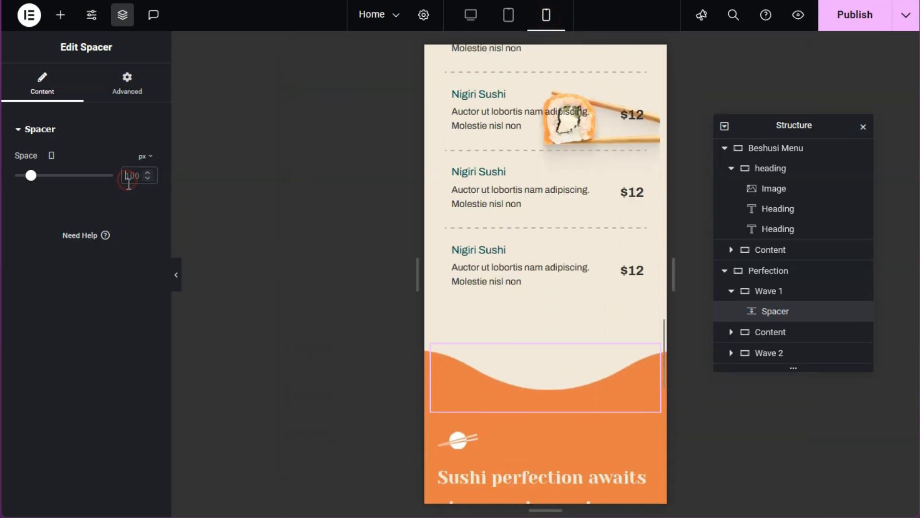
pyautogui.click(129, 181)
pyautogui.write('80')
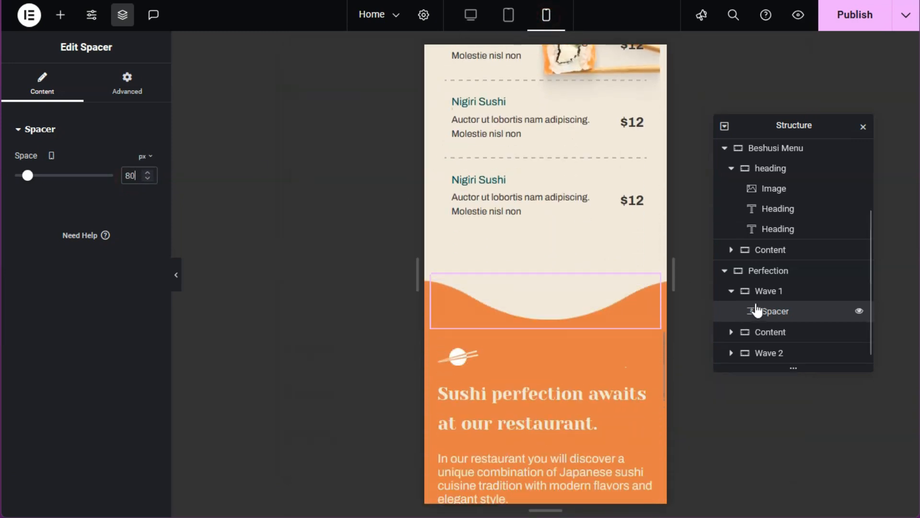
# Step: Copy the Wave 1 spacer and paste its style onto the spacer inside Wave 2
pyautogui.rightClick(771, 317)
pyautogui.click(786, 268)
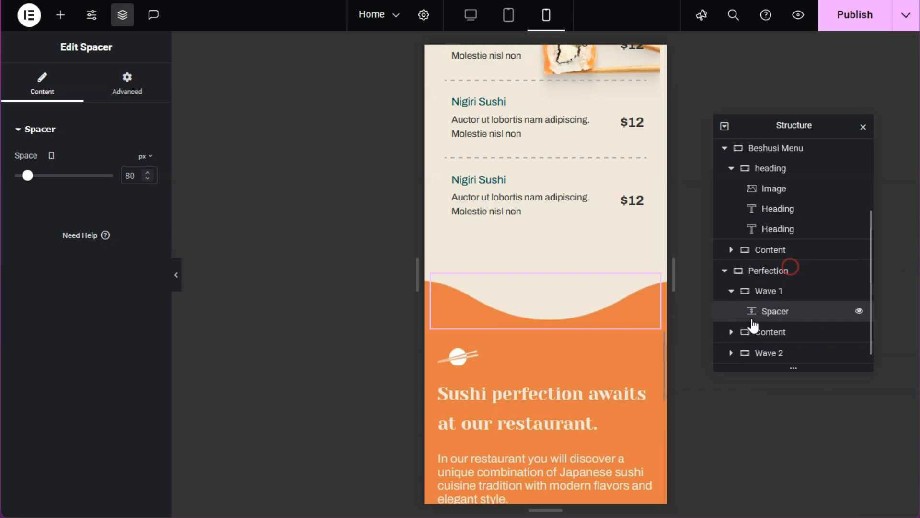
pyautogui.click(731, 354)
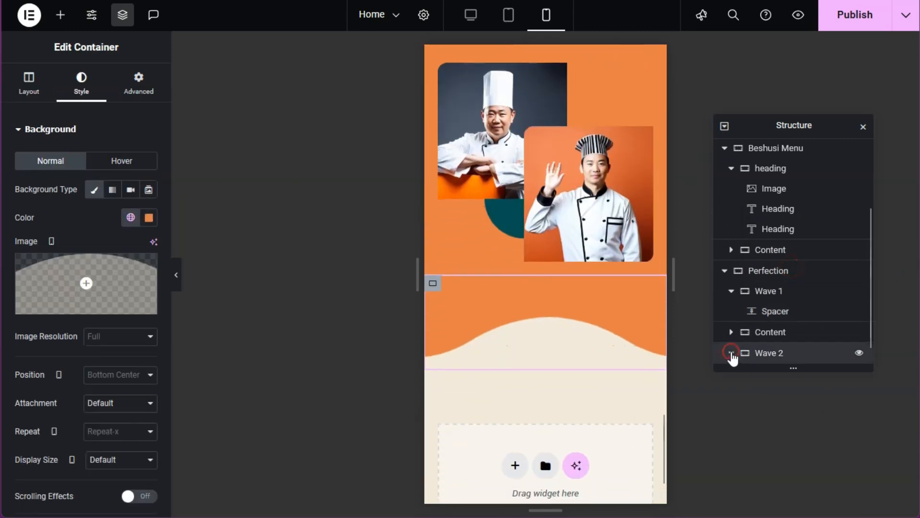
pyautogui.click(732, 355)
pyautogui.click(764, 355)
pyautogui.rightClick(764, 356)
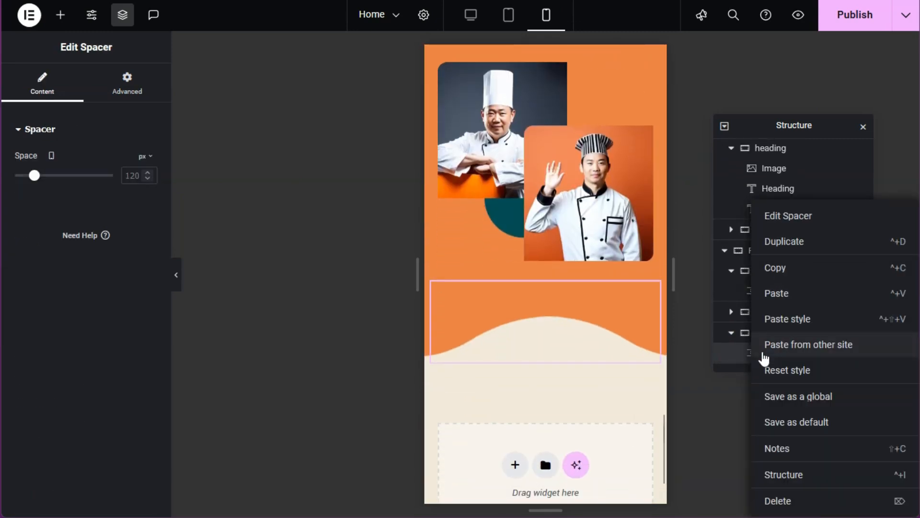
pyautogui.click(791, 319)
pyautogui.scroll(10, 597, 293)
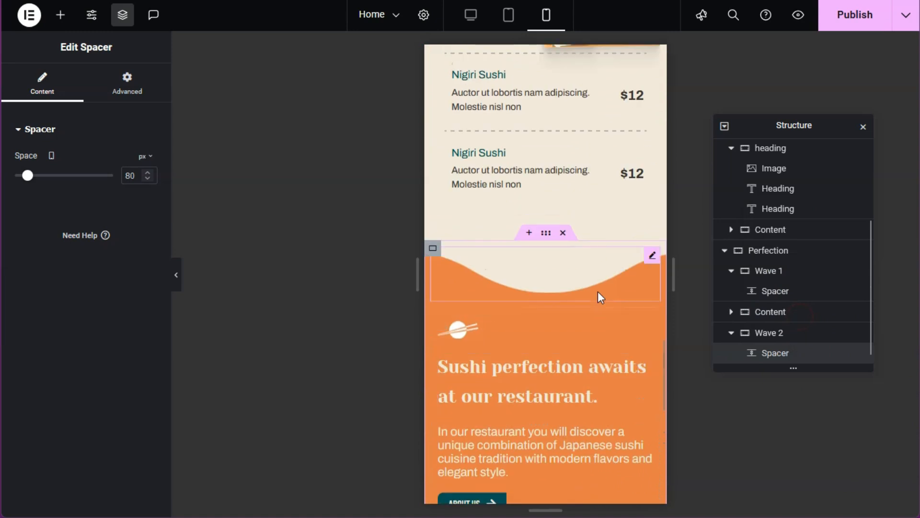
pyautogui.scroll(-2, 598, 292)
# Step: In the mobile view, set the padding of Perfection's Content container in percent with unlinked sides and 0 on top
pyautogui.click(769, 316)
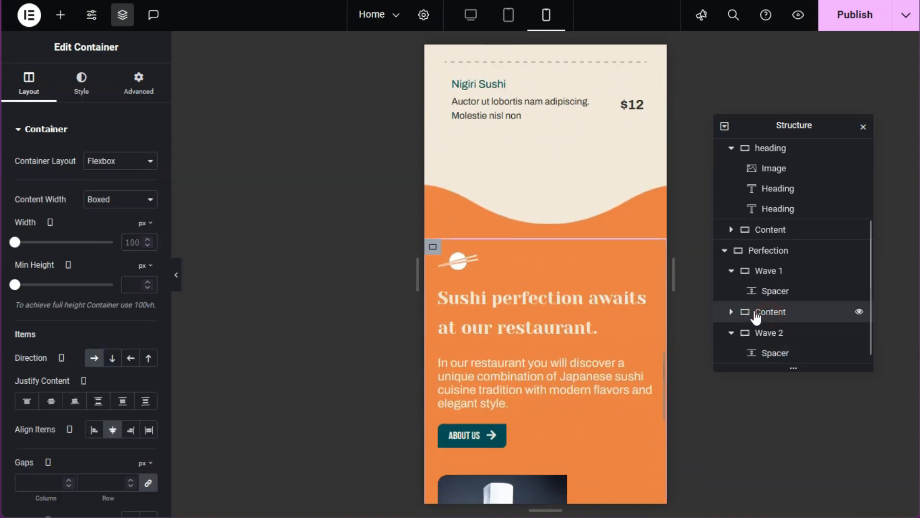
pyautogui.click(140, 85)
pyautogui.click(149, 209)
pyautogui.click(147, 223)
pyautogui.click(148, 230)
pyautogui.moveTo(58, 232); pyautogui.dragTo(49, 232)
pyautogui.press('BackSpace')
# Step: In the tablet view, set the Content container's padding to 0% top and bottom and 5% right and left
pyautogui.click(59, 210)
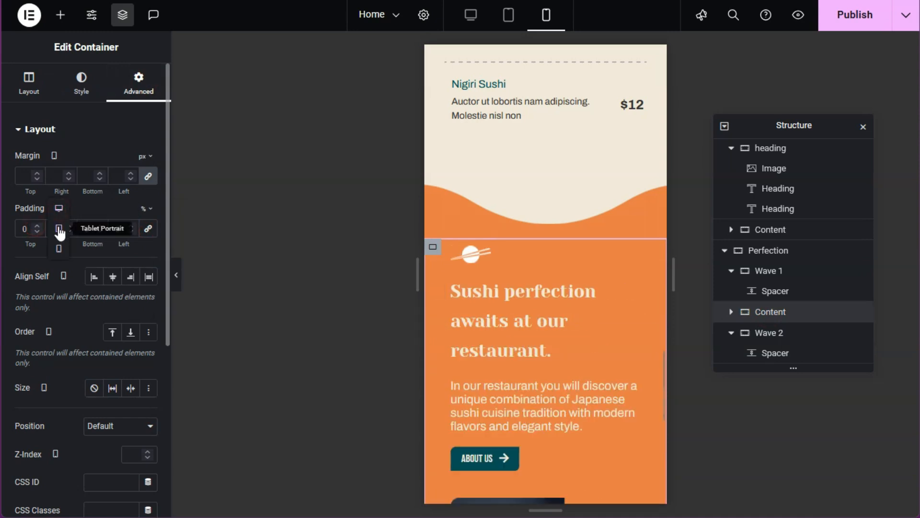
pyautogui.click(59, 230)
pyautogui.click(145, 208)
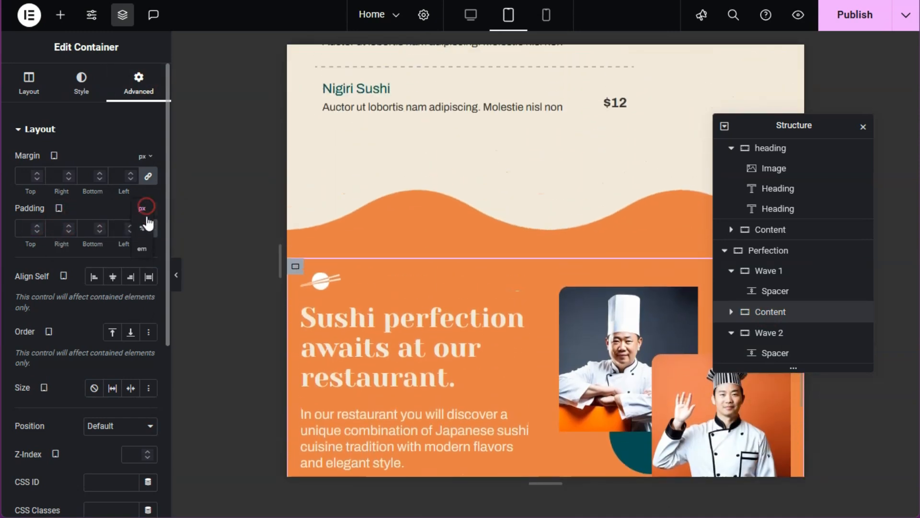
pyautogui.click(147, 223)
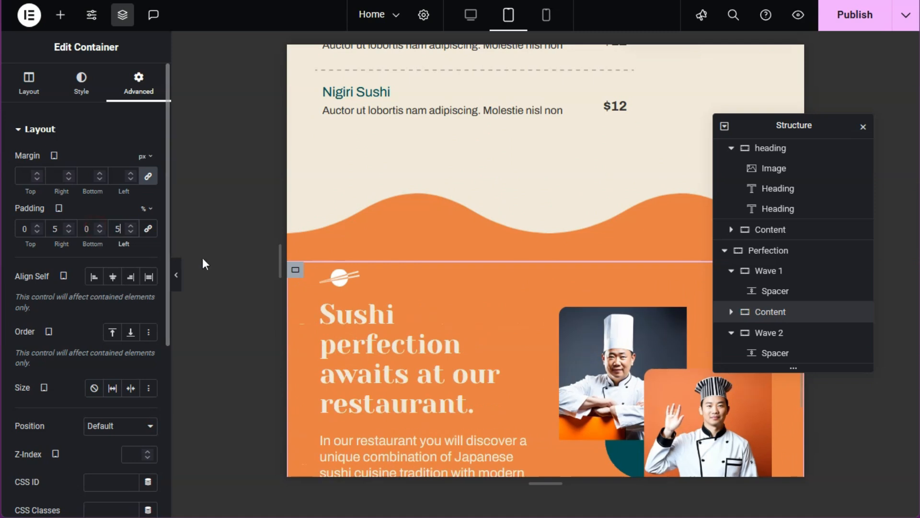
# Step: Preview the Perfection section and its wave dividers in the desktop, tablet and mobile views, finishing in the desktop view
pyautogui.click(178, 275)
pyautogui.scroll(2, 416, 279)
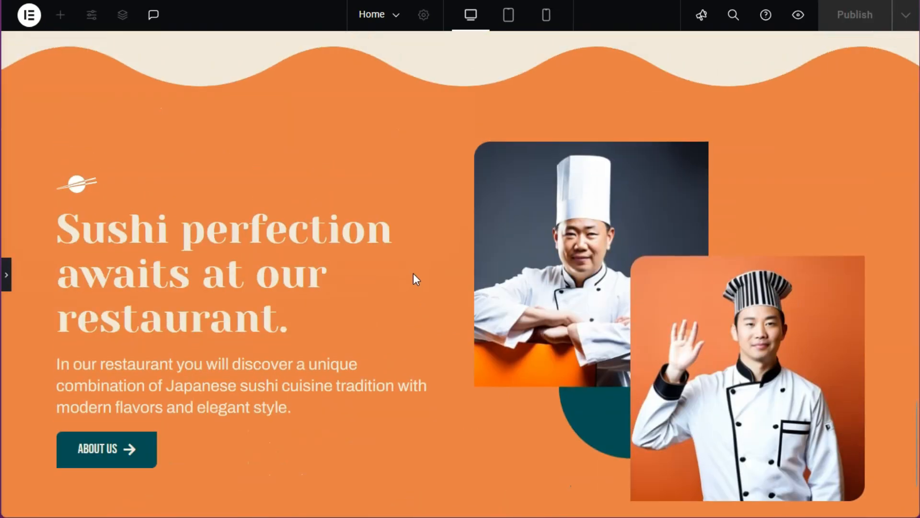
pyautogui.scroll(-2, 441, 194)
pyautogui.scroll(2, 444, 195)
pyautogui.click(509, 15)
pyautogui.scroll(4, 510, 206)
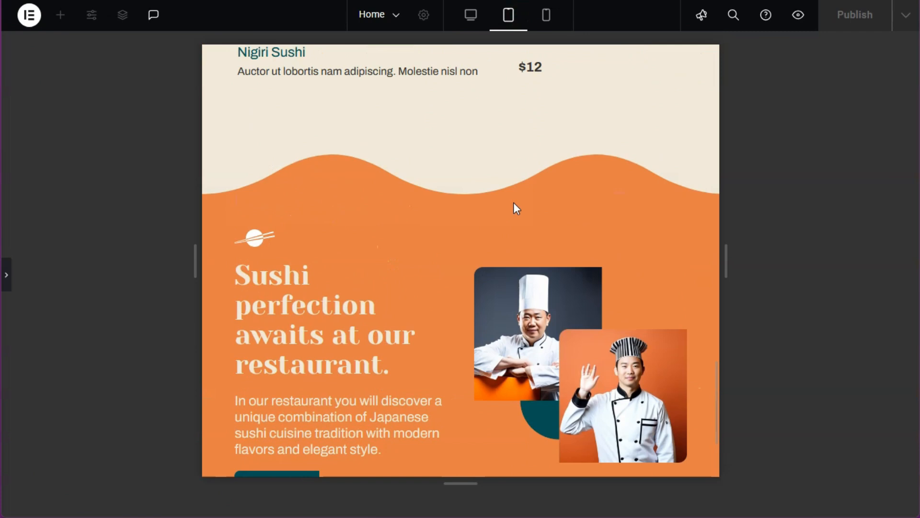
pyautogui.scroll(6, 513, 204)
pyautogui.scroll(-8, 514, 204)
pyautogui.click(547, 15)
pyautogui.scroll(5, 513, 220)
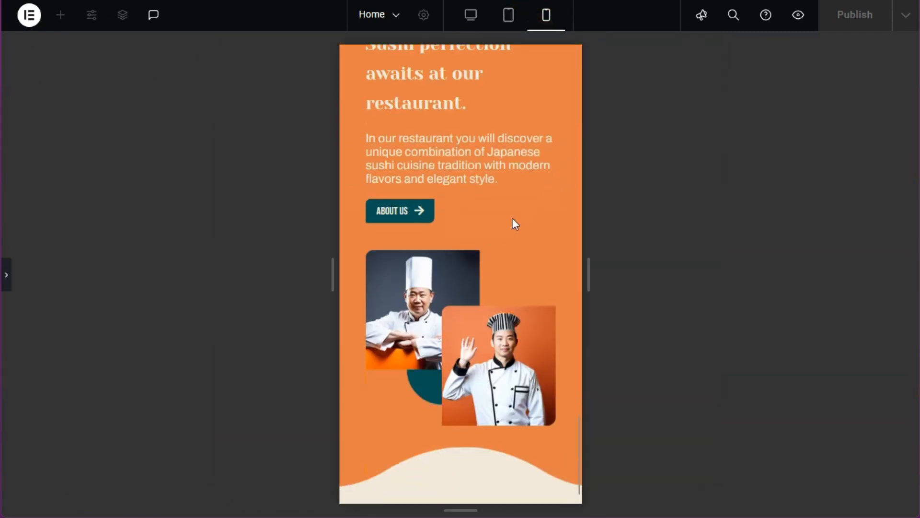
pyautogui.click(472, 18)
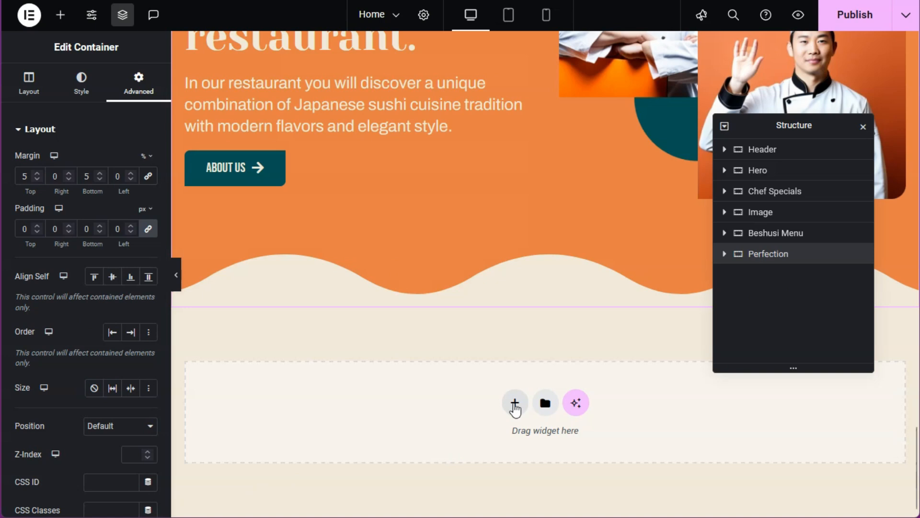
# Step: Add a single-column Flexbox container below the Perfection section and rename it Booking
pyautogui.click(515, 407)
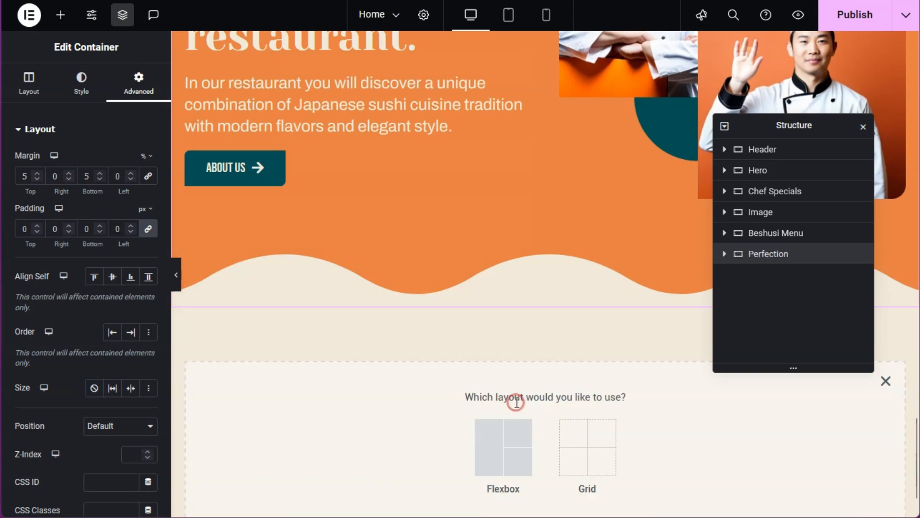
pyautogui.click(489, 445)
pyautogui.click(372, 447)
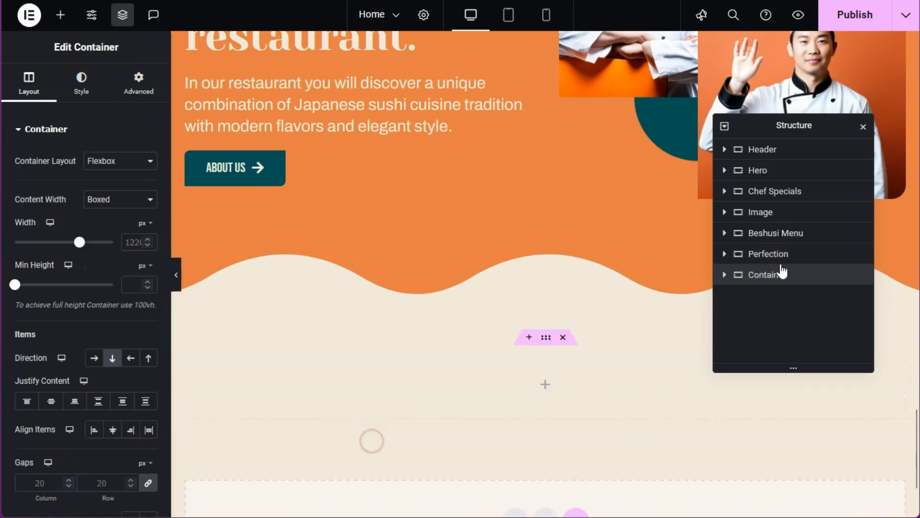
pyautogui.write('Booking')
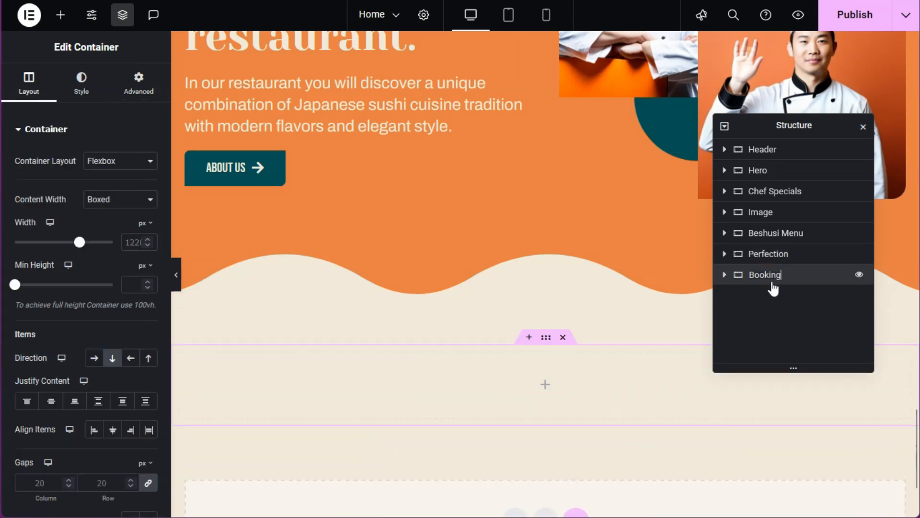
pyautogui.click(765, 288)
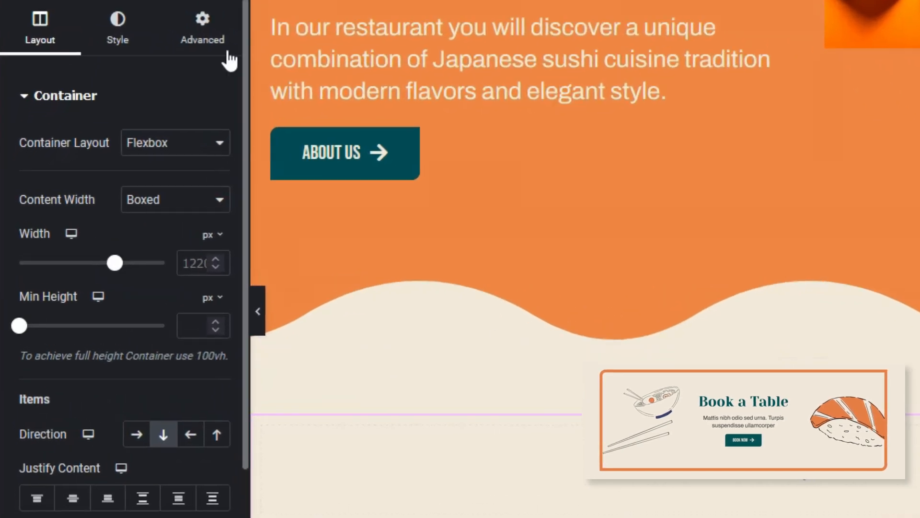
# Step: Set Booking's margin to 5% top and bottom and 0 right and left, and its padding to 0 px on all sides
pyautogui.click(225, 45)
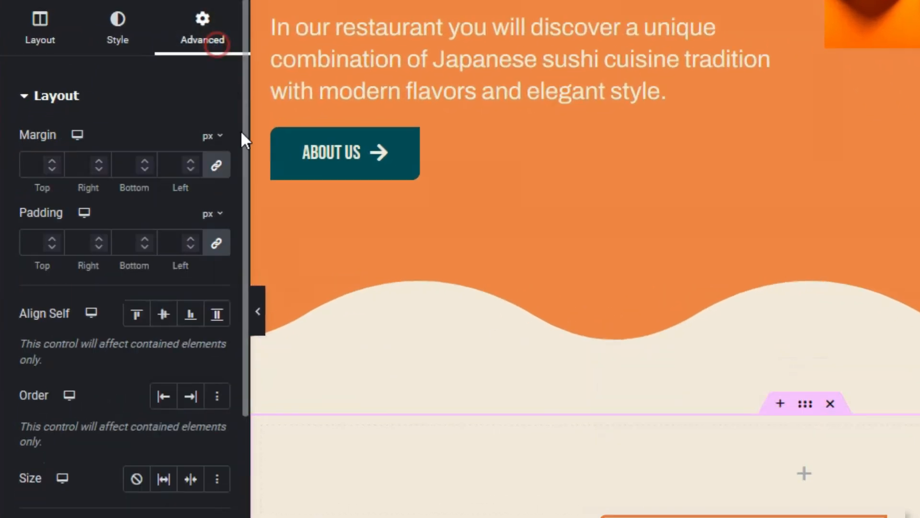
pyautogui.click(213, 135)
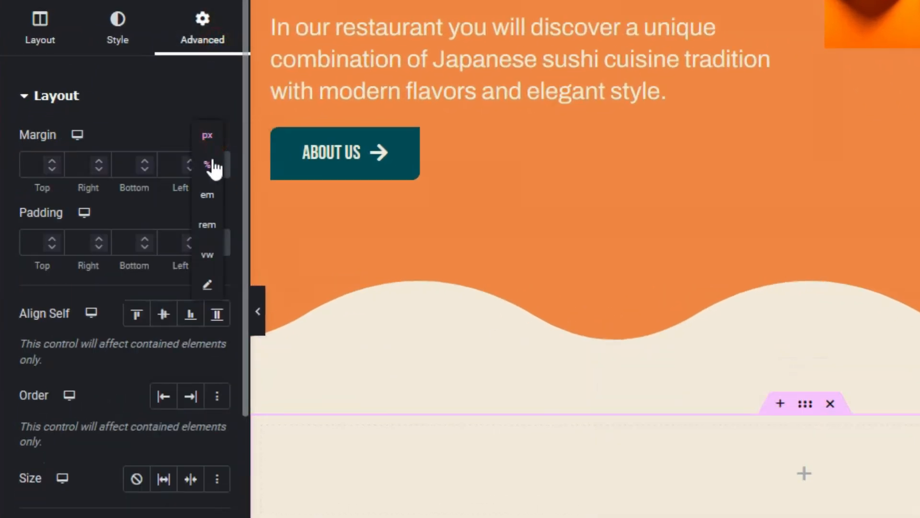
pyautogui.click(207, 165)
pyautogui.click(214, 168)
pyautogui.write('5')
pyautogui.press('Tab')
pyautogui.press('Tab')
pyautogui.write('5')
pyautogui.click(31, 241)
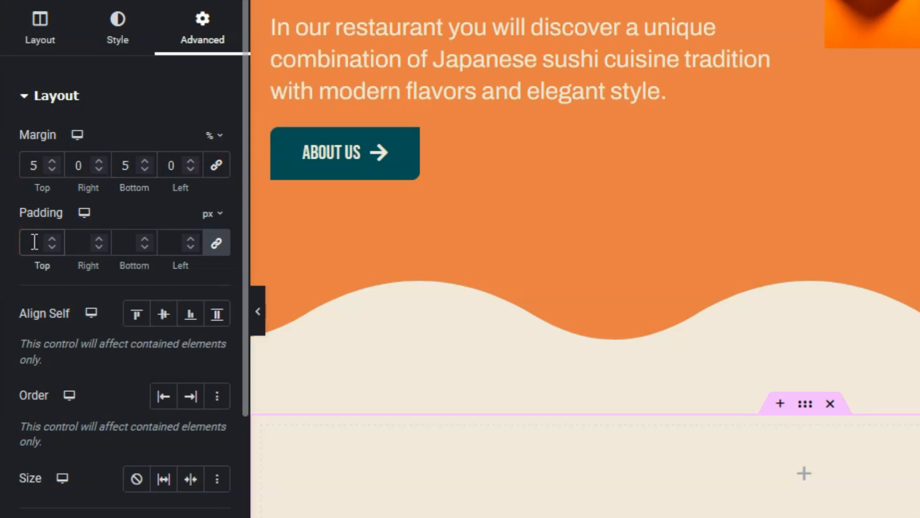
pyautogui.write('0')
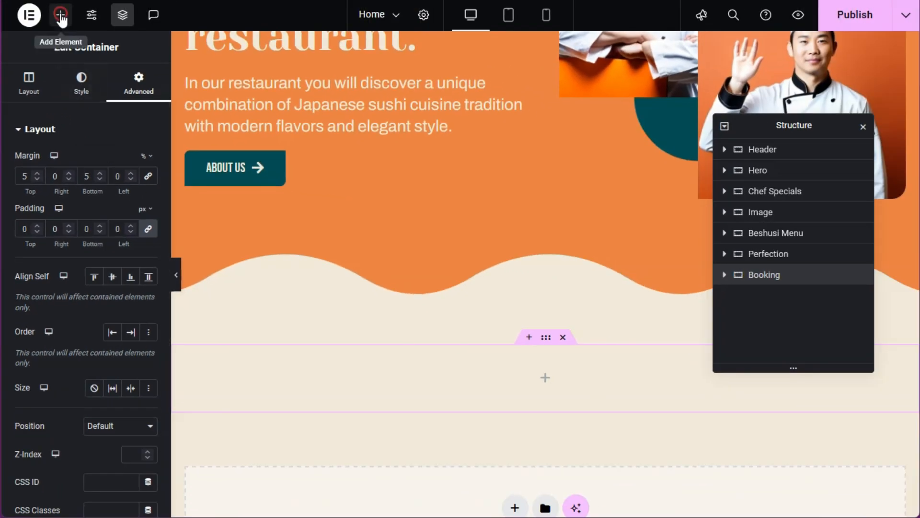
# Step: Add a container inside Booking and rename it Border
pyautogui.click(60, 14)
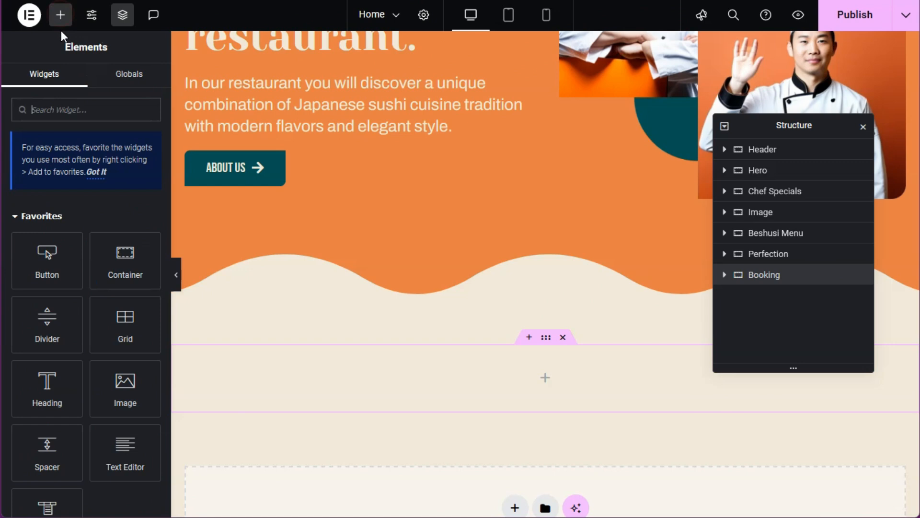
pyautogui.click(119, 266)
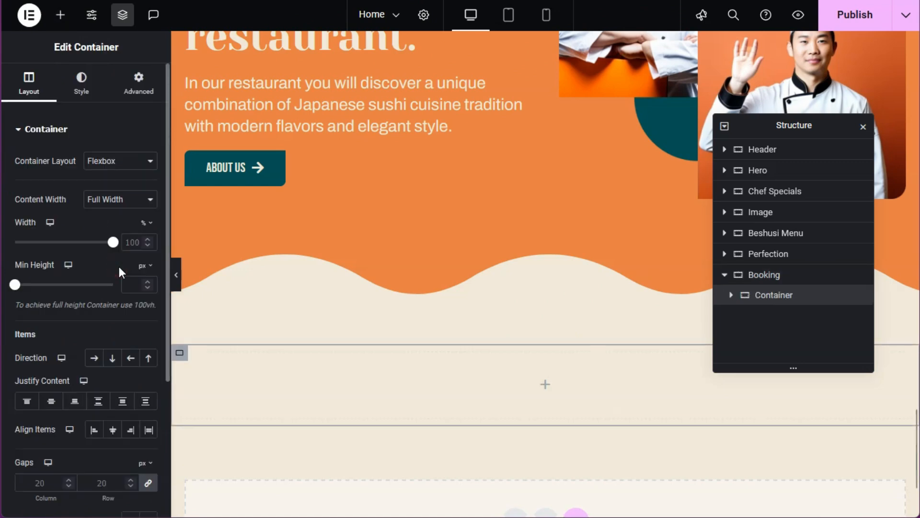
pyautogui.click(765, 294)
# Step: Give the Border container a solid border with a width of 12 px on all sides
pyautogui.click(81, 81)
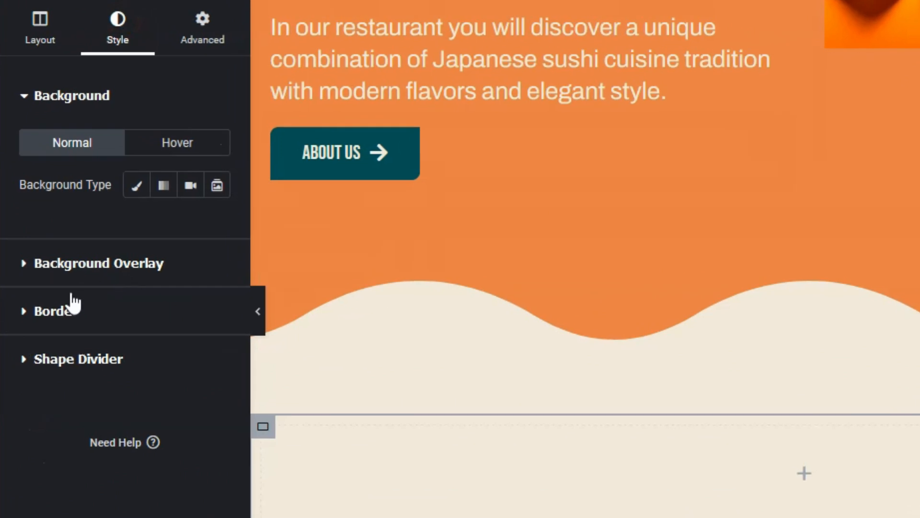
pyautogui.click(44, 275)
pyautogui.click(152, 281)
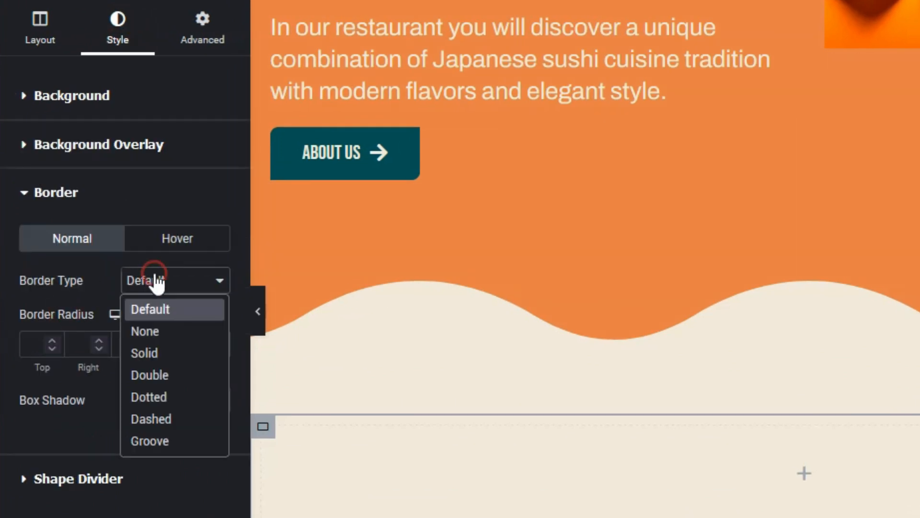
pyautogui.click(149, 359)
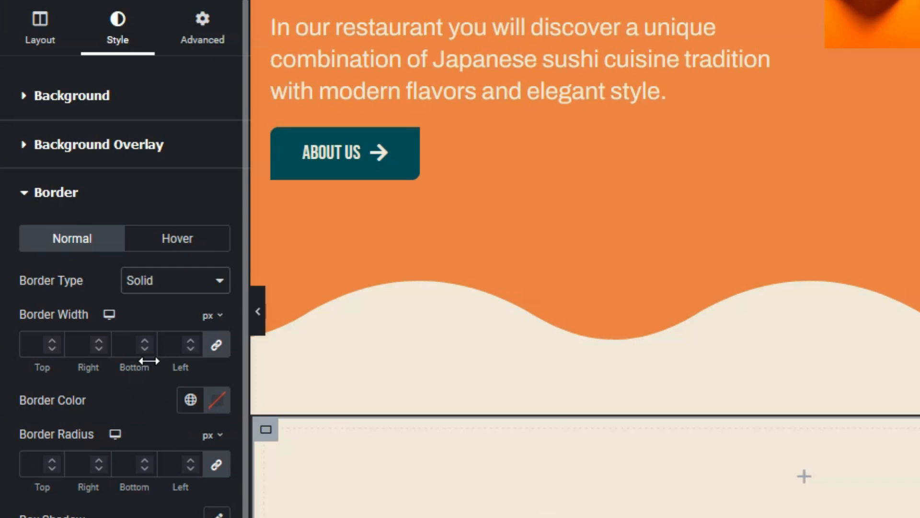
pyautogui.write('12')
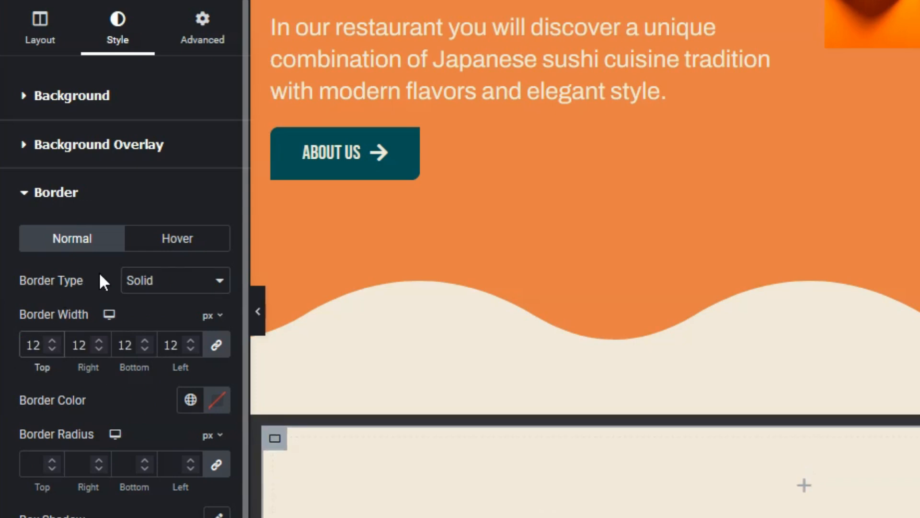
# Step: Set the Border container's border radius to 26, 0, 26 and 0 px and its border color to the global Accent
pyautogui.scroll(-2, 132, 422)
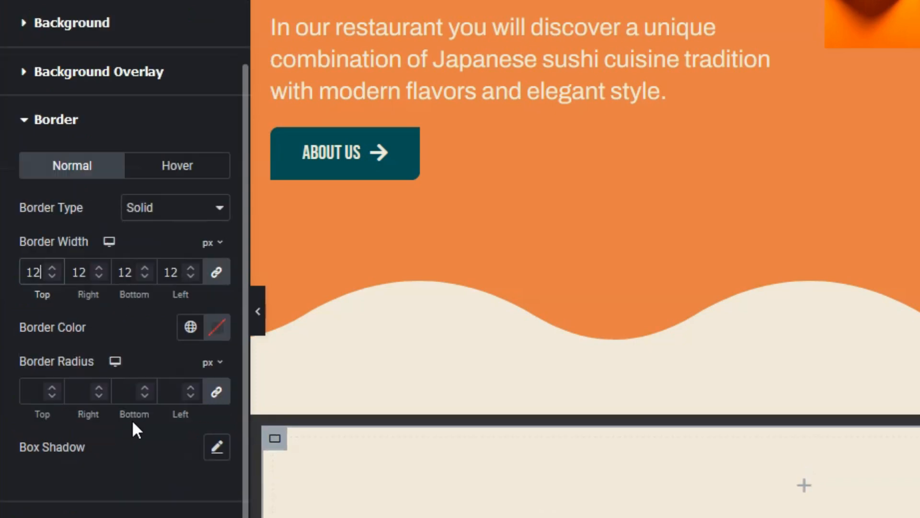
pyautogui.click(35, 386)
pyautogui.write('26')
pyautogui.click(216, 392)
pyautogui.moveTo(86, 393); pyautogui.dragTo(58, 391)
pyautogui.doubleClick(175, 392)
pyautogui.write('0')
pyautogui.click(190, 326)
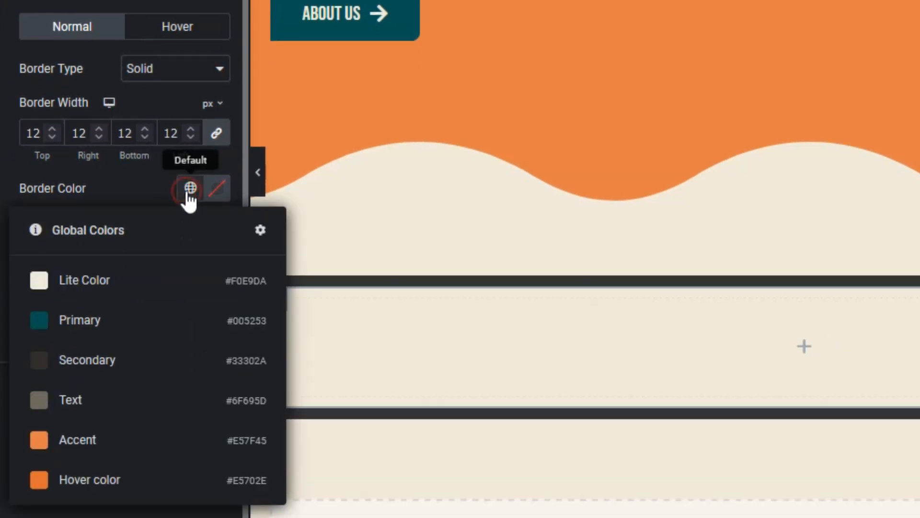
pyautogui.click(86, 435)
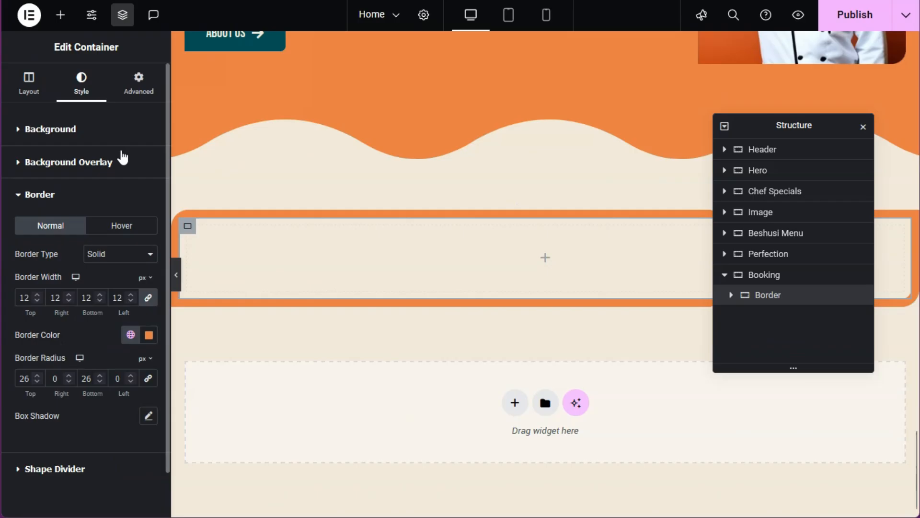
# Step: Set the Border container's padding to 0 px on all sides
pyautogui.click(139, 86)
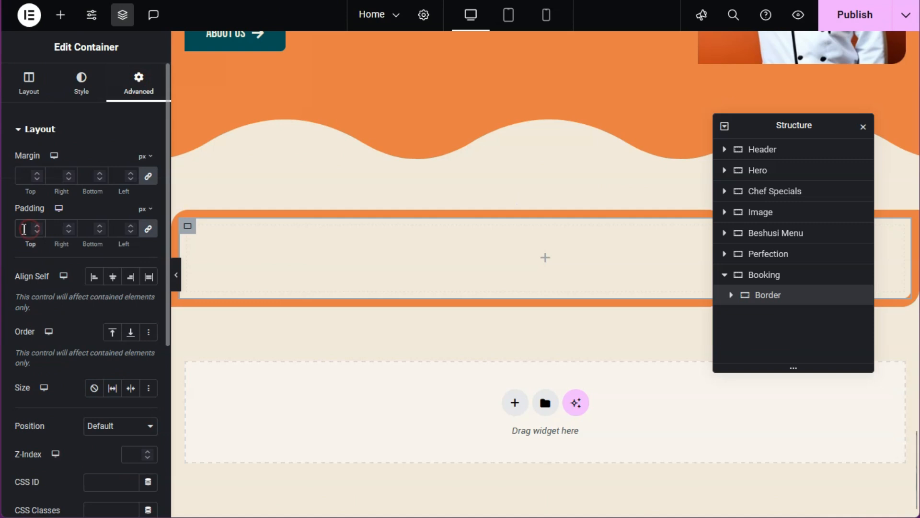
pyautogui.click(26, 228)
pyautogui.write('0')
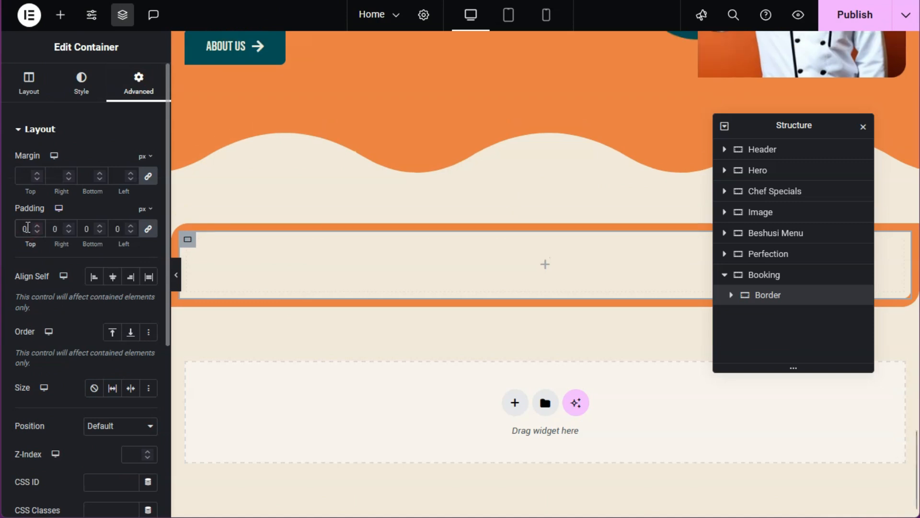
# Step: Add a new container inside the Border container
pyautogui.click(61, 14)
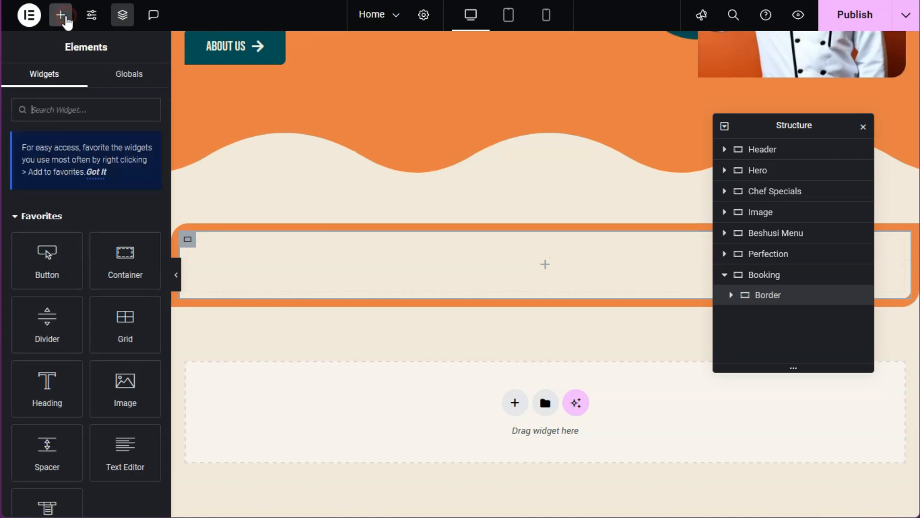
pyautogui.moveTo(128, 255); pyautogui.dragTo(622, 259)
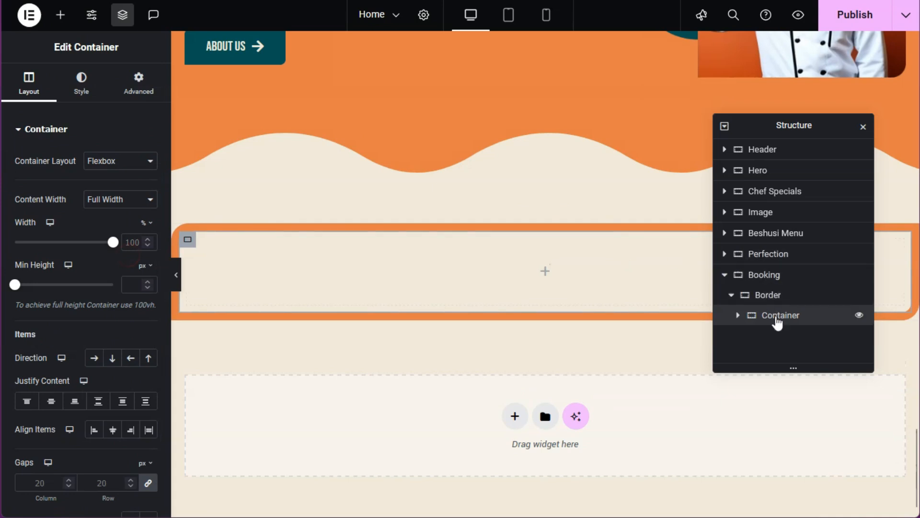
# Step: Rename the container inside Border as Content and center-align its items
pyautogui.doubleClick(775, 316)
pyautogui.write('Content')
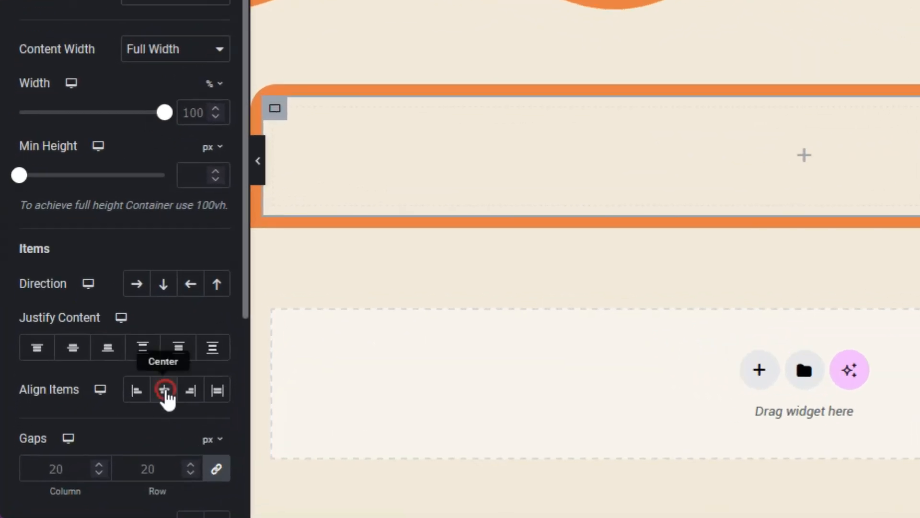
pyautogui.click(165, 390)
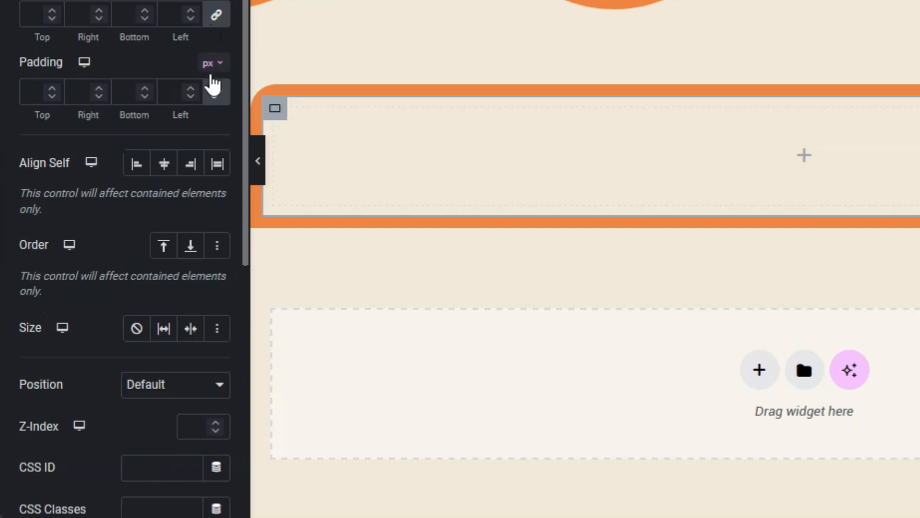
# Step: Set the Content container's padding to 5% at top and bottom and 0 at right and left
pyautogui.click(216, 85)
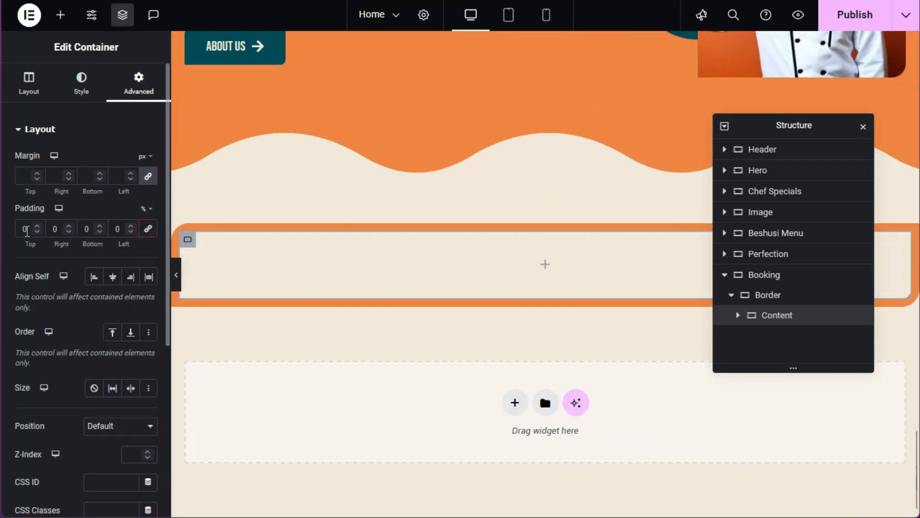
pyautogui.write('5')
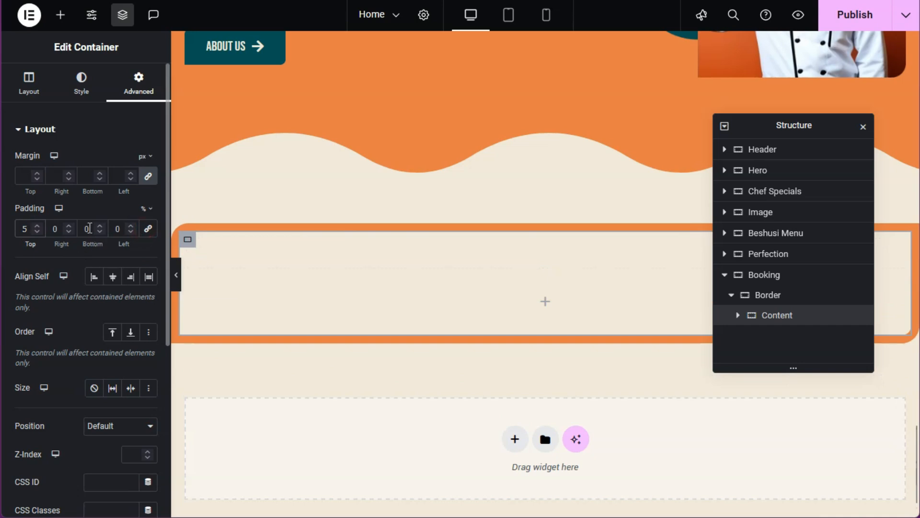
pyautogui.write('5')
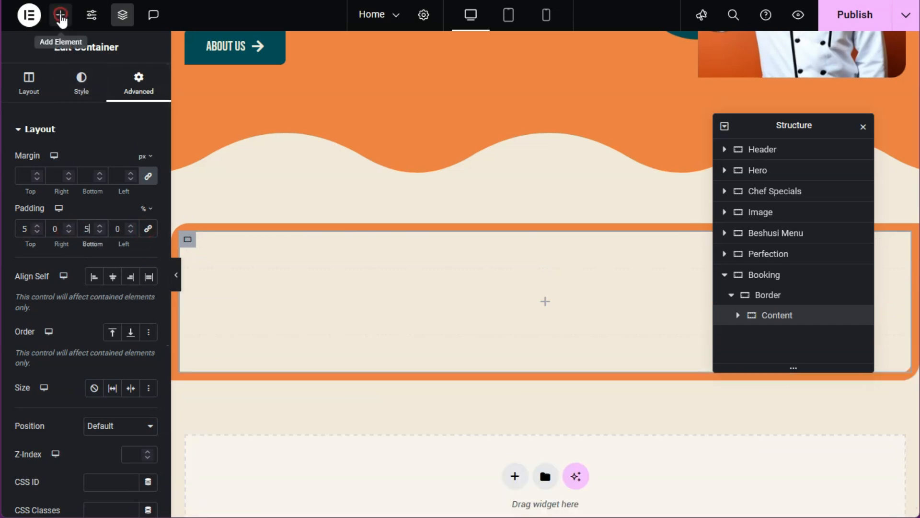
# Step: Add an image to the Content container using sushi3-home-pic2.svg, the bowl and chopsticks drawing, from the media library
pyautogui.click(60, 15)
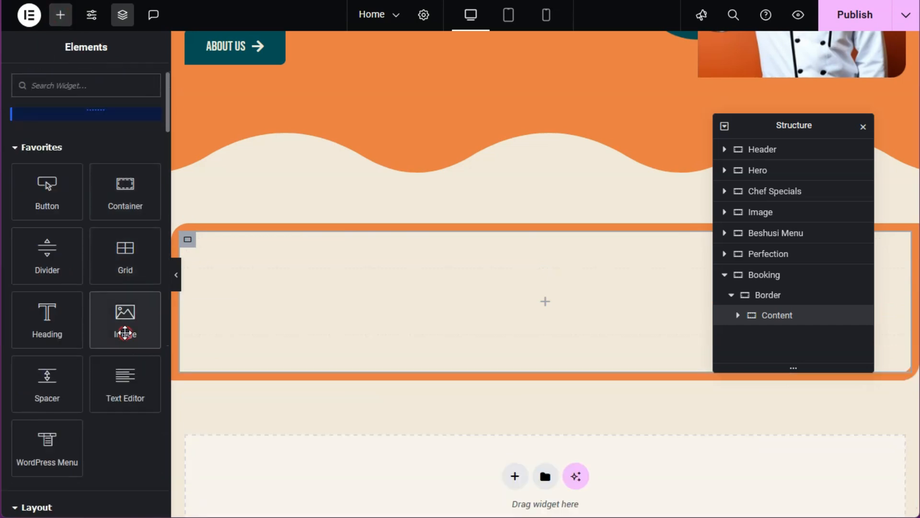
pyautogui.click(125, 326)
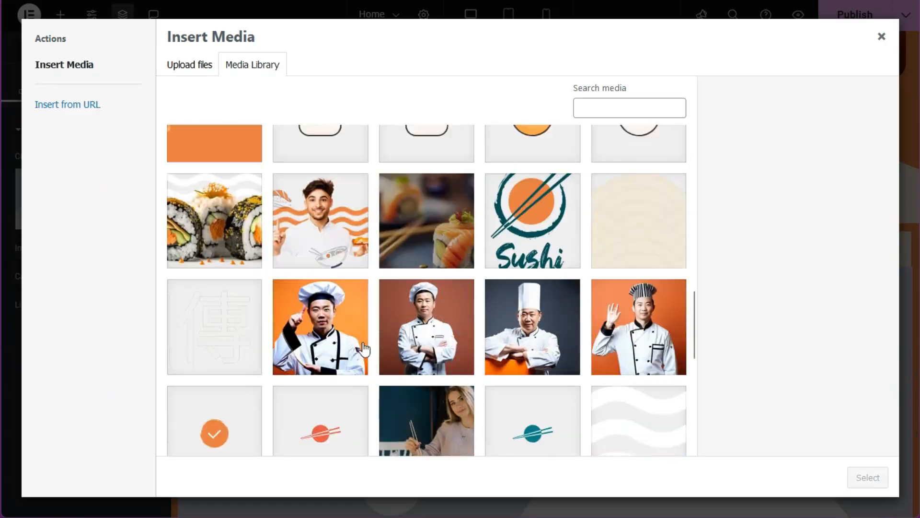
pyautogui.scroll(-5, 400, 349)
pyautogui.click(426, 269)
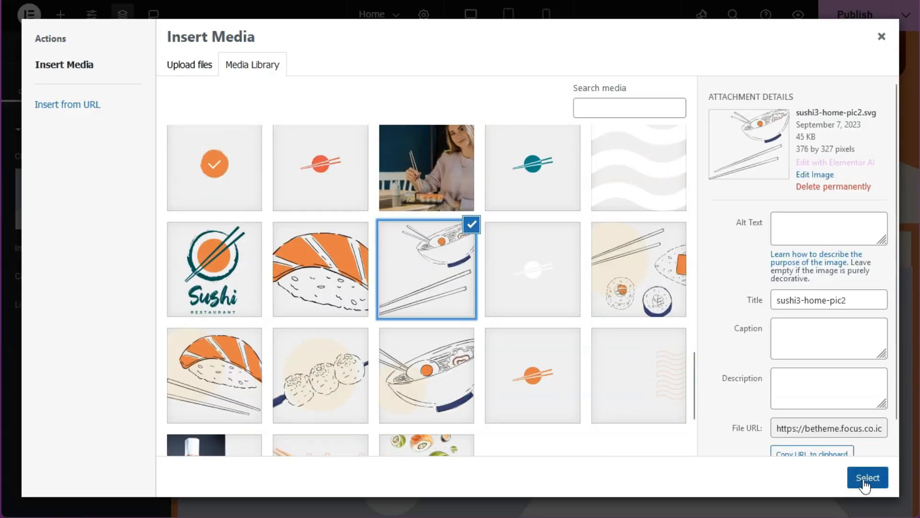
pyautogui.click(868, 477)
# Step: Add a new container after the bowl image inside the Content container
pyautogui.click(60, 15)
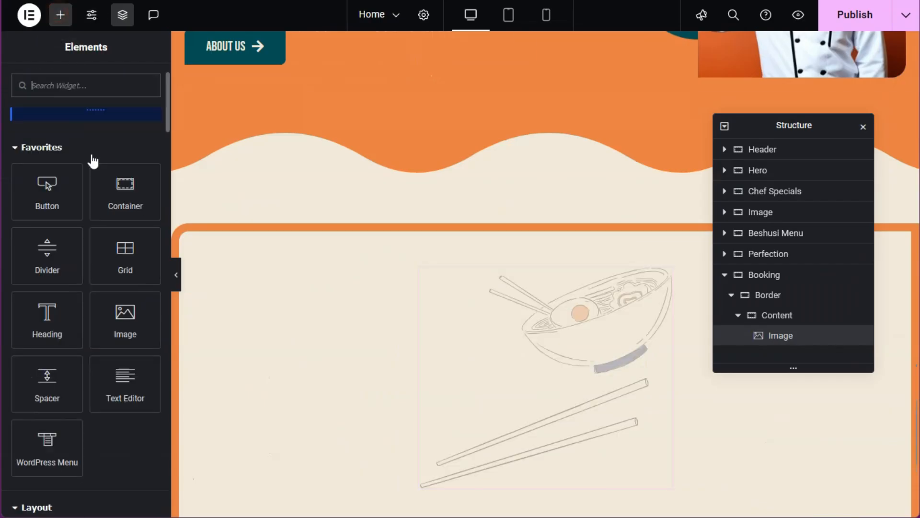
pyautogui.click(125, 202)
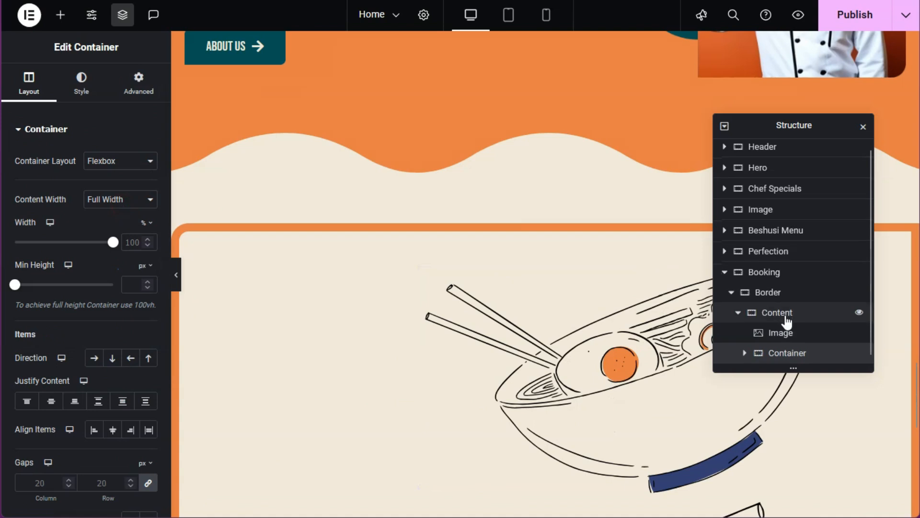
pyautogui.scroll(-4, 626, 375)
pyautogui.scroll(-3, 626, 375)
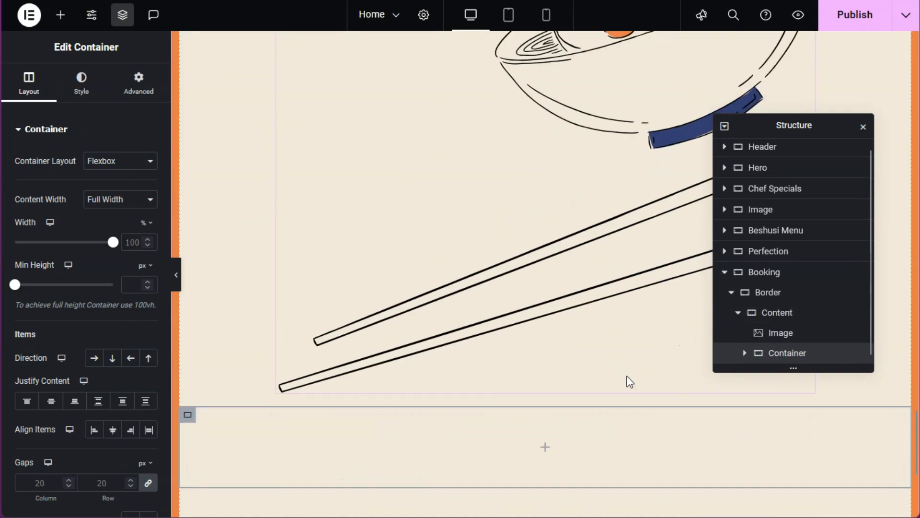
# Step: Set the Content container's item direction to horizontal row
pyautogui.click(783, 316)
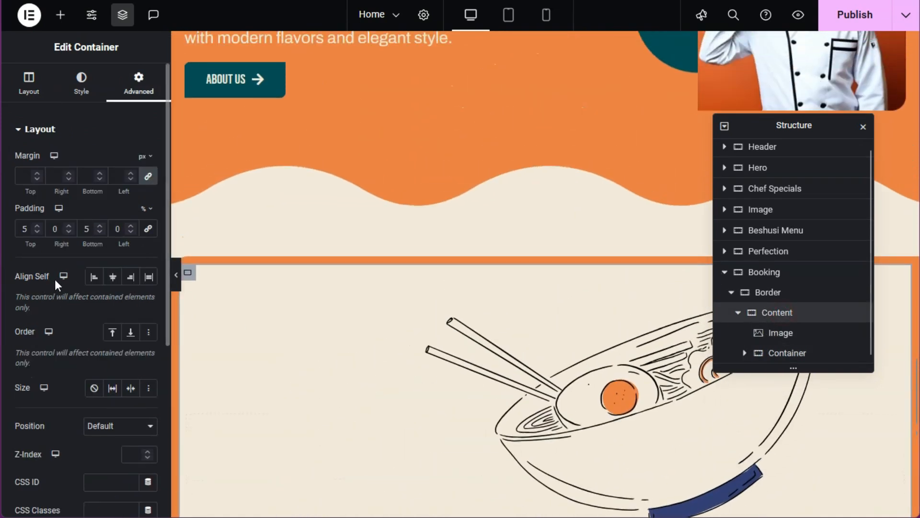
pyautogui.click(29, 83)
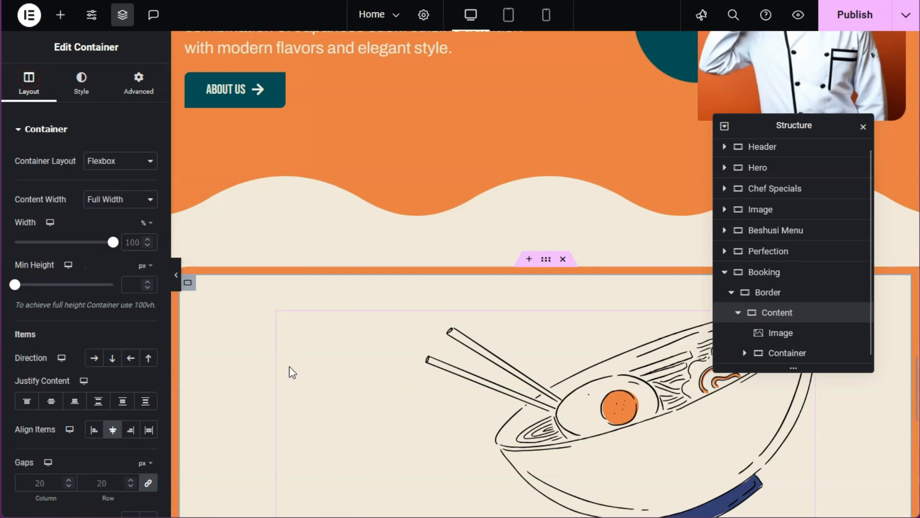
pyautogui.scroll(-4, 268, 374)
pyautogui.click(97, 363)
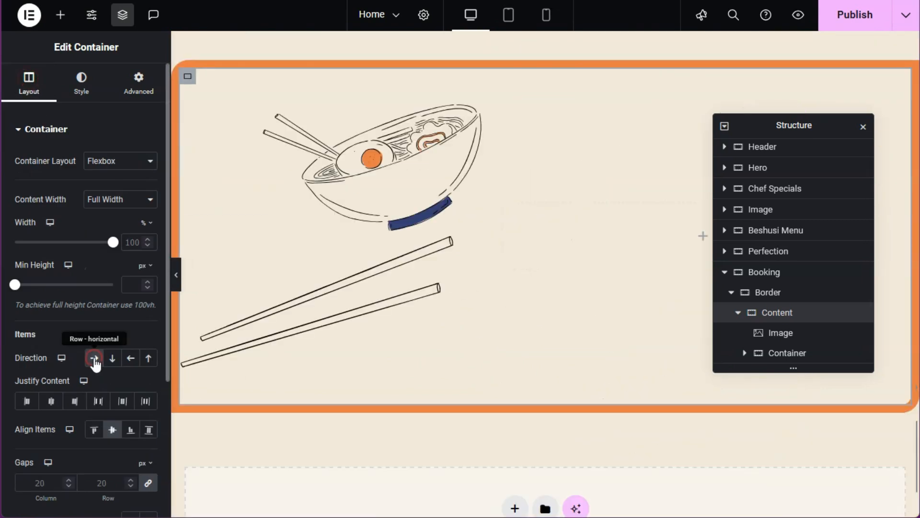
# Step: Copy the "Beshusi Menu" title heading from the Beshusi Menu section and paste it into the new Booking container beside the image
pyautogui.click(797, 355)
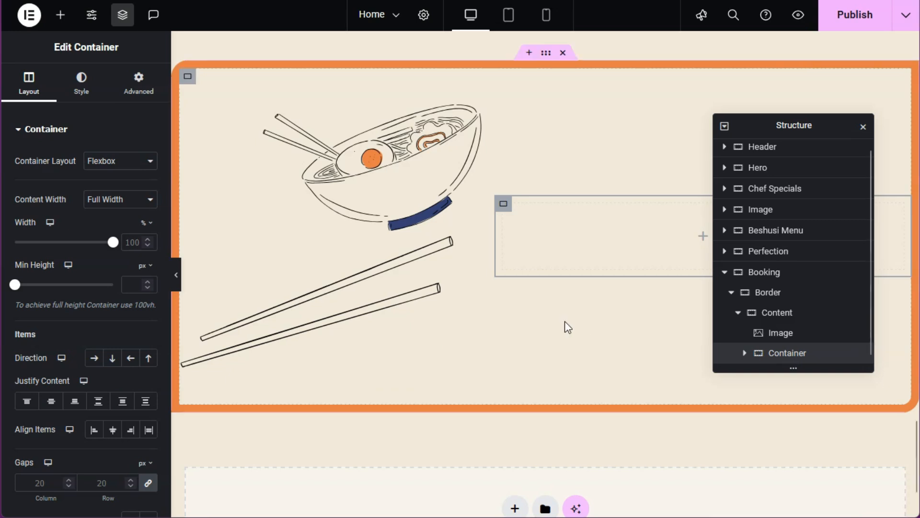
pyautogui.scroll(5, 565, 324)
pyautogui.scroll(4, 565, 332)
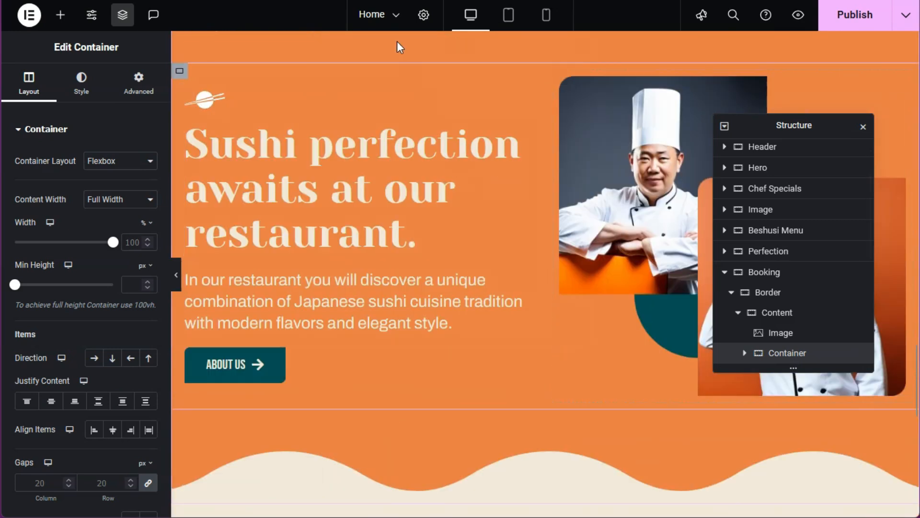
pyautogui.scroll(10, 479, 183)
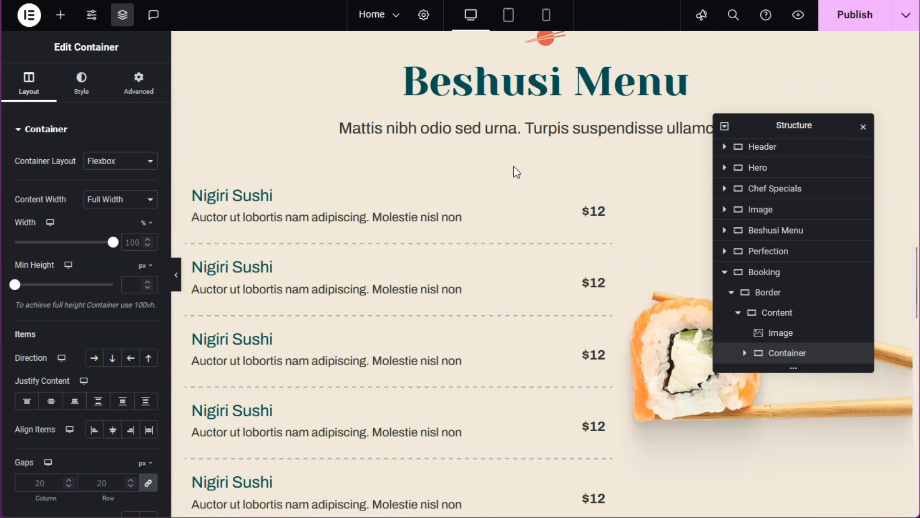
pyautogui.click(897, 68)
pyautogui.rightClick(775, 292)
pyautogui.click(776, 267)
pyautogui.rightClick(787, 352)
pyautogui.click(779, 263)
# Step: Copy the "Mattis nibh odio" subheading from the Beshusi Menu section and paste it below the title in the Booking container
pyautogui.click(782, 169)
pyautogui.rightClick(785, 190)
pyautogui.click(788, 259)
pyautogui.rightClick(791, 353)
pyautogui.click(801, 294)
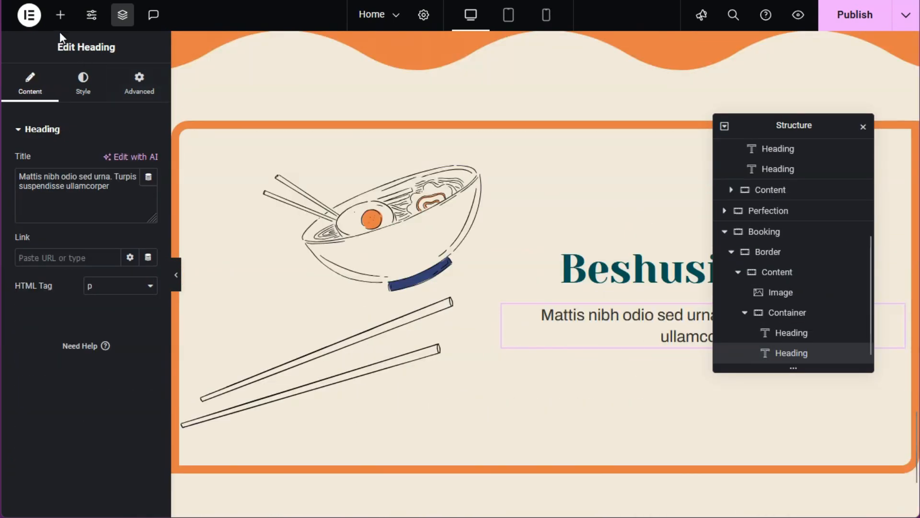
# Step: Add a button below the two headings in the Booking section and center its position
pyautogui.click(61, 16)
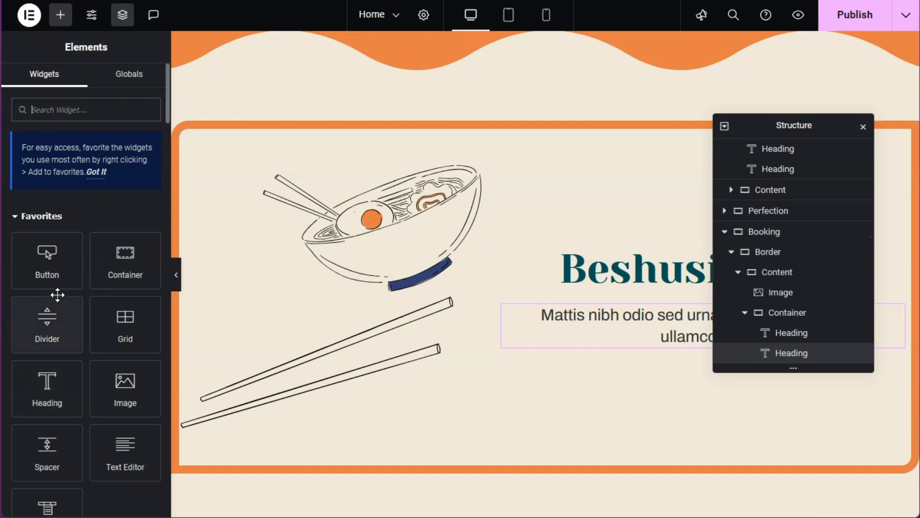
pyautogui.click(59, 273)
pyautogui.click(85, 86)
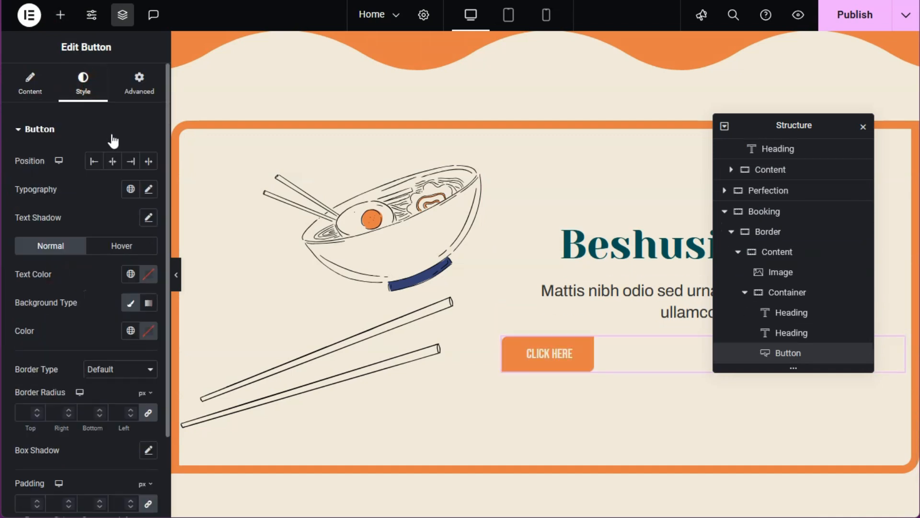
pyautogui.click(112, 162)
# Step: Set the text container's justify content to center and check the text alignment of both headings inside it
pyautogui.click(782, 293)
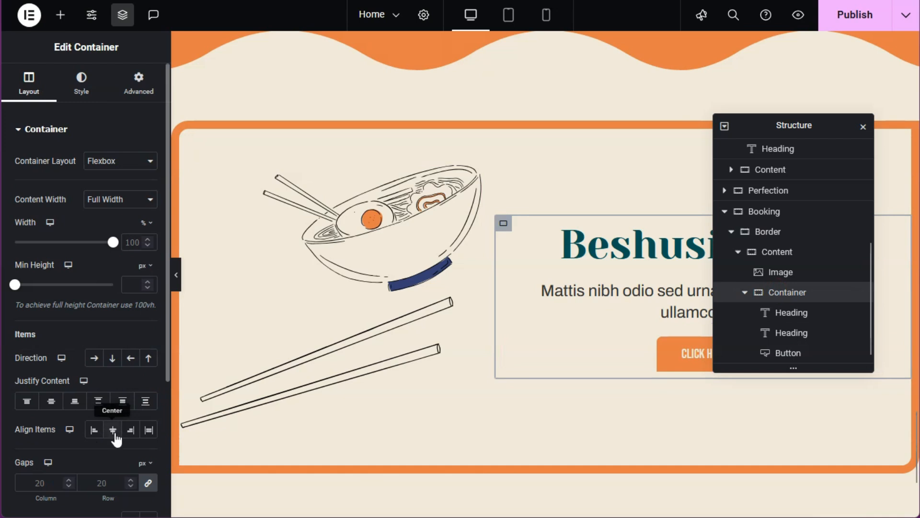
pyautogui.click(796, 313)
pyautogui.click(98, 89)
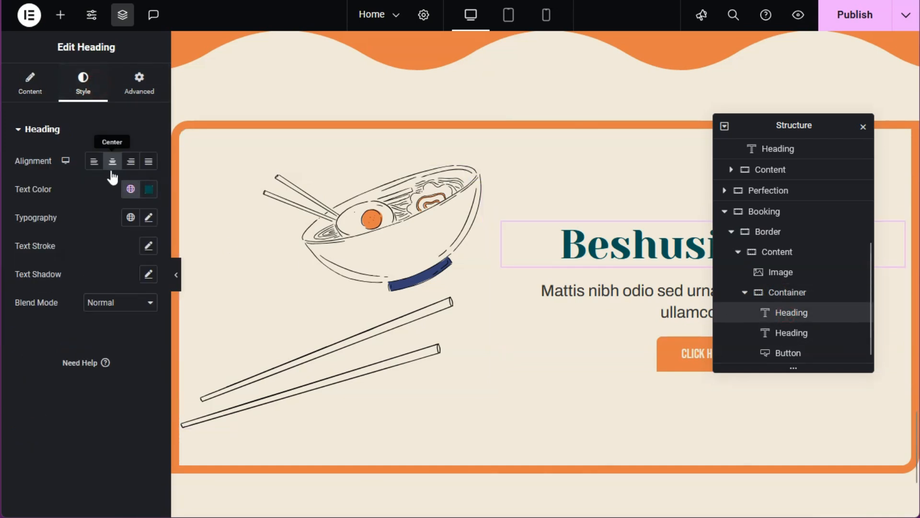
pyautogui.click(779, 334)
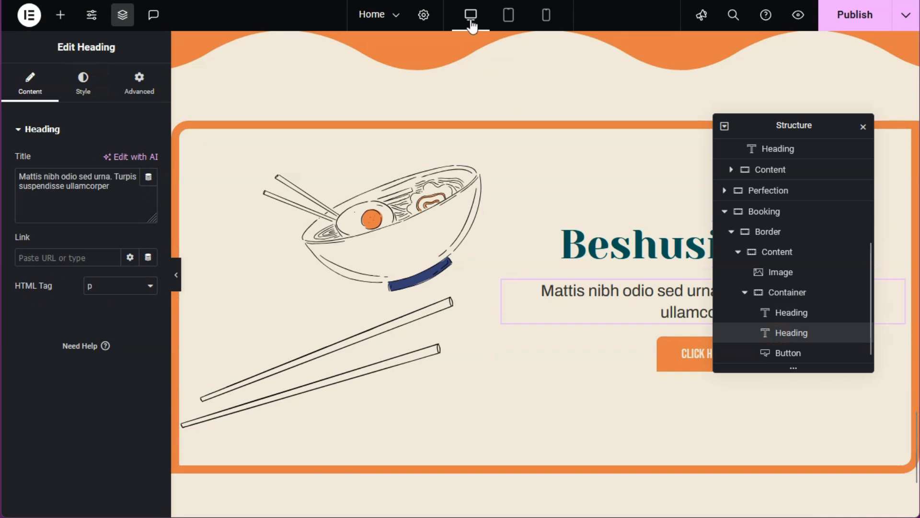
pyautogui.click(93, 92)
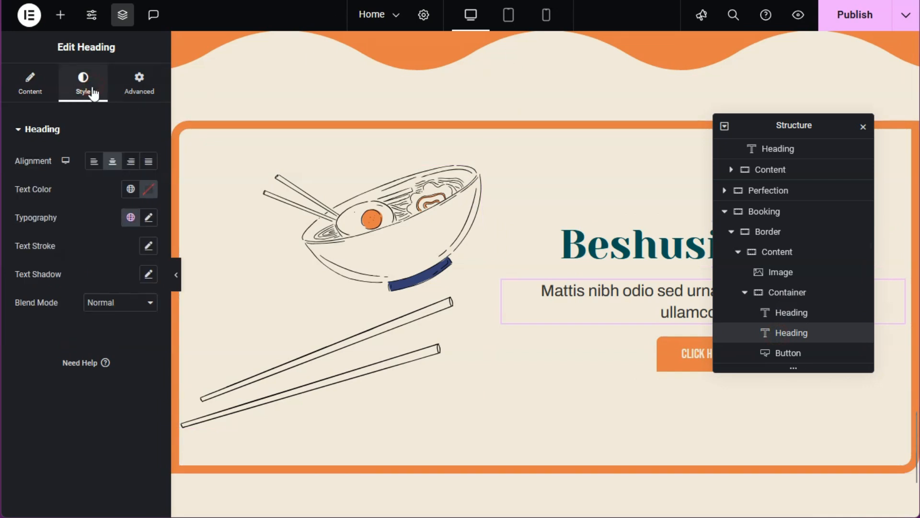
pyautogui.click(744, 293)
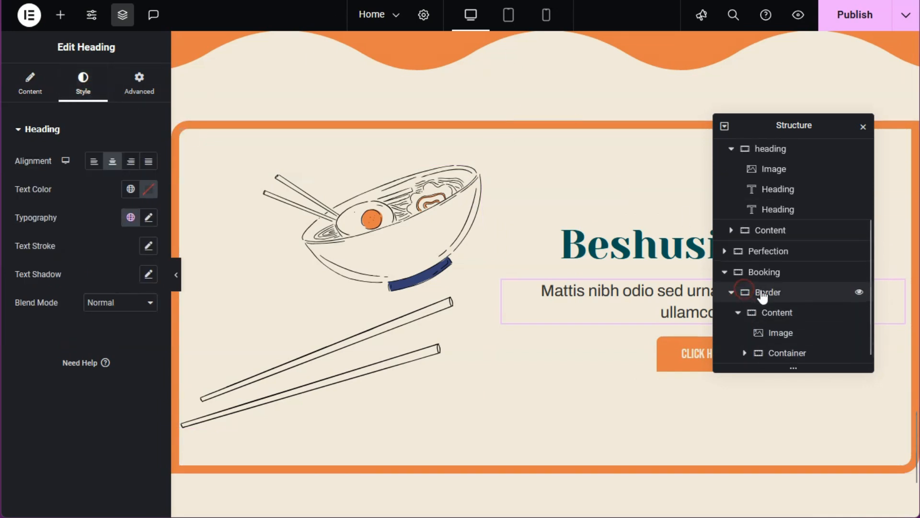
# Step: Duplicate the bowl image in the Content container and move the text container between the two images
pyautogui.click(778, 315)
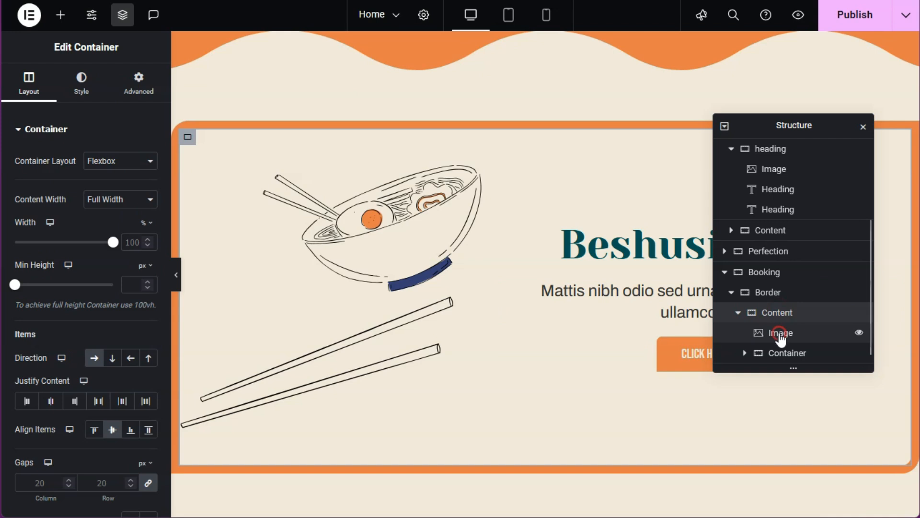
pyautogui.rightClick(781, 334)
pyautogui.click(799, 247)
pyautogui.scroll(-1, 805, 257)
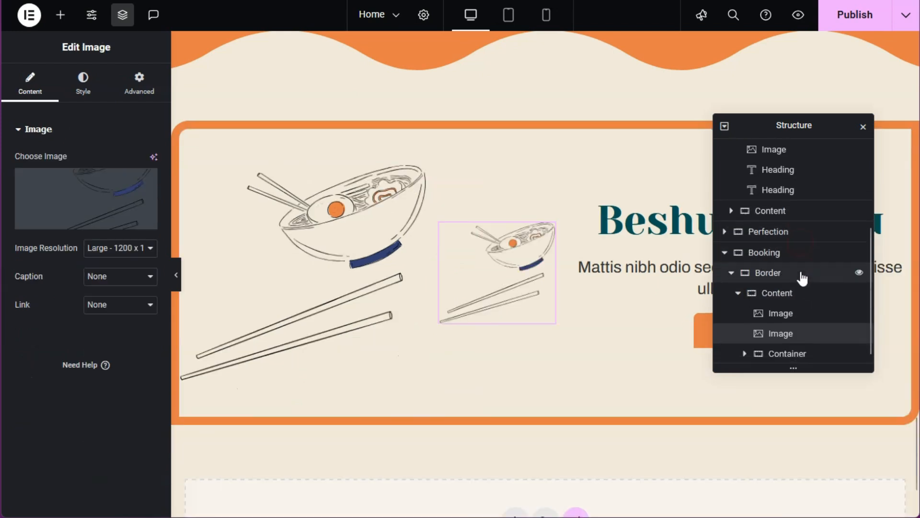
pyautogui.click(784, 347)
pyautogui.moveTo(785, 345); pyautogui.dragTo(789, 326)
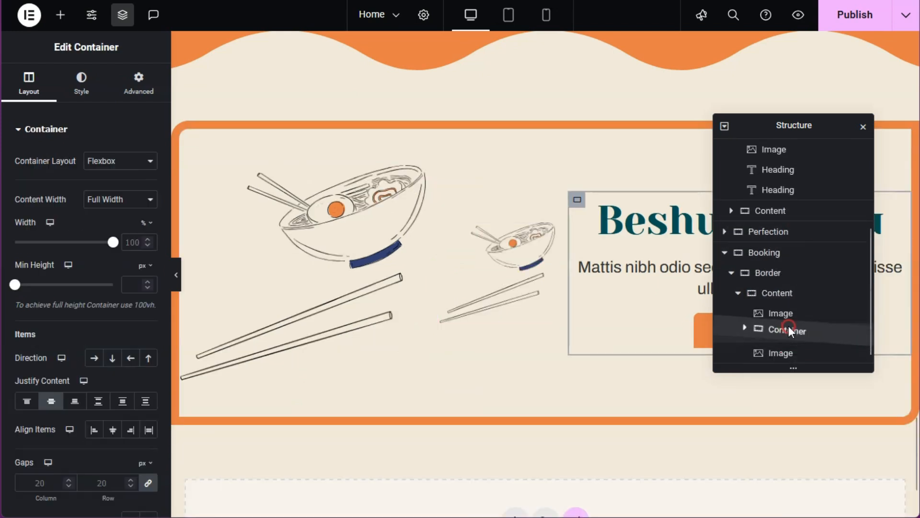
# Step: Replace the duplicated image after the text container with the orange nigiri sushi drawing from the media library
pyautogui.click(781, 355)
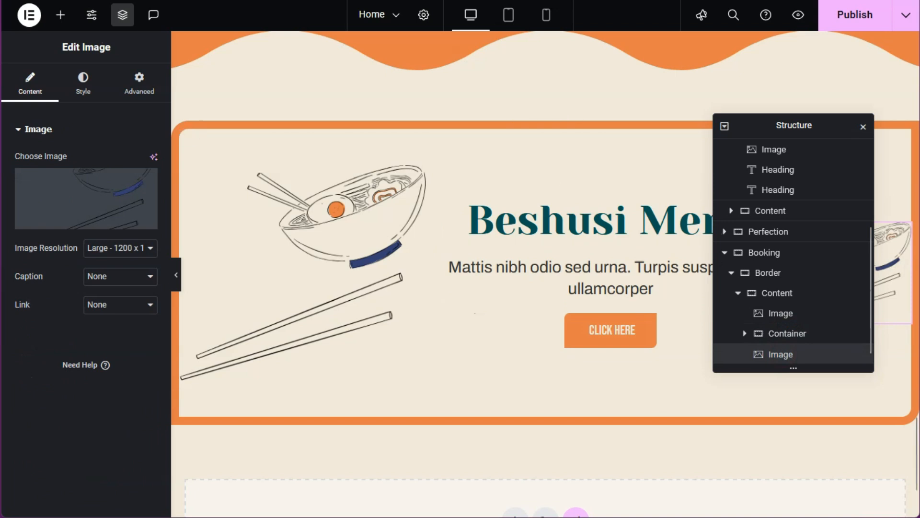
pyautogui.click(96, 191)
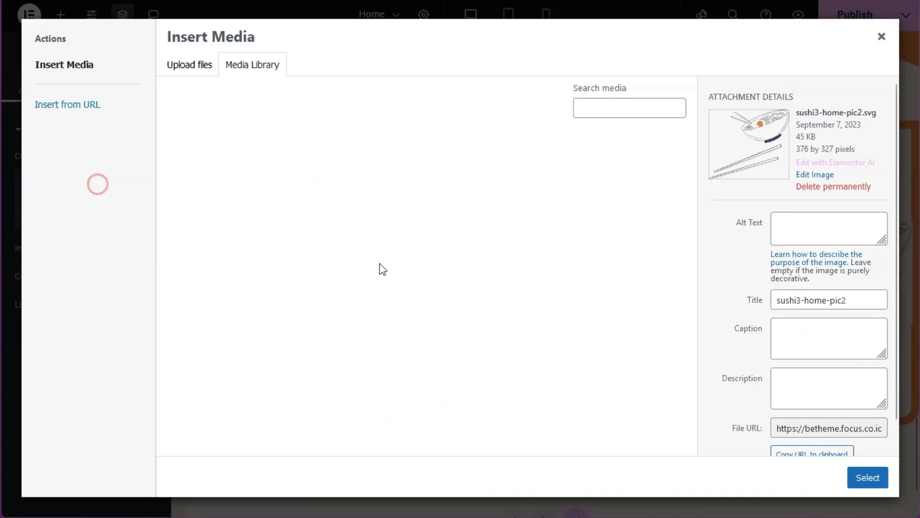
pyautogui.scroll(-10, 340, 184)
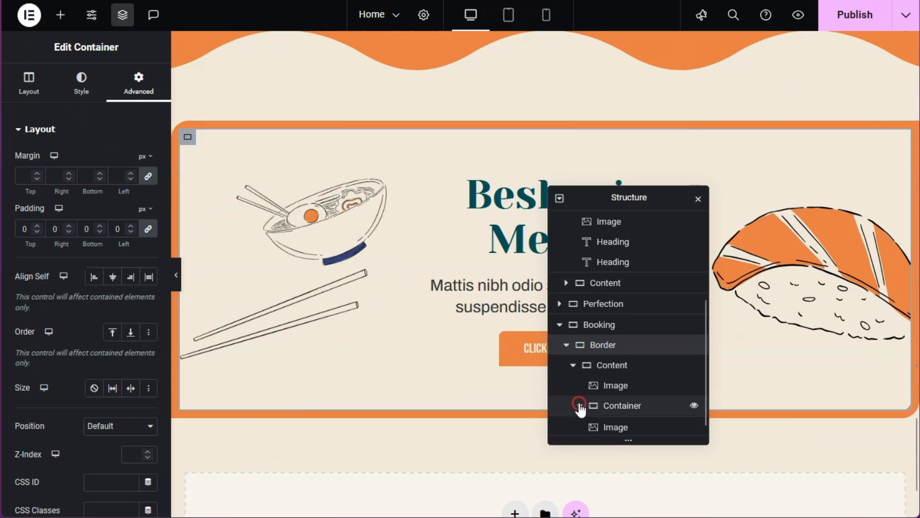
# Step: Change the Booking title heading to "Book a Table" and the button text to "Book NOW"
pyautogui.click(581, 404)
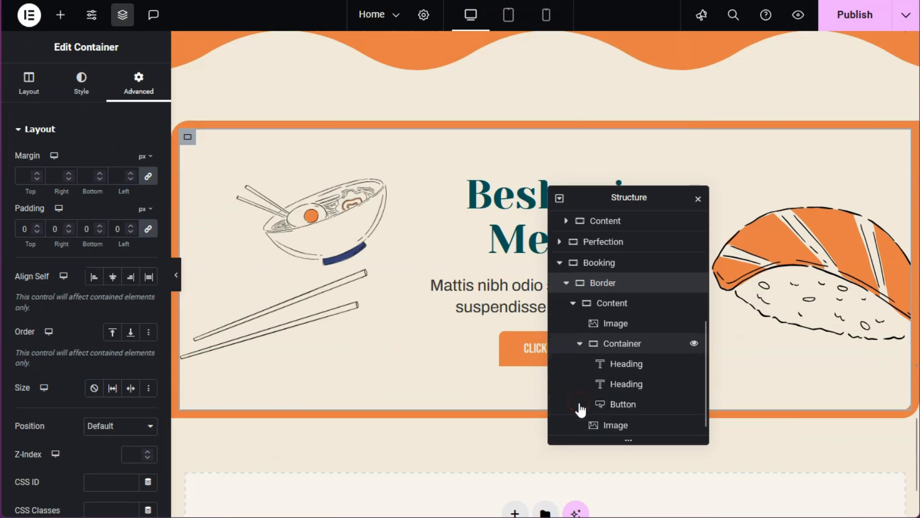
pyautogui.click(619, 370)
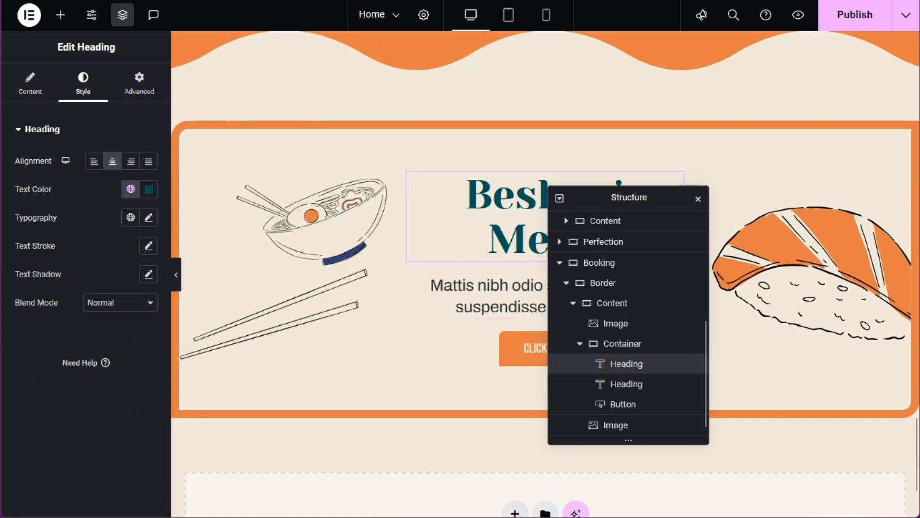
pyautogui.click(30, 84)
pyautogui.hotkey('ctrl', 'a')
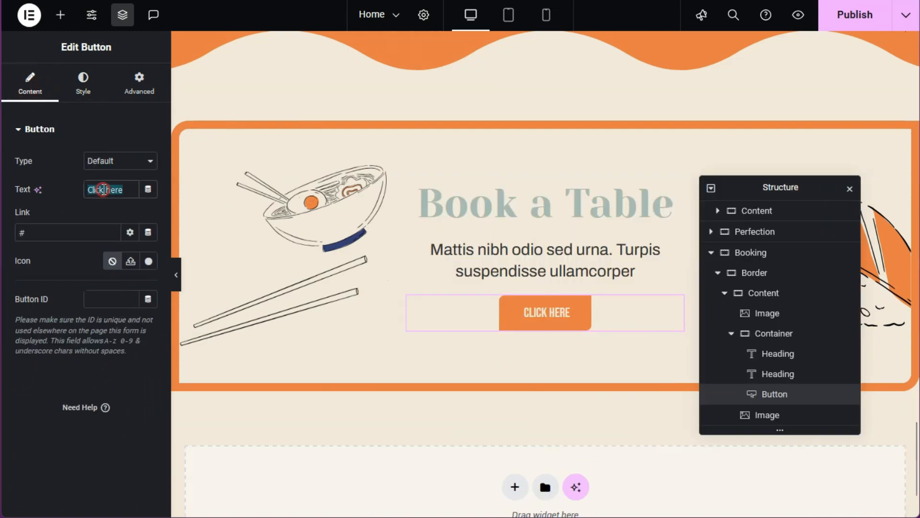
pyautogui.write('Book NOW')
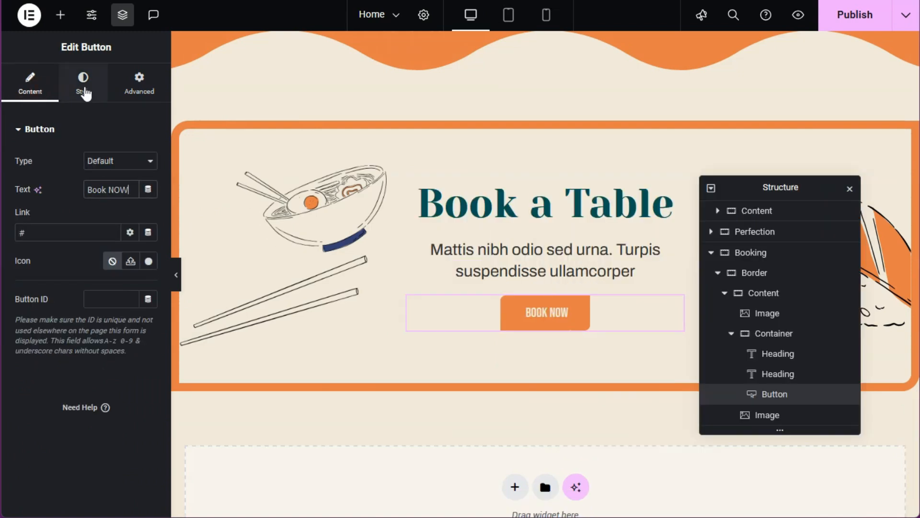
# Step: Add the right arrow icon from the icon library to the Book NOW button, placed after its text
pyautogui.click(149, 262)
pyautogui.write('arrow')
pyautogui.click(508, 312)
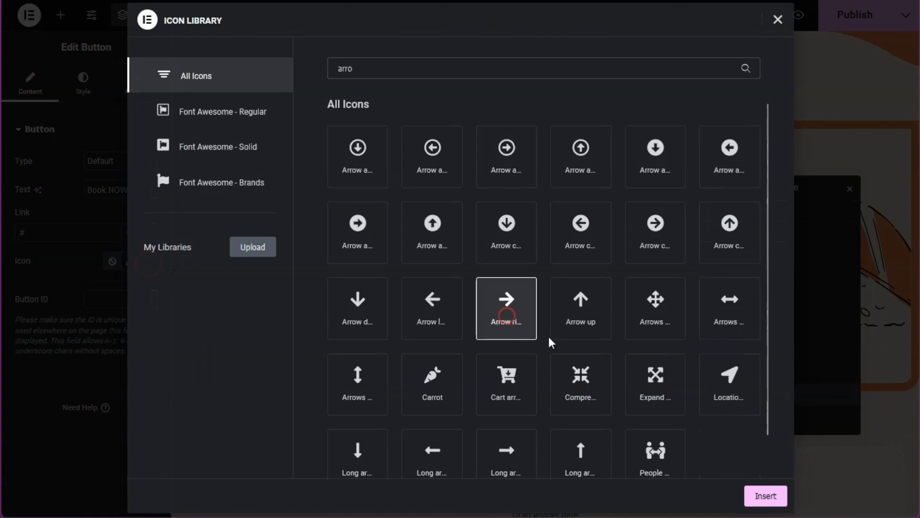
pyautogui.click(766, 495)
pyautogui.click(148, 289)
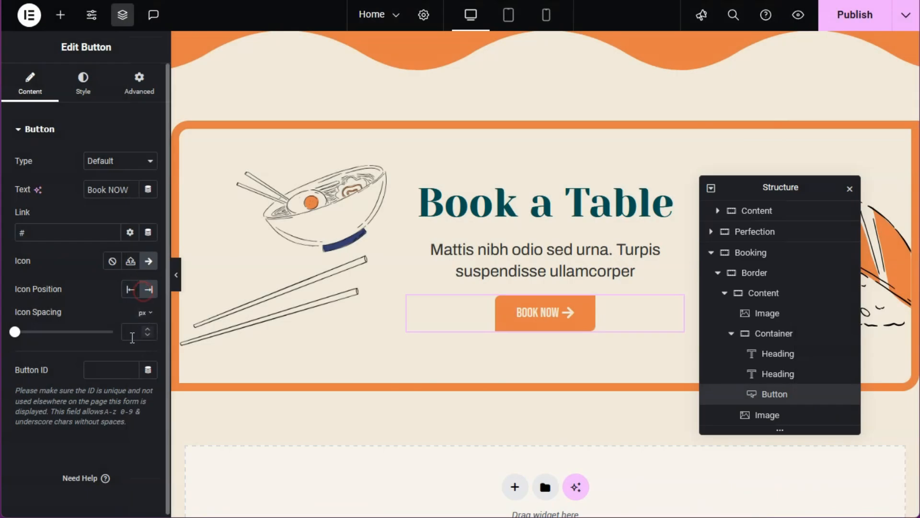
# Step: Set the Book NOW button's normal background colour to the global Primary colour
pyautogui.click(81, 84)
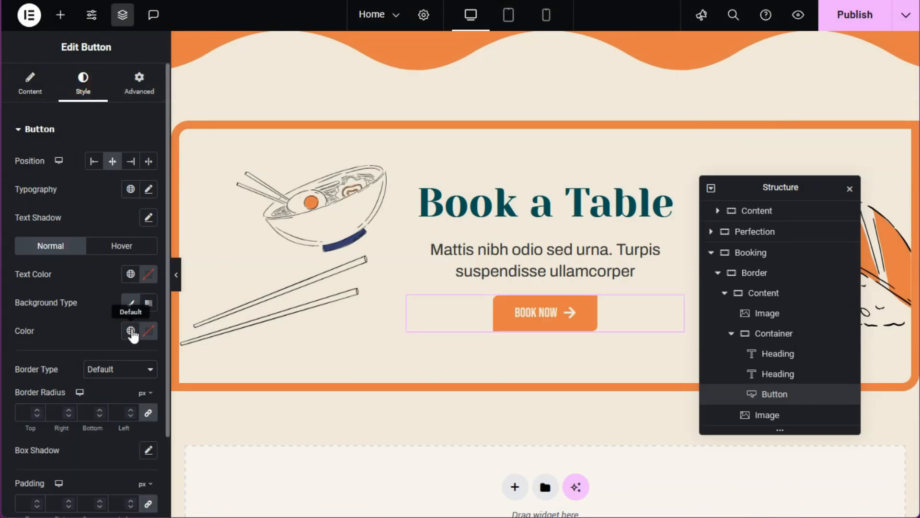
pyautogui.click(130, 330)
pyautogui.click(91, 197)
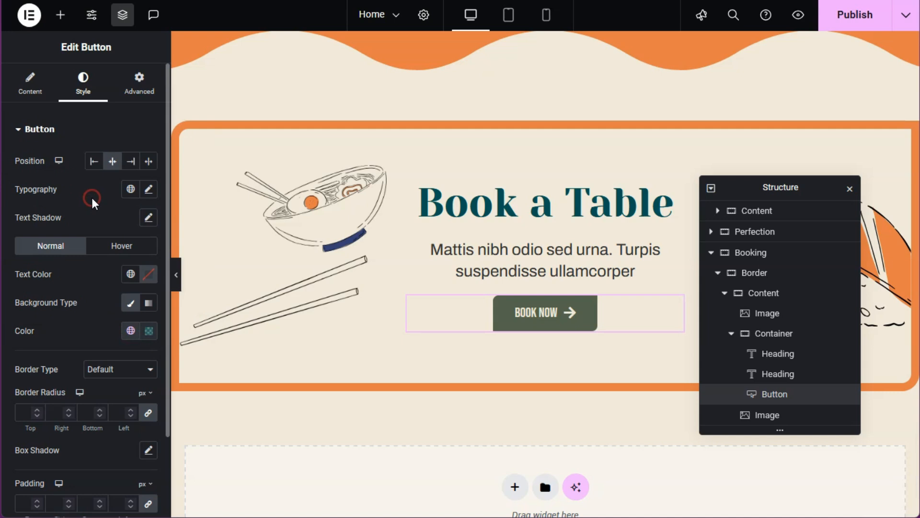
# Step: Set the button's hover background to a slightly darker shade of the global Primary colour and preview the Booking section
pyautogui.click(137, 247)
pyautogui.click(131, 330)
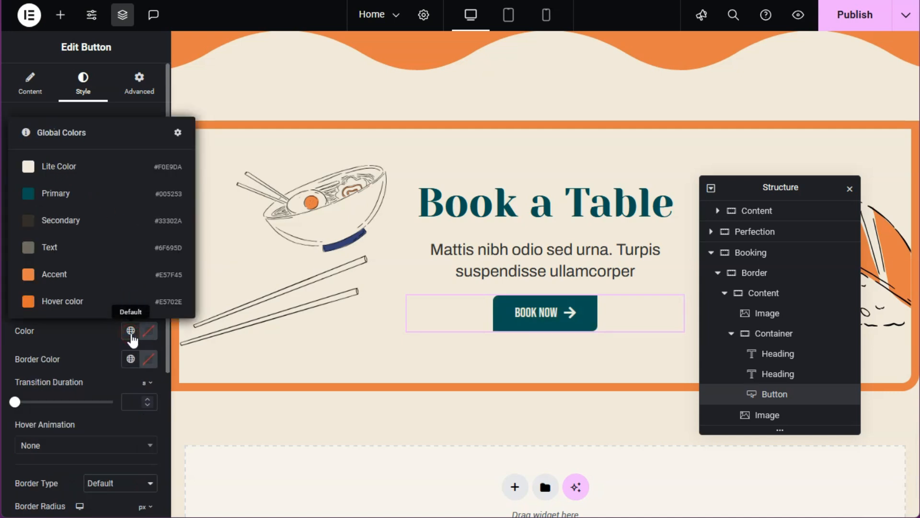
pyautogui.click(102, 204)
pyautogui.click(146, 332)
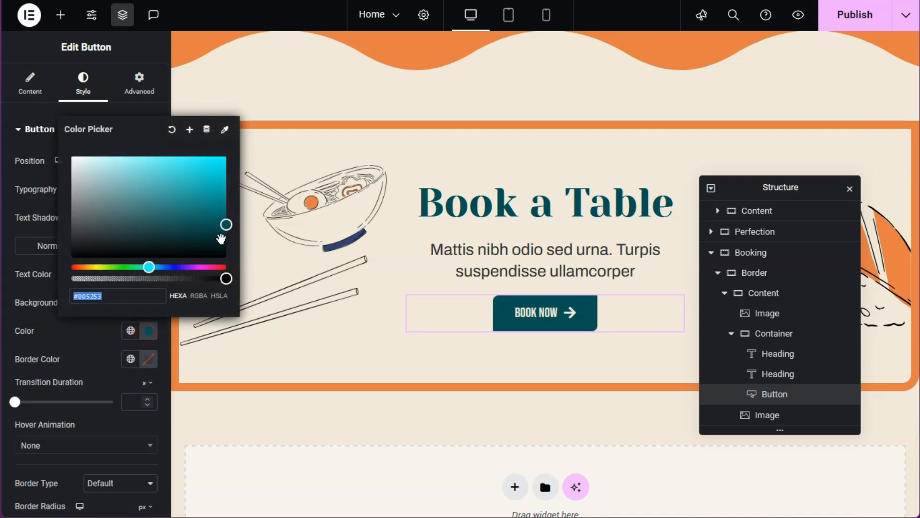
pyautogui.hotkey('ctrl', 'p')
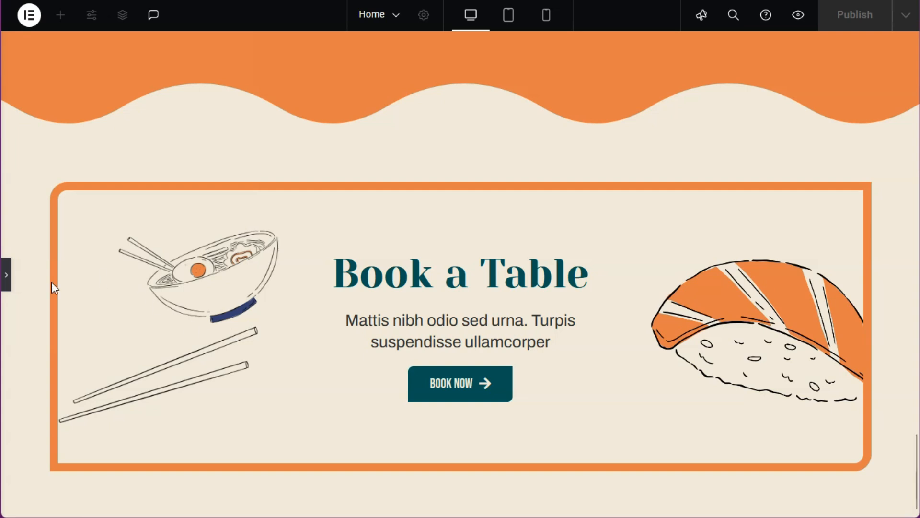
pyautogui.click(8, 286)
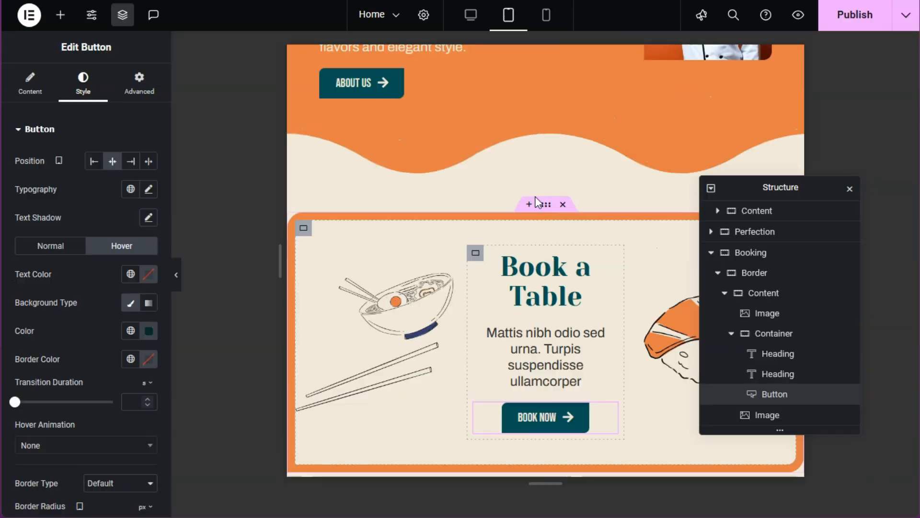
# Step: Set the Booking container's tablet padding to 5% on the right and left, with 0 at the top and bottom
pyautogui.click(751, 254)
pyautogui.click(149, 211)
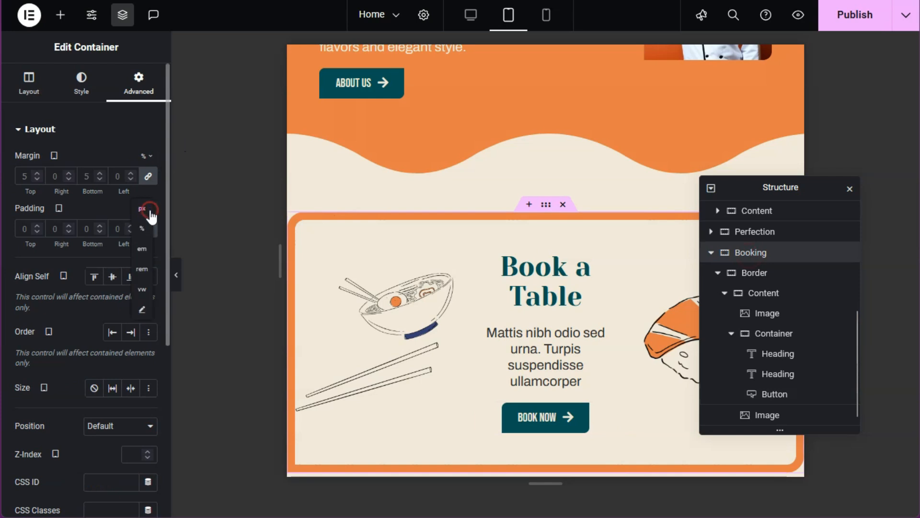
pyautogui.click(143, 226)
pyautogui.click(149, 229)
pyautogui.click(58, 229)
pyautogui.write('5')
pyautogui.moveTo(121, 229); pyautogui.dragTo(97, 229)
pyautogui.write('5')
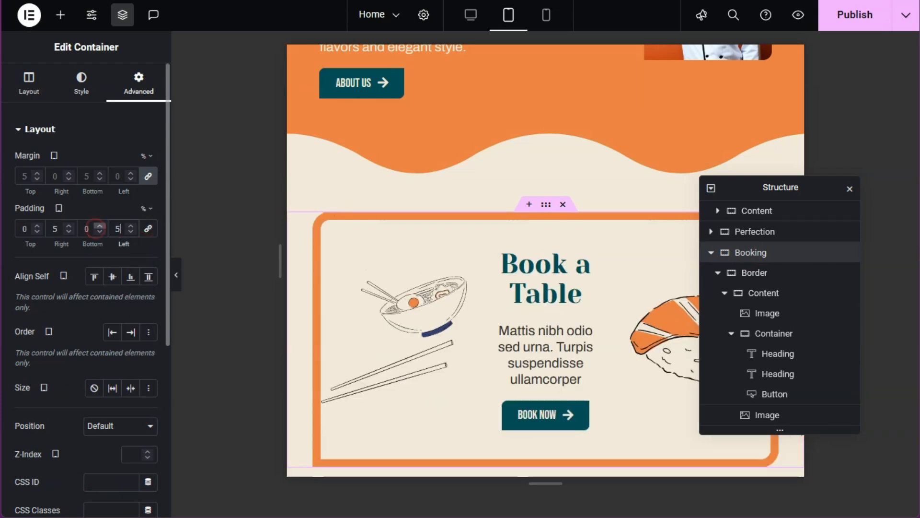
# Step: Set the Booking container's mobile padding to 8% on the right and left, with 0 at the top and bottom
pyautogui.click(546, 15)
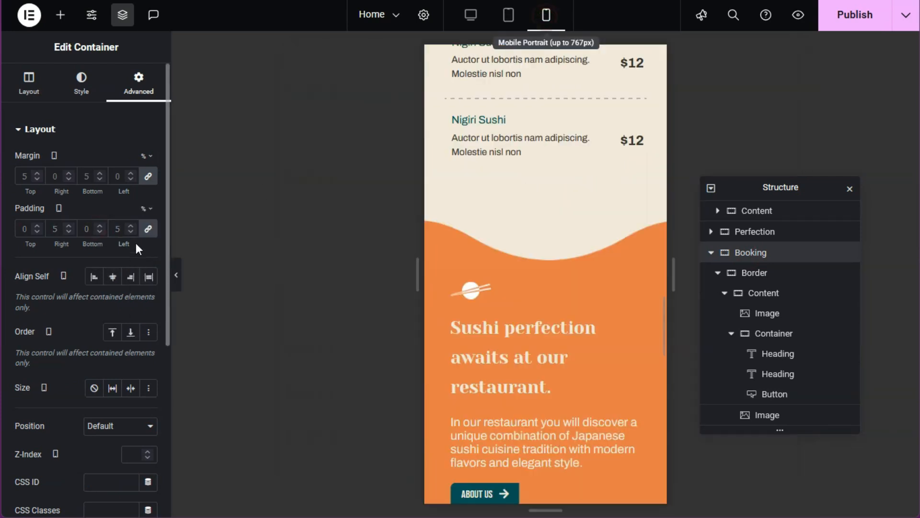
pyautogui.click(149, 229)
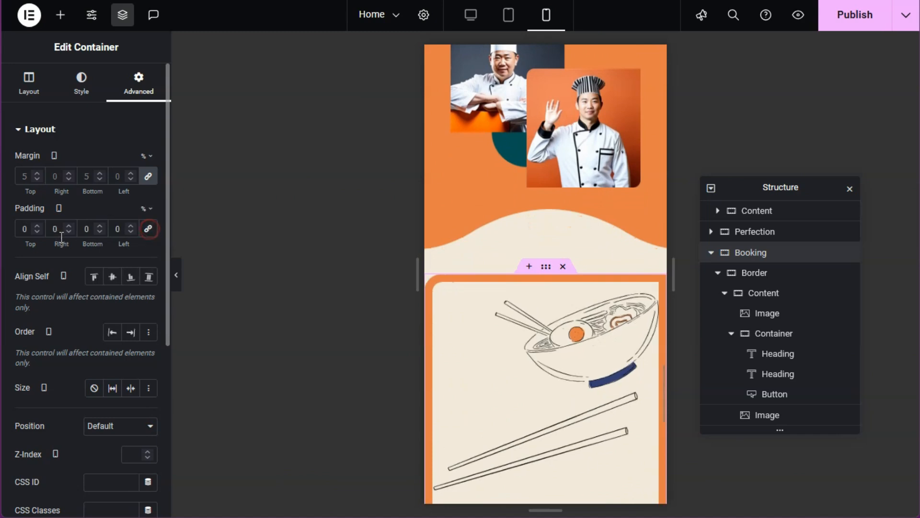
pyautogui.write('8')
pyautogui.moveTo(122, 229); pyautogui.dragTo(94, 229)
pyautogui.write('8')
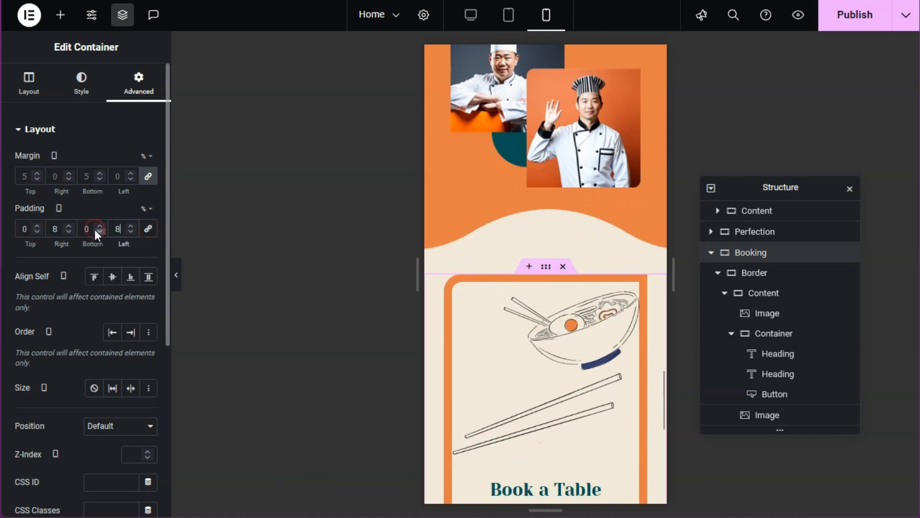
# Step: For tablet, set the Border container's border width to 8 px on all sides and reduce its top and bottom corner radius values
pyautogui.click(508, 16)
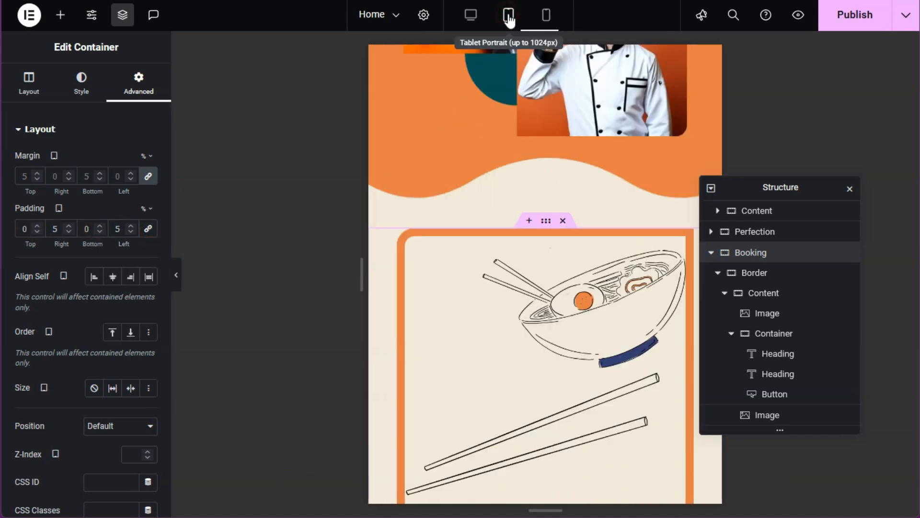
pyautogui.click(755, 273)
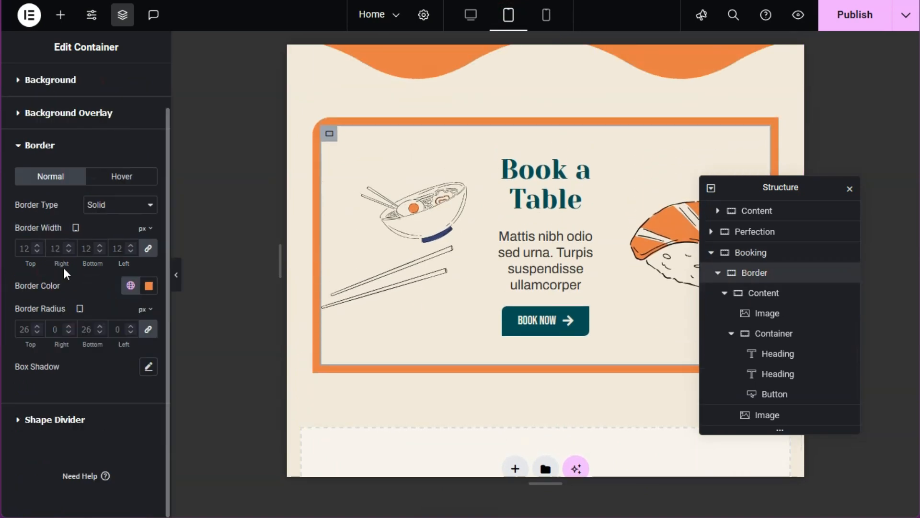
pyautogui.doubleClick(24, 248)
pyautogui.write('8')
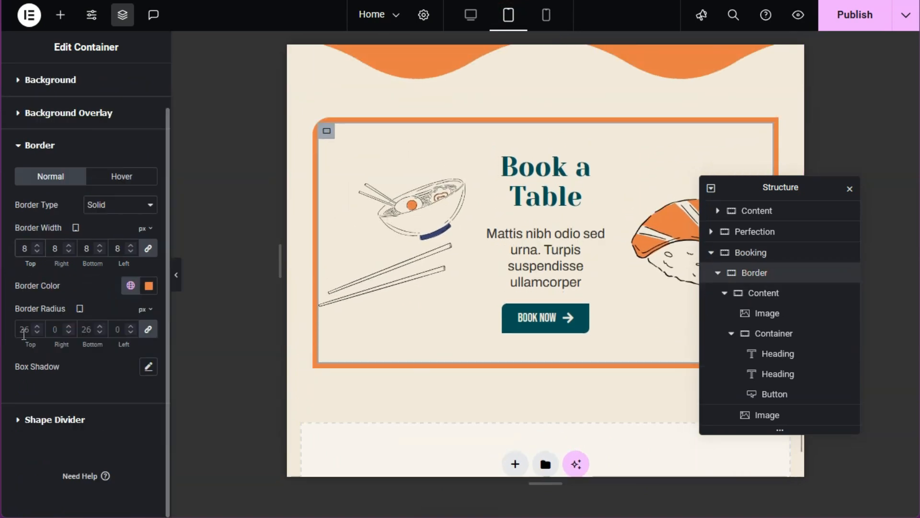
pyautogui.click(148, 329)
pyautogui.click(19, 330)
pyautogui.click(87, 330)
pyautogui.write('2')
# Step: For tablet, set the bowl image's width to 80% and align it left
pyautogui.click(764, 316)
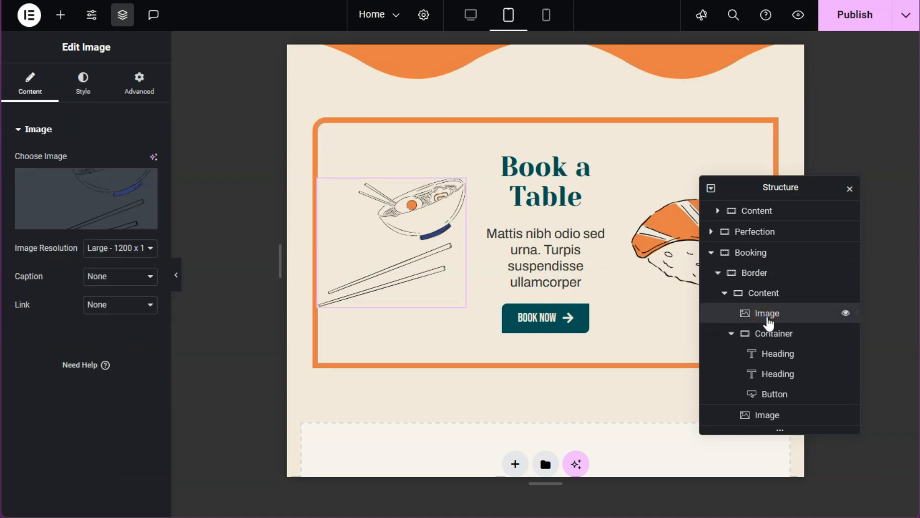
pyautogui.click(83, 83)
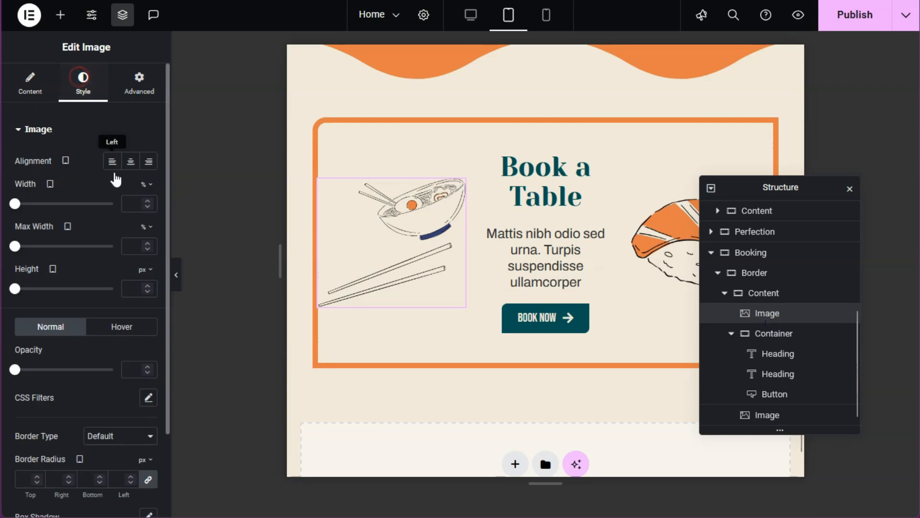
pyautogui.click(112, 162)
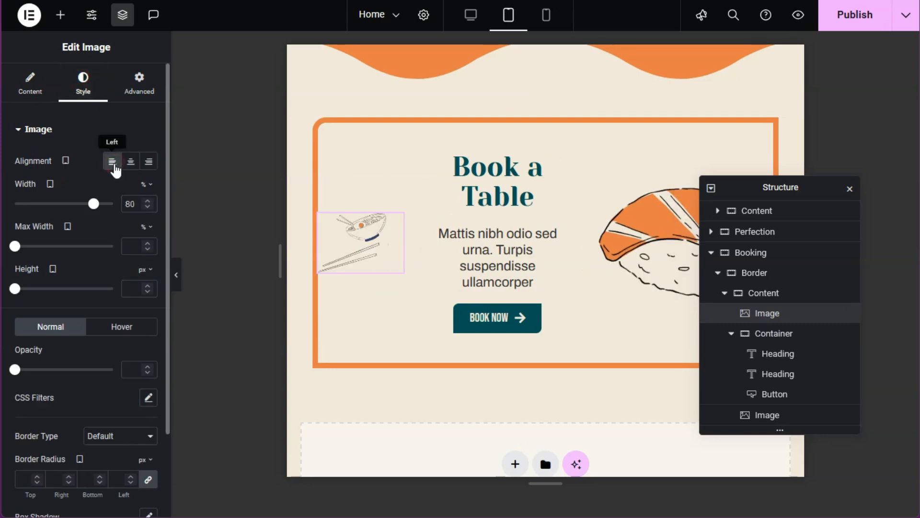
# Step: For tablet, set the nigiri sushi image's width to 80% and align it right
pyautogui.click(779, 415)
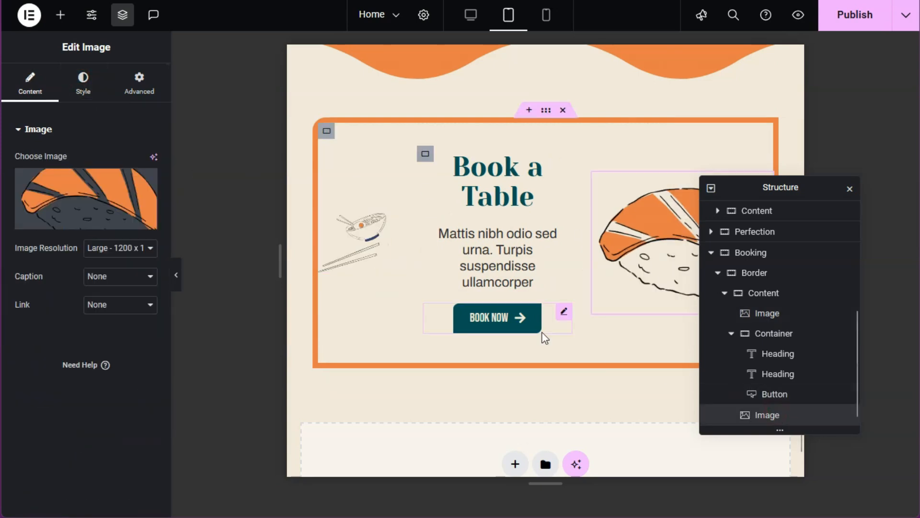
pyautogui.click(85, 87)
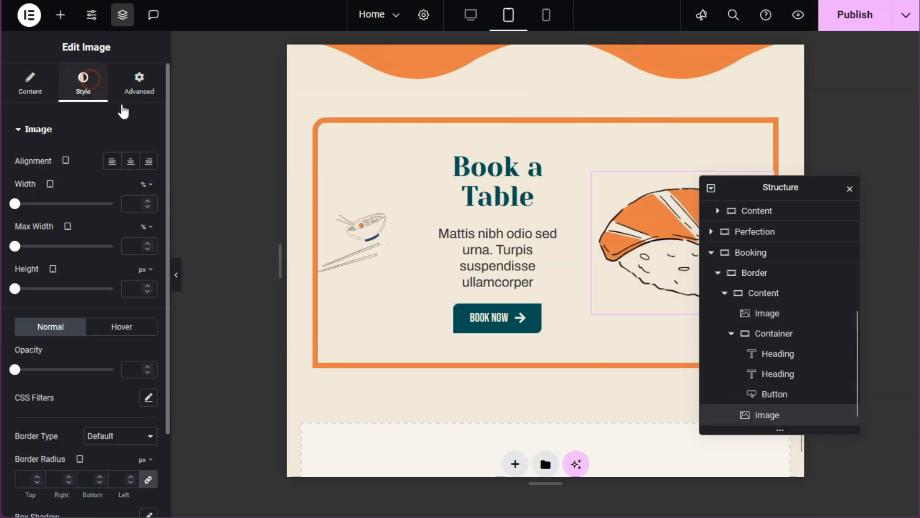
pyautogui.click(132, 207)
pyautogui.write('80')
pyautogui.click(148, 161)
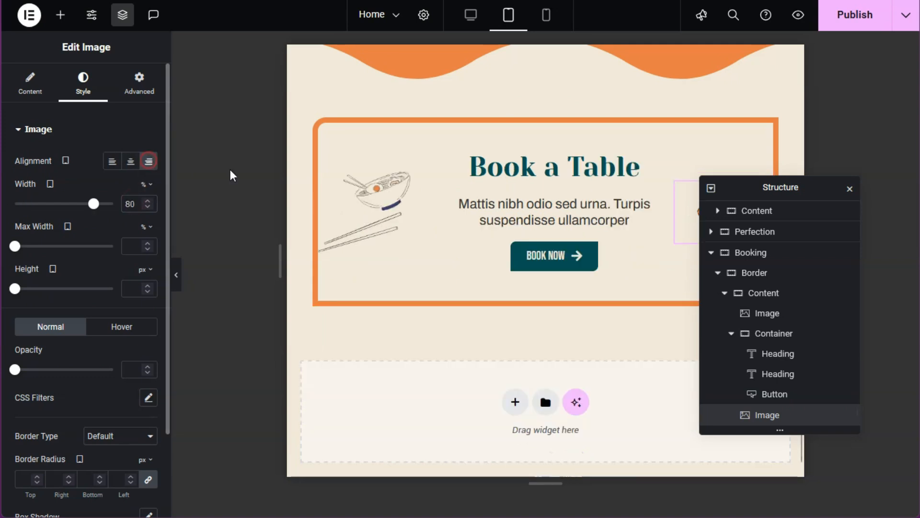
pyautogui.moveTo(729, 189); pyautogui.dragTo(762, 170)
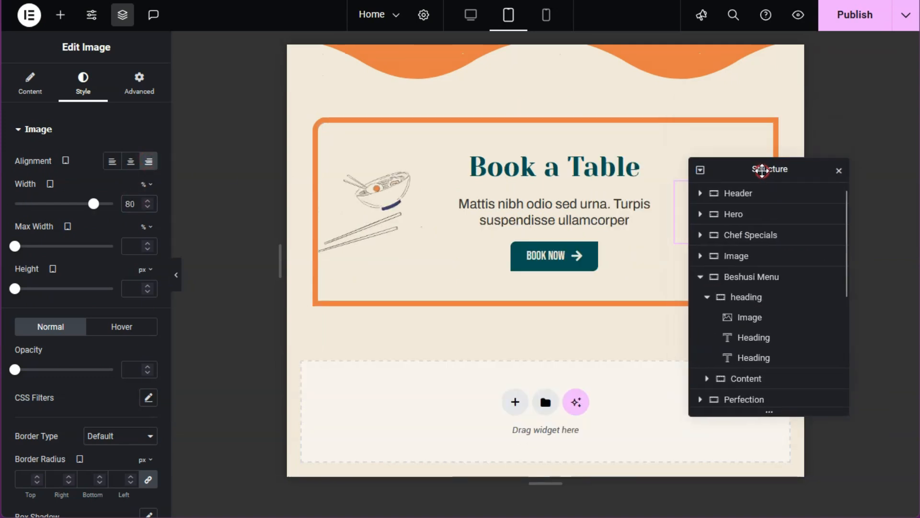
# Step: For mobile, set the bowl image's width in the Booking section to 60%
pyautogui.click(546, 15)
pyautogui.scroll(-10, 536, 143)
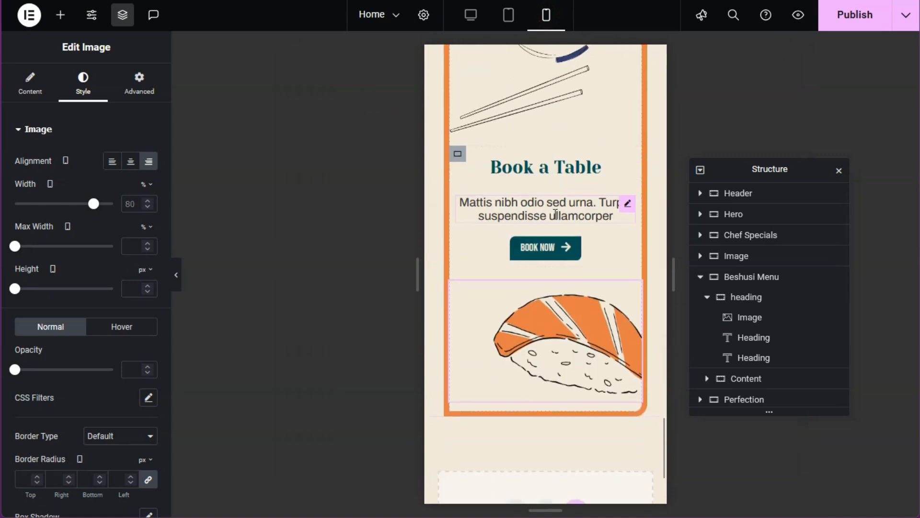
pyautogui.click(547, 192)
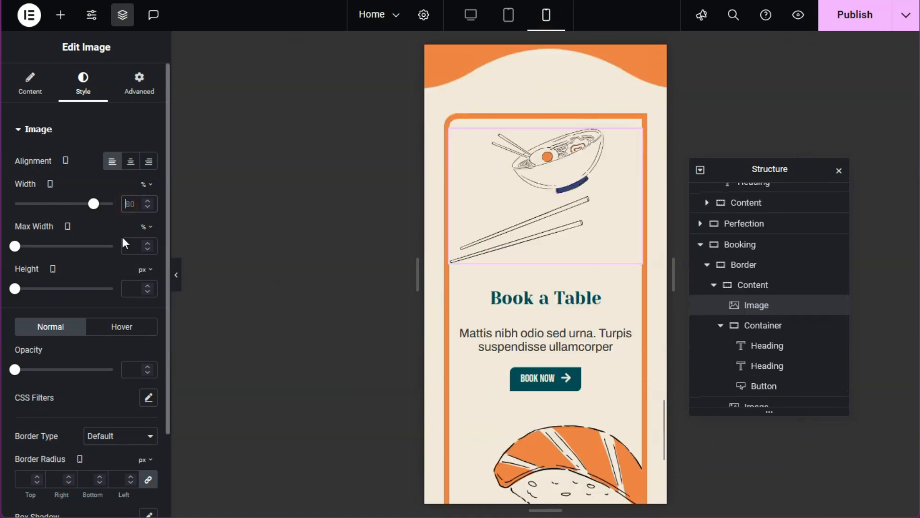
pyautogui.click(74, 203)
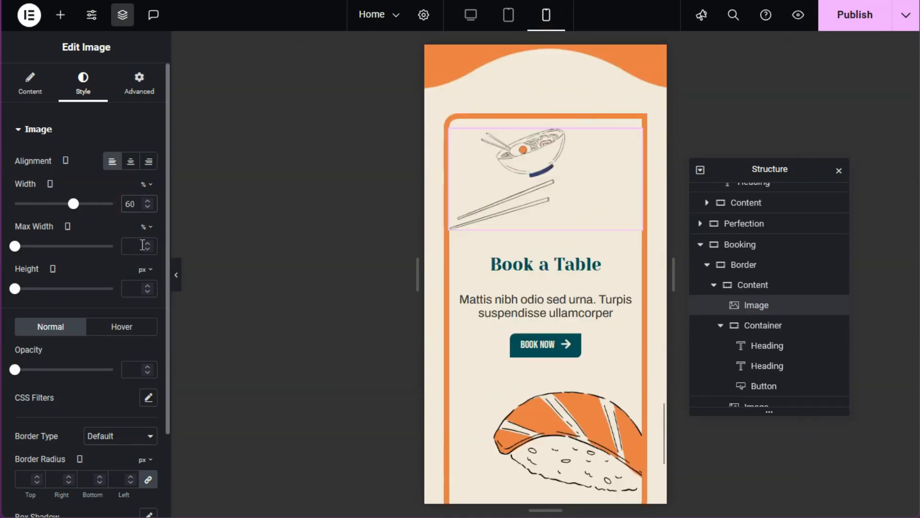
# Step: For mobile, set the nigiri sushi image's width below the Book NOW button to 60%
pyautogui.scroll(-2, 627, 358)
pyautogui.click(633, 249)
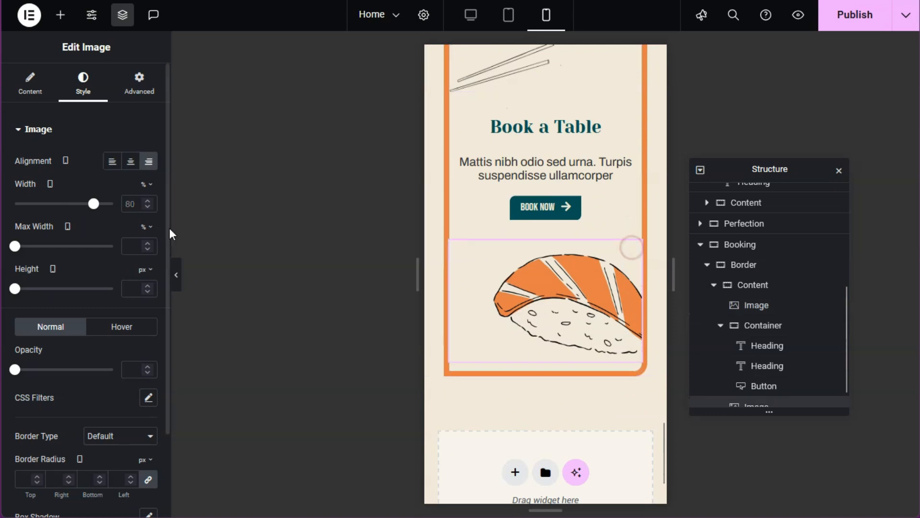
pyautogui.doubleClick(126, 204)
pyautogui.write('60')
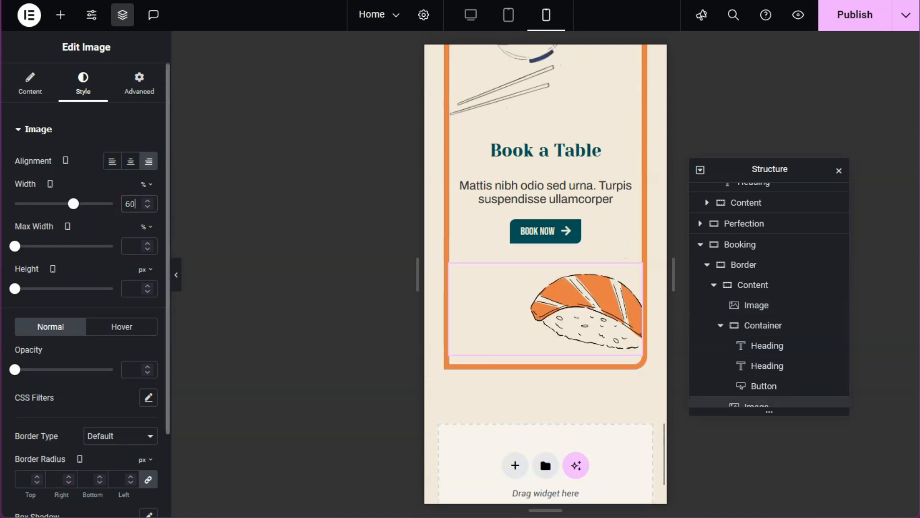
# Step: Preview the Booking section in the desktop, tablet and mobile layouts
pyautogui.hotkey('ctrl', 'p')
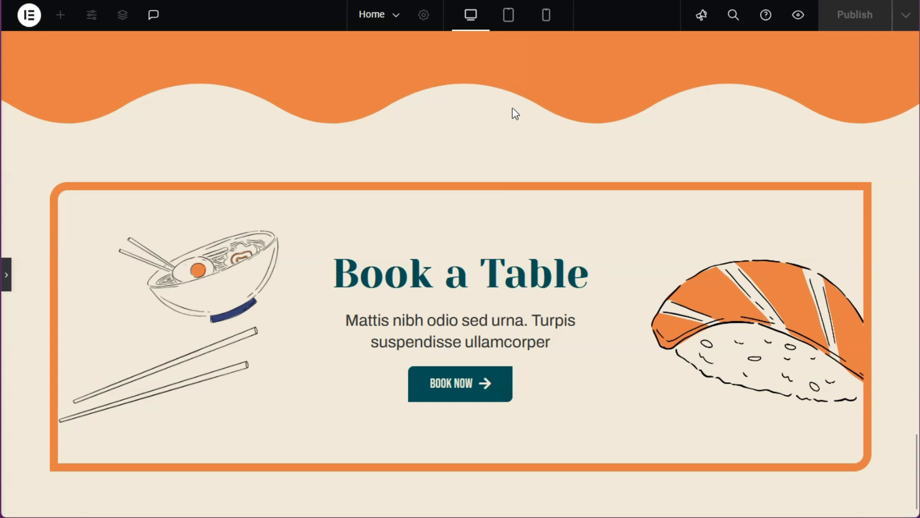
pyautogui.click(510, 25)
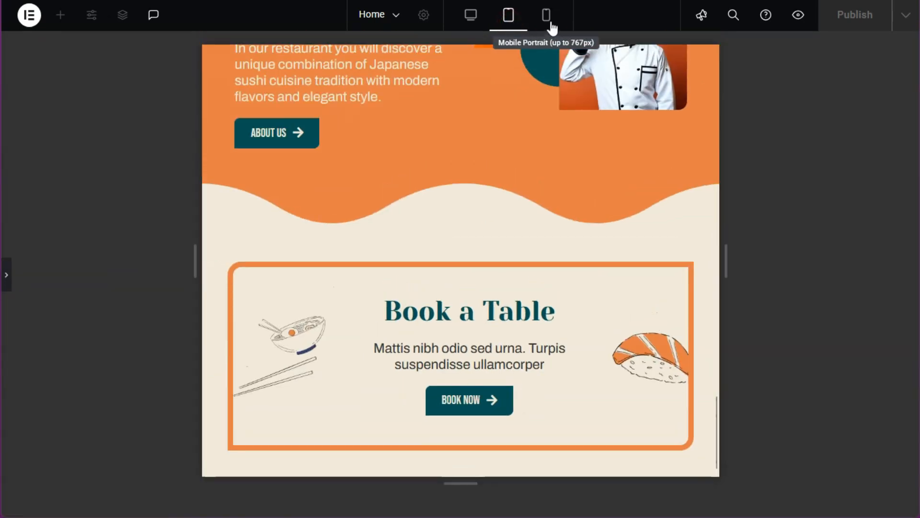
pyautogui.click(549, 22)
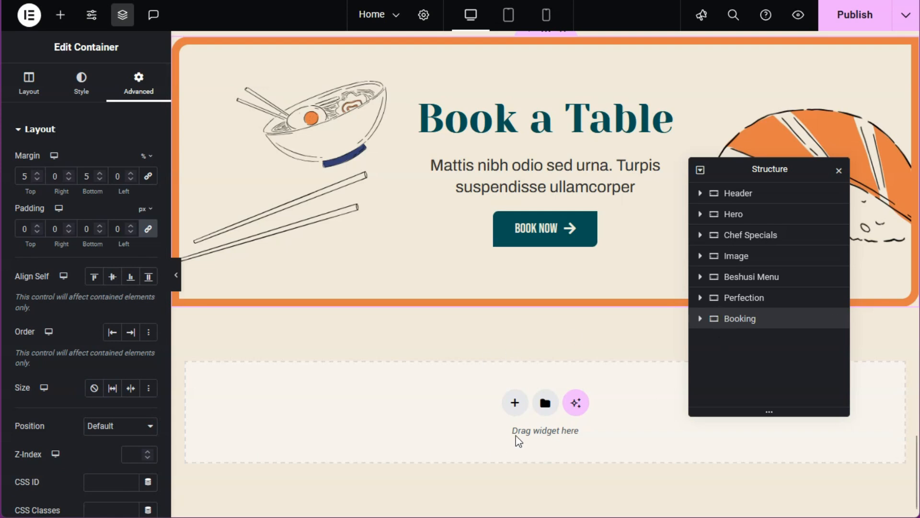
# Step: Add a single-column container below the Booking section, name it Footer and set its gaps to 0
pyautogui.click(511, 404)
pyautogui.click(501, 444)
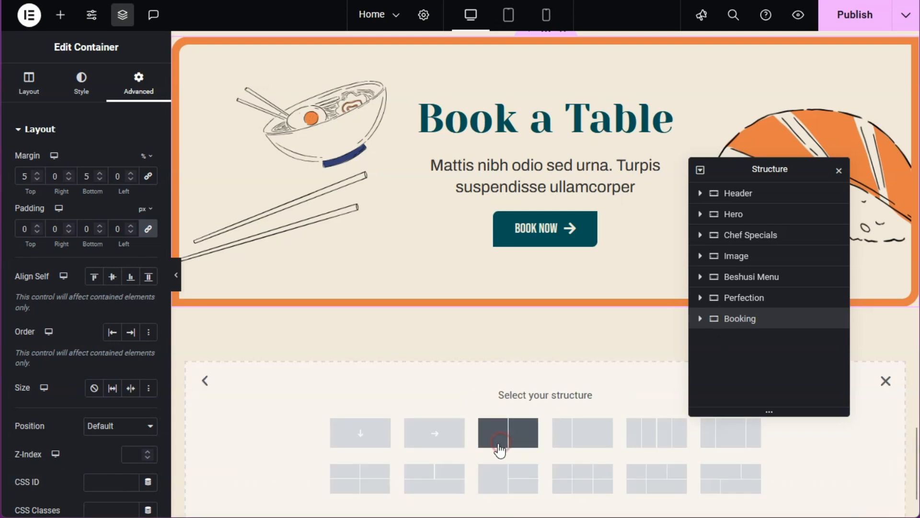
pyautogui.click(360, 433)
pyautogui.doubleClick(739, 340)
pyautogui.write('Footer')
pyautogui.doubleClick(40, 483)
pyautogui.write('0')
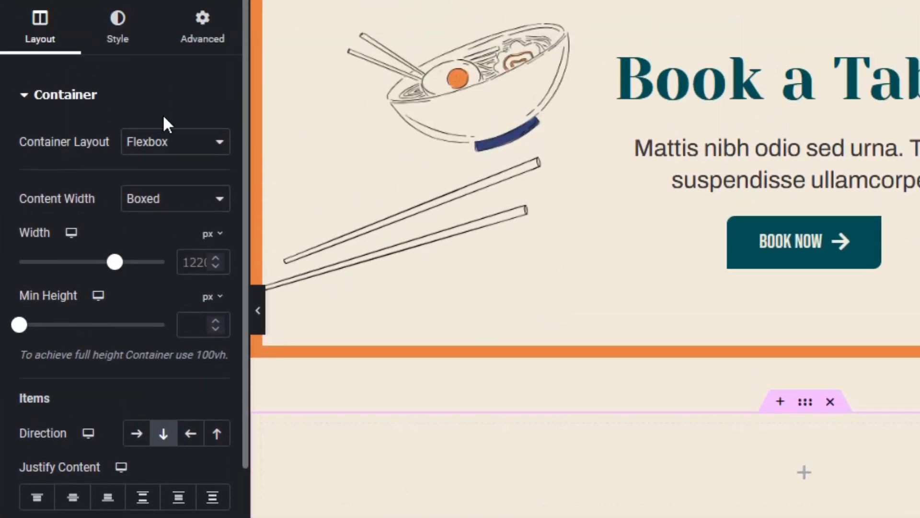
# Step: Set the Footer container's margin to 5% at the top and 0 on the other sides
pyautogui.click(201, 42)
pyautogui.click(219, 136)
pyautogui.click(215, 163)
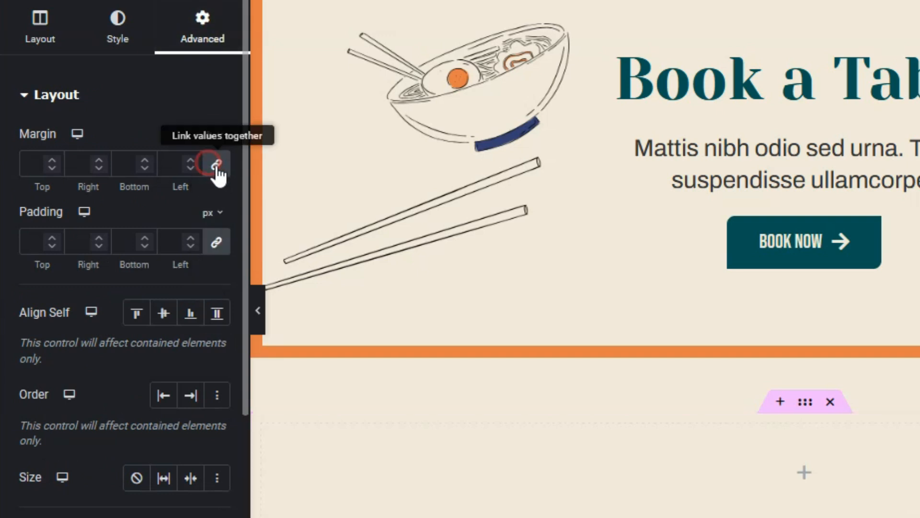
pyautogui.click(38, 166)
pyautogui.write('5')
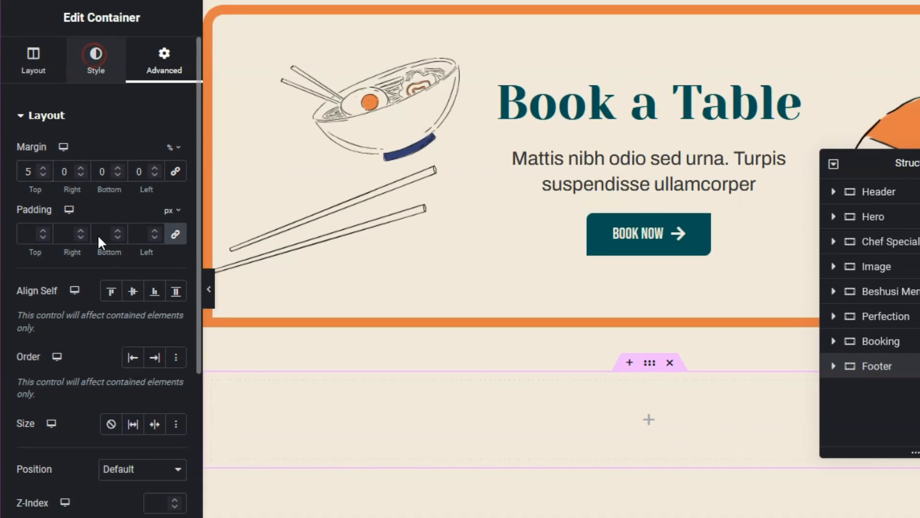
# Step: Give the Footer container a classic background using the cream wave-pattern image from the media library
pyautogui.click(117, 28)
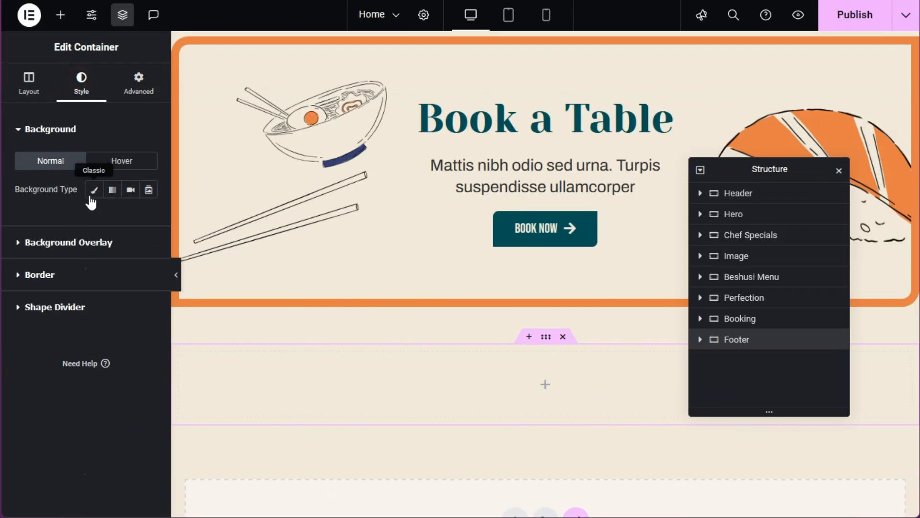
pyautogui.click(135, 186)
pyautogui.click(58, 276)
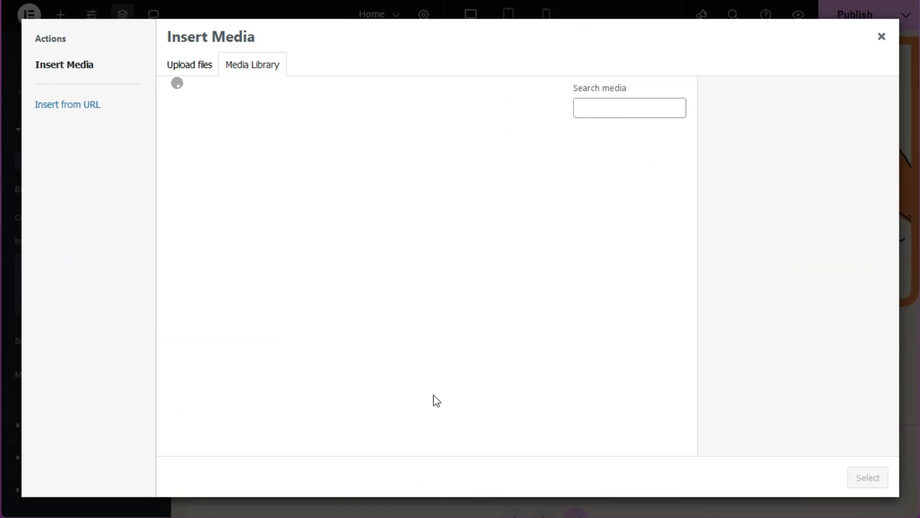
pyautogui.scroll(-10, 438, 404)
pyautogui.scroll(5, 435, 405)
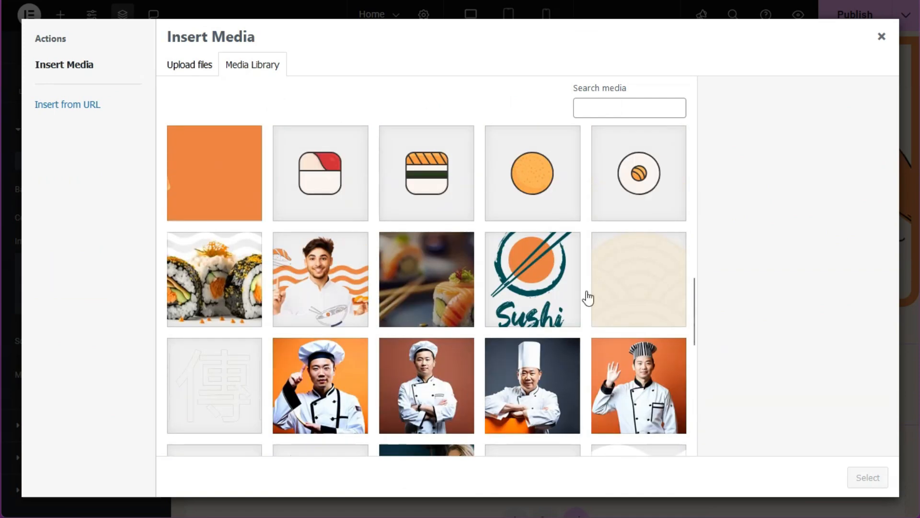
pyautogui.click(595, 297)
pyautogui.click(868, 477)
# Step: Set the Footer background image's position to Bottom Center and its repeat to No-repeat
pyautogui.click(119, 374)
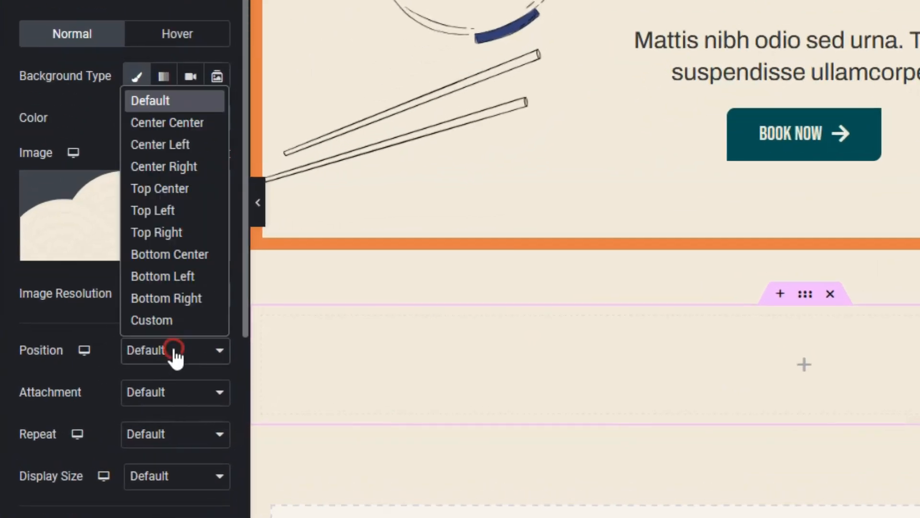
pyautogui.click(183, 257)
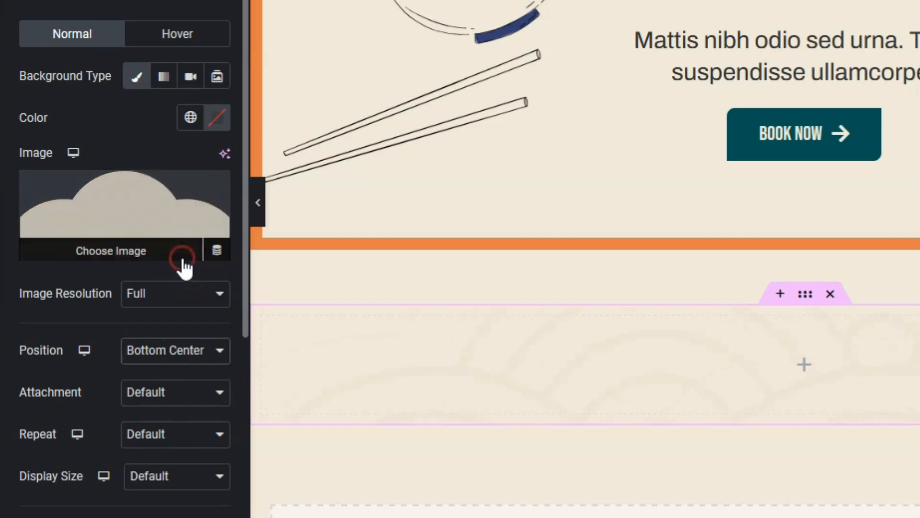
pyautogui.click(174, 434)
pyautogui.click(184, 336)
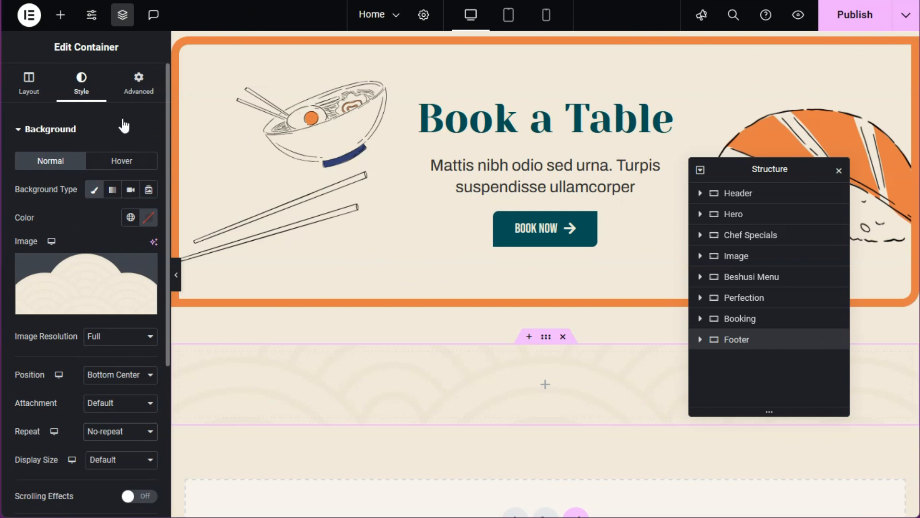
# Step: Add a container inside the Footer container and name it Info
pyautogui.click(60, 15)
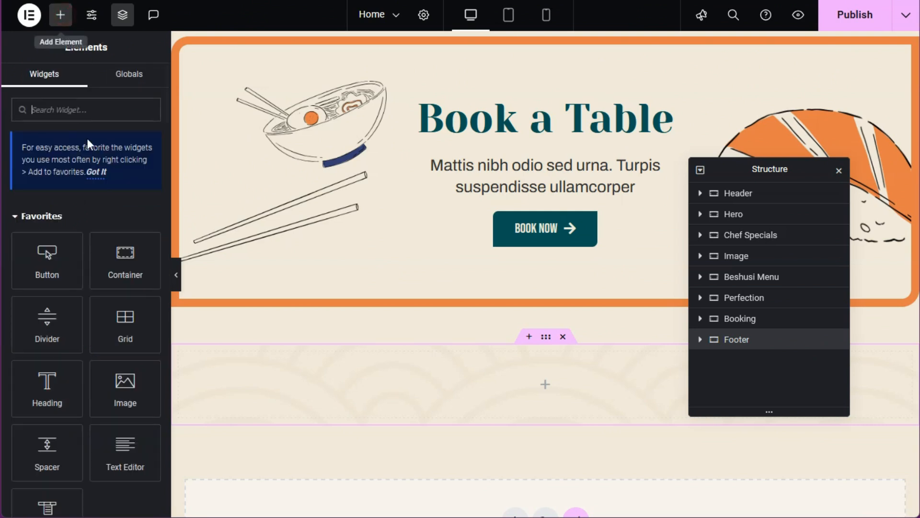
pyautogui.click(119, 248)
pyautogui.doubleClick(744, 361)
pyautogui.write('Info')
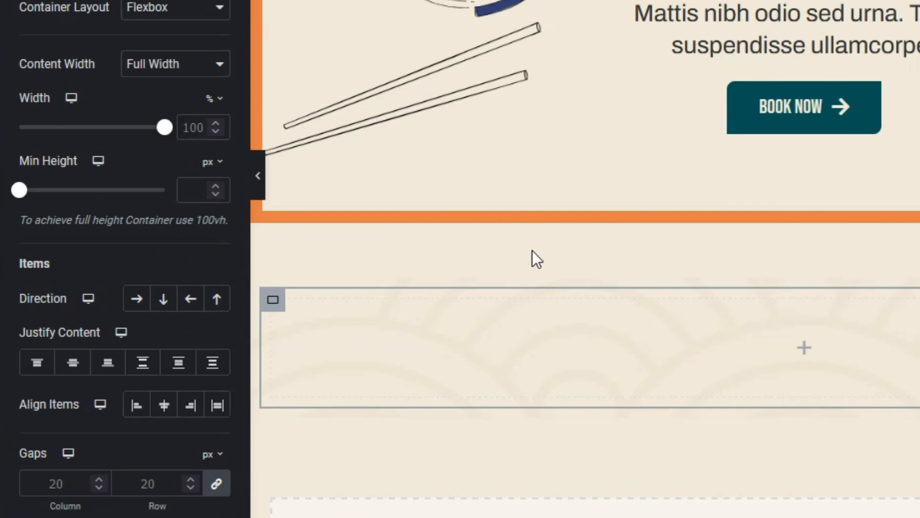
# Step: Lay out the Info container as a horizontal row with centered content and 75 px gaps
pyautogui.click(136, 299)
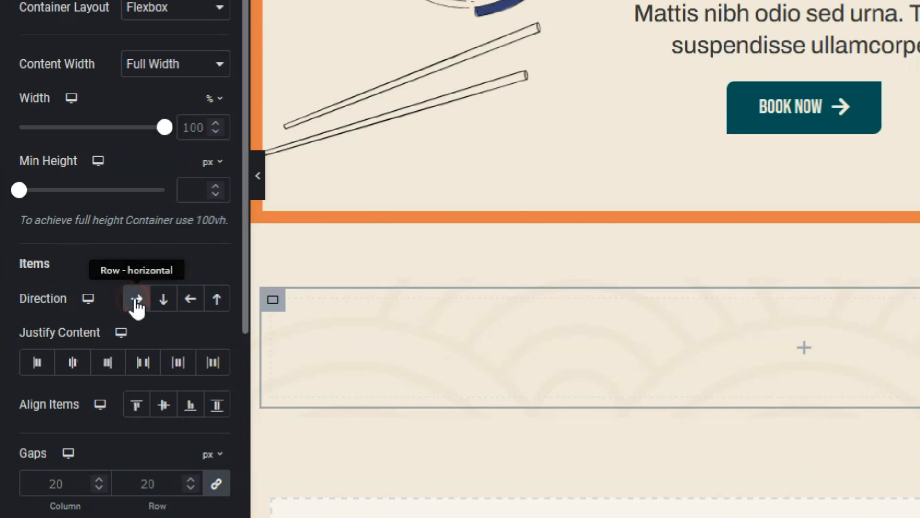
pyautogui.click(71, 367)
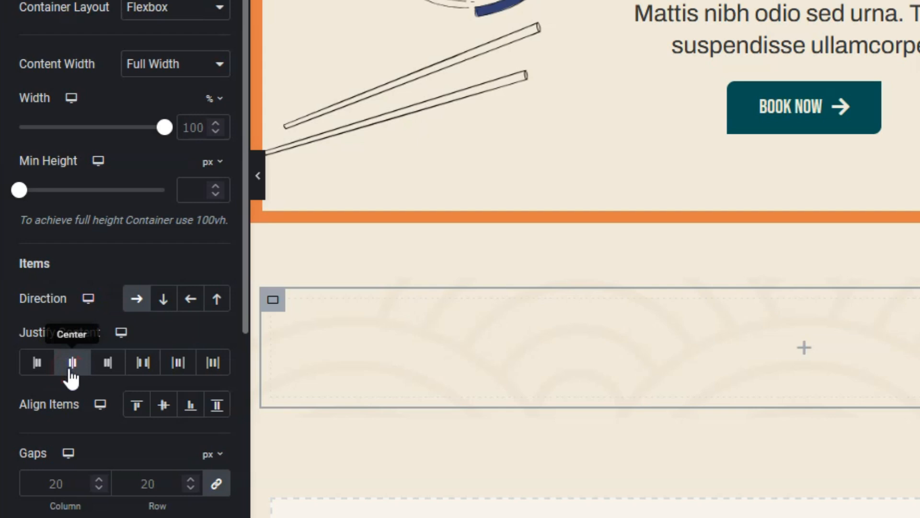
pyautogui.click(57, 484)
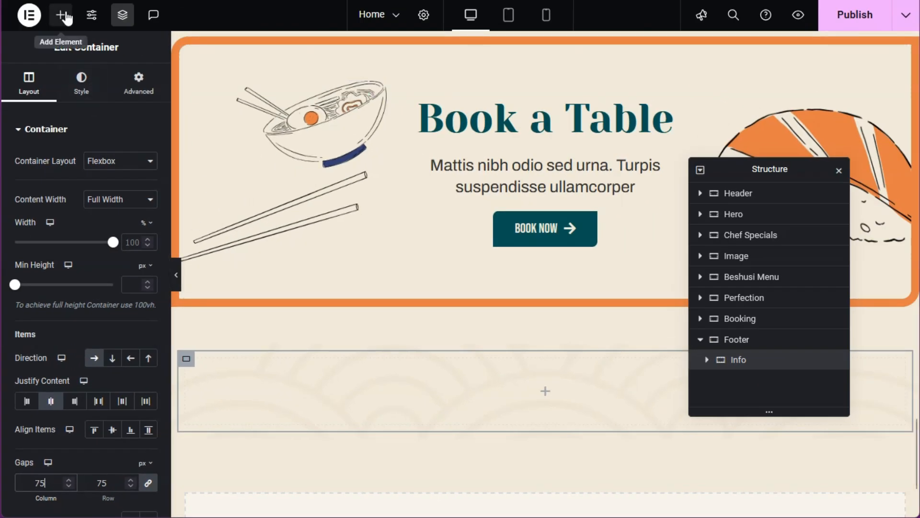
# Step: Add a text editor to the Info container with the bold heading "Our address" and the restaurant's postal address below it
pyautogui.click(64, 18)
pyautogui.click(123, 405)
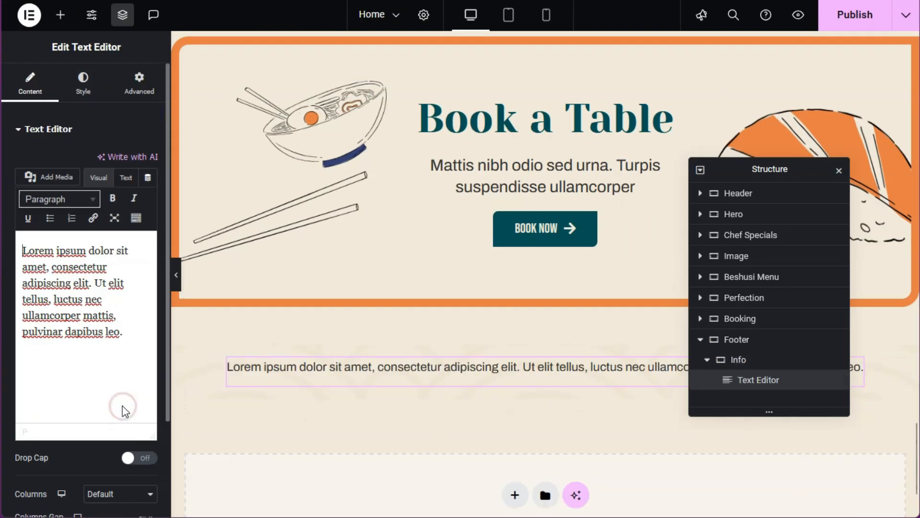
pyautogui.hotkey('ctrl', 'a')
pyautogui.write('Our address Envato Level 13, 2 Elizabeth Victoria 3000, Australia')
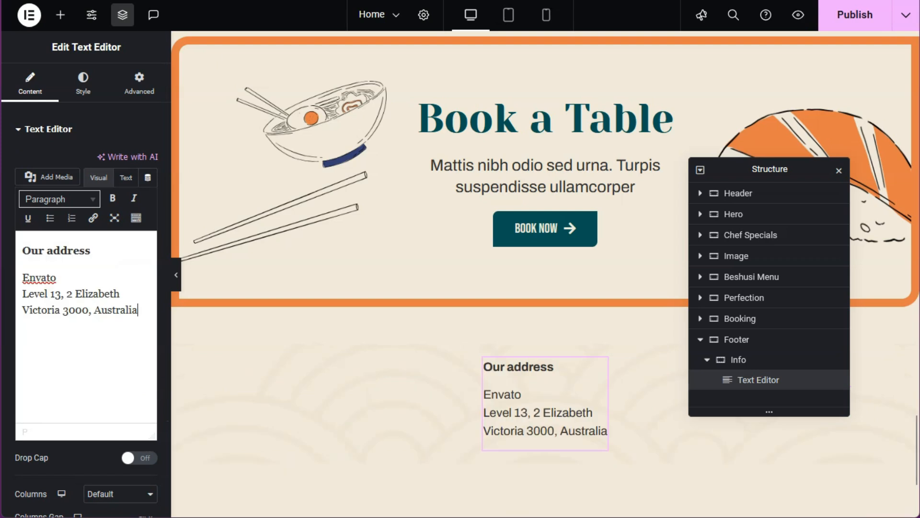
# Step: Add an image after the address text using the sushi3-footer-logo.svg file from the media library
pyautogui.click(66, 22)
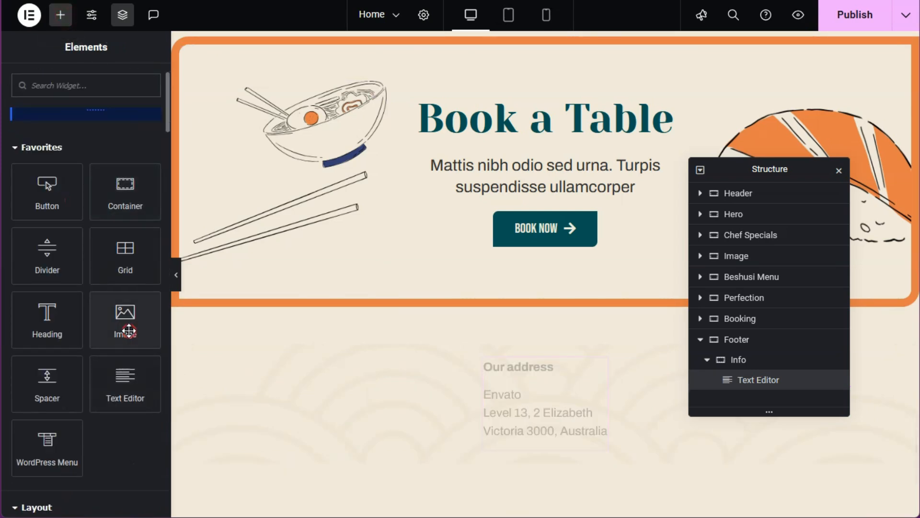
pyautogui.click(129, 330)
pyautogui.click(95, 189)
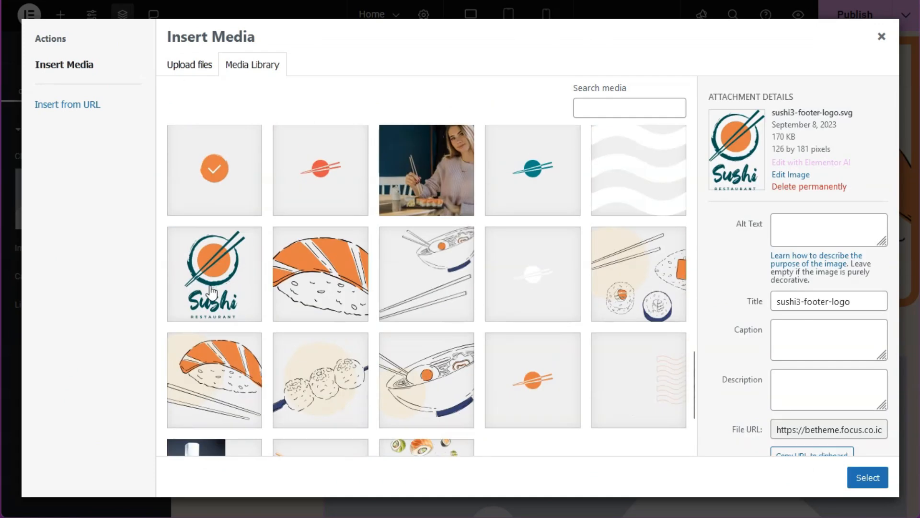
pyautogui.click(216, 273)
pyautogui.click(868, 478)
# Step: Set the footer logo image's width to 80 px
pyautogui.click(83, 84)
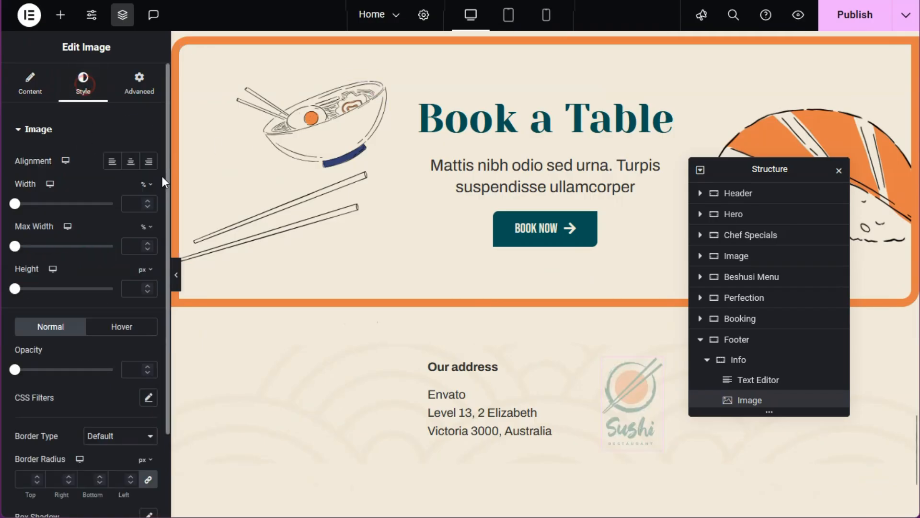
pyautogui.click(143, 184)
pyautogui.click(145, 185)
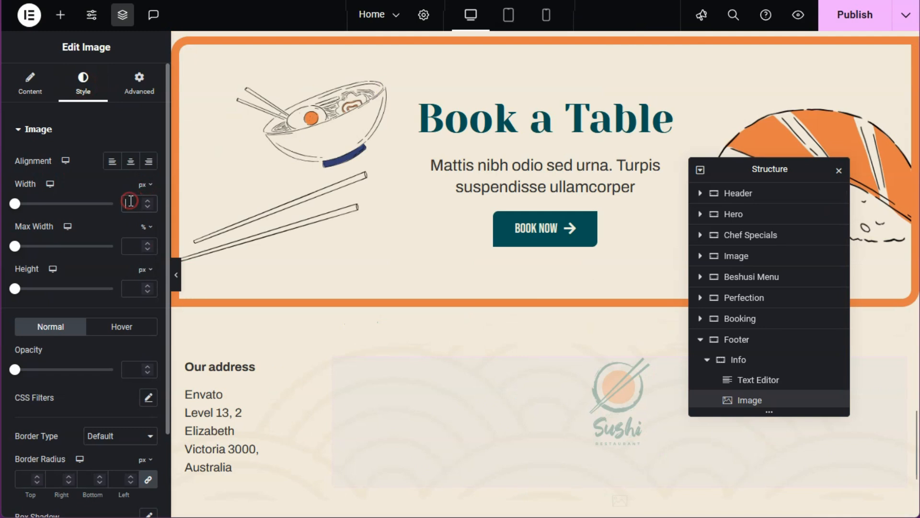
pyautogui.click(131, 202)
pyautogui.write('80')
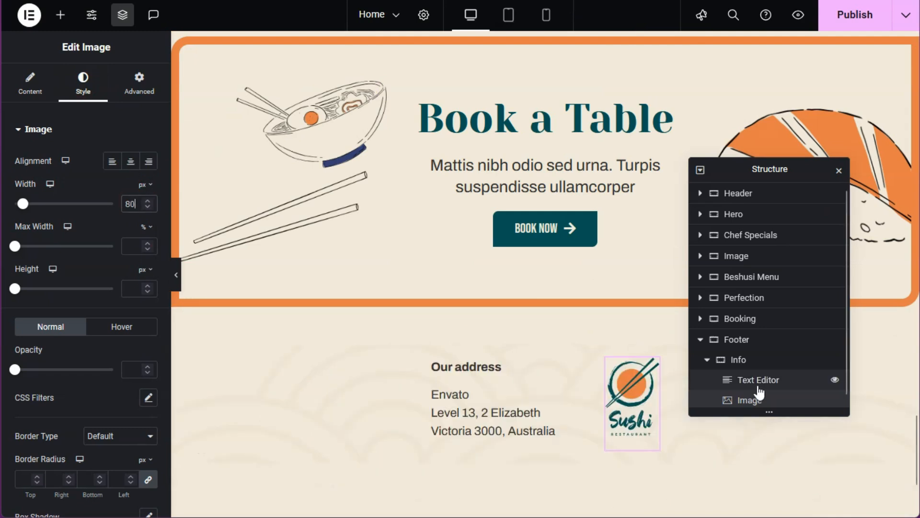
# Step: Add a text editor after the logo with the bold heading "Shortcuts" and the lines "Try our app", "Terms of use" and "Cookies"
pyautogui.click(61, 16)
pyautogui.click(97, 171)
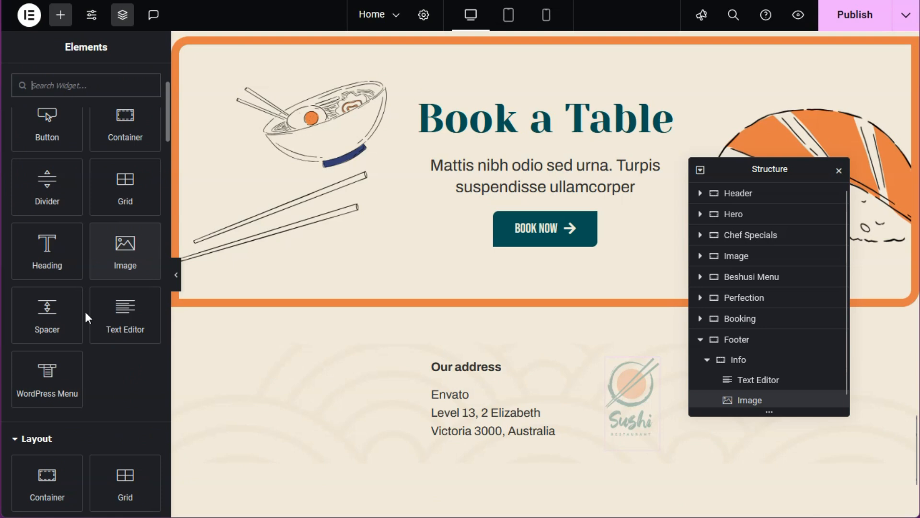
pyautogui.click(121, 325)
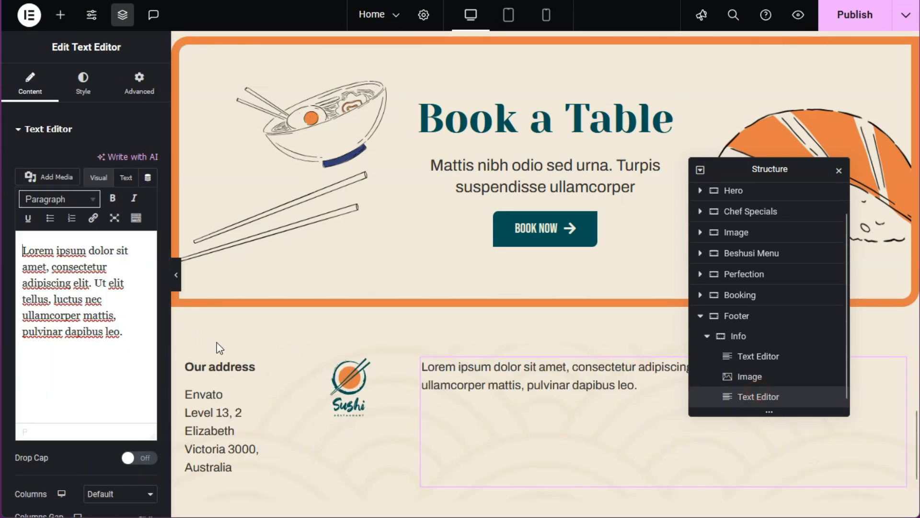
pyautogui.hotkey('ctrl', 'a')
pyautogui.write('Shortcuts Try our app Terms of use Cookies')
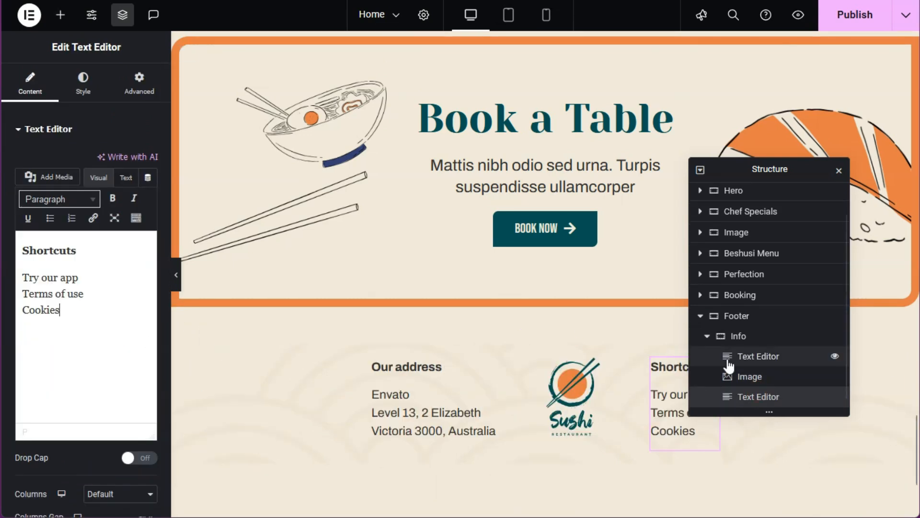
# Step: Right-align the address text in the Info container
pyautogui.click(744, 359)
pyautogui.click(86, 78)
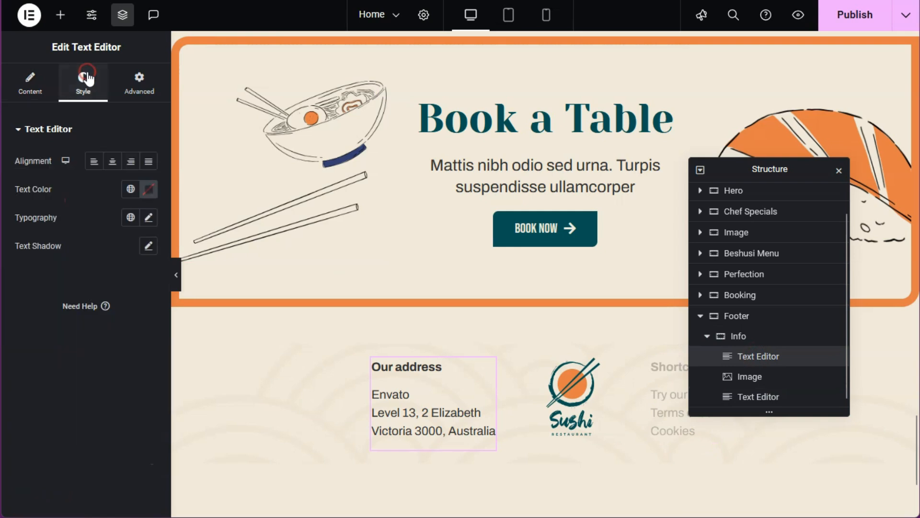
pyautogui.click(130, 161)
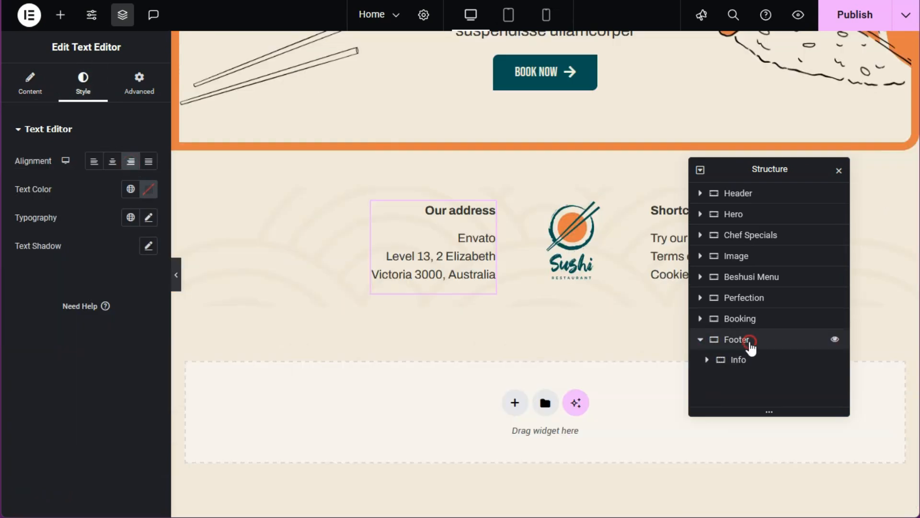
# Step: Add a second container inside Footer below Info and name it Copyr
pyautogui.click(749, 341)
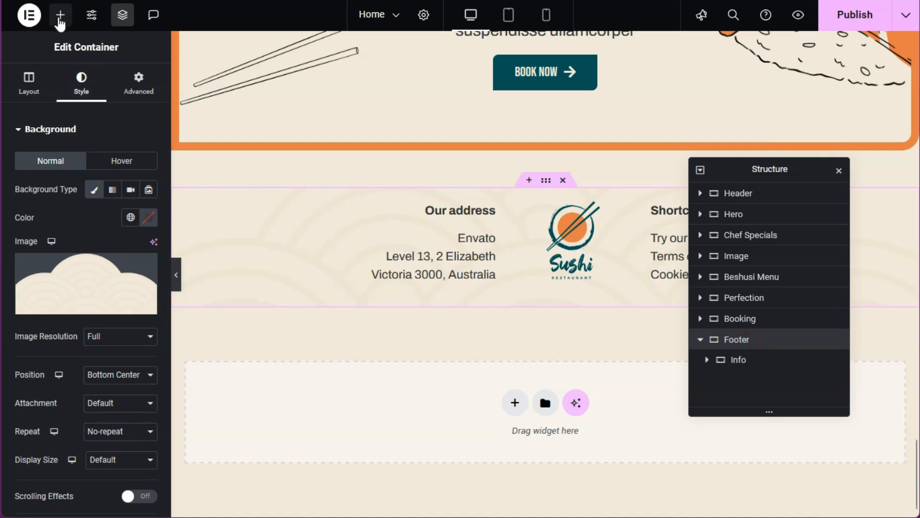
pyautogui.click(60, 15)
pyautogui.moveTo(117, 198); pyautogui.dragTo(753, 384)
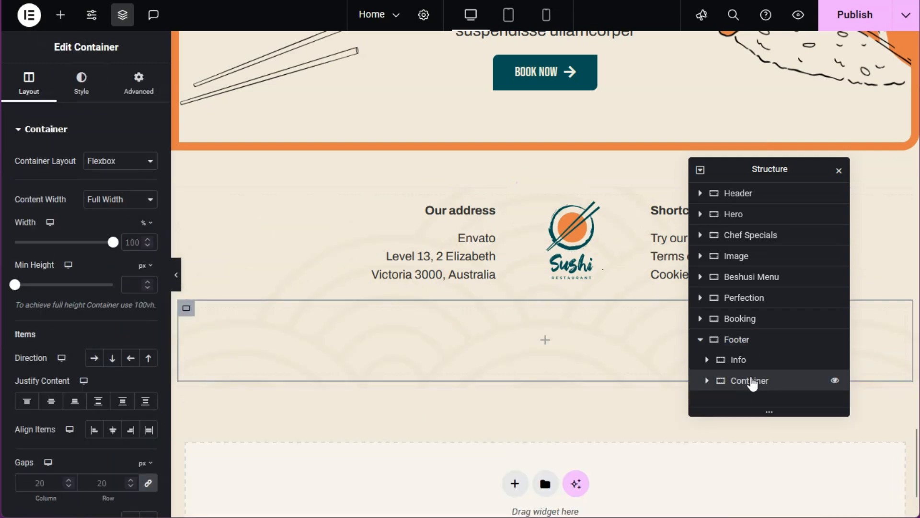
pyautogui.write('Copyr')
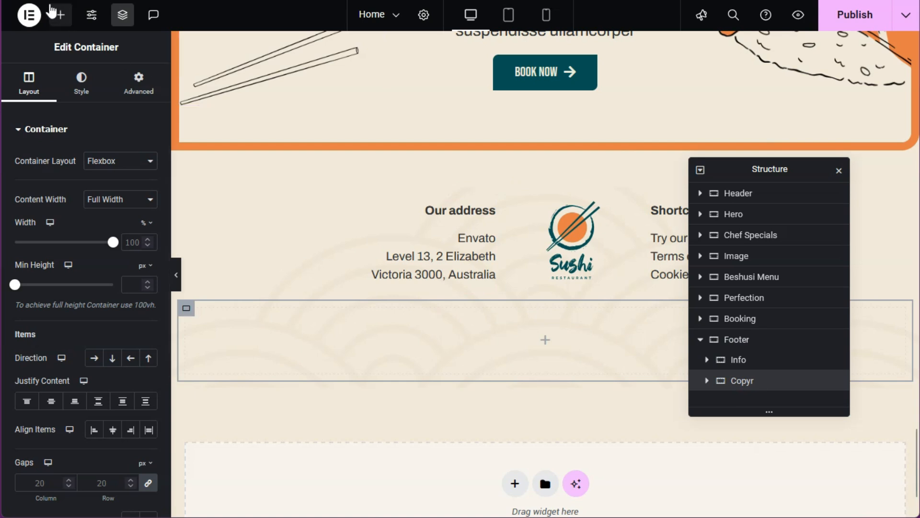
# Step: Add a 25% wide divider to the Copyr container and try to center it
pyautogui.click(61, 15)
pyautogui.scroll(-3, 61, 215)
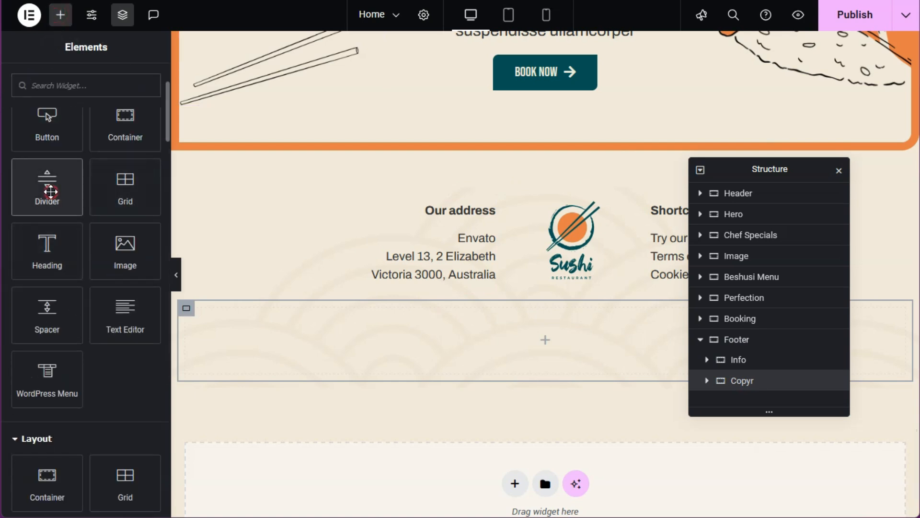
pyautogui.click(53, 198)
pyautogui.doubleClick(133, 205)
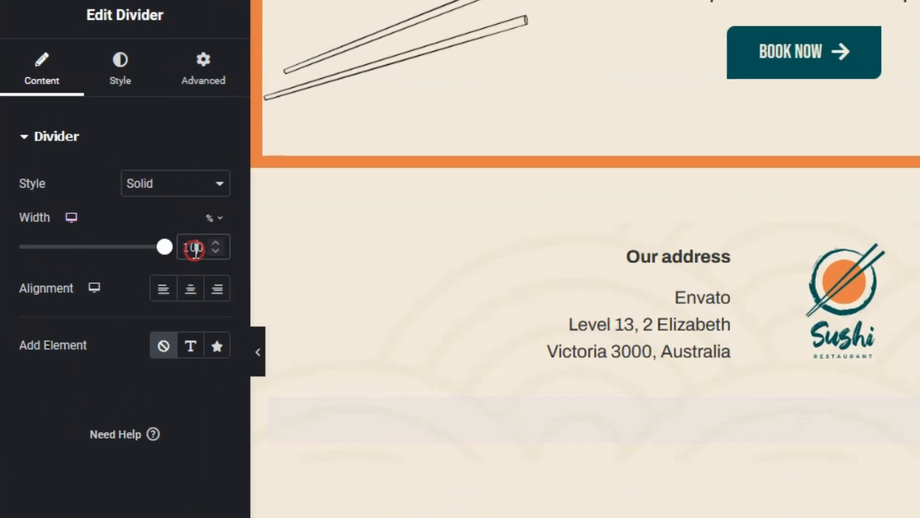
pyautogui.write('25')
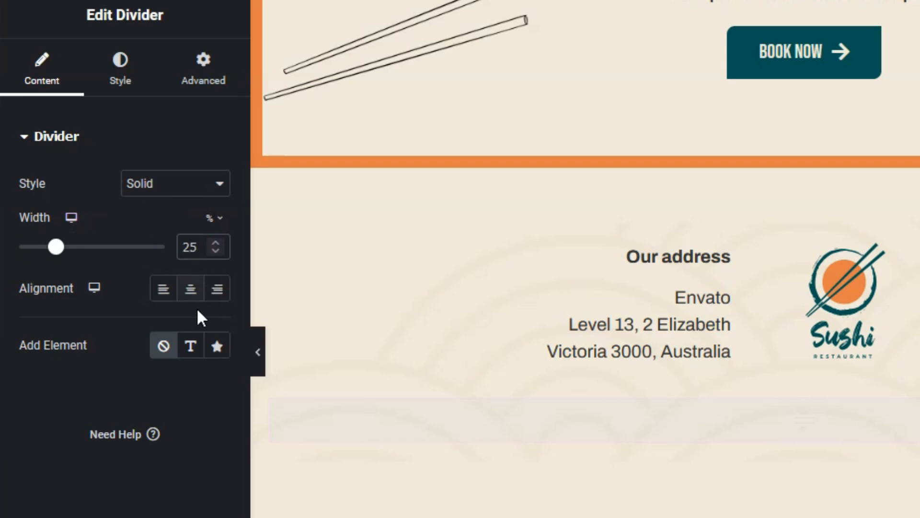
pyautogui.click(190, 293)
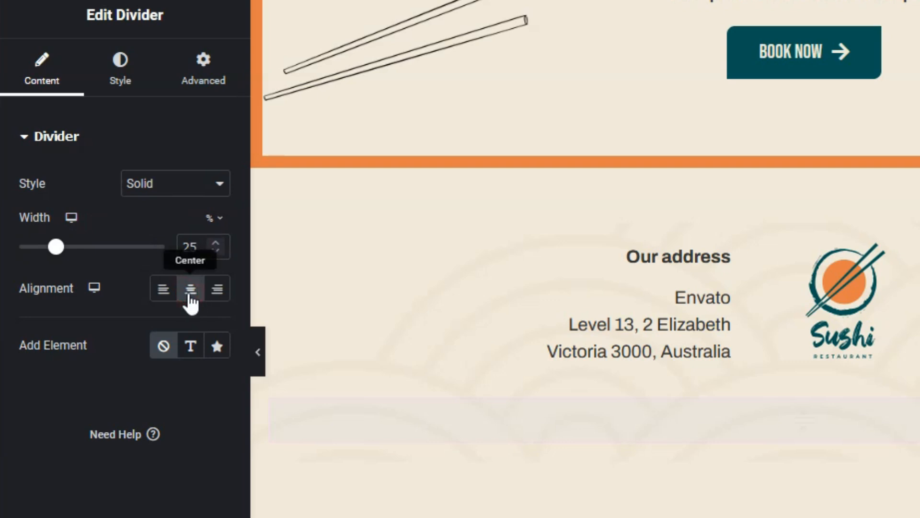
# Step: Lower the opacity of the divider's black color and set the divider's alignment to center
pyautogui.click(133, 68)
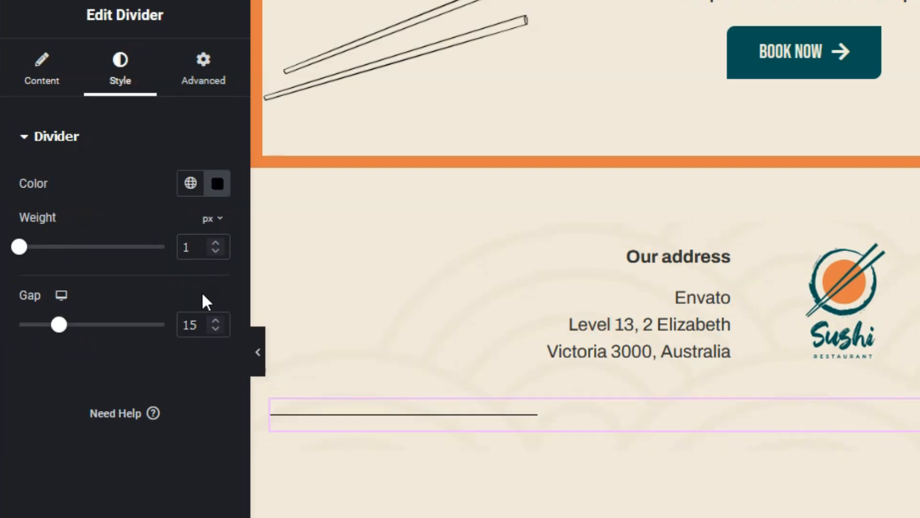
pyautogui.click(217, 183)
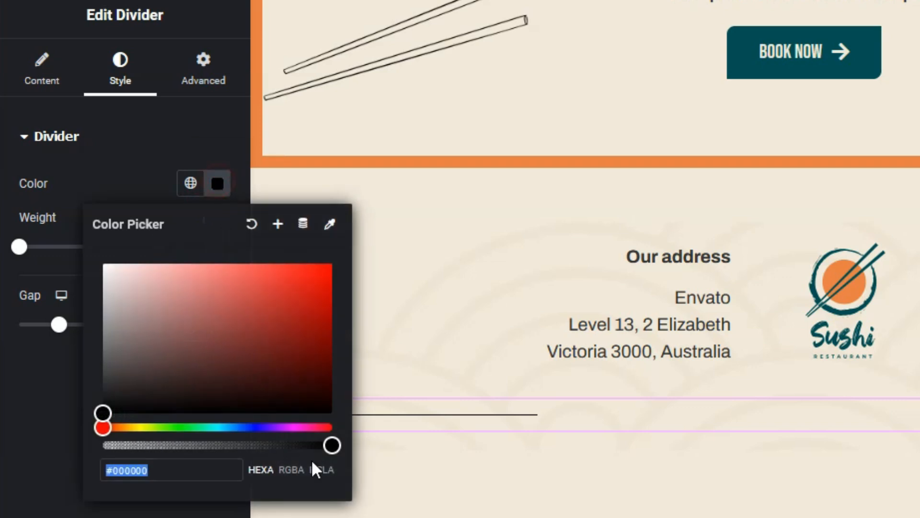
pyautogui.moveTo(333, 446); pyautogui.dragTo(195, 457)
pyautogui.click(133, 159)
pyautogui.click(42, 82)
pyautogui.click(190, 291)
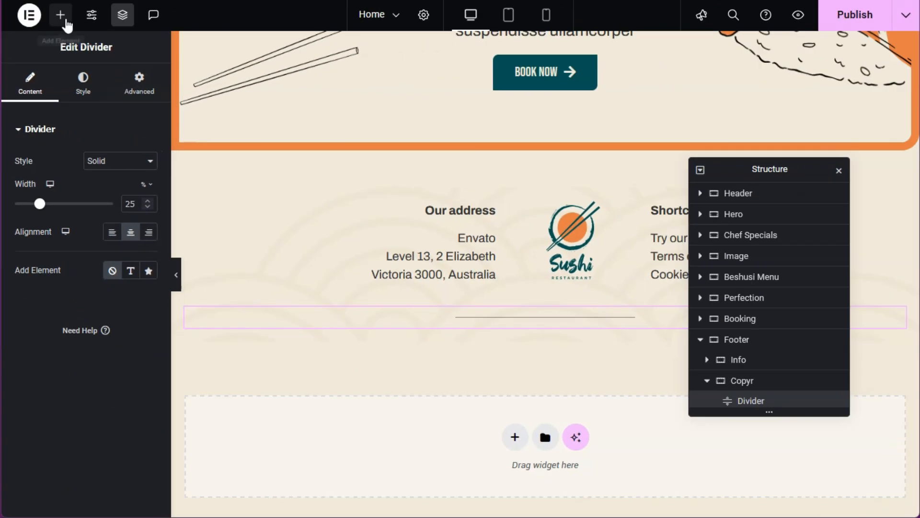
# Step: Add a Social Icons widget below the divider in the Copyr container
pyautogui.click(60, 14)
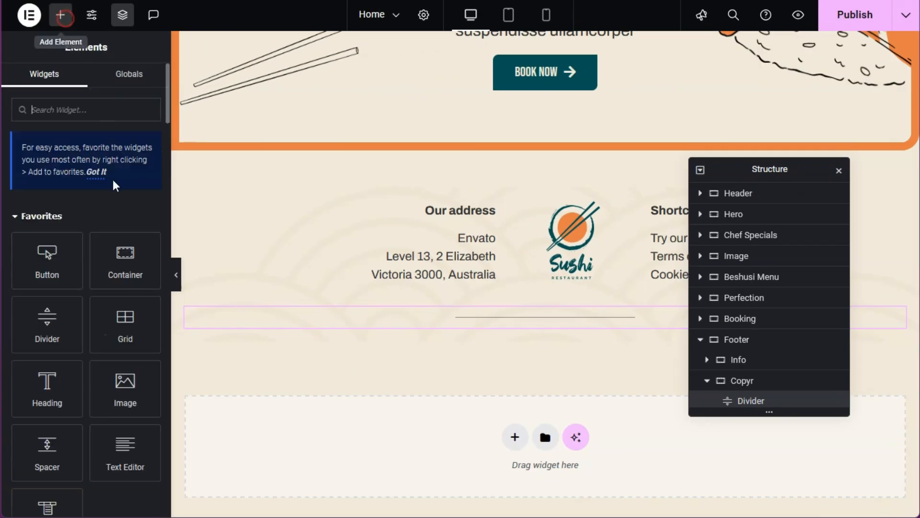
pyautogui.scroll(-5, 113, 179)
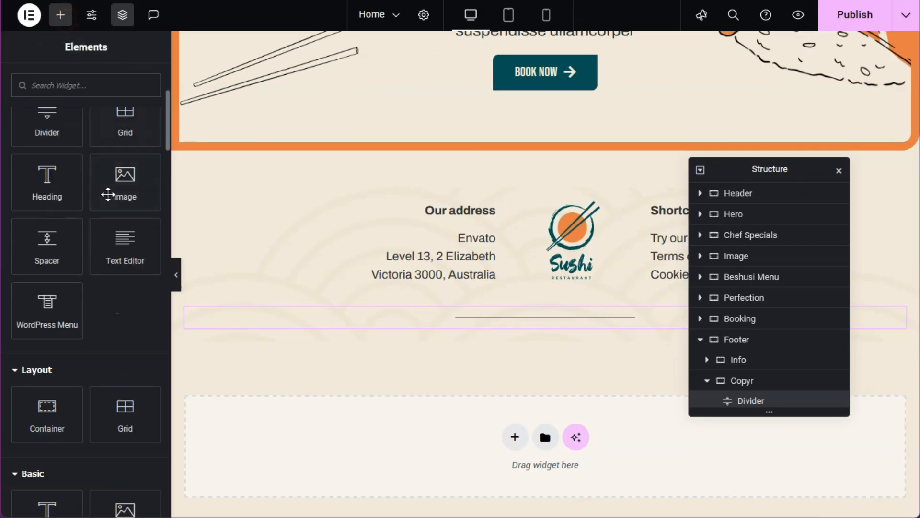
pyautogui.click(66, 90)
pyautogui.write('soci')
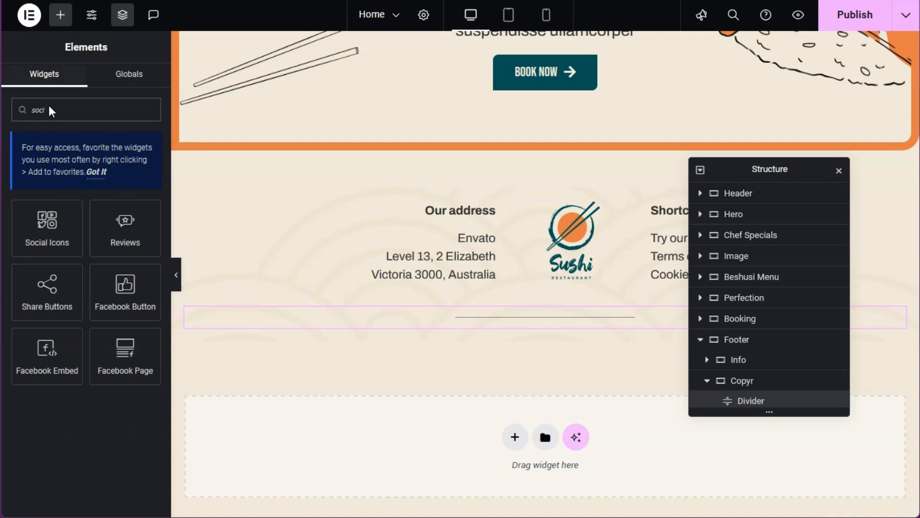
pyautogui.click(47, 227)
# Step: Give the social icons custom colors: a fully transparent primary color and the global Accent color as secondary
pyautogui.click(86, 85)
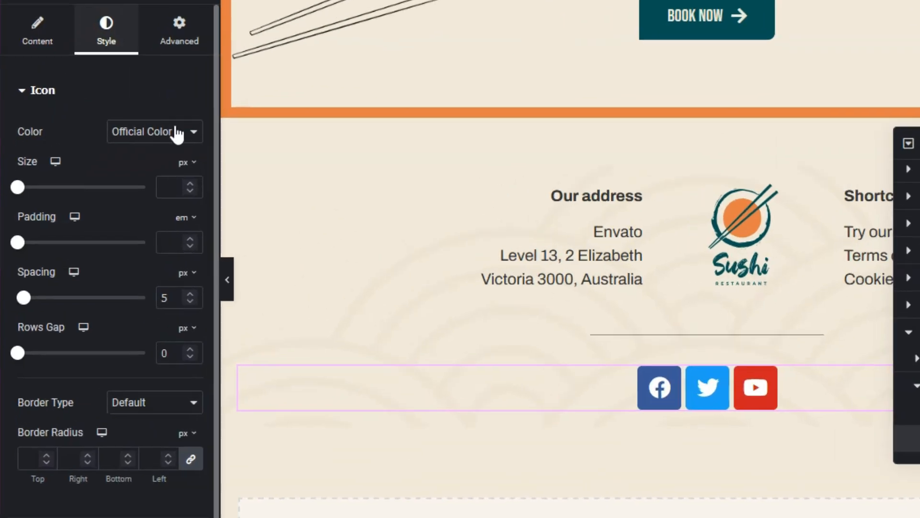
pyautogui.click(177, 134)
pyautogui.click(146, 172)
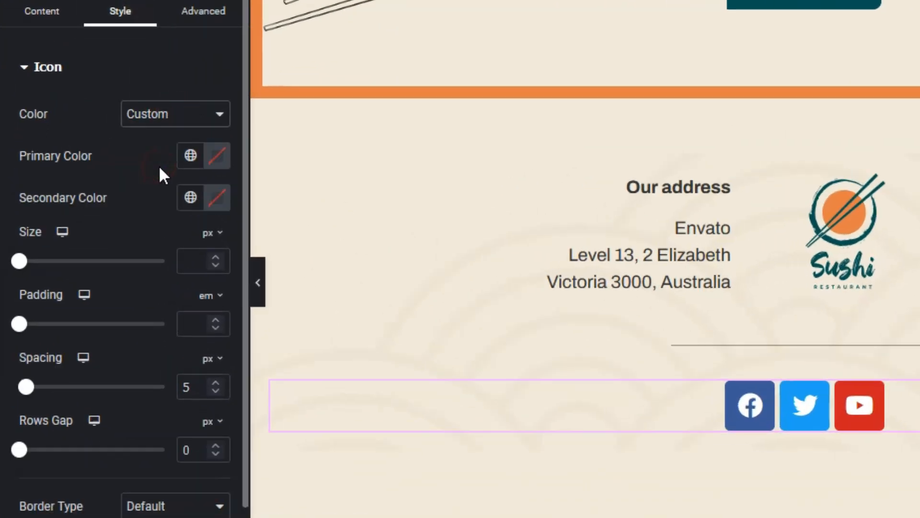
pyautogui.click(217, 156)
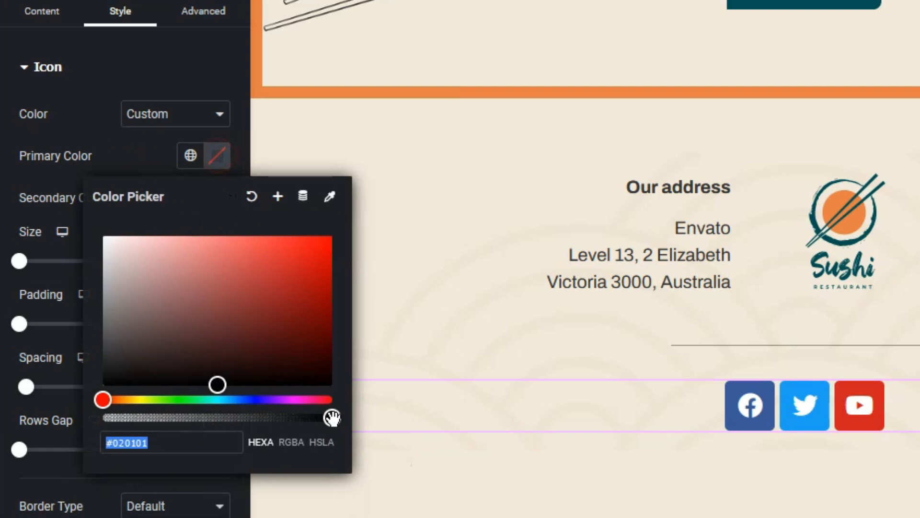
pyautogui.moveTo(331, 418); pyautogui.dragTo(85, 424)
pyautogui.click(49, 128)
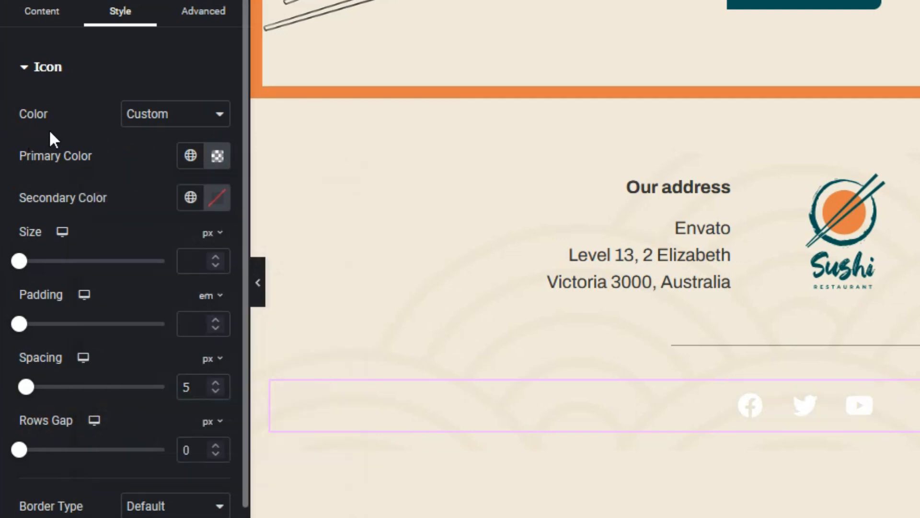
pyautogui.click(199, 202)
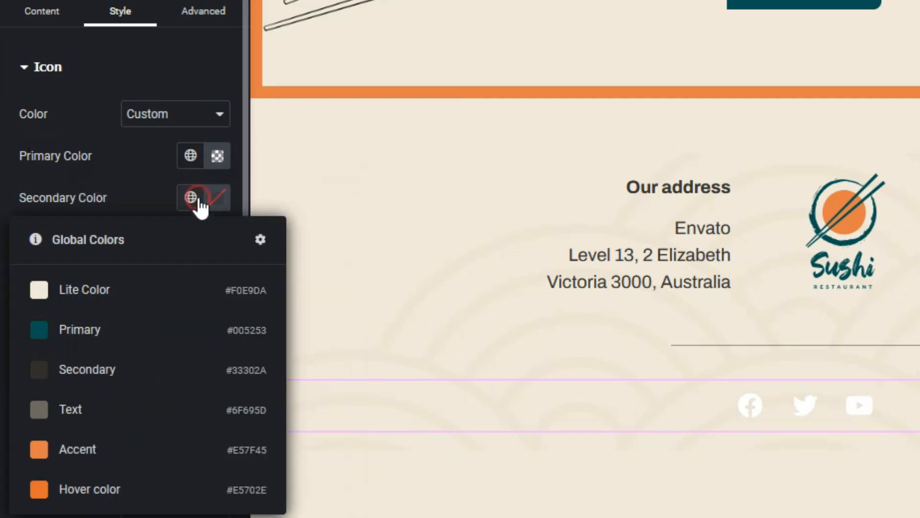
pyautogui.click(126, 456)
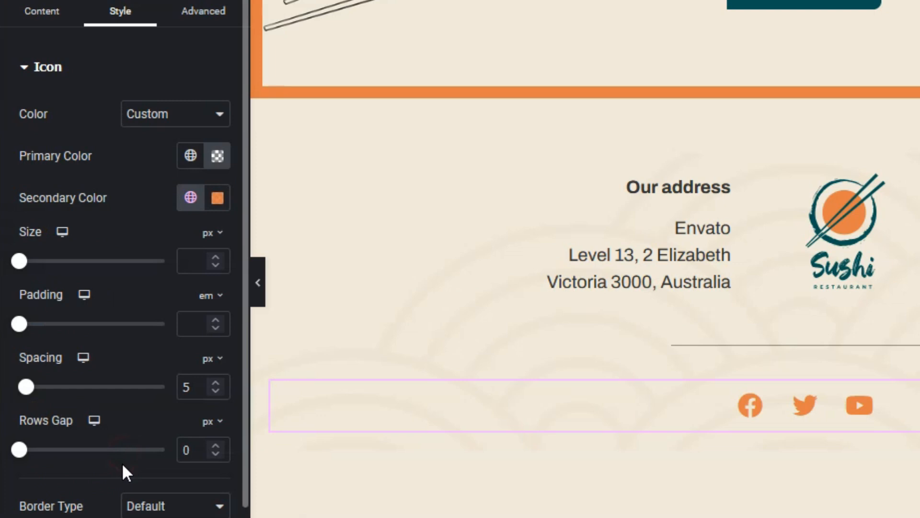
# Step: Add a text widget below the icons reading "© 2024 Betheme by Muffin group | All Rights Reserved Recreated by Focus Digital Design | Powered by WordPress"
pyautogui.click(61, 17)
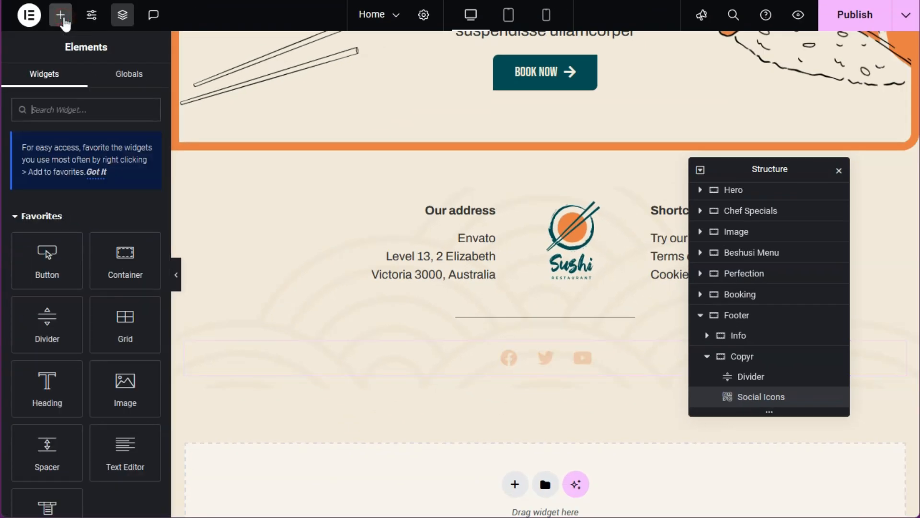
pyautogui.moveTo(138, 452); pyautogui.dragTo(333, 388)
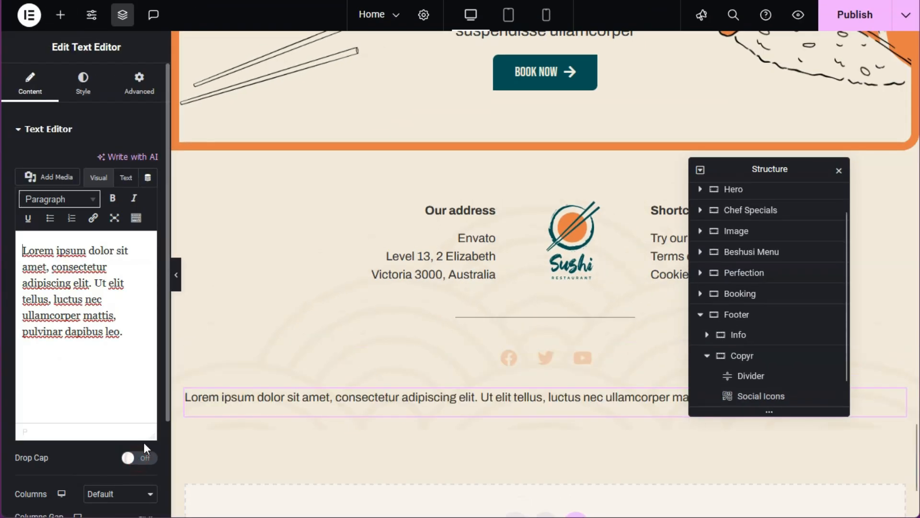
pyautogui.click(129, 334)
pyautogui.hotkey('ctrl', 'a')
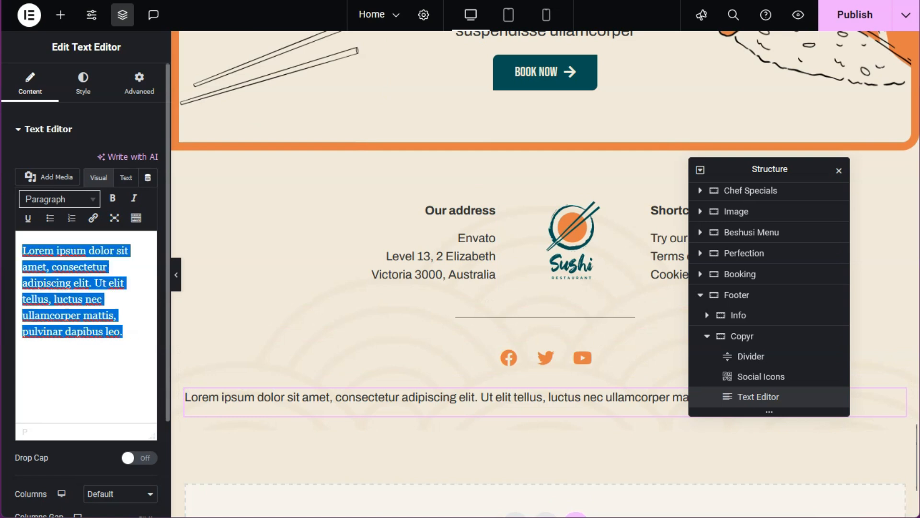
pyautogui.write('© 2024 Betheme by Muffin group | All Rights Reserved Recreated by Focus Digital Design | Powered by WordPress')
# Step: Center the copyright text, set its font size to 16 px and preview the footer
pyautogui.click(83, 82)
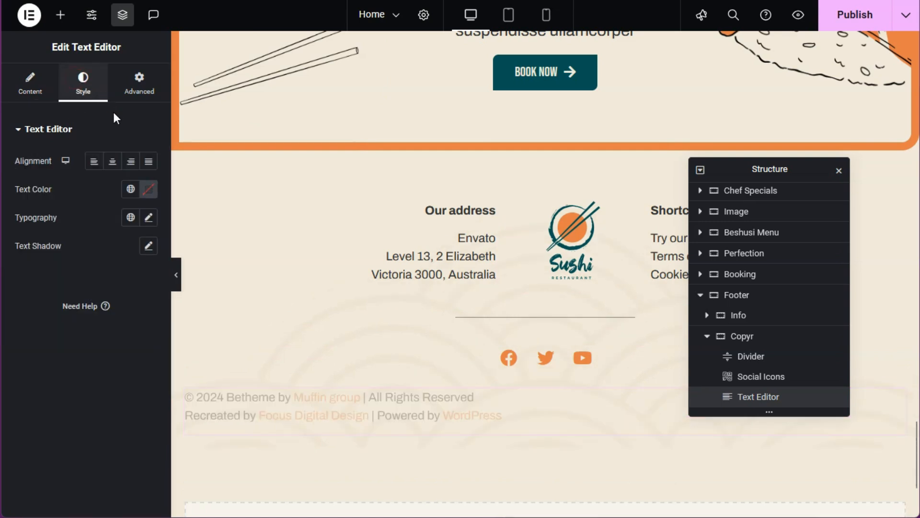
pyautogui.click(113, 163)
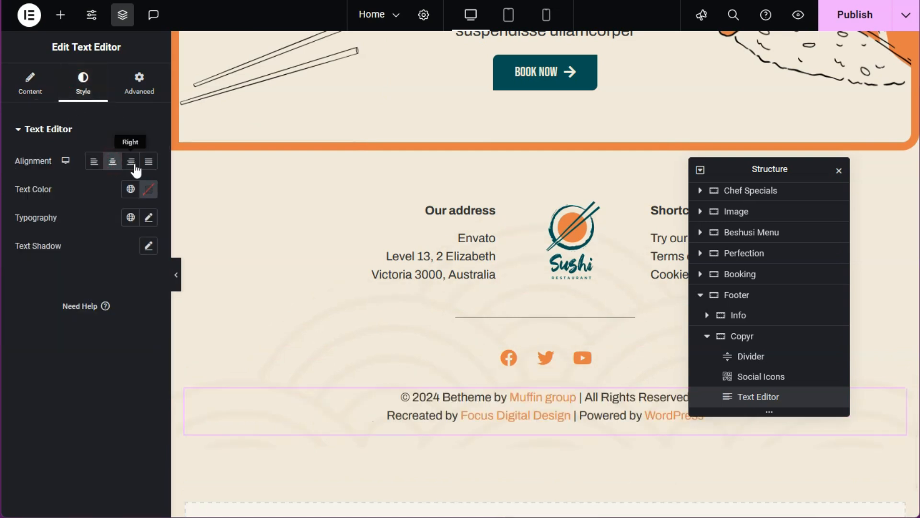
pyautogui.click(149, 218)
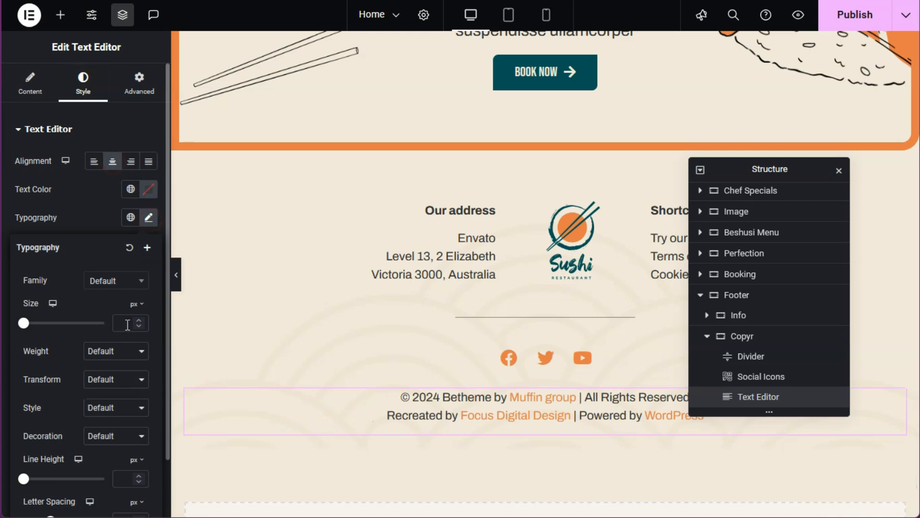
pyautogui.write('16')
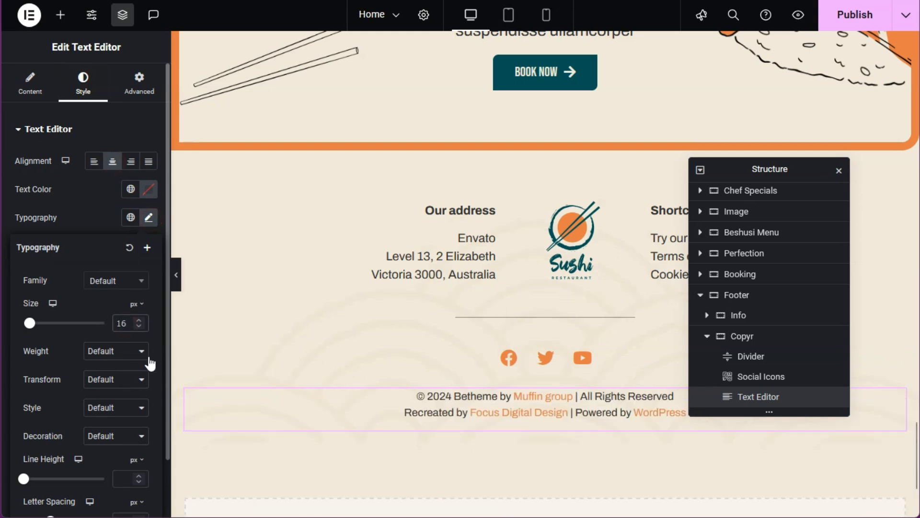
pyautogui.hotkey('ctrl', 'p')
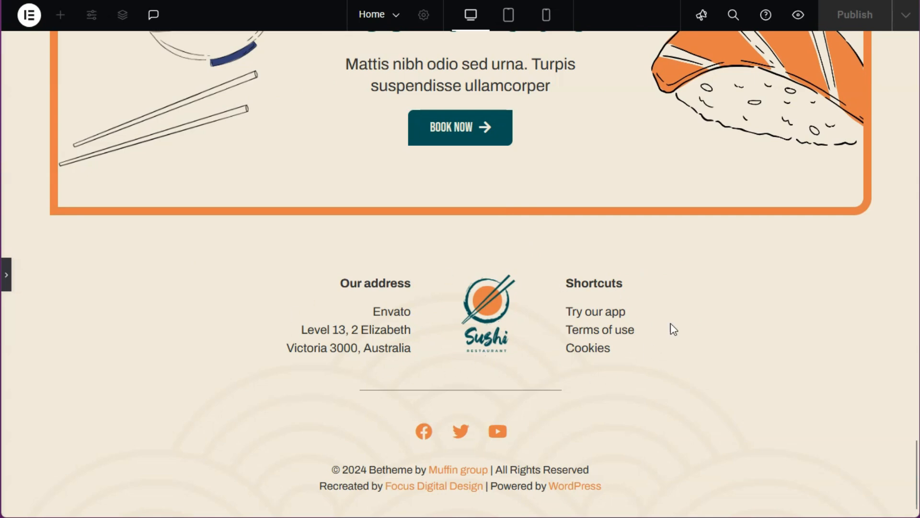
pyautogui.hotkey('ctrl', 'p')
# Step: Give the address text in the Info container a custom width of 40%
pyautogui.click(748, 317)
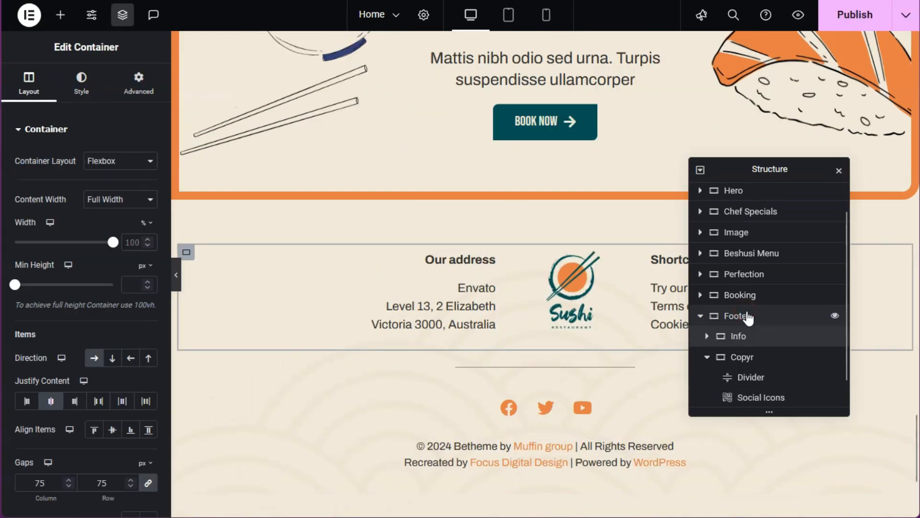
pyautogui.click(707, 337)
pyautogui.scroll(-2, 708, 341)
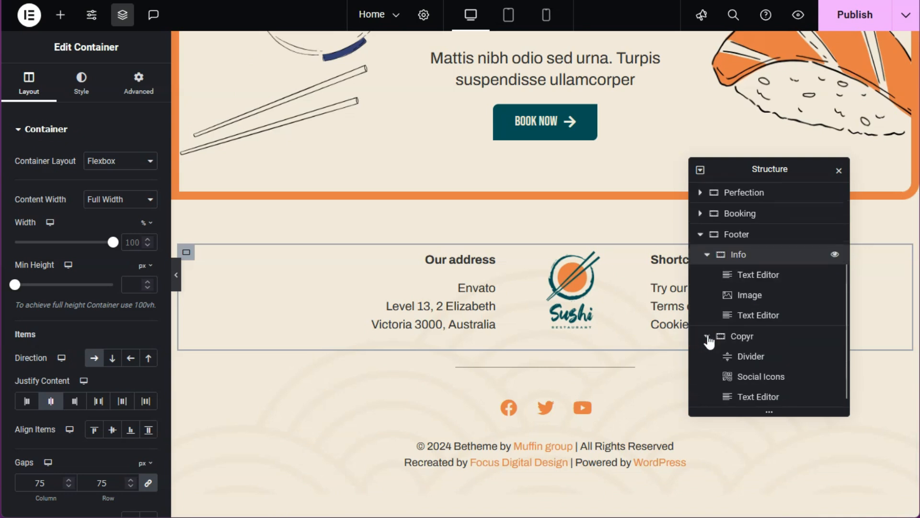
pyautogui.click(762, 282)
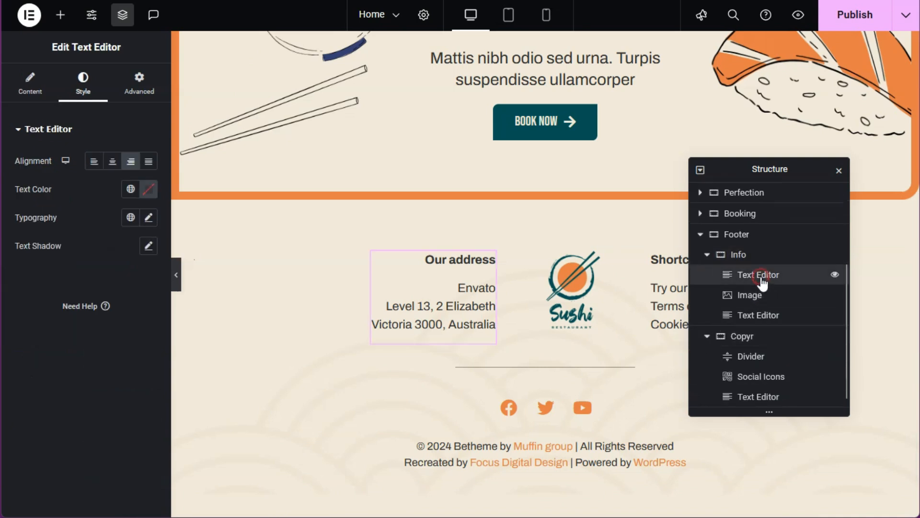
pyautogui.click(139, 79)
pyautogui.scroll(-2, 134, 160)
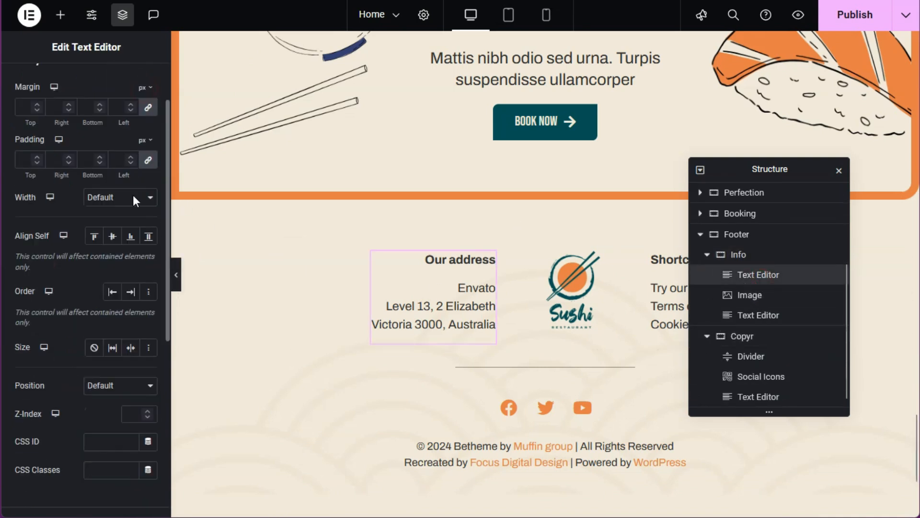
pyautogui.click(123, 200)
pyautogui.click(113, 258)
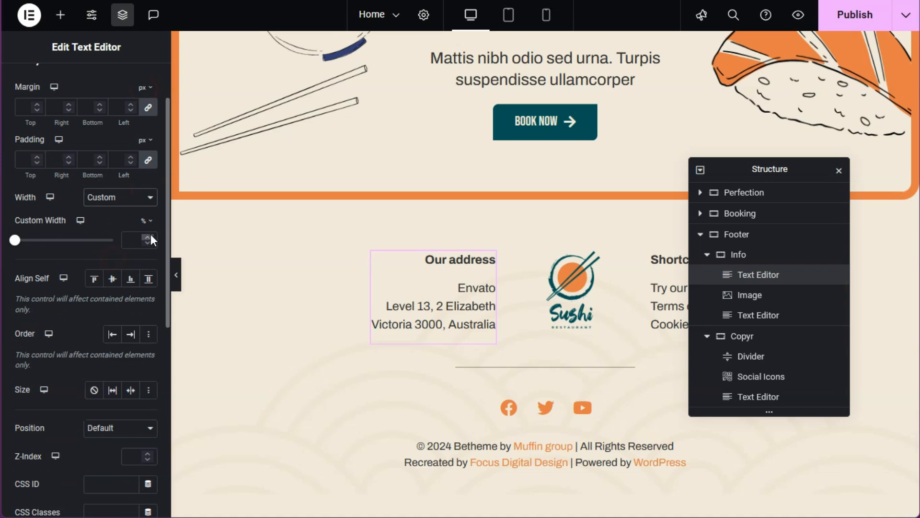
pyautogui.write('40')
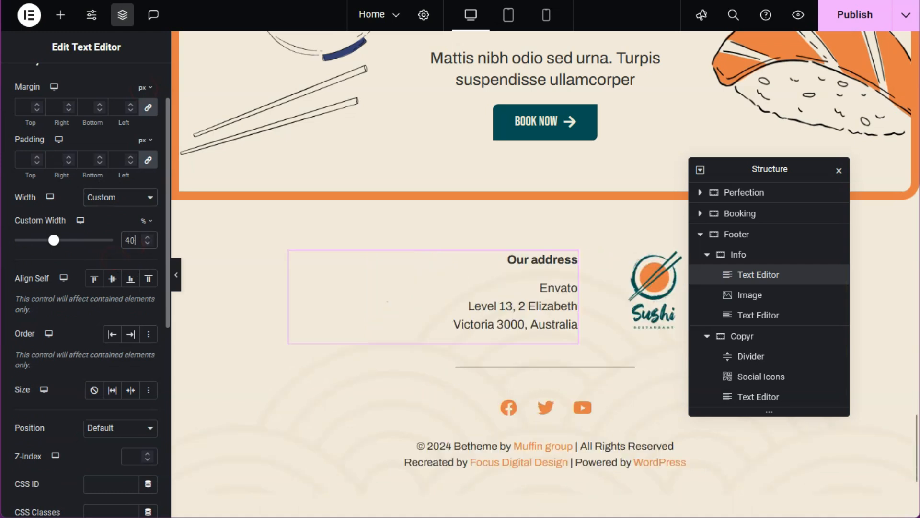
# Step: Give the Shortcuts text in the Info container a custom width of 40% and preview the footer
pyautogui.click(762, 315)
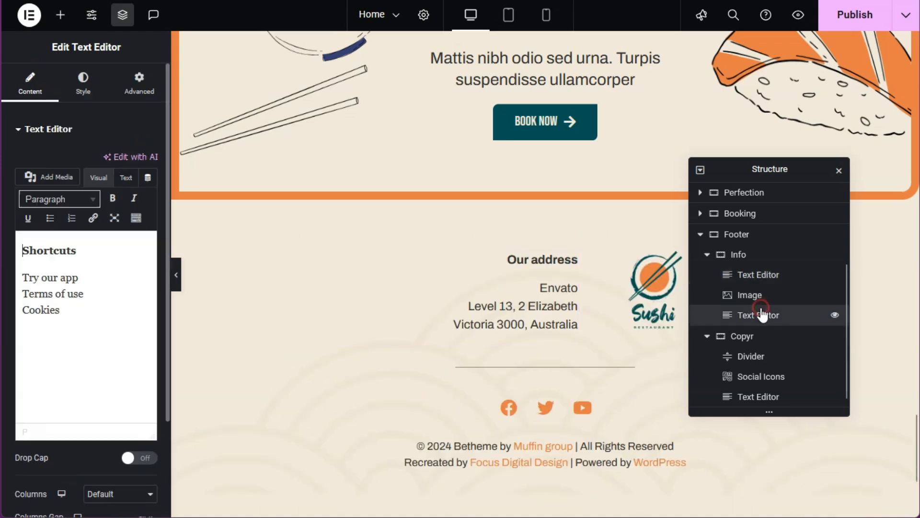
pyautogui.click(139, 84)
pyautogui.scroll(-2, 129, 197)
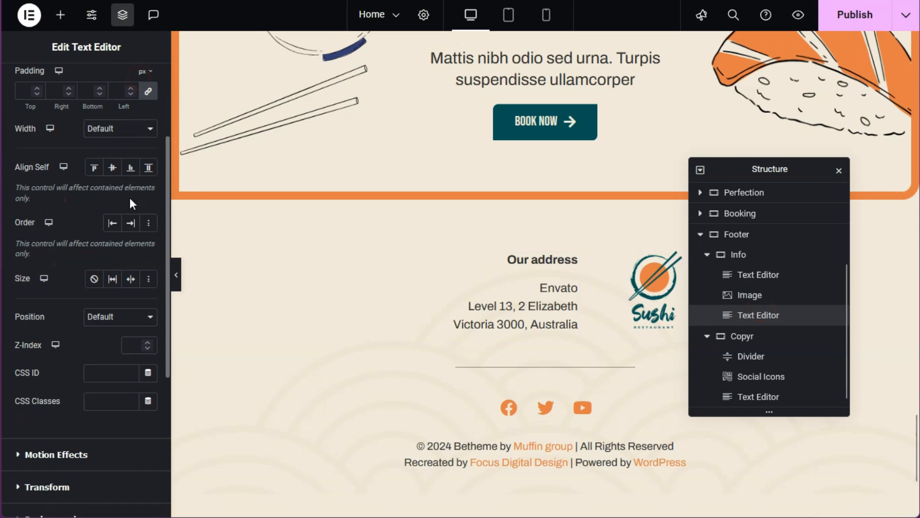
pyautogui.click(123, 132)
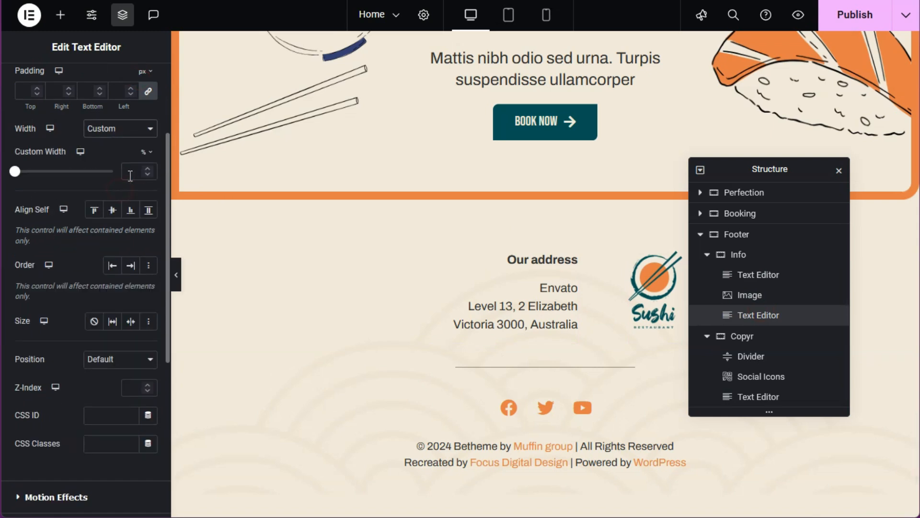
pyautogui.write('40')
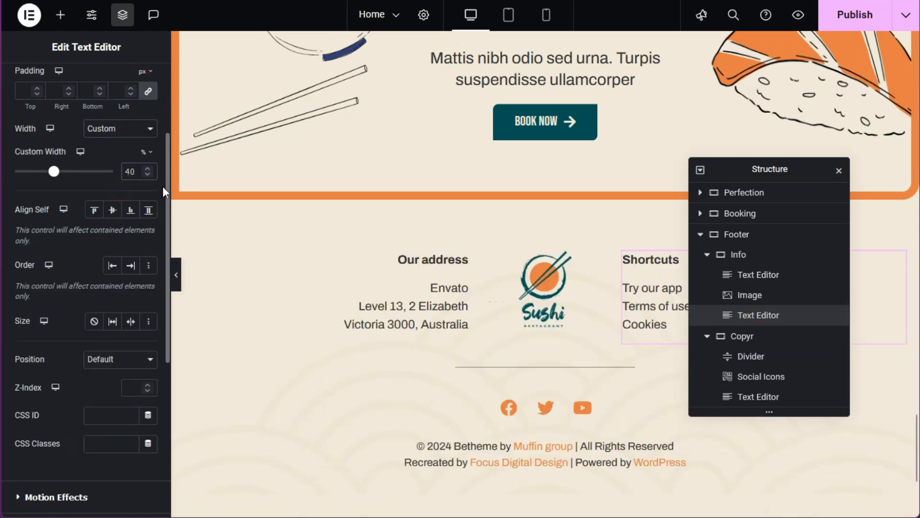
pyautogui.click(176, 282)
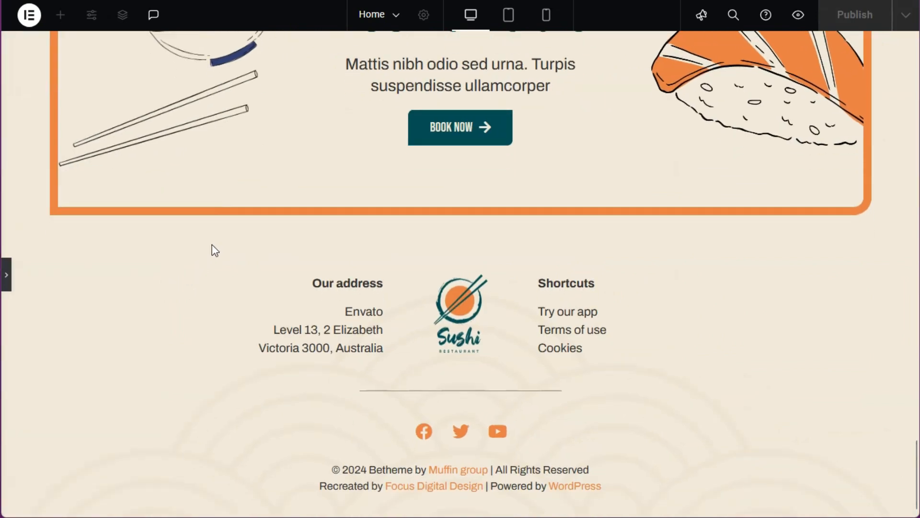
pyautogui.click(5, 274)
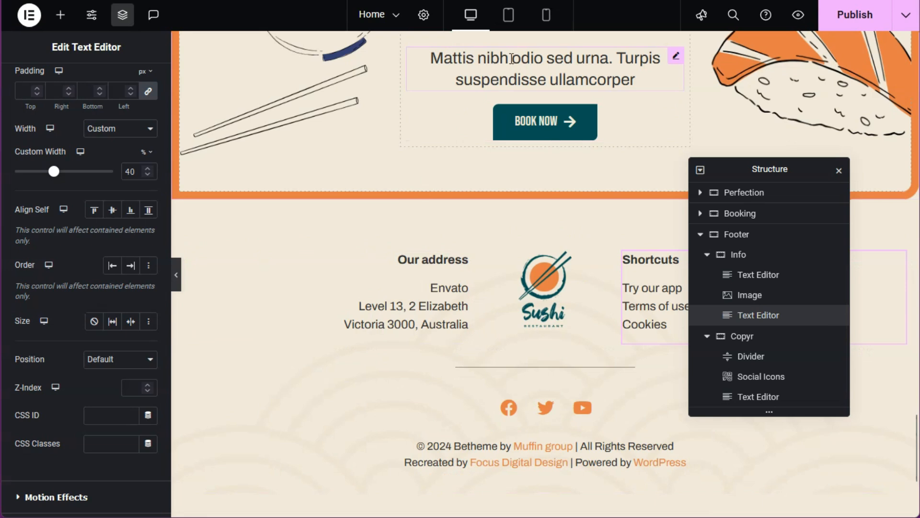
# Step: Check the footer's layout in the tablet portrait view
pyautogui.click(509, 14)
pyautogui.moveTo(749, 170); pyautogui.dragTo(780, 168)
pyautogui.scroll(-2, 647, 212)
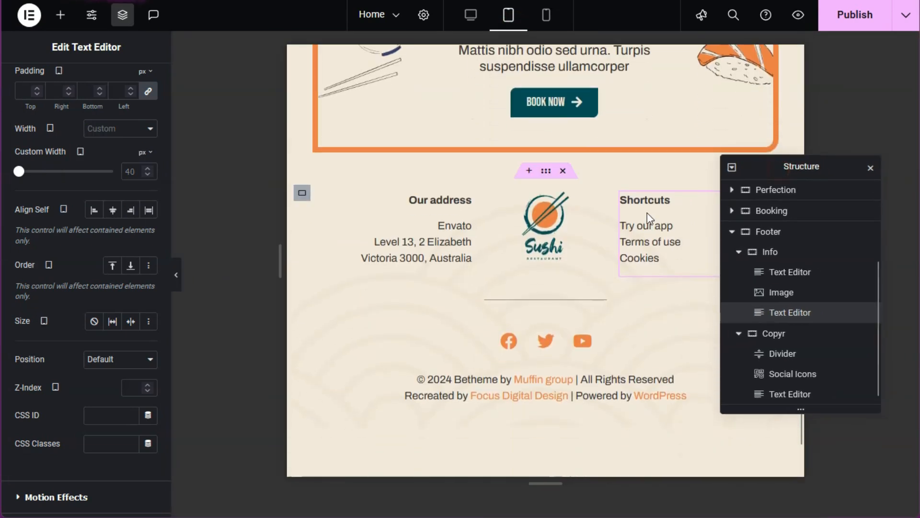
# Step: In the mobile portrait view, set the order of the Info container's logo image to Start
pyautogui.click(546, 19)
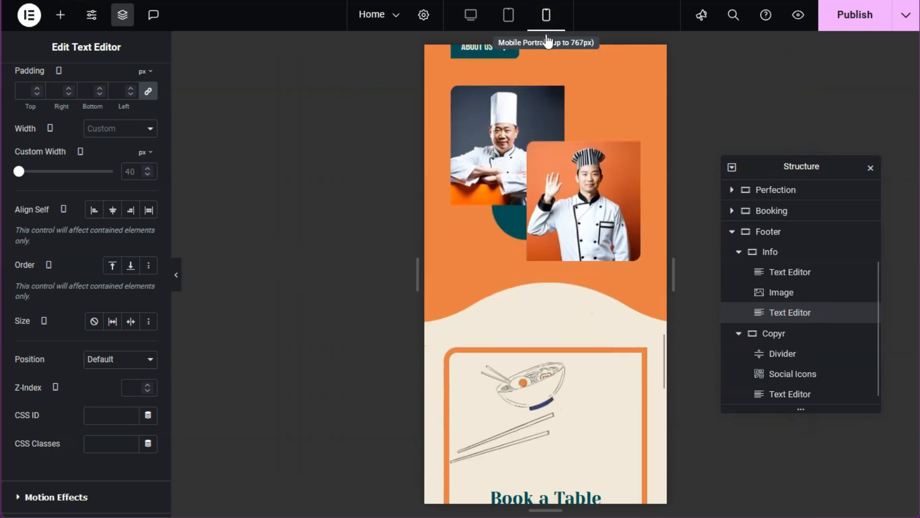
pyautogui.scroll(-6, 575, 169)
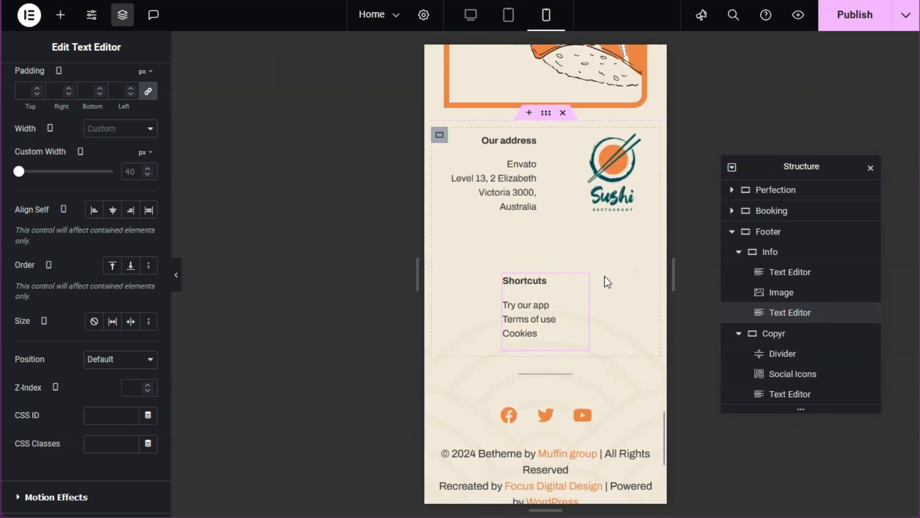
pyautogui.click(781, 252)
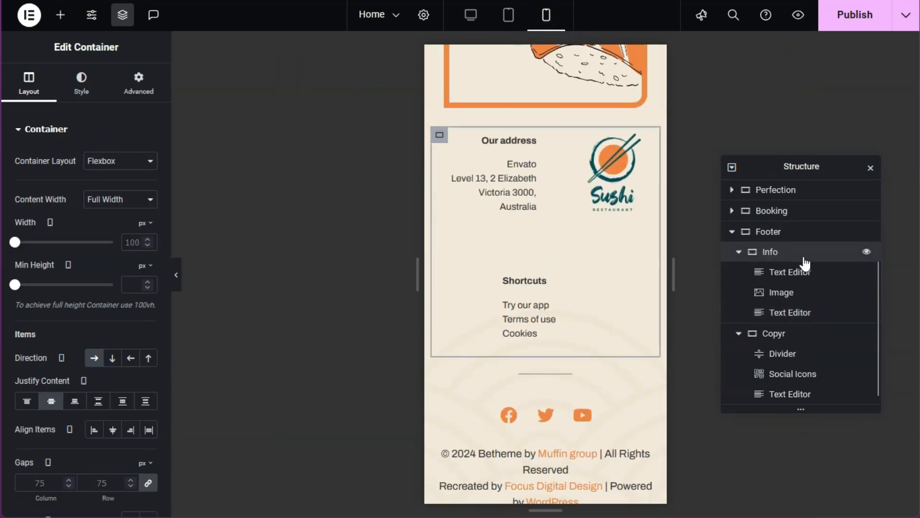
pyautogui.click(794, 296)
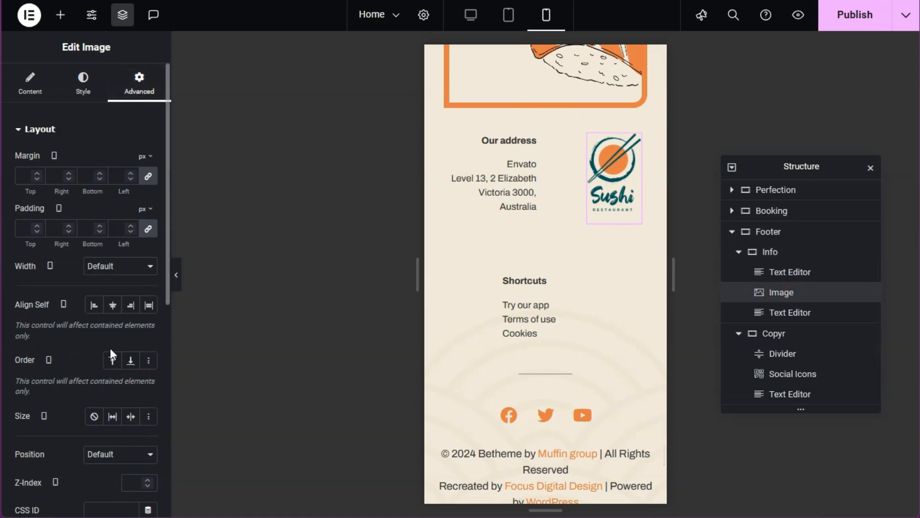
pyautogui.click(110, 361)
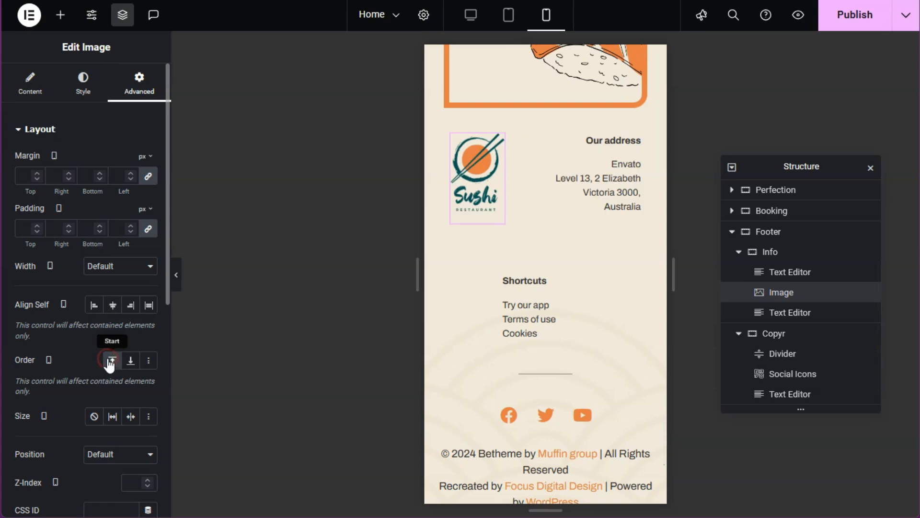
# Step: Set the Info container's column and row gaps to 0 px for the mobile view
pyautogui.click(777, 252)
pyautogui.click(38, 485)
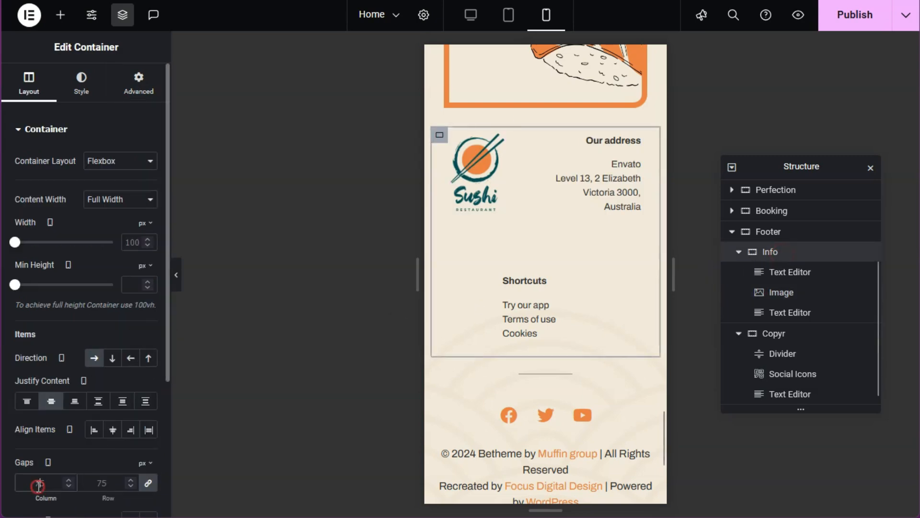
pyautogui.write('0')
# Step: Center-align the address text and the Shortcuts text in the Info container for the mobile view
pyautogui.click(790, 272)
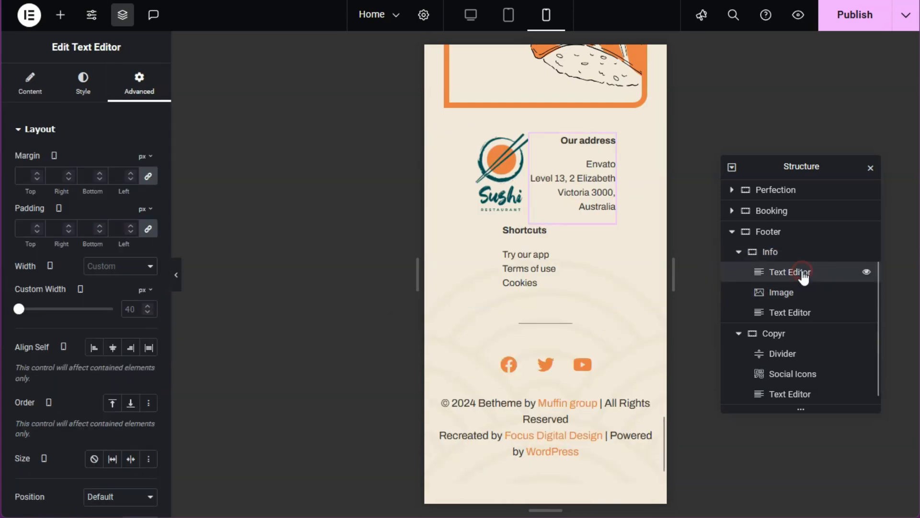
pyautogui.click(84, 85)
pyautogui.click(112, 161)
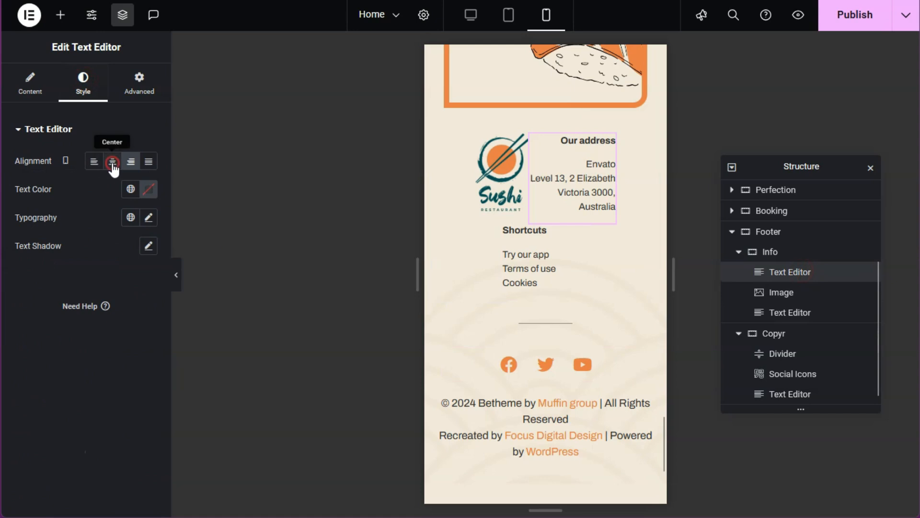
pyautogui.click(774, 312)
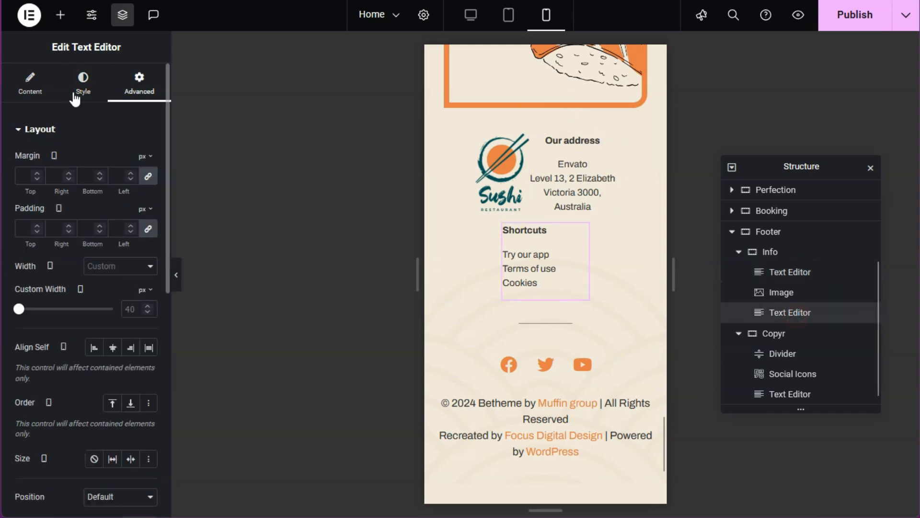
pyautogui.click(83, 83)
pyautogui.click(113, 163)
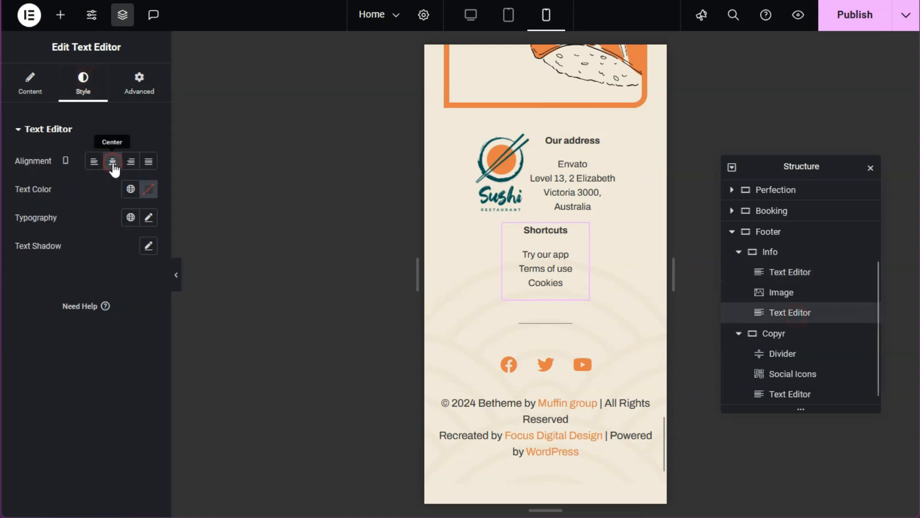
# Step: Stack the Info container's items in a vertical column and center-align them for mobile
pyautogui.click(771, 253)
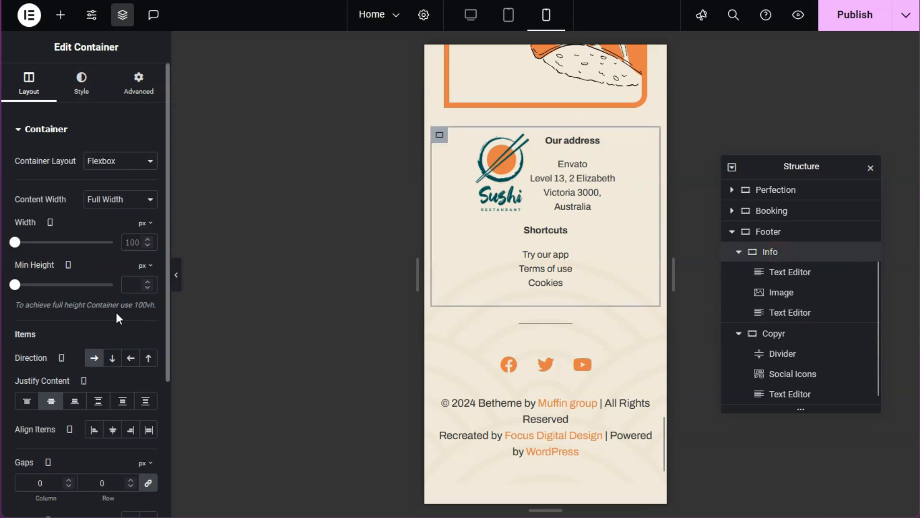
pyautogui.click(113, 358)
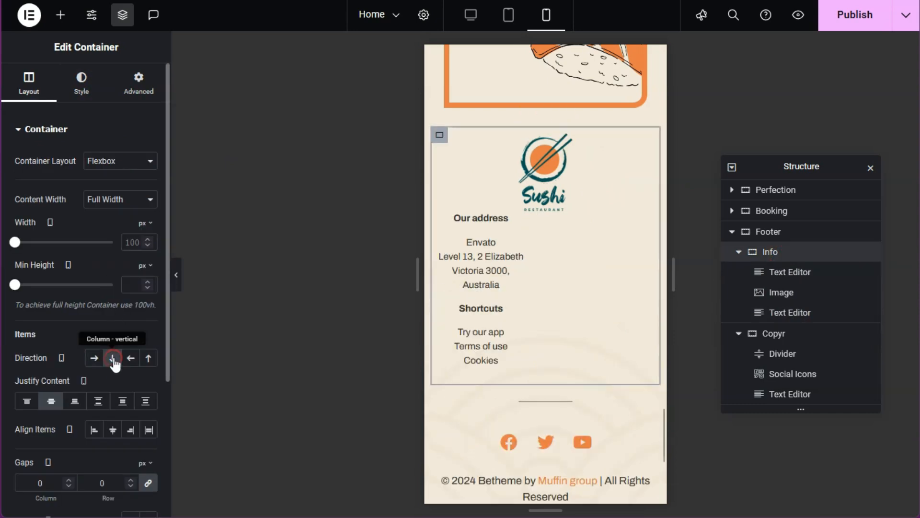
pyautogui.click(113, 430)
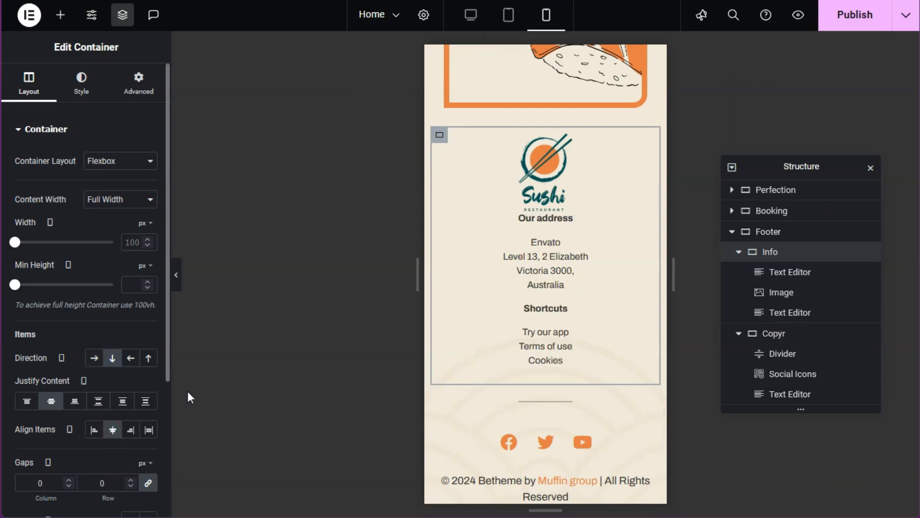
# Step: Give the footer's logo image an unlinked bottom margin of 20 px for mobile and preview the footer
pyautogui.click(784, 292)
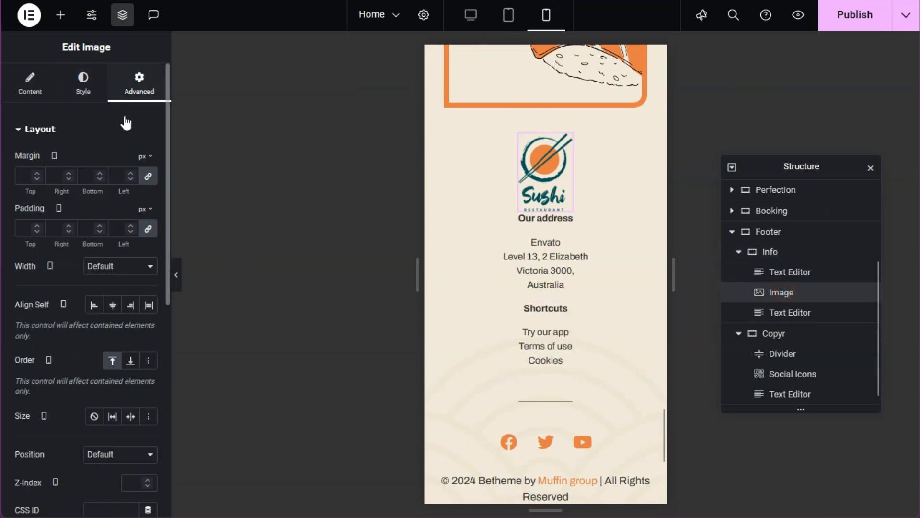
pyautogui.click(148, 176)
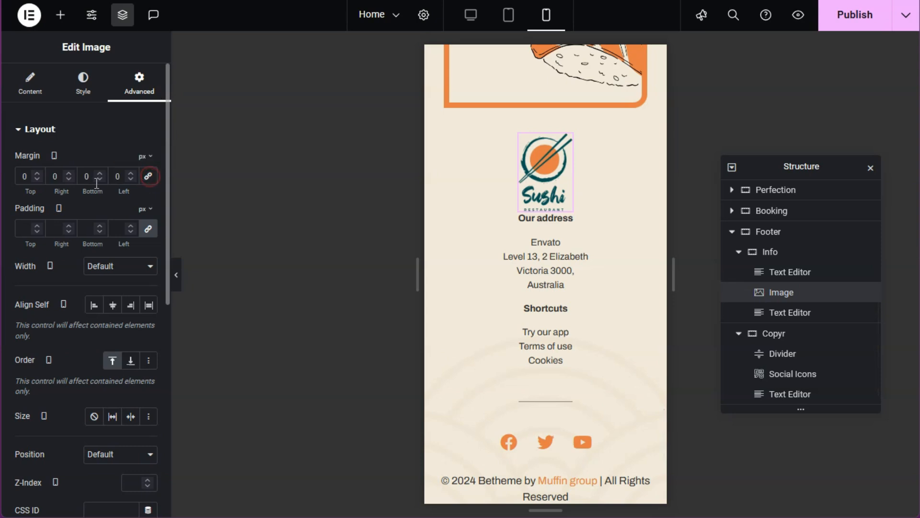
pyautogui.write('2')
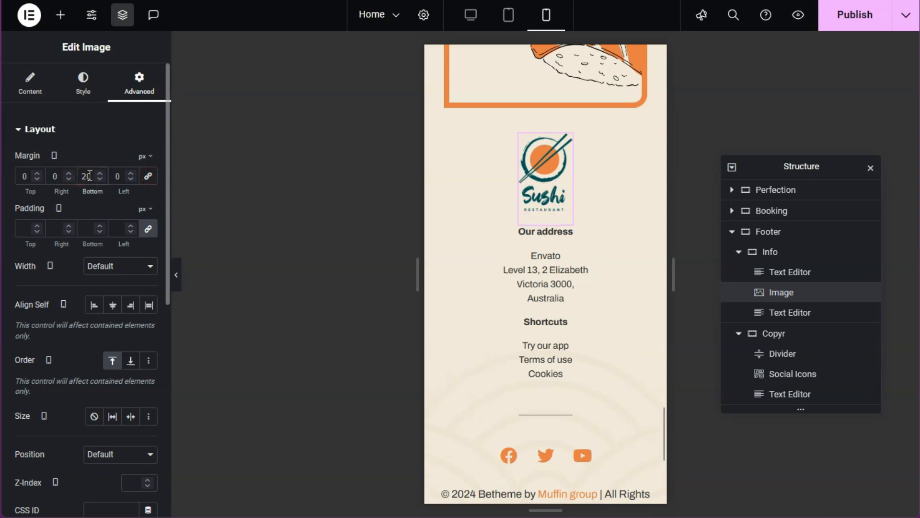
pyautogui.click(177, 283)
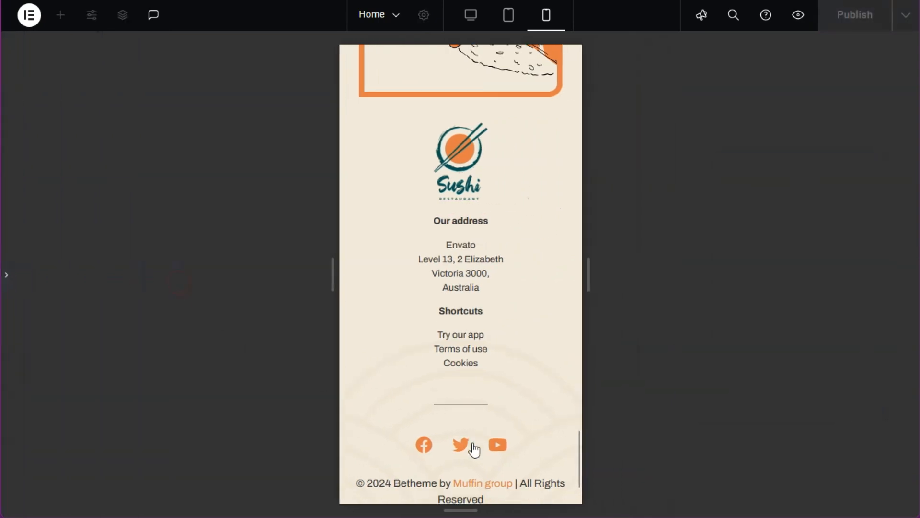
pyautogui.scroll(-2, 475, 450)
pyautogui.hotkey('ctrl', 'shift', 'p')
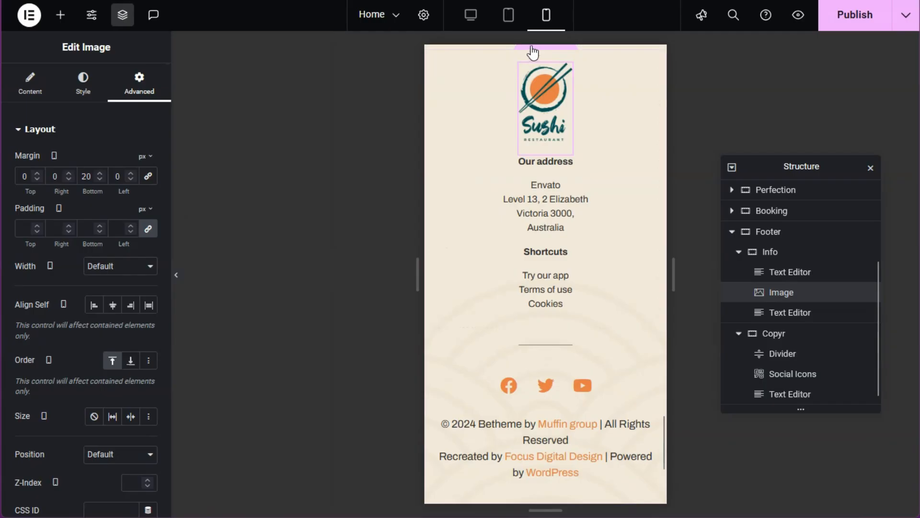
# Step: Set the footer divider's gap to 10 px in the tablet portrait view and 0 px in the mobile portrait view
pyautogui.click(545, 346)
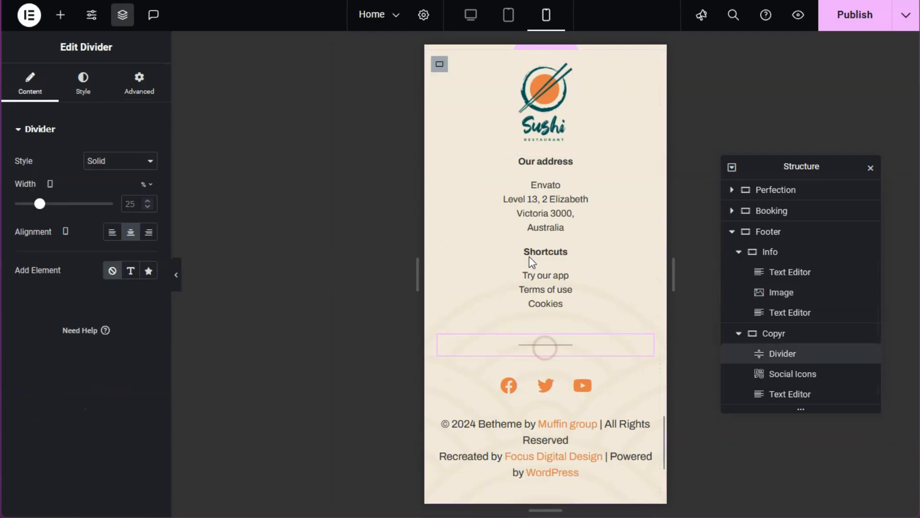
pyautogui.click(509, 18)
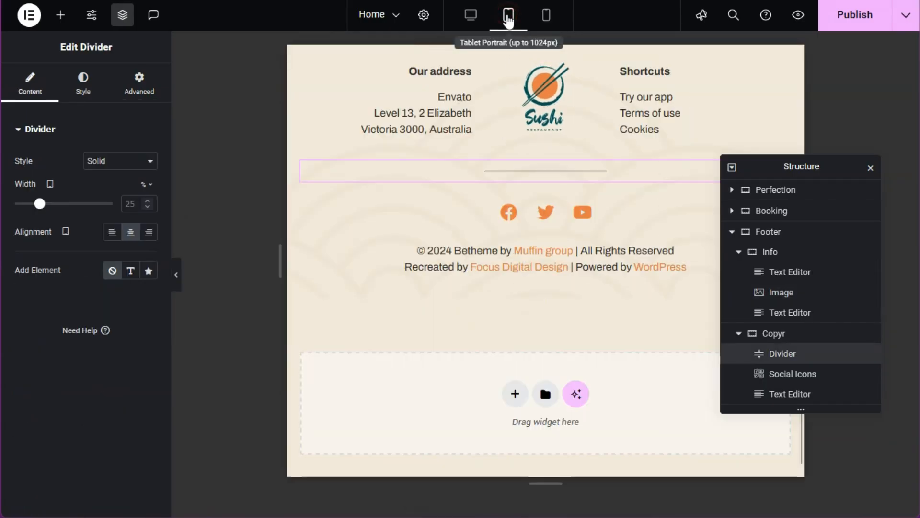
pyautogui.click(88, 89)
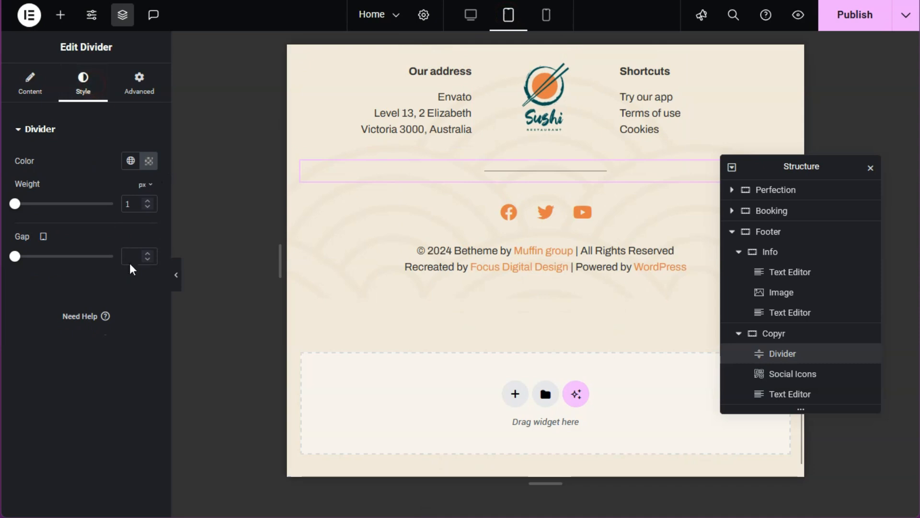
pyautogui.click(156, 255)
pyautogui.write('10')
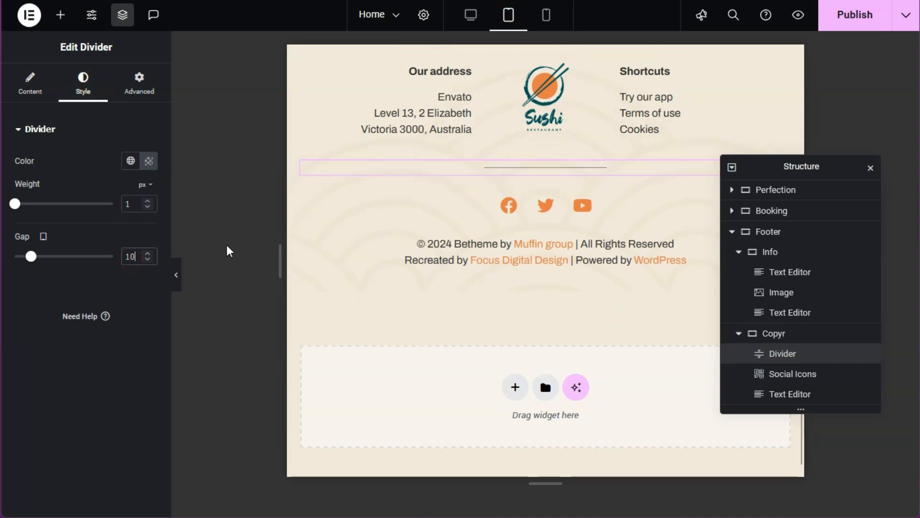
pyautogui.click(546, 16)
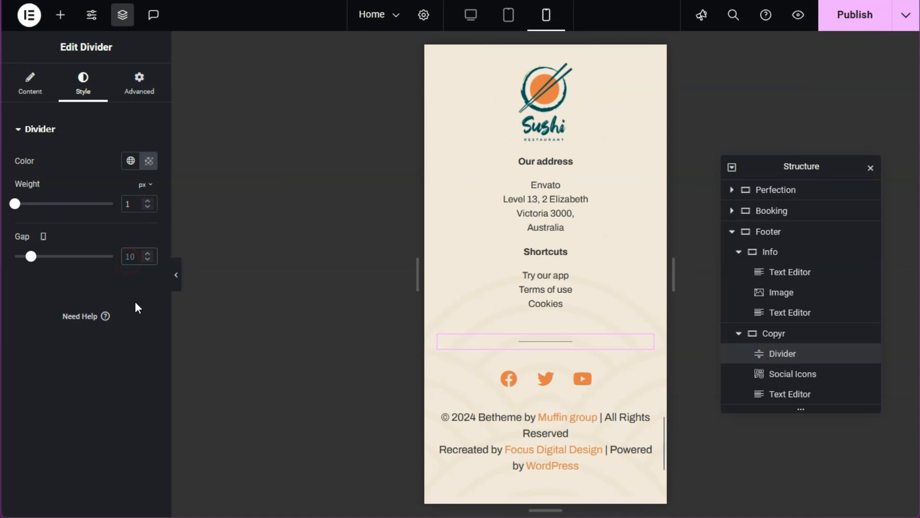
pyautogui.write('0')
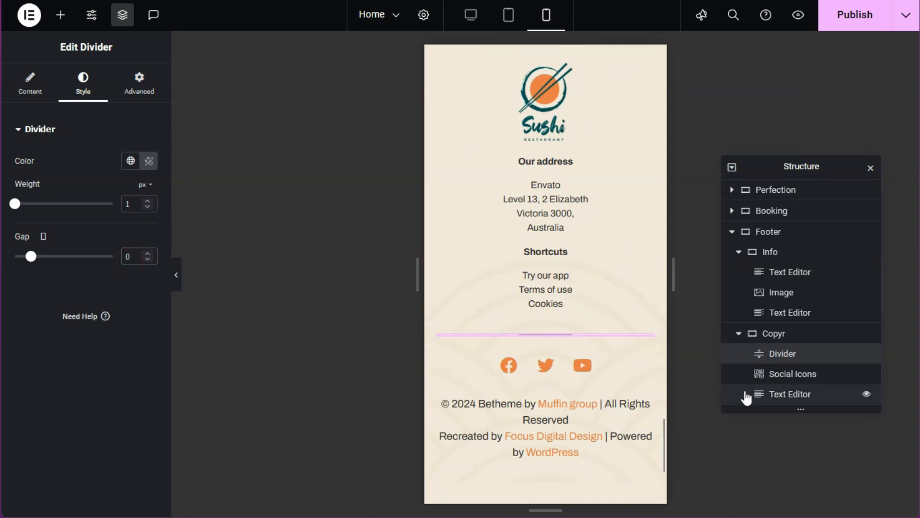
# Step: Set the copyright text's font size to 12 px for mobile and 14 px for tablet
pyautogui.click(753, 394)
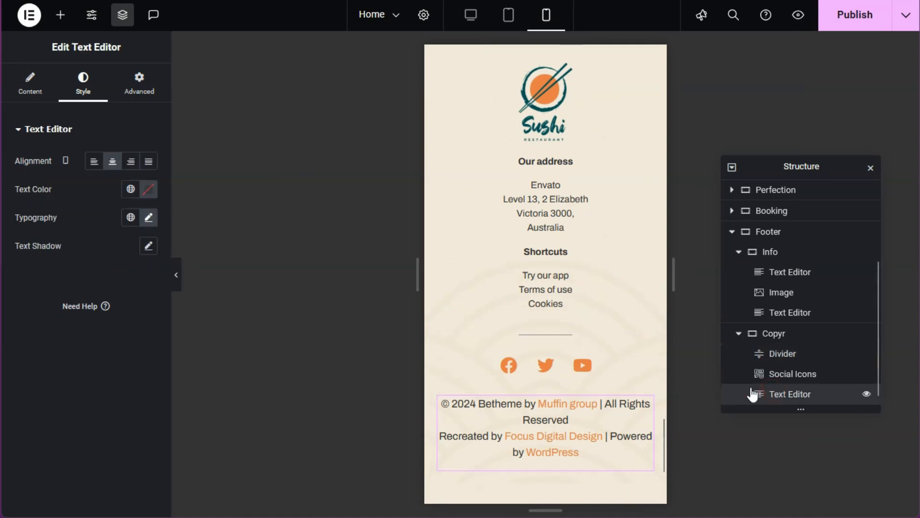
pyautogui.click(149, 218)
pyautogui.write('12')
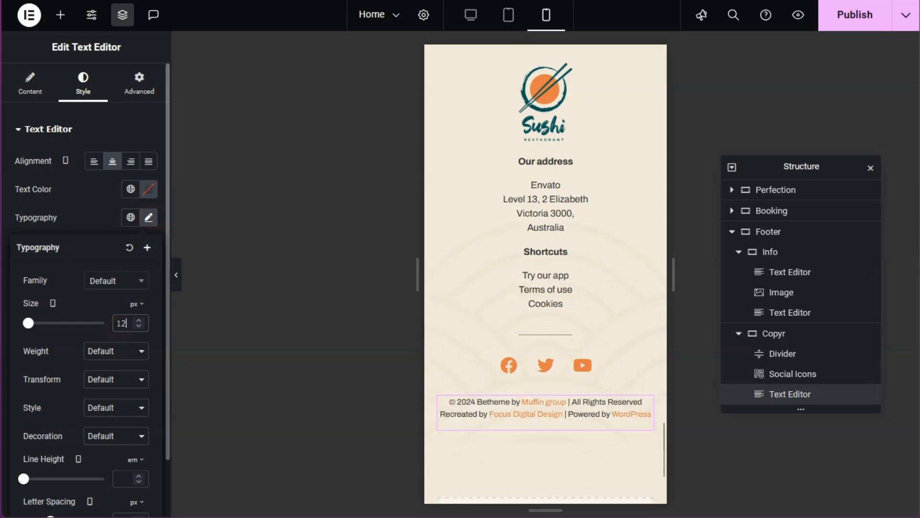
pyautogui.click(509, 15)
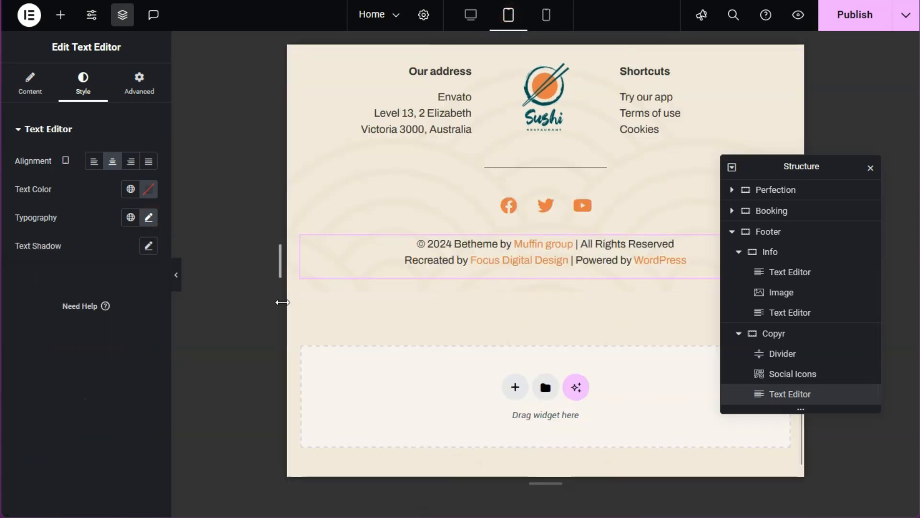
pyautogui.click(149, 217)
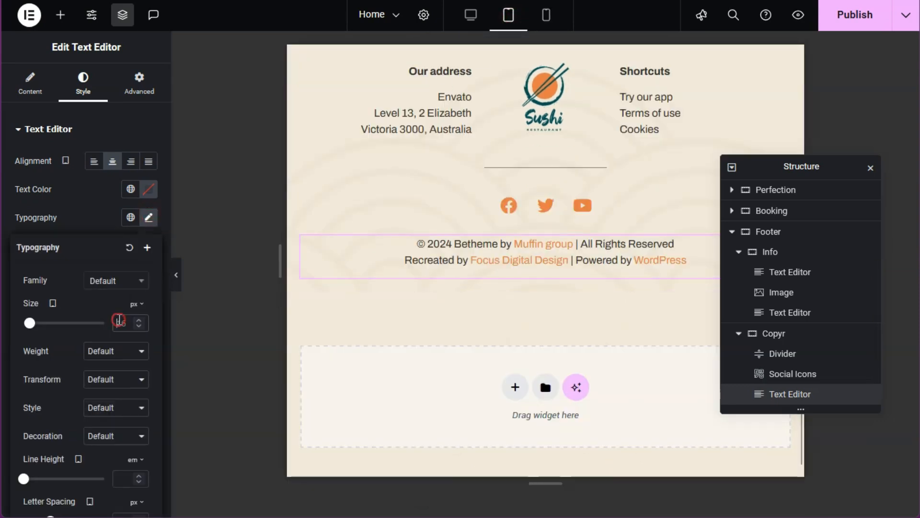
pyautogui.write('14')
# Step: Preview the footer in the desktop, tablet and mobile views, and review the page's Header and Footer containers in the editor
pyautogui.hotkey('ctrl', 'p')
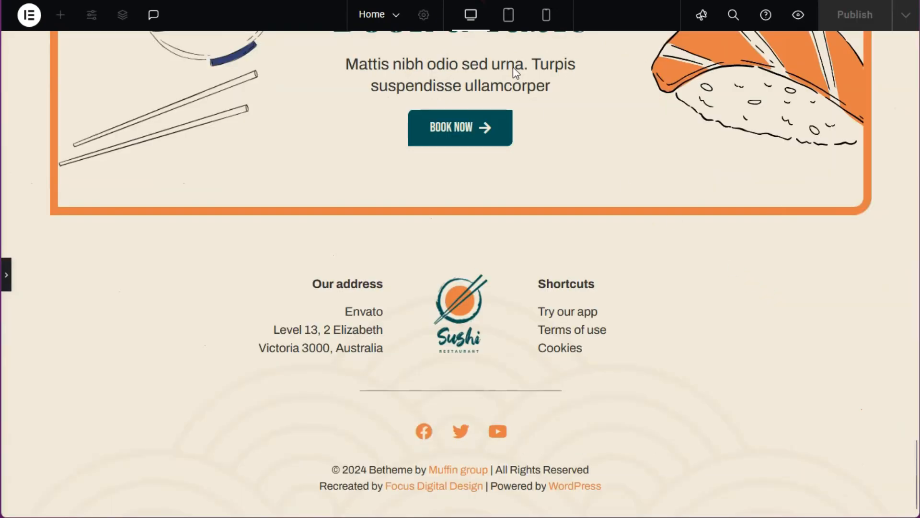
pyautogui.click(508, 15)
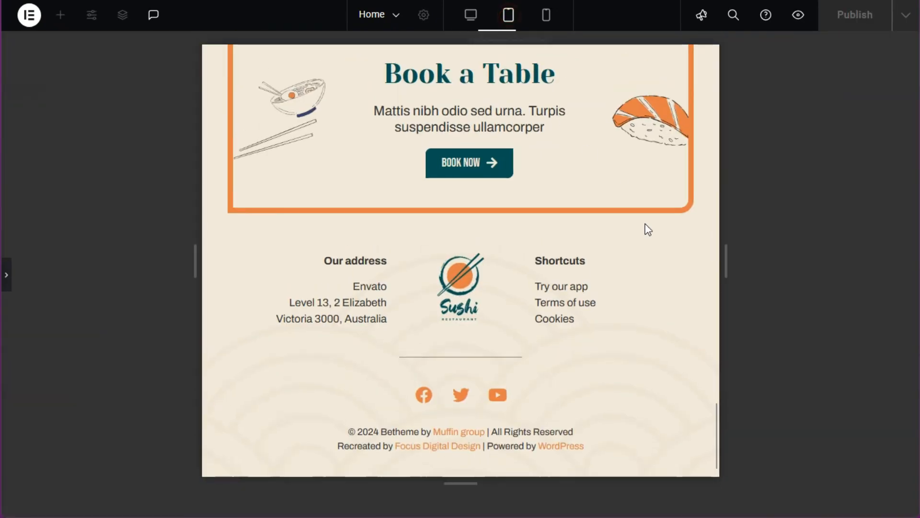
pyautogui.click(546, 15)
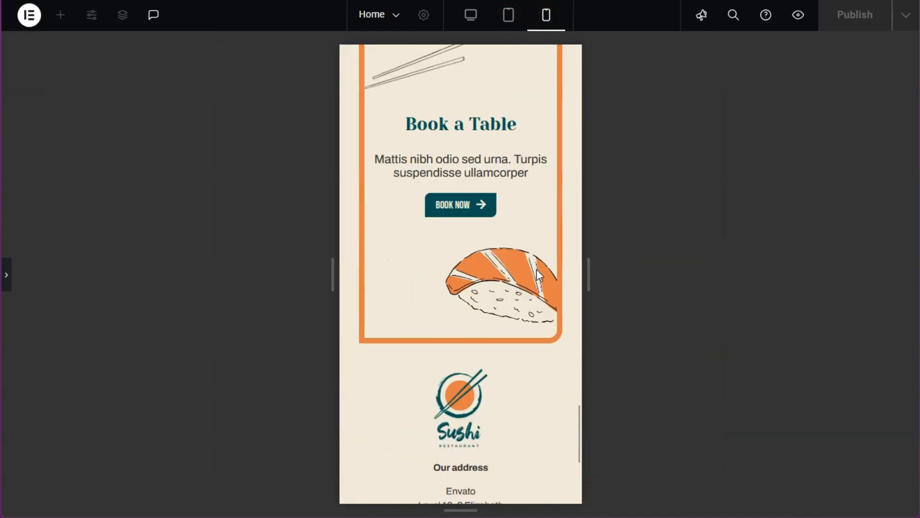
pyautogui.scroll(-5, 539, 274)
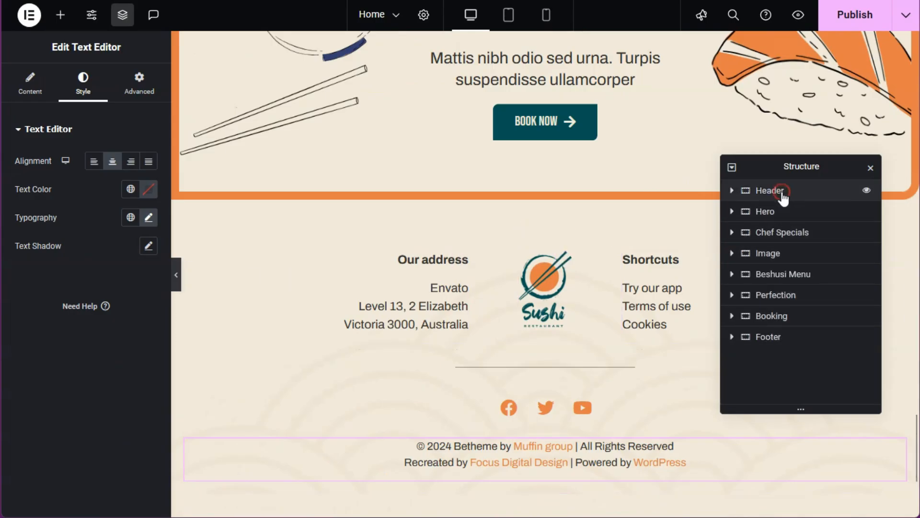
pyautogui.click(783, 197)
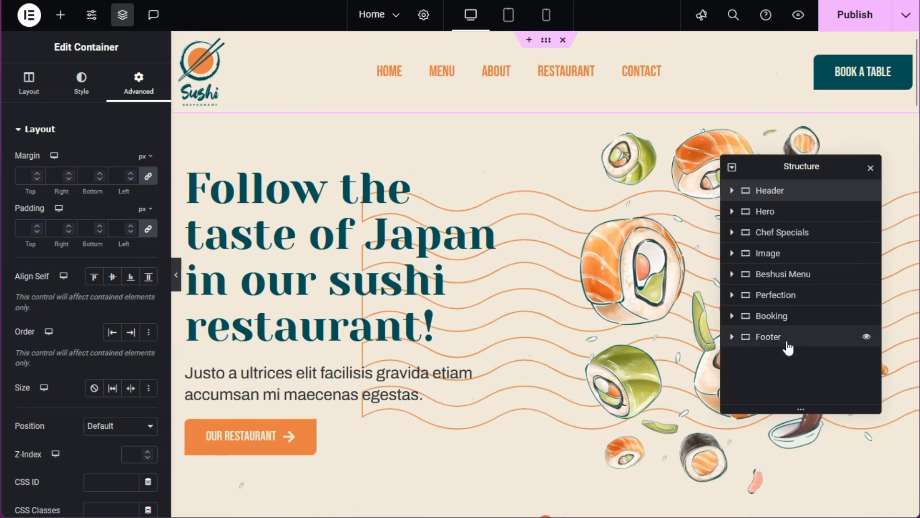
pyautogui.click(780, 339)
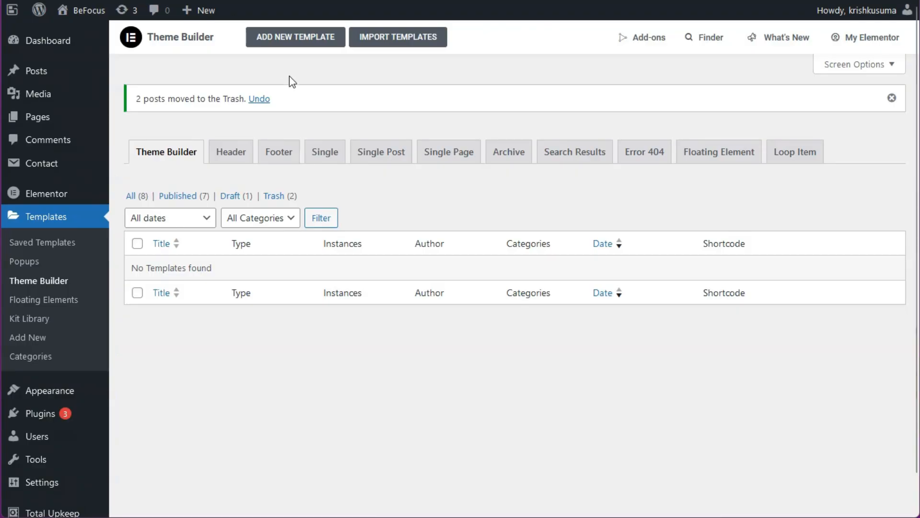
# Step: In the WordPress Theme Builder, add a new template of type Header and enter its name
pyautogui.click(293, 39)
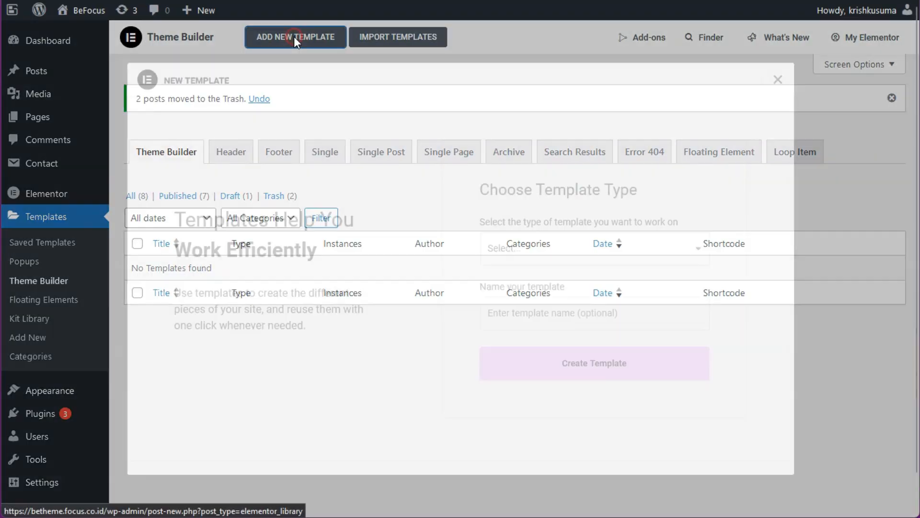
pyautogui.click(545, 248)
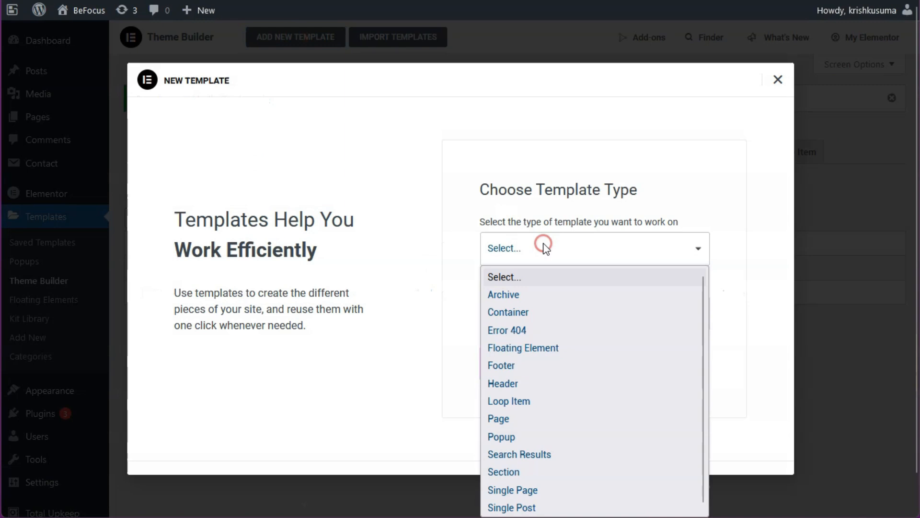
pyautogui.click(515, 383)
pyautogui.click(527, 312)
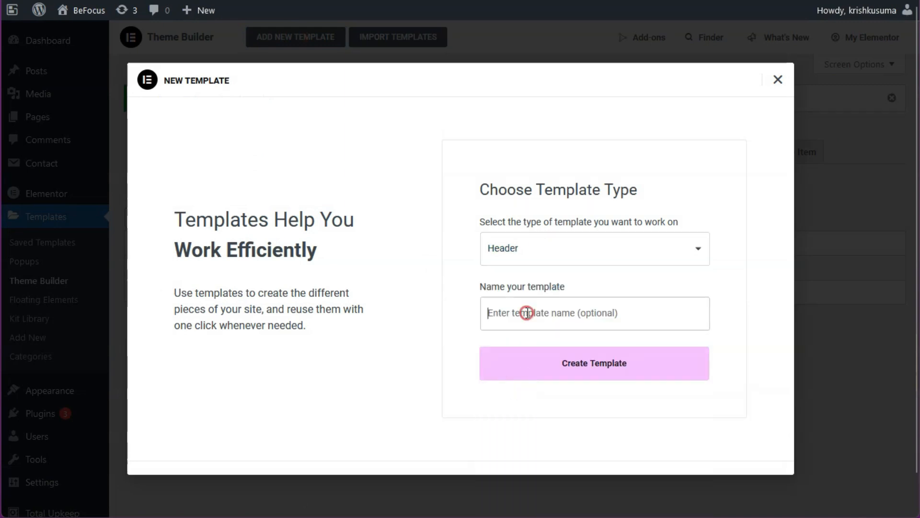
pyautogui.write('He')
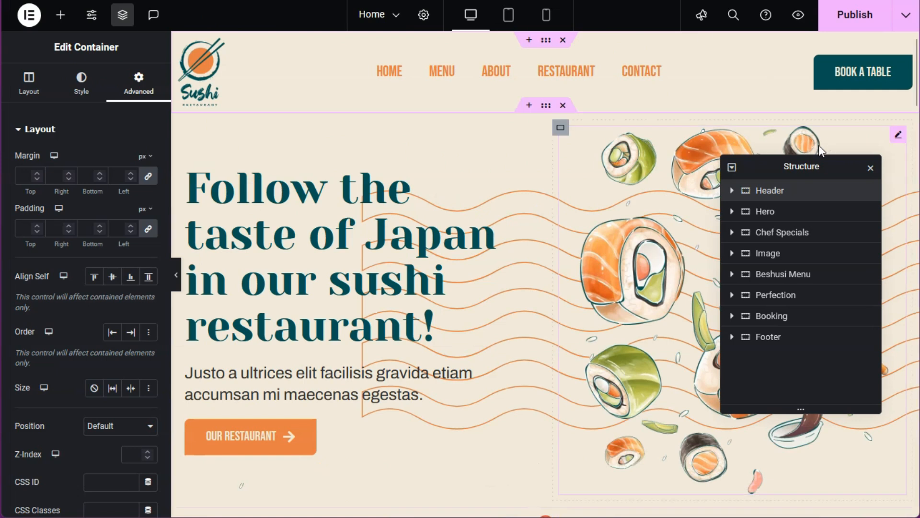
# Step: Copy the Header container from the Home page and paste it into the Header template
pyautogui.click(746, 190)
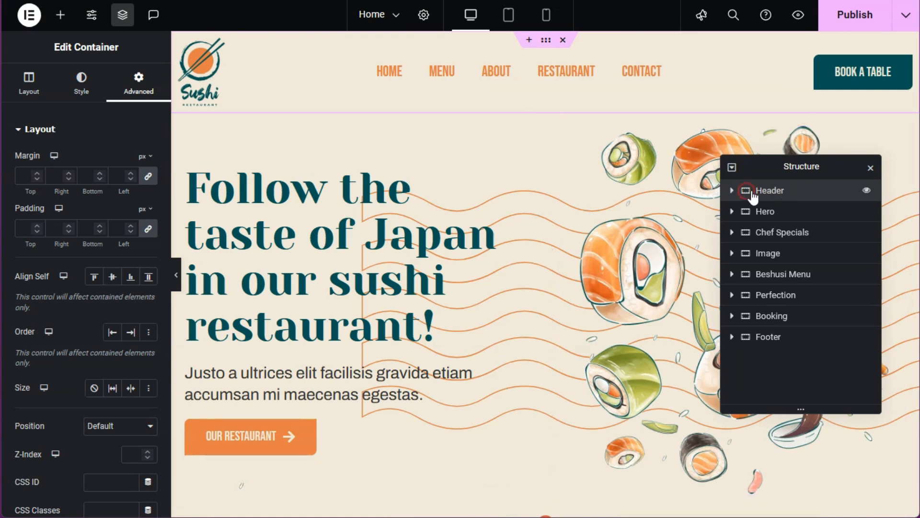
pyautogui.rightClick(781, 194)
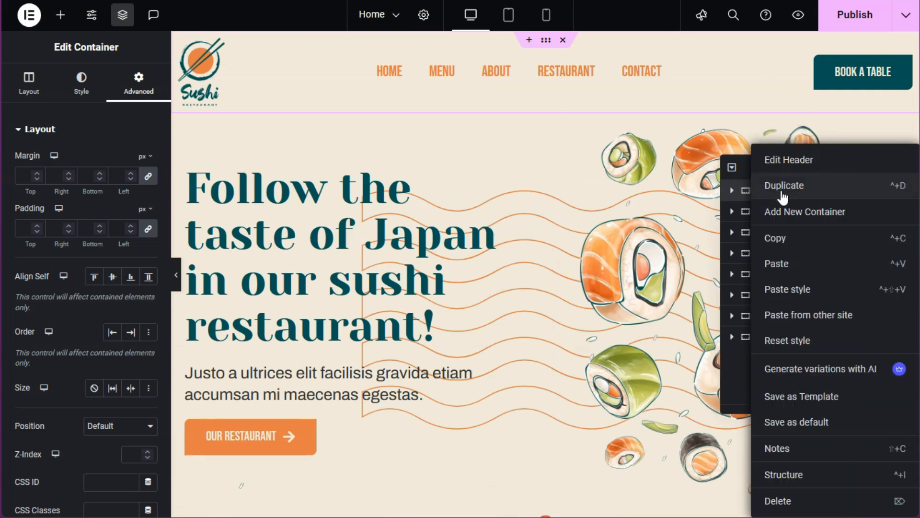
pyautogui.click(788, 240)
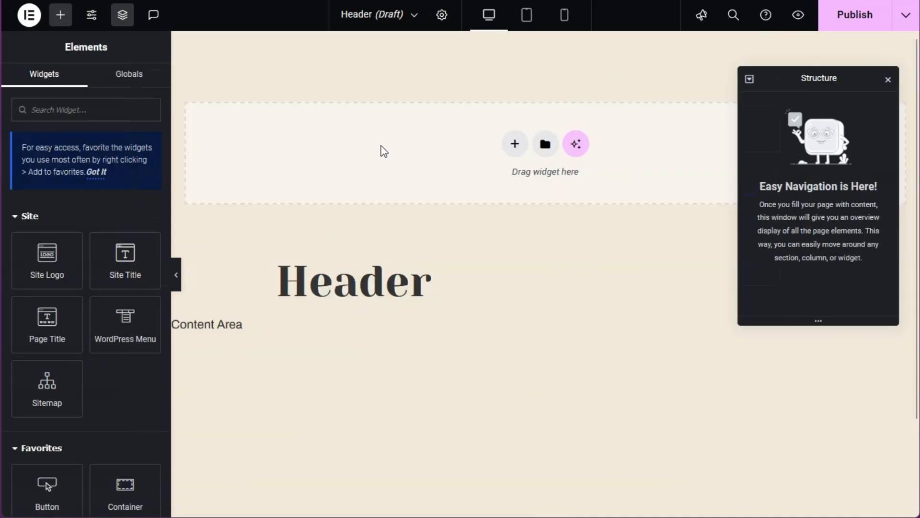
pyautogui.rightClick(381, 148)
pyautogui.click(405, 162)
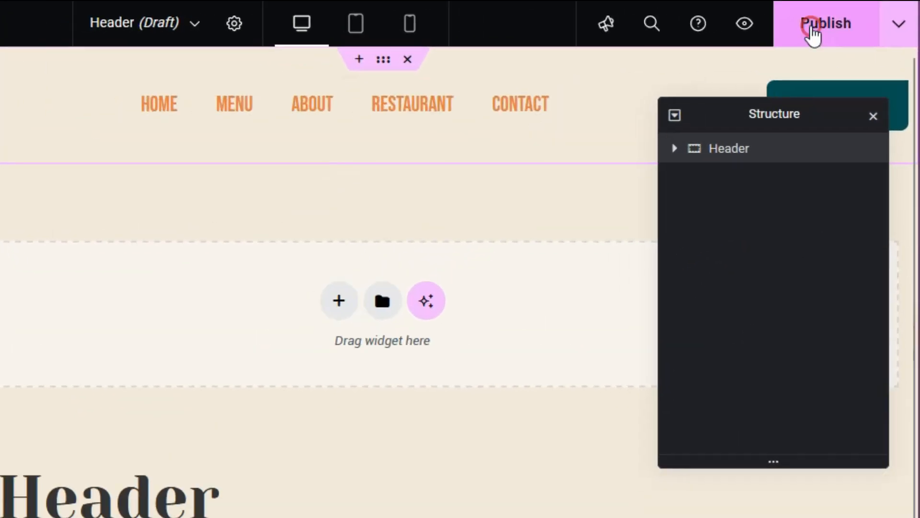
# Step: Publish the Header template with the display condition Include Entire Site
pyautogui.click(845, 16)
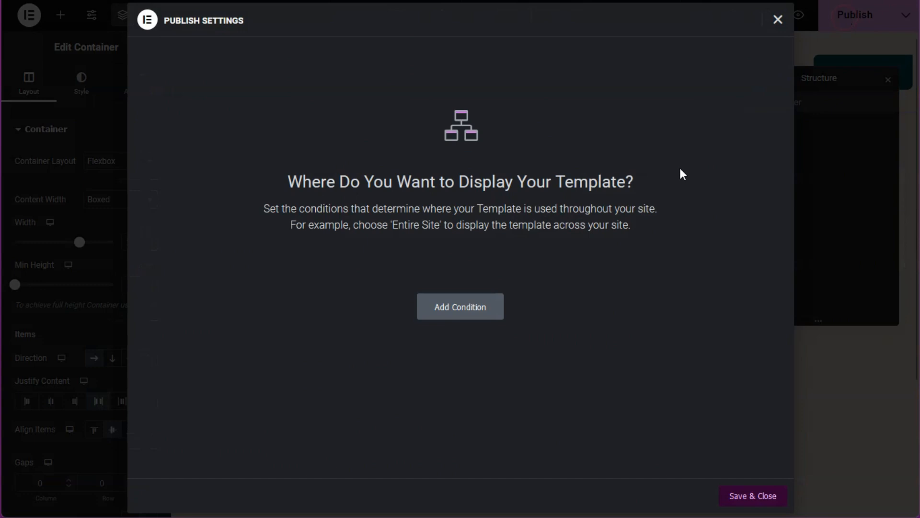
pyautogui.click(479, 307)
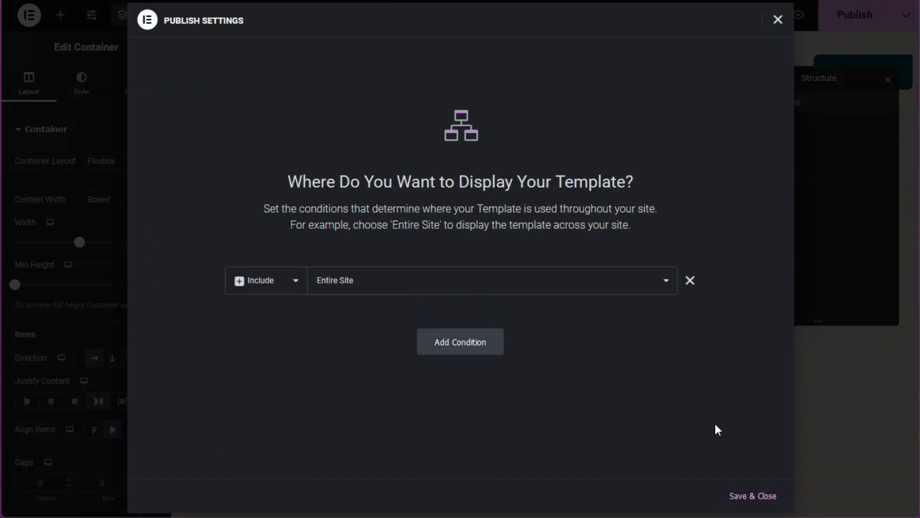
pyautogui.click(737, 496)
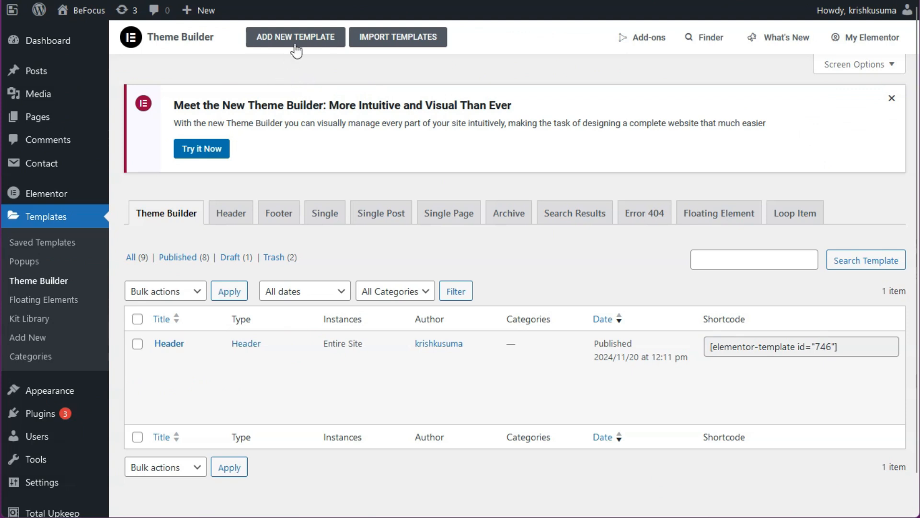
# Step: Create a new Theme Builder template of type Footer and name it Footer
pyautogui.click(295, 45)
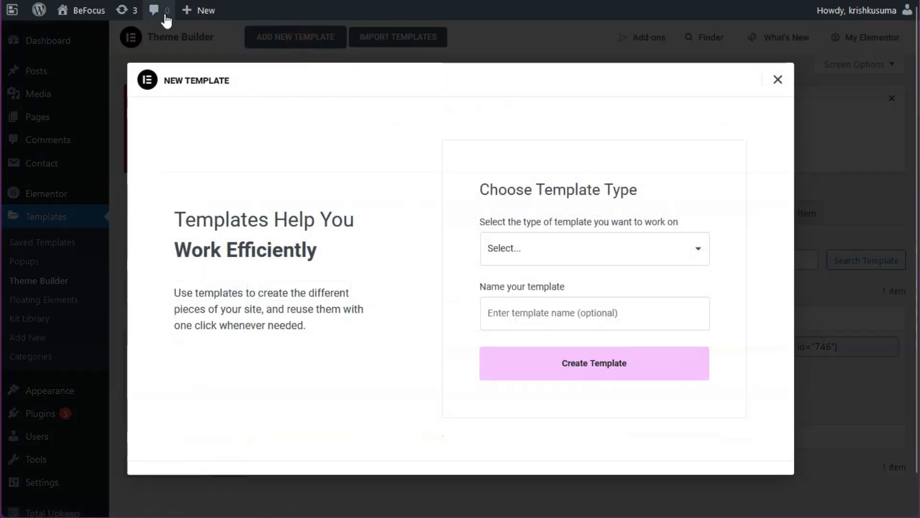
pyautogui.click(527, 254)
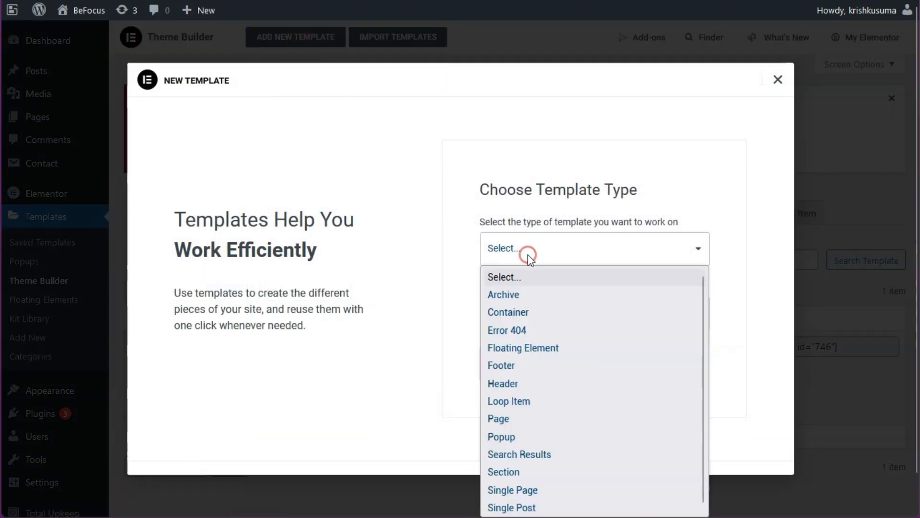
pyautogui.click(528, 367)
pyautogui.click(522, 308)
pyautogui.write('Footer')
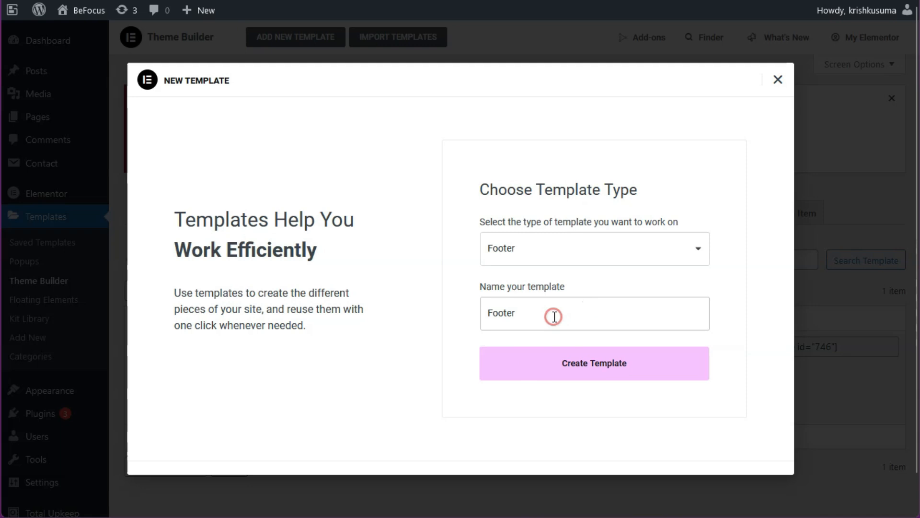
pyautogui.click(590, 376)
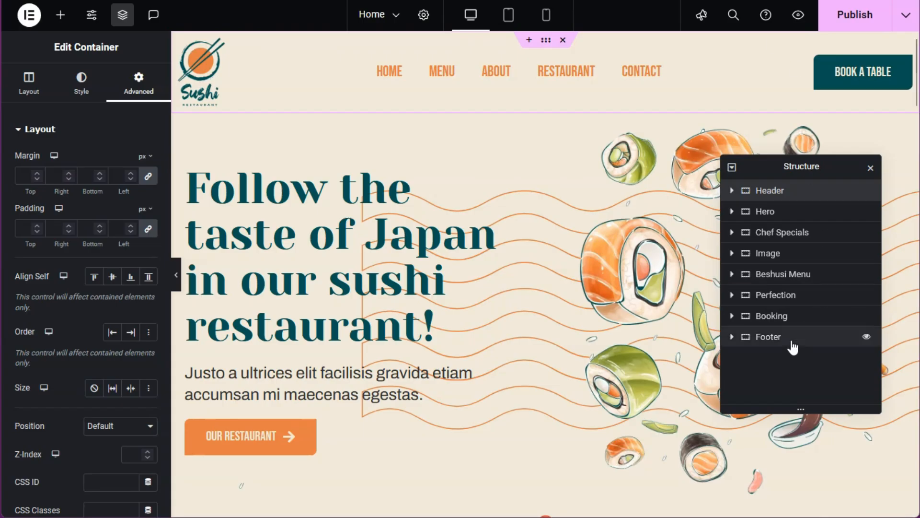
# Step: Copy the Footer container from the Home page and paste it into the Footer template
pyautogui.click(772, 341)
pyautogui.rightClick(773, 341)
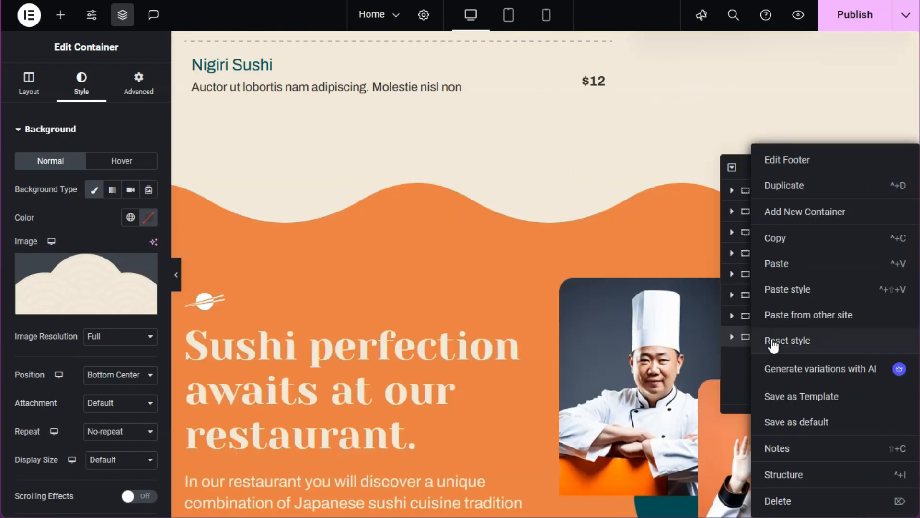
pyautogui.click(787, 159)
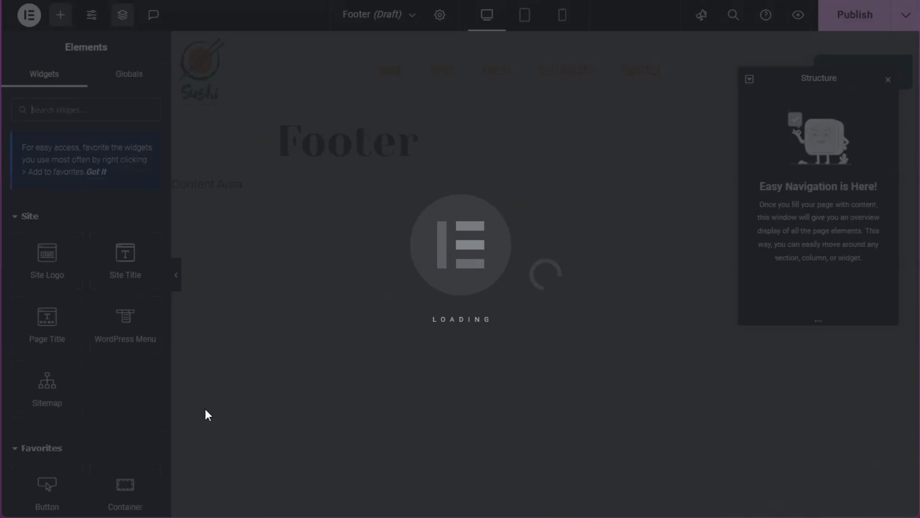
pyautogui.scroll(-2, 244, 420)
pyautogui.rightClick(263, 420)
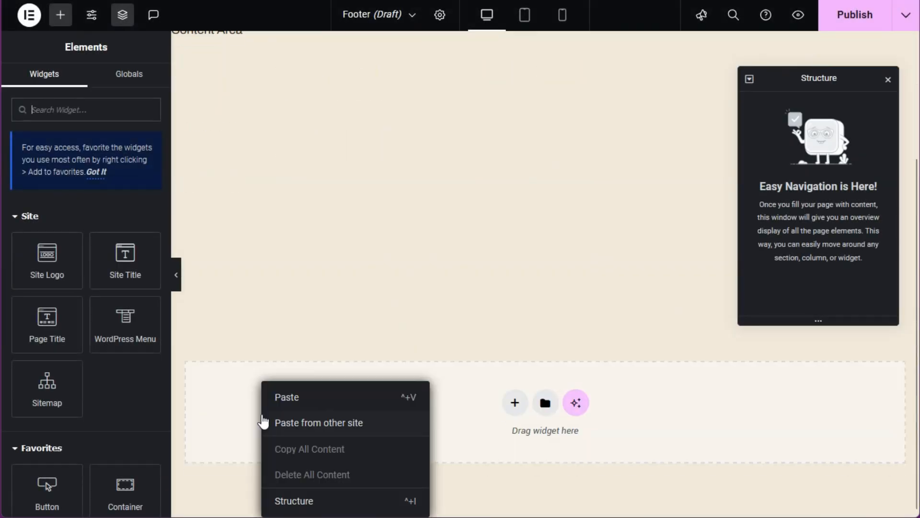
pyautogui.click(290, 397)
# Step: Publish the Footer template and include the entire site as its display condition
pyautogui.click(856, 17)
pyautogui.click(479, 321)
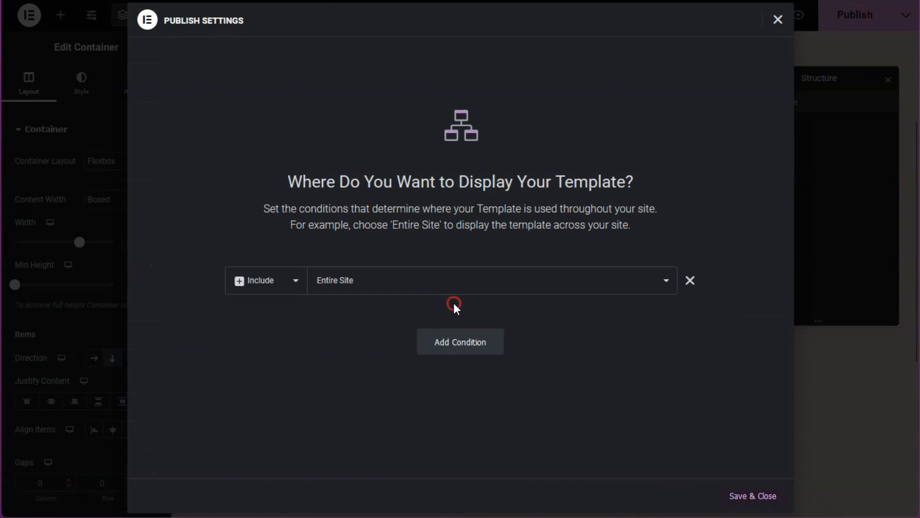
pyautogui.click(748, 496)
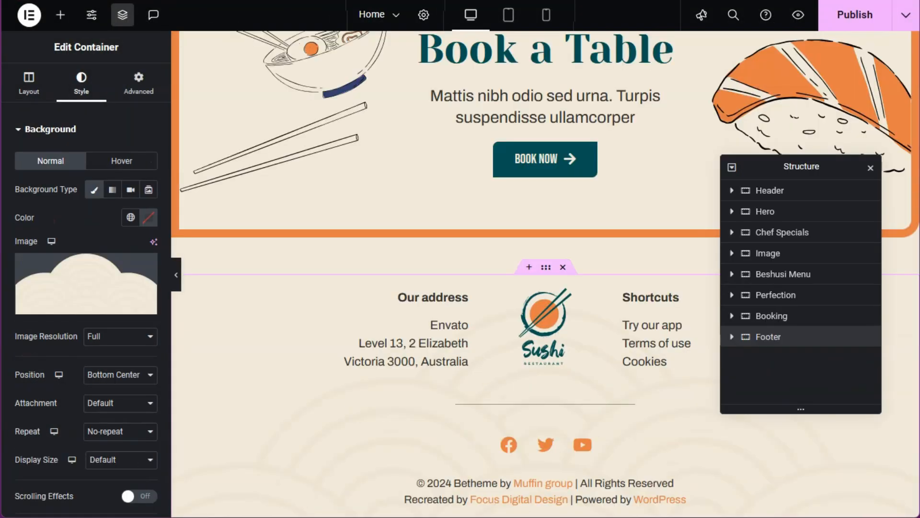
# Step: Delete the original Footer and Header containers from the Home page
pyautogui.rightClick(773, 338)
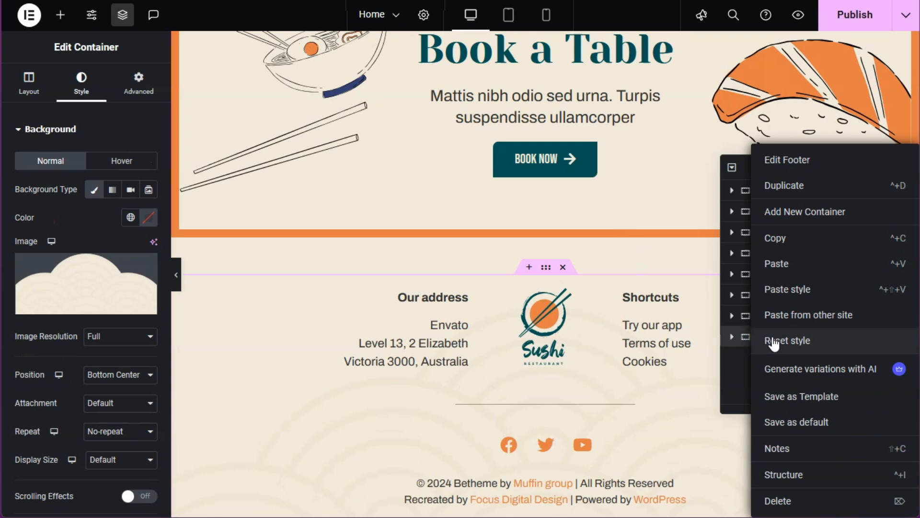
pyautogui.click(789, 503)
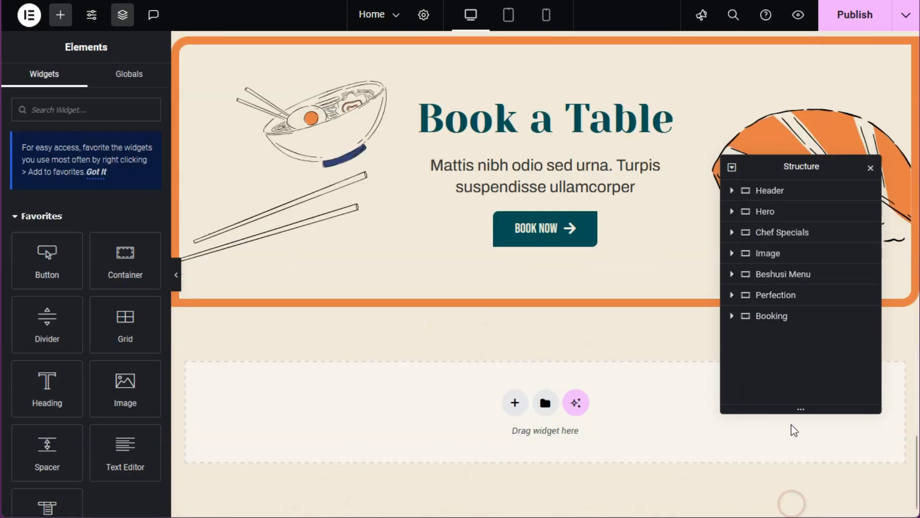
pyautogui.rightClick(798, 192)
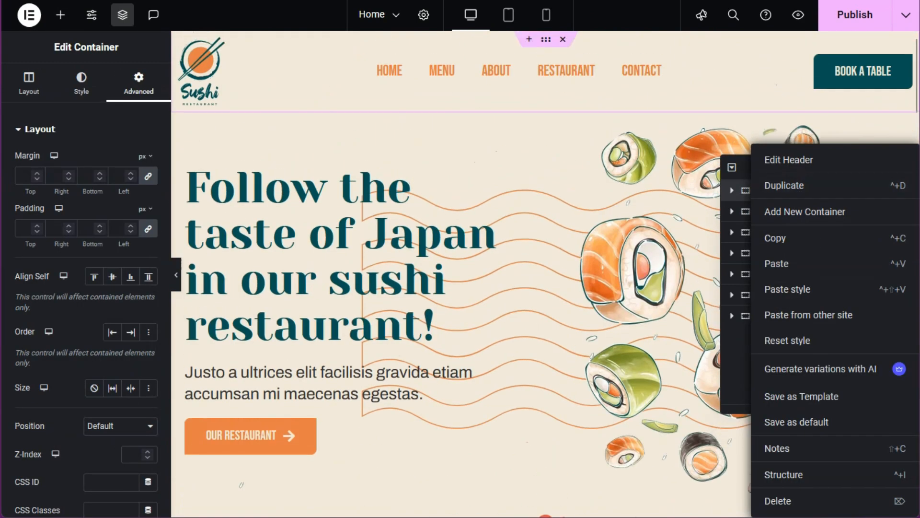
pyautogui.click(779, 501)
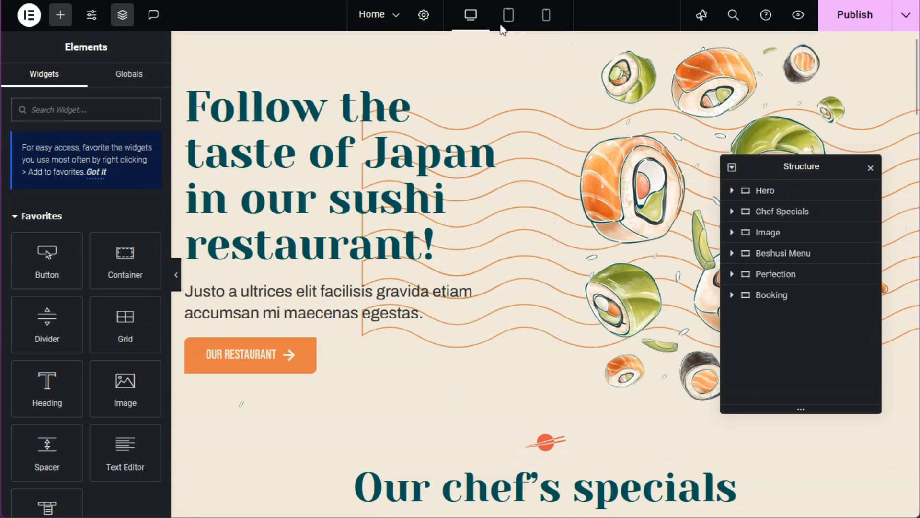
# Step: Change the Home page's layout setting to Elementor Full Width
pyautogui.click(424, 14)
pyautogui.scroll(-5, 262, 192)
pyautogui.scroll(-2, 108, 396)
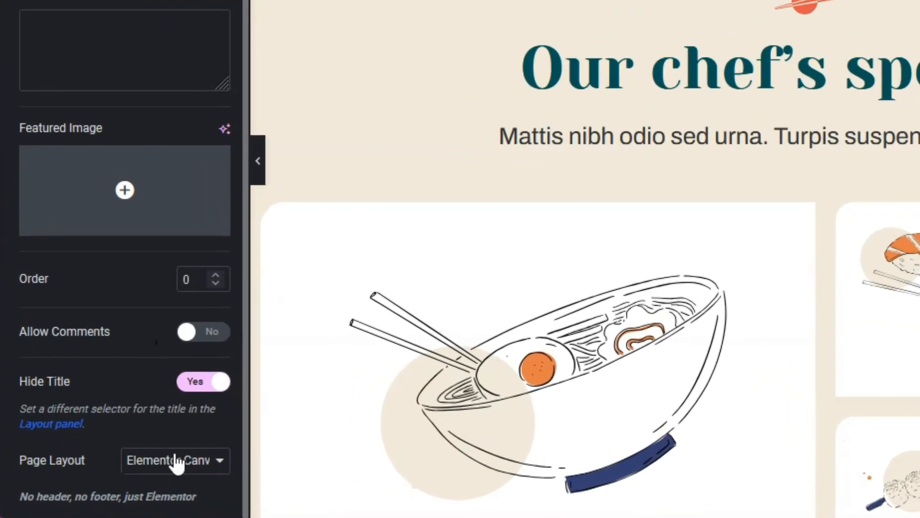
pyautogui.click(125, 476)
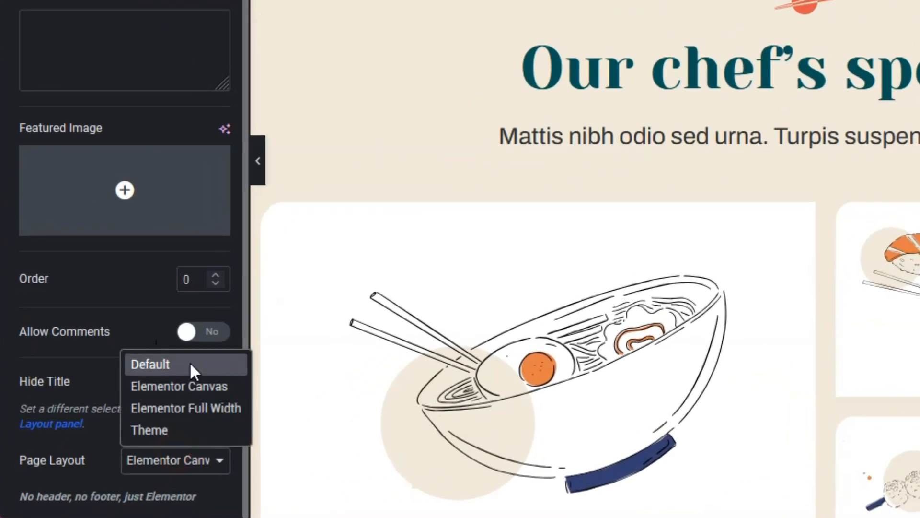
pyautogui.click(136, 408)
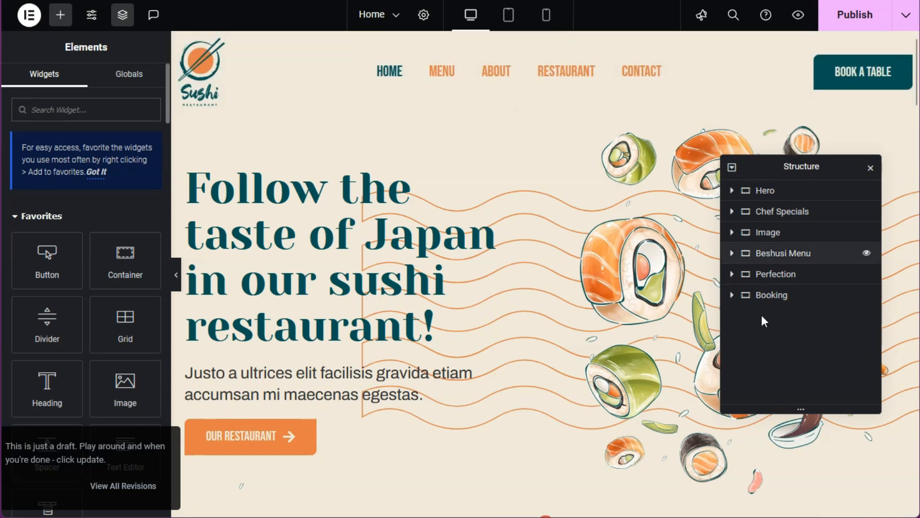
# Step: Select the Booking container and review the whole Home page in the mobile portrait view
pyautogui.click(778, 296)
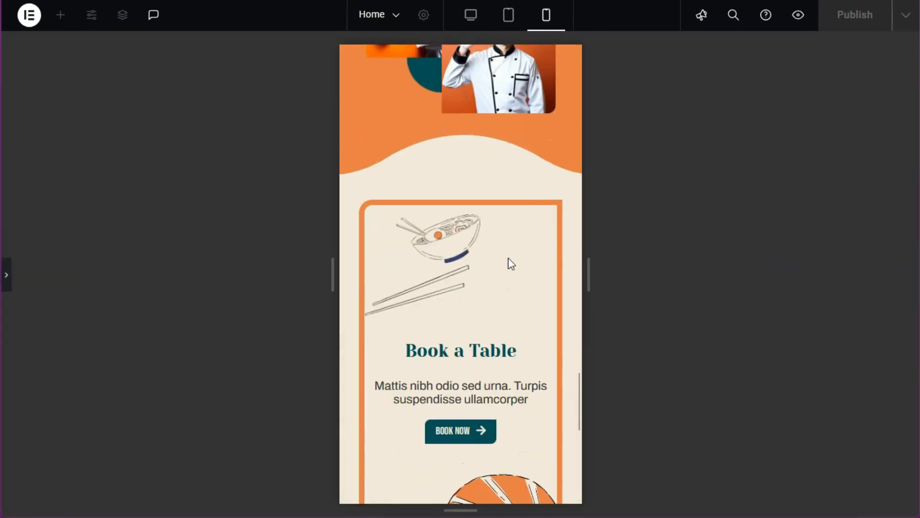
pyautogui.scroll(-15, 508, 257)
pyautogui.scroll(15, 511, 249)
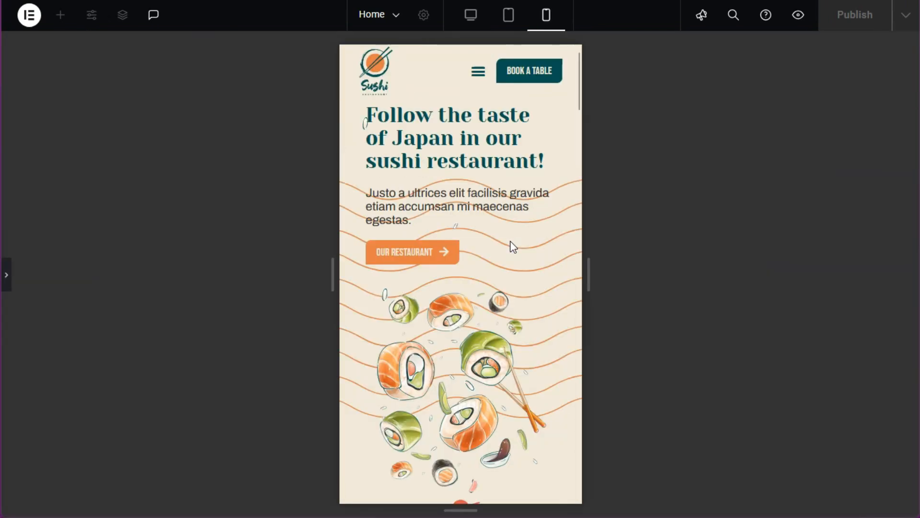
# Step: Adjust the Hero container's margin settings for mobile and tablet portrait, unlinking the tablet sides and setting the tablet top margin to 5
pyautogui.click(7, 276)
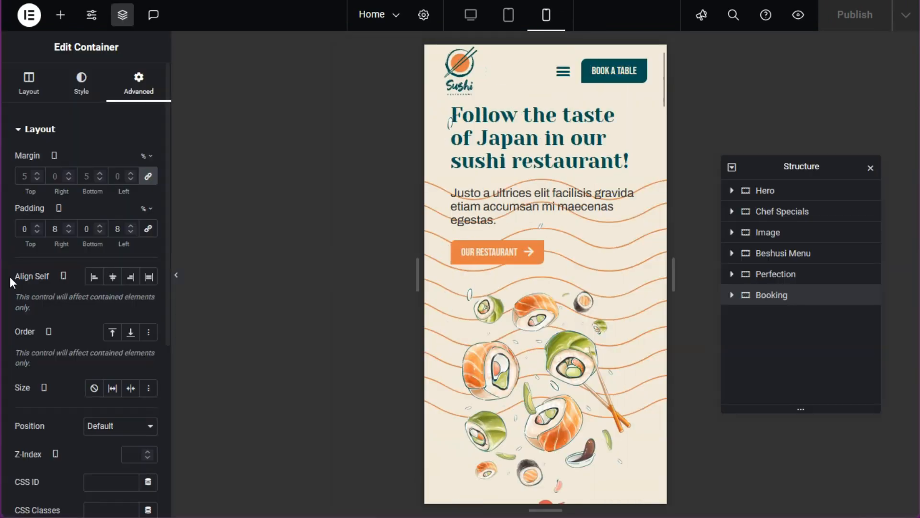
pyautogui.click(783, 192)
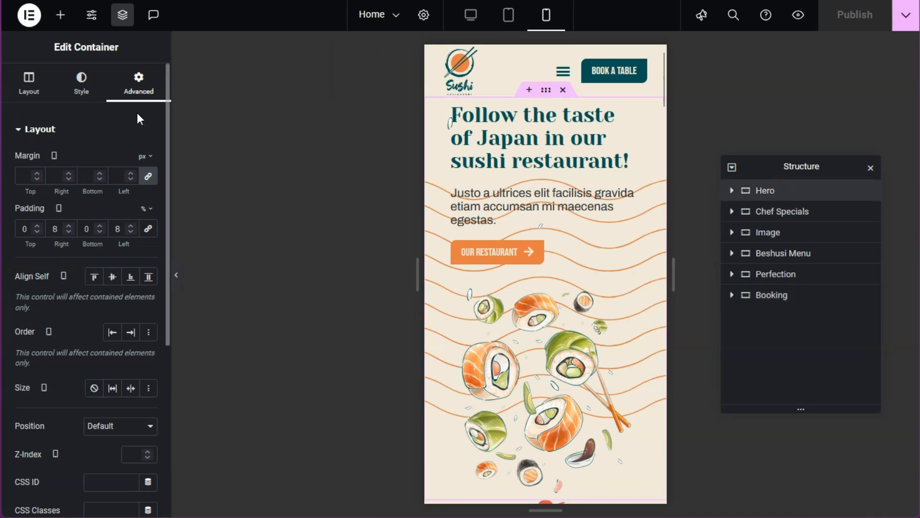
pyautogui.click(148, 157)
pyautogui.click(142, 176)
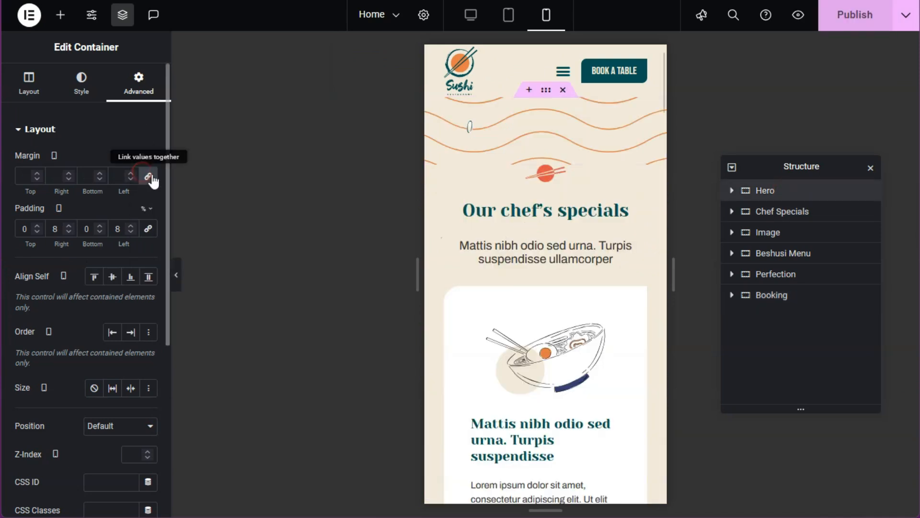
pyautogui.click(508, 16)
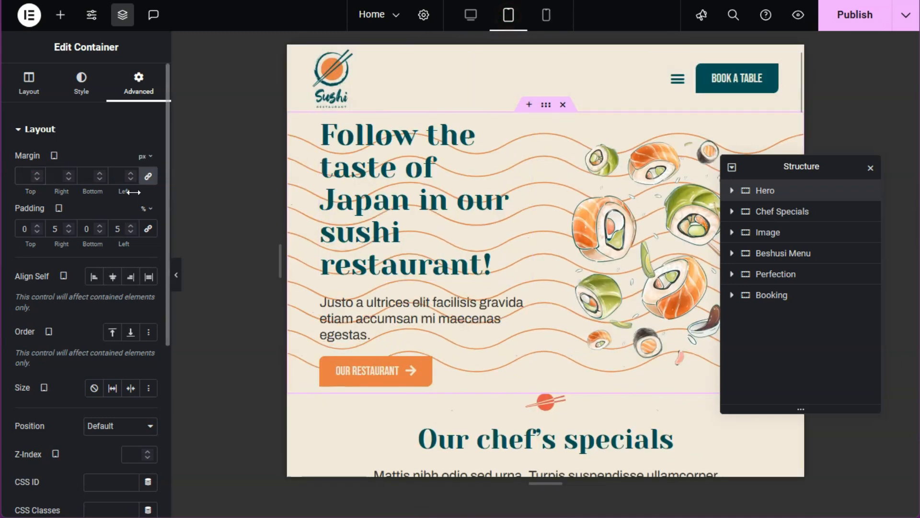
pyautogui.click(147, 176)
pyautogui.click(24, 176)
pyautogui.write('5')
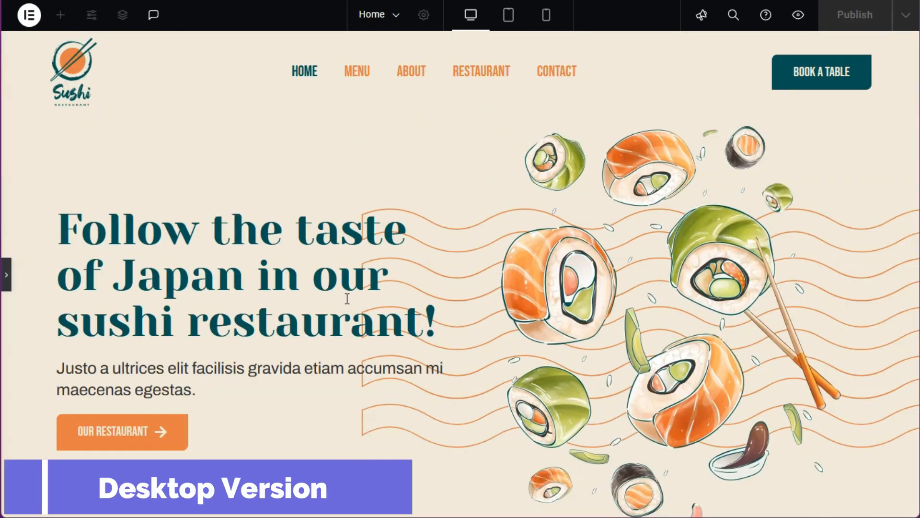
# Step: Review the whole Home page in the desktop view, from the hero through the chef's specials and menu to the restaurant section and below
pyautogui.scroll(-15, 348, 299)
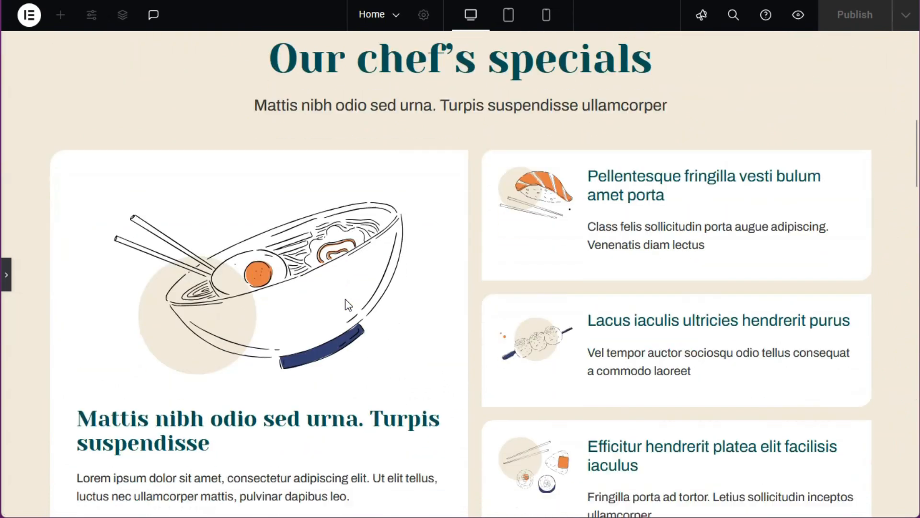
pyautogui.scroll(-12, 346, 299)
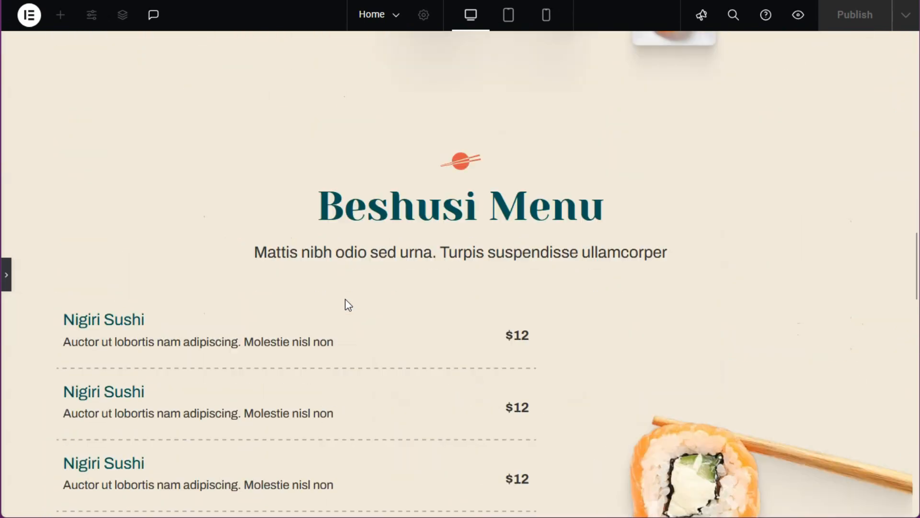
pyautogui.scroll(-12, 347, 306)
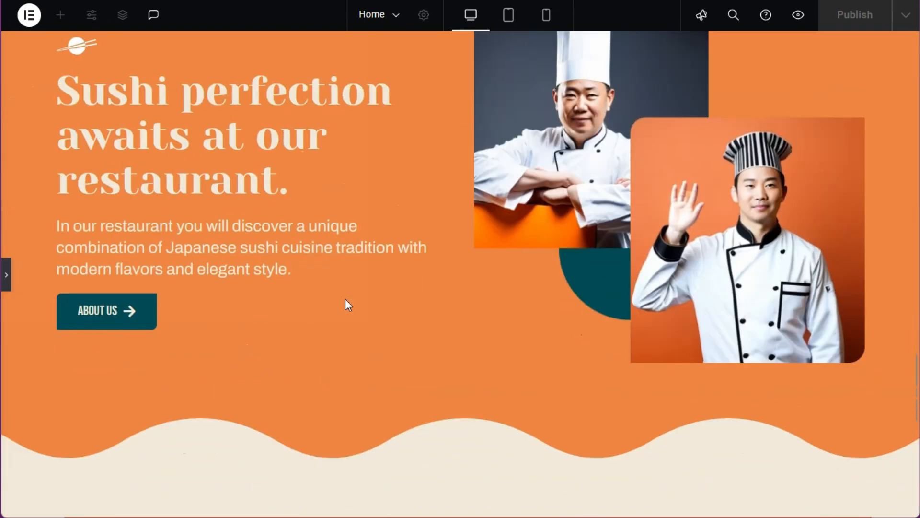
pyautogui.scroll(-8, 346, 301)
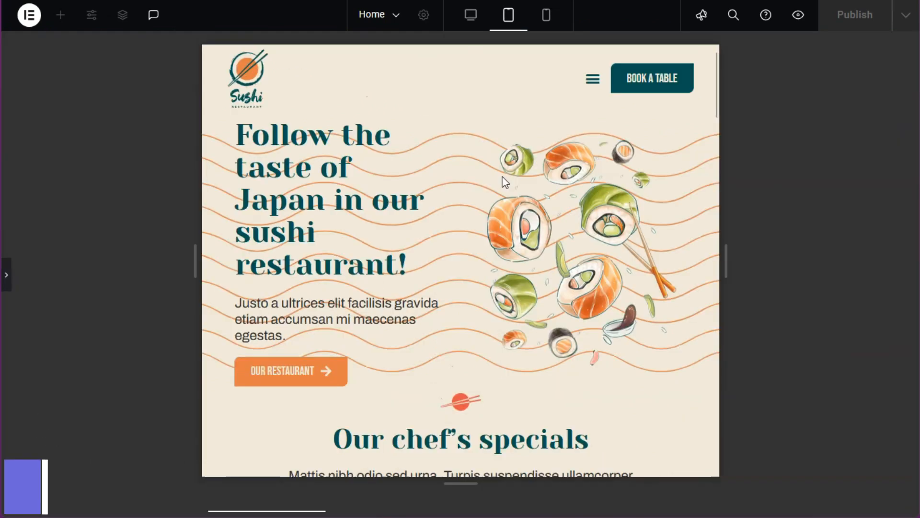
# Step: Examine the Home page's layout in the tablet portrait view, from the hero down past the menu and restaurant sections
pyautogui.scroll(-10, 506, 182)
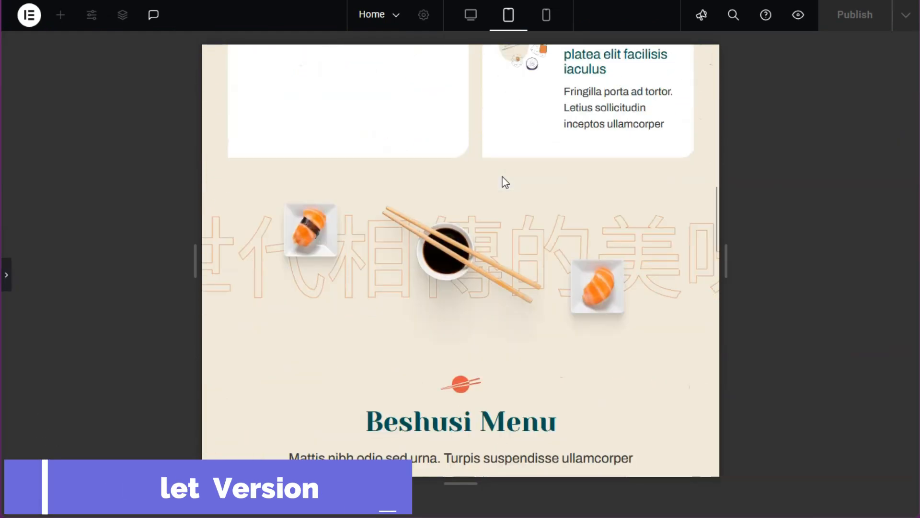
pyautogui.scroll(-12, 506, 183)
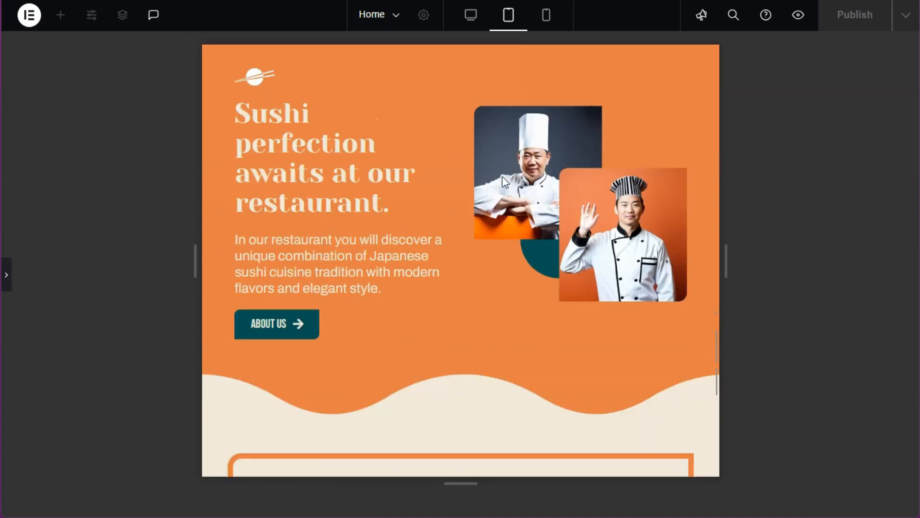
pyautogui.scroll(-8, 501, 176)
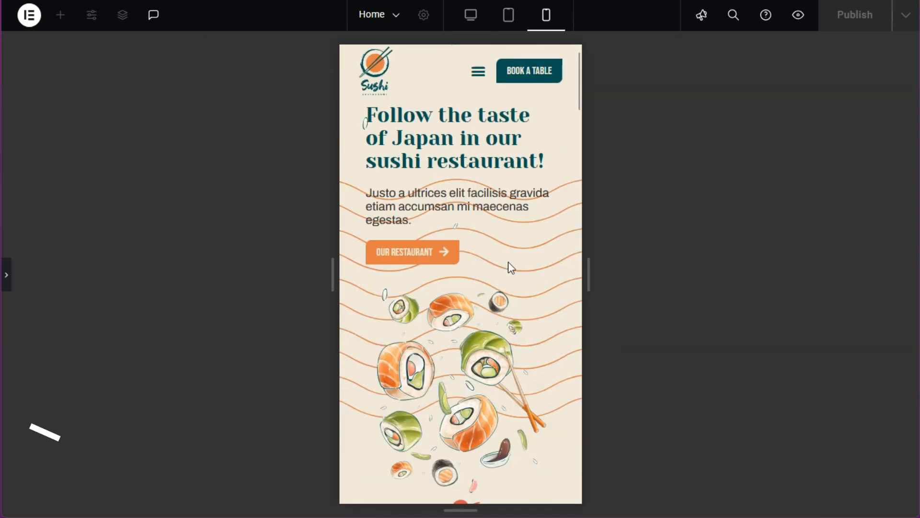
# Step: Check the Home page in the mobile portrait view, from the hero section all the way down to the footer
pyautogui.scroll(-15, 509, 264)
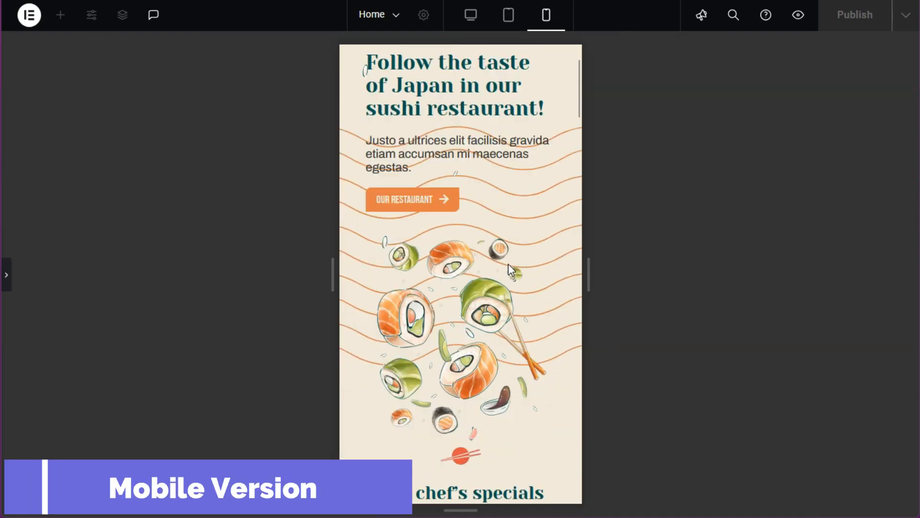
pyautogui.scroll(-15, 510, 269)
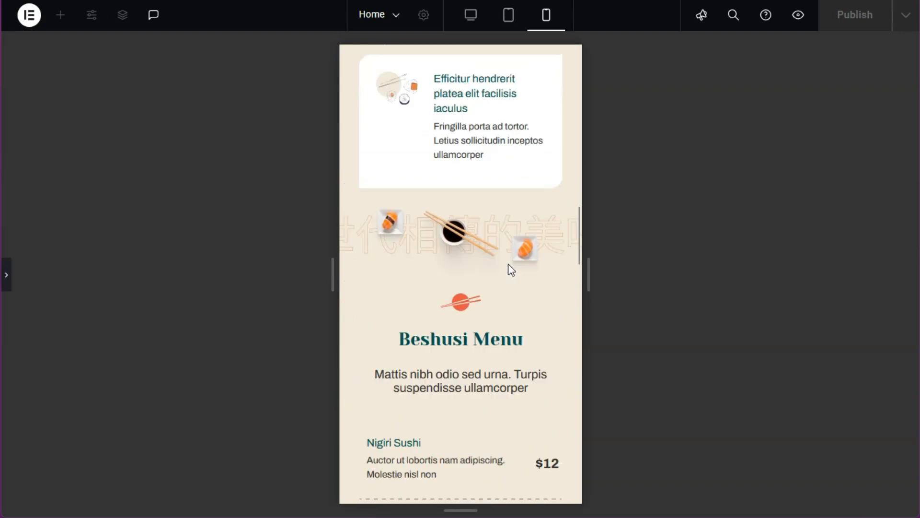
pyautogui.scroll(-15, 510, 269)
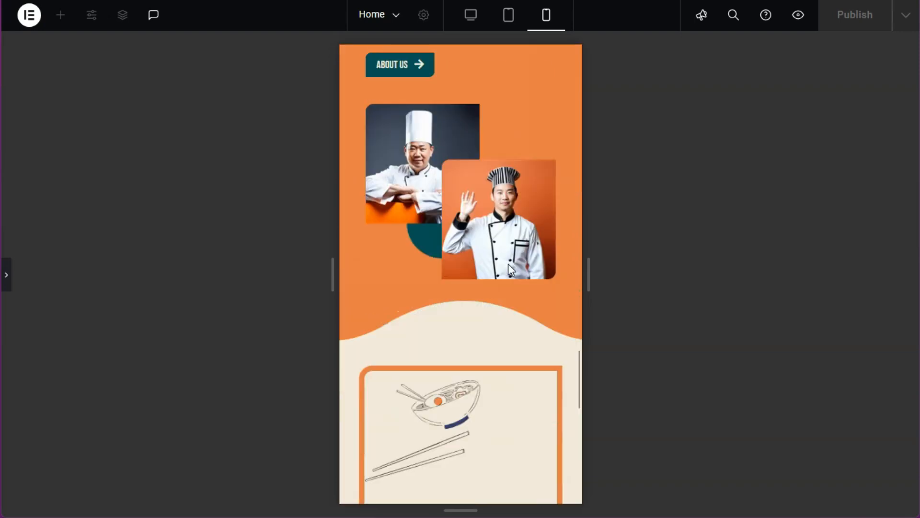
pyautogui.scroll(-3, 509, 268)
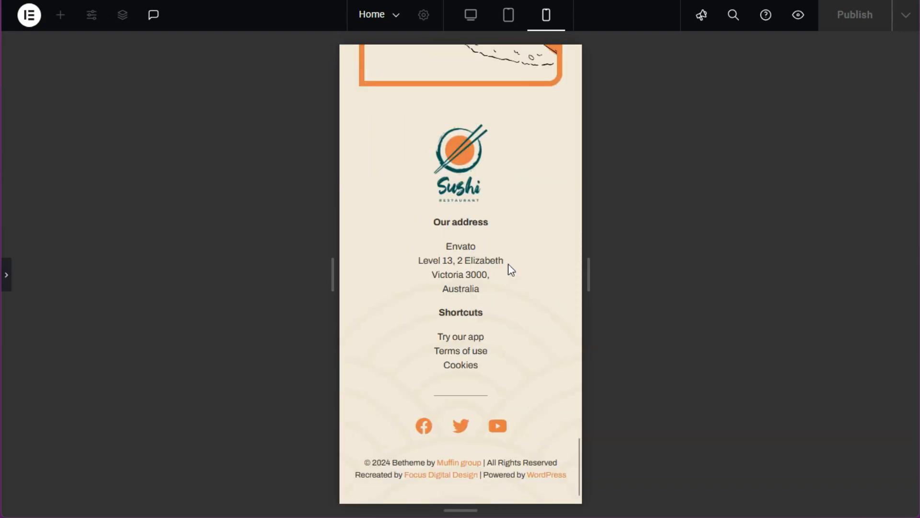